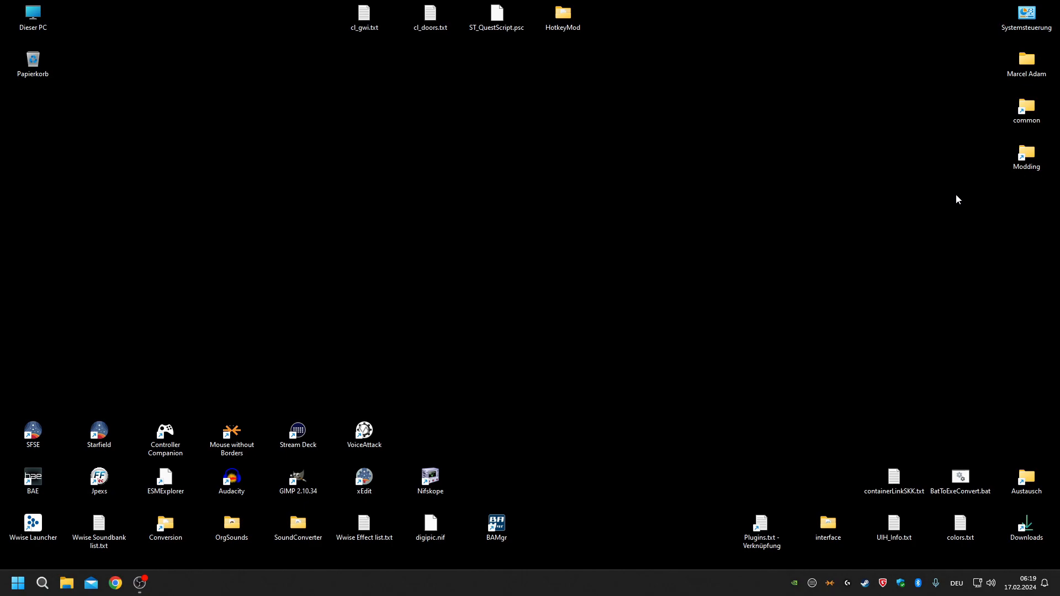
Open the Source folder inside Modding\Starfield\Development.
{"action": "double_click", "coordinate": [1029, 159]}
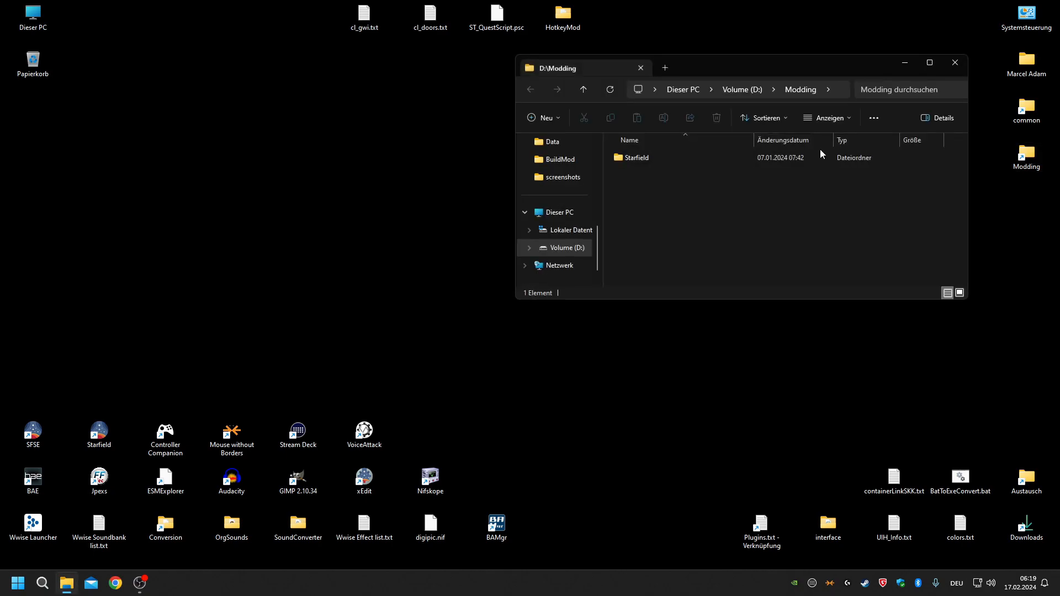
{"action": "double_click", "coordinate": [670, 155]}
{"action": "left_click", "coordinate": [660, 175]}
{"action": "double_click", "coordinate": [660, 175]}
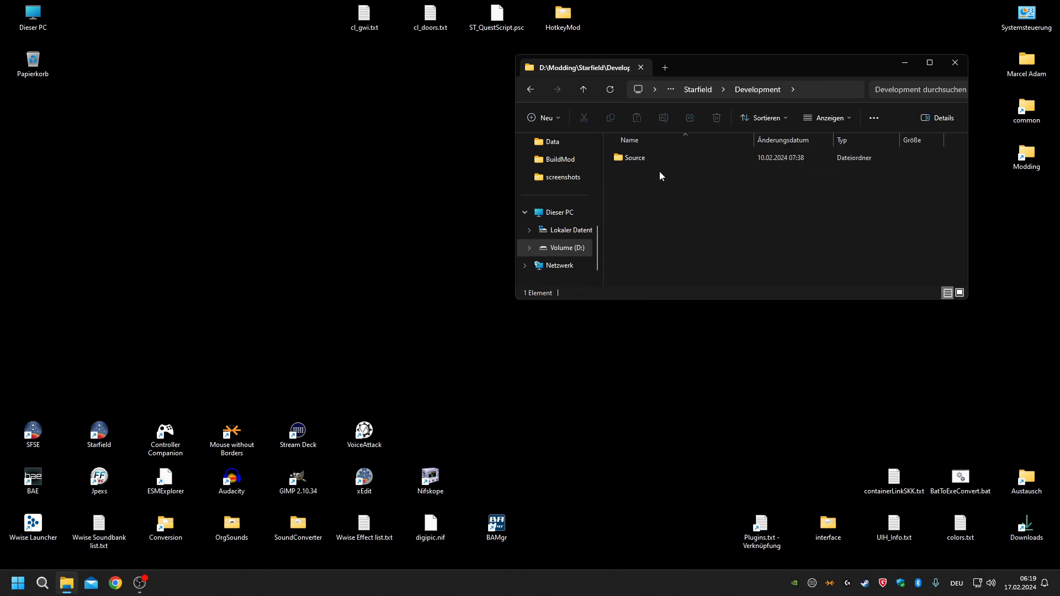
{"action": "double_click", "coordinate": [653, 162]}
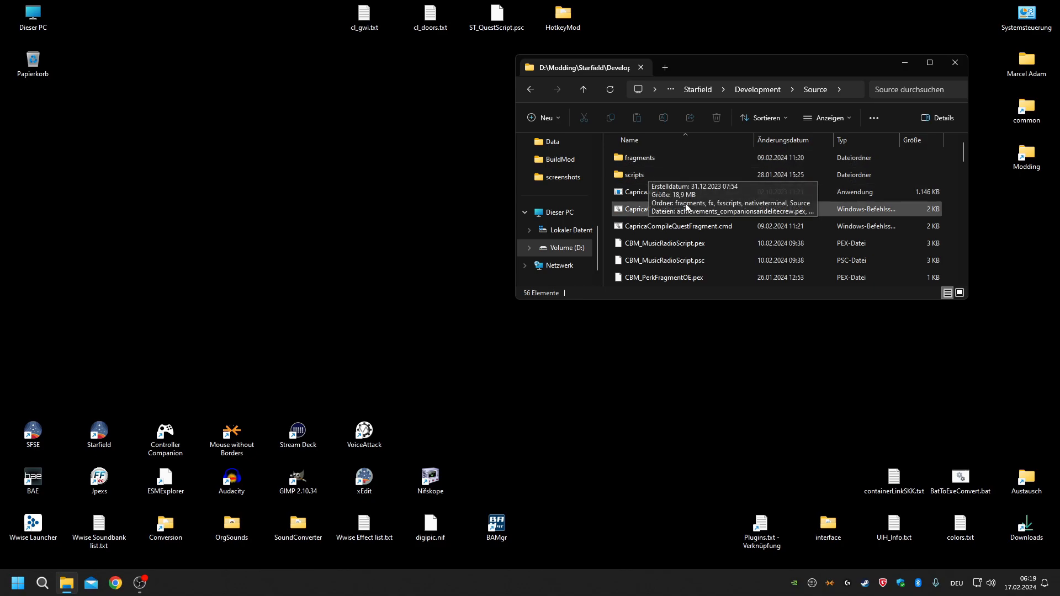
Open CapricaCompileQuestFragment.cmd in Notepad++, highlight the quests subfolder in its SCRIPTPATH line, and minimise the editor.
{"action": "right_click", "coordinate": [672, 225]}
{"action": "left_click", "coordinate": [713, 282]}
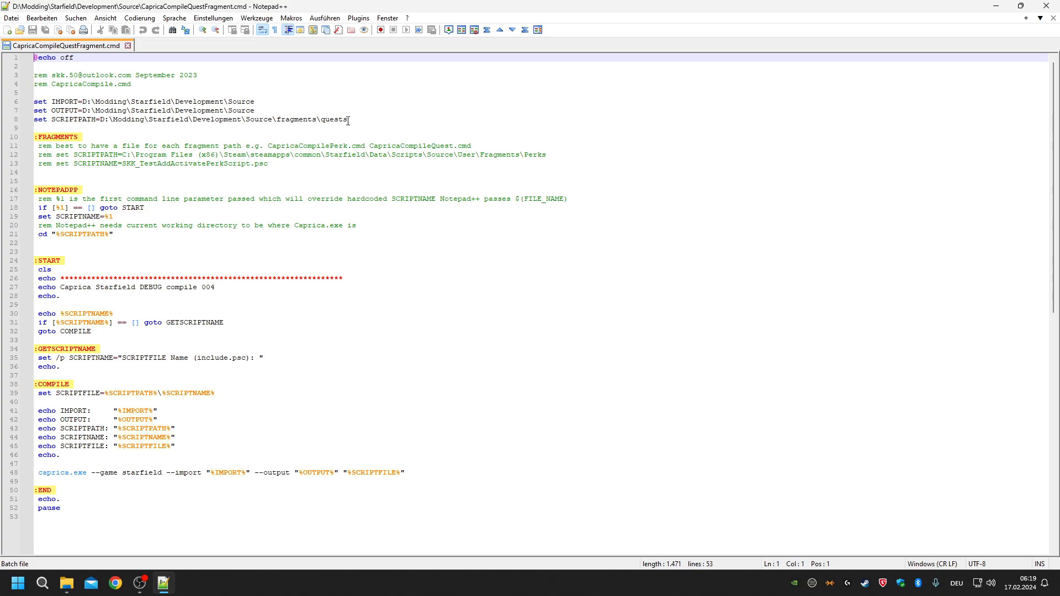
{"action": "left_click", "coordinate": [349, 121]}
{"action": "double_click", "coordinate": [303, 122]}
{"action": "double_click", "coordinate": [334, 121]}
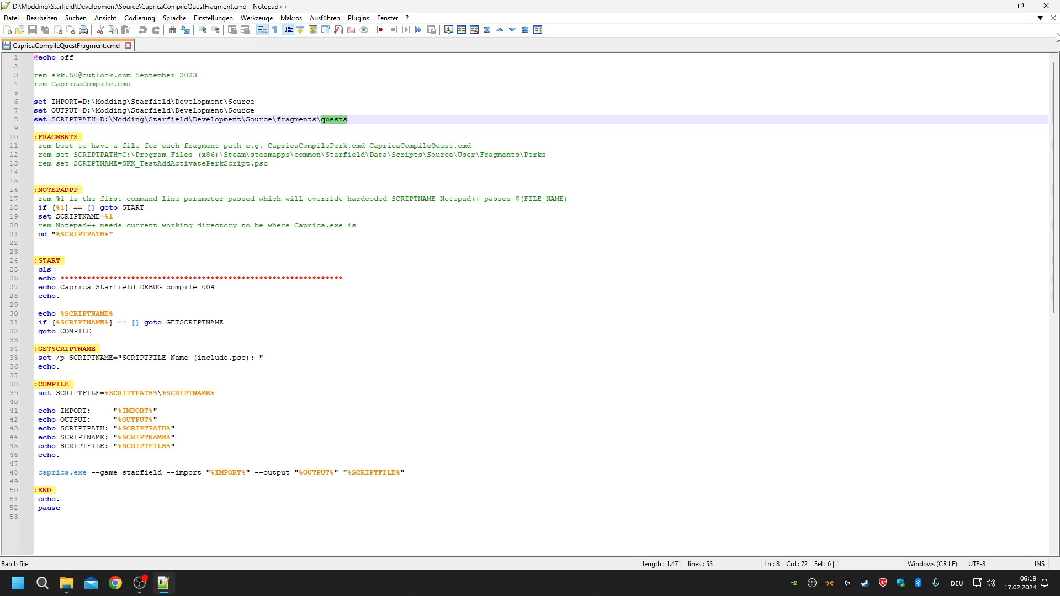
{"action": "left_click", "coordinate": [996, 6]}
Open CapricaCompile.cmd in Notepad++, highlight its SCRIPTPATH line, and return to the Source folder.
{"action": "right_click", "coordinate": [624, 208]}
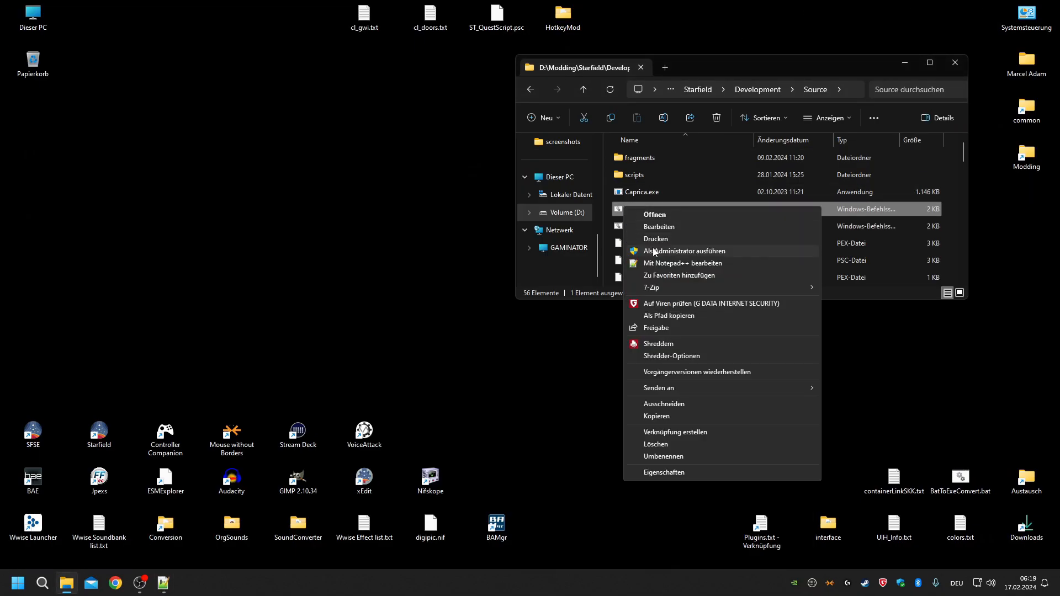
{"action": "left_click", "coordinate": [662, 263]}
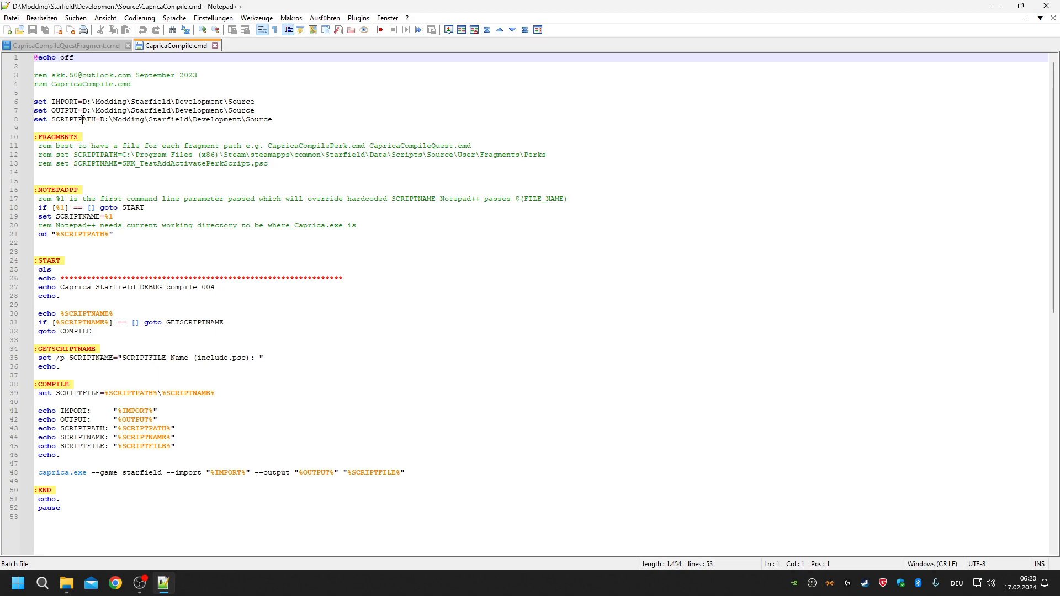
{"action": "left_click", "coordinate": [287, 121]}
{"action": "double_click", "coordinate": [263, 121]}
{"action": "triple_click", "coordinate": [263, 121]}
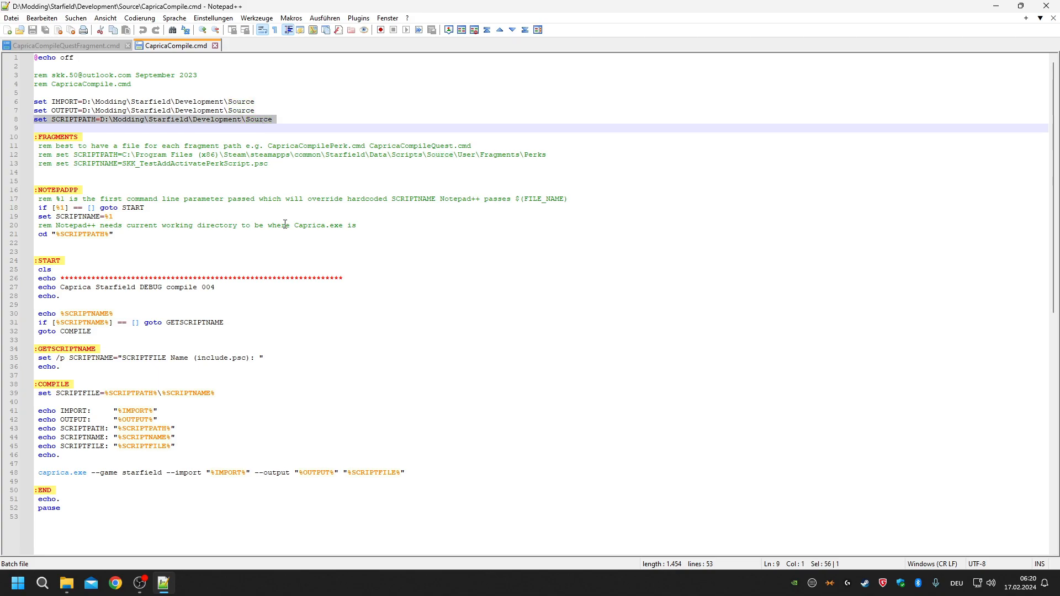
{"action": "left_click", "coordinate": [171, 588]}
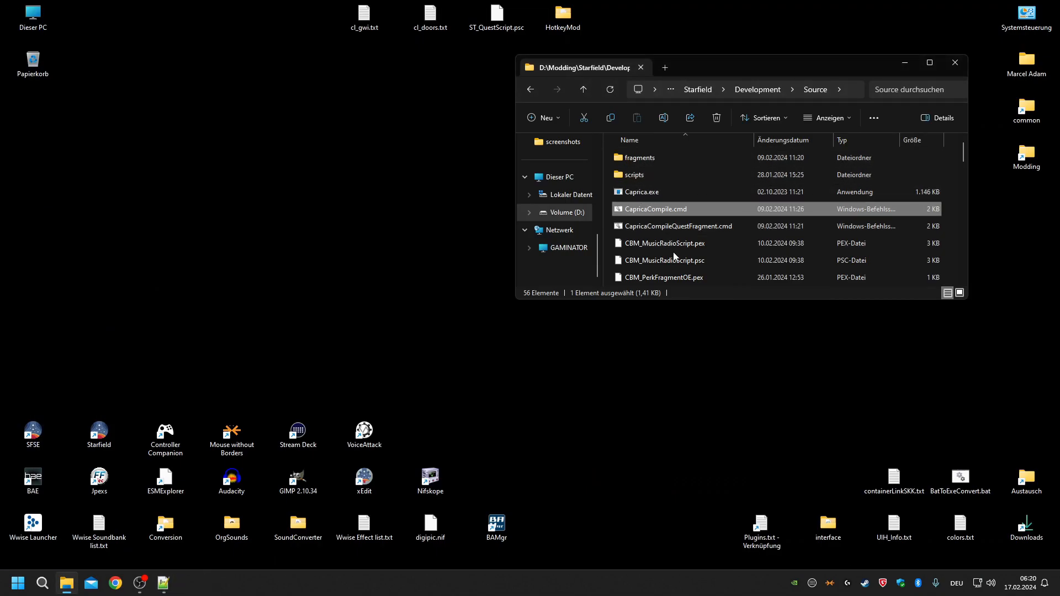
{"action": "scroll", "coordinate": [673, 250], "scroll_direction": "down", "scroll_amount": 1}
{"action": "scroll", "coordinate": [673, 250], "scroll_direction": "up", "scroll_amount": 1}
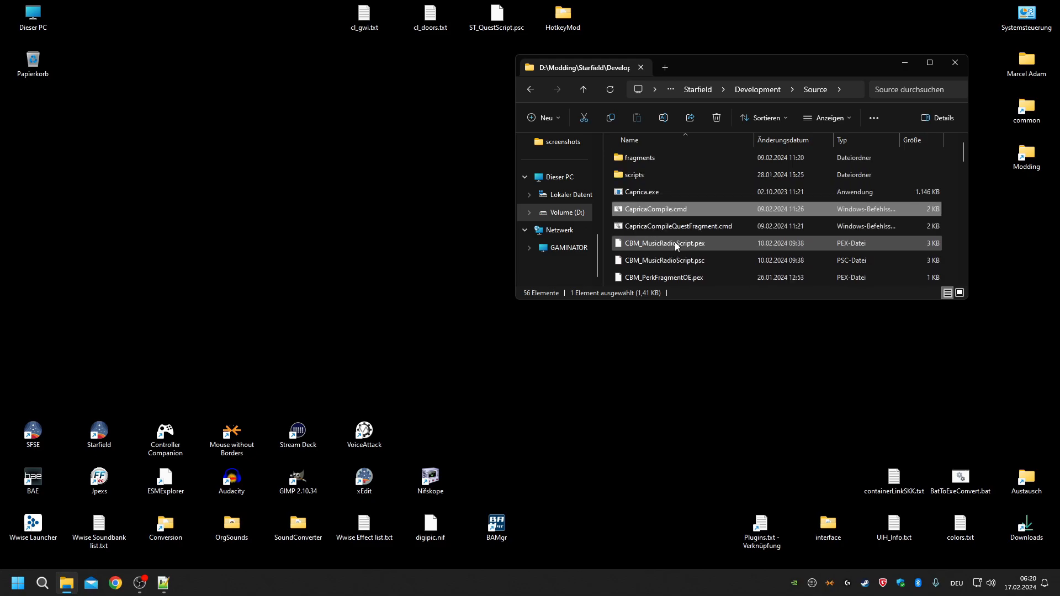
Run CapricaCompile.cmd, enter testscript.psc as the script file name, and close the console without compiling.
{"action": "double_click", "coordinate": [668, 211]}
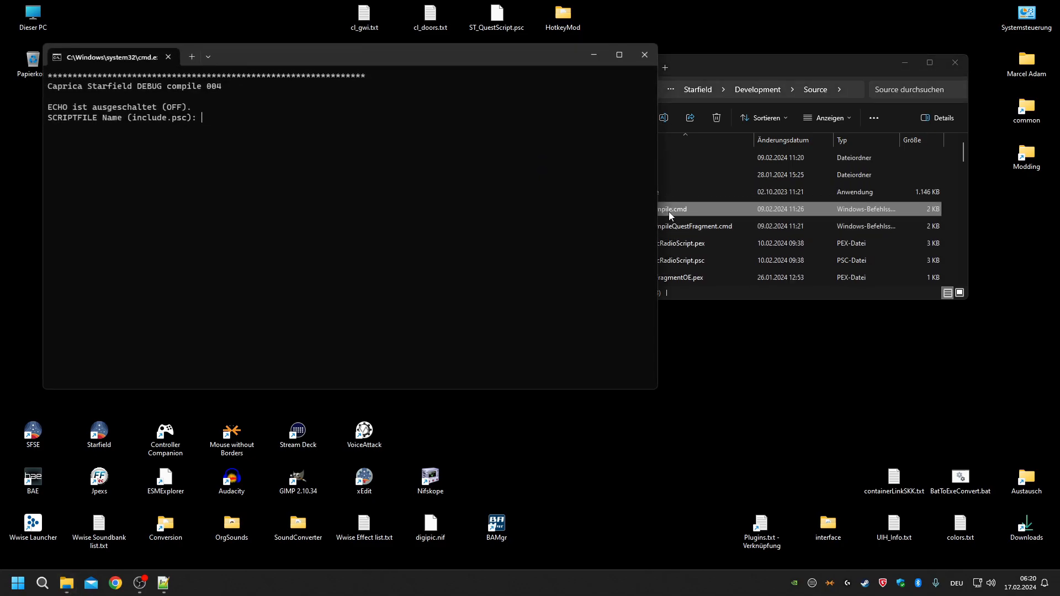
{"action": "type", "text": "testscript.psc"}
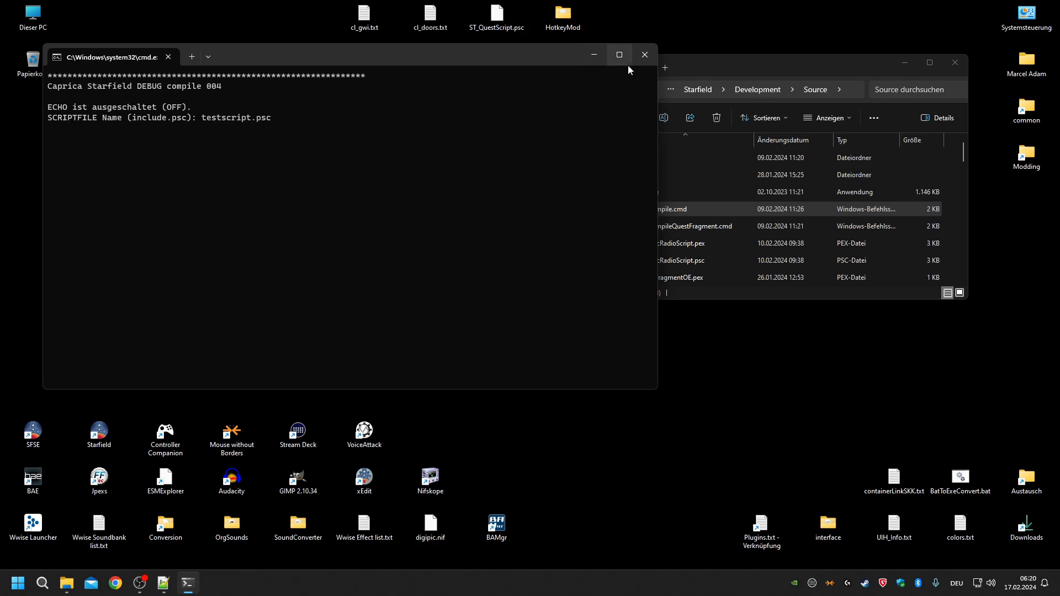
{"action": "left_click", "coordinate": [644, 54]}
{"action": "right_click", "coordinate": [671, 244]}
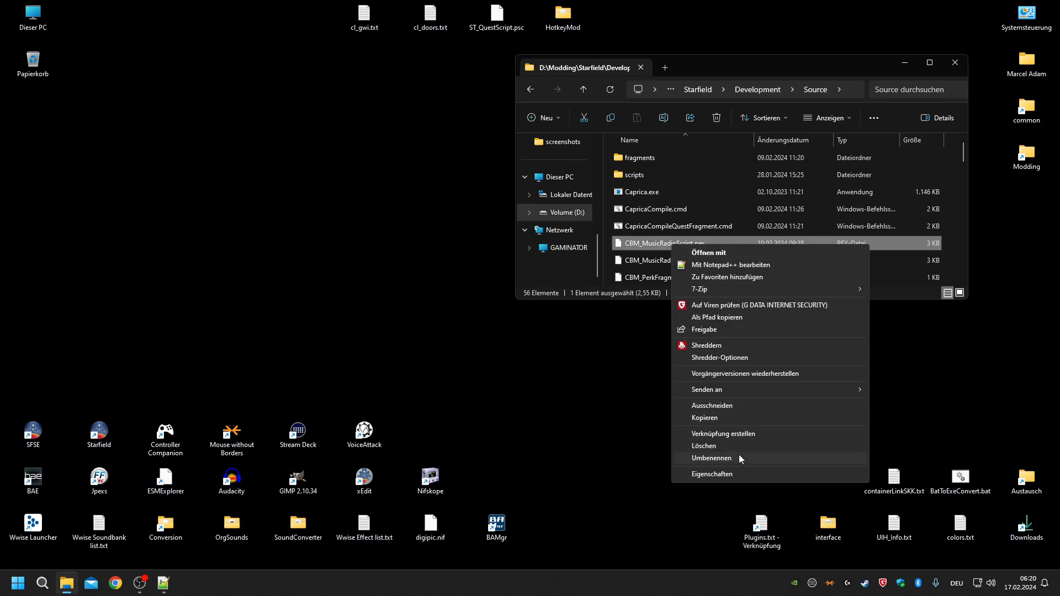
{"action": "left_click", "coordinate": [712, 458]}
{"action": "left_click", "coordinate": [776, 200]}
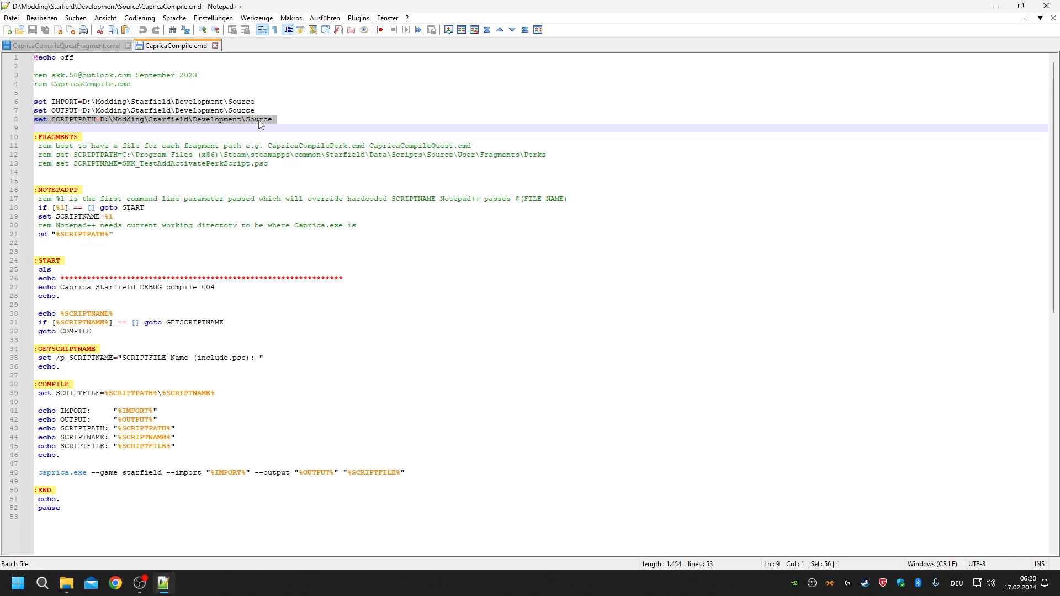
Highlight the Source folder in the IMPORT, OUTPUT and SCRIPTPATH lines of CapricaCompile.cmd in Notepad++, and minimise the editor.
{"action": "double_click", "coordinate": [259, 120]}
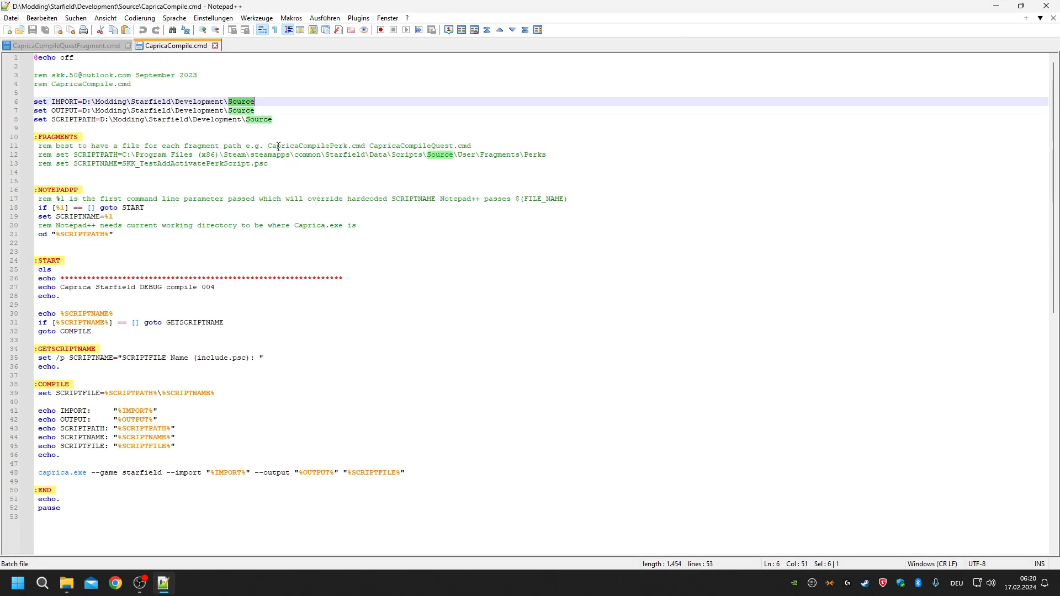
{"action": "double_click", "coordinate": [252, 111]}
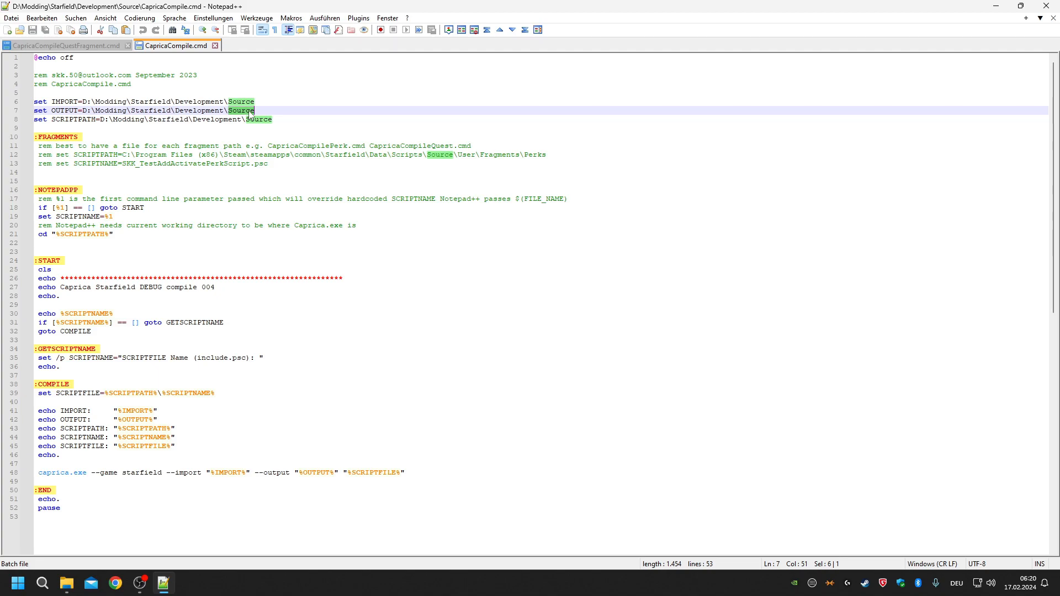
{"action": "double_click", "coordinate": [263, 121]}
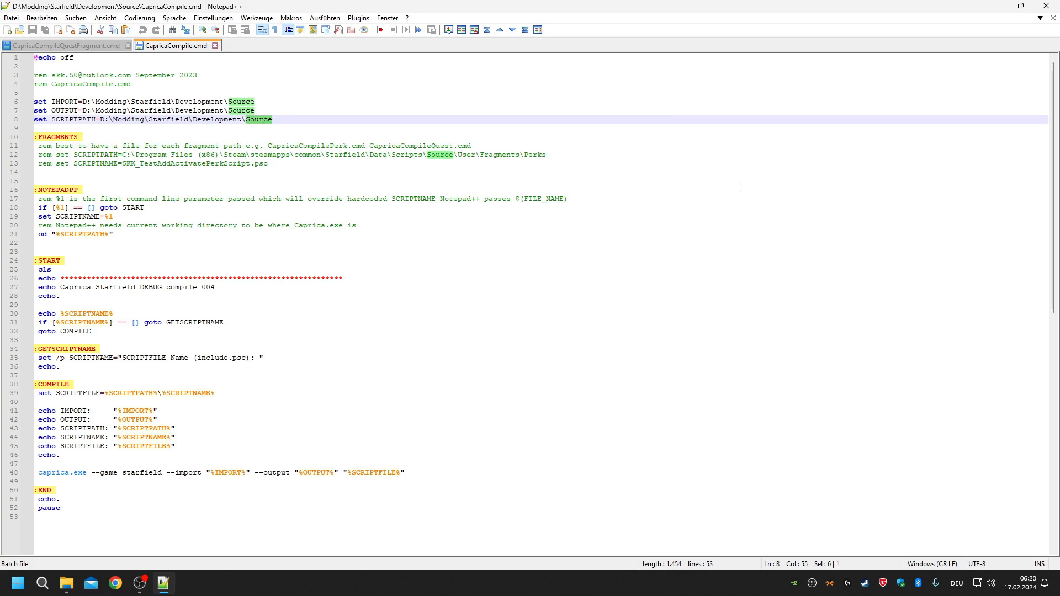
{"action": "left_click", "coordinate": [996, 7]}
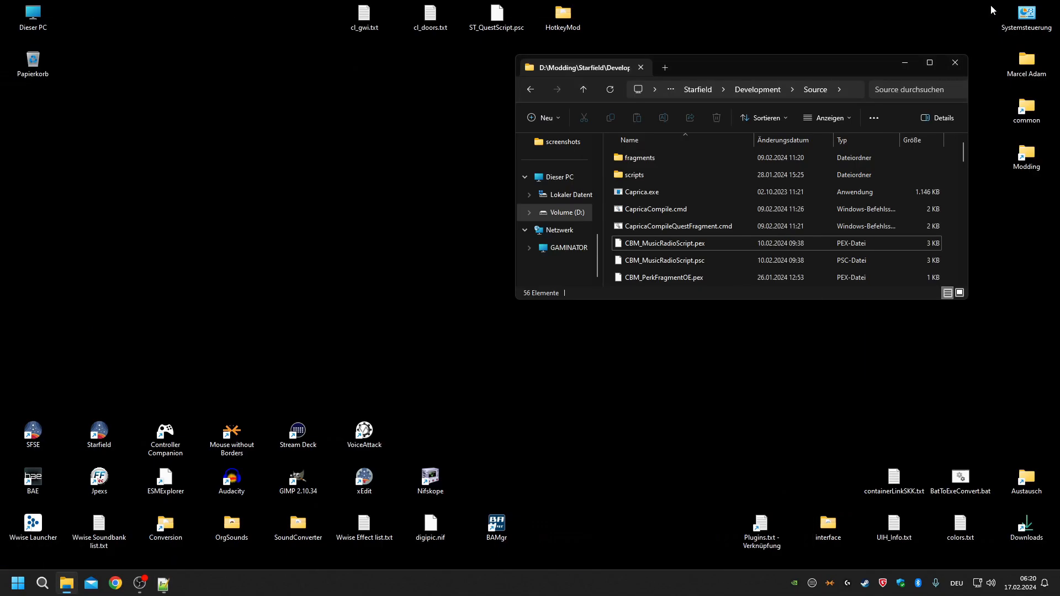
Look up the scripts folder in common\Starfield\Data, recheck the paths in CapricaCompile.cmd, and close the Data folder.
{"action": "double_click", "coordinate": [1026, 108]}
{"action": "left_click_drag", "start_coordinate": [709, 77], "coordinate": [289, 161]}
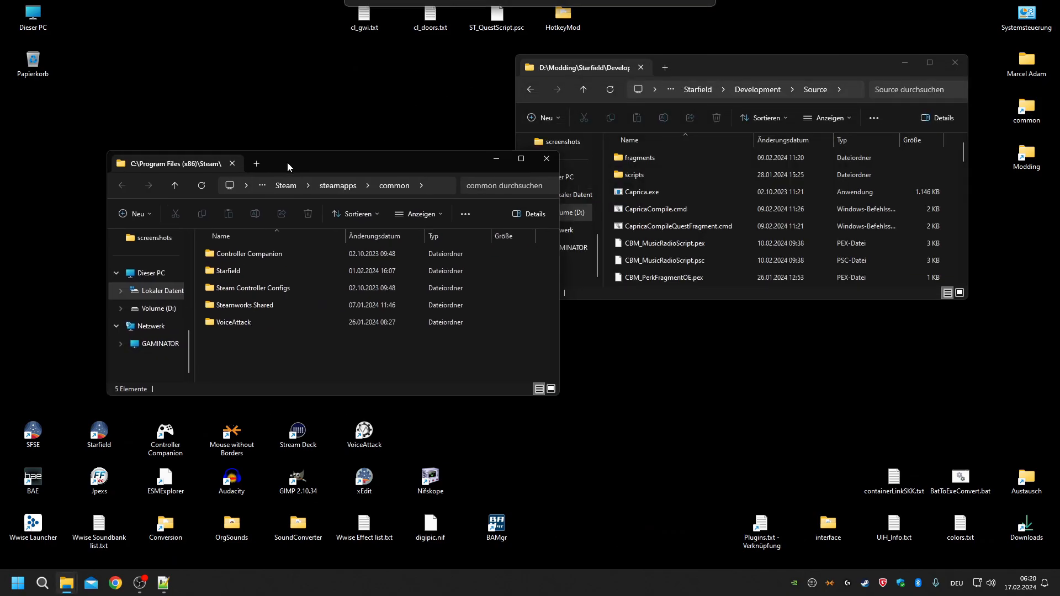
{"action": "double_click", "coordinate": [237, 284]}
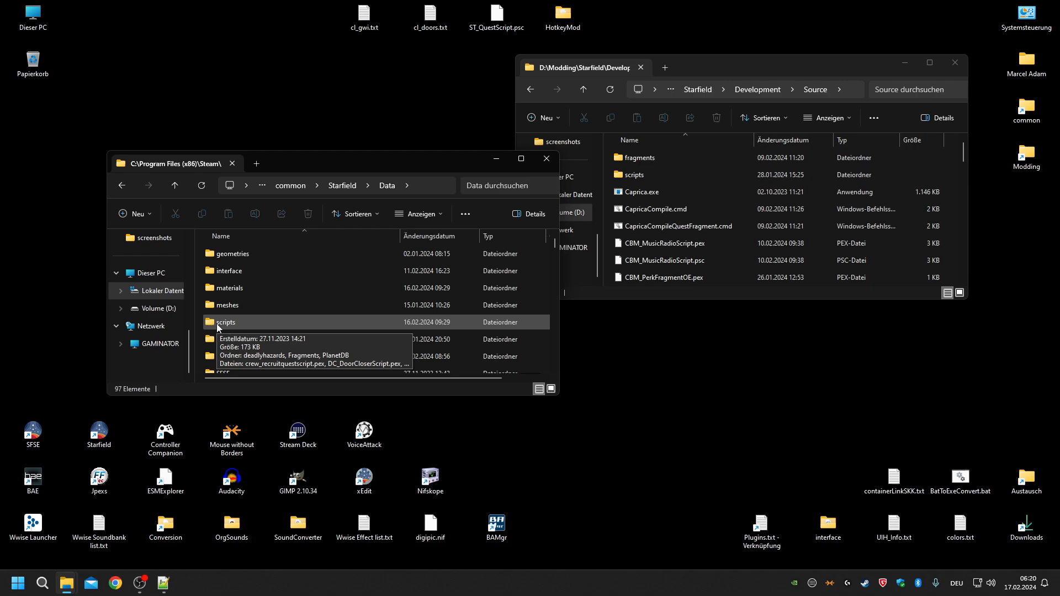
{"action": "left_click", "coordinate": [163, 583]}
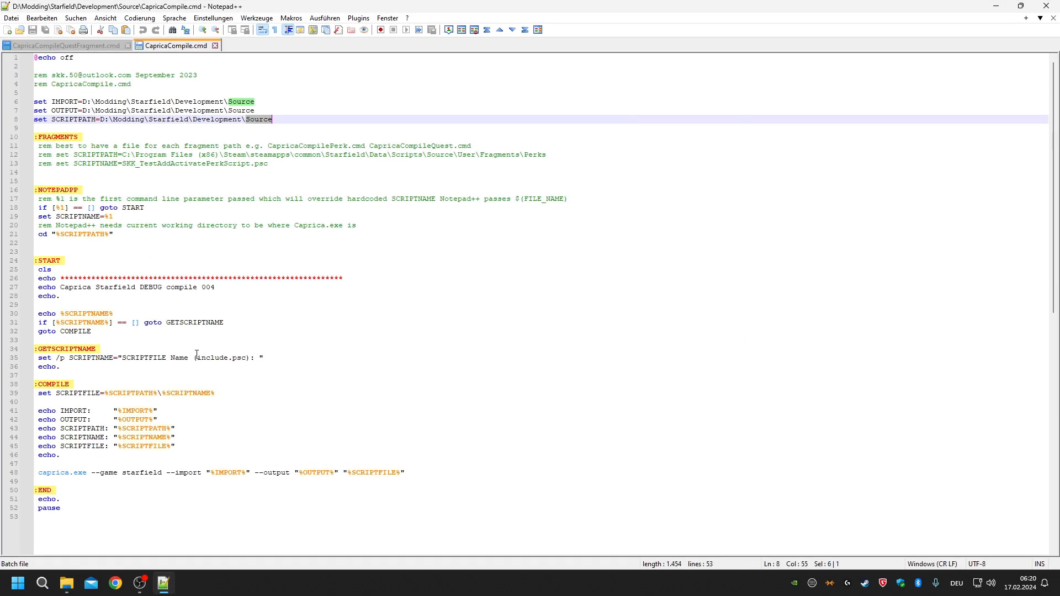
{"action": "left_click", "coordinate": [995, 6]}
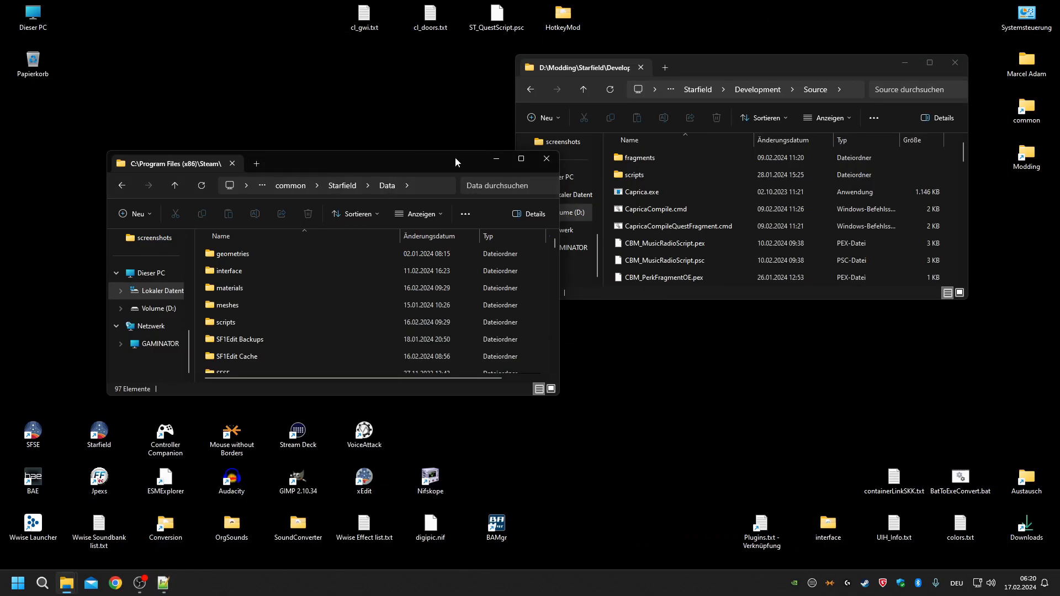
{"action": "left_click", "coordinate": [546, 159]}
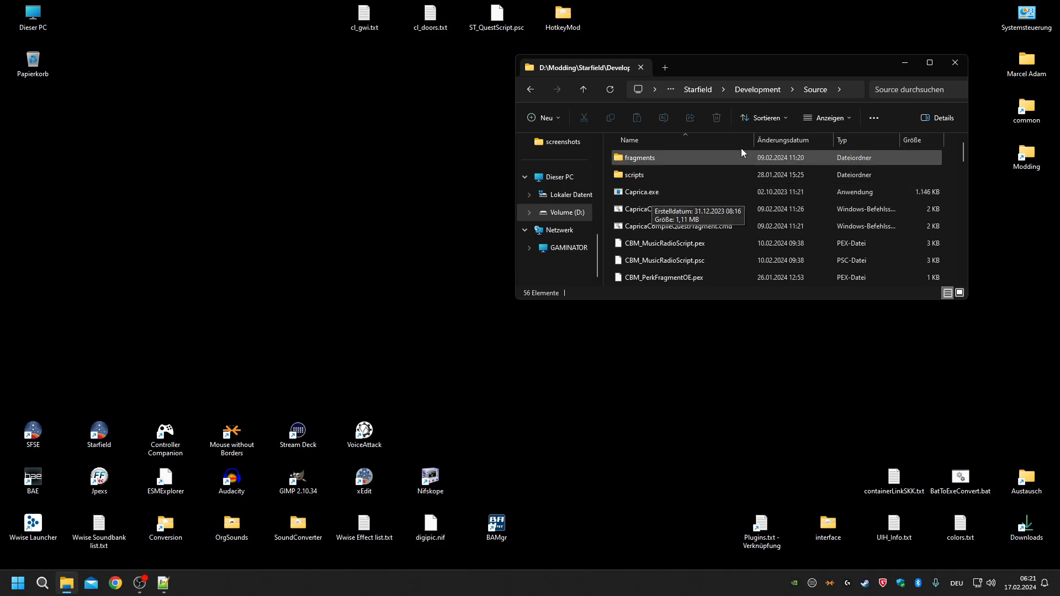
Open Starfield - Misc.ba2 from the common\Starfield\Data folder in B.A.E.
{"action": "scroll", "coordinate": [726, 243], "scroll_direction": "down", "scroll_amount": 3}
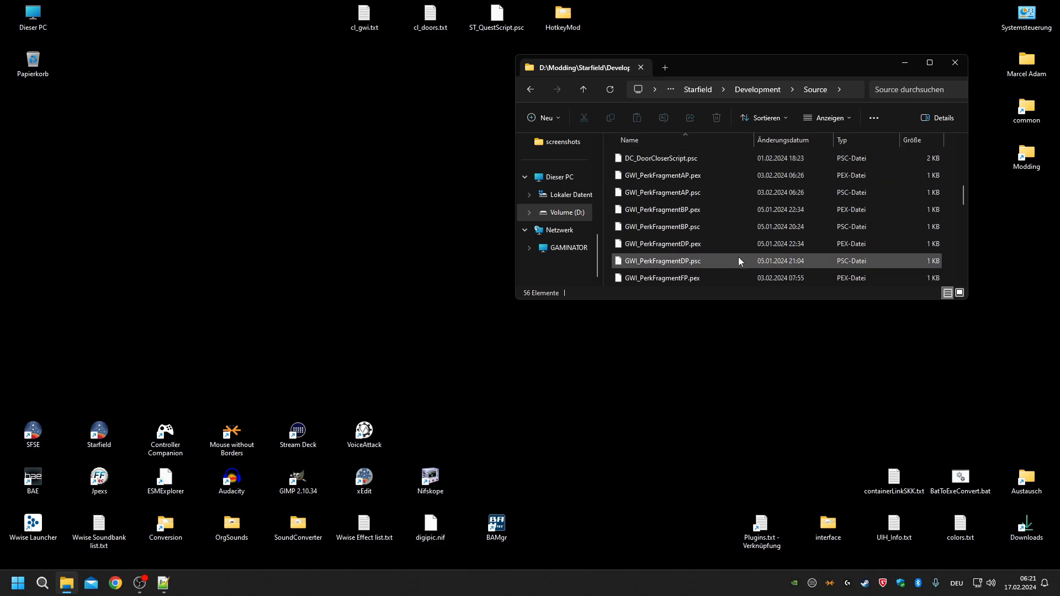
{"action": "scroll", "coordinate": [739, 259], "scroll_direction": "up", "scroll_amount": 3}
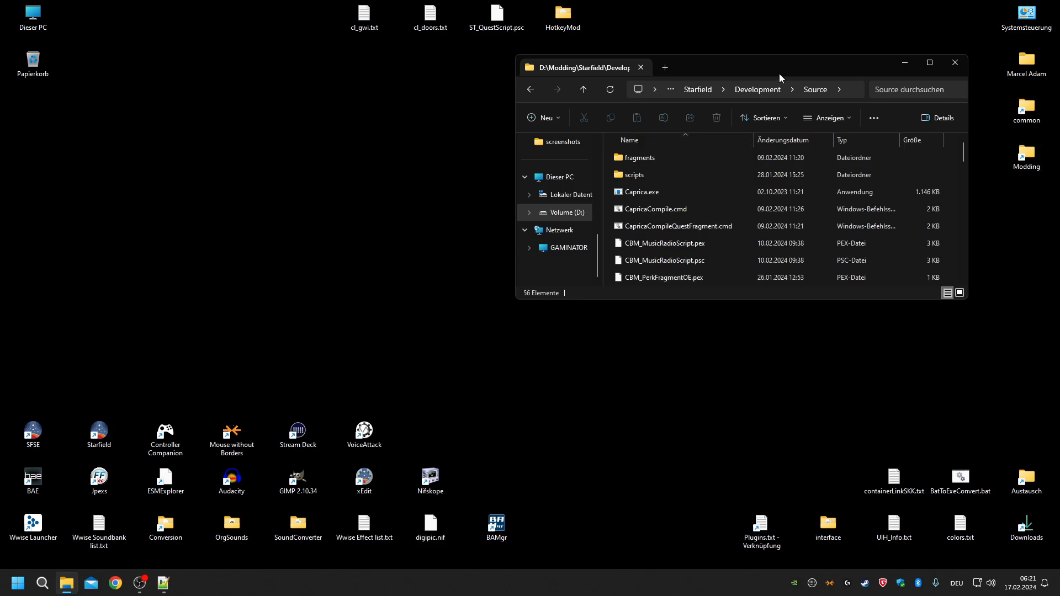
{"action": "left_click_drag", "start_coordinate": [750, 68], "coordinate": [491, 50]}
{"action": "double_click", "coordinate": [1035, 101]}
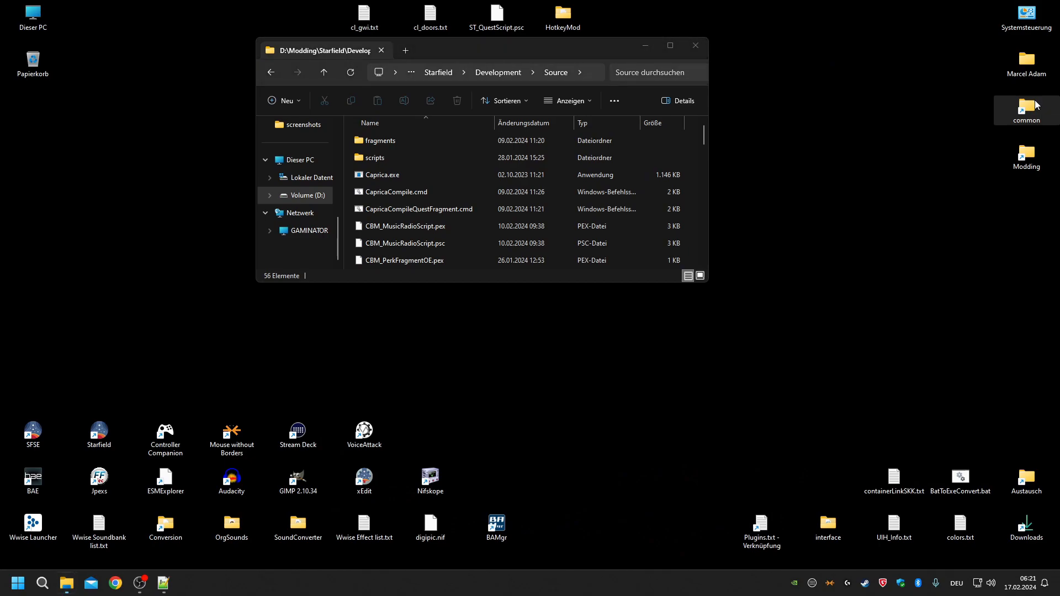
{"action": "double_click", "coordinate": [401, 188]}
{"action": "double_click", "coordinate": [409, 190]}
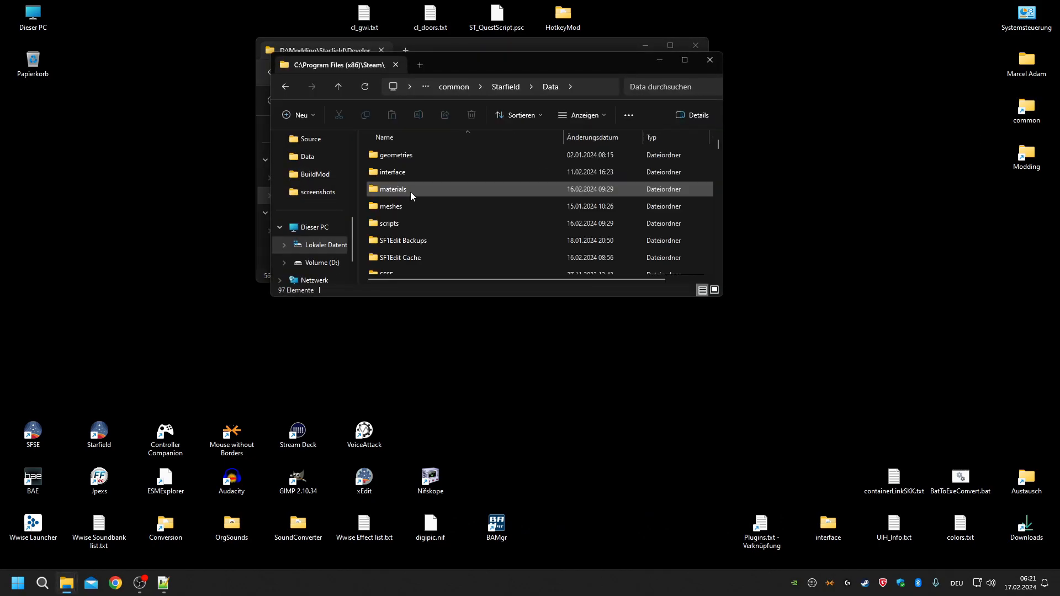
{"action": "scroll", "coordinate": [411, 192], "scroll_direction": "down", "scroll_amount": 15}
{"action": "left_click_drag", "start_coordinate": [450, 182], "coordinate": [33, 478]}
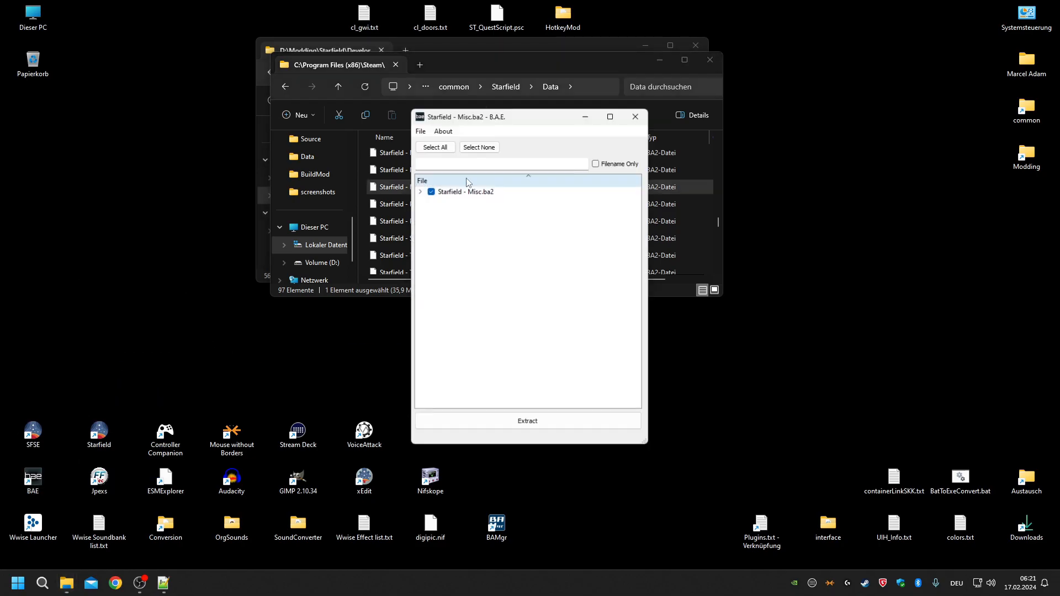
Expand the archive's scripts folder and its fragments, fx and fxscripts subfolders to examine their contents.
{"action": "left_click", "coordinate": [420, 192]}
{"action": "left_click", "coordinate": [431, 211]}
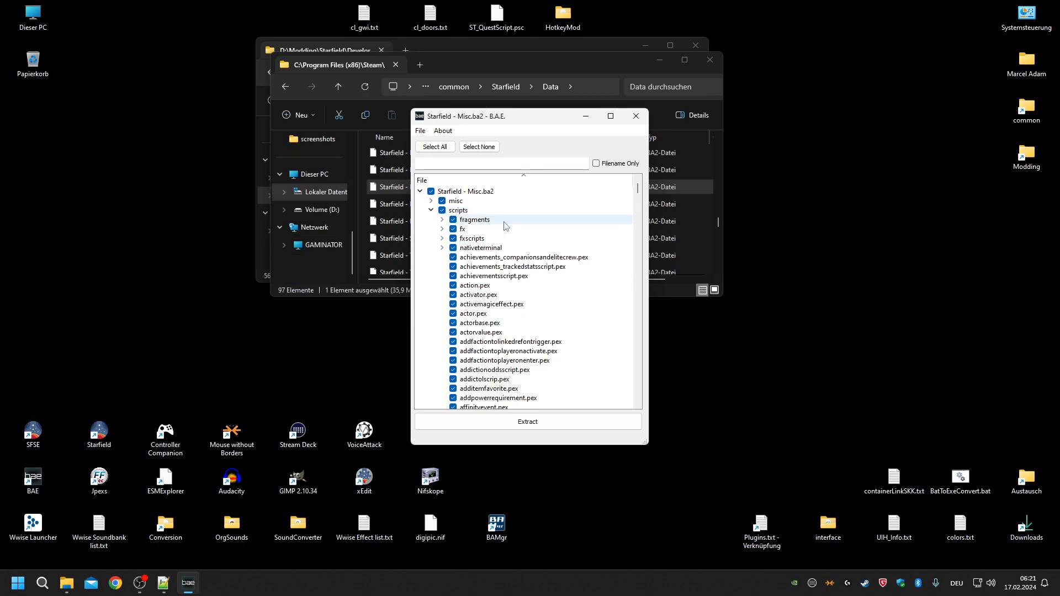
{"action": "double_click", "coordinate": [472, 221]}
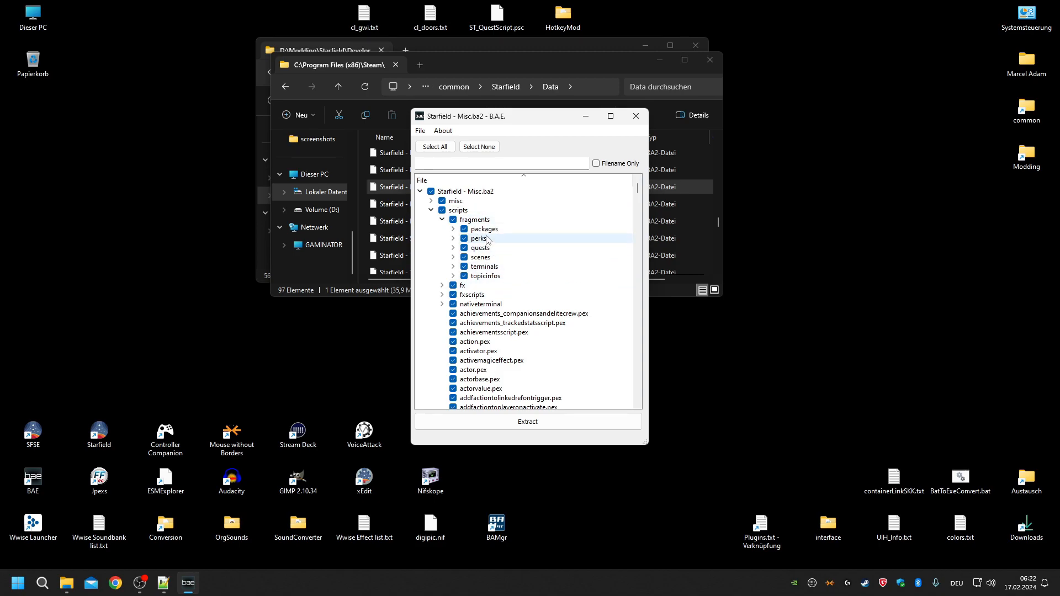
{"action": "double_click", "coordinate": [463, 285]}
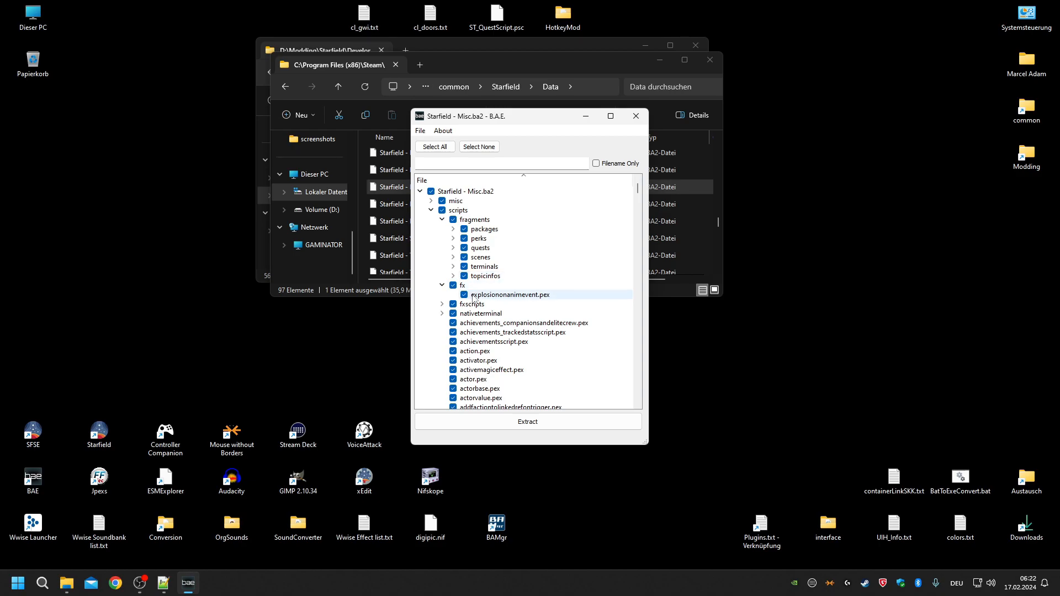
{"action": "left_click", "coordinate": [441, 304]}
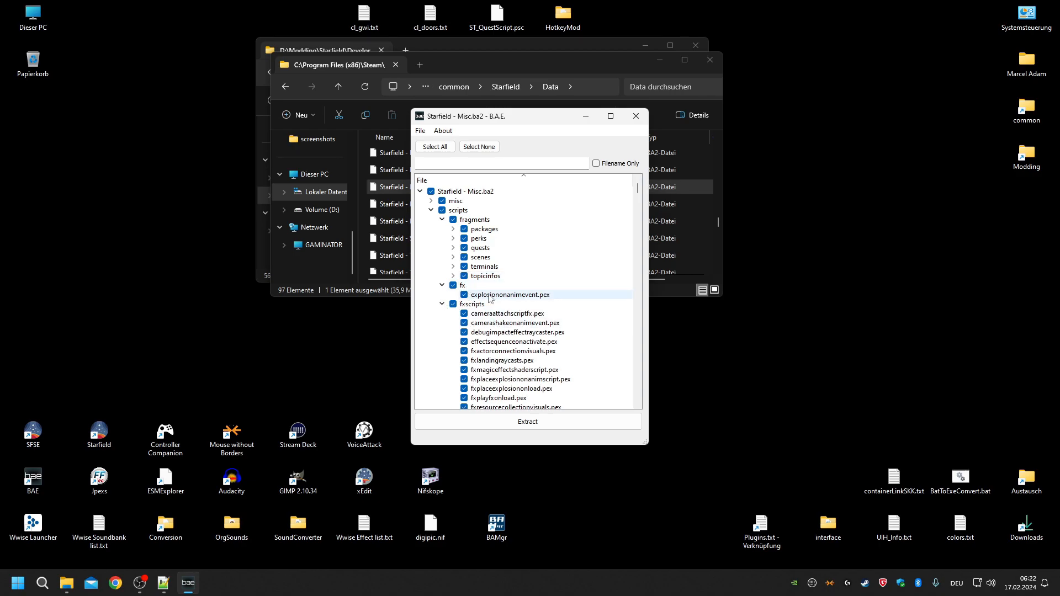
Examine the nativeterminal scripts, collapse the fxscripts, nativeterminal and fx folders, and close the archive without extracting.
{"action": "left_click", "coordinate": [442, 304]}
{"action": "left_click", "coordinate": [441, 304]}
{"action": "left_click", "coordinate": [442, 305]}
{"action": "left_click", "coordinate": [444, 305]}
{"action": "left_click", "coordinate": [444, 305]}
{"action": "left_click", "coordinate": [442, 314]}
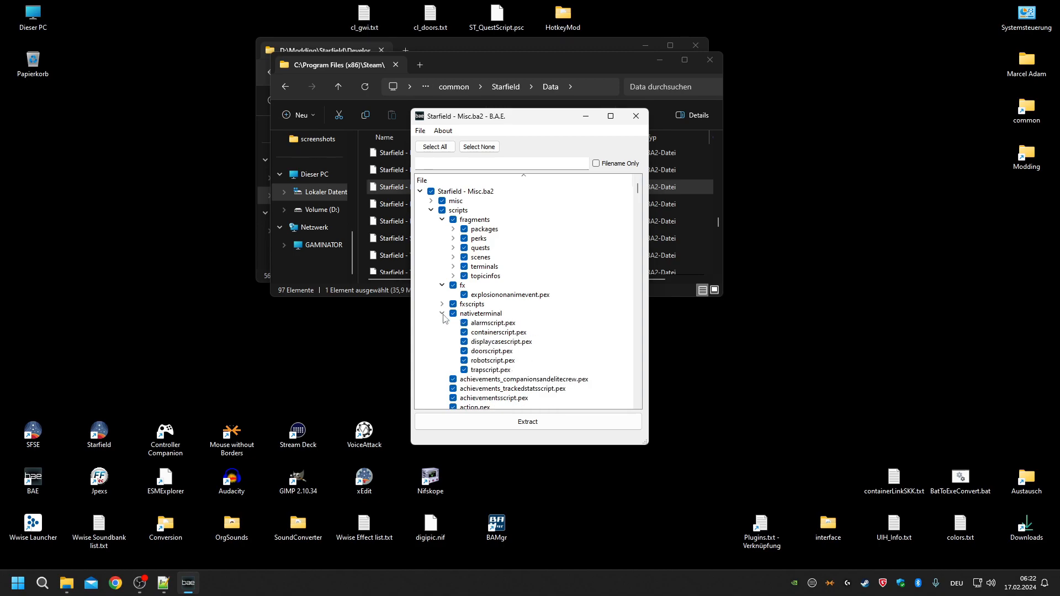
{"action": "left_click", "coordinate": [443, 313]}
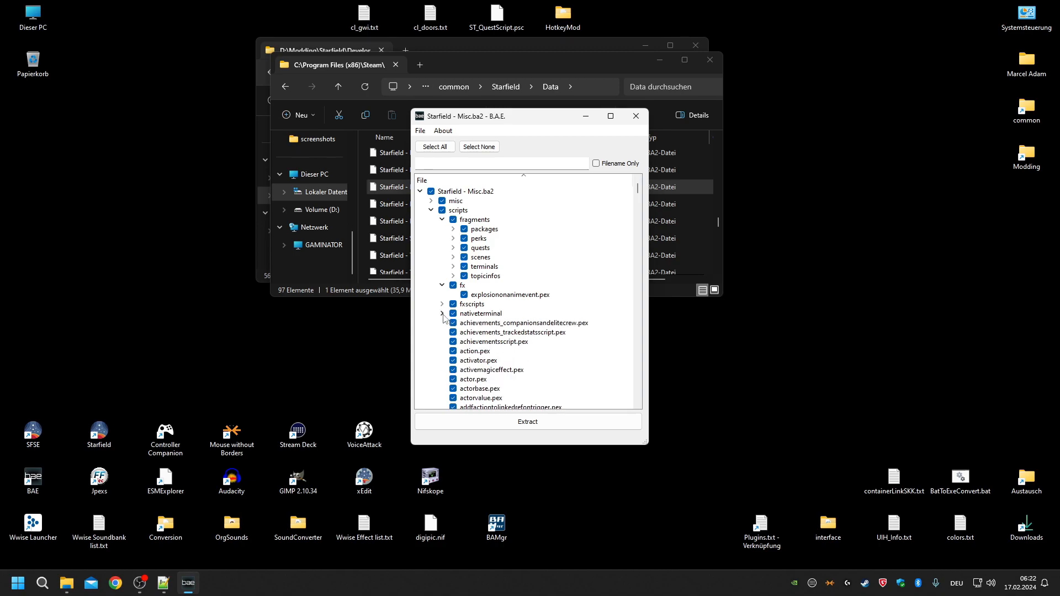
{"action": "left_click", "coordinate": [442, 285]}
{"action": "left_click", "coordinate": [636, 118]}
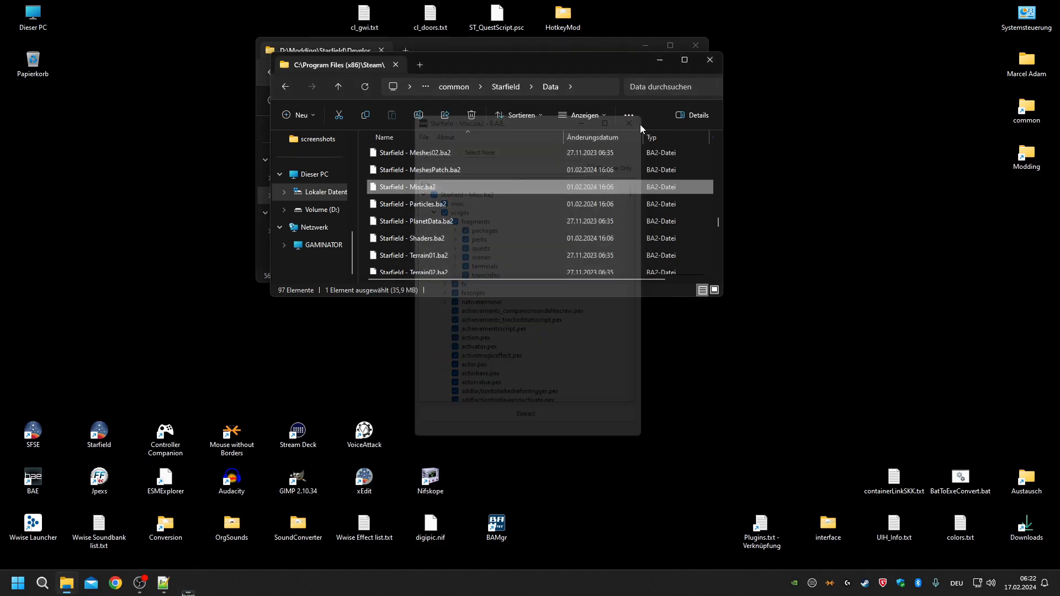
Open the DeadlyHazards mod folder under Modding\Starfield\Mods\Gameplay to view its structure.
{"action": "double_click", "coordinate": [1026, 154]}
{"action": "double_click", "coordinate": [436, 166]}
{"action": "double_click", "coordinate": [422, 205]}
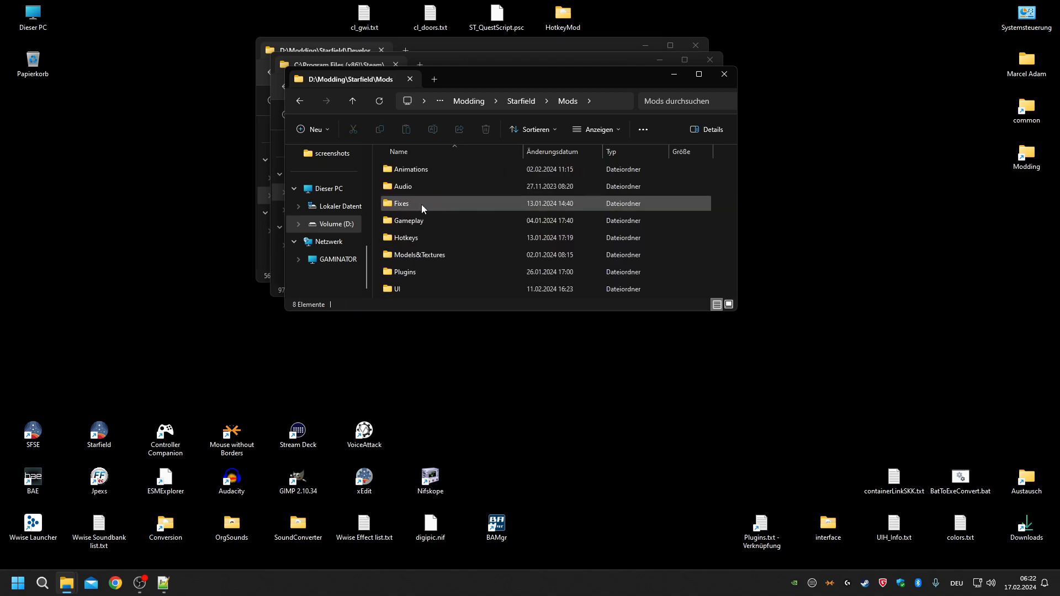
{"action": "double_click", "coordinate": [427, 220]}
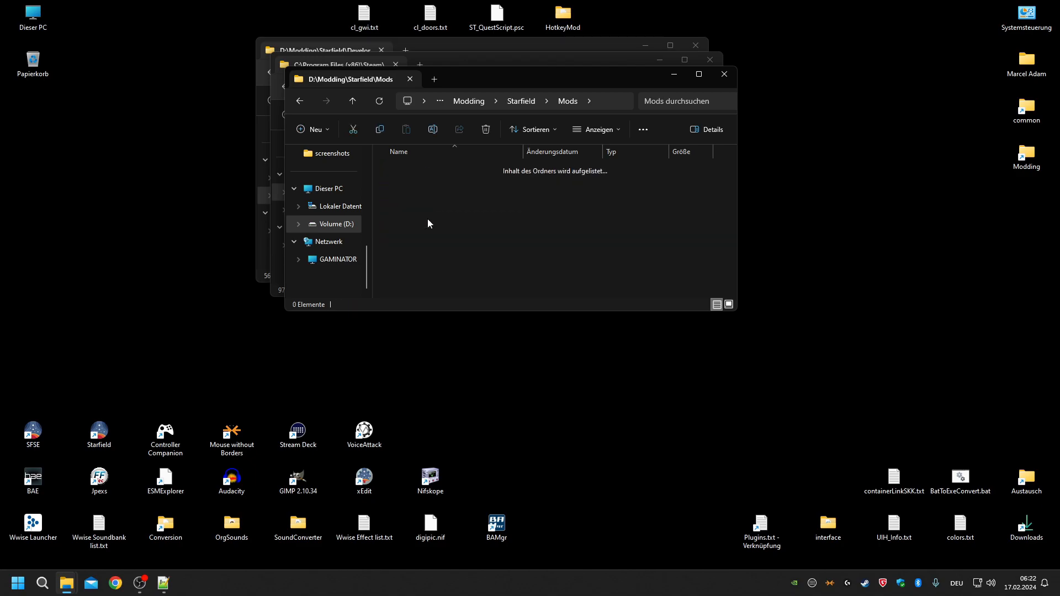
{"action": "double_click", "coordinate": [426, 208]}
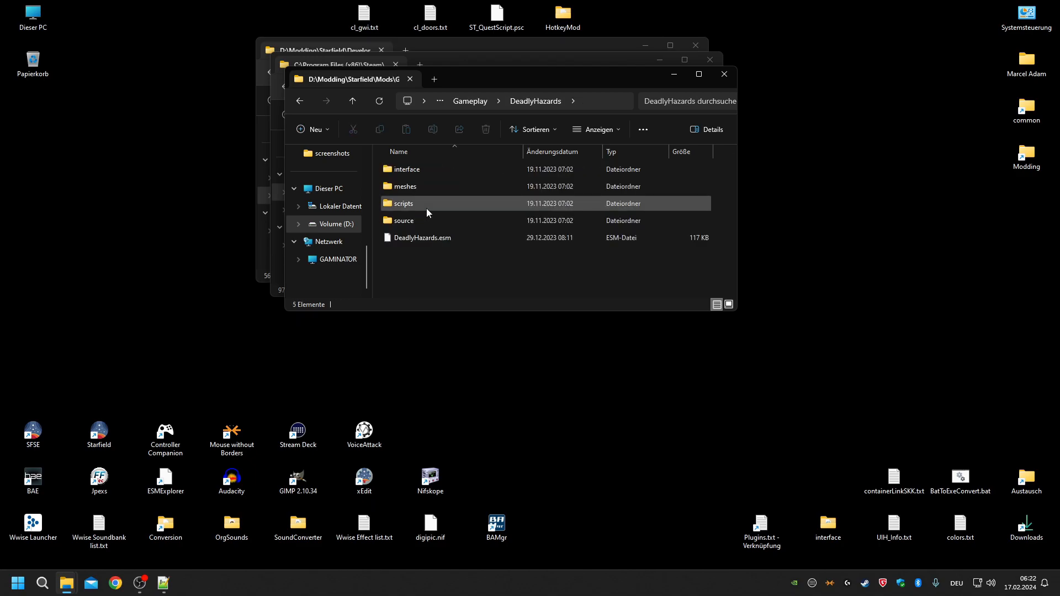
Examine the source\scripts subfolder of the DeadlyHazards mod, return to the mod's main folder, and close it.
{"action": "double_click", "coordinate": [423, 222]}
{"action": "double_click", "coordinate": [413, 171]}
{"action": "left_click", "coordinate": [414, 171]}
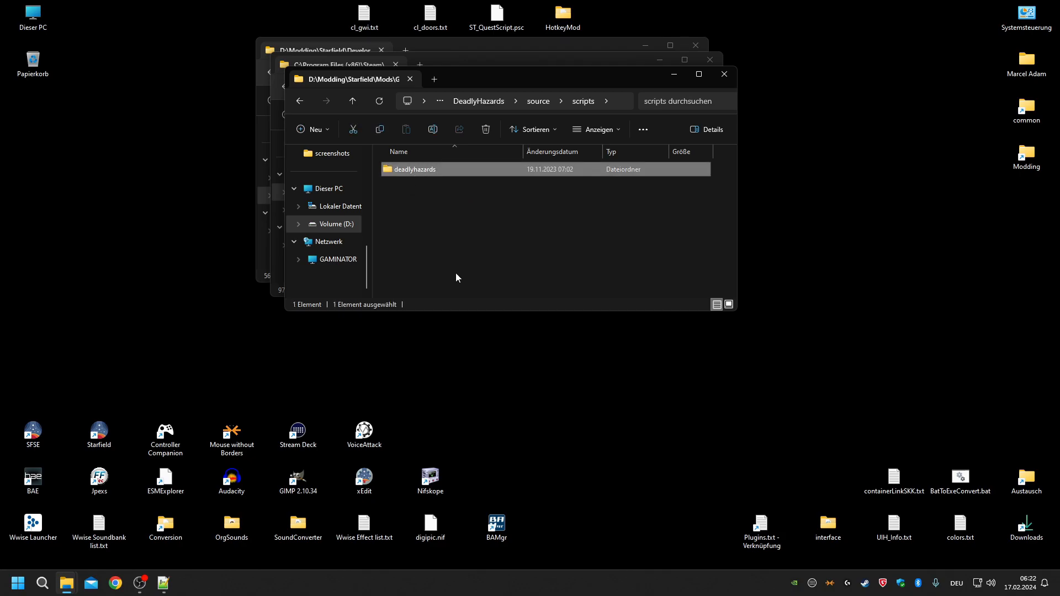
{"action": "key", "text": "BackSpace"}
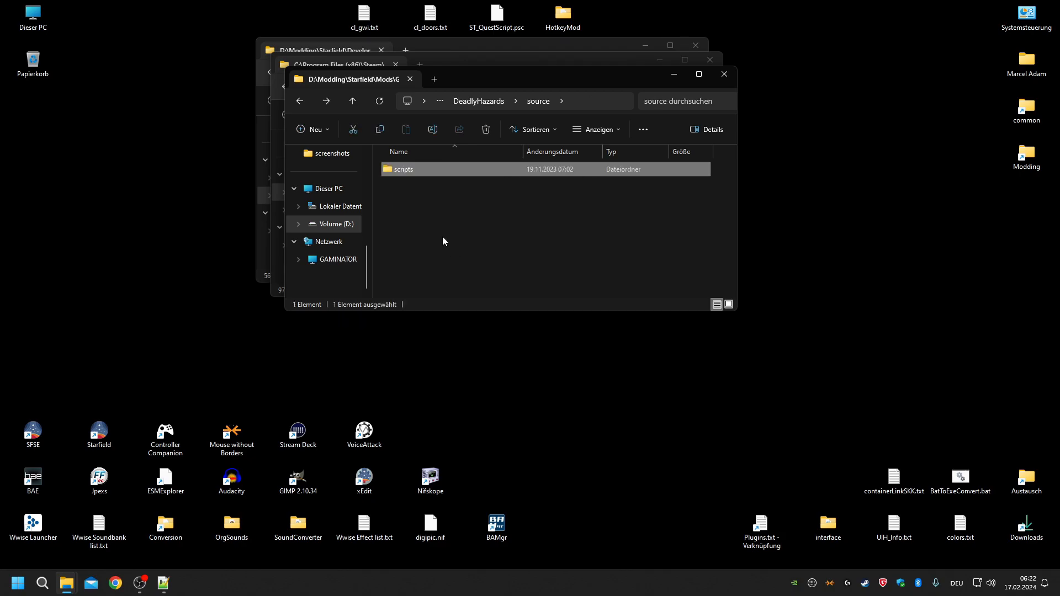
{"action": "double_click", "coordinate": [412, 172]}
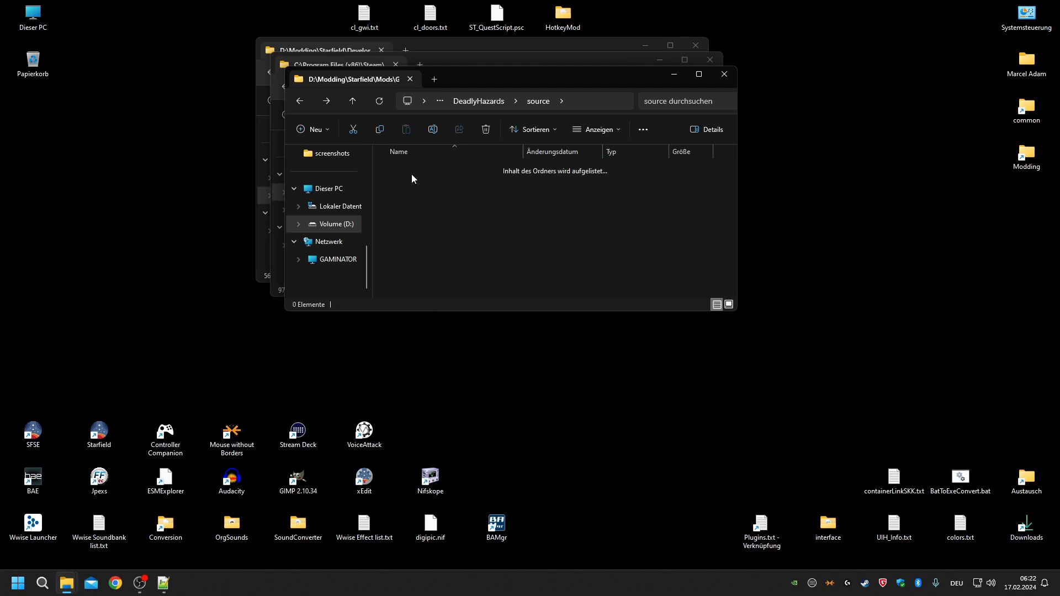
{"action": "key", "text": "BackSpace"}
{"action": "key", "text": "BackSpace"}
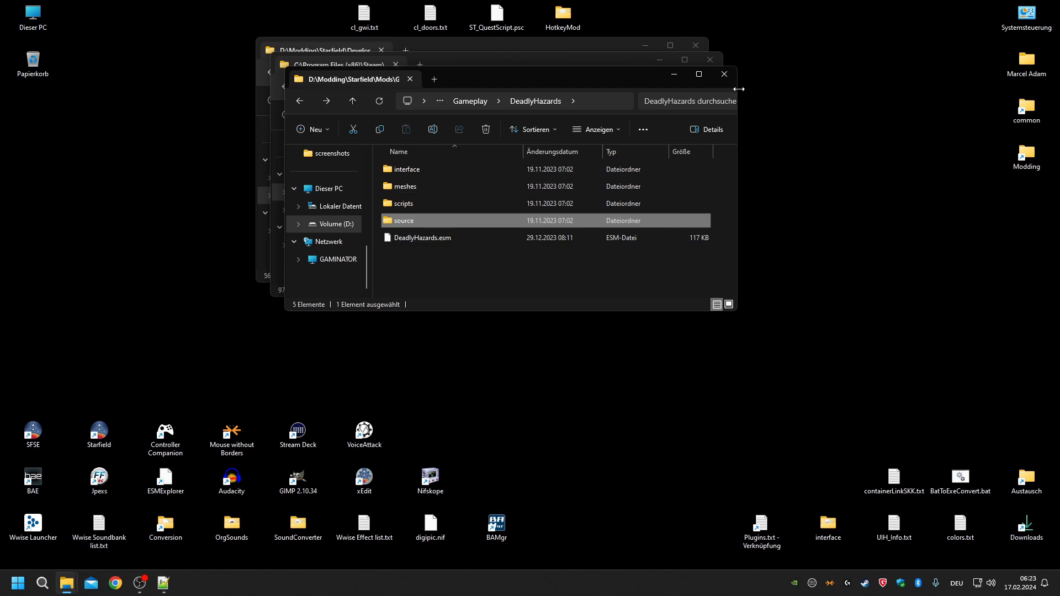
{"action": "left_click", "coordinate": [724, 75]}
Switch to Notepad++ and examine the \fragments\quests part of the SCRIPTPATH line in CapricaCompileQuestFragment.cmd.
{"action": "left_click", "coordinate": [163, 583]}
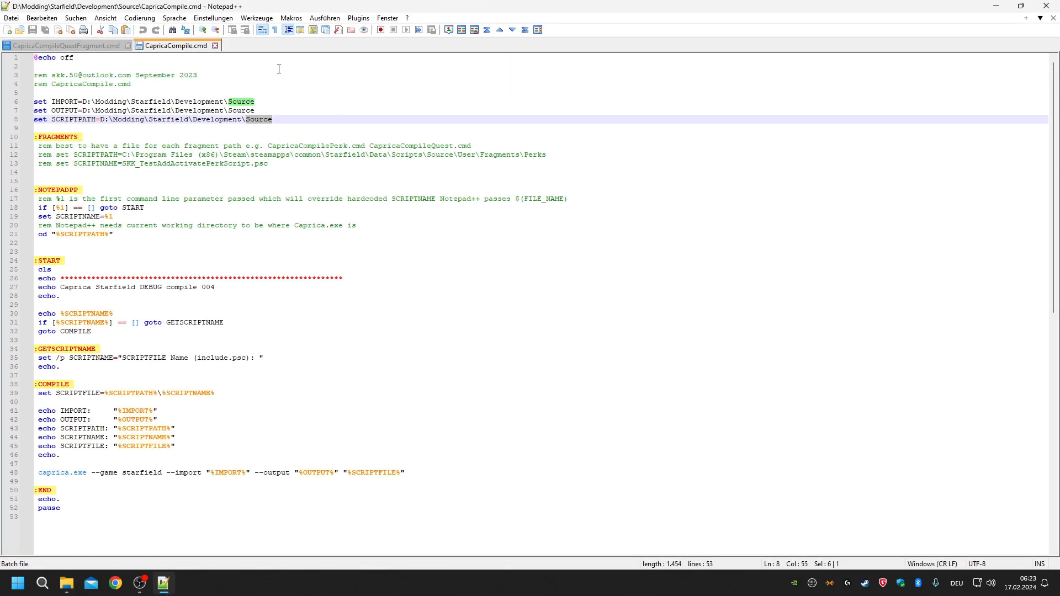
{"action": "key", "text": "ctrl+Tab"}
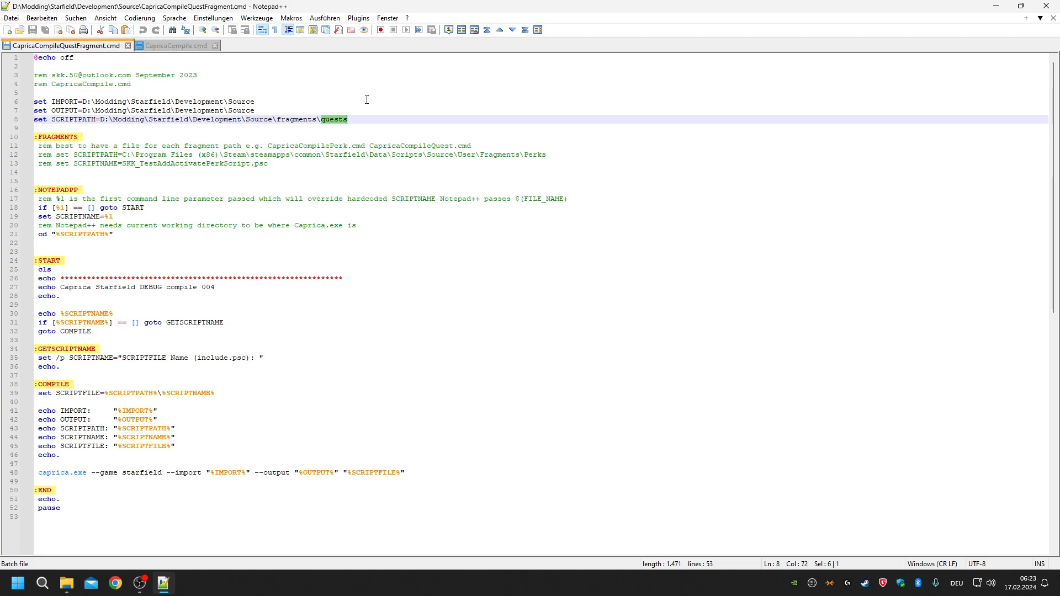
{"action": "double_click", "coordinate": [306, 122]}
{"action": "double_click", "coordinate": [343, 121]}
{"action": "left_click_drag", "start_coordinate": [365, 122], "coordinate": [272, 121]}
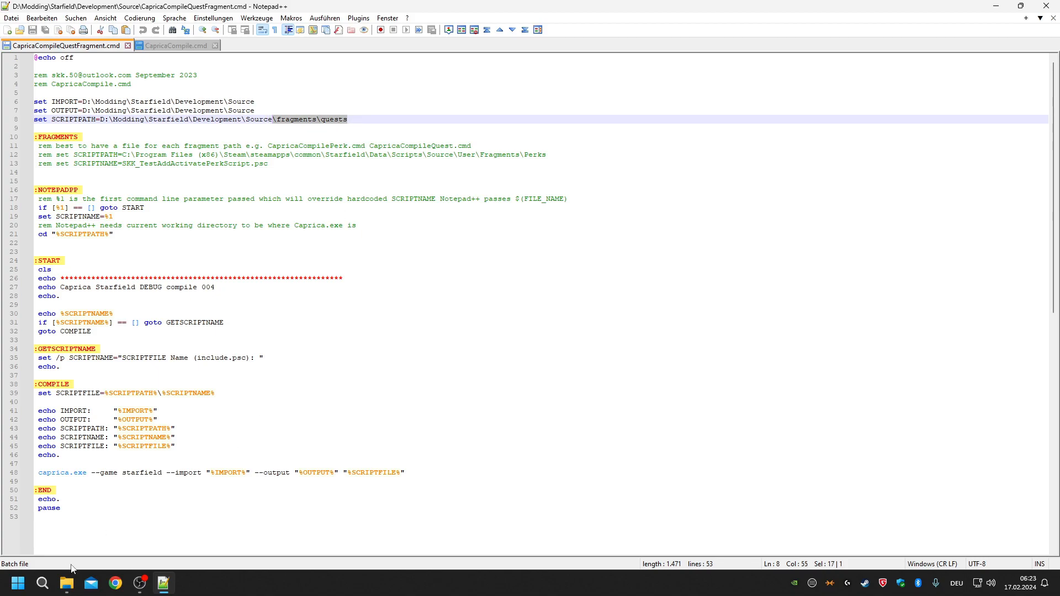
Place the Development\Source folder window beside the command file's text and look through its fragments\quests subfolder.
{"action": "left_click", "coordinate": [67, 583]}
{"action": "left_click", "coordinate": [59, 528]}
{"action": "left_click_drag", "start_coordinate": [502, 48], "coordinate": [813, 67]}
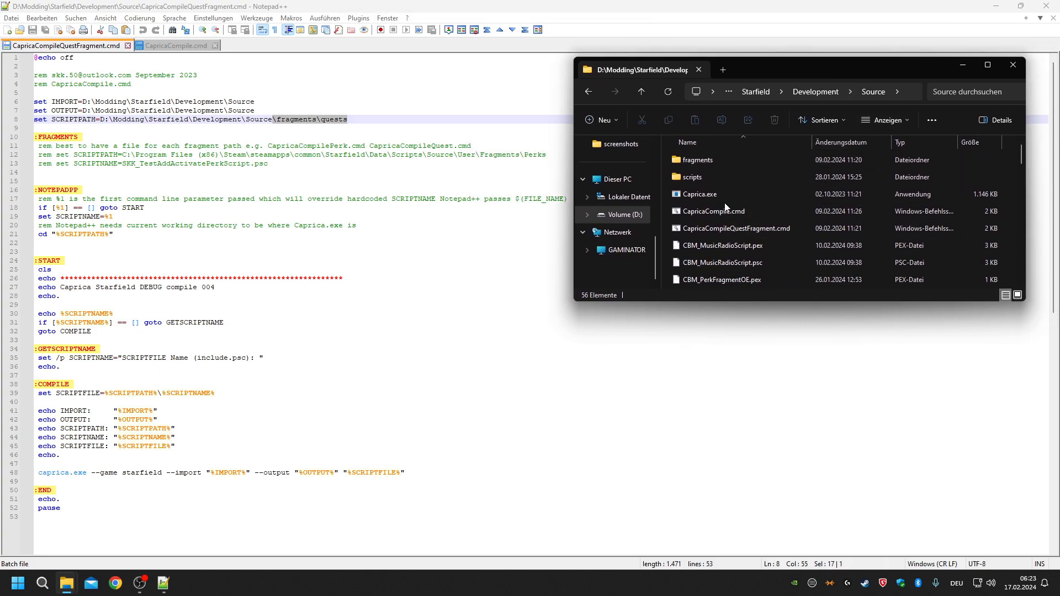
{"action": "double_click", "coordinate": [697, 160]}
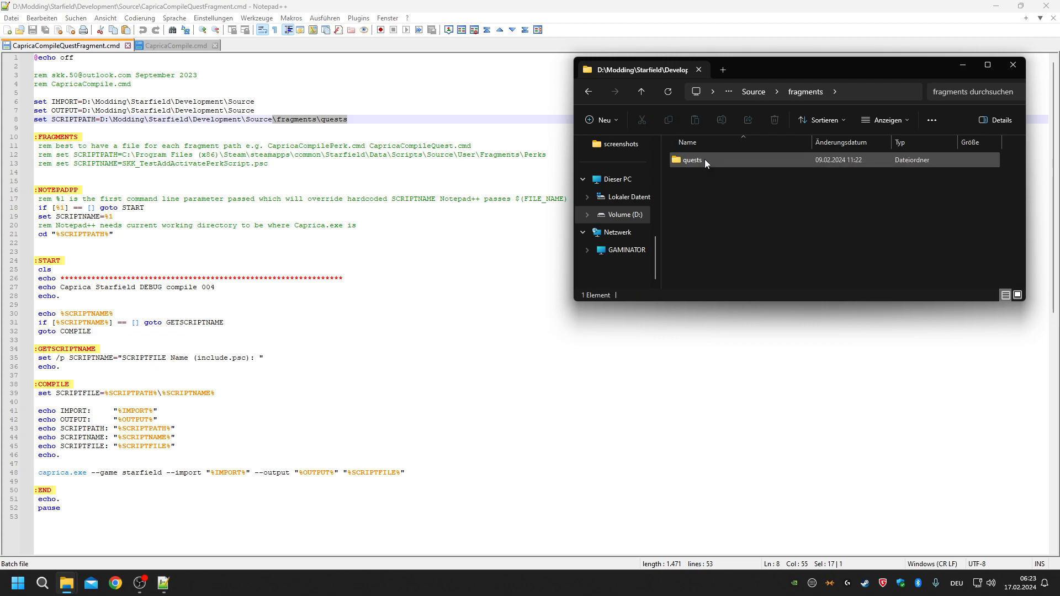
{"action": "double_click", "coordinate": [705, 159]}
{"action": "left_click_drag", "start_coordinate": [788, 221], "coordinate": [730, 164]}
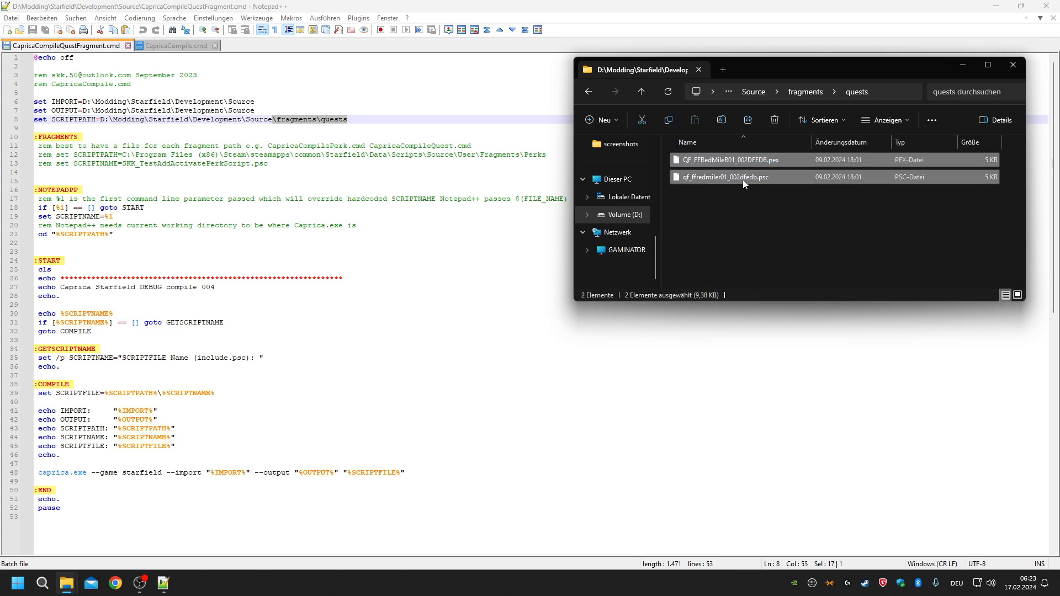
{"action": "left_click", "coordinate": [740, 220]}
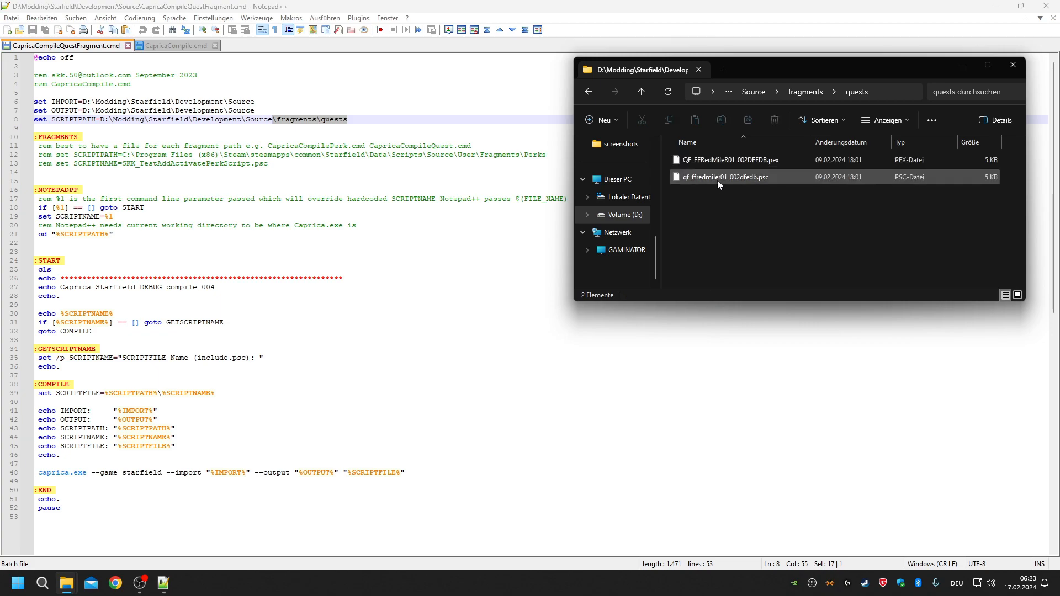
Open qf_ffredmiler01_002dfedb.psc in Notepad++, review its fragment functions, and close the file.
{"action": "left_click", "coordinate": [717, 178]}
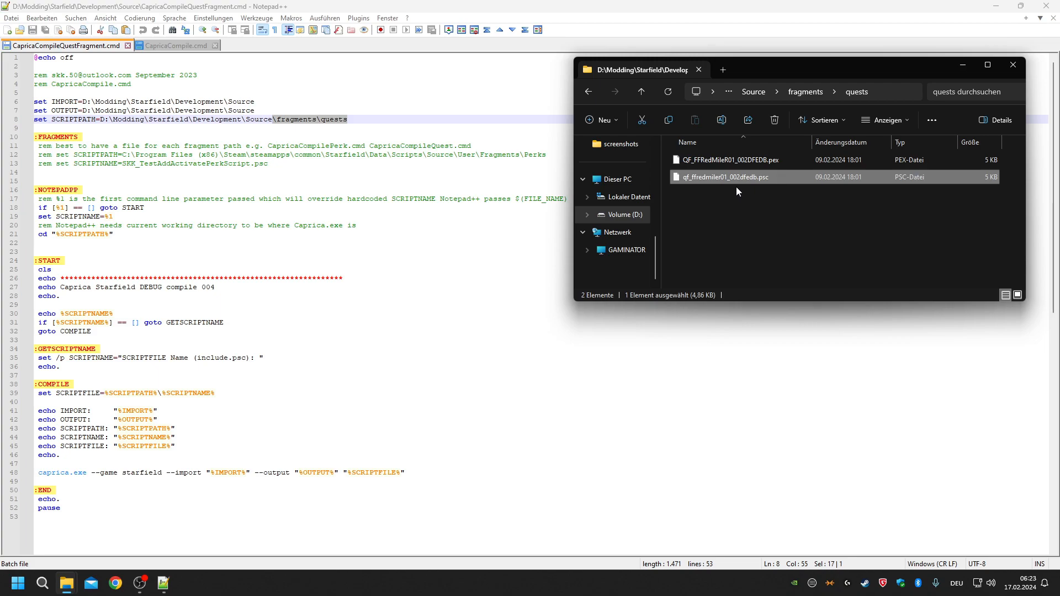
{"action": "right_click", "coordinate": [728, 184]}
{"action": "left_click", "coordinate": [780, 202]}
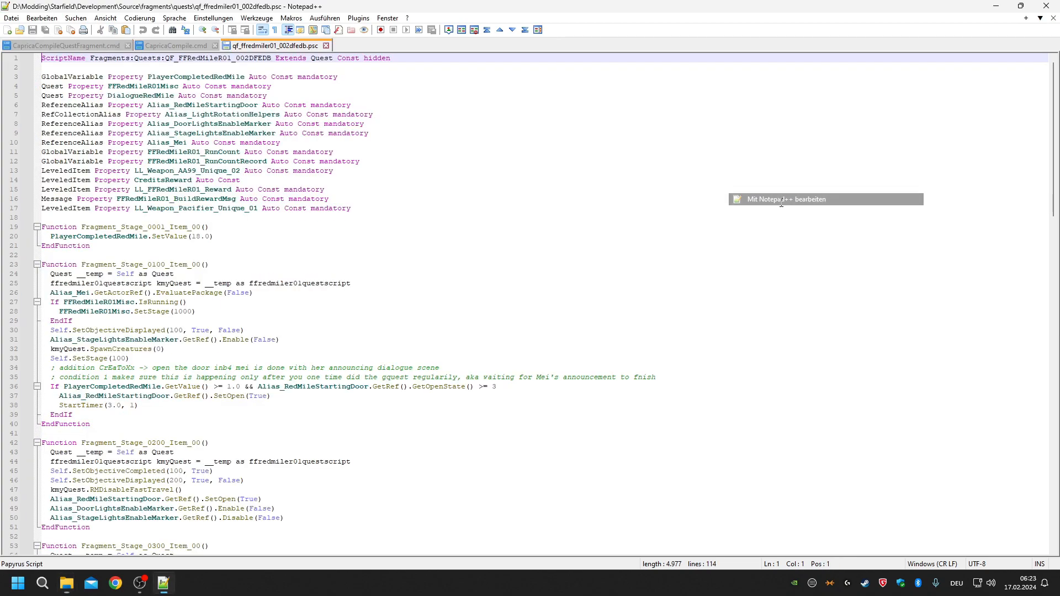
{"action": "scroll", "coordinate": [314, 33], "scroll_direction": "down", "scroll_amount": 10}
{"action": "scroll", "coordinate": [326, 50], "scroll_direction": "up", "scroll_amount": 7}
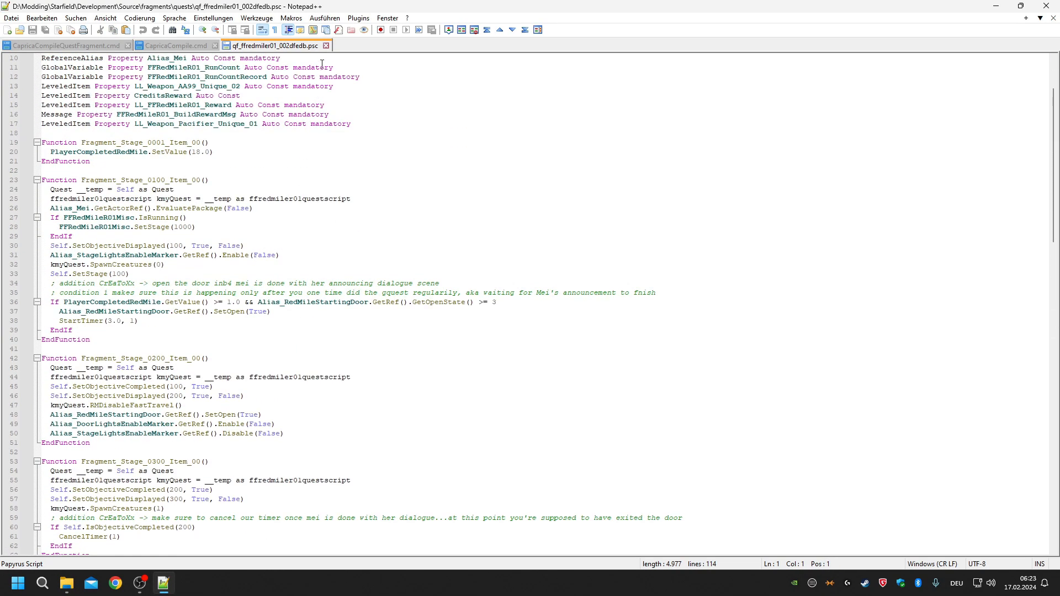
{"action": "left_click", "coordinate": [326, 45]}
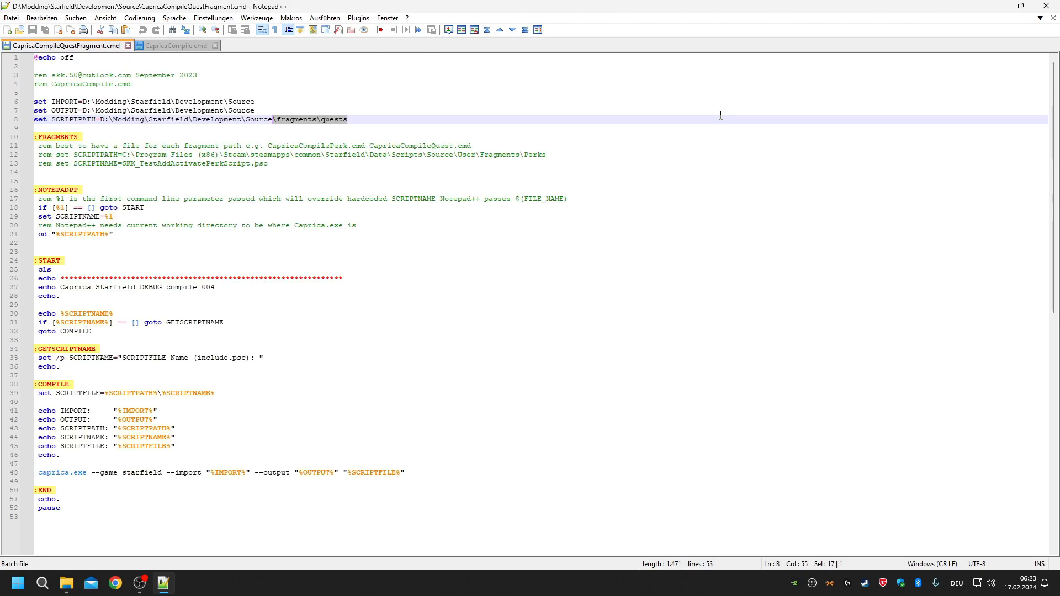
Return the folder window to Development\Source and recheck the \fragments\quests path in CapricaCompileQuestFragment.cmd.
{"action": "left_click", "coordinate": [997, 6]}
{"action": "left_click_drag", "start_coordinate": [799, 77], "coordinate": [820, 225]}
{"action": "key", "text": "alt+Left"}
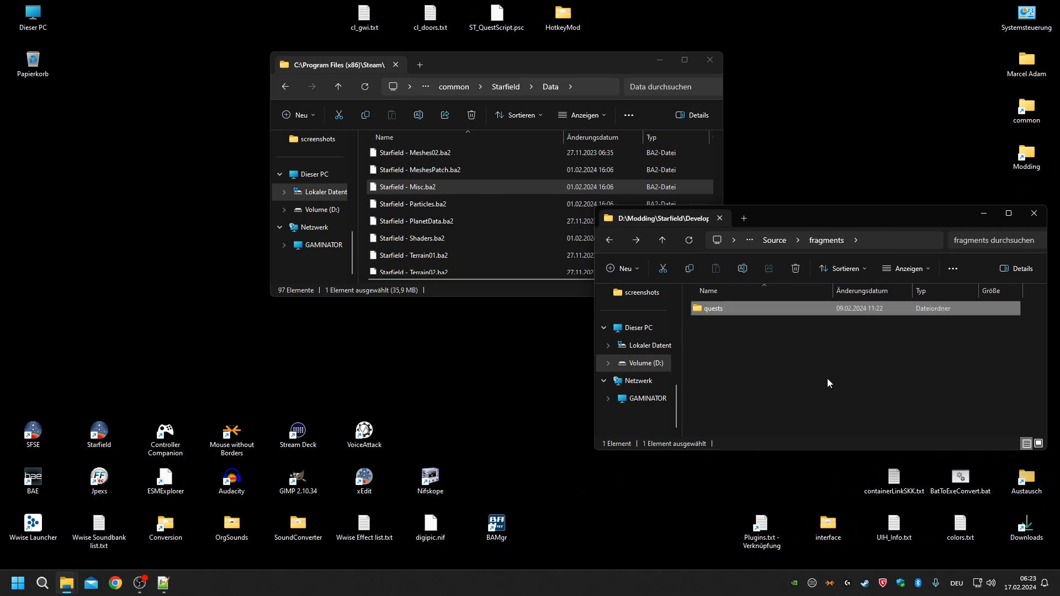
{"action": "key", "text": "alt+Left"}
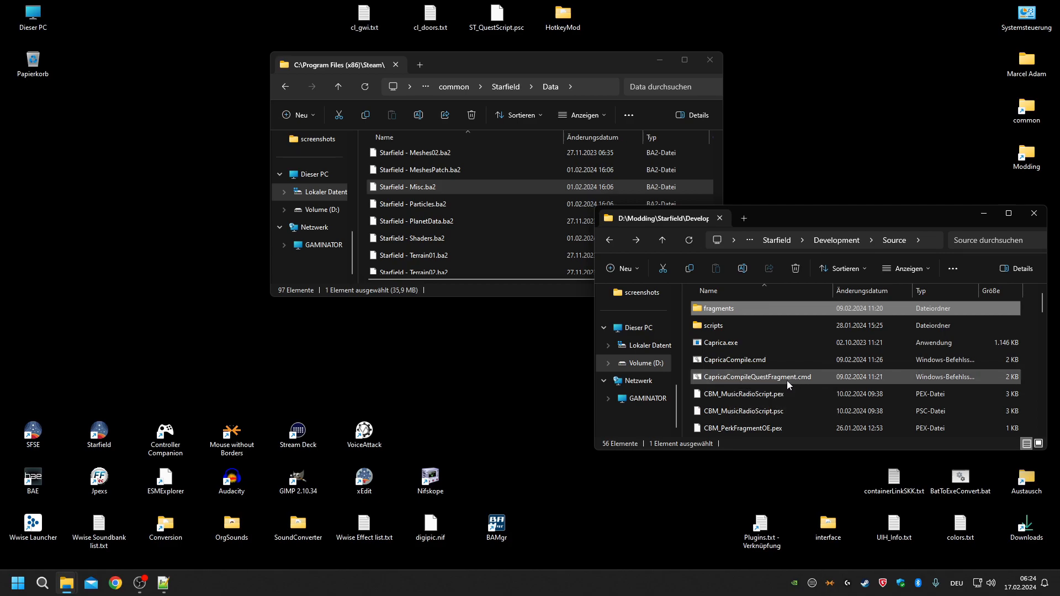
{"action": "left_click", "coordinate": [163, 583]}
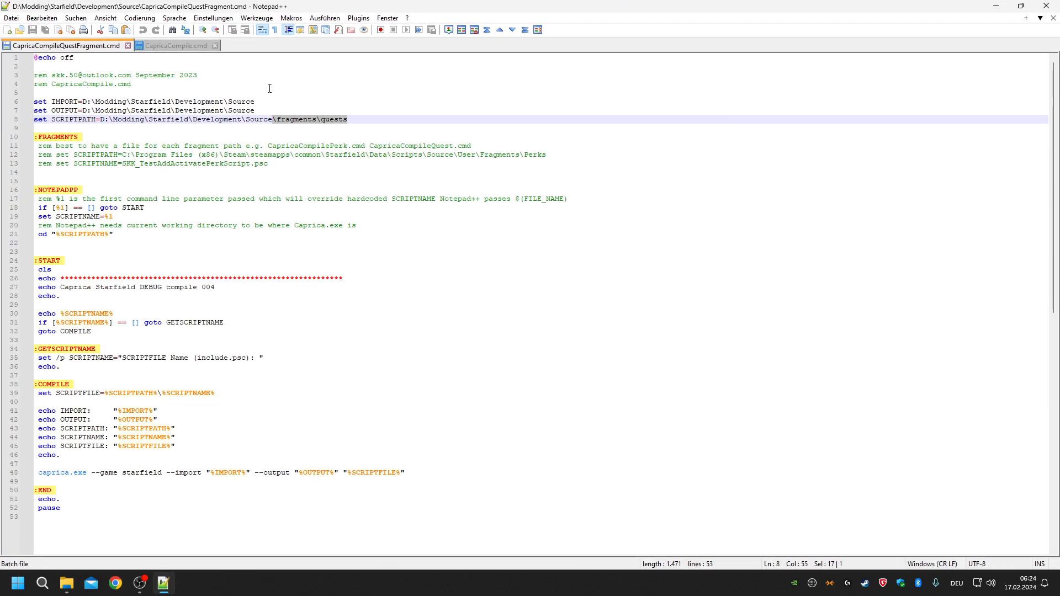
{"action": "left_click_drag", "start_coordinate": [368, 124], "coordinate": [273, 118]}
{"action": "left_click", "coordinate": [995, 6]}
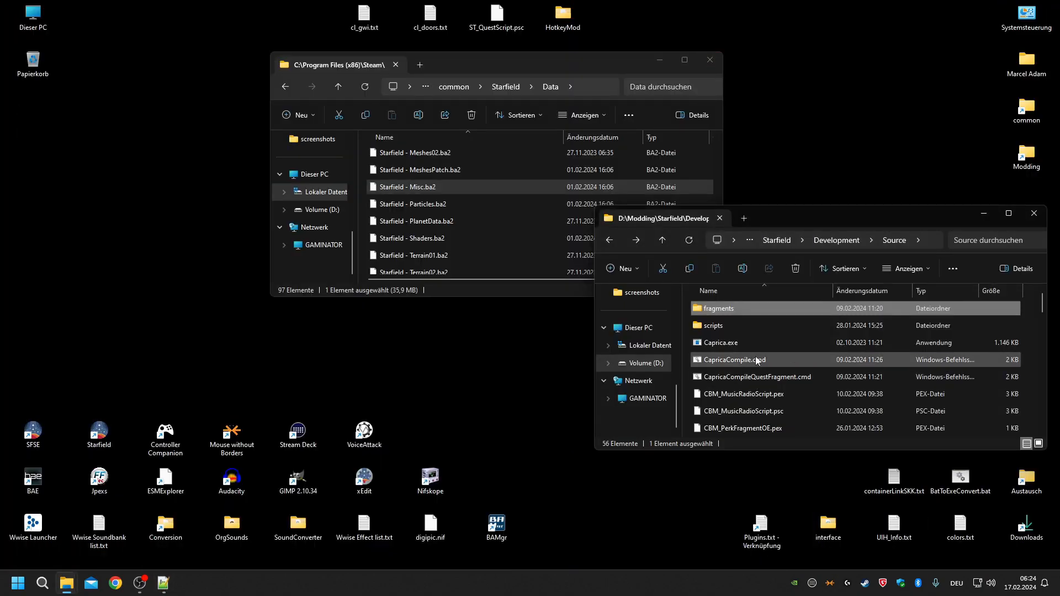
Run CapricaCompileQuestFragment.cmd, close it without entering a script name, and open the fragments\quests folder.
{"action": "double_click", "coordinate": [741, 373]}
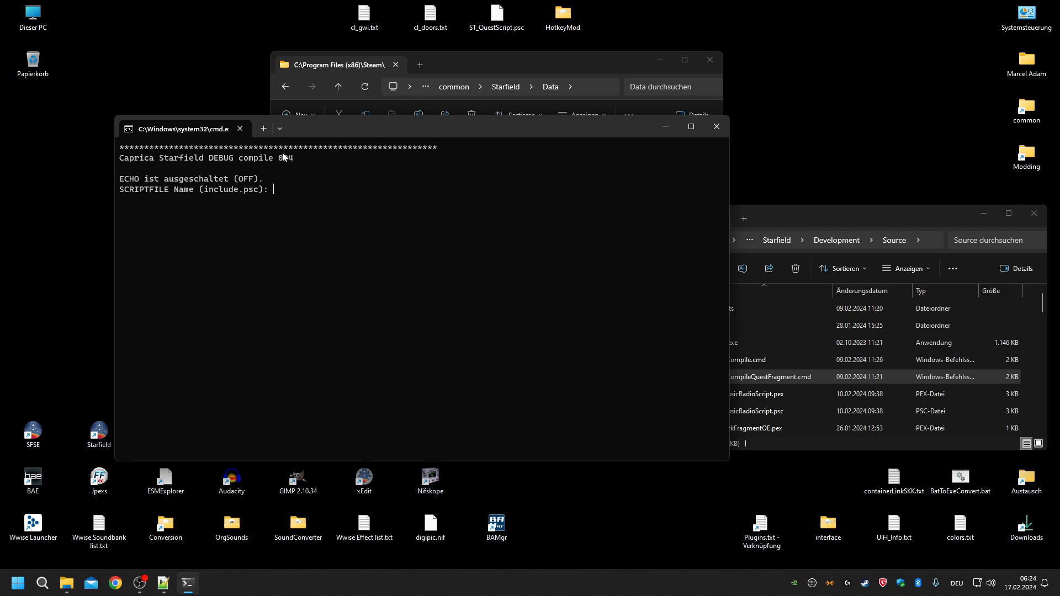
{"action": "left_click", "coordinate": [243, 129]}
{"action": "double_click", "coordinate": [760, 310]}
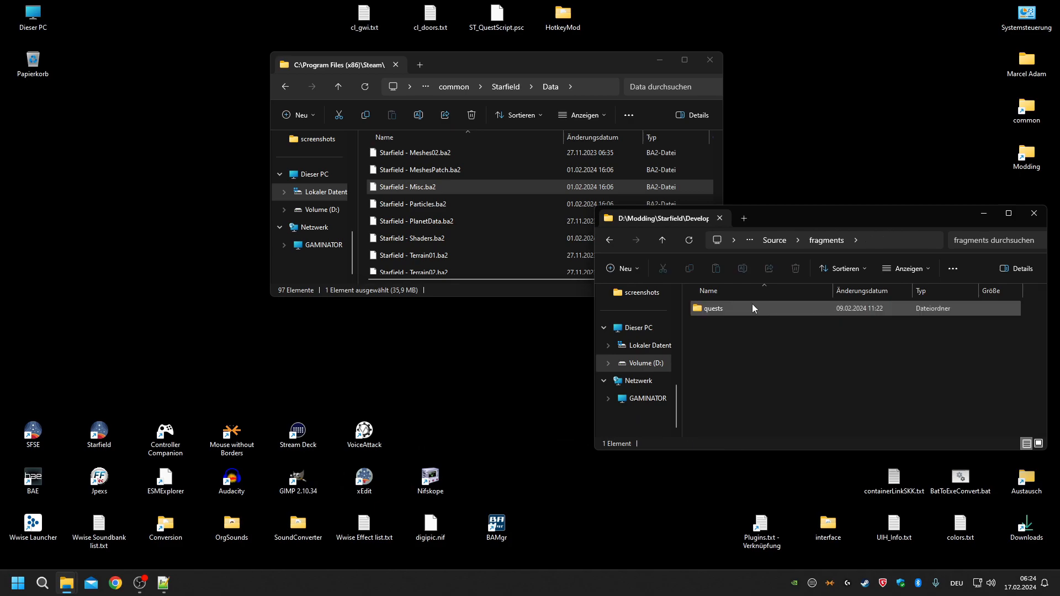
{"action": "double_click", "coordinate": [757, 307]}
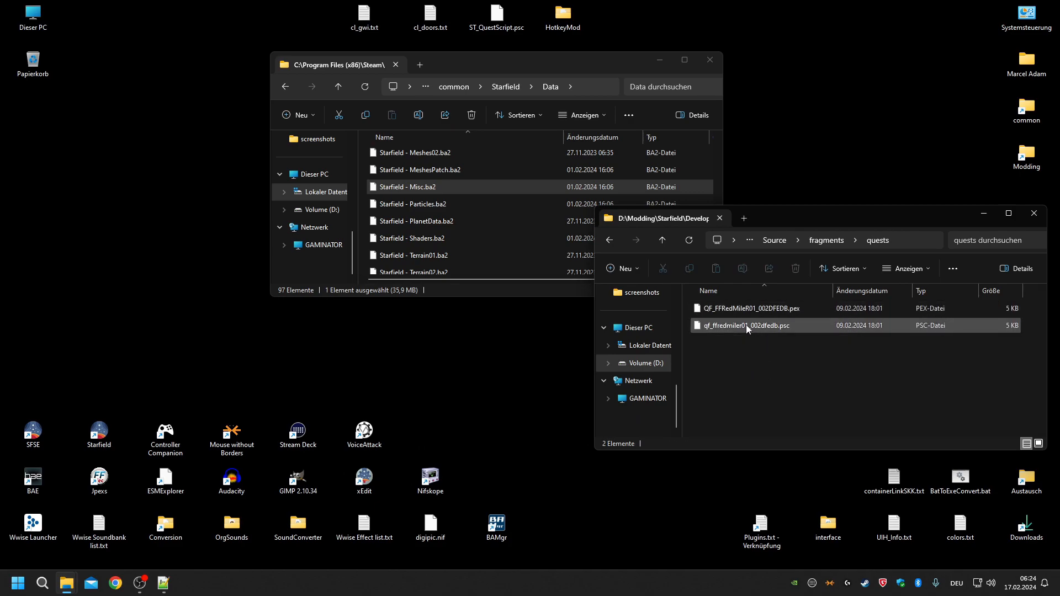
Compare the Source\fragments\quests folder with Data\scripts\Fragments\quests in the game directory, and close the game folder.
{"action": "left_click_drag", "start_coordinate": [779, 211], "coordinate": [452, 298]}
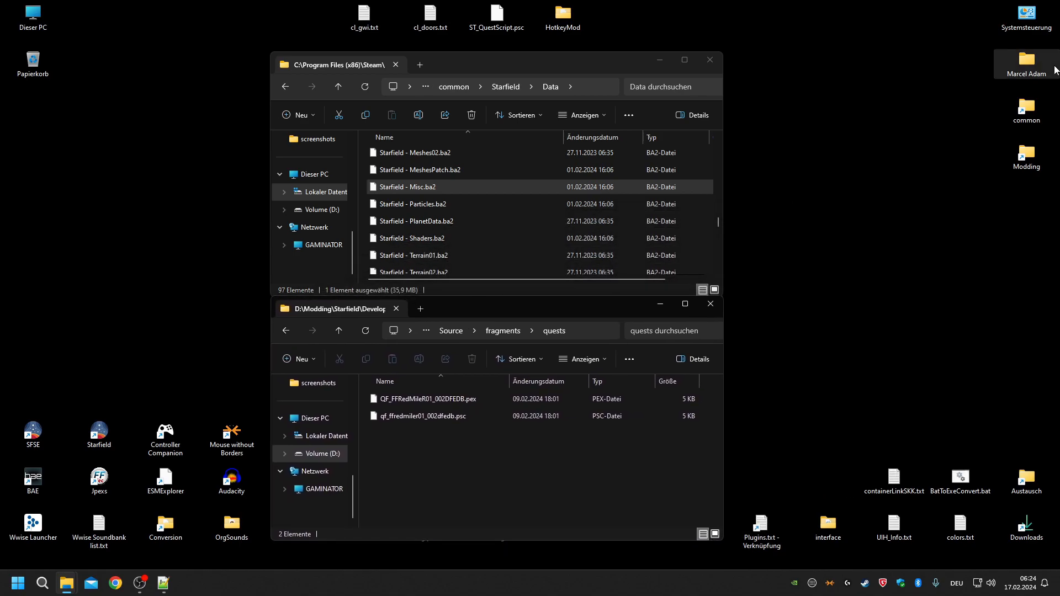
{"action": "scroll", "coordinate": [470, 197], "scroll_direction": "up", "scroll_amount": 15}
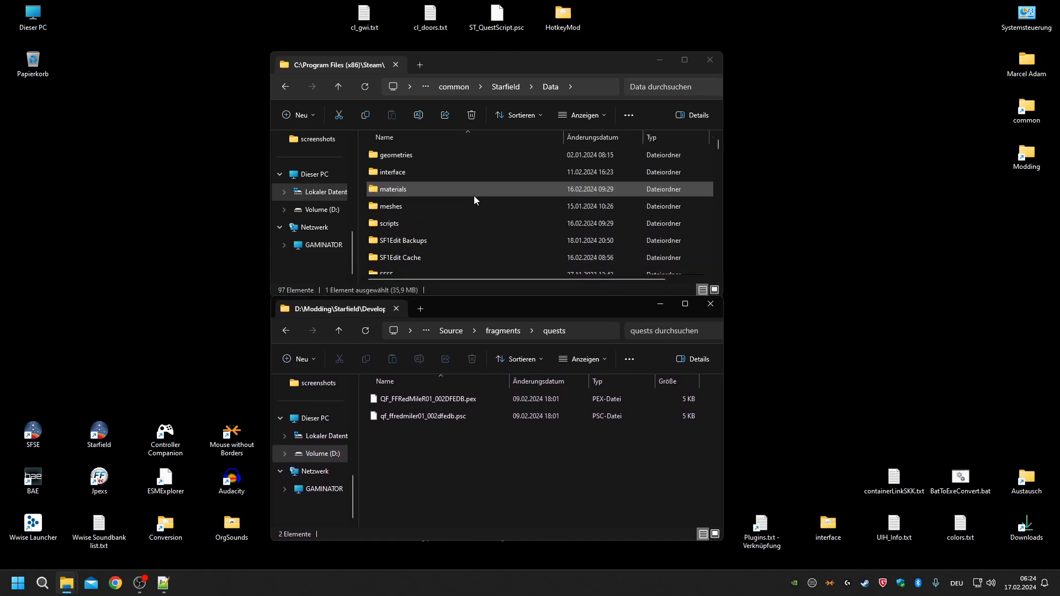
{"action": "double_click", "coordinate": [428, 227]}
{"action": "double_click", "coordinate": [434, 174]}
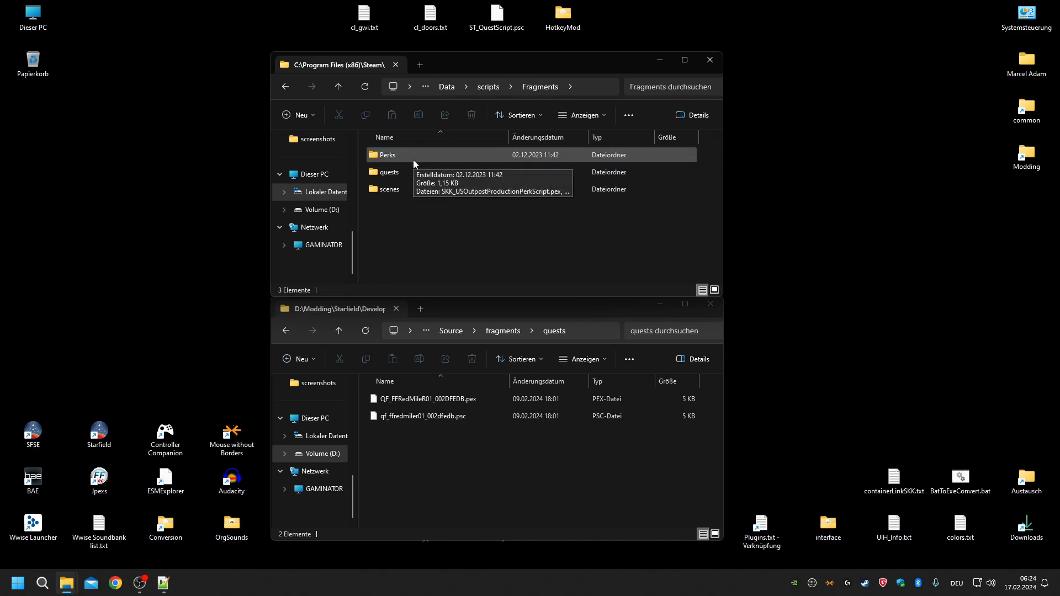
{"action": "double_click", "coordinate": [416, 176]}
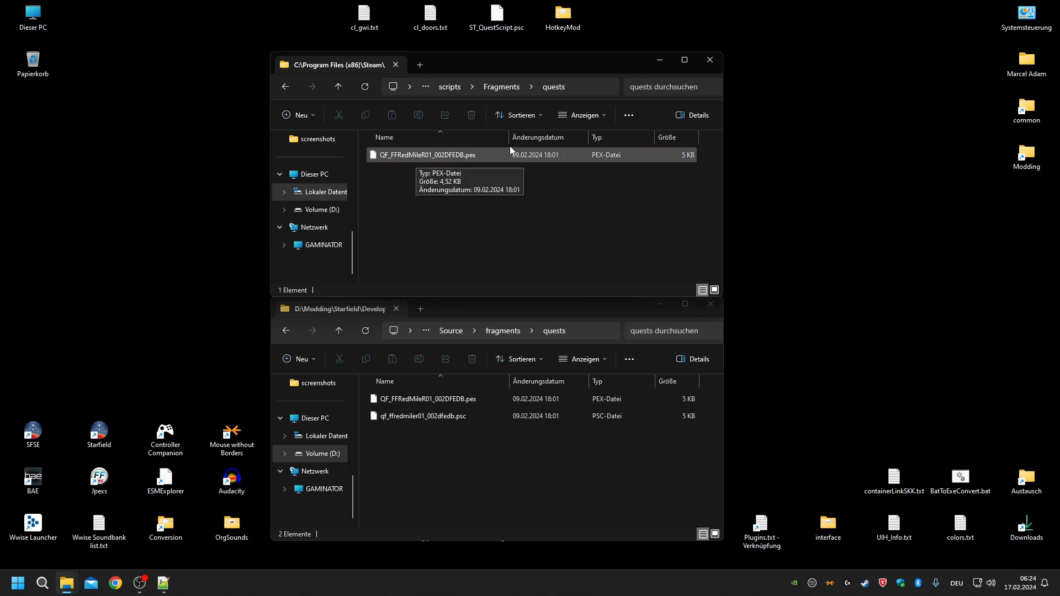
{"action": "left_click", "coordinate": [711, 59]}
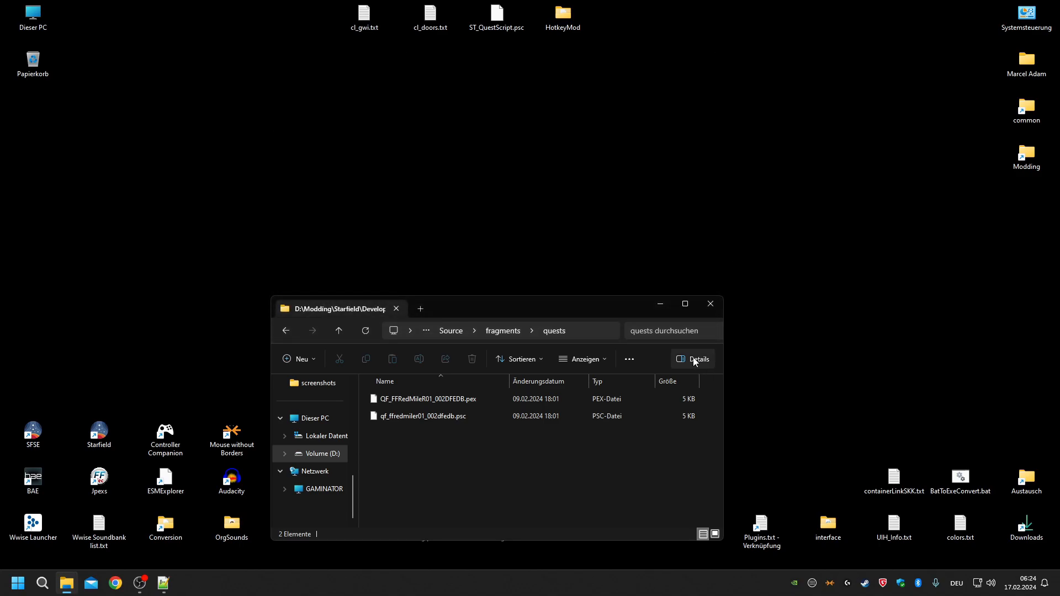
Close the quests folder window, both Caprica command files, and Notepad++.
{"action": "left_click", "coordinate": [710, 303]}
{"action": "left_click", "coordinate": [163, 583]}
{"action": "left_click", "coordinate": [430, 315]}
{"action": "key", "text": "ctrl+w"}
{"action": "key", "text": "ctrl+w"}
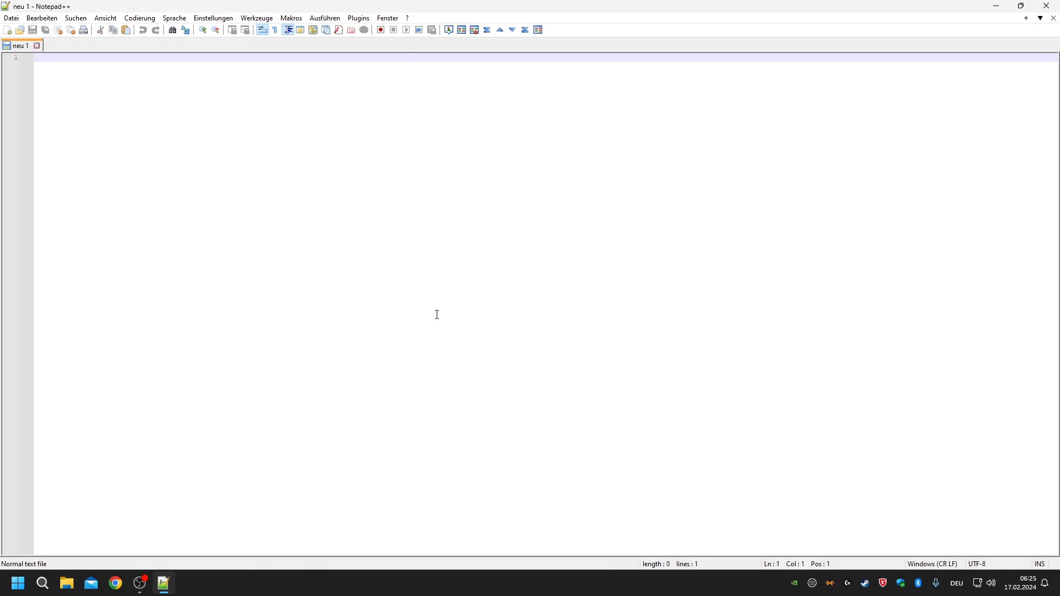
{"action": "left_click", "coordinate": [1051, 6]}
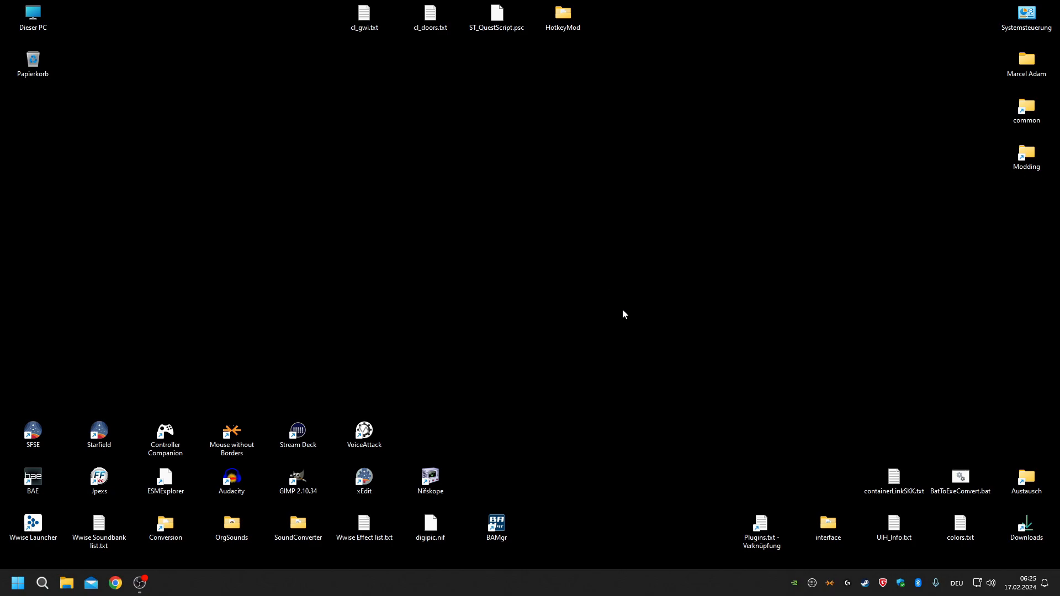
{"action": "left_click", "coordinate": [140, 582]}
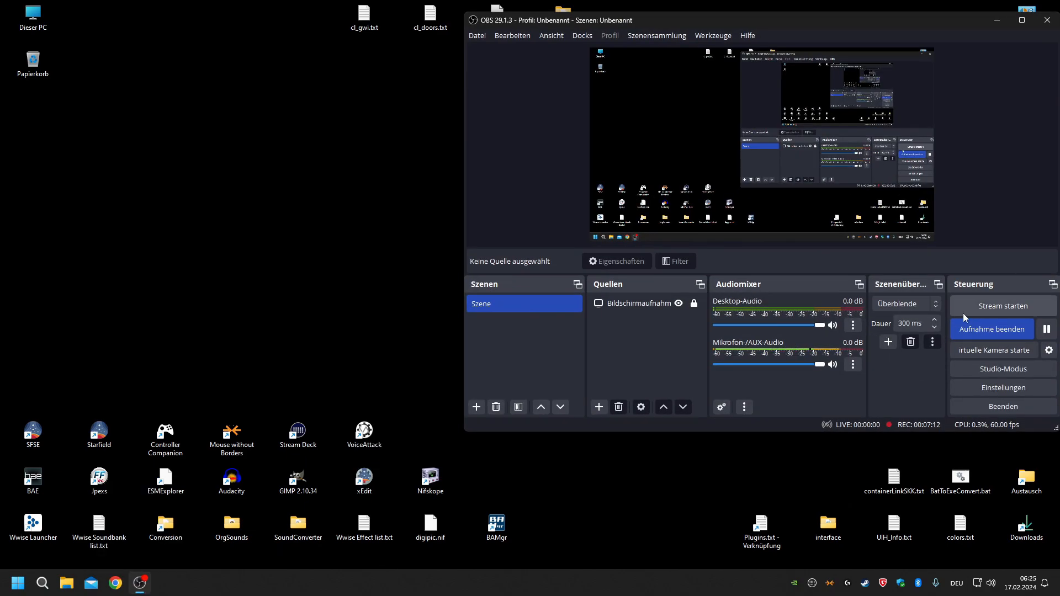
{"action": "left_click", "coordinate": [990, 332]}
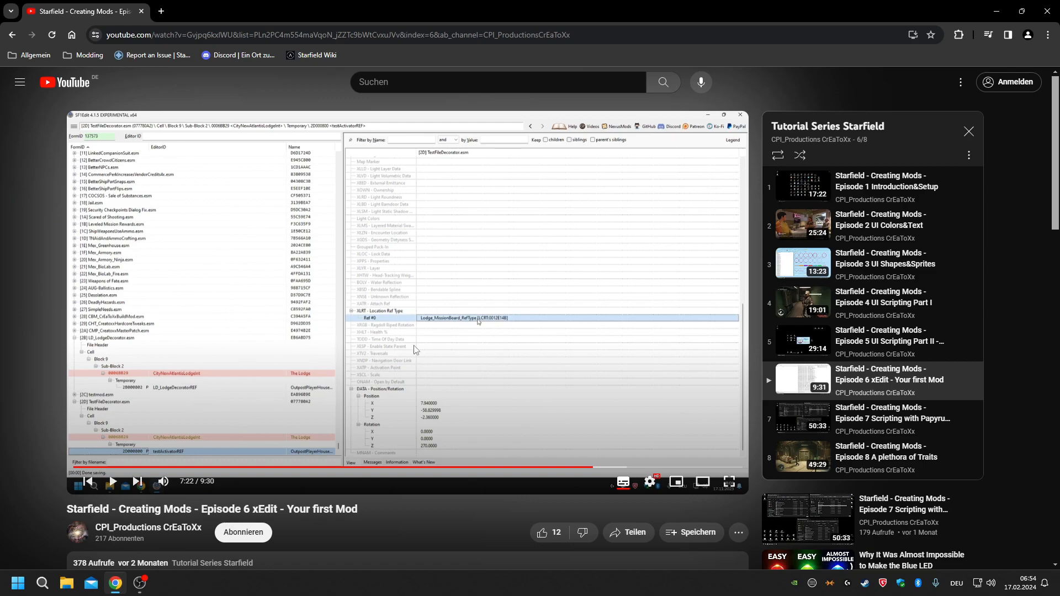
Play the paused YouTube video "Starfield - Creating Mods - Episode 6 xEdit - Your first Mod".
{"action": "left_click", "coordinate": [114, 482]}
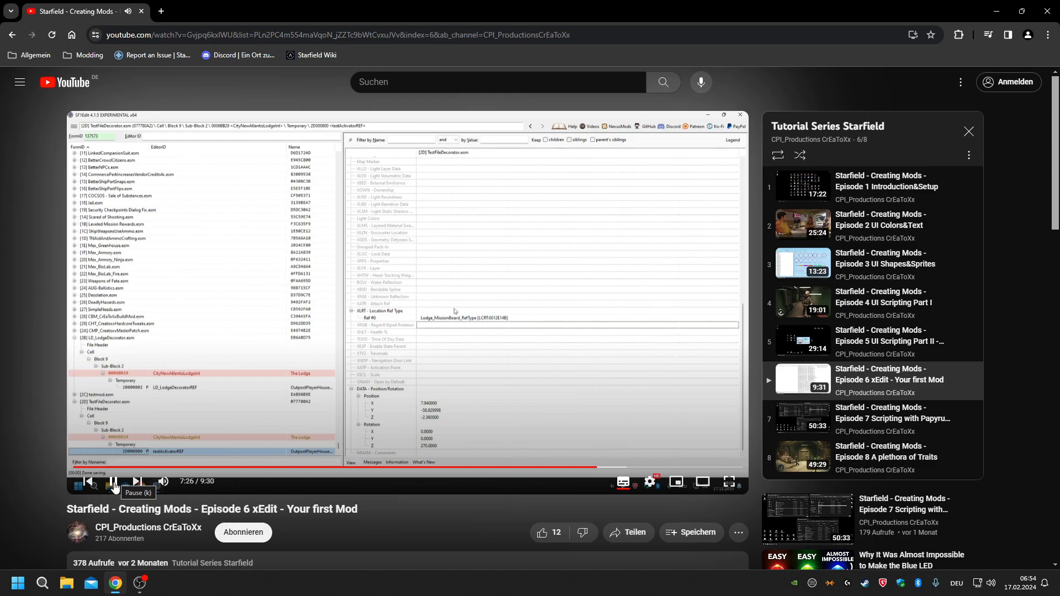
Pause the Episode 6 xEdit video and move its playback position back to 7:38.
{"action": "left_click", "coordinate": [145, 589]}
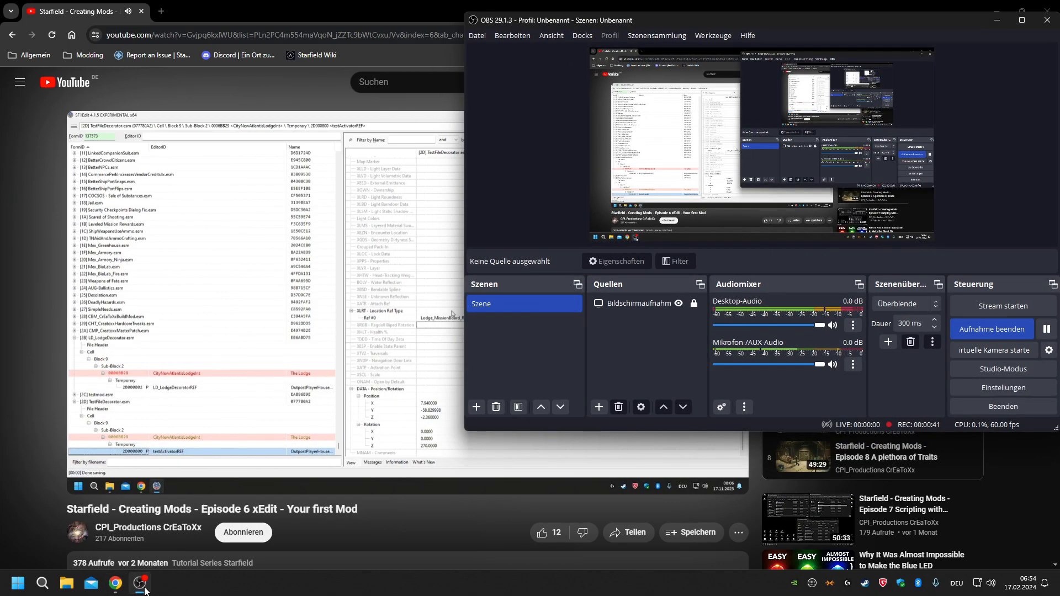
{"action": "left_click", "coordinate": [145, 589]}
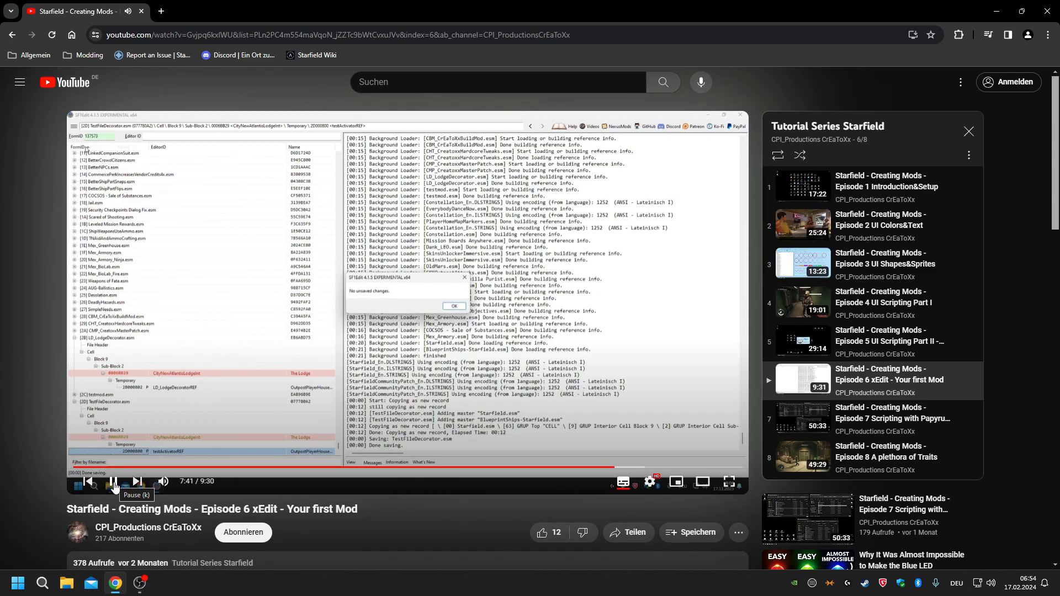
{"action": "left_click", "coordinate": [113, 483]}
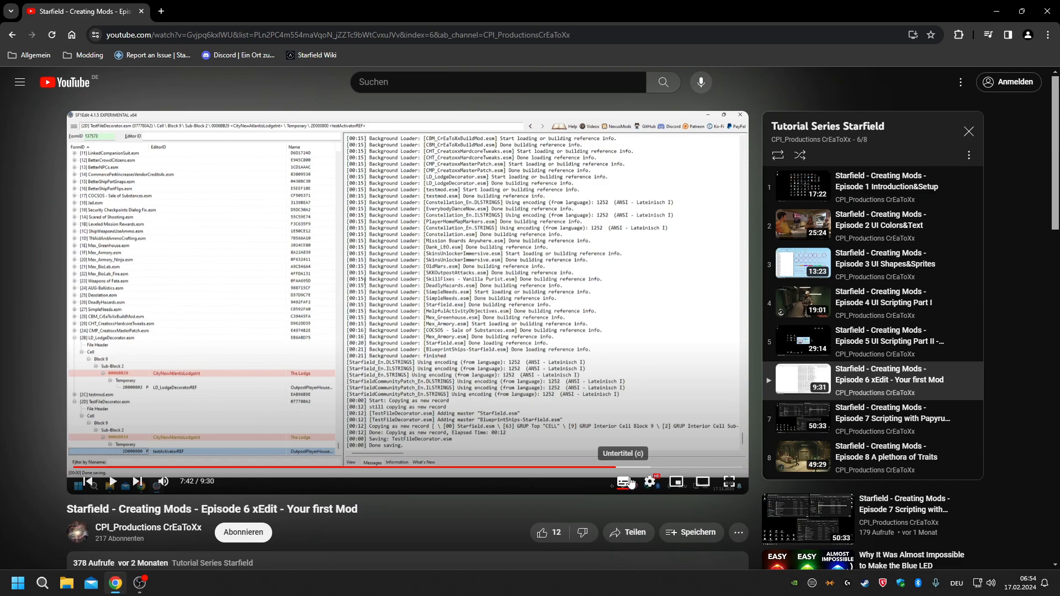
{"action": "left_click", "coordinate": [611, 466]}
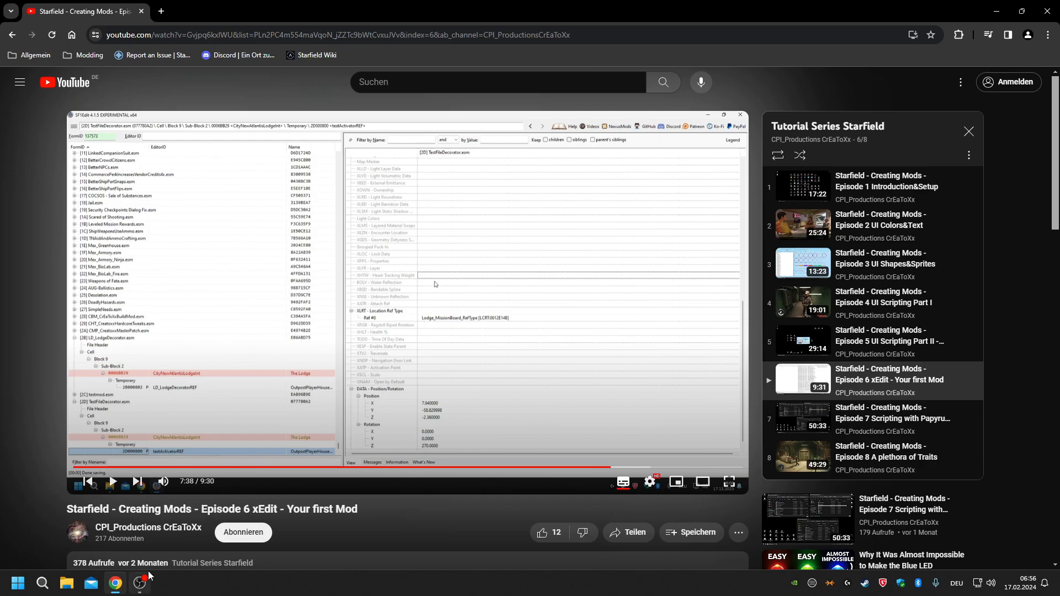
Return to the browser and play the Episode 6 video from 9:02, pausing at 9:12.
{"action": "mouse_move", "coordinate": [145, 593]}
{"action": "left_click", "coordinate": [145, 592]}
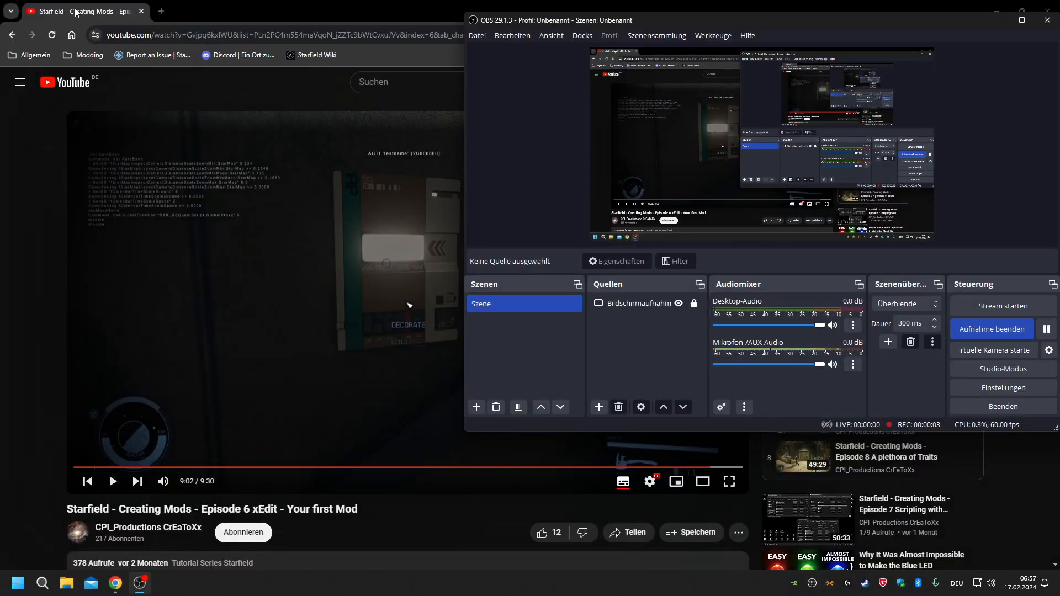
{"action": "left_click", "coordinate": [76, 12]}
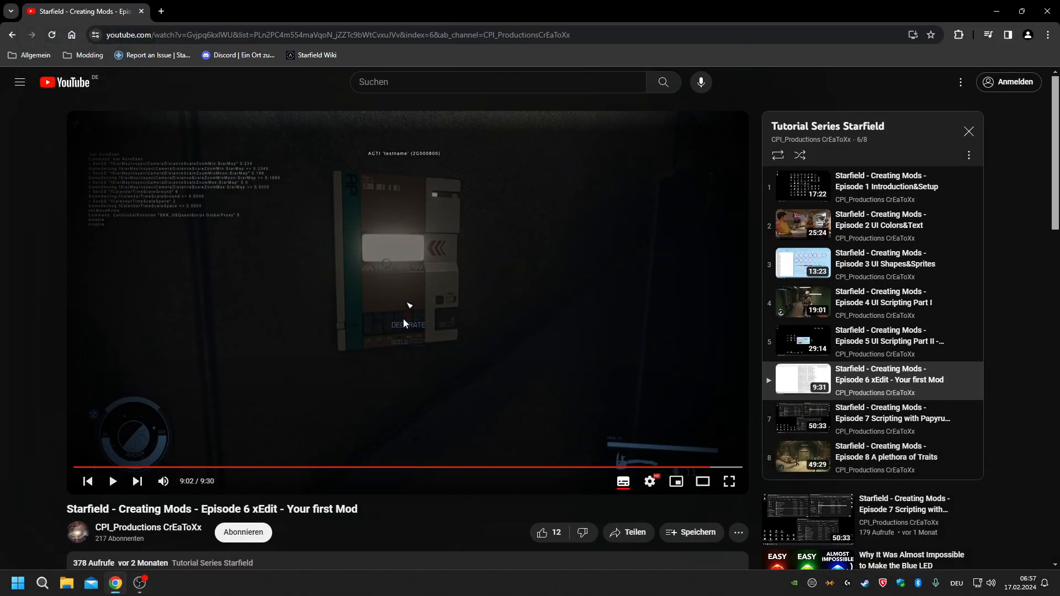
{"action": "left_click", "coordinate": [434, 341]}
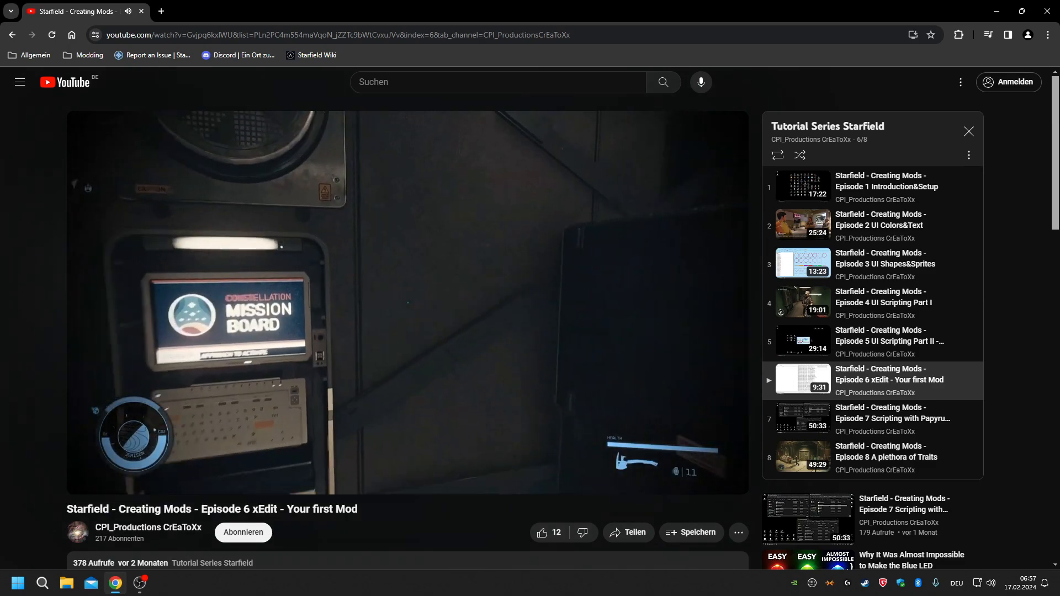
{"action": "left_click", "coordinate": [432, 339]}
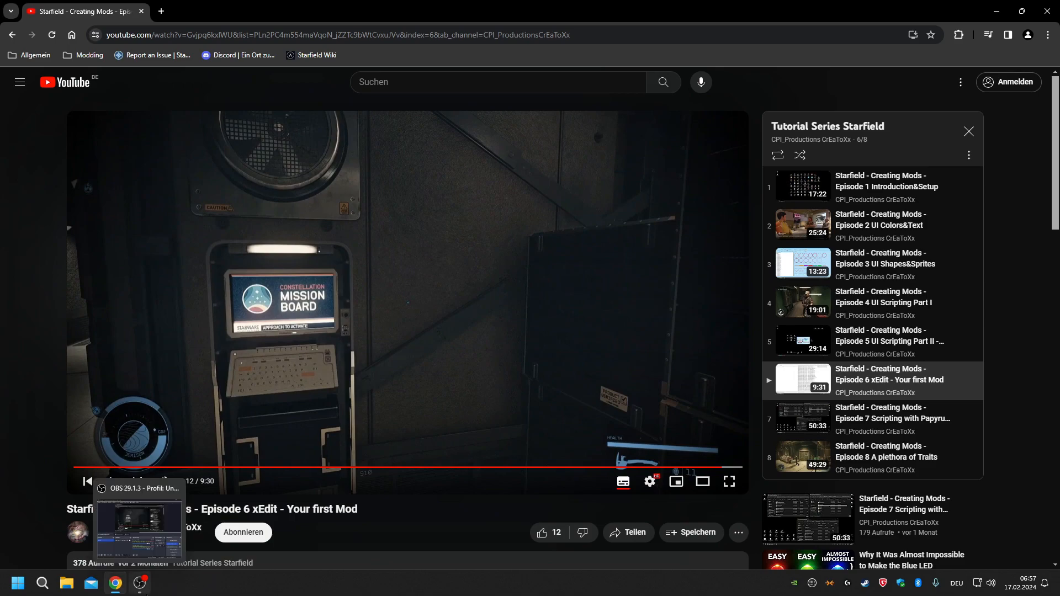
{"action": "left_click", "coordinate": [139, 583]}
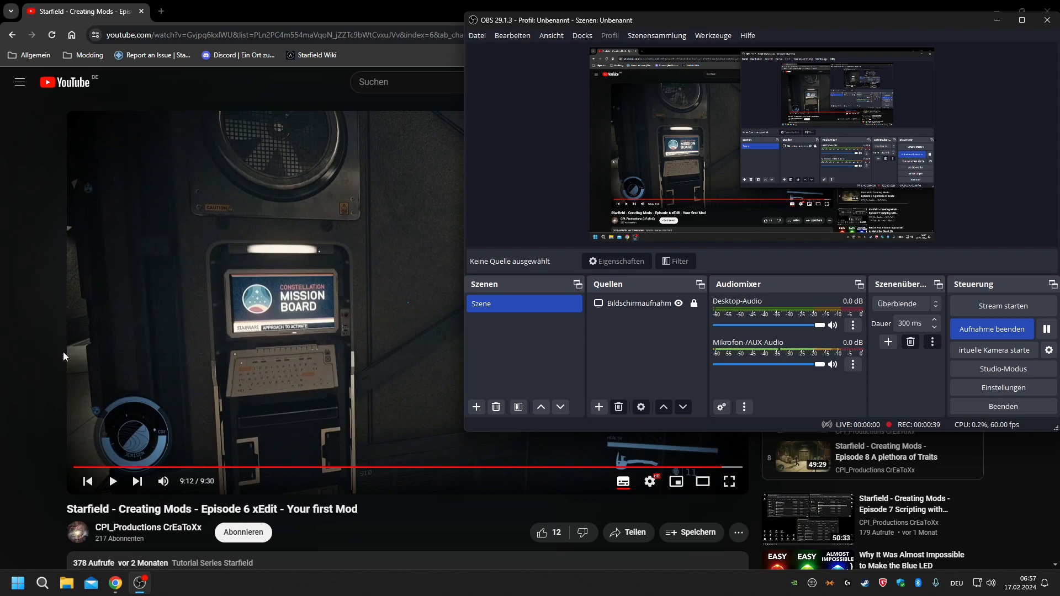
{"action": "left_click", "coordinate": [51, 362]}
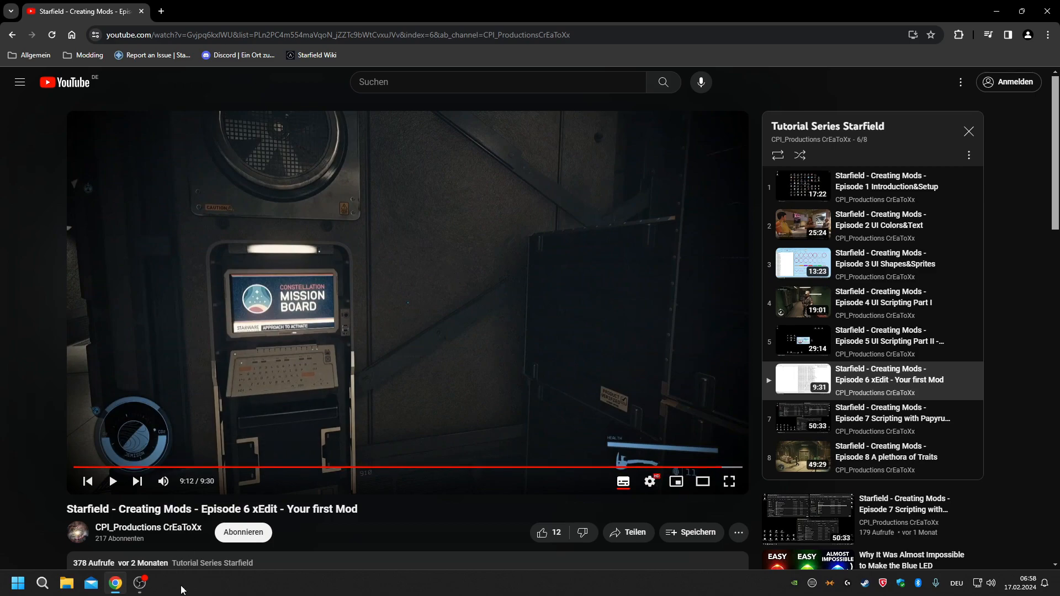
Play the Episode 7 Papyrus scripting video from 19:18 and set the paused playback position to 19:34.
{"action": "mouse_move", "coordinate": [143, 592]}
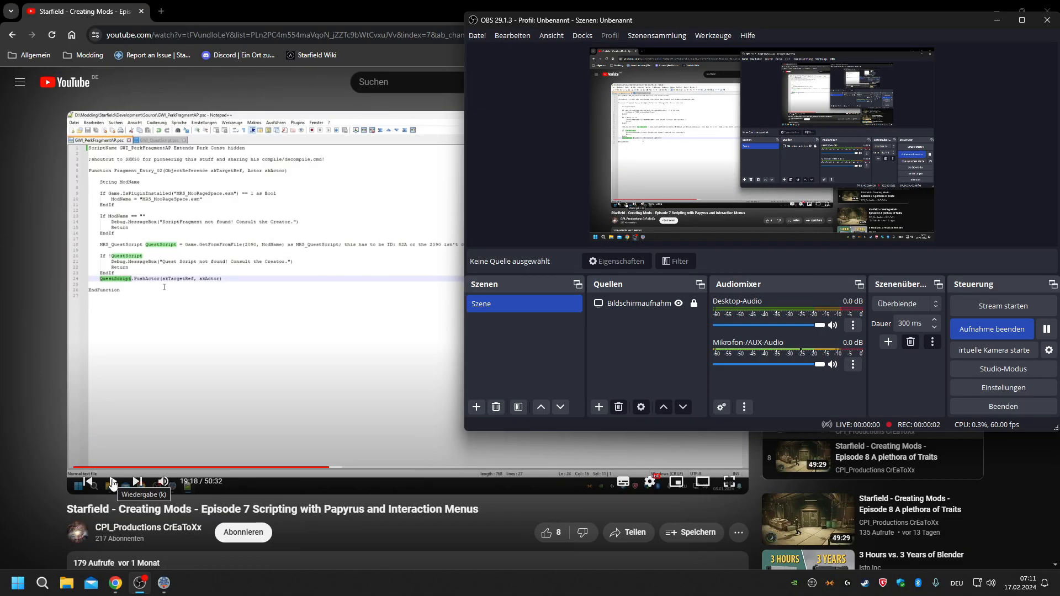
{"action": "left_click", "coordinate": [113, 484]}
{"action": "left_click", "coordinate": [652, 481]}
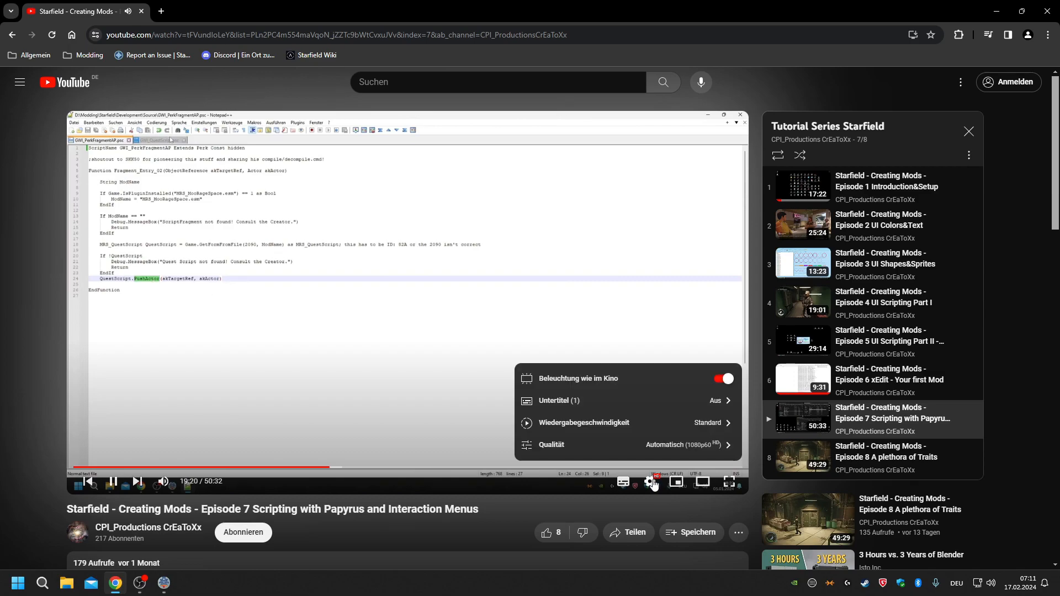
{"action": "left_click", "coordinate": [651, 482]}
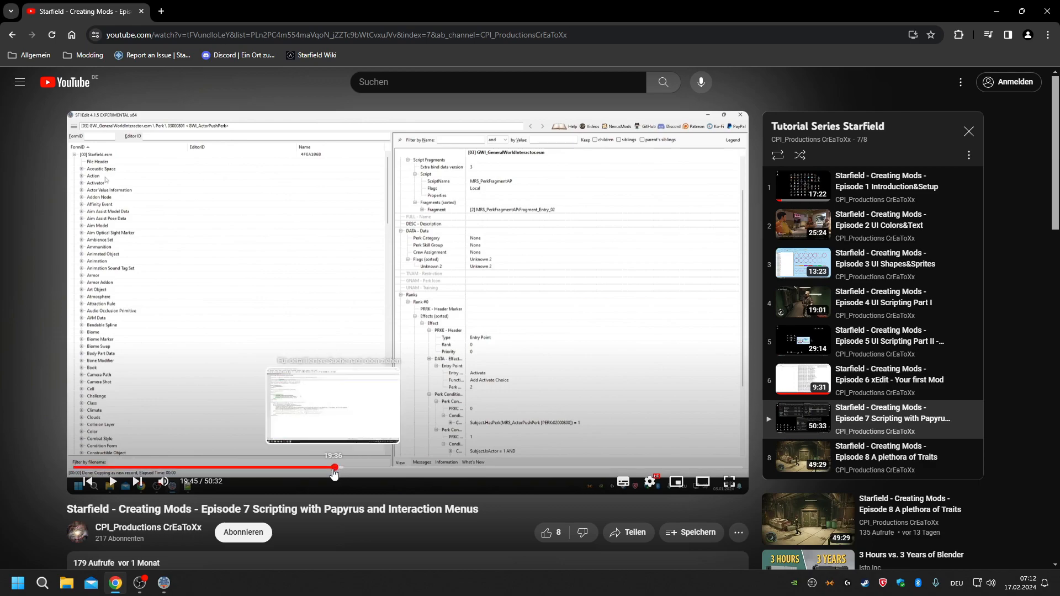
{"action": "left_click", "coordinate": [329, 467]}
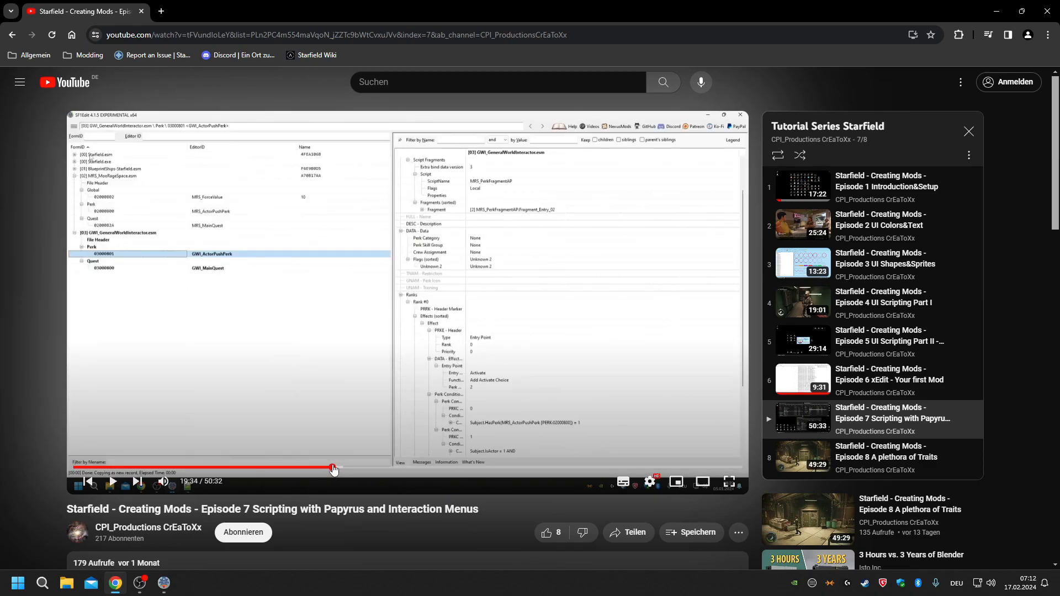
{"action": "left_click", "coordinate": [332, 468]}
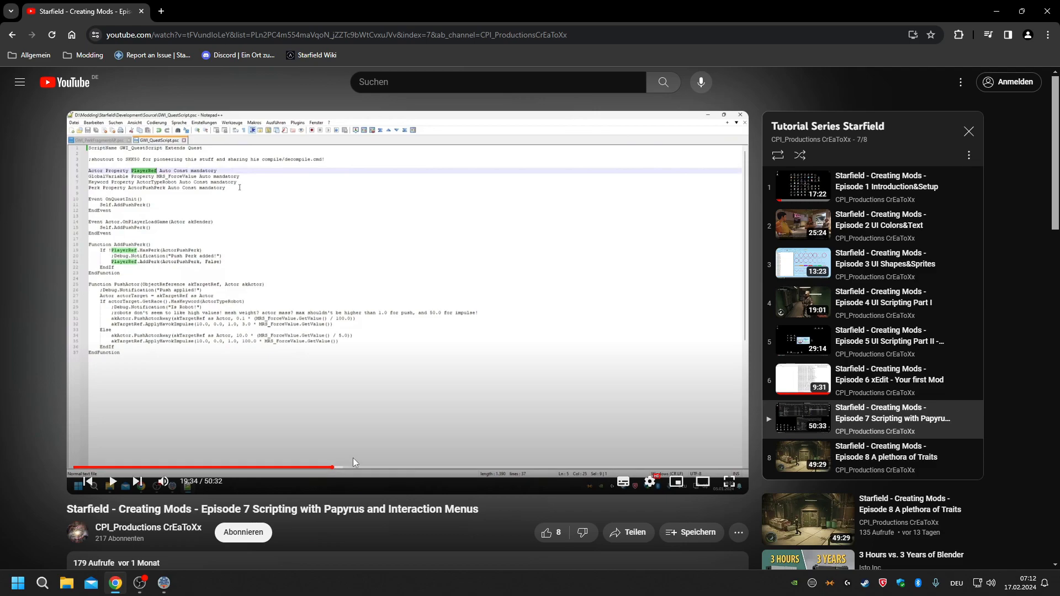
Switch to SF1Edit and open the CBM_CatEnablePerk record in the Perk group of CBM_CrEaToXxBuildMod.esm.
{"action": "left_click", "coordinate": [164, 582]}
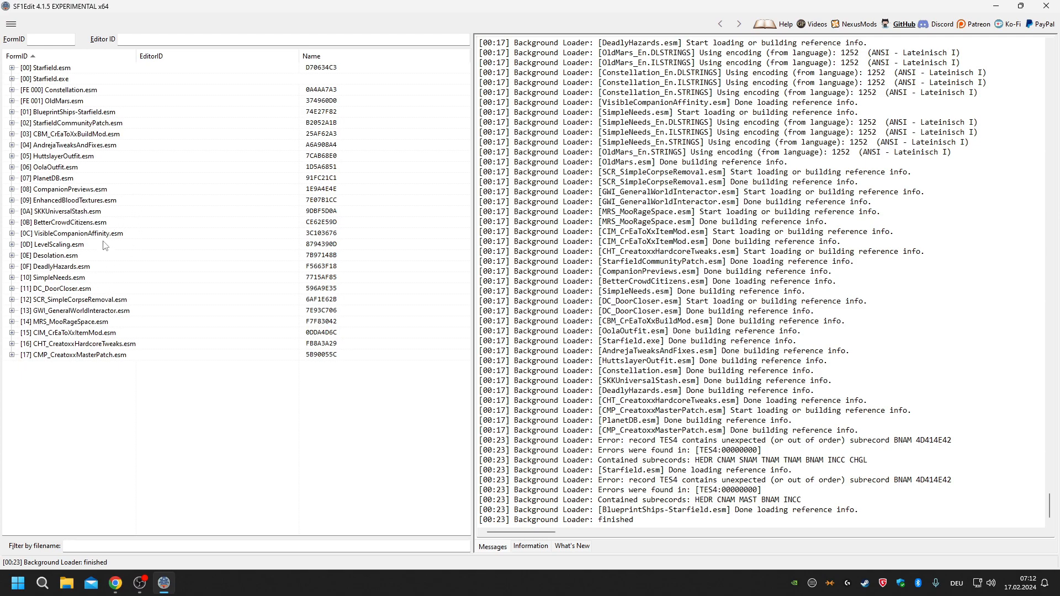
{"action": "left_click", "coordinate": [12, 133]}
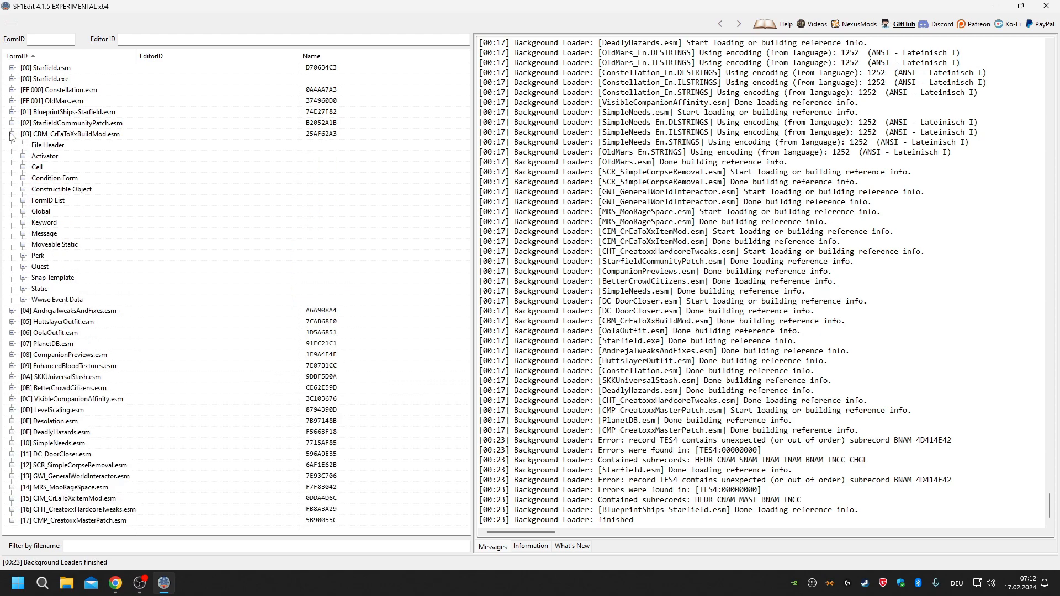
{"action": "left_click", "coordinate": [23, 255]}
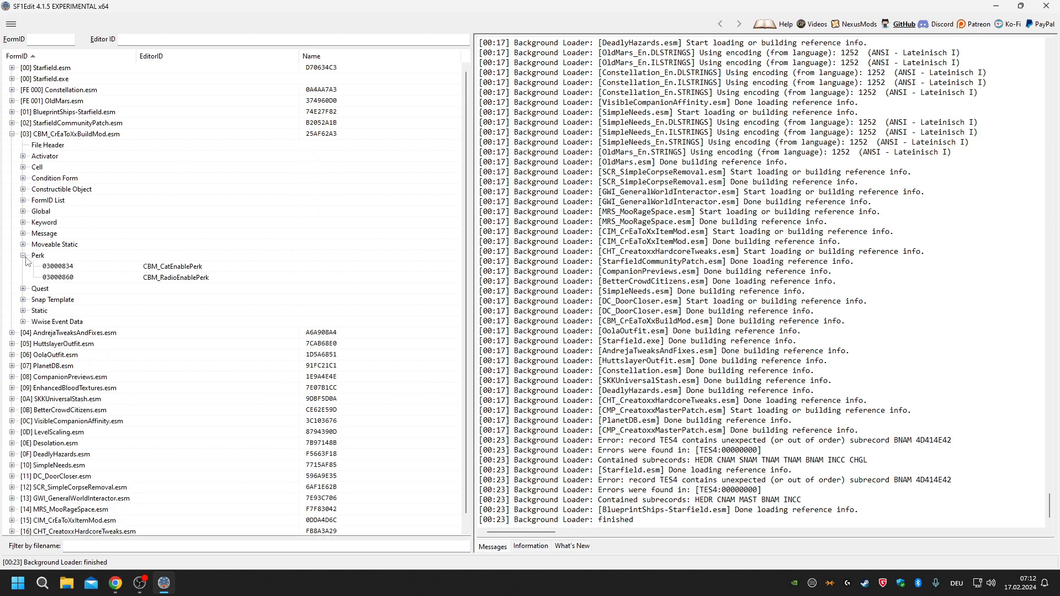
{"action": "left_click", "coordinate": [183, 267]}
Examine the perk record's script fragment, effect entry point, perk conditions and function parameters.
{"action": "scroll", "coordinate": [670, 65], "scroll_direction": "down", "scroll_amount": 5}
{"action": "scroll", "coordinate": [671, 165], "scroll_direction": "up", "scroll_amount": 5}
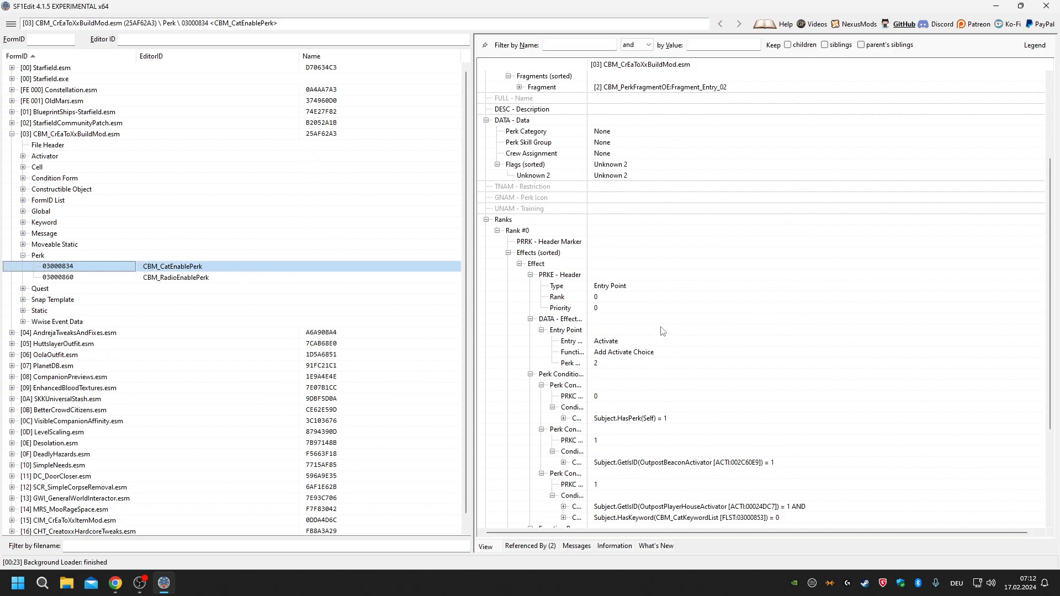
{"action": "scroll", "coordinate": [673, 204], "scroll_direction": "down", "scroll_amount": 10}
{"action": "scroll", "coordinate": [676, 336], "scroll_direction": "up", "scroll_amount": 10}
{"action": "scroll", "coordinate": [651, 381], "scroll_direction": "down", "scroll_amount": 5}
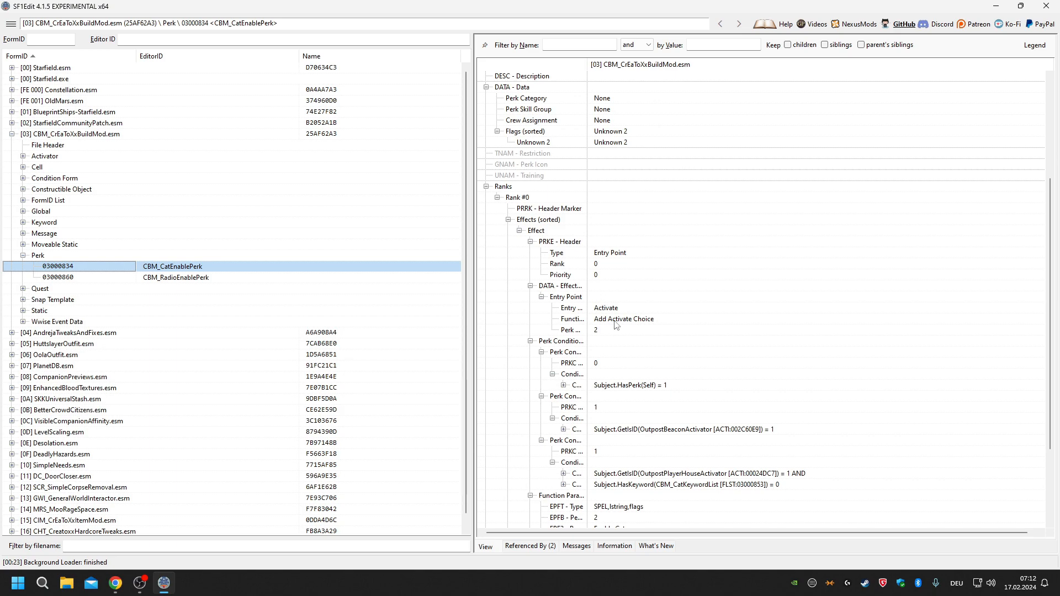
{"action": "scroll", "coordinate": [629, 302], "scroll_direction": "down", "scroll_amount": 3}
{"action": "scroll", "coordinate": [673, 290], "scroll_direction": "up", "scroll_amount": 5}
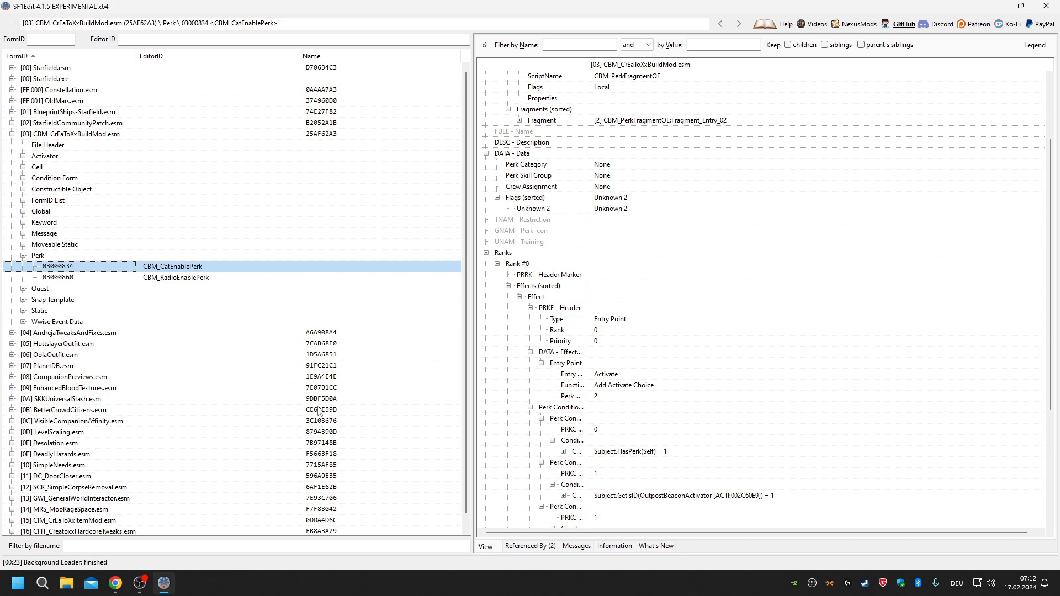
Switch to the browser and search Google for "creation kit remote register" in a new tab.
{"action": "left_click", "coordinate": [115, 582]}
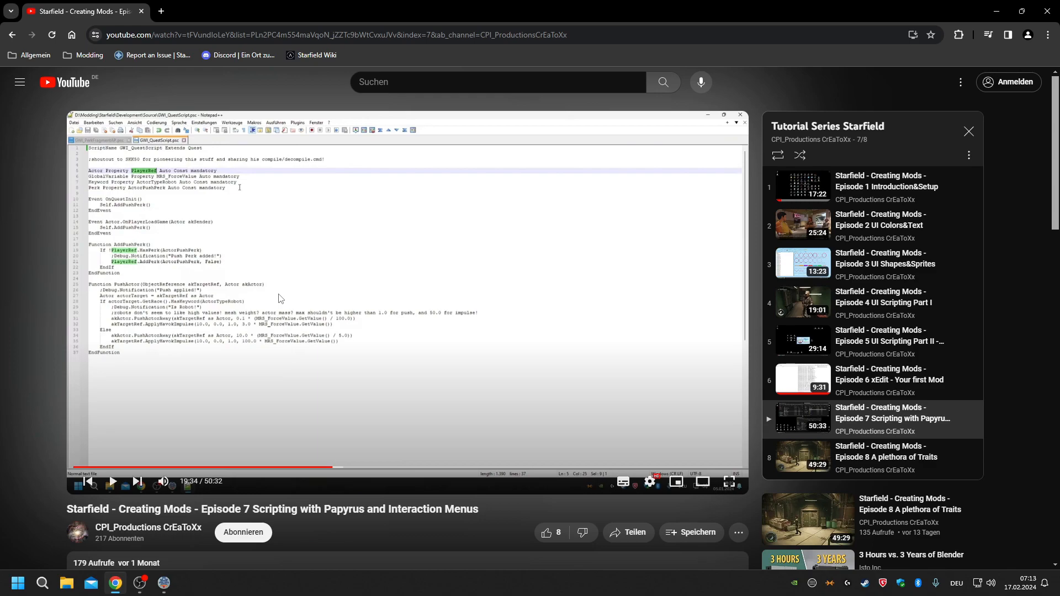
{"action": "left_click", "coordinate": [161, 11]}
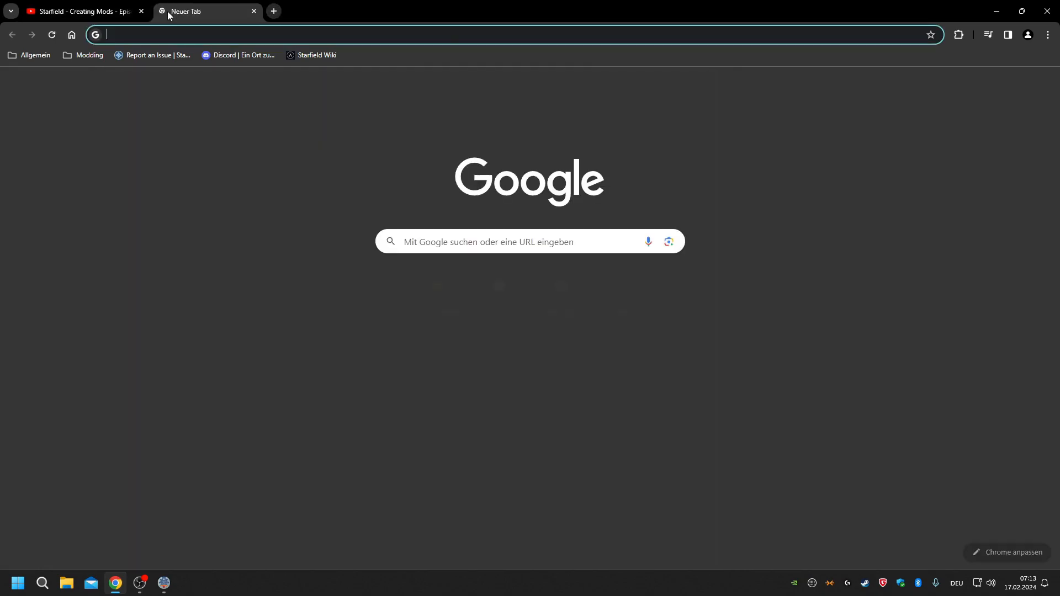
{"action": "type", "text": "creation kit"}
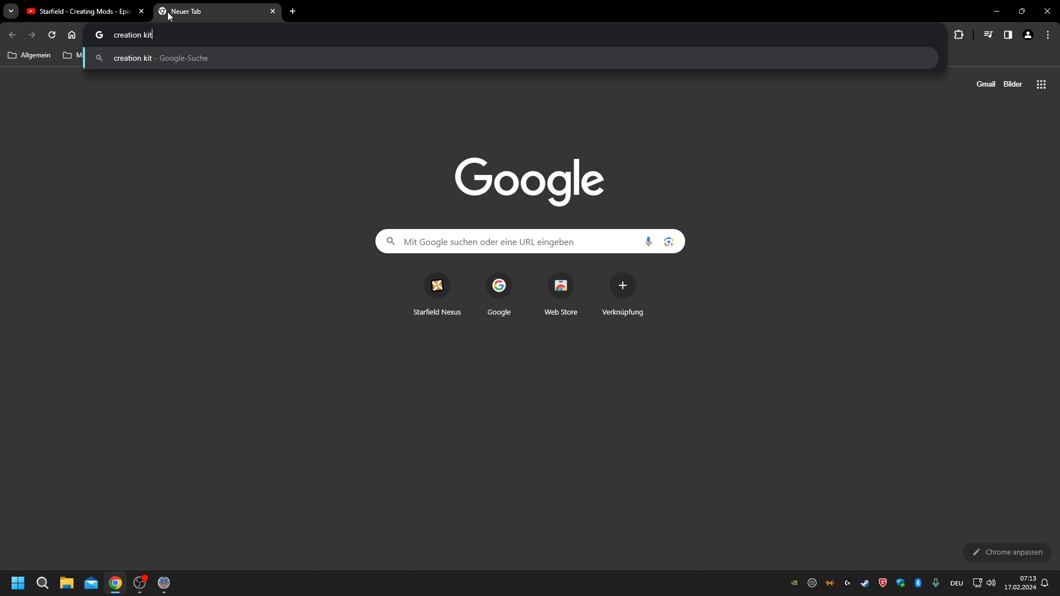
{"action": "type", "text": " remote register"}
{"action": "key", "text": "Return"}
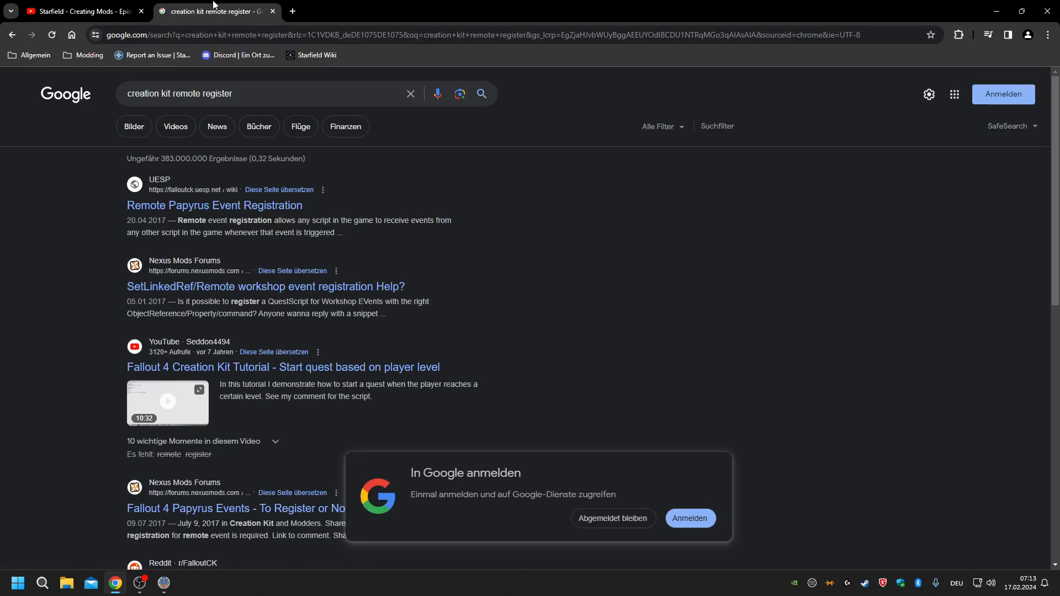
Read the registration examples on the UESP "Remote Papyrus Event Registration" page and return to the Episode 7 video.
{"action": "left_click", "coordinate": [259, 206]}
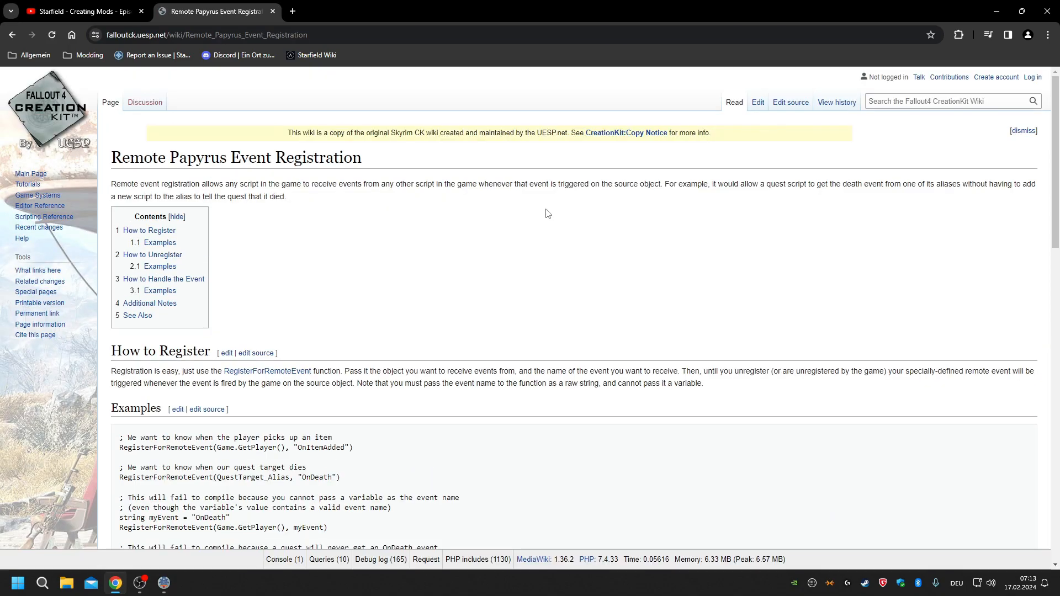
{"action": "scroll", "coordinate": [266, 339], "scroll_direction": "down", "scroll_amount": 3}
{"action": "scroll", "coordinate": [187, 286], "scroll_direction": "down", "scroll_amount": 2}
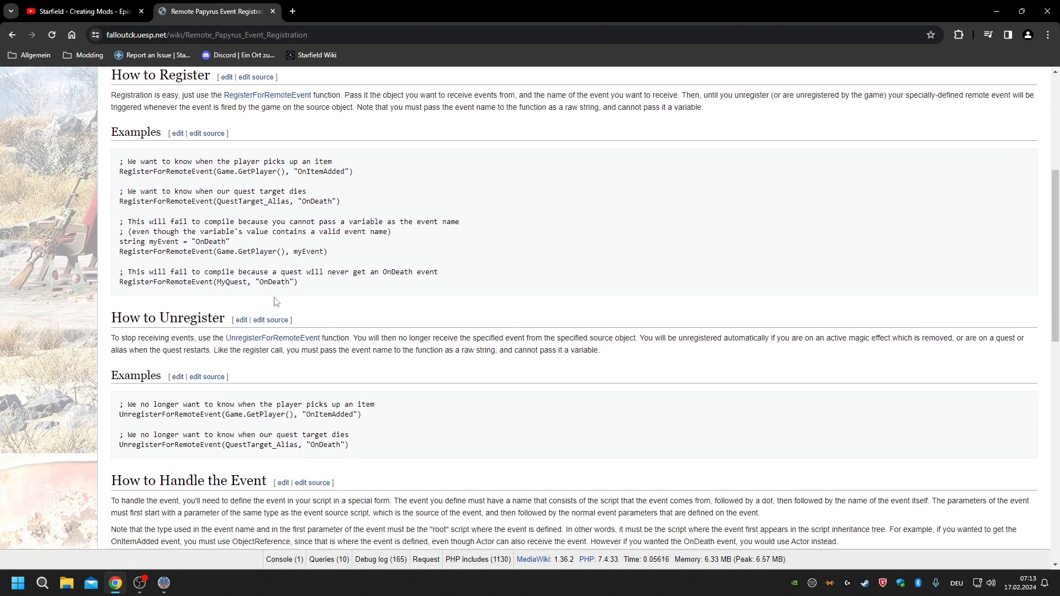
{"action": "left_click", "coordinate": [115, 5]}
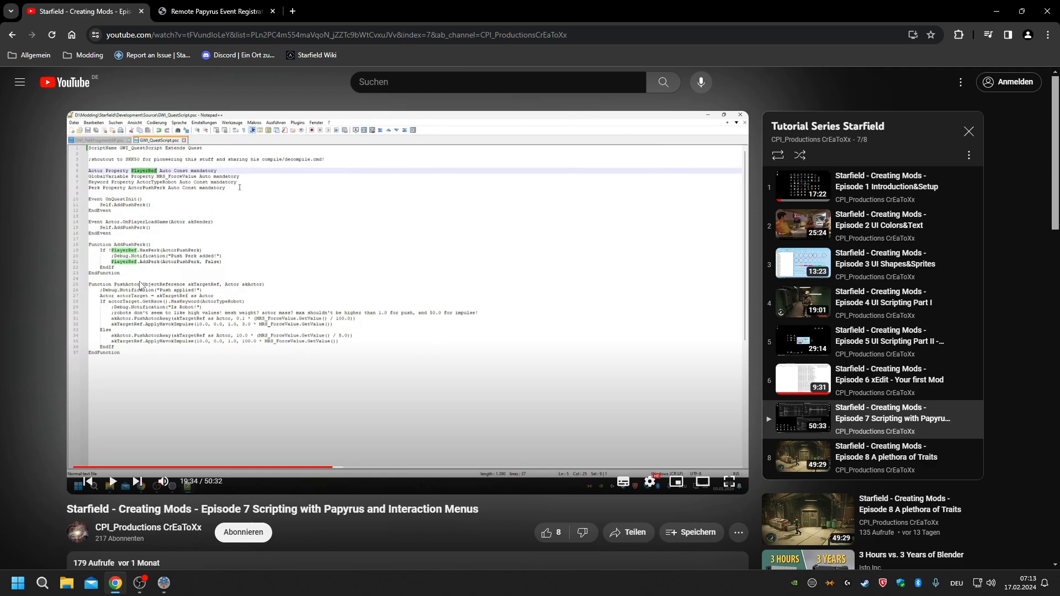
Minimize the browser, SF1Edit and OBS windows to clear the desktop.
{"action": "left_click", "coordinate": [980, 12]}
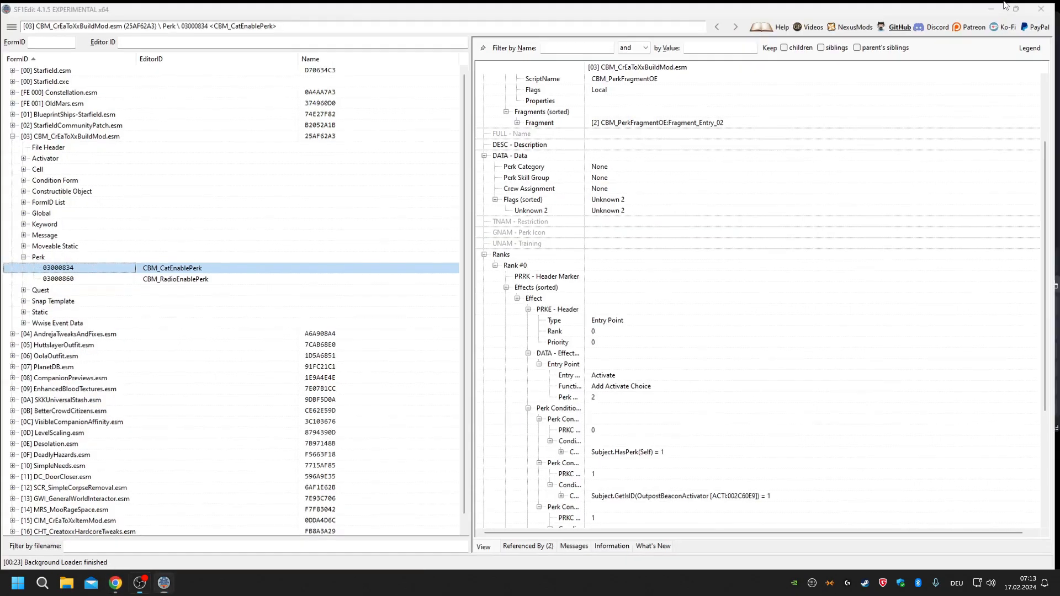
{"action": "left_click", "coordinate": [980, 9]}
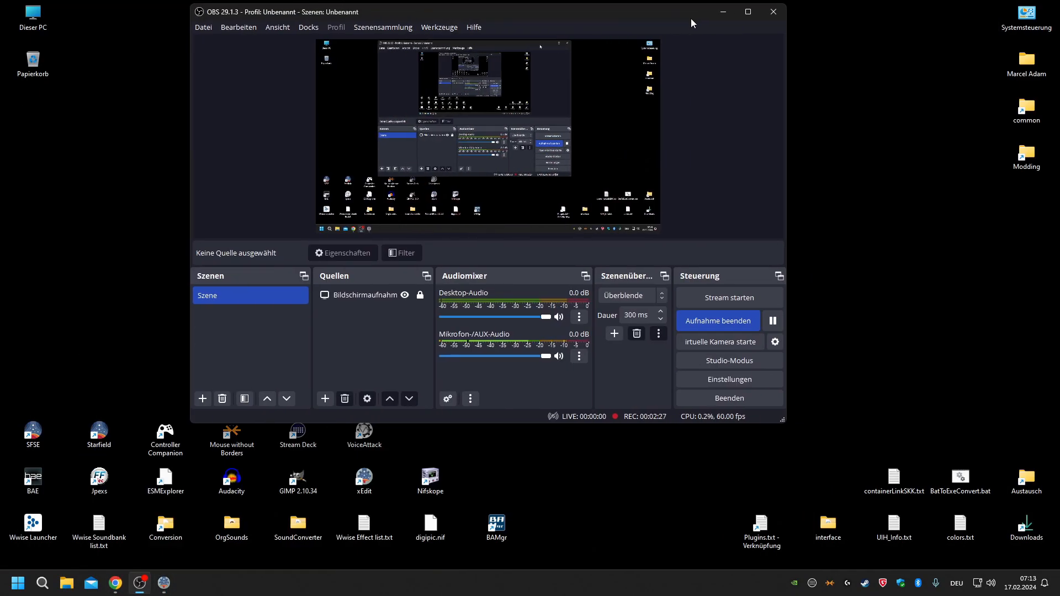
{"action": "left_click", "coordinate": [997, 20]}
Open the Modding folder from the desktop and navigate to Starfield\Development\Source\scripts\Source.
{"action": "double_click", "coordinate": [1028, 160]}
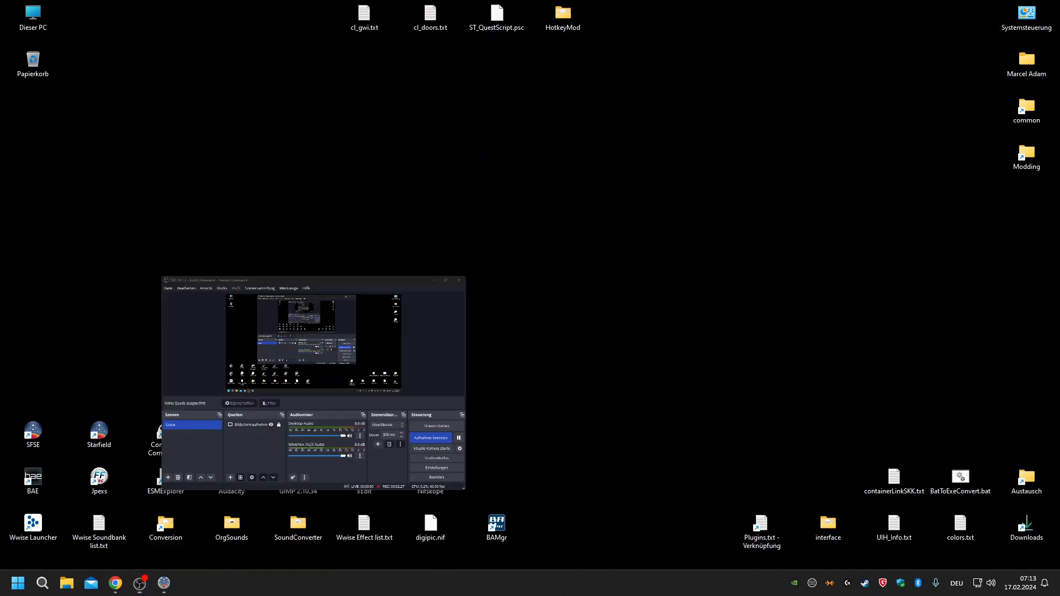
{"action": "double_click", "coordinate": [419, 400]}
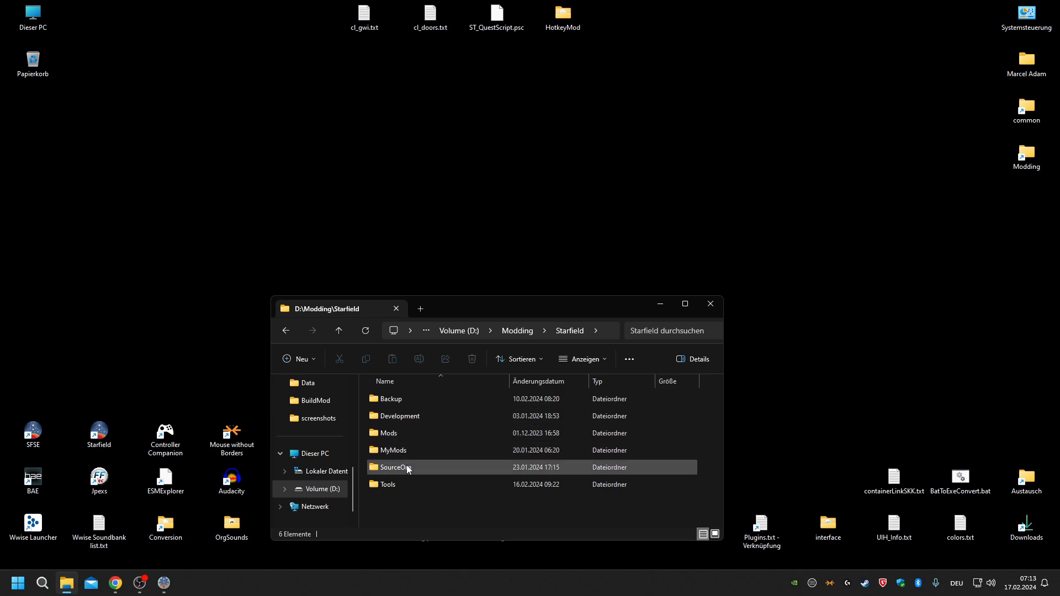
{"action": "double_click", "coordinate": [403, 416]}
{"action": "double_click", "coordinate": [397, 399]}
{"action": "double_click", "coordinate": [401, 416]}
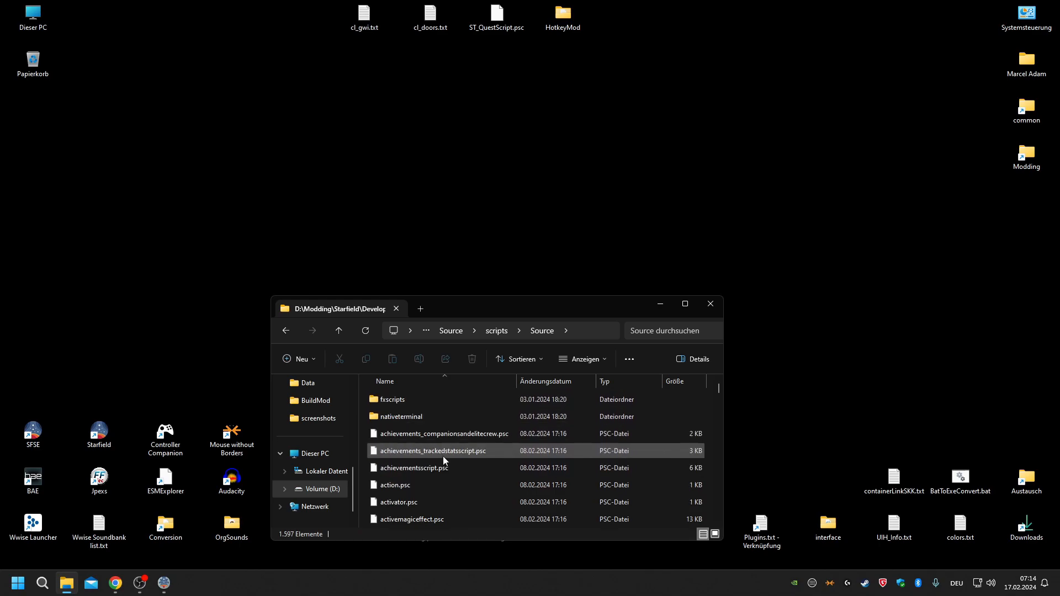
Open actor.psc from the source scripts folder in Notepad++ and highlight the script name Actor on the first line.
{"action": "scroll", "coordinate": [442, 459], "scroll_direction": "down", "scroll_amount": 2}
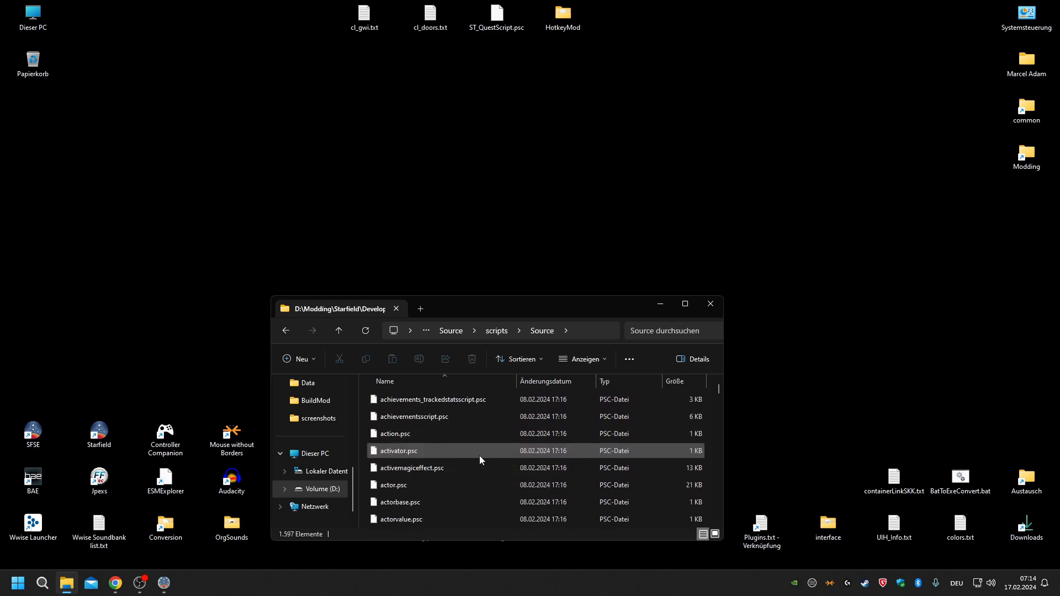
{"action": "scroll", "coordinate": [429, 450], "scroll_direction": "down", "scroll_amount": 1}
{"action": "right_click", "coordinate": [394, 434]}
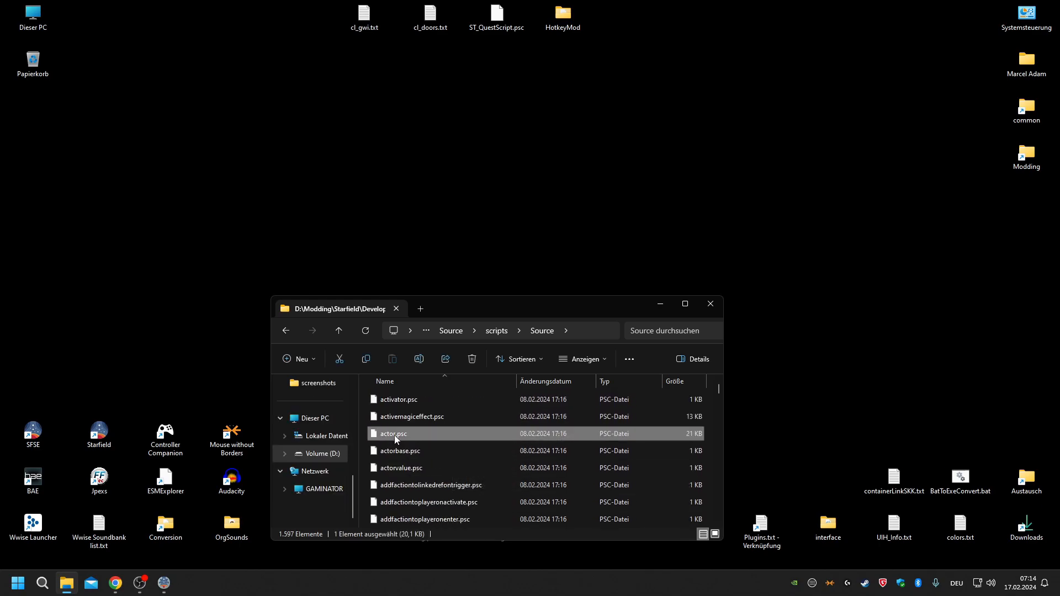
{"action": "left_click", "coordinate": [458, 224]}
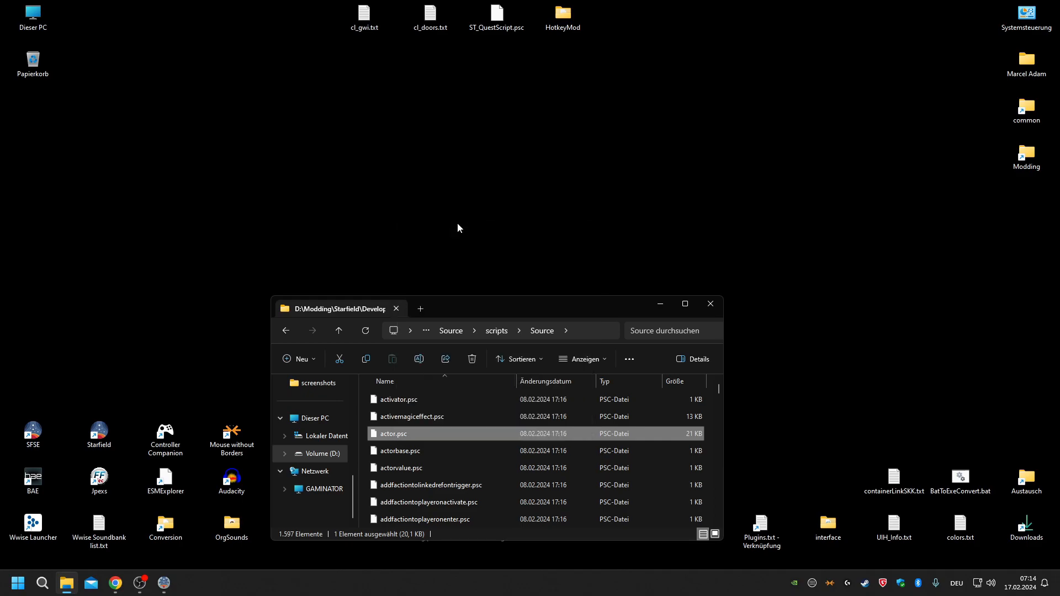
{"action": "right_click", "coordinate": [413, 434]}
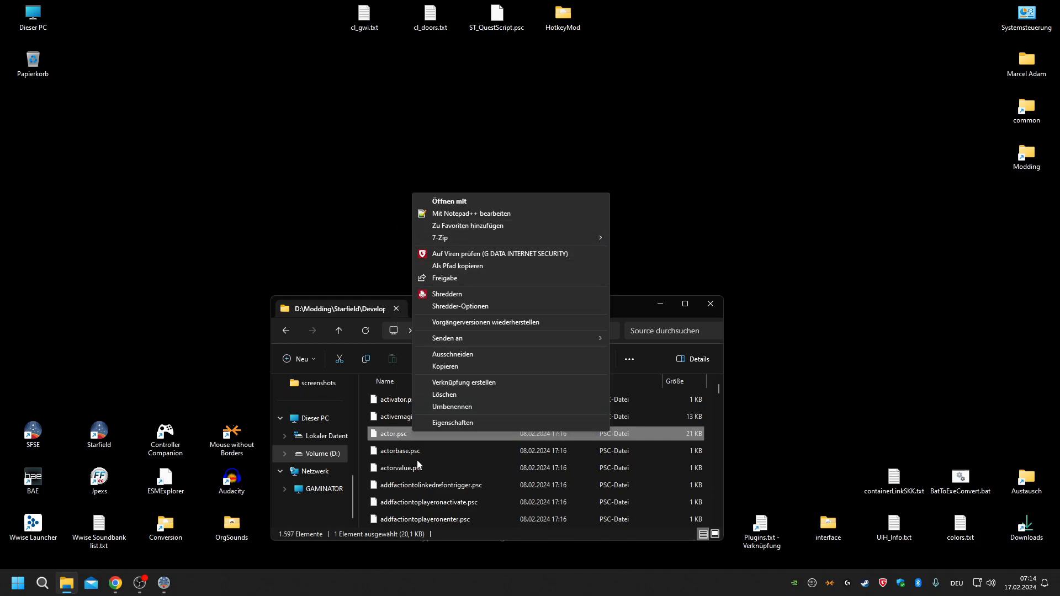
{"action": "left_click", "coordinate": [399, 430]}
{"action": "right_click", "coordinate": [400, 430]}
{"action": "left_click", "coordinate": [485, 211]}
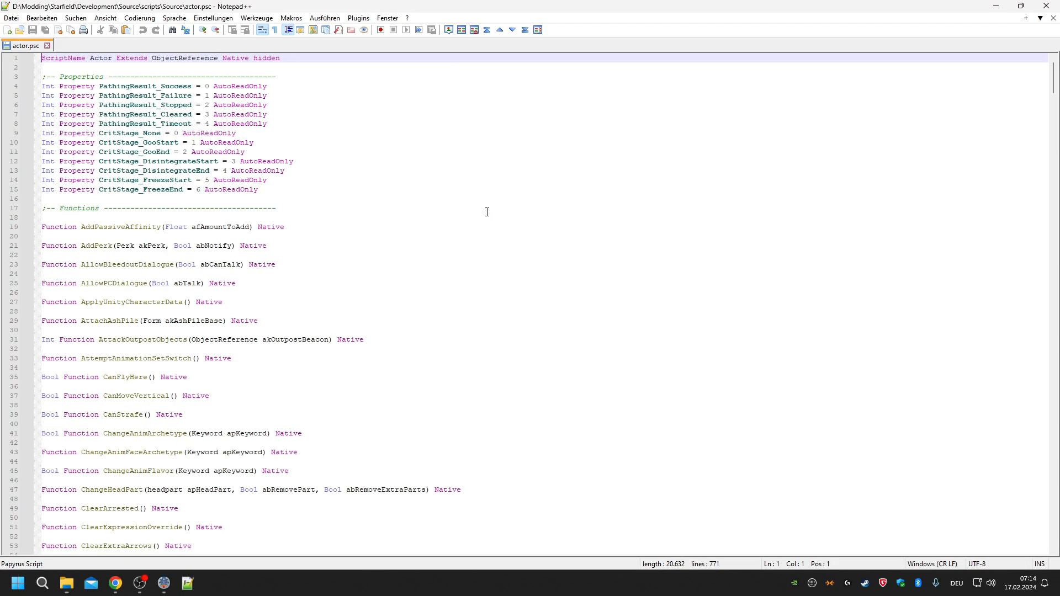
{"action": "double_click", "coordinate": [112, 58]}
Switch to File Explorer, browse the other script files in the Source folder, and move the window aside.
{"action": "left_click", "coordinate": [67, 583]}
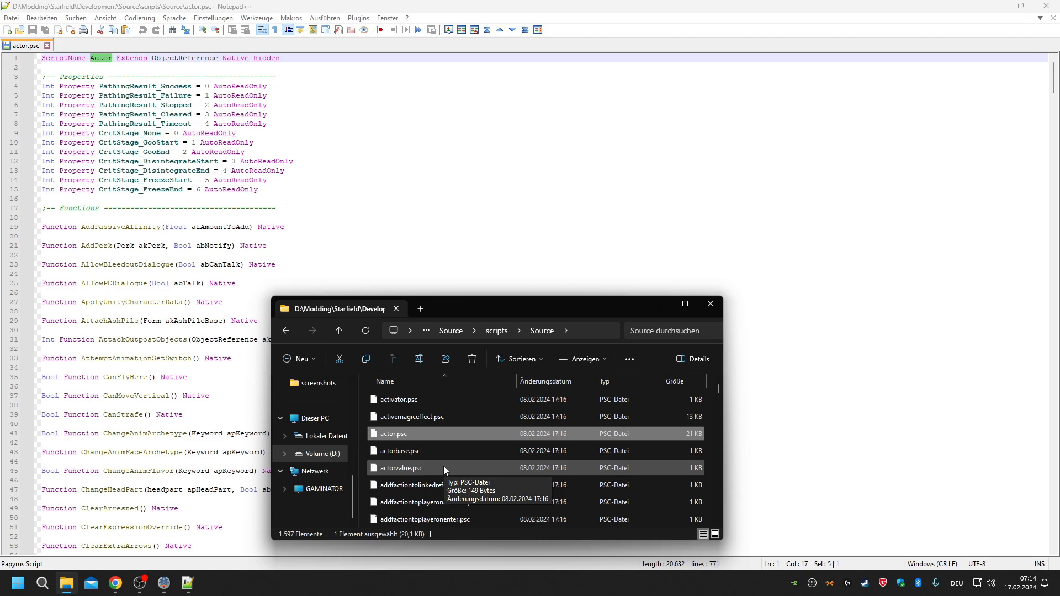
{"action": "scroll", "coordinate": [451, 463], "scroll_direction": "down", "scroll_amount": 10}
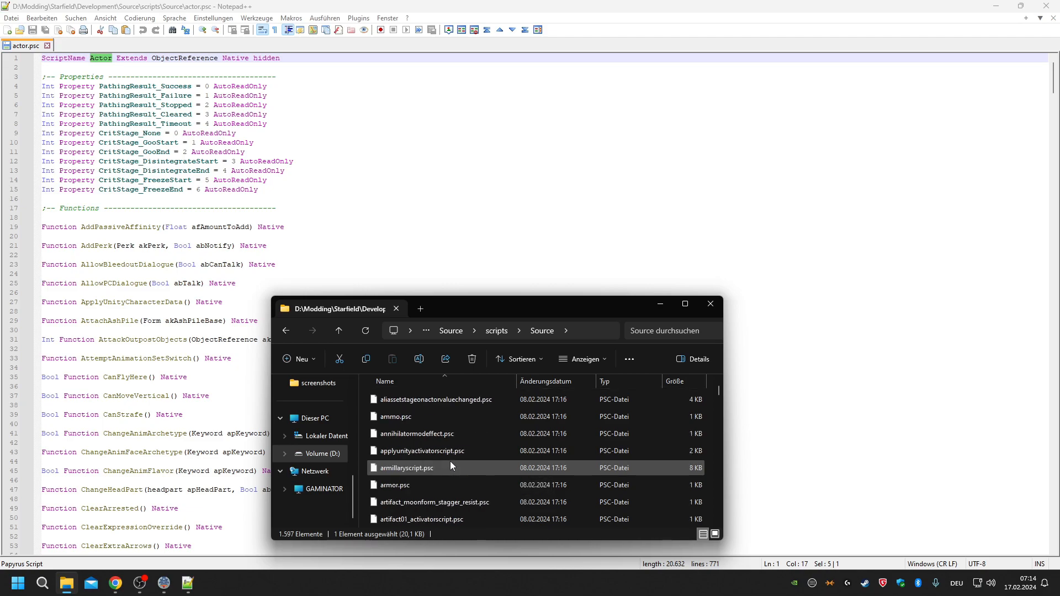
{"action": "scroll", "coordinate": [449, 462], "scroll_direction": "down", "scroll_amount": 6}
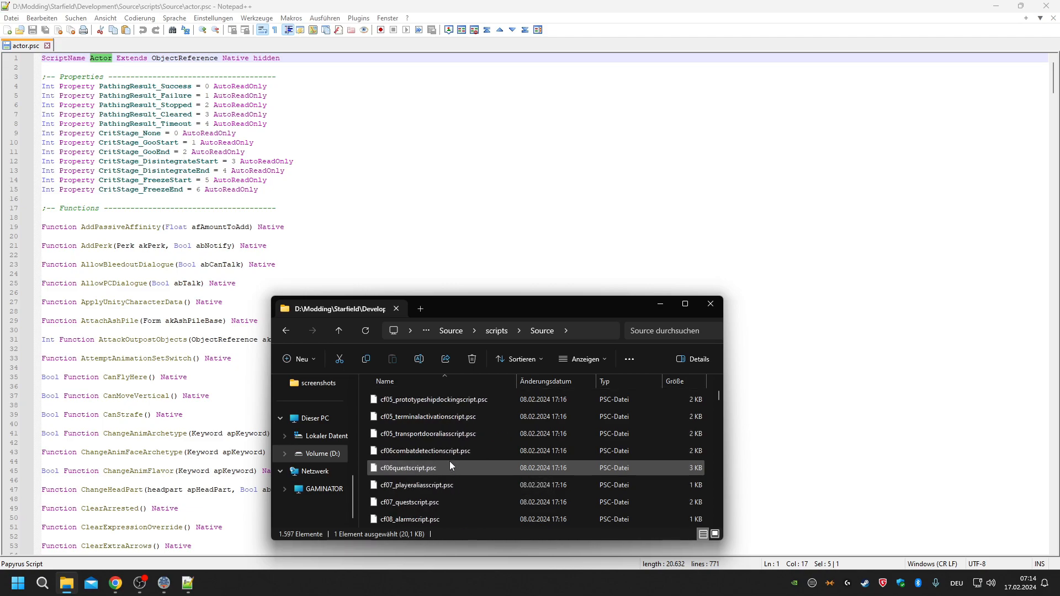
{"action": "scroll", "coordinate": [458, 476], "scroll_direction": "down", "scroll_amount": 8}
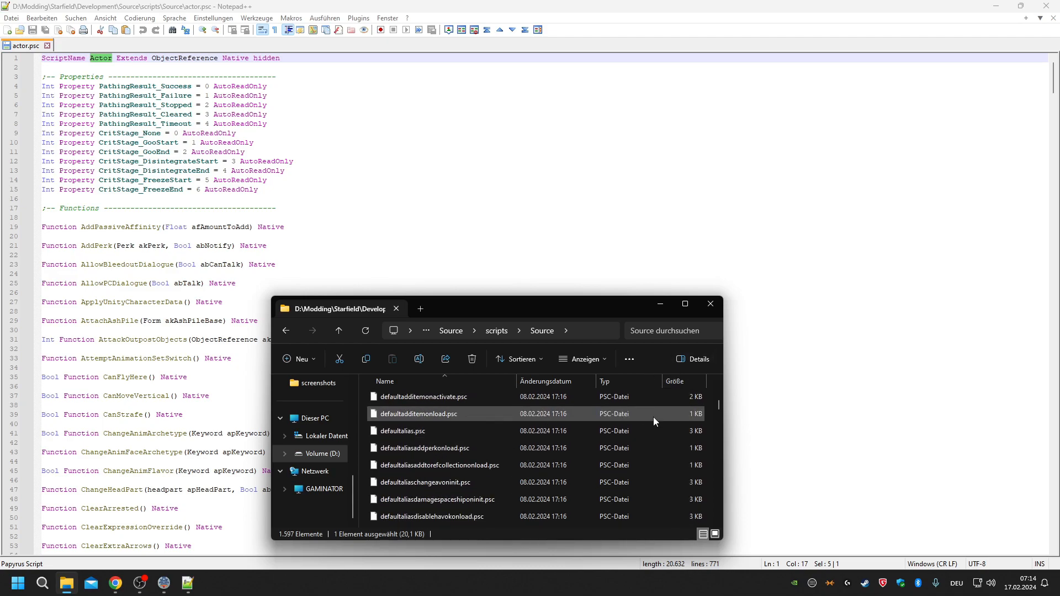
{"action": "left_click_drag", "start_coordinate": [717, 406], "coordinate": [718, 384]}
{"action": "left_click_drag", "start_coordinate": [486, 309], "coordinate": [667, 279]}
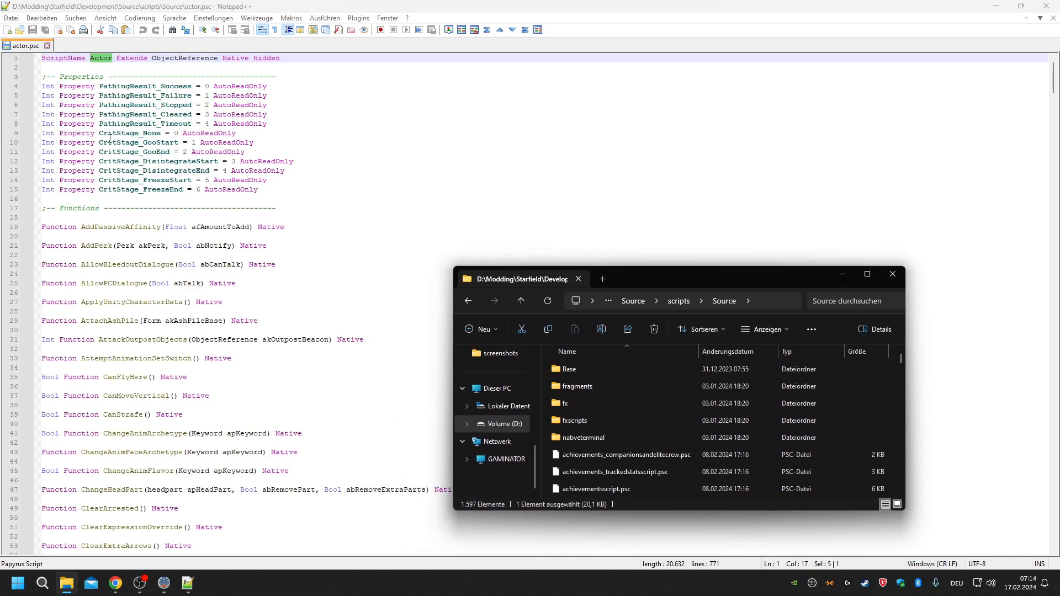
Return to actor.psc and examine its function names from AddPassiveAffinity to ApplyUnityCharacterData, then highlight the script name Actor.
{"action": "scroll", "coordinate": [127, 215], "scroll_direction": "down", "scroll_amount": 4}
{"action": "scroll", "coordinate": [120, 207], "scroll_direction": "up", "scroll_amount": 3}
{"action": "double_click", "coordinate": [117, 199]}
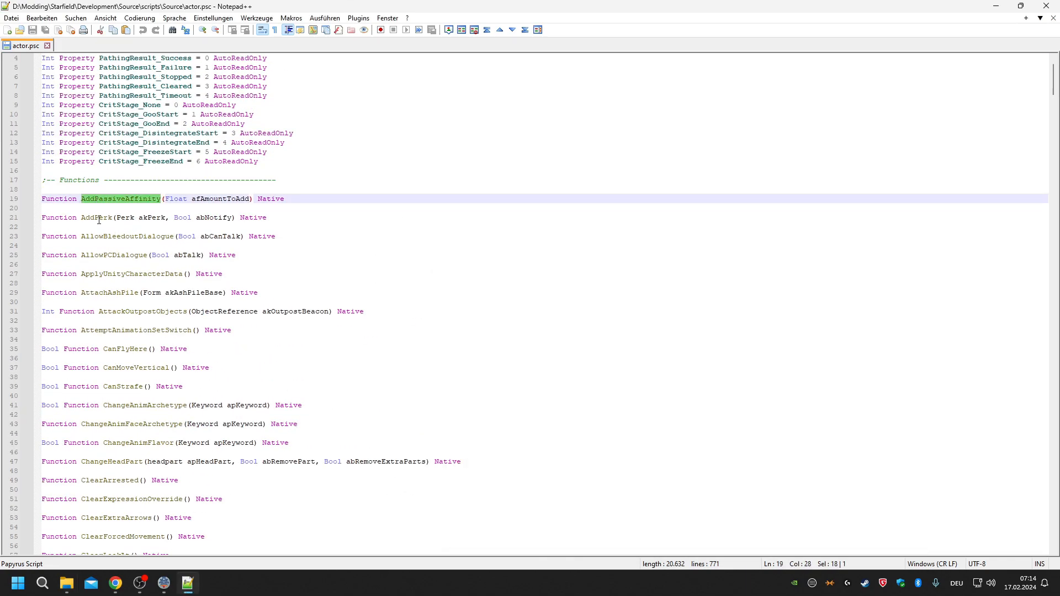
{"action": "double_click", "coordinate": [99, 218]}
{"action": "double_click", "coordinate": [105, 237]}
{"action": "double_click", "coordinate": [110, 256]}
{"action": "double_click", "coordinate": [131, 274]}
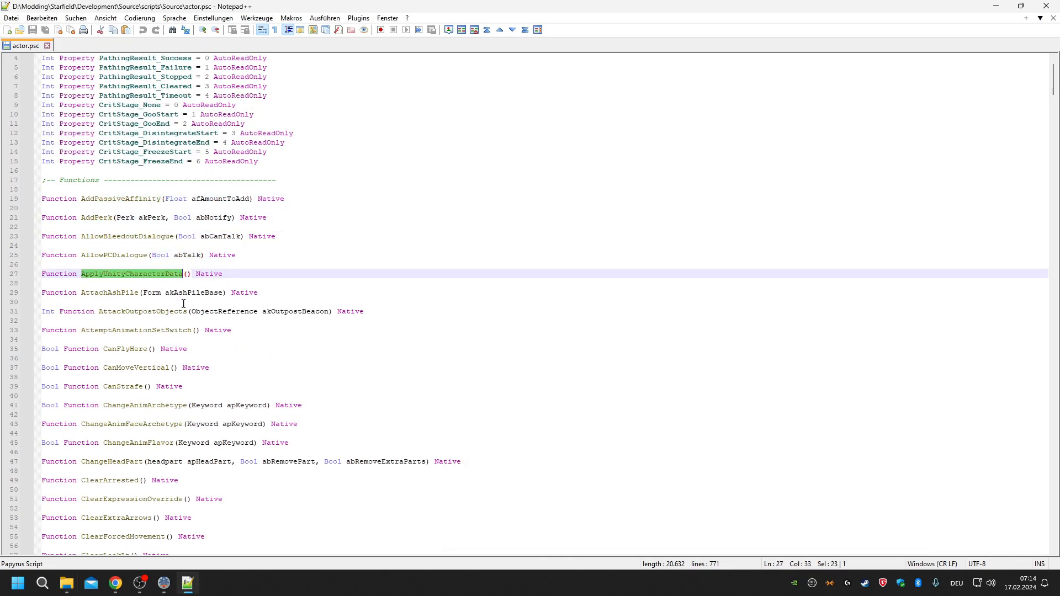
{"action": "scroll", "coordinate": [160, 122], "scroll_direction": "up", "scroll_amount": 1}
{"action": "double_click", "coordinate": [93, 59]}
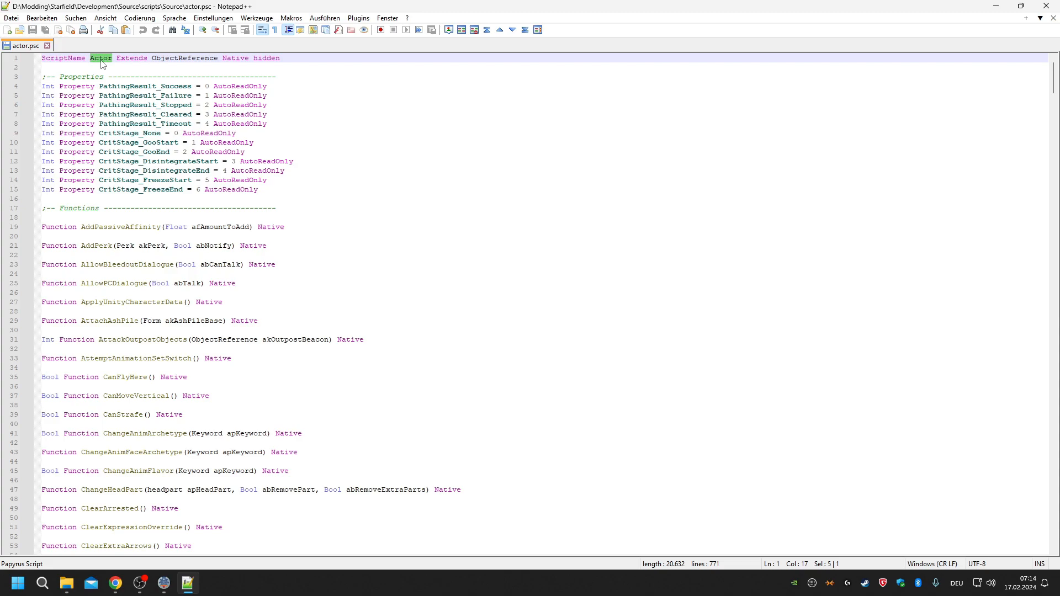
Compare the AddPassiveAffinity, AllowBleedoutDialogue and AllowPCDialogue declarations with the script name Actor, ending on AddPassiveAffinity.
{"action": "double_click", "coordinate": [113, 225]}
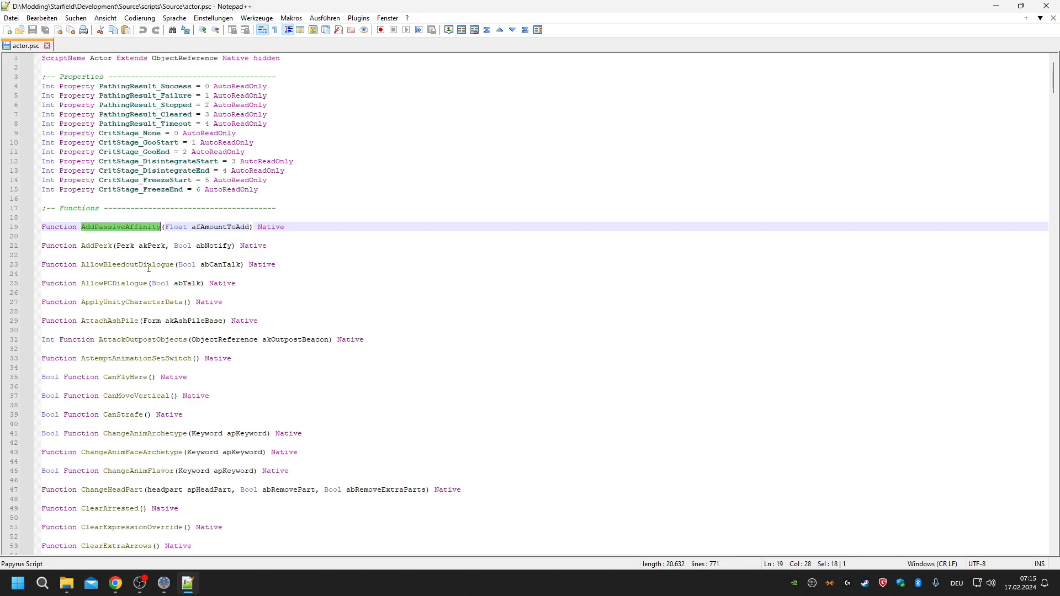
{"action": "double_click", "coordinate": [116, 267]}
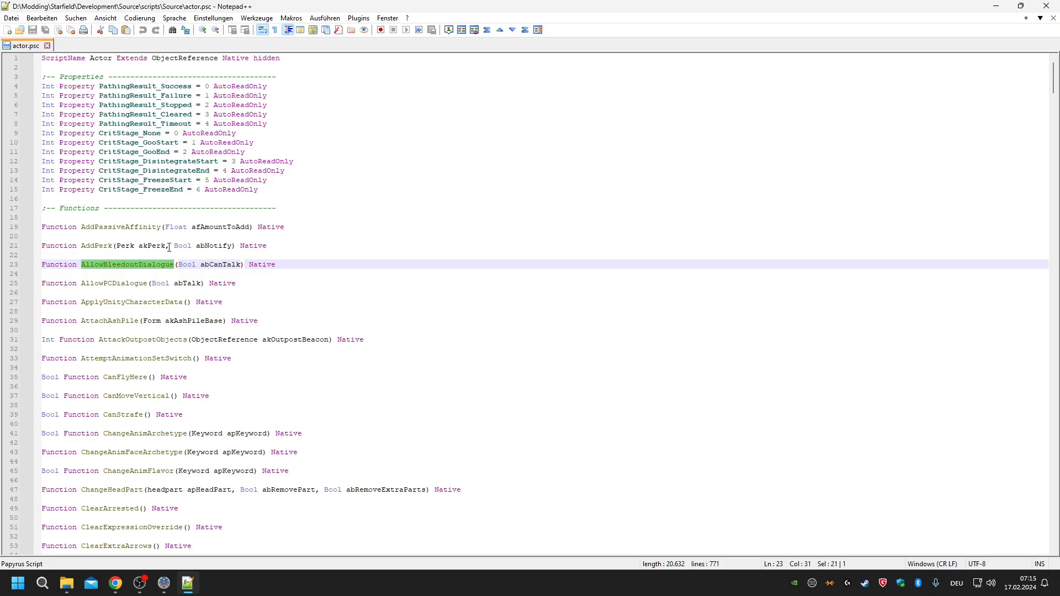
{"action": "left_click", "coordinate": [125, 302]}
{"action": "left_click", "coordinate": [123, 282]}
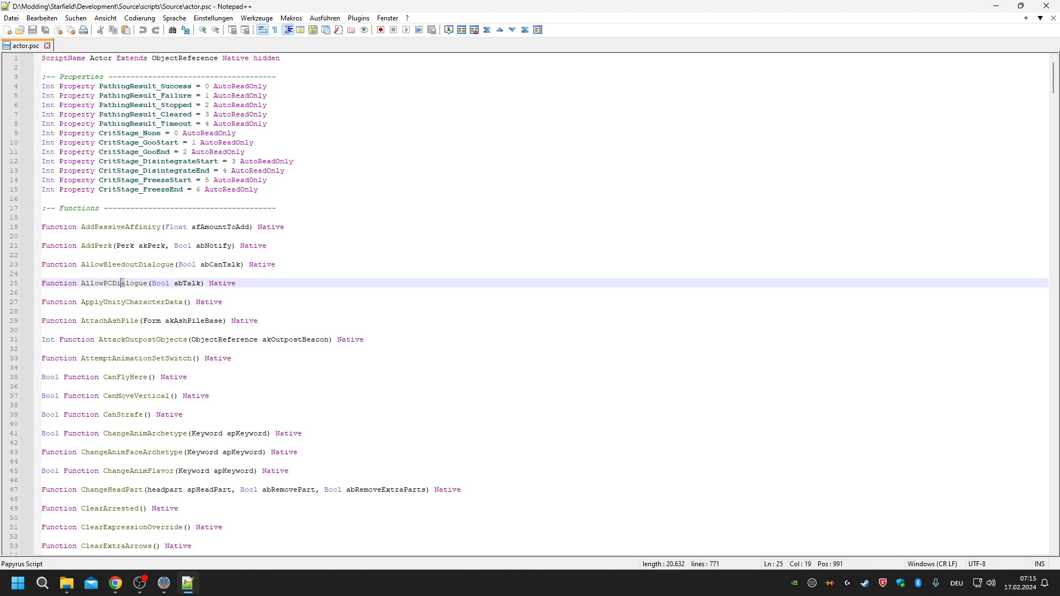
{"action": "double_click", "coordinate": [121, 227]}
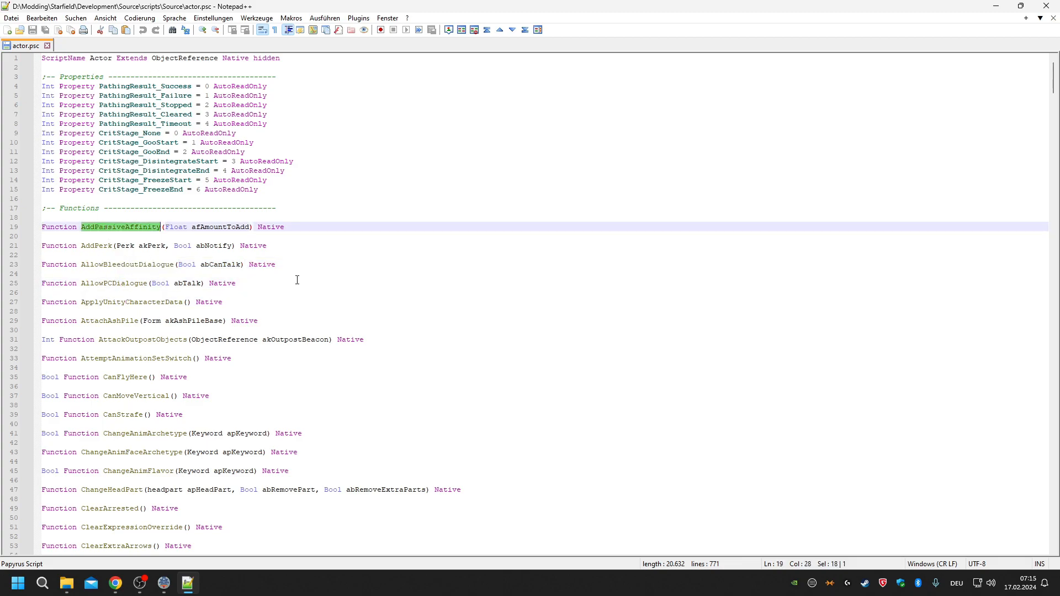
{"action": "left_click", "coordinate": [94, 58]}
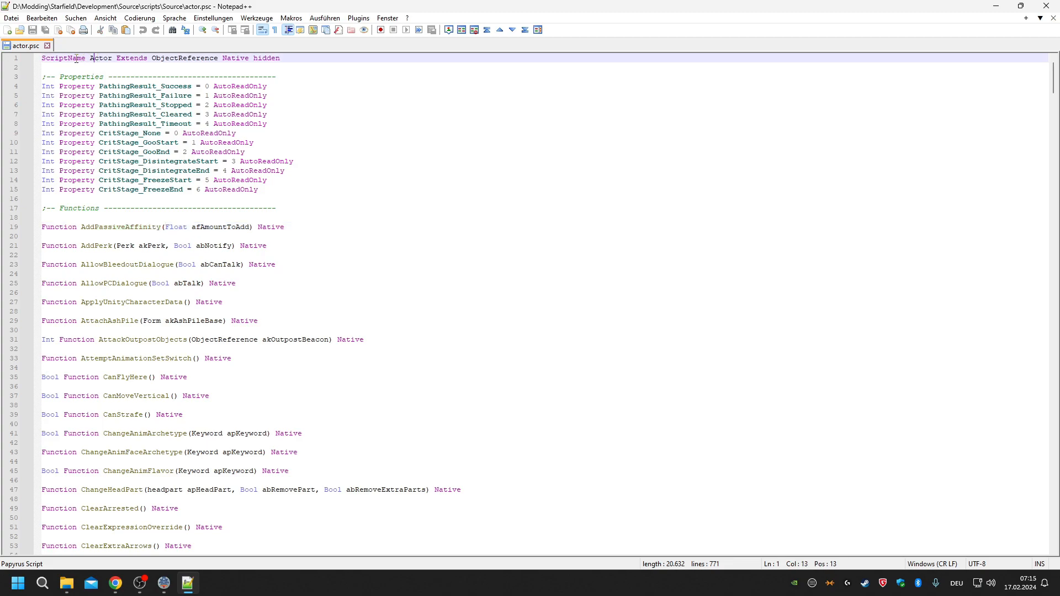
{"action": "left_click_drag", "start_coordinate": [91, 59], "coordinate": [115, 64]}
{"action": "left_click", "coordinate": [138, 220]}
{"action": "double_click", "coordinate": [133, 228]}
Check the remote event registration page in the browser, then highlight Actor and AddPassiveAffinity in actor.psc.
{"action": "left_click", "coordinate": [115, 583]}
{"action": "left_click", "coordinate": [221, 11]}
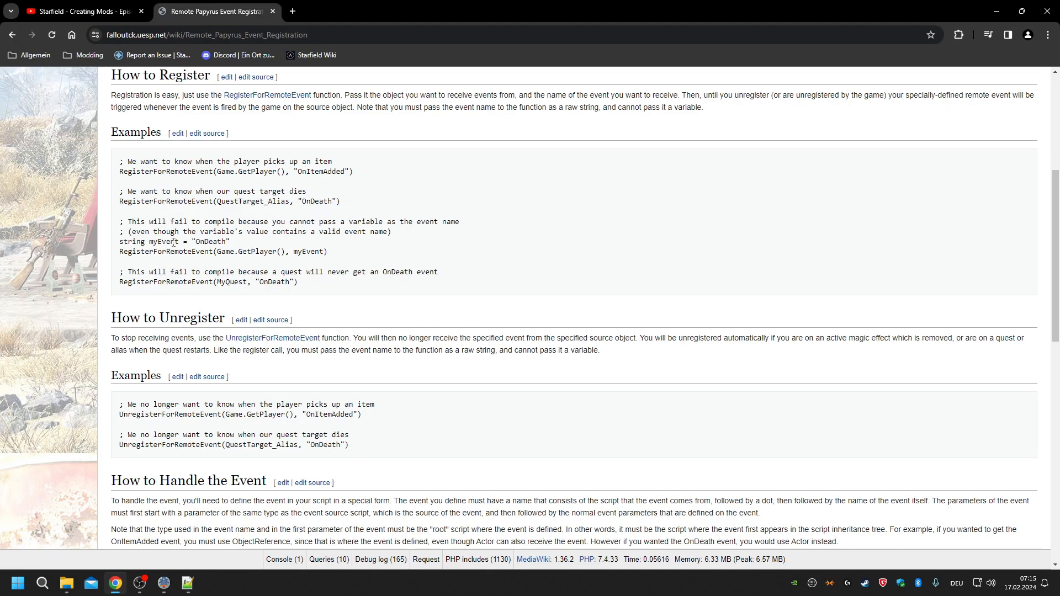
{"action": "left_click", "coordinate": [187, 583]}
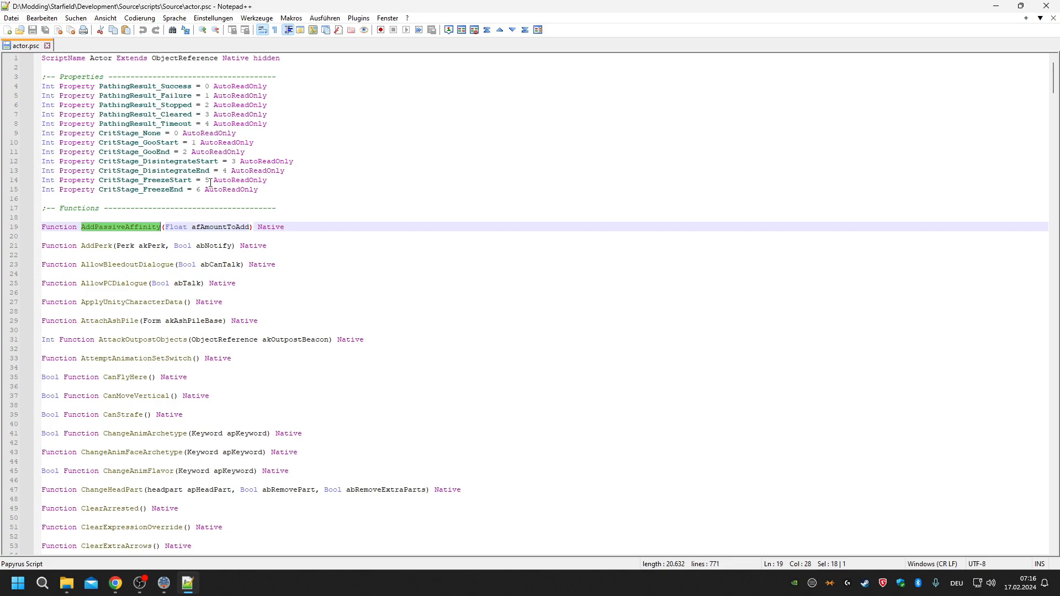
{"action": "double_click", "coordinate": [110, 58]}
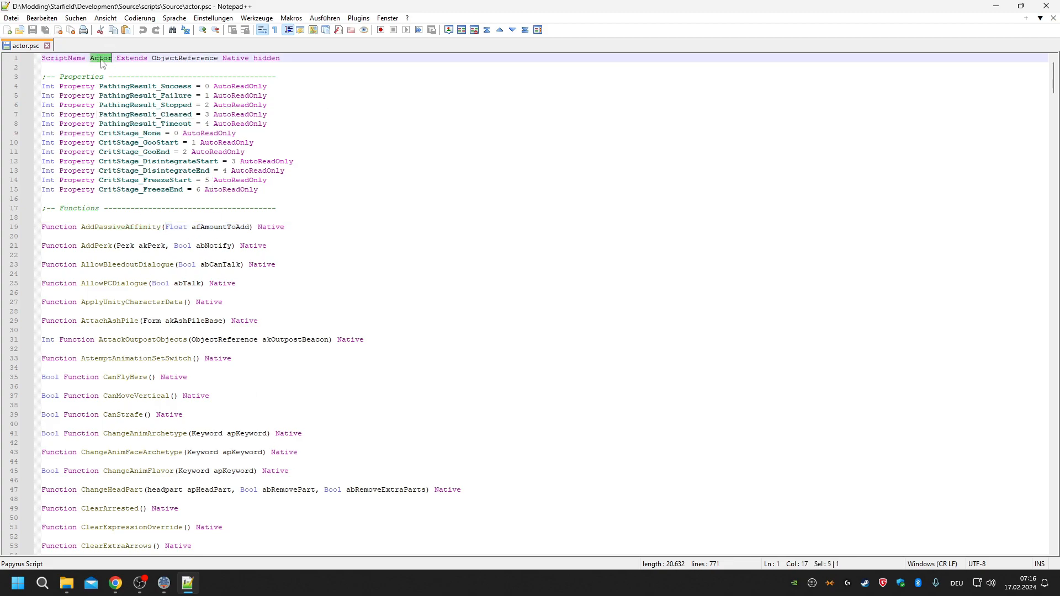
{"action": "double_click", "coordinate": [117, 227]}
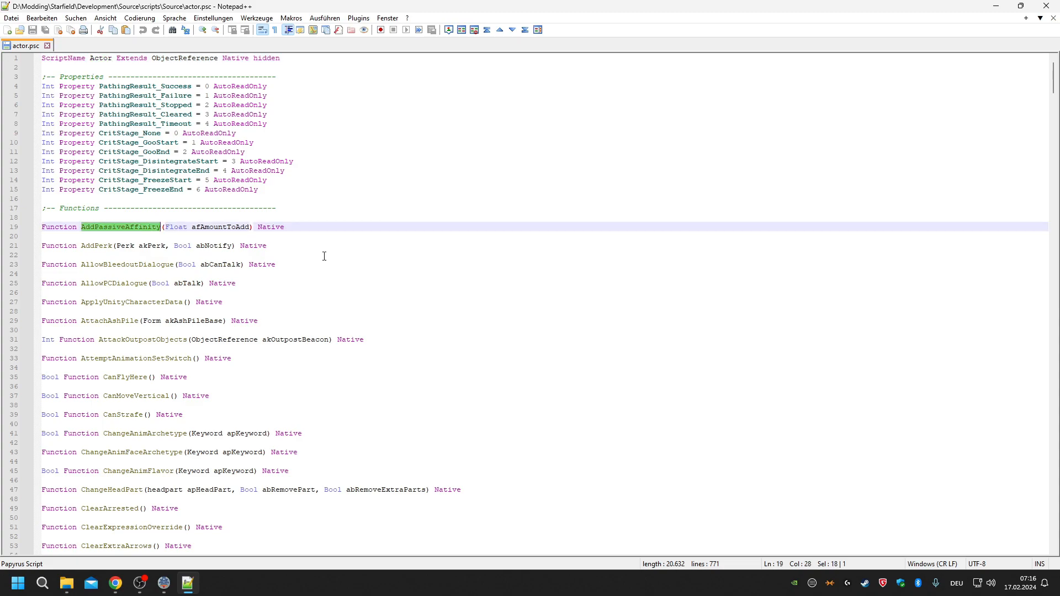
Recheck the registration page, then read through actor.psc to its events, highlight OnDying, and return to the script header.
{"action": "left_click", "coordinate": [115, 583]}
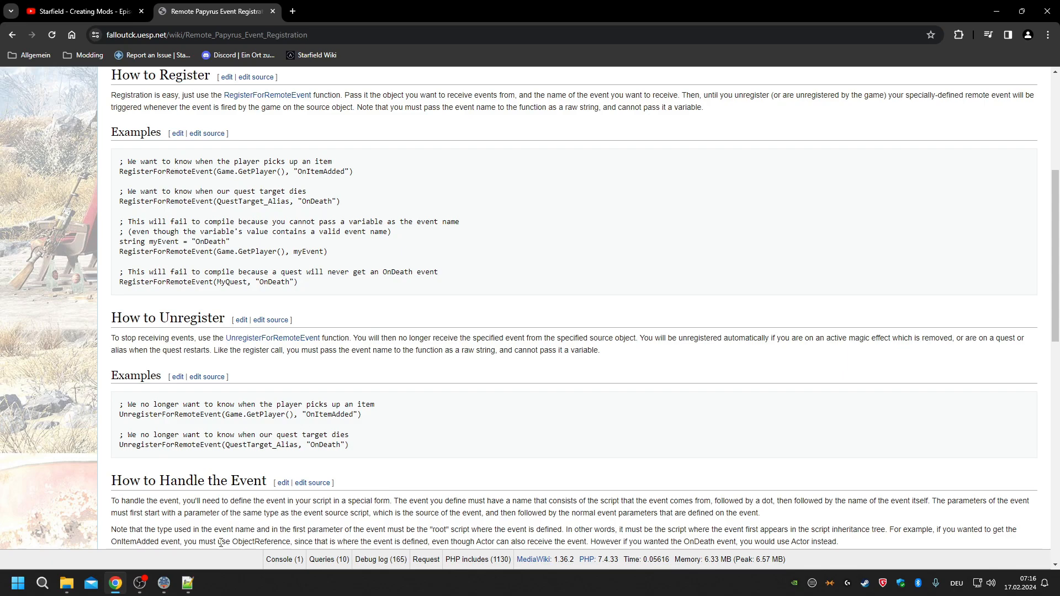
{"action": "left_click", "coordinate": [188, 583]}
{"action": "left_click", "coordinate": [104, 246]}
{"action": "double_click", "coordinate": [102, 230]}
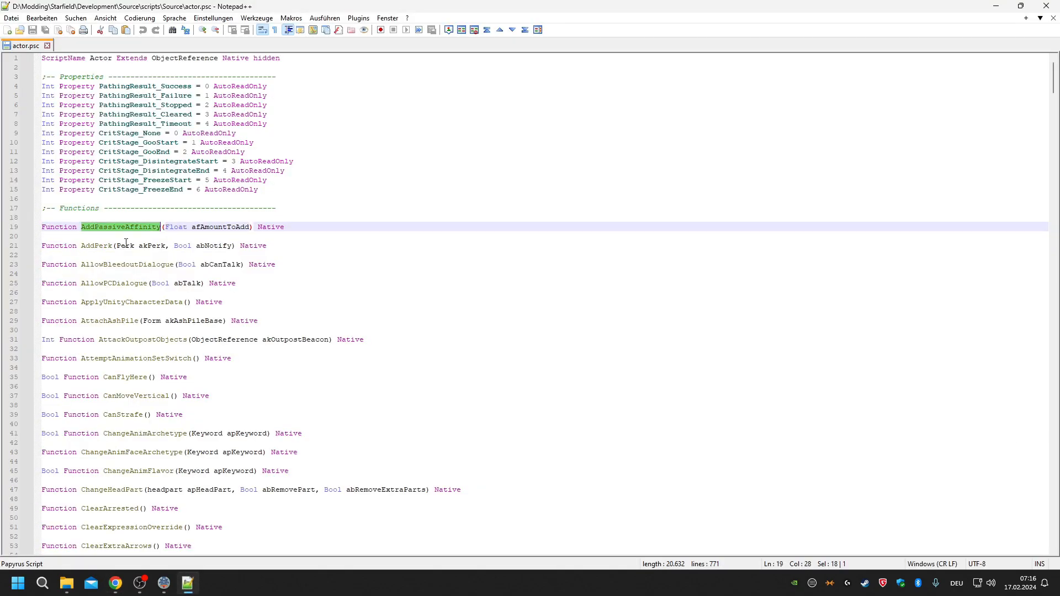
{"action": "scroll", "coordinate": [135, 313], "scroll_direction": "down", "scroll_amount": 20}
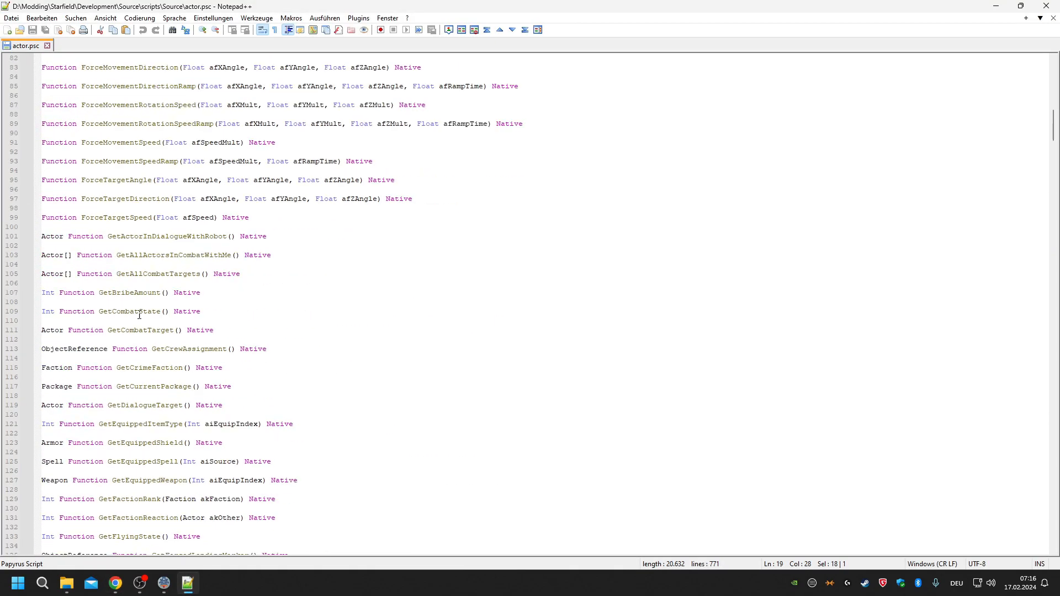
{"action": "scroll", "coordinate": [135, 312], "scroll_direction": "down", "scroll_amount": 20}
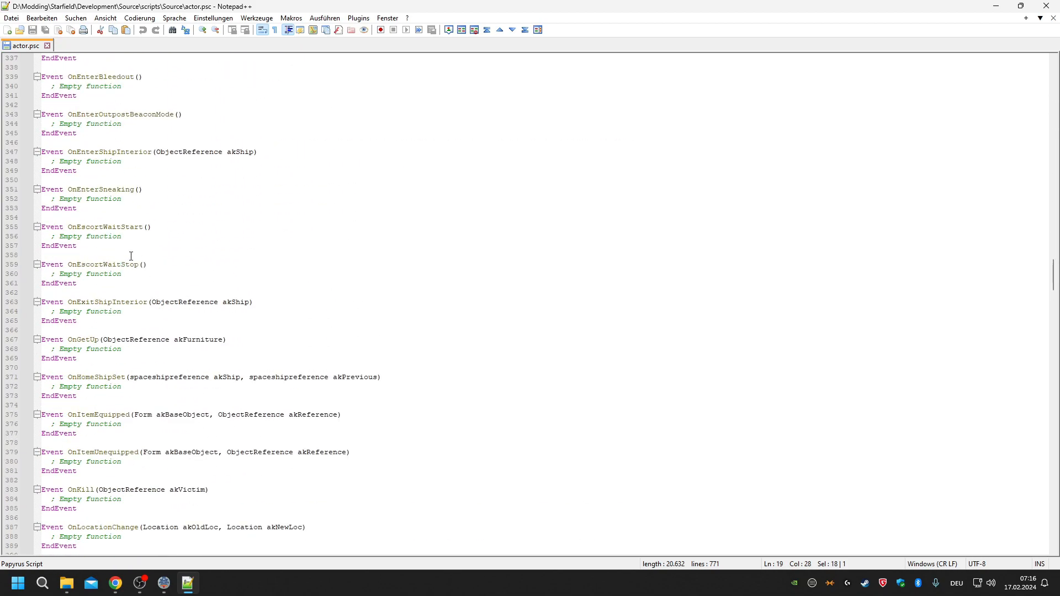
{"action": "scroll", "coordinate": [131, 246], "scroll_direction": "up", "scroll_amount": 6}
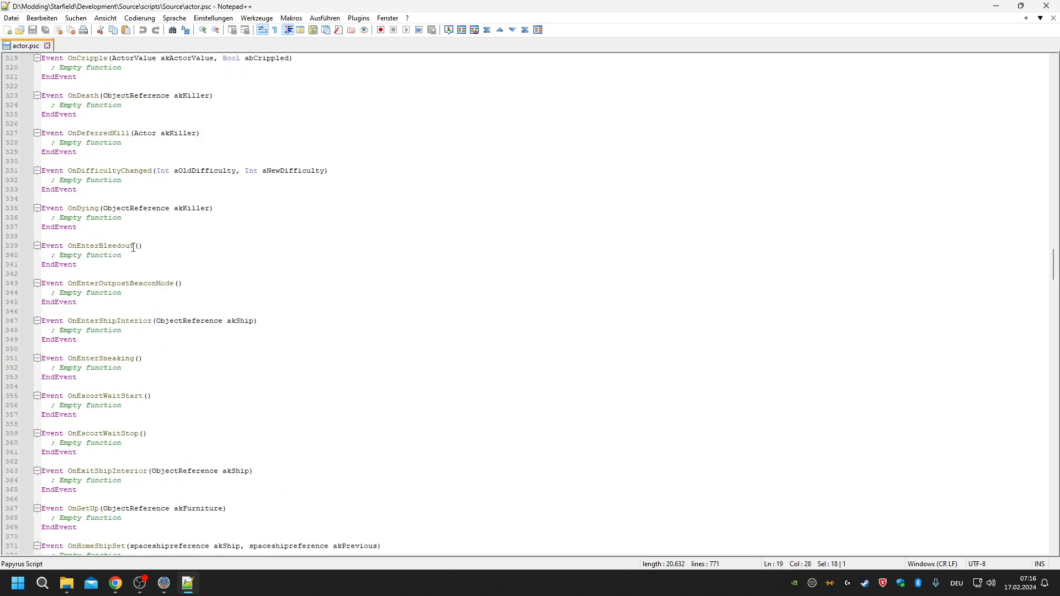
{"action": "double_click", "coordinate": [78, 207]}
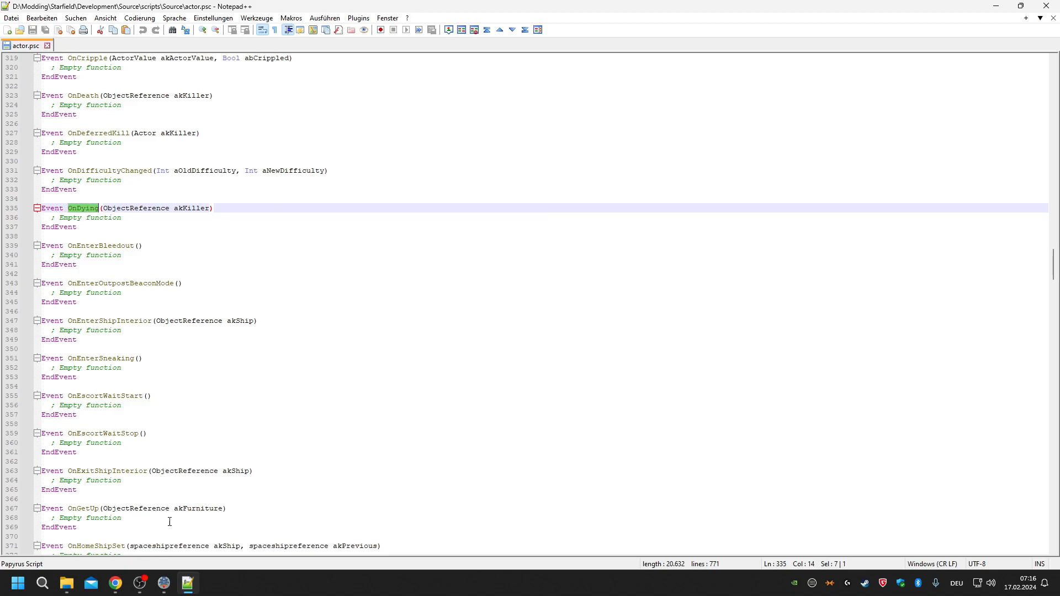
{"action": "mouse_move", "coordinate": [115, 583]}
{"action": "left_click_drag", "start_coordinate": [1053, 264], "coordinate": [1054, 69]}
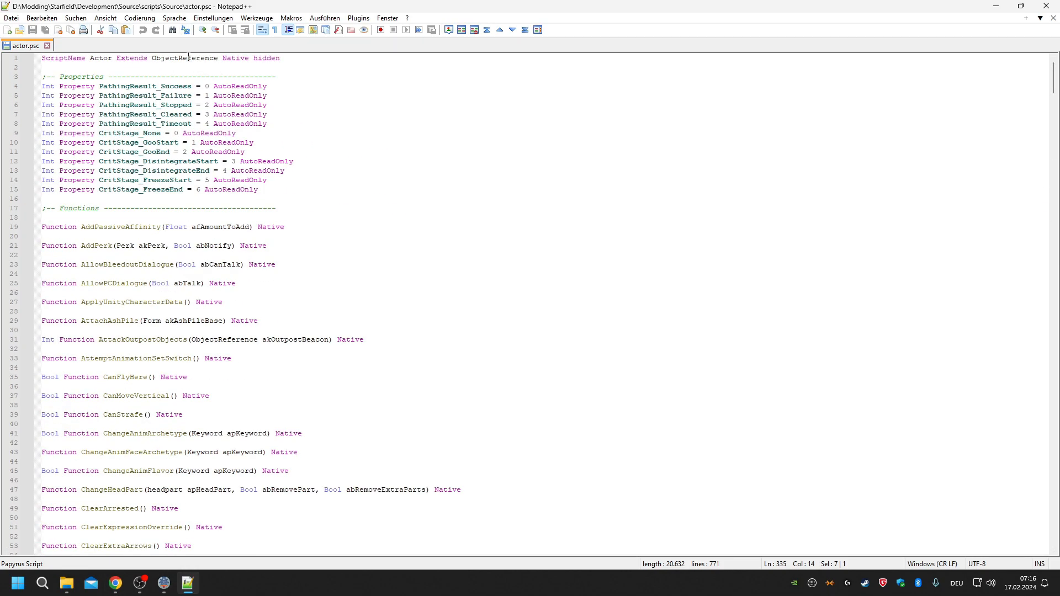
Return to File Explorer, go back to Development\Source, open CBM_QuestScript.psc in Notepad++, highlight its parent type Quest, and minimize the editor.
{"action": "left_click", "coordinate": [996, 6]}
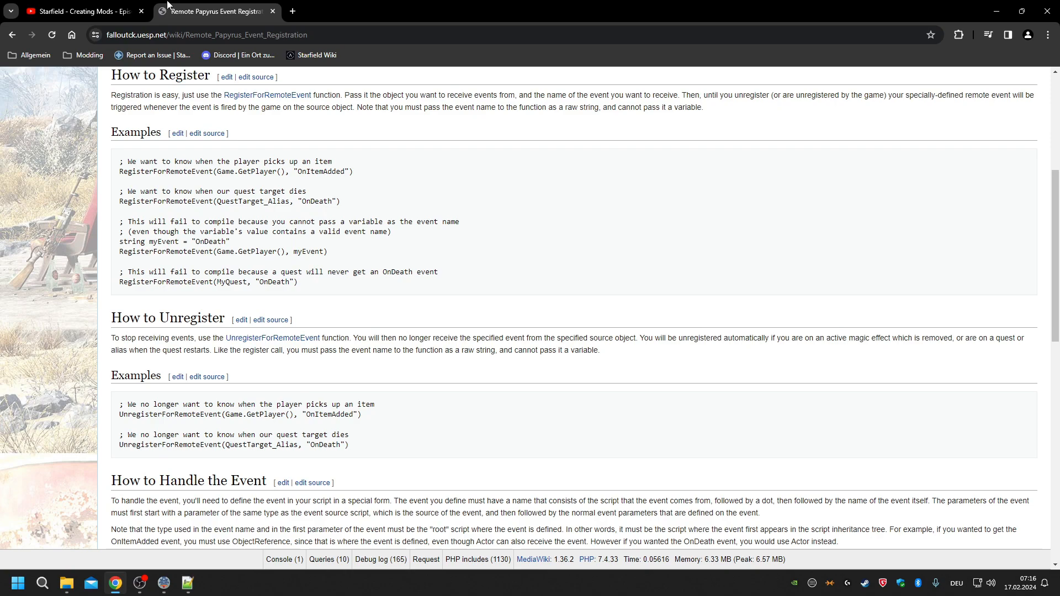
{"action": "left_click", "coordinate": [66, 584]}
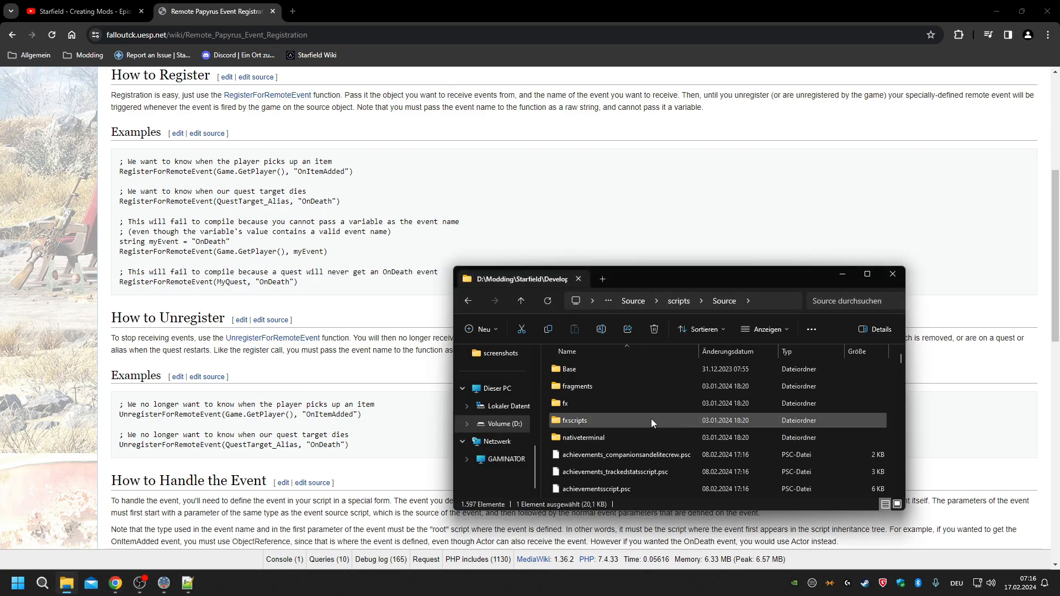
{"action": "key", "text": "alt+Left"}
{"action": "key", "text": "alt+Left"}
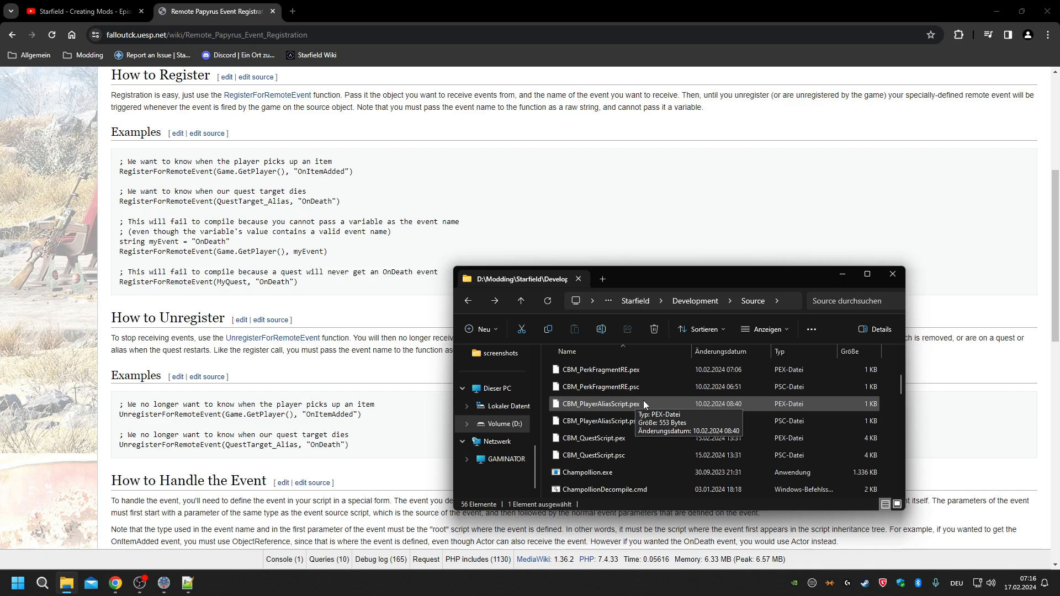
{"action": "right_click", "coordinate": [612, 456]}
{"action": "left_click", "coordinate": [646, 238]}
{"action": "double_click", "coordinate": [167, 58]}
{"action": "double_click", "coordinate": [207, 59]}
{"action": "left_click", "coordinate": [1036, 5]}
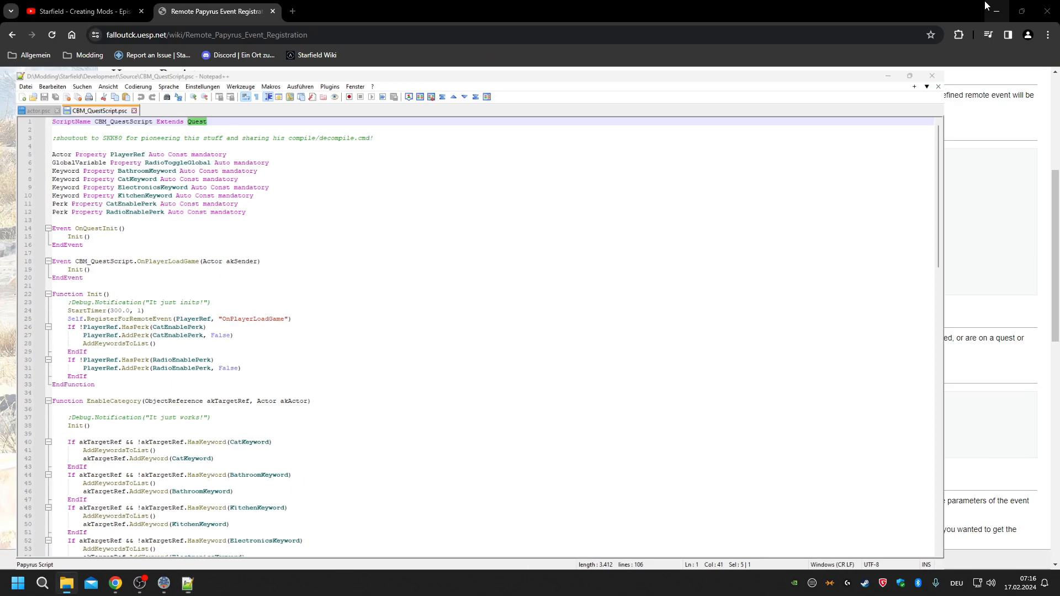
Open CBM_PlayerAliasScript.psc in Notepad++, inspect the script declaration on its first line, and minimize the editor.
{"action": "right_click", "coordinate": [601, 422]}
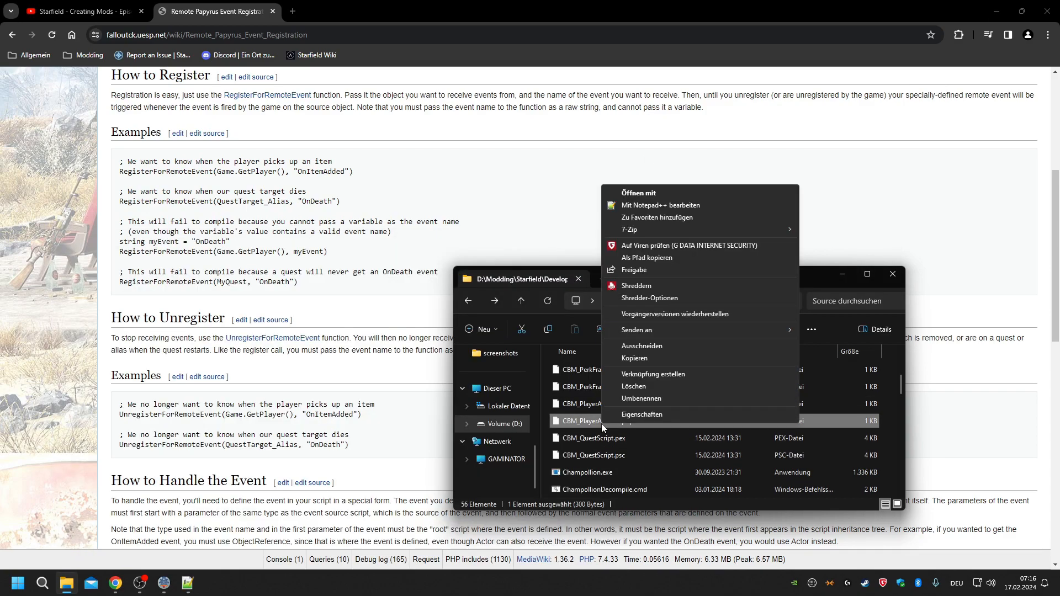
{"action": "left_click", "coordinate": [677, 205]}
{"action": "double_click", "coordinate": [202, 58]}
{"action": "left_click", "coordinate": [206, 58]}
{"action": "double_click", "coordinate": [264, 58]}
{"action": "left_click", "coordinate": [996, 5]}
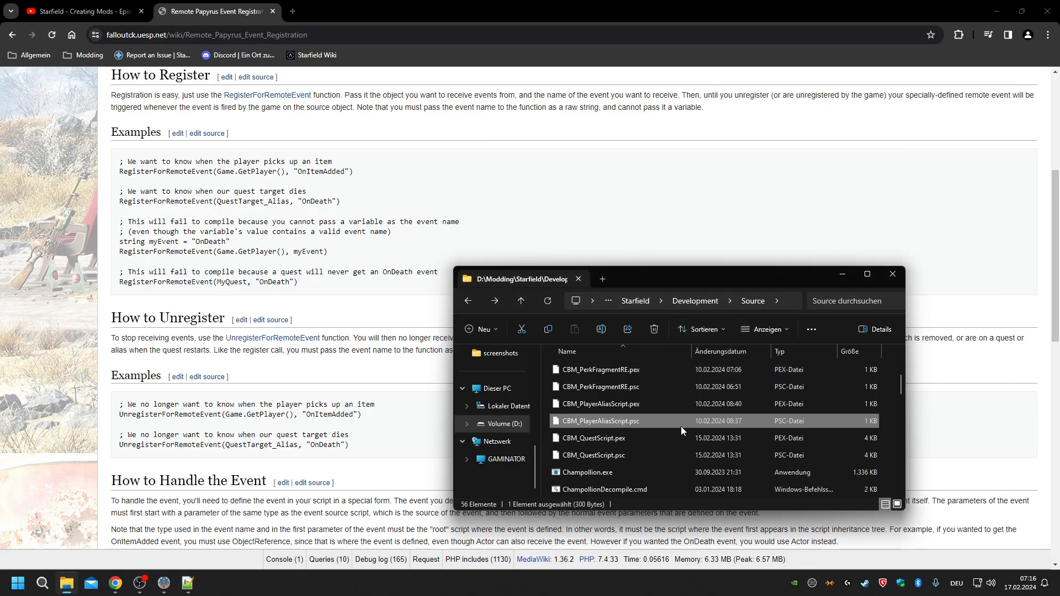
Open CBM_PerkFragmentRE.psc from the Source folder in Notepad++ and highlight its parent type Perk in the script declaration.
{"action": "right_click", "coordinate": [612, 388]}
{"action": "left_click", "coordinate": [678, 203]}
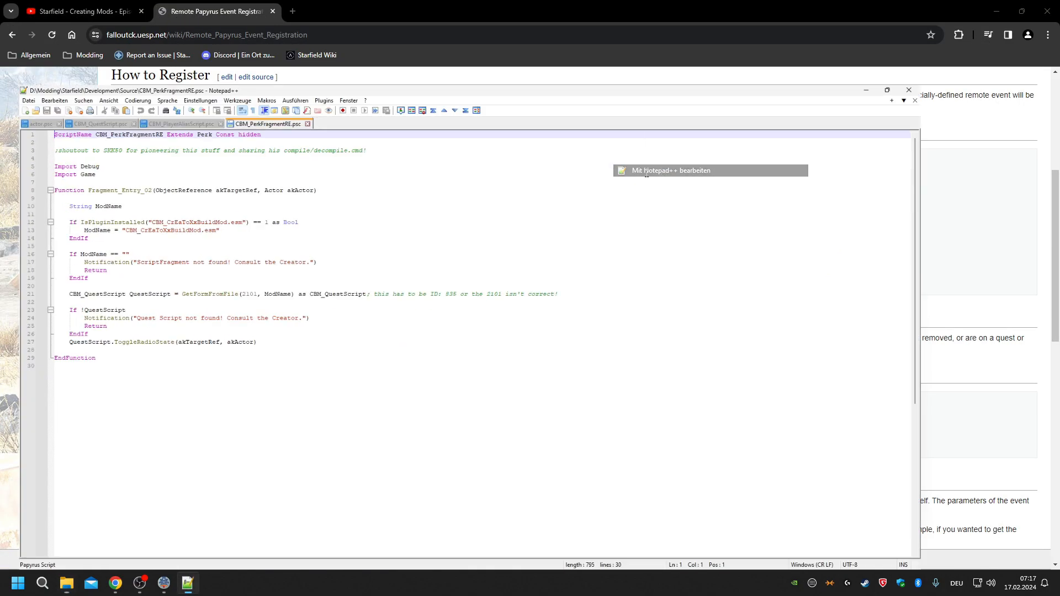
{"action": "double_click", "coordinate": [197, 58]}
{"action": "left_click", "coordinate": [207, 58]}
{"action": "double_click", "coordinate": [218, 59]}
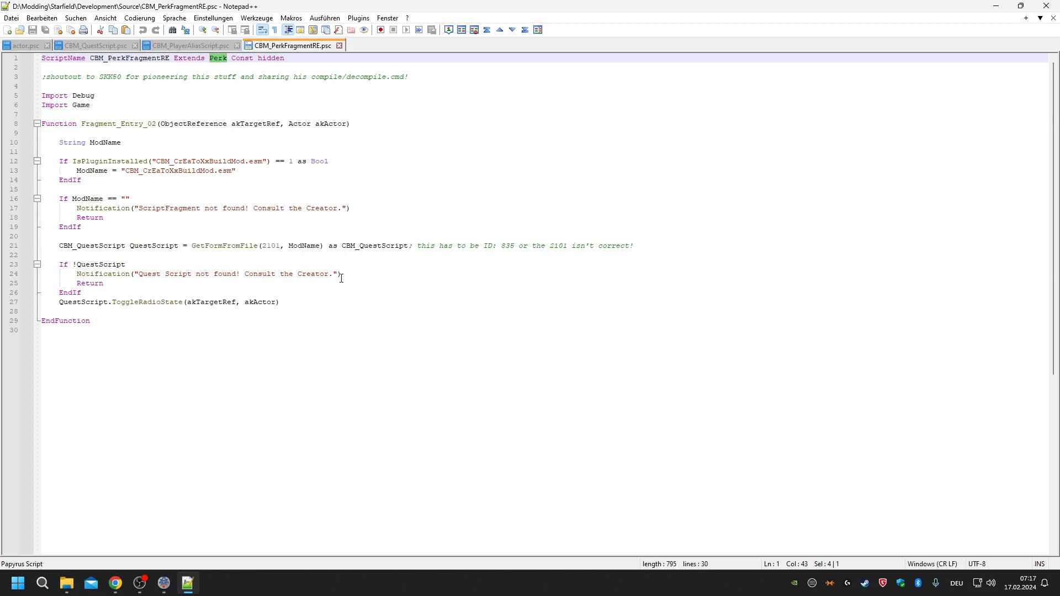
Highlight AddPassiveAffinity in actor.psc, highlight the parent type Quest in CBM_QuestScript.psc for comparison, and return to actor.psc.
{"action": "left_click", "coordinate": [24, 46]}
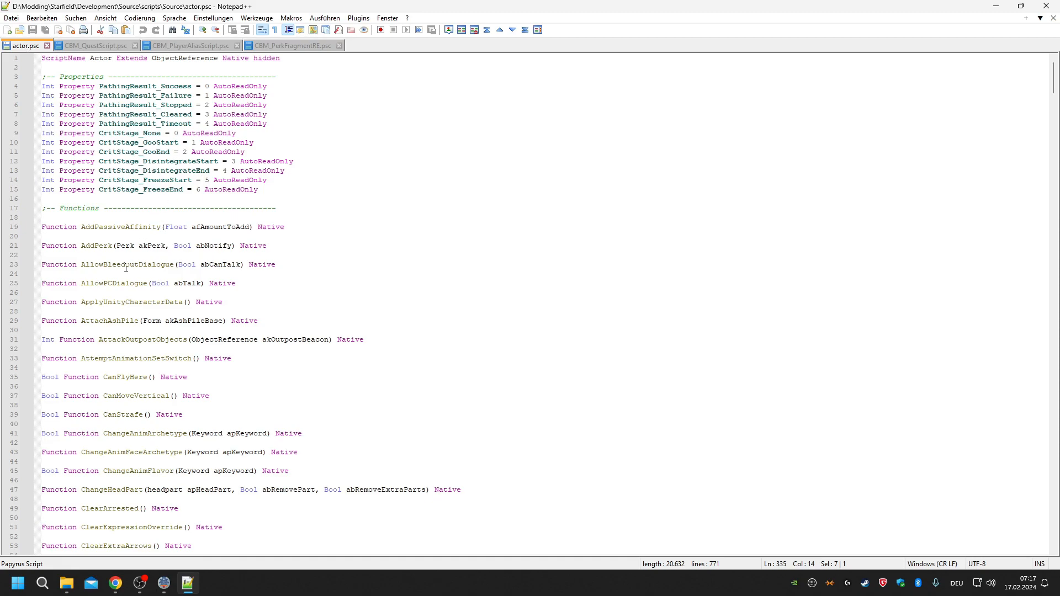
{"action": "double_click", "coordinate": [122, 227]}
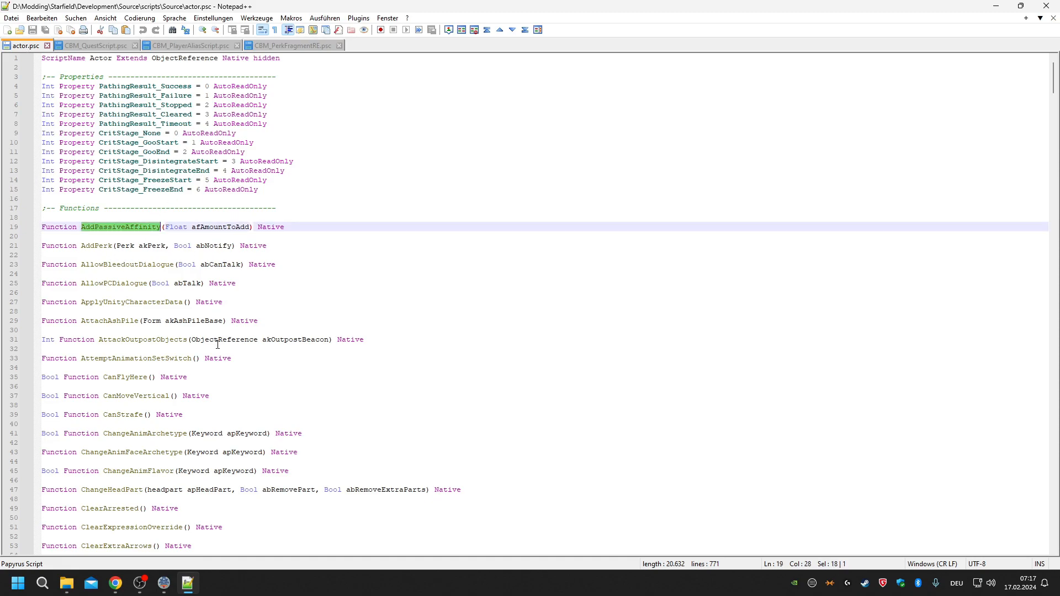
{"action": "left_click", "coordinate": [106, 46]}
{"action": "double_click", "coordinate": [209, 59]}
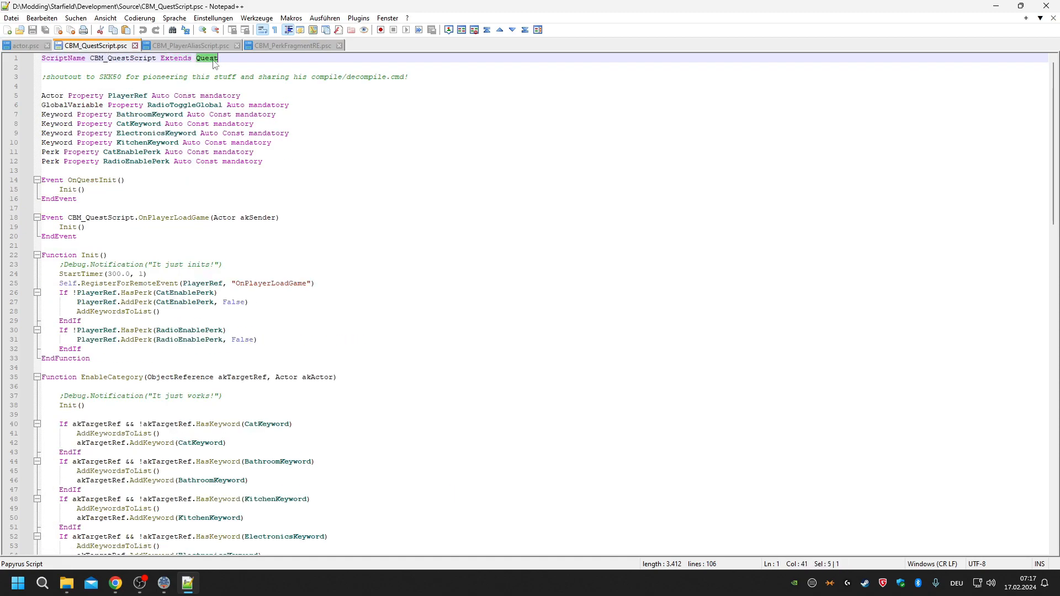
{"action": "left_click", "coordinate": [39, 48]}
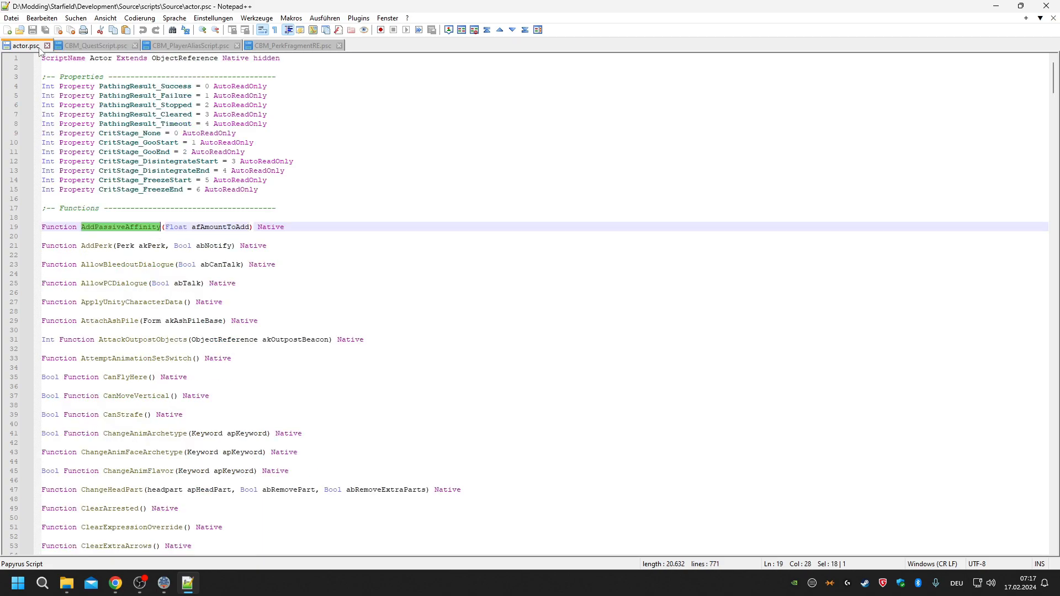
Look over the properties, events and functions in CBM_QuestScript.psc and return to the script header.
{"action": "left_click", "coordinate": [114, 46]}
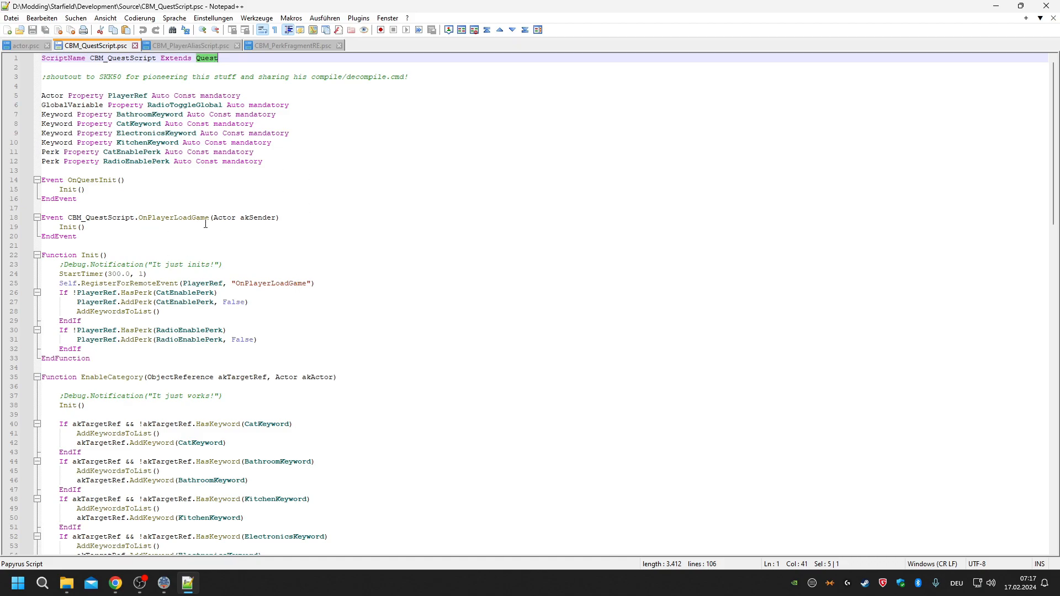
{"action": "scroll", "coordinate": [173, 269], "scroll_direction": "down", "scroll_amount": 1}
{"action": "scroll", "coordinate": [276, 282], "scroll_direction": "up", "scroll_amount": 1}
{"action": "scroll", "coordinate": [337, 292], "scroll_direction": "down", "scroll_amount": 7}
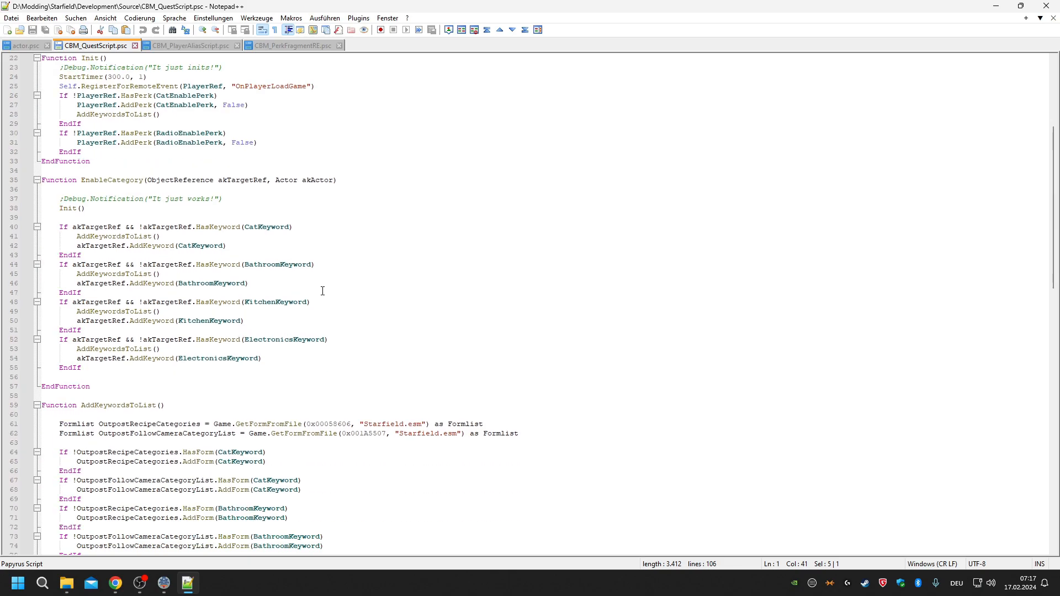
{"action": "scroll", "coordinate": [317, 292], "scroll_direction": "up", "scroll_amount": 7}
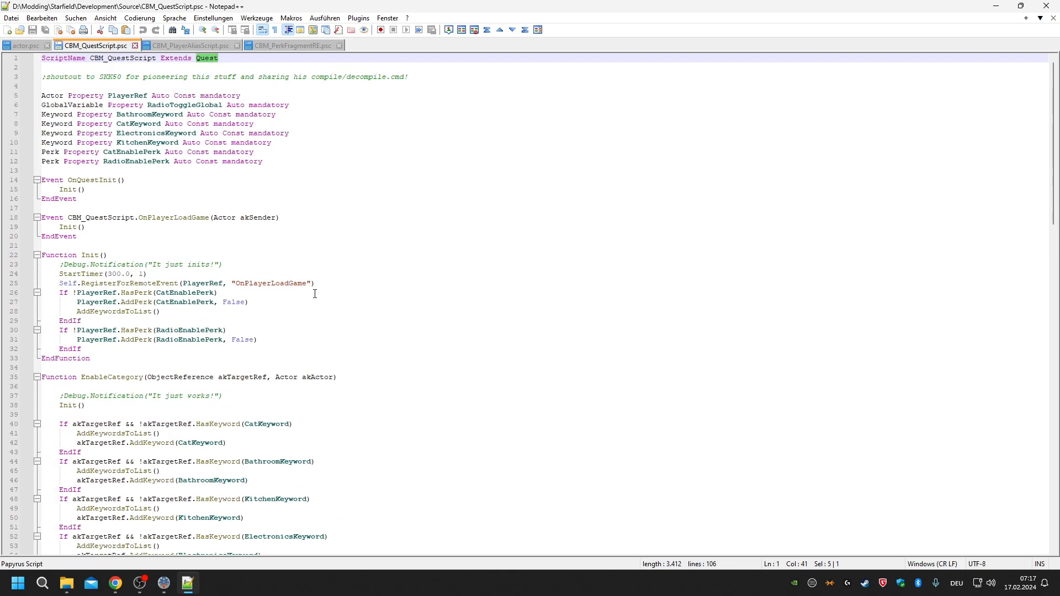
Highlight the parts of the RegisterForRemoteEvent(PlayerRef, "OnPlayerLoadGame") call in Init, followed by the script's parent type Quest.
{"action": "double_click", "coordinate": [73, 283]}
{"action": "double_click", "coordinate": [129, 283]}
{"action": "double_click", "coordinate": [207, 283]}
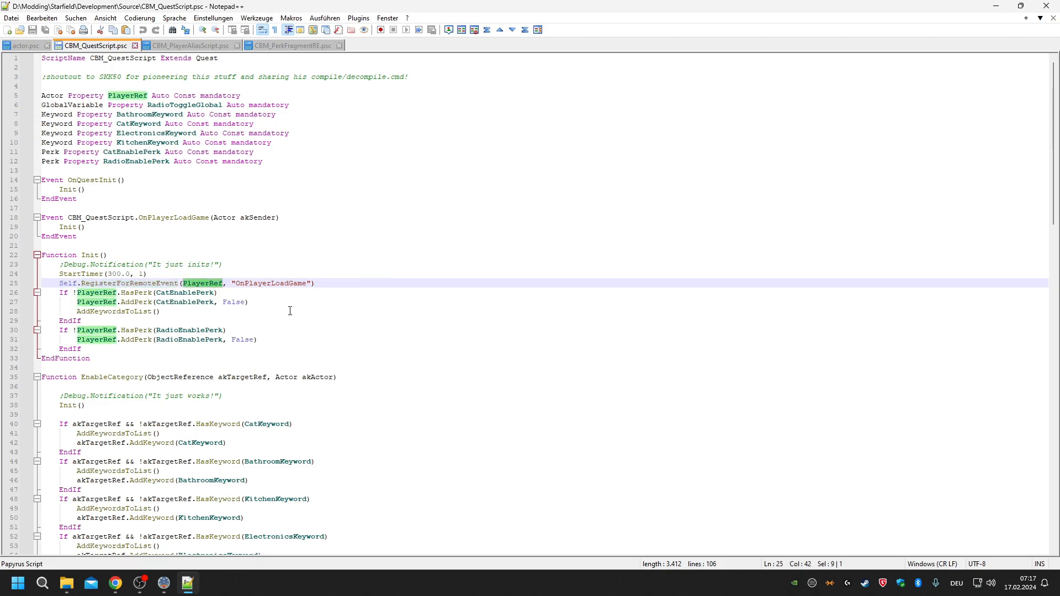
{"action": "double_click", "coordinate": [270, 283]}
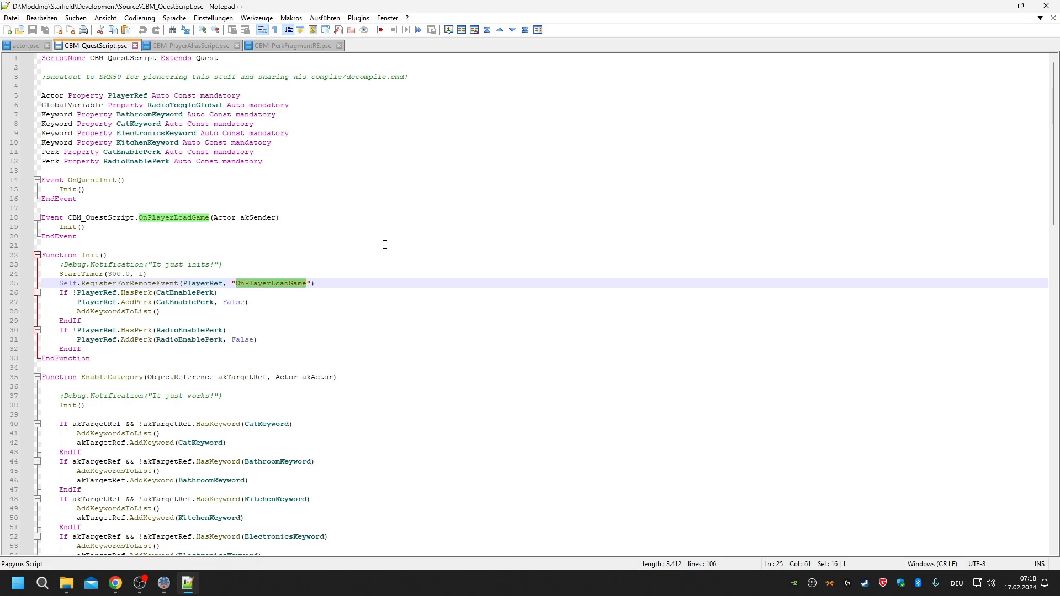
{"action": "left_click", "coordinate": [352, 300]}
{"action": "left_click_drag", "start_coordinate": [315, 284], "coordinate": [81, 282]}
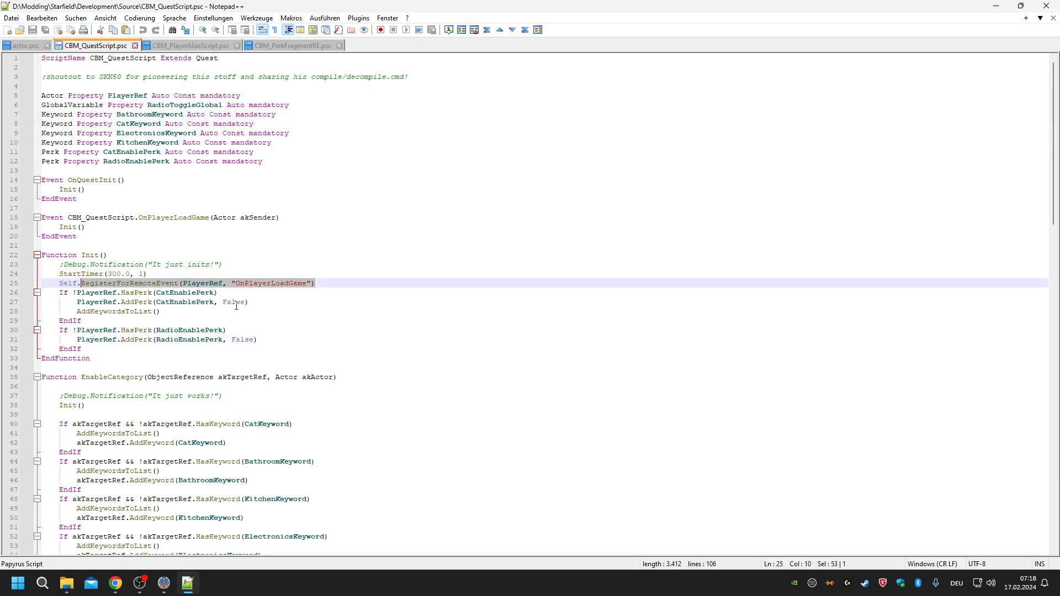
{"action": "double_click", "coordinate": [205, 59]}
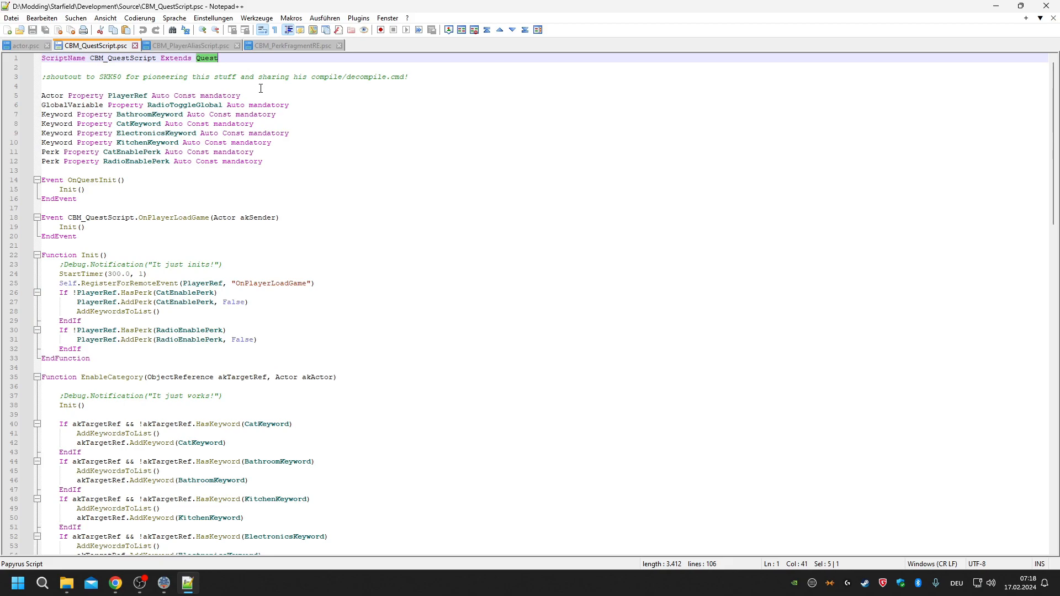
Search actor.psc for the event onplayerloadgame and close the search dialog.
{"action": "left_click", "coordinate": [28, 44]}
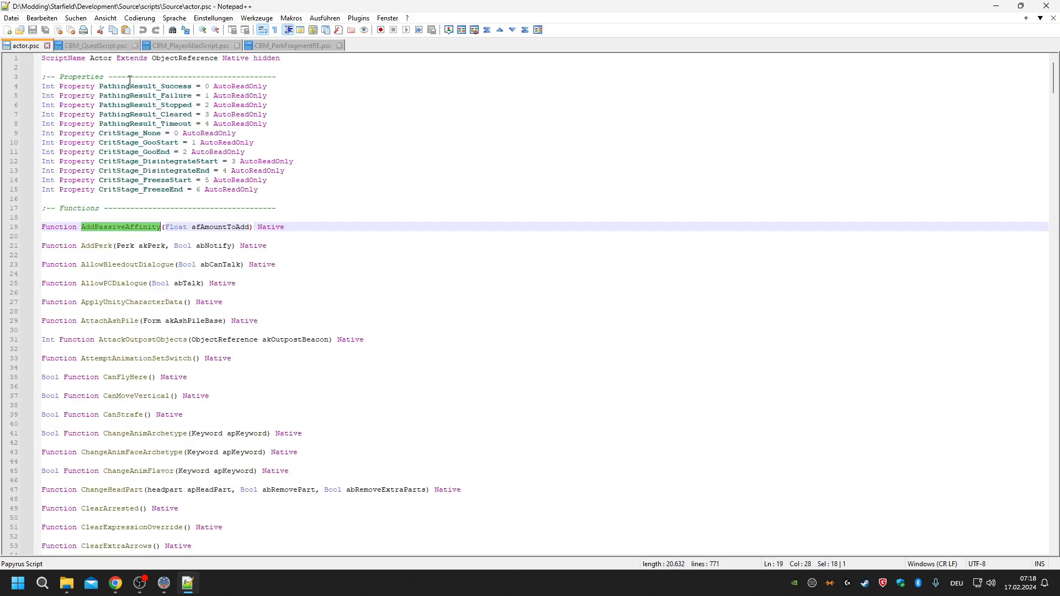
{"action": "scroll", "coordinate": [113, 231], "scroll_direction": "down", "scroll_amount": 20}
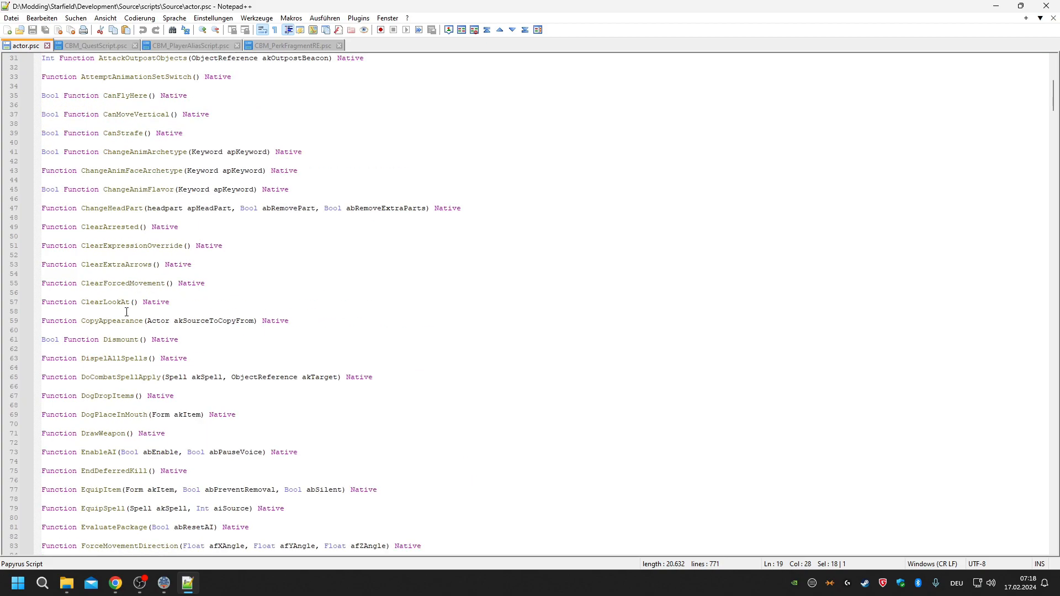
{"action": "scroll", "coordinate": [112, 320], "scroll_direction": "down", "scroll_amount": 20}
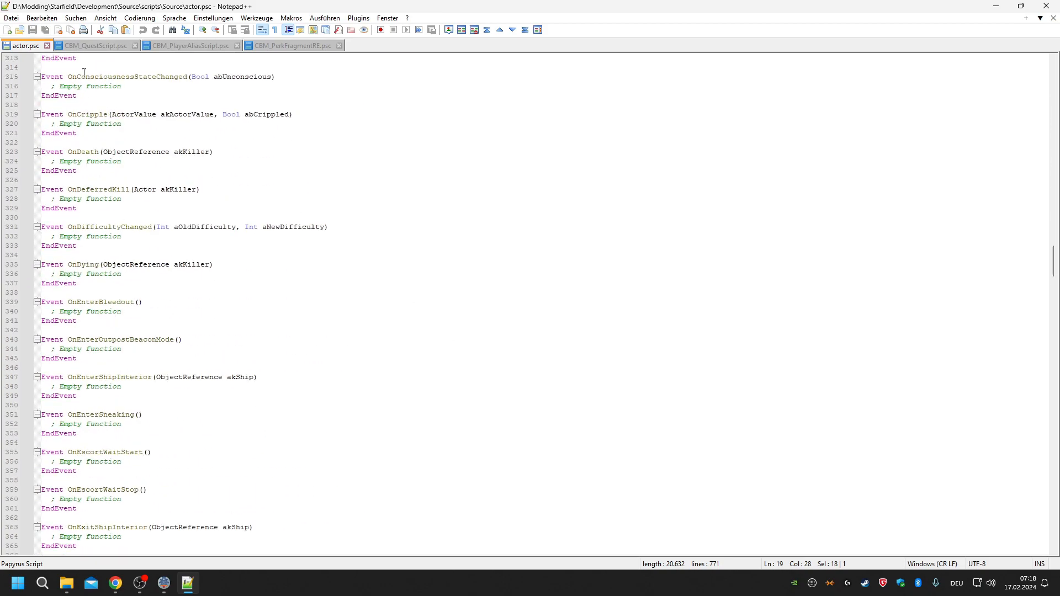
{"action": "double_click", "coordinate": [104, 236]}
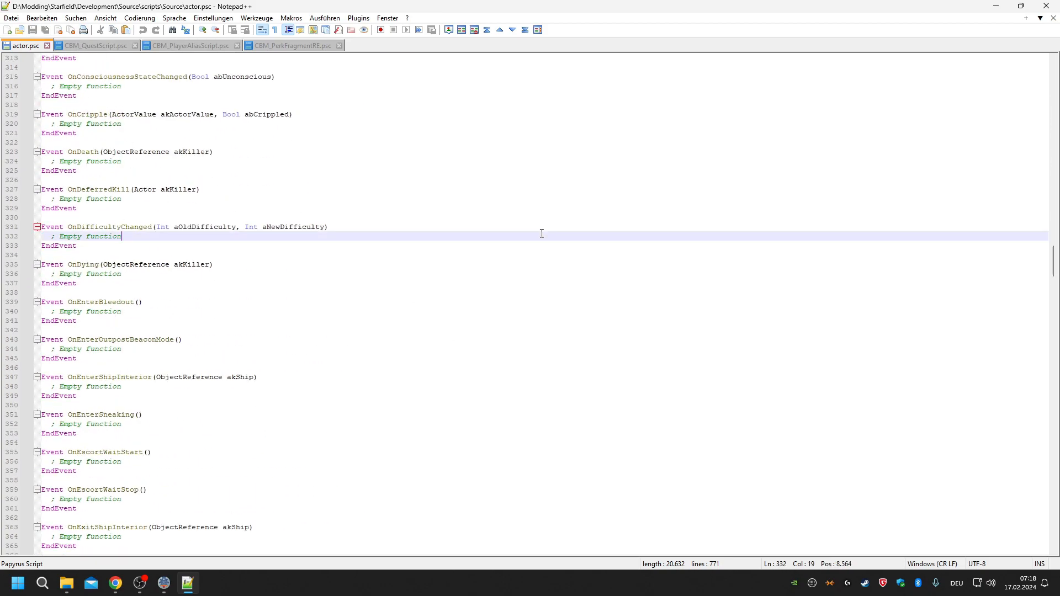
{"action": "key", "text": "ctrl+f"}
{"action": "type", "text": "onplayerloadgame"}
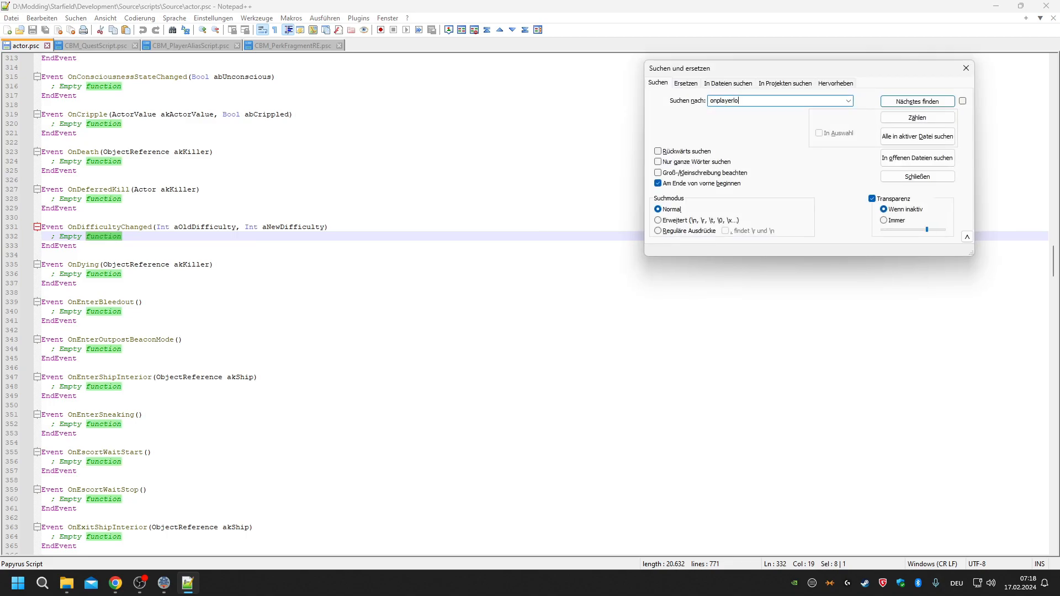
{"action": "key", "text": "Return"}
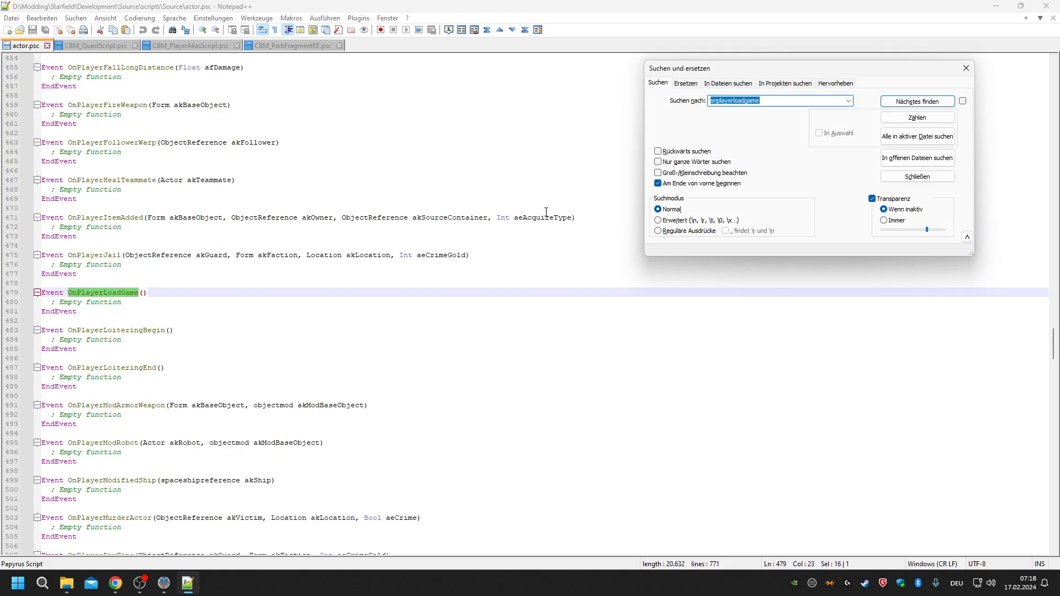
{"action": "key", "text": "Escape"}
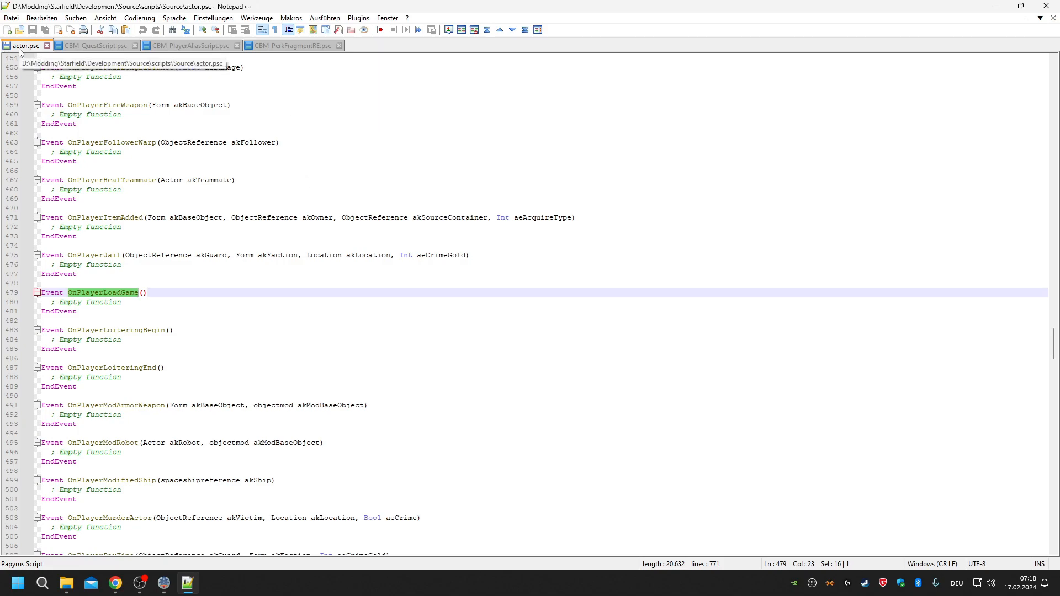
Return to CBM_QuestScript.psc and highlight RegisterForRemoteEvent and its OnPlayerLoadGame argument in the Init function.
{"action": "left_click", "coordinate": [86, 47]}
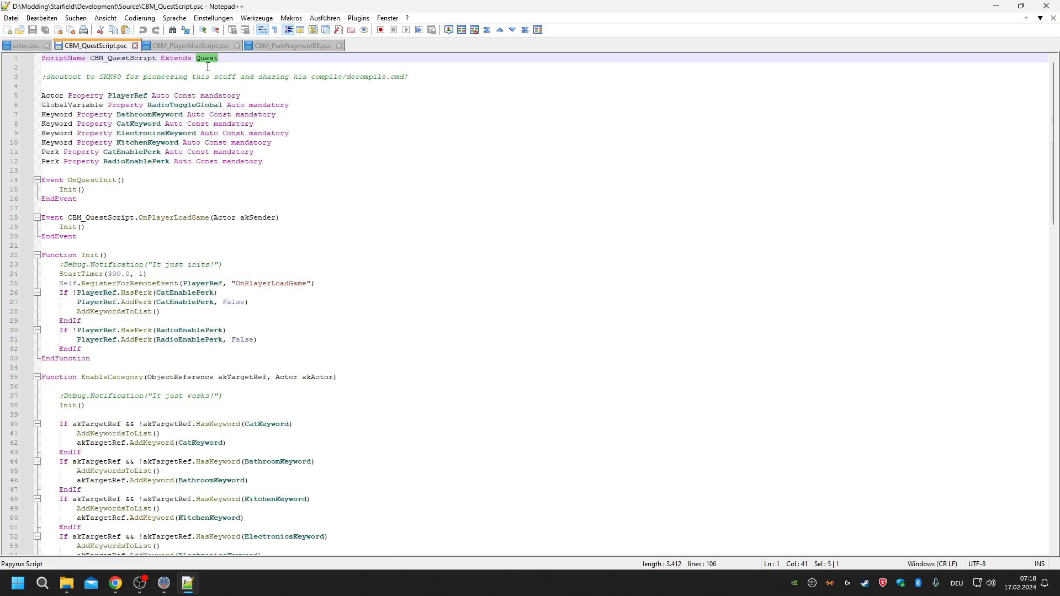
{"action": "scroll", "coordinate": [192, 292], "scroll_direction": "down", "scroll_amount": 1}
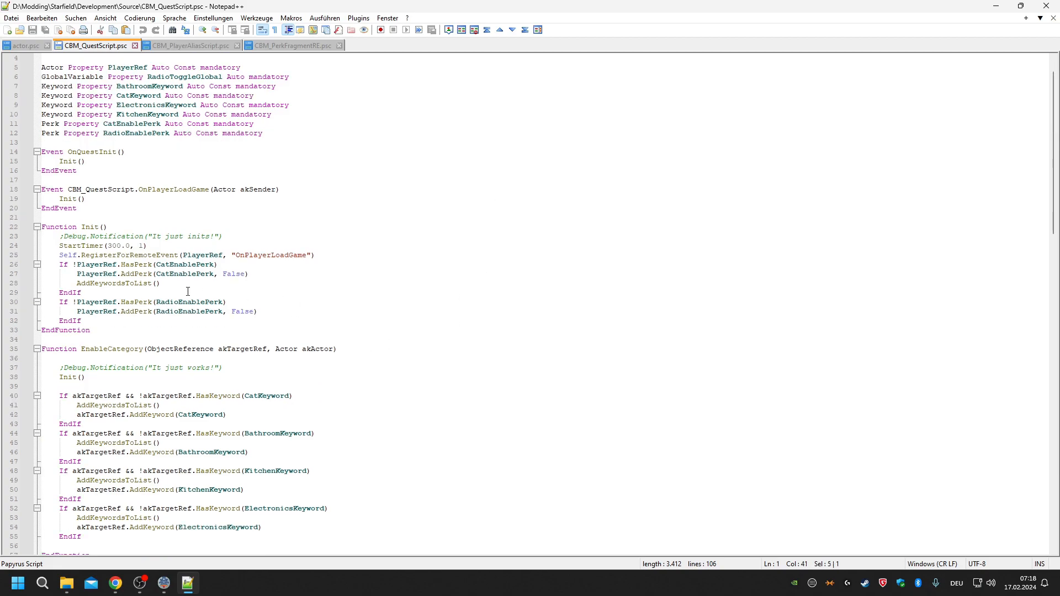
{"action": "double_click", "coordinate": [117, 256]}
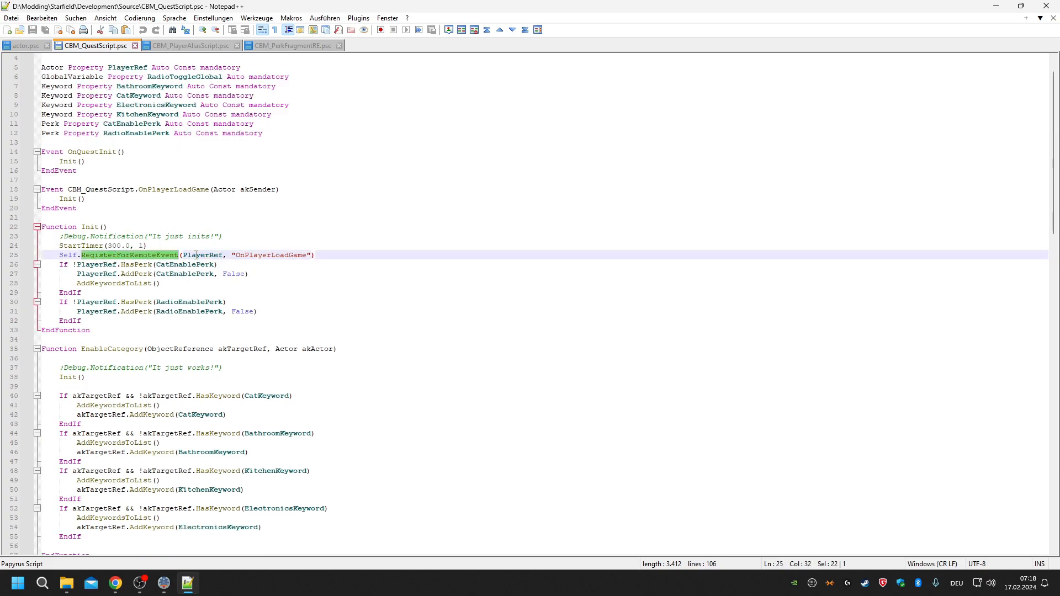
{"action": "double_click", "coordinate": [255, 255]}
Check the OnPlayerLoadGame event in actor.psc, then highlight the PlayerRef argument of the registration call in CBM_QuestScript.psc.
{"action": "left_click", "coordinate": [27, 46]}
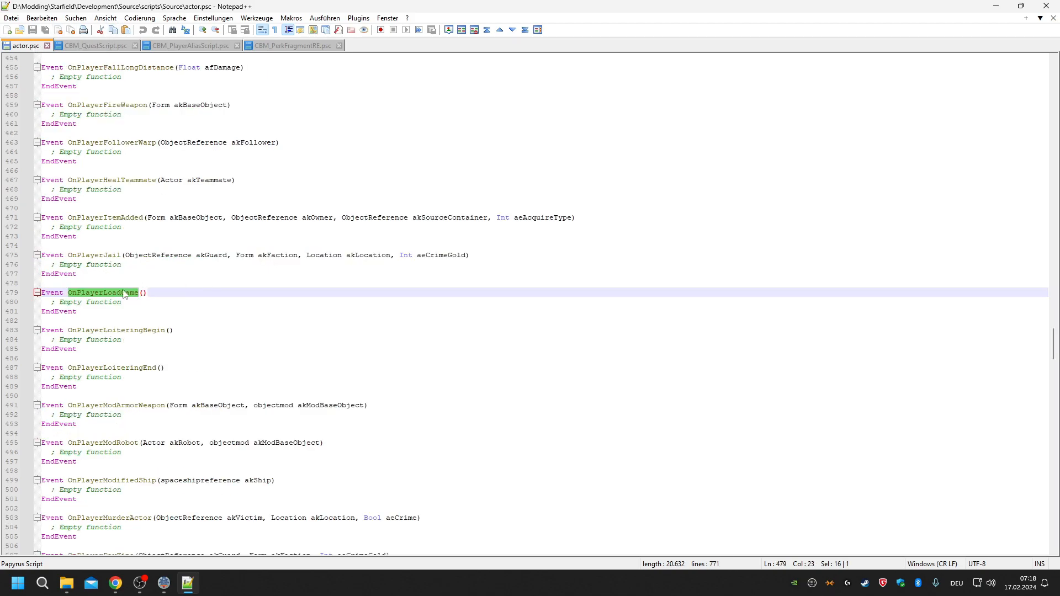
{"action": "left_click", "coordinate": [123, 47]}
{"action": "key", "text": "Down"}
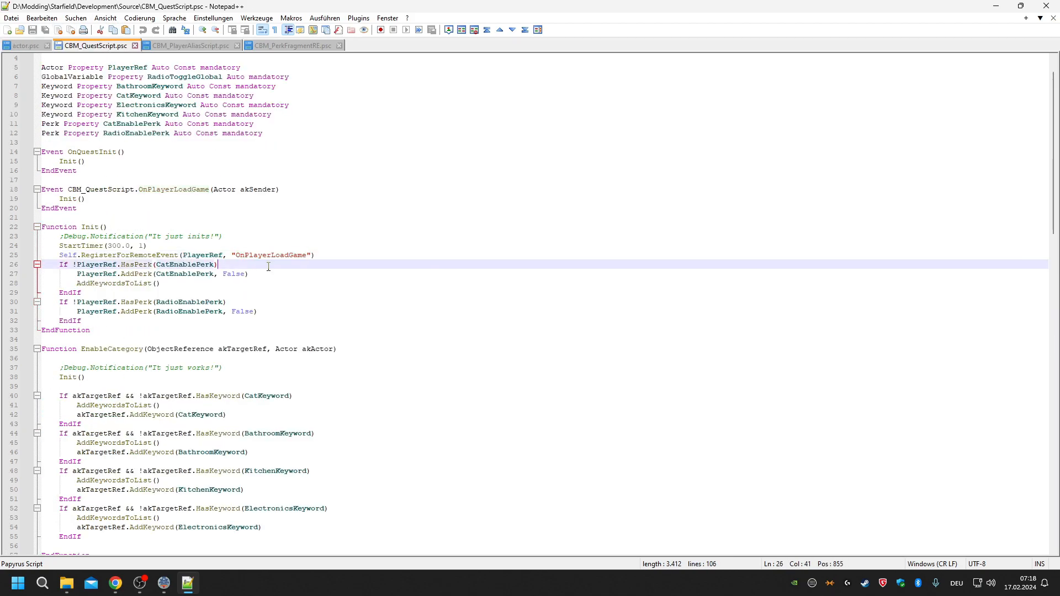
{"action": "double_click", "coordinate": [200, 255]}
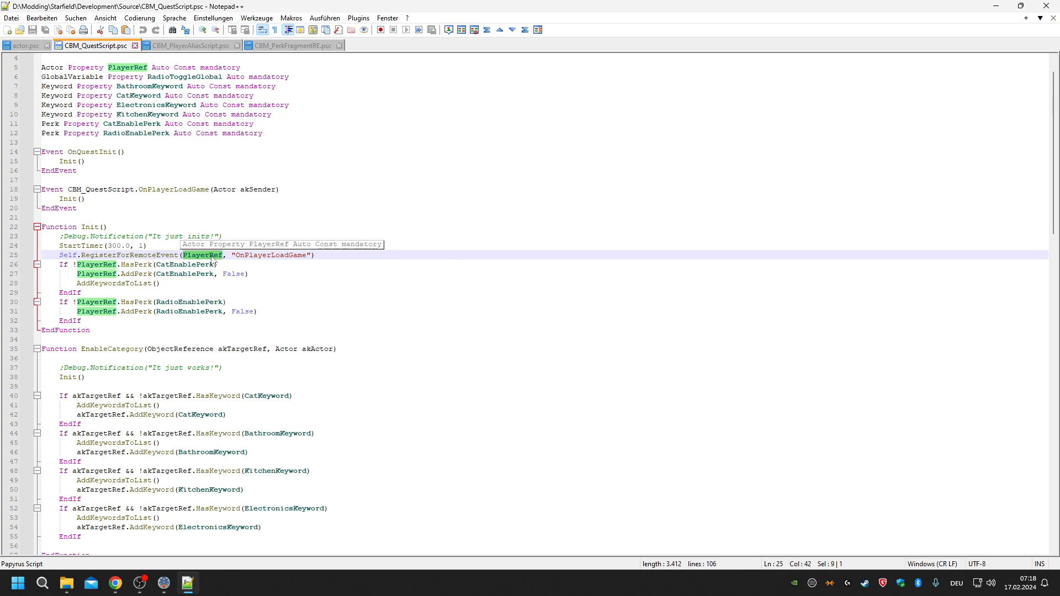
Review the events around OnPlayerLoadGame in actor.psc, then return to CBM_QuestScript.psc and inspect the declaration of PlayerRef.
{"action": "left_click", "coordinate": [24, 46]}
{"action": "left_click", "coordinate": [77, 47]}
{"action": "left_click", "coordinate": [25, 45]}
{"action": "scroll", "coordinate": [303, 317], "scroll_direction": "up", "scroll_amount": 6}
{"action": "scroll", "coordinate": [289, 311], "scroll_direction": "down", "scroll_amount": 3}
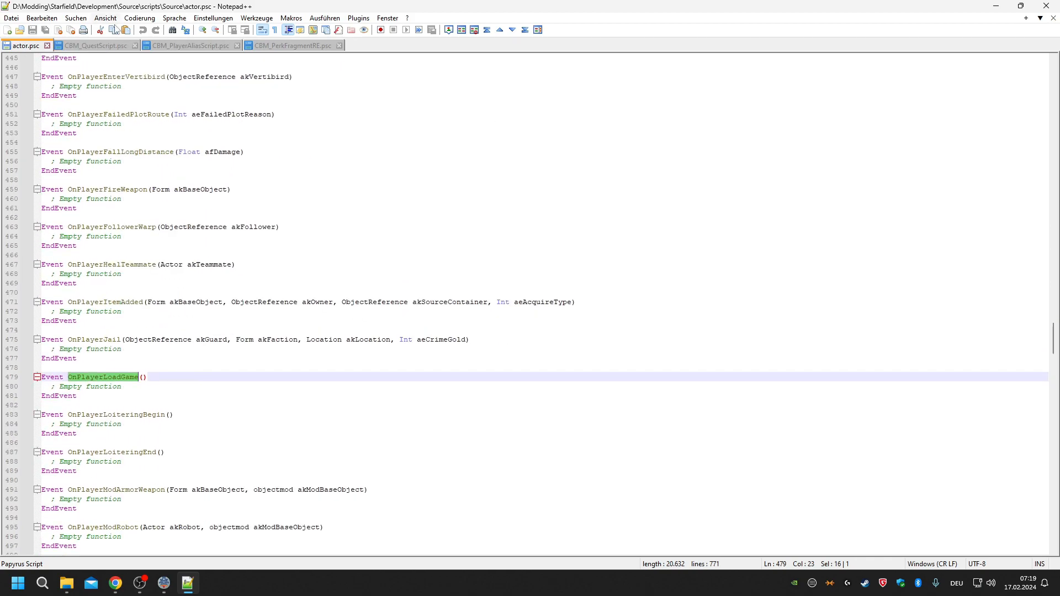
{"action": "left_click", "coordinate": [105, 48]}
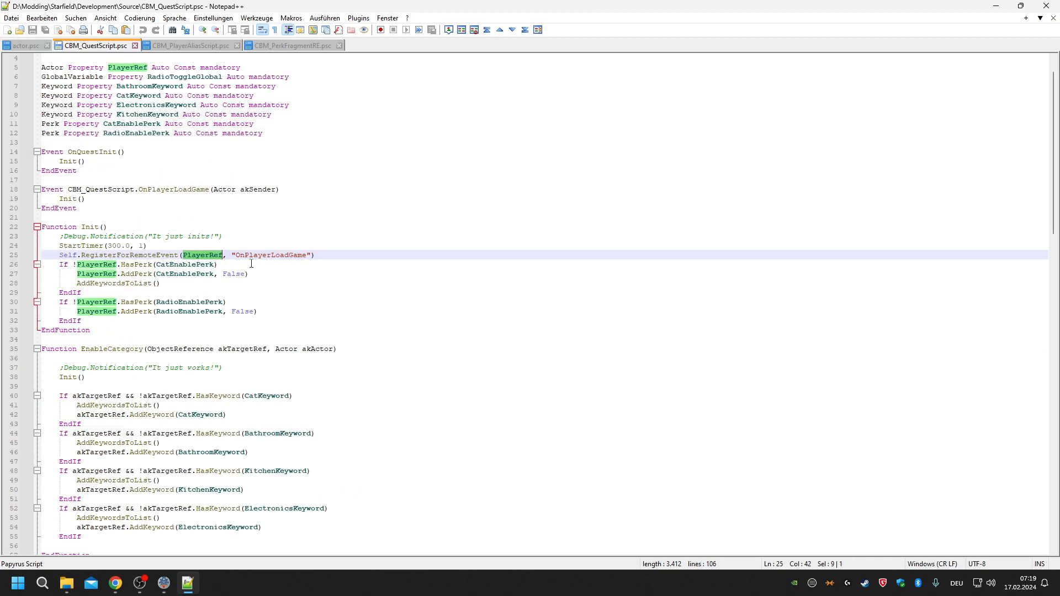
{"action": "double_click", "coordinate": [204, 255]}
{"action": "mouse_move", "coordinate": [209, 256]}
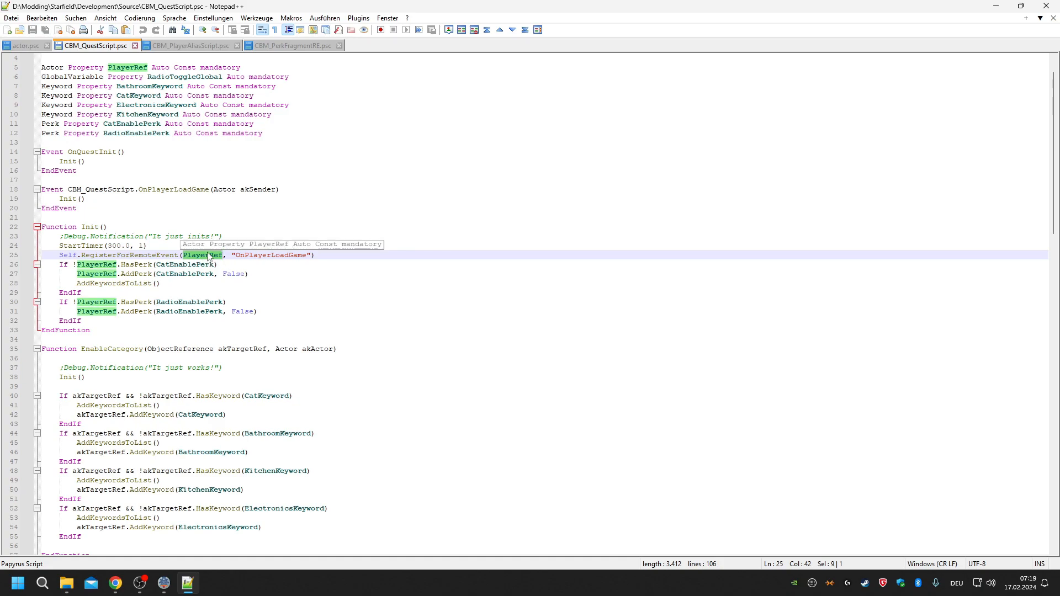
Switch to the browser to show the Episode 7 scripting video on YouTube, then return to Notepad++ and view CBM_PerkFragmentRE.psc.
{"action": "key", "text": "alt+Tab"}
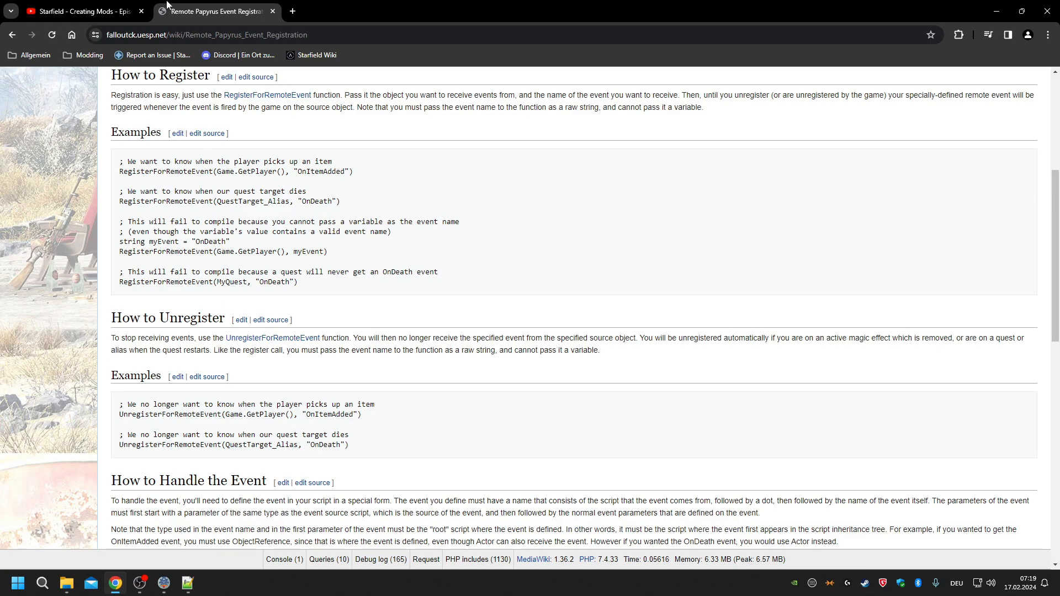
{"action": "left_click", "coordinate": [81, 12]}
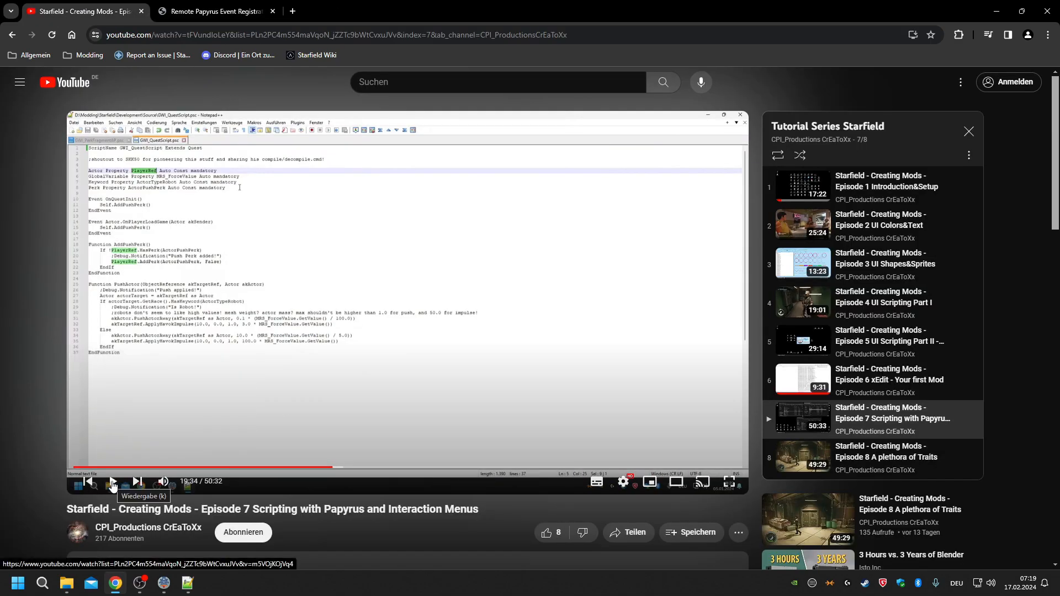
{"action": "left_click", "coordinate": [113, 482]}
{"action": "left_click", "coordinate": [188, 583]}
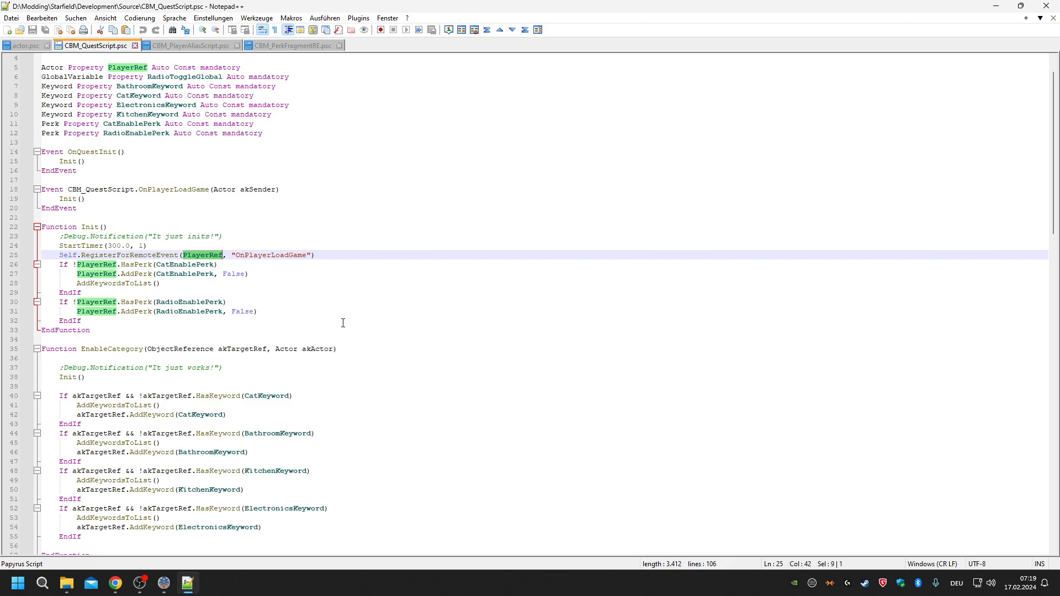
{"action": "left_click", "coordinate": [276, 44]}
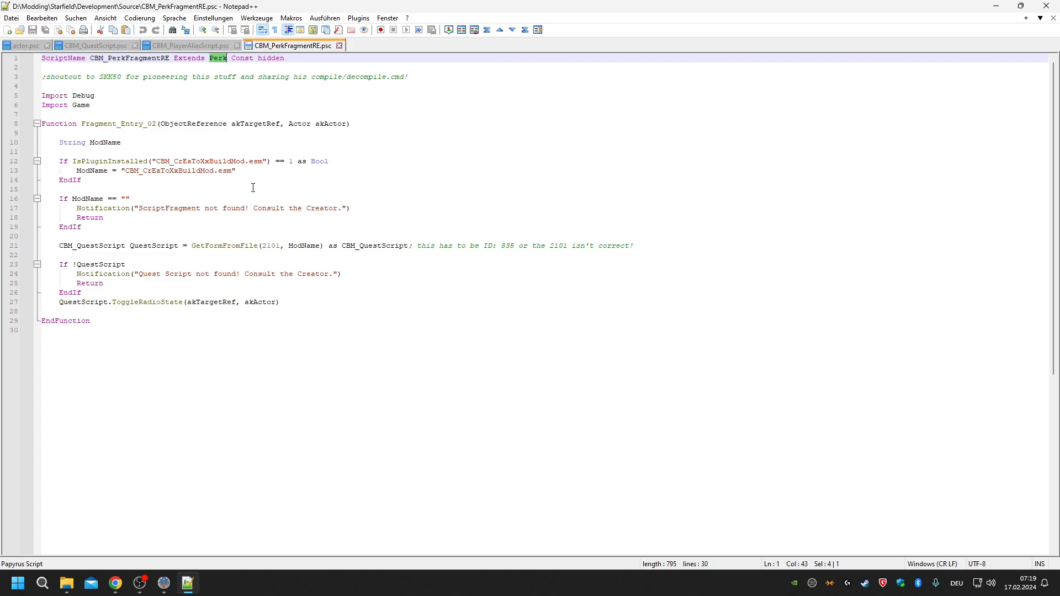
Switch to SF1Edit, expand Starfield.esm and browse its record categories to list the Spell records.
{"action": "left_click", "coordinate": [163, 583]}
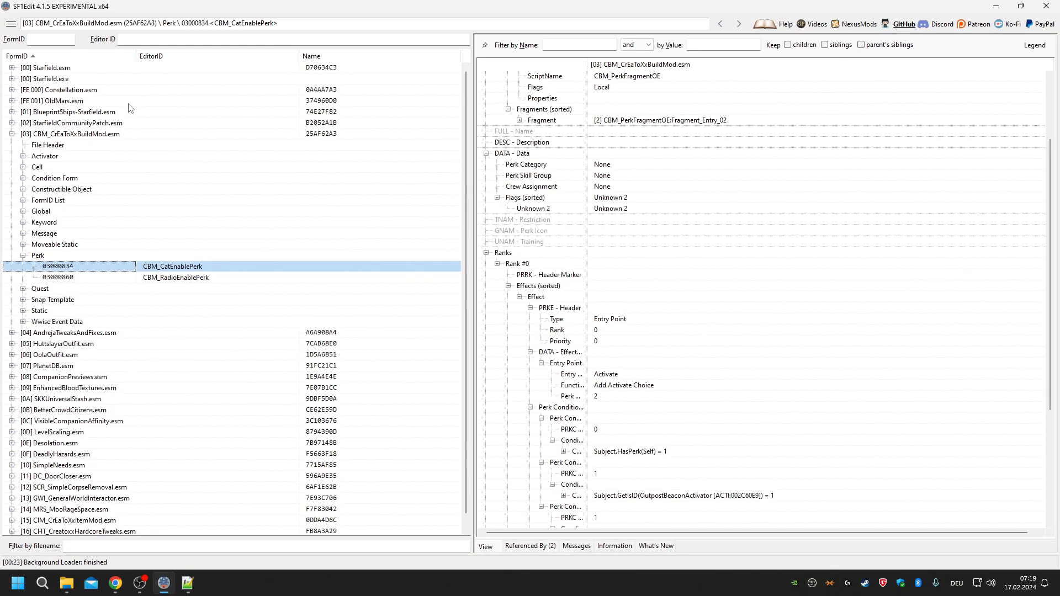
{"action": "left_click", "coordinate": [12, 67]}
{"action": "scroll", "coordinate": [52, 216], "scroll_direction": "down", "scroll_amount": 13}
{"action": "scroll", "coordinate": [57, 231], "scroll_direction": "down", "scroll_amount": 20}
{"action": "scroll", "coordinate": [33, 198], "scroll_direction": "up", "scroll_amount": 1}
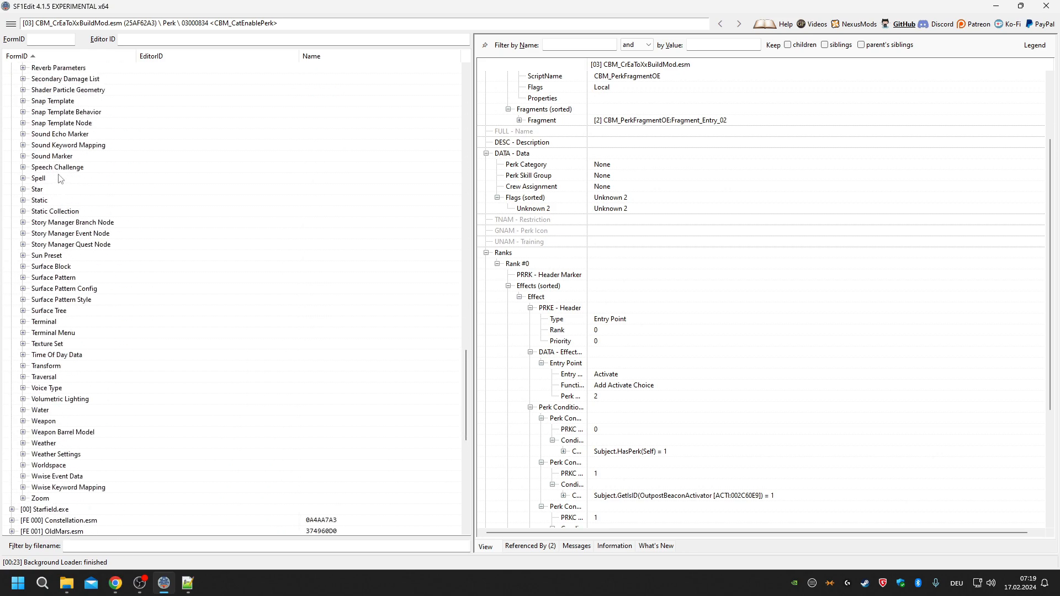
{"action": "left_click", "coordinate": [23, 179]}
{"action": "scroll", "coordinate": [138, 176], "scroll_direction": "up", "scroll_amount": 7}
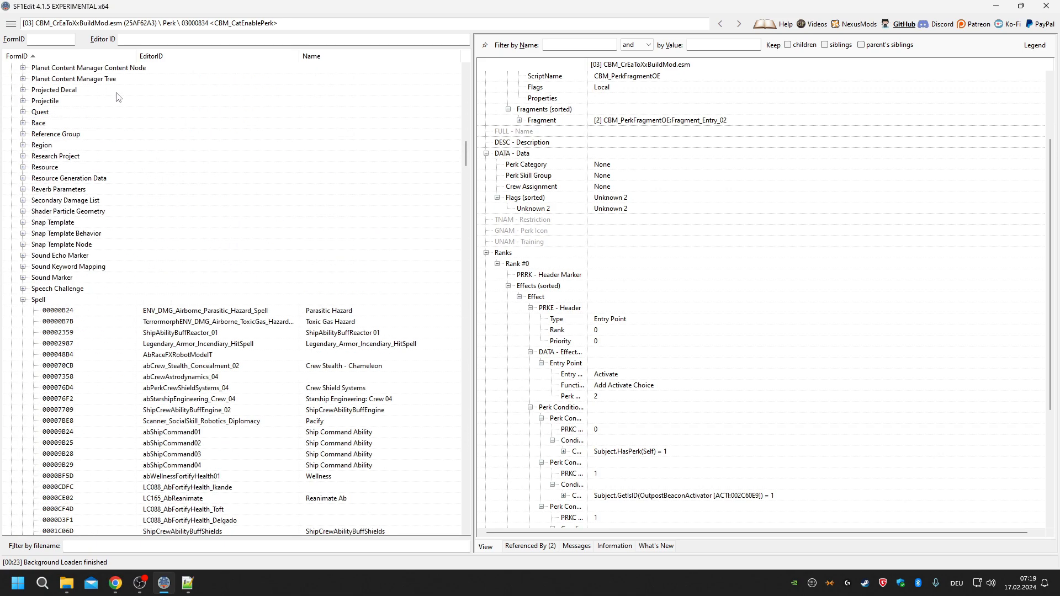
{"action": "scroll", "coordinate": [177, 190], "scroll_direction": "up", "scroll_amount": 9}
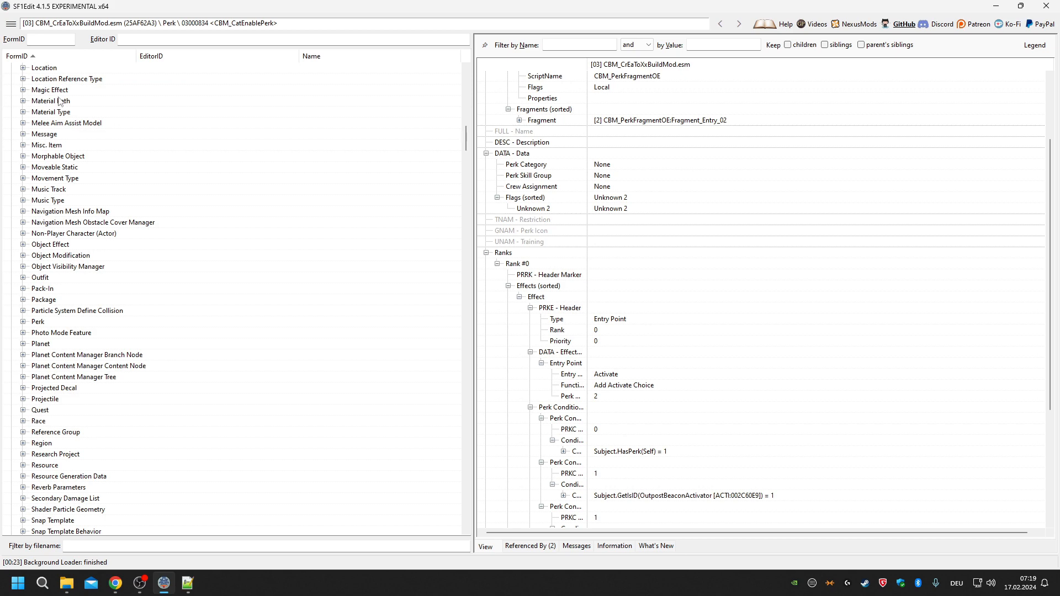
{"action": "scroll", "coordinate": [61, 98], "scroll_direction": "down", "scroll_amount": 10}
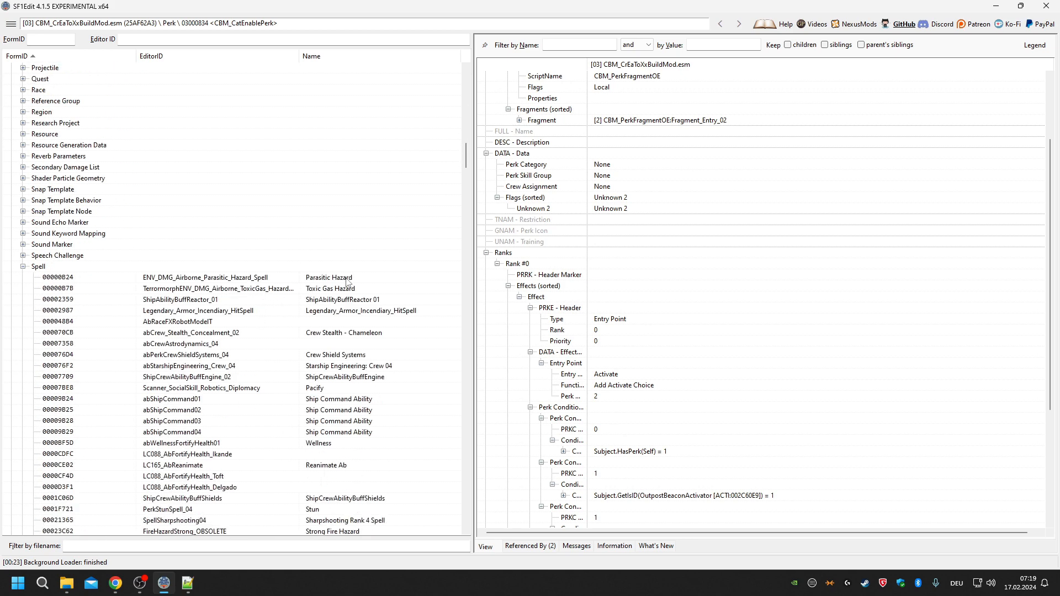
{"action": "scroll", "coordinate": [264, 300], "scroll_direction": "down", "scroll_amount": 3}
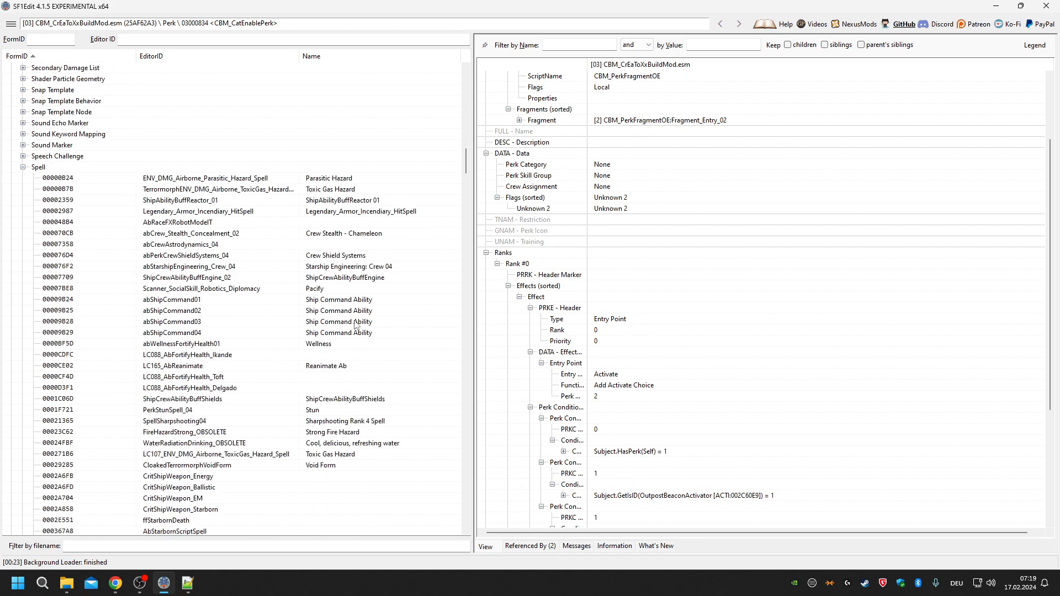
Open the ENV_DMG_Airborne_Parasitic_Hazard_Spell record and review its spell data and effects.
{"action": "left_click", "coordinate": [338, 181]}
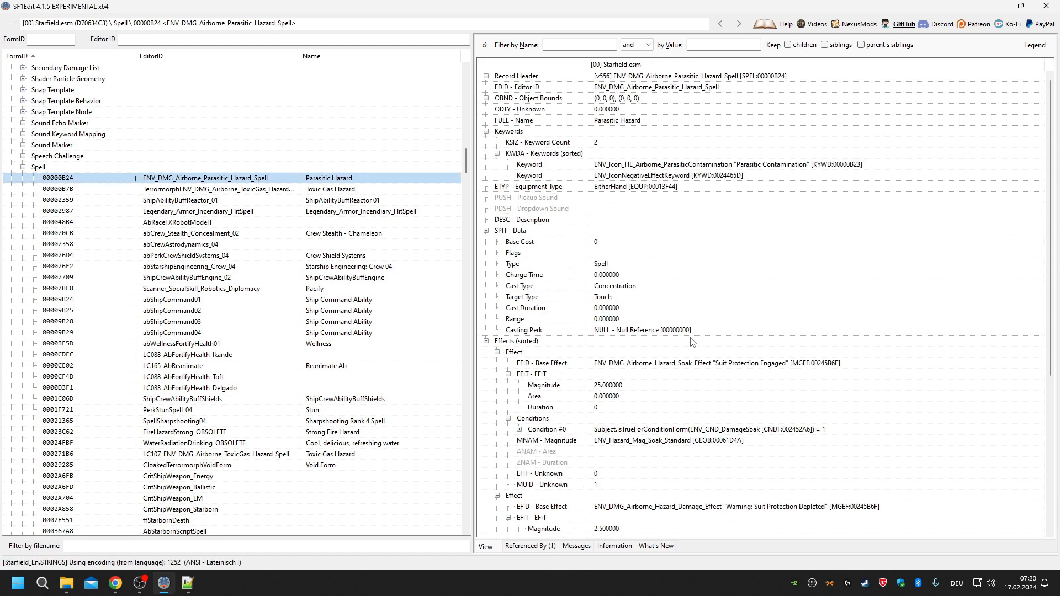
{"action": "scroll", "coordinate": [704, 348], "scroll_direction": "down", "scroll_amount": 4}
{"action": "scroll", "coordinate": [703, 349], "scroll_direction": "down", "scroll_amount": 3}
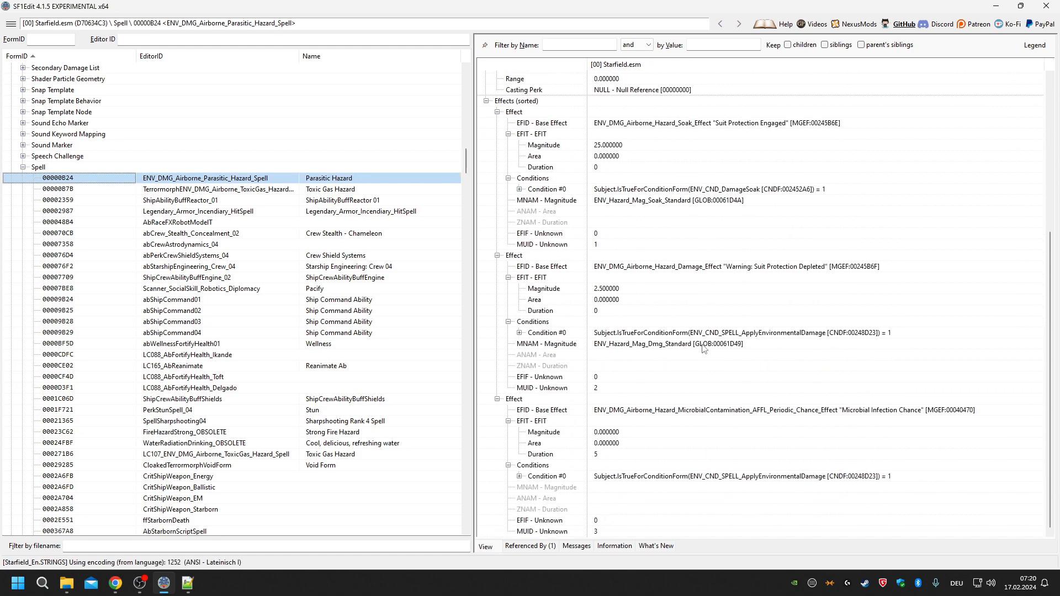
{"action": "scroll", "coordinate": [704, 349], "scroll_direction": "up", "scroll_amount": 7}
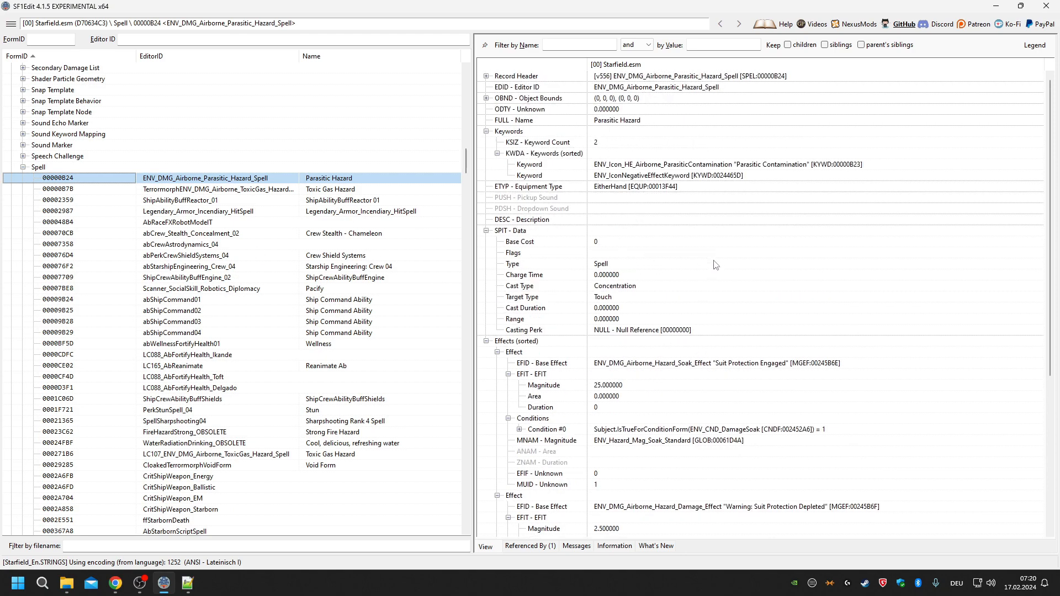
{"action": "scroll", "coordinate": [690, 264], "scroll_direction": "down", "scroll_amount": 2}
{"action": "scroll", "coordinate": [689, 263], "scroll_direction": "up", "scroll_amount": 2}
Expand the Magic Effect category of Starfield.esm and examine the UMON record's effect data and archetype.
{"action": "scroll", "coordinate": [196, 277], "scroll_direction": "up", "scroll_amount": 7}
{"action": "scroll", "coordinate": [196, 278], "scroll_direction": "up", "scroll_amount": 8}
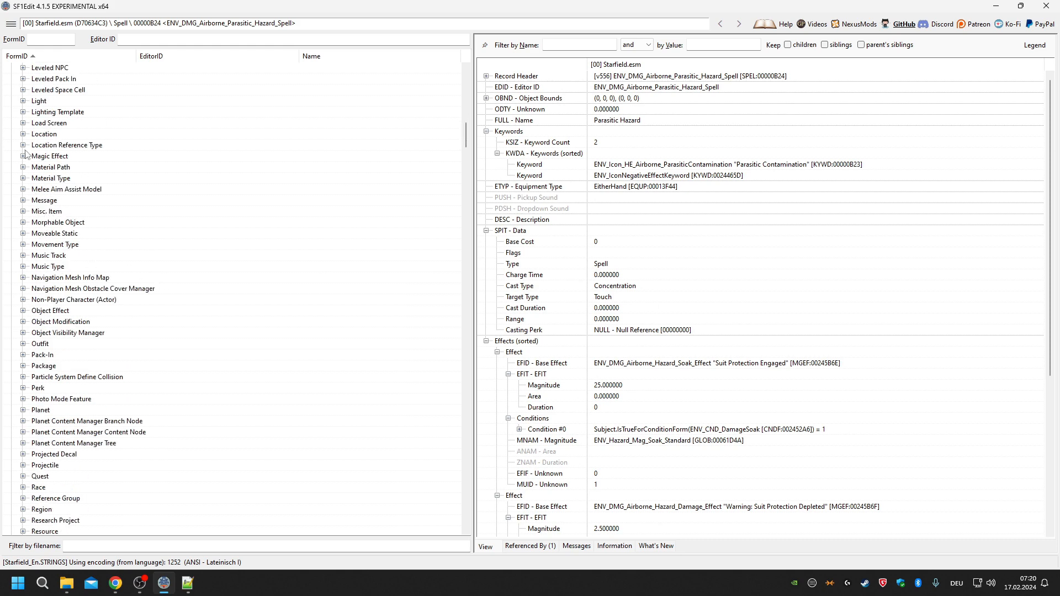
{"action": "left_click", "coordinate": [24, 146]}
{"action": "left_click", "coordinate": [23, 68]}
{"action": "left_click", "coordinate": [24, 79]}
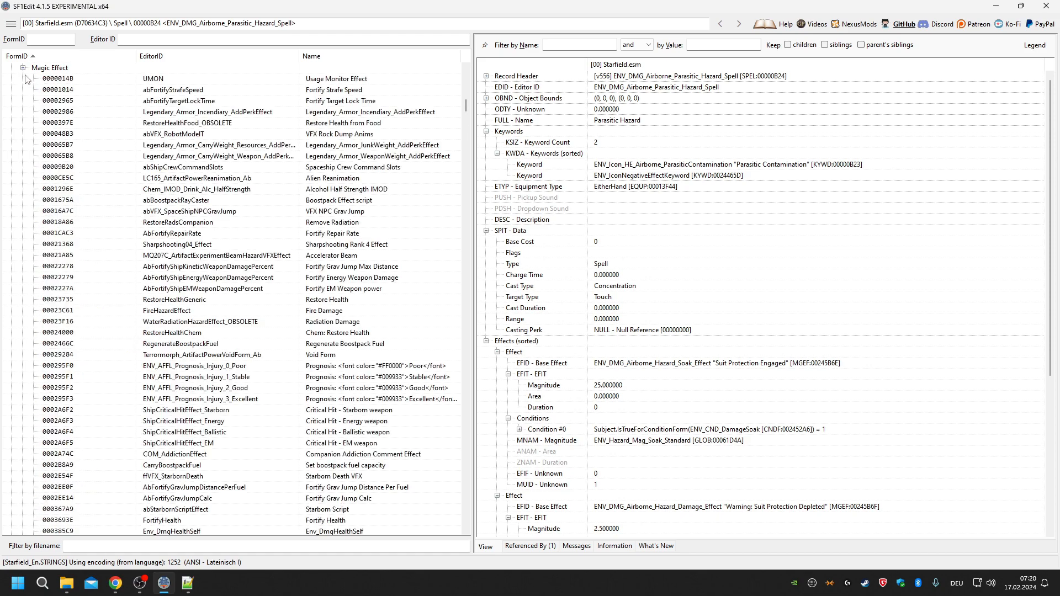
{"action": "scroll", "coordinate": [266, 112], "scroll_direction": "up", "scroll_amount": 1}
{"action": "left_click", "coordinate": [355, 112]}
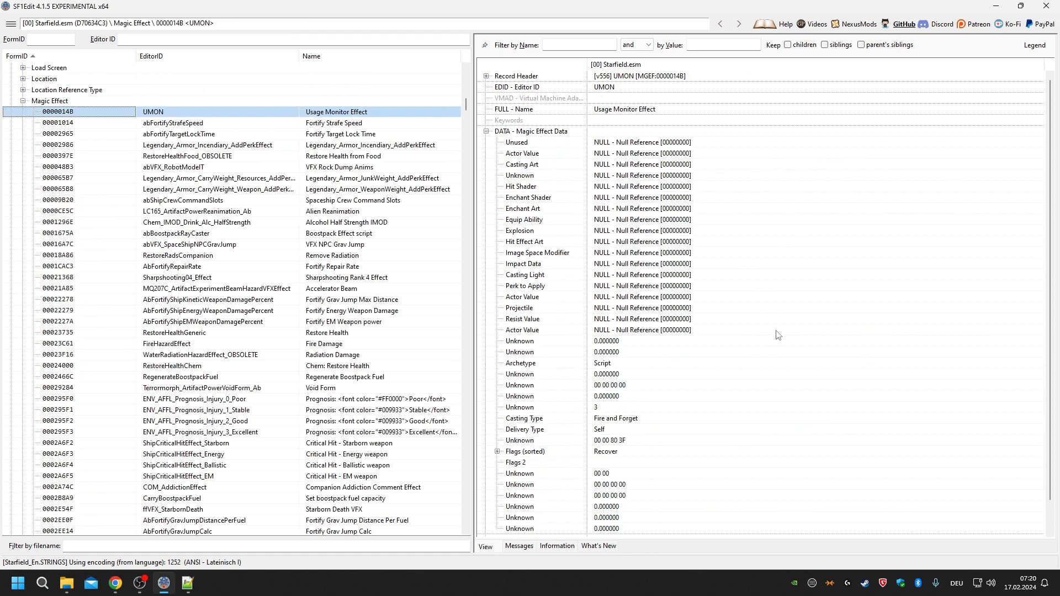
{"action": "scroll", "coordinate": [540, 192], "scroll_direction": "down", "scroll_amount": 1}
{"action": "scroll", "coordinate": [681, 435], "scroll_direction": "up", "scroll_amount": 1}
{"action": "scroll", "coordinate": [687, 408], "scroll_direction": "down", "scroll_amount": 1}
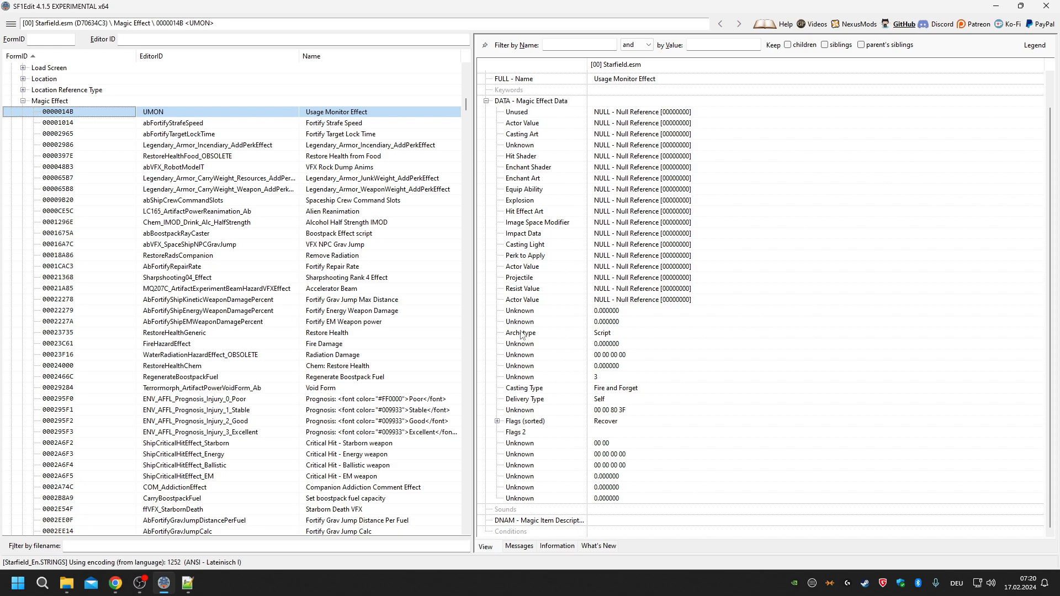
Collapse the Magic Effect category and return to ENV_DMG_Airborne_Parasitic_Hazard_Spell to examine its base effects and conditions.
{"action": "scroll", "coordinate": [288, 282], "scroll_direction": "down", "scroll_amount": 4}
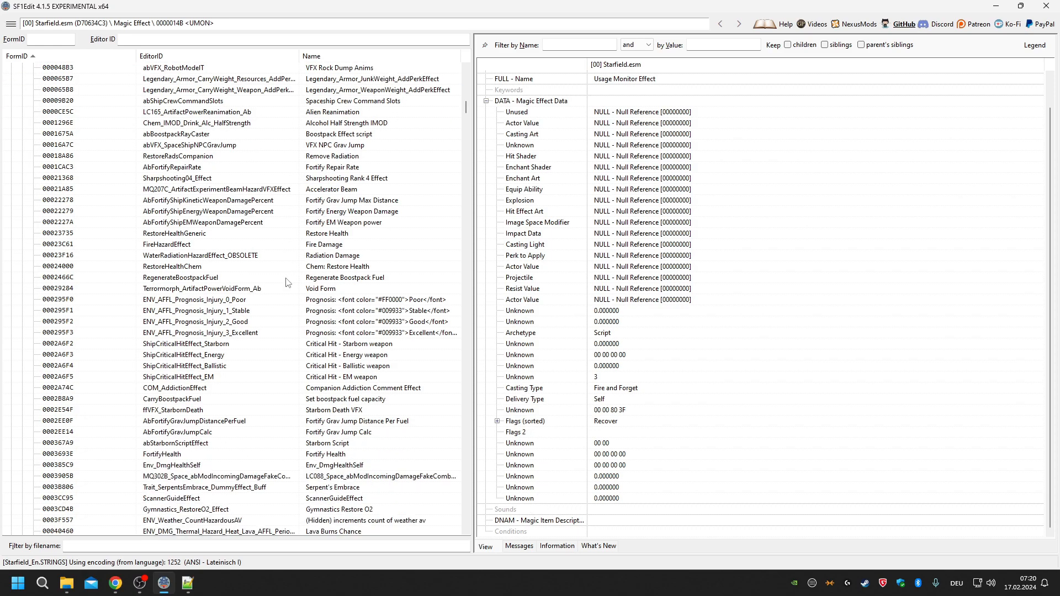
{"action": "scroll", "coordinate": [158, 98], "scroll_direction": "up", "scroll_amount": 5}
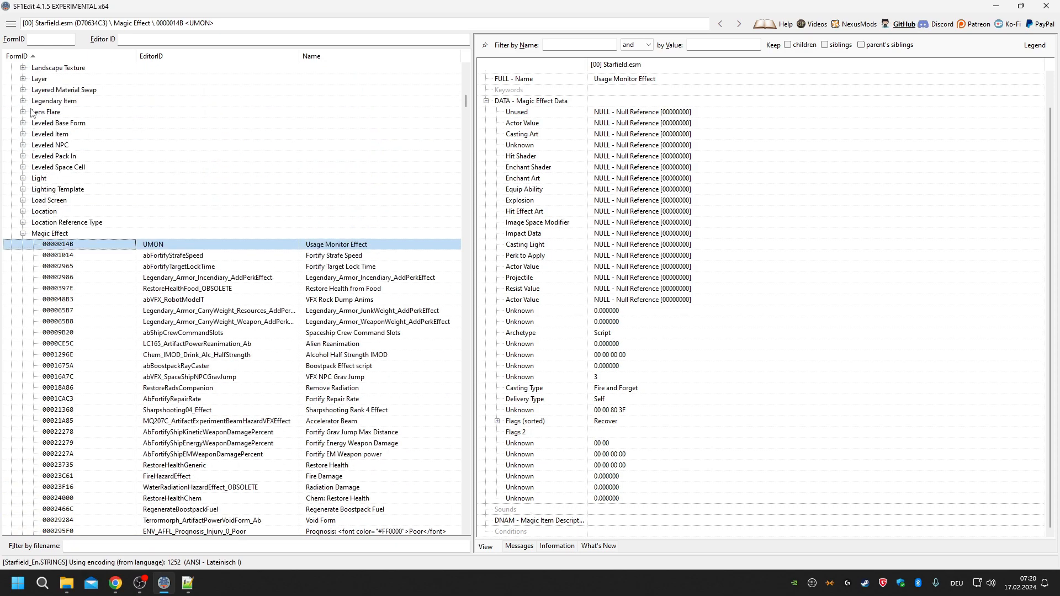
{"action": "left_click", "coordinate": [23, 237]}
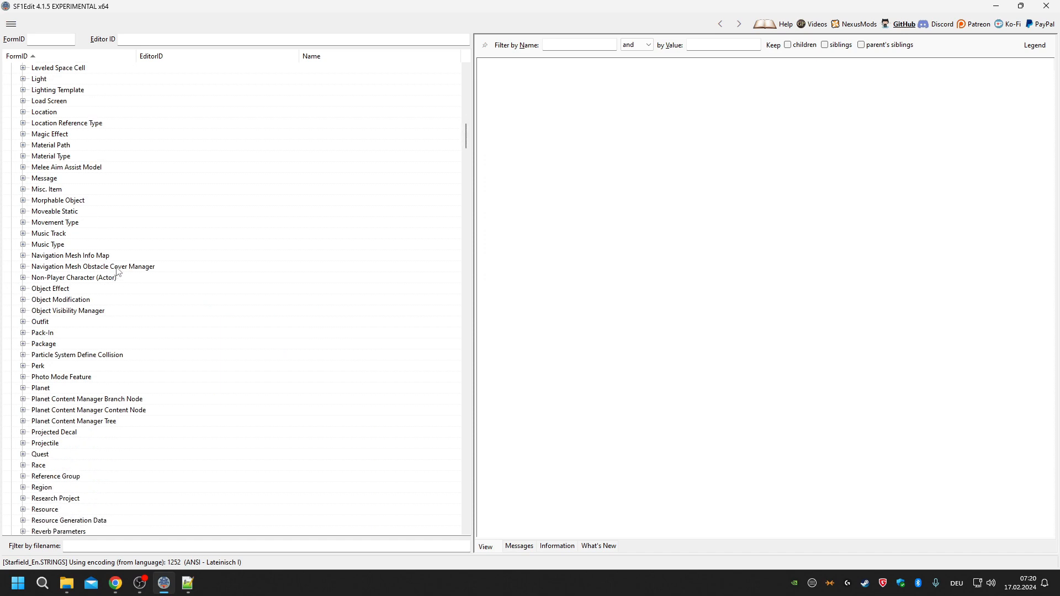
{"action": "scroll", "coordinate": [106, 276], "scroll_direction": "down", "scroll_amount": 9}
{"action": "left_click", "coordinate": [338, 357]}
{"action": "scroll", "coordinate": [730, 321], "scroll_direction": "down", "scroll_amount": 3}
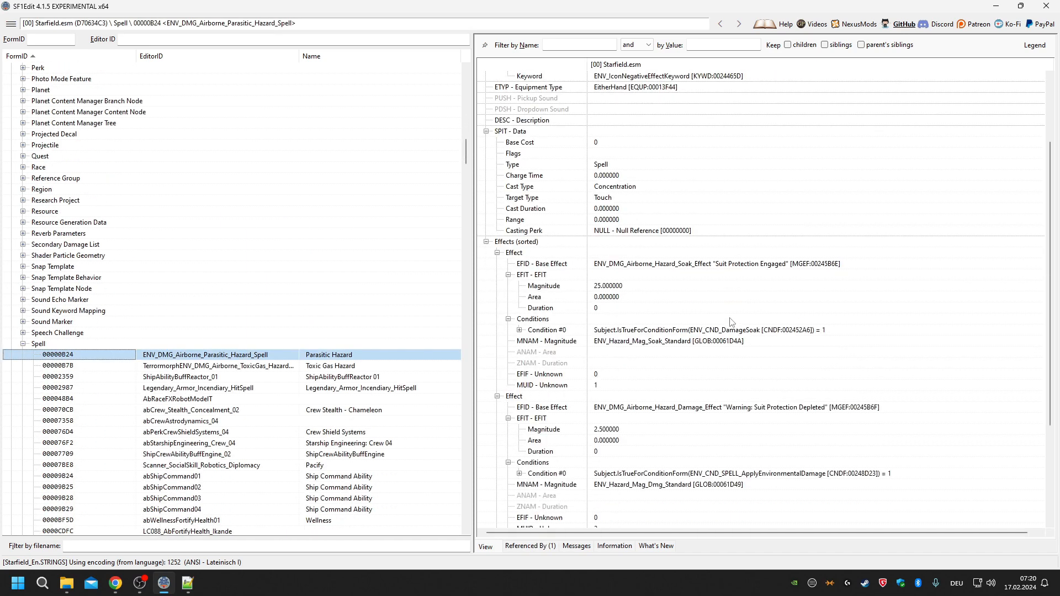
{"action": "scroll", "coordinate": [730, 321], "scroll_direction": "down", "scroll_amount": 2}
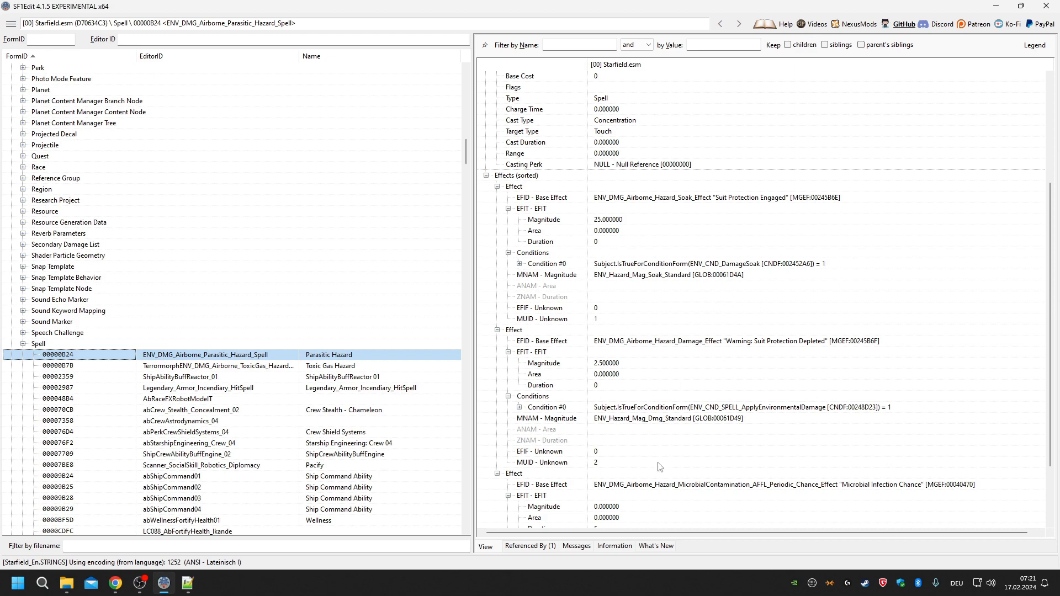
{"action": "scroll", "coordinate": [655, 460], "scroll_direction": "down", "scroll_amount": 3}
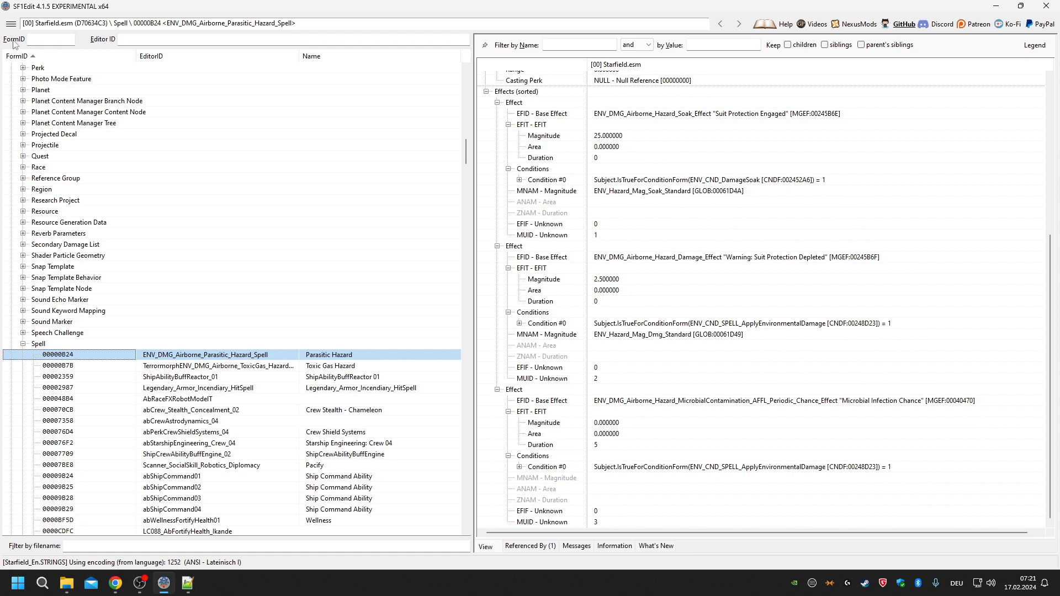
Collapse Starfield.esm and open CBM_CatEnablePerk in CBM_CrEaToXxBuildMod.esm to inspect its HasPerk condition.
{"action": "left_click_drag", "start_coordinate": [470, 157], "coordinate": [469, 88]}
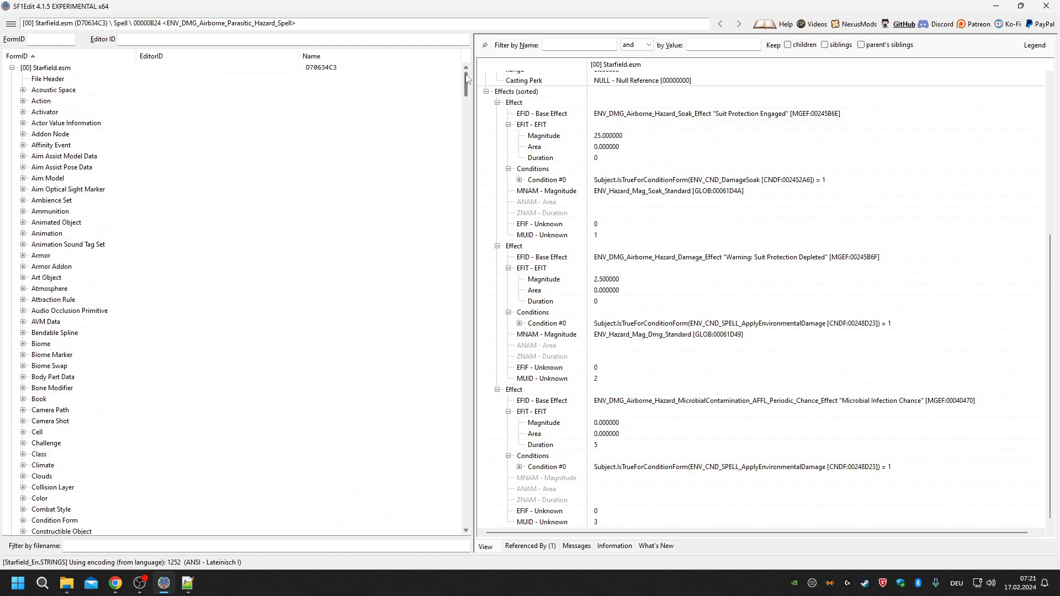
{"action": "left_click", "coordinate": [12, 68]}
{"action": "left_click", "coordinate": [183, 268]}
{"action": "scroll", "coordinate": [899, 364], "scroll_direction": "down", "scroll_amount": 7}
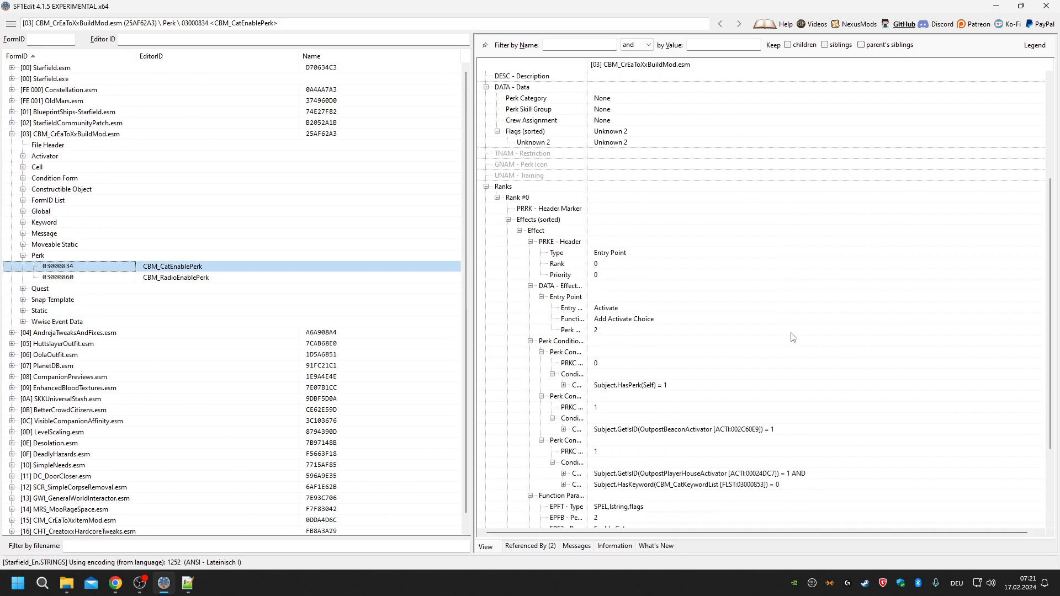
{"action": "scroll", "coordinate": [640, 351], "scroll_direction": "down", "scroll_amount": 2}
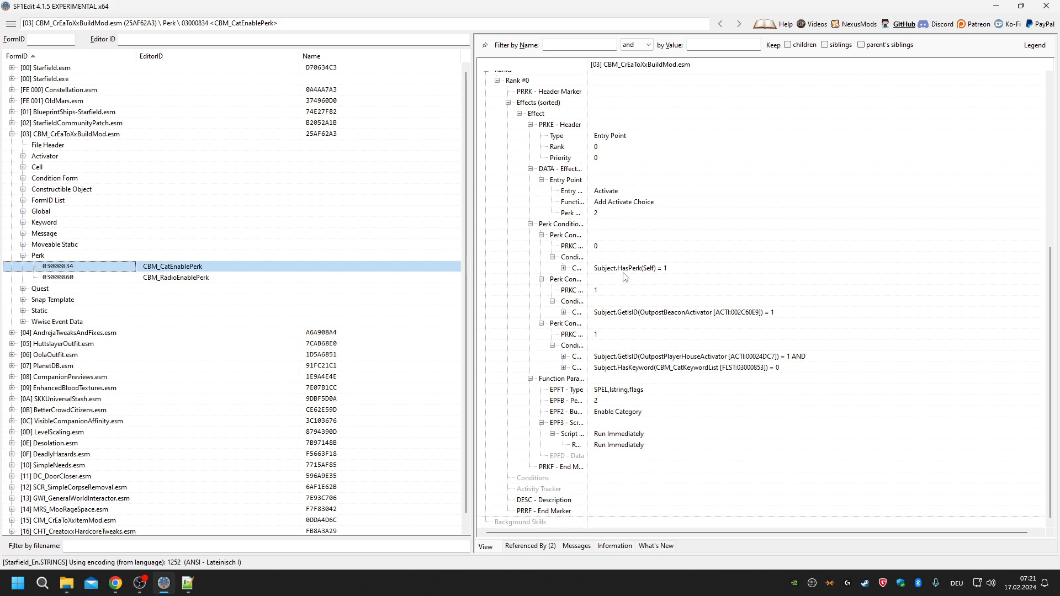
{"action": "left_click", "coordinate": [563, 268]}
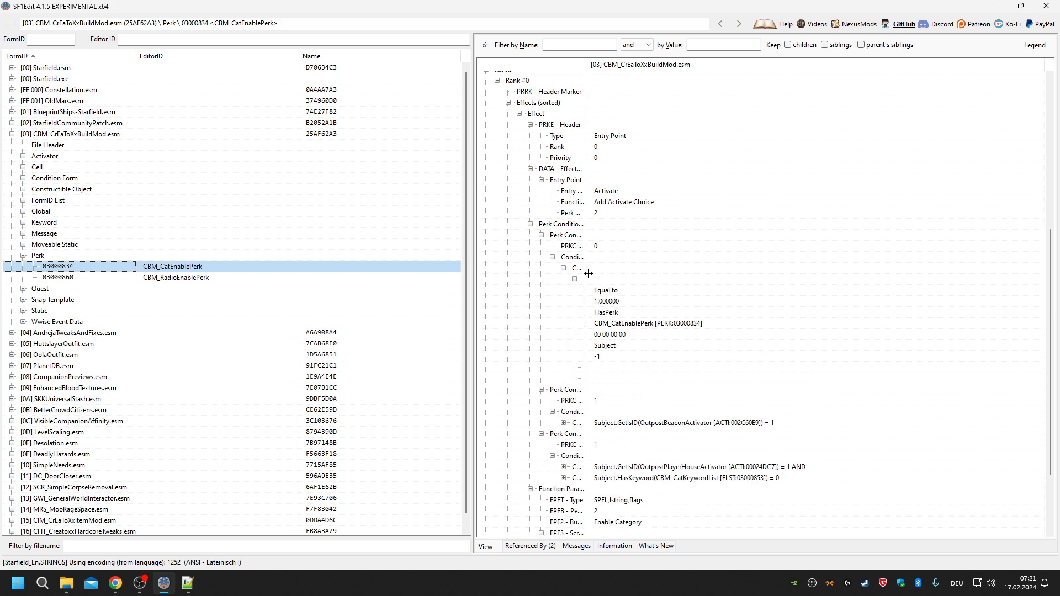
{"action": "left_click", "coordinate": [552, 258]}
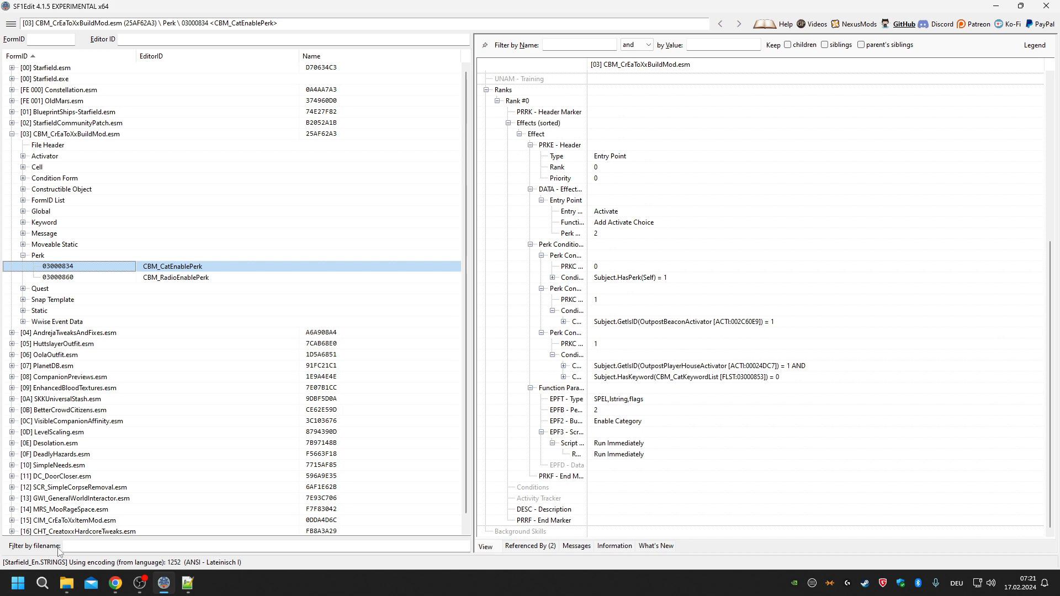
Switch to Notepad++ and review CBM_QuestScript.psc and CBM_PlayerAliasScript.psc, ending on CBM_QuestScript.psc.
{"action": "left_click", "coordinate": [190, 584]}
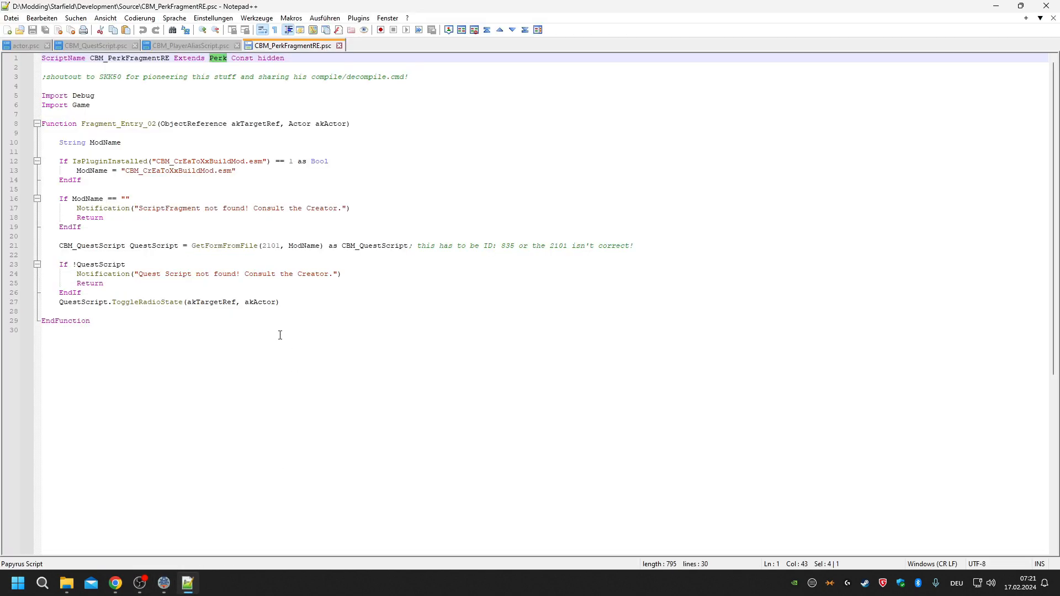
{"action": "key", "text": "ctrl+Tab"}
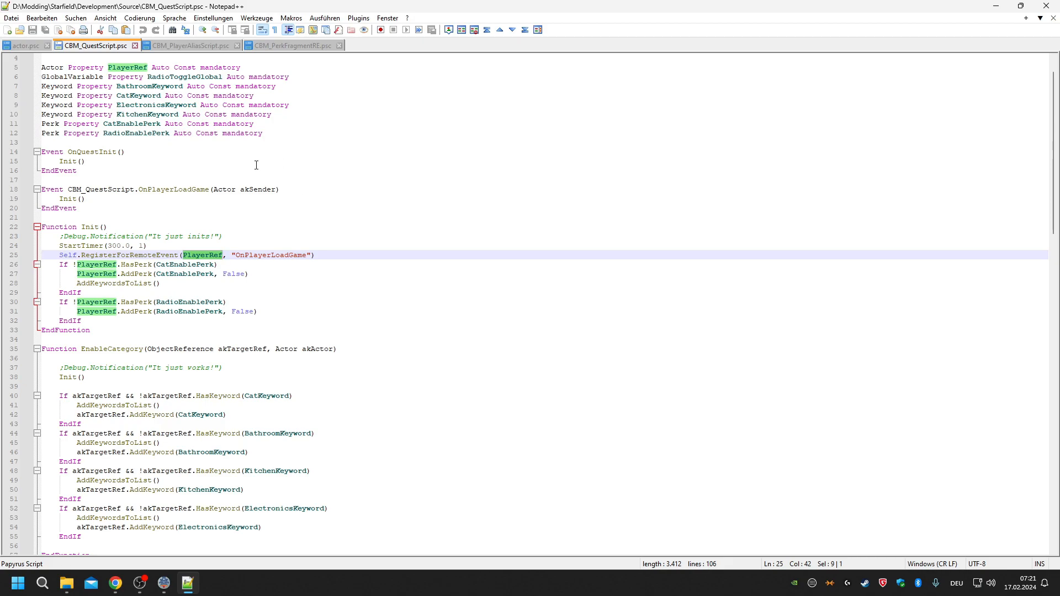
{"action": "scroll", "coordinate": [273, 295], "scroll_direction": "down", "scroll_amount": 2}
{"action": "scroll", "coordinate": [270, 306], "scroll_direction": "up", "scroll_amount": 3}
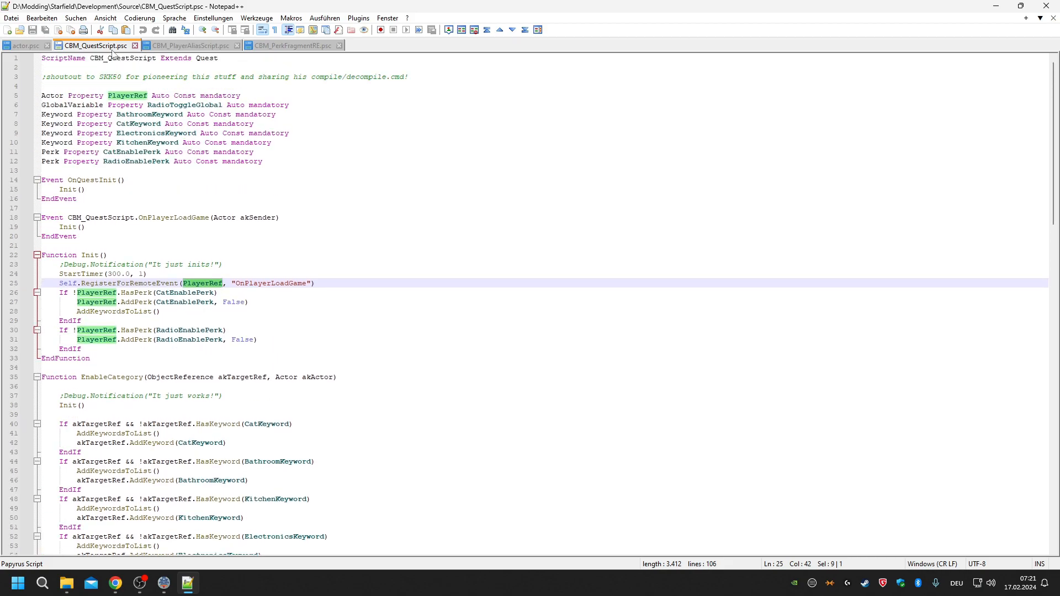
{"action": "left_click", "coordinate": [180, 45]}
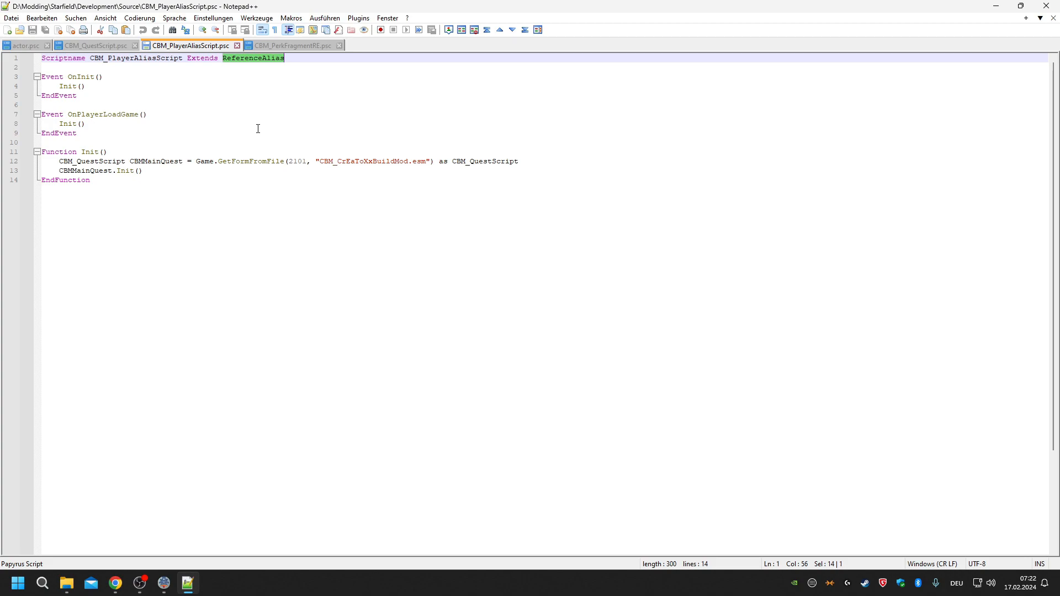
{"action": "left_click", "coordinate": [100, 47]}
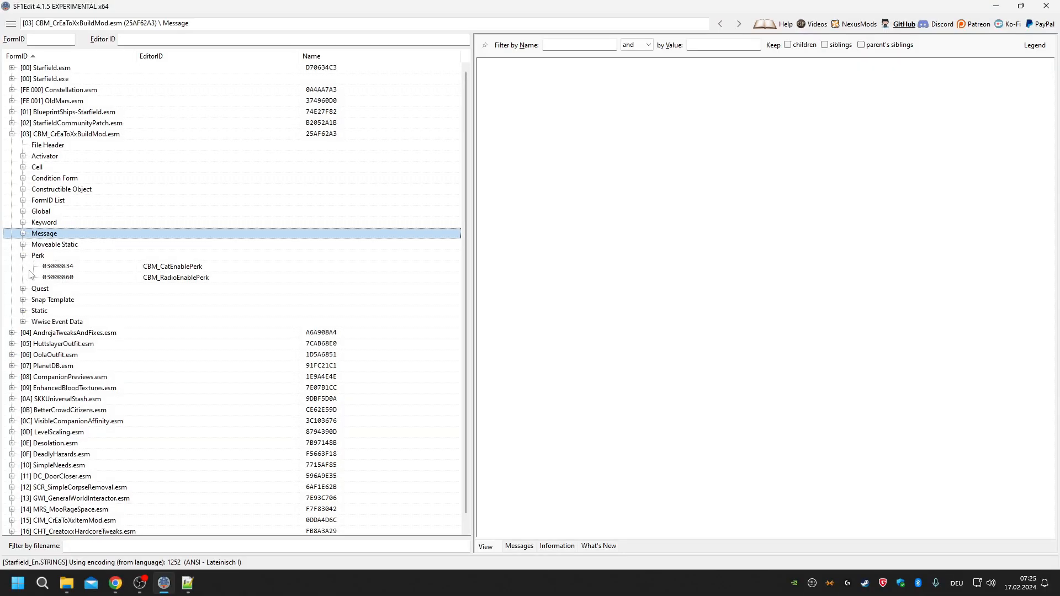
In SF1Edit, open the CBM_MainQuest record and review its script properties, player alias script and general data.
{"action": "left_click", "coordinate": [23, 255]}
{"action": "left_click", "coordinate": [23, 266]}
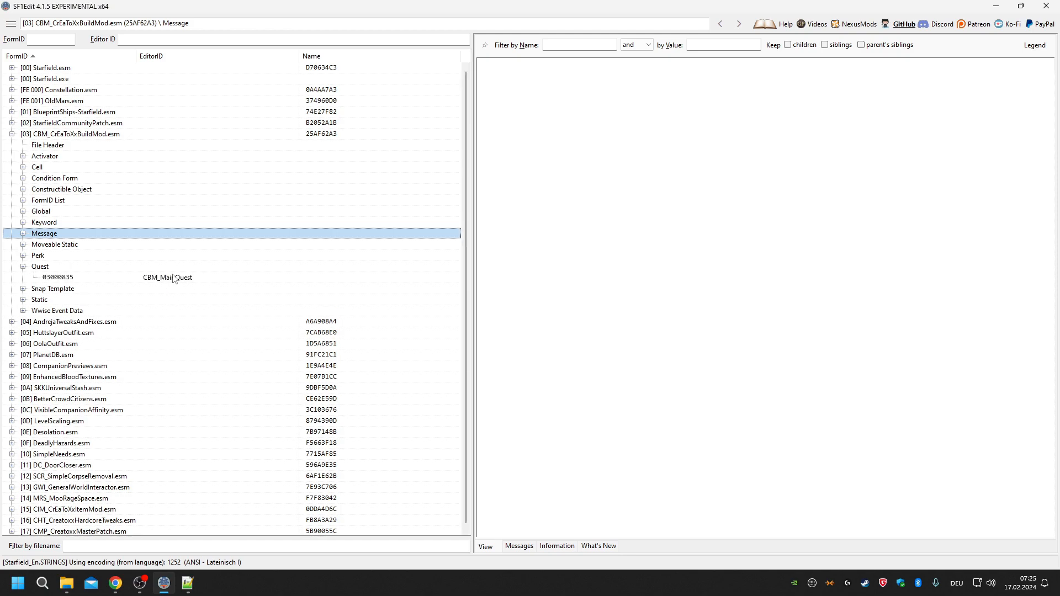
{"action": "left_click", "coordinate": [173, 278]}
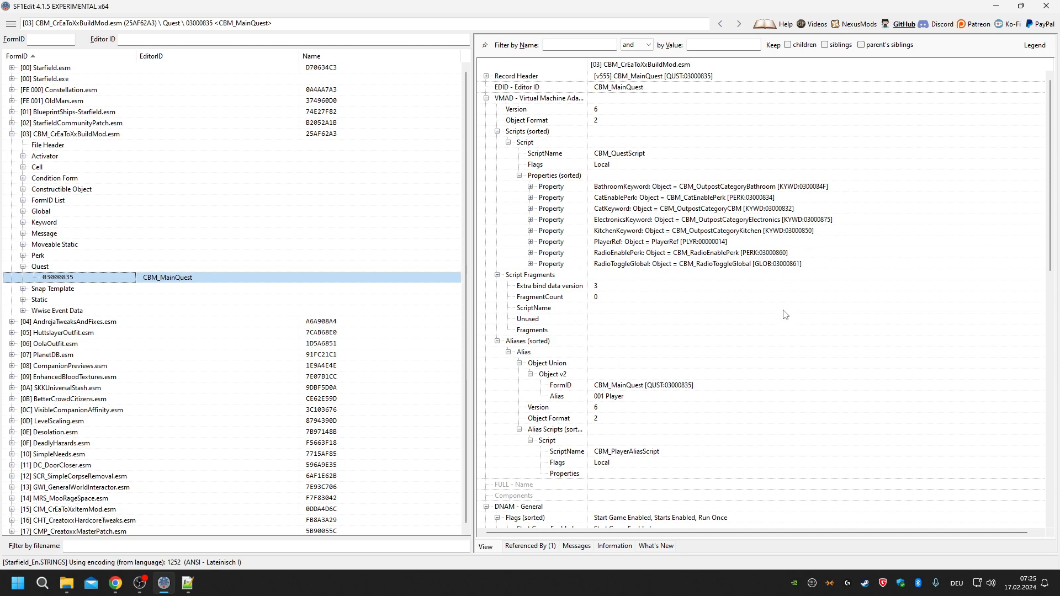
{"action": "scroll", "coordinate": [778, 313], "scroll_direction": "down", "scroll_amount": 1}
{"action": "scroll", "coordinate": [777, 314], "scroll_direction": "down", "scroll_amount": 6}
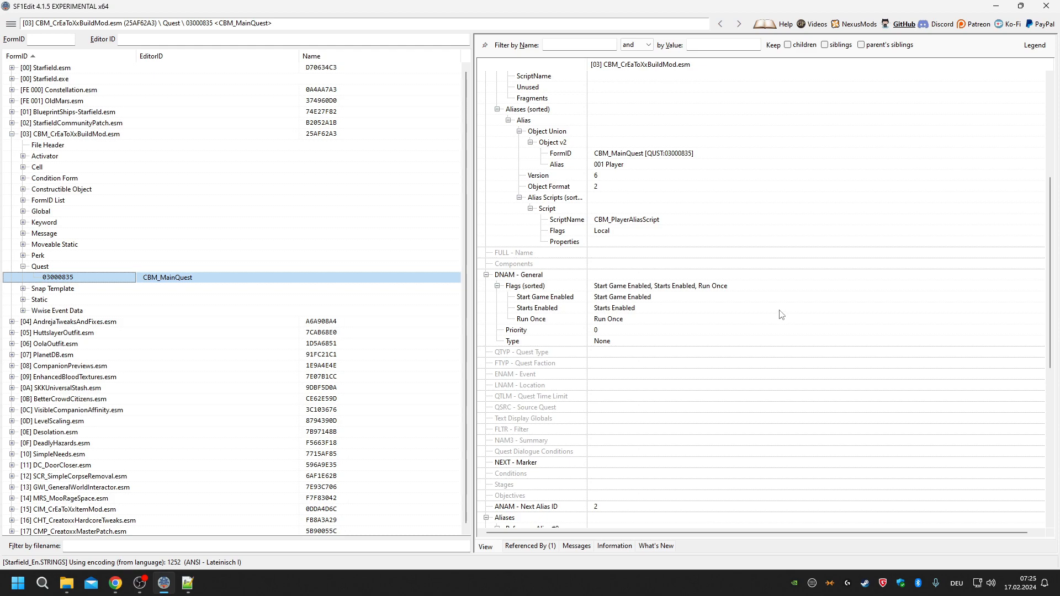
Open the list of general flags for CBM_MainQuest, point out the Run Once option and close the list.
{"action": "double_click", "coordinate": [654, 293]}
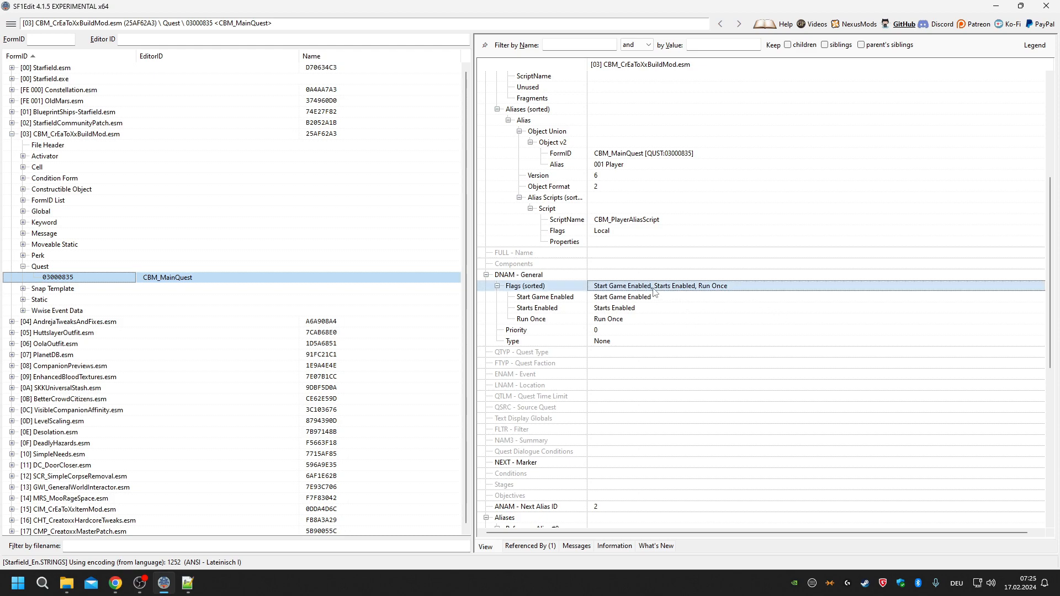
{"action": "left_click", "coordinate": [631, 361]}
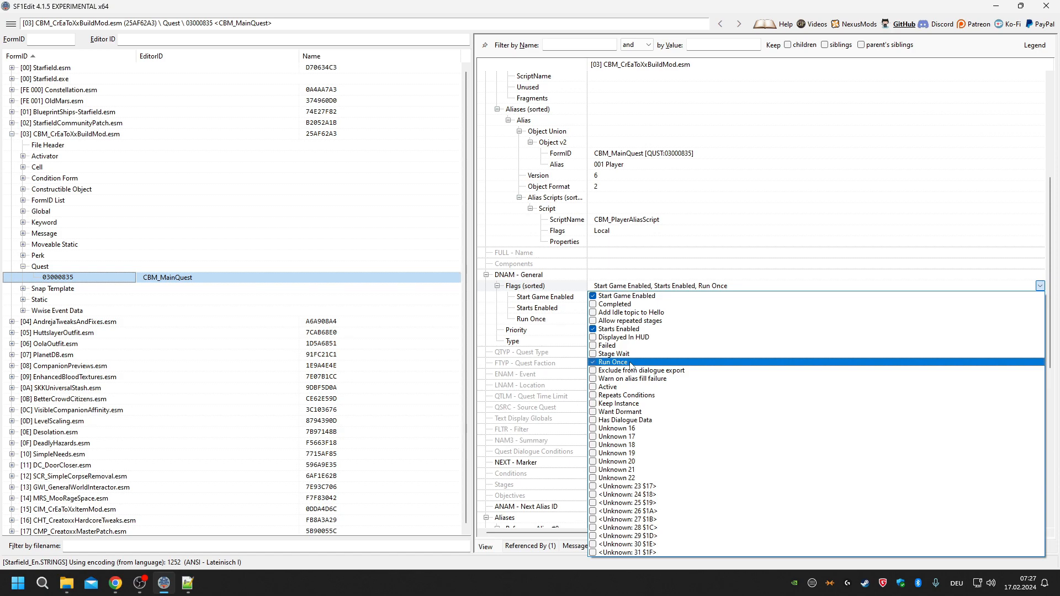
{"action": "left_click", "coordinate": [717, 286]}
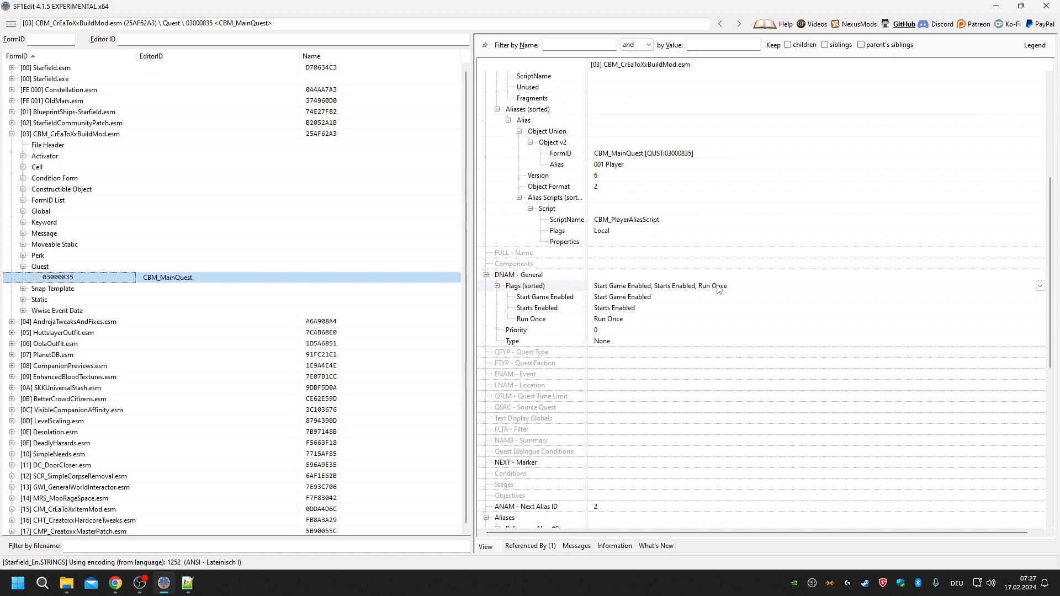
Review the Player reference alias of CBM_MainQuest, switch to Notepad++ and highlight OnPlayerLoadGame in the RegisterForRemoteEvent call of CBM_QuestScript.psc.
{"action": "scroll", "coordinate": [717, 288], "scroll_direction": "down", "scroll_amount": 10}
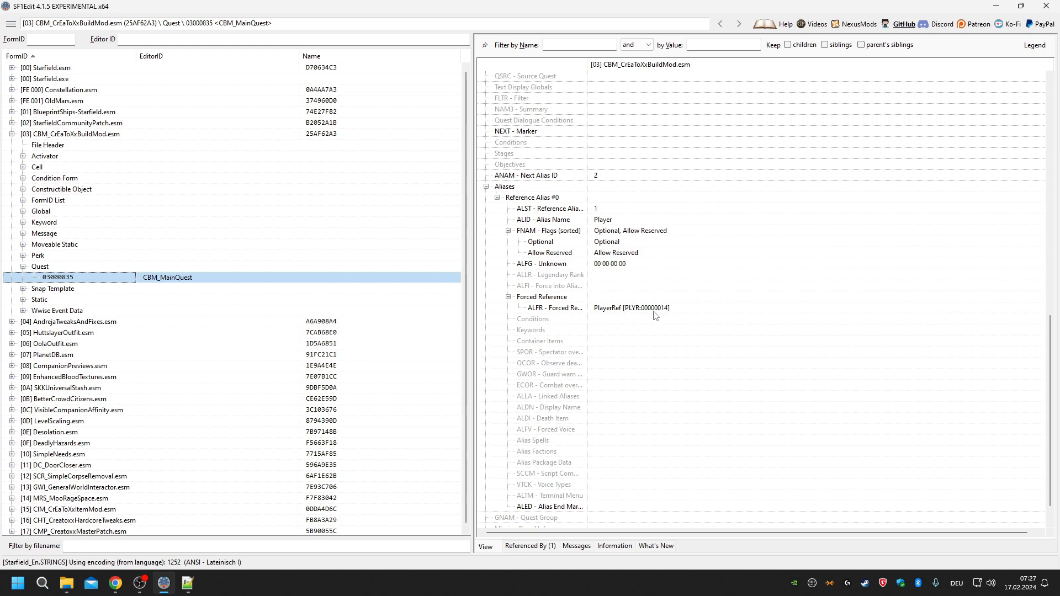
{"action": "scroll", "coordinate": [657, 316], "scroll_direction": "up", "scroll_amount": 10}
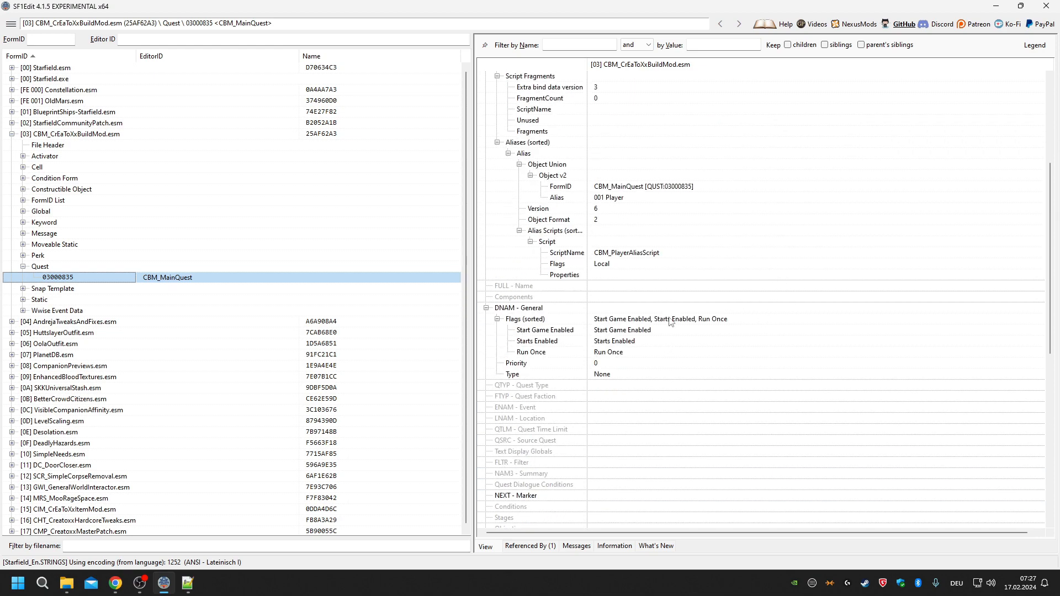
{"action": "left_click", "coordinate": [188, 583]}
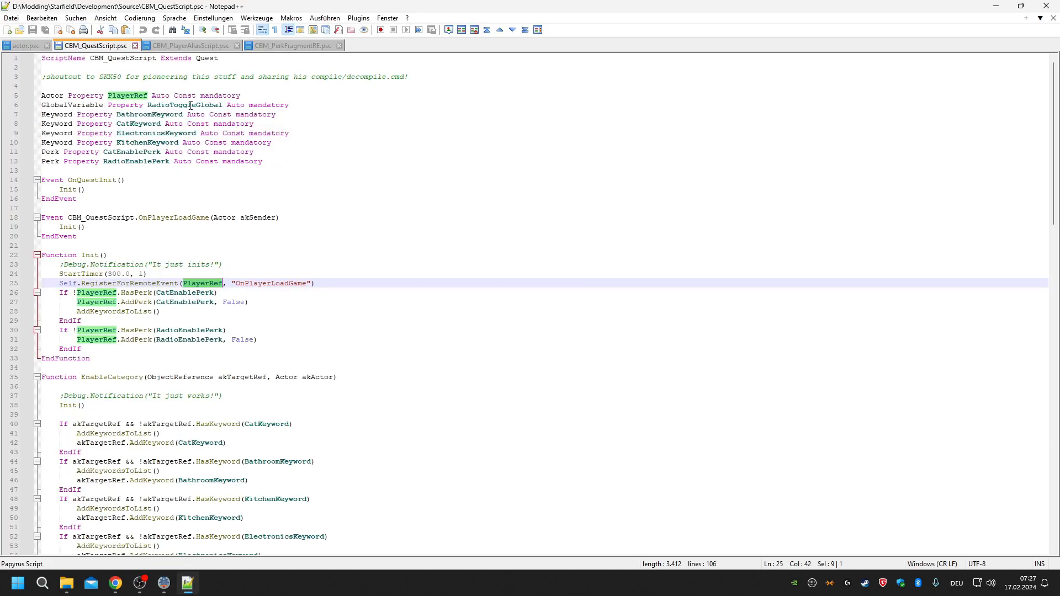
{"action": "scroll", "coordinate": [167, 257], "scroll_direction": "down", "scroll_amount": 2}
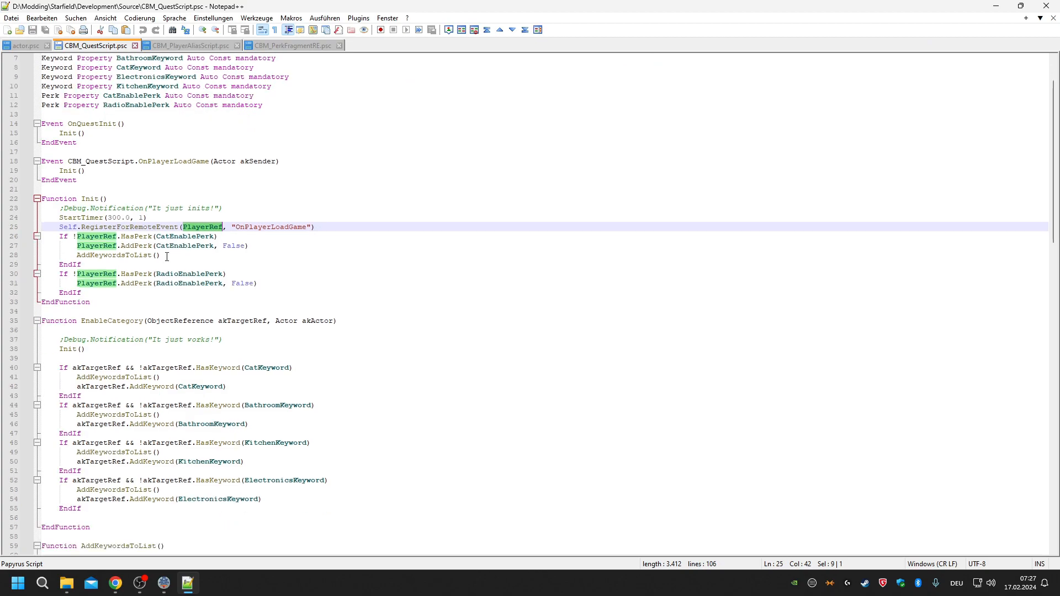
{"action": "double_click", "coordinate": [265, 226]}
{"action": "scroll", "coordinate": [362, 375], "scroll_direction": "up", "scroll_amount": 2}
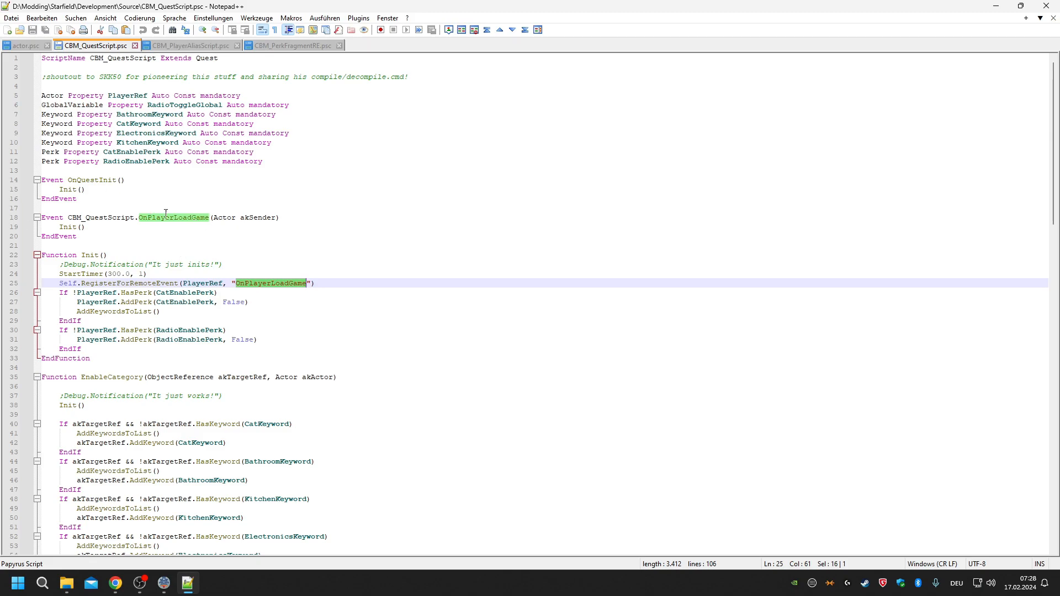
Open GWI_PlayerAliasScript.psc from the Development Source folder in Notepad++ and highlight its OnPlayerLoadGame event.
{"action": "left_click", "coordinate": [219, 45]}
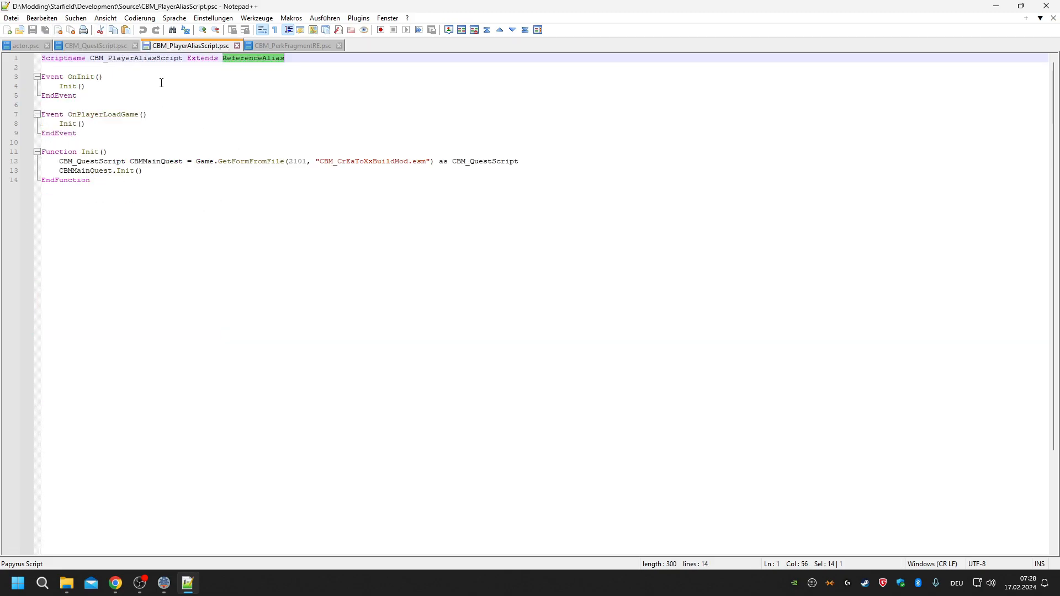
{"action": "left_click", "coordinate": [65, 591]}
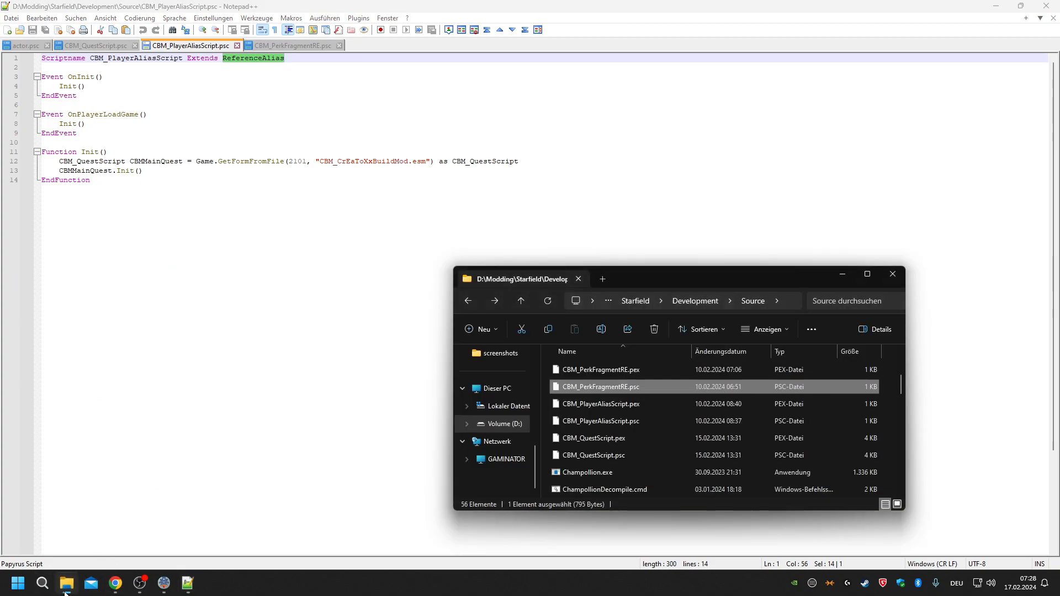
{"action": "scroll", "coordinate": [658, 438], "scroll_direction": "down", "scroll_amount": 2}
{"action": "scroll", "coordinate": [655, 452], "scroll_direction": "down", "scroll_amount": 4}
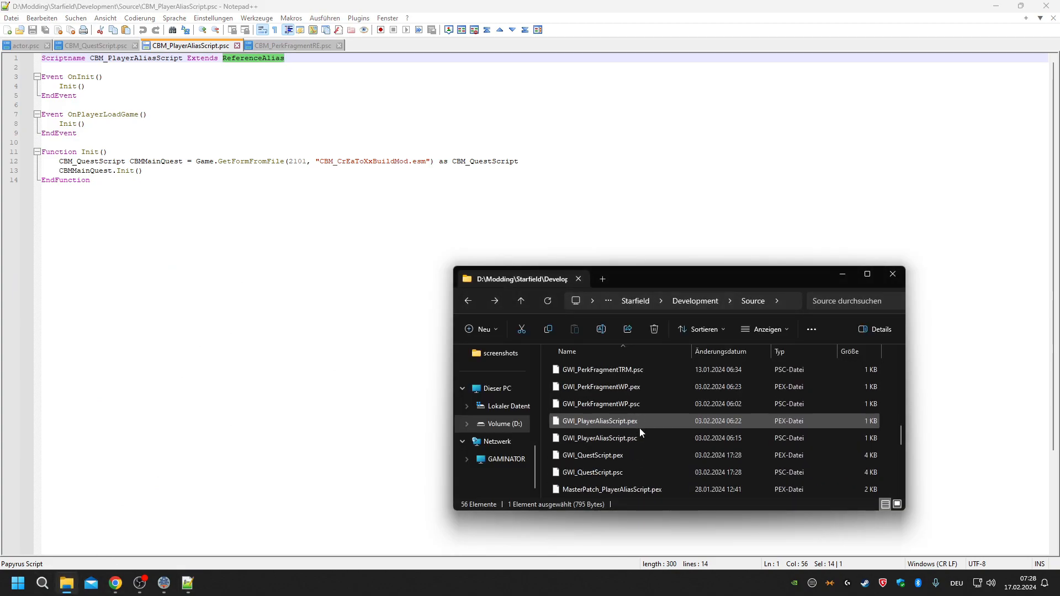
{"action": "left_click", "coordinate": [615, 441]}
{"action": "right_click", "coordinate": [613, 442]}
{"action": "left_click", "coordinate": [662, 224]}
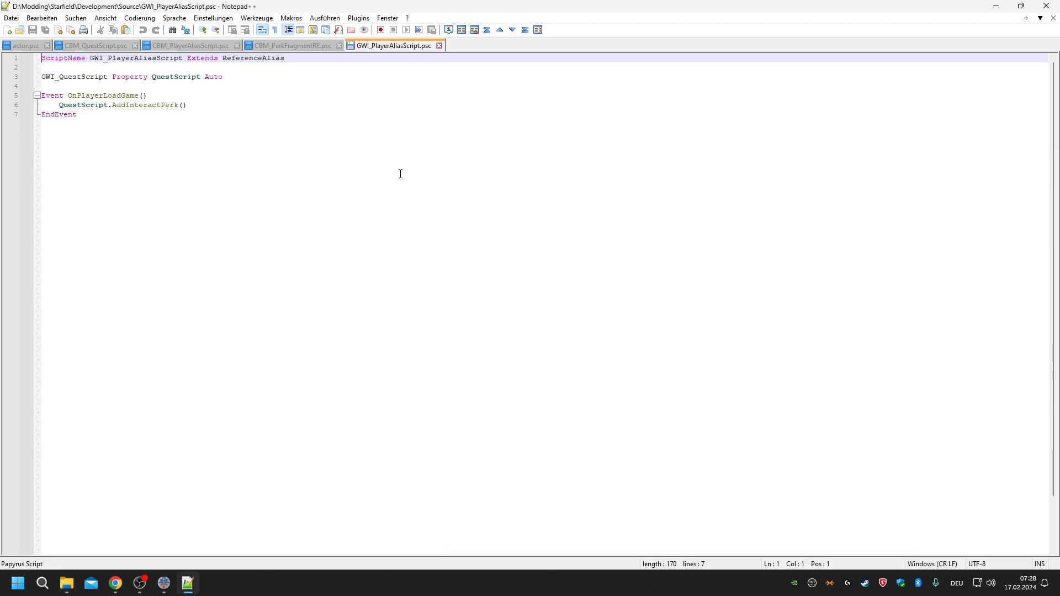
{"action": "double_click", "coordinate": [103, 97]}
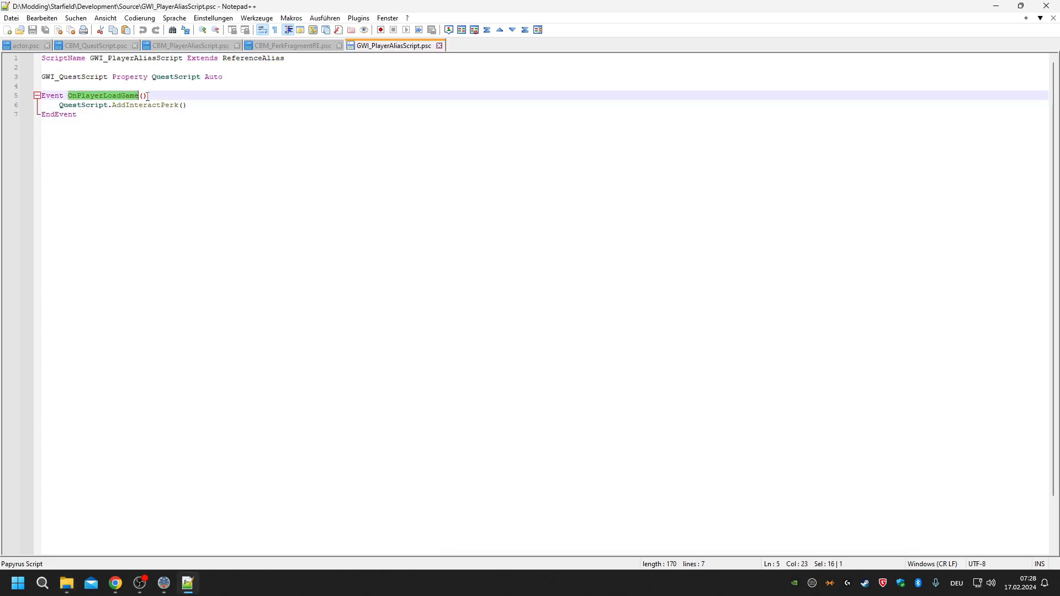
Close GWI_PlayerAliasScript.psc and point out the OnInit and OnPlayerLoadGame events in CBM_PlayerAliasScript.psc.
{"action": "left_click", "coordinate": [179, 46]}
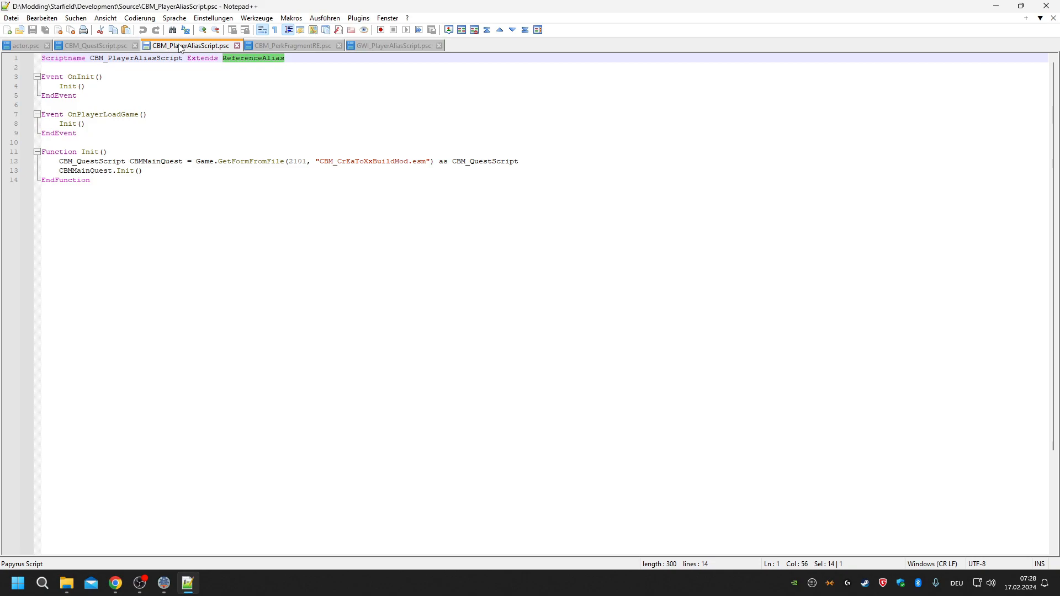
{"action": "double_click", "coordinate": [100, 115]}
{"action": "left_click", "coordinate": [438, 46]}
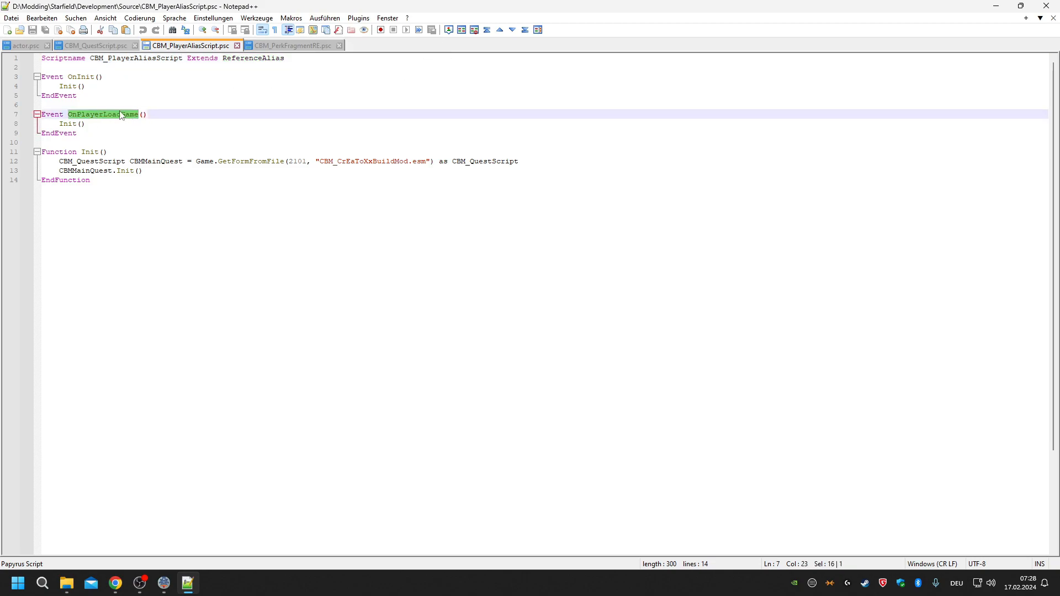
{"action": "double_click", "coordinate": [81, 77]}
{"action": "double_click", "coordinate": [105, 114]}
Compare the OnPlayerLoadGame event in CBM_QuestScript.psc with the one in CBM_PlayerAliasScript.psc, highlighting each.
{"action": "left_click", "coordinate": [91, 46]}
{"action": "scroll", "coordinate": [189, 211], "scroll_direction": "down", "scroll_amount": 1}
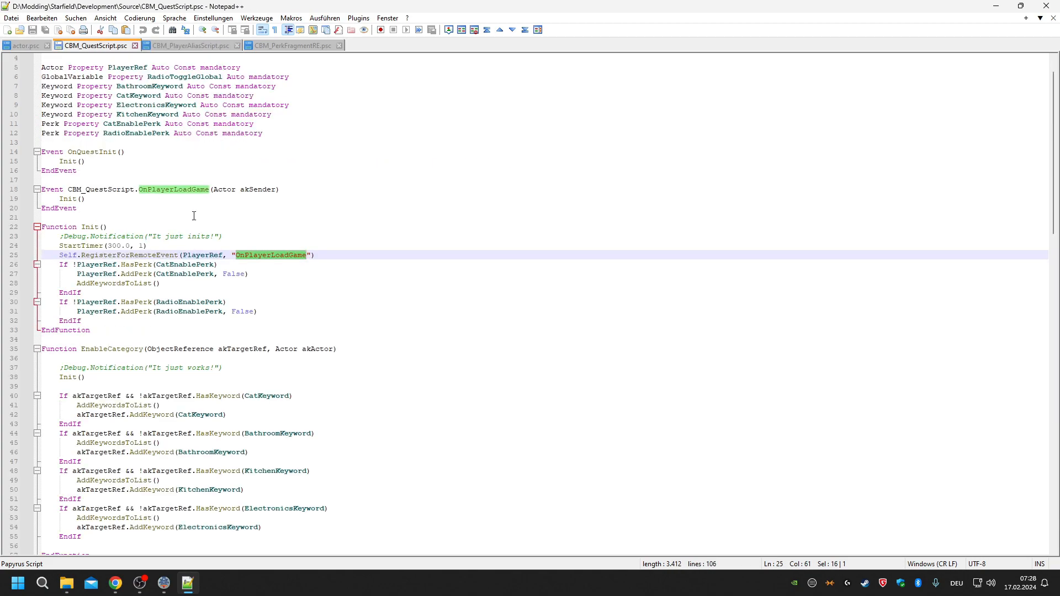
{"action": "double_click", "coordinate": [191, 188]}
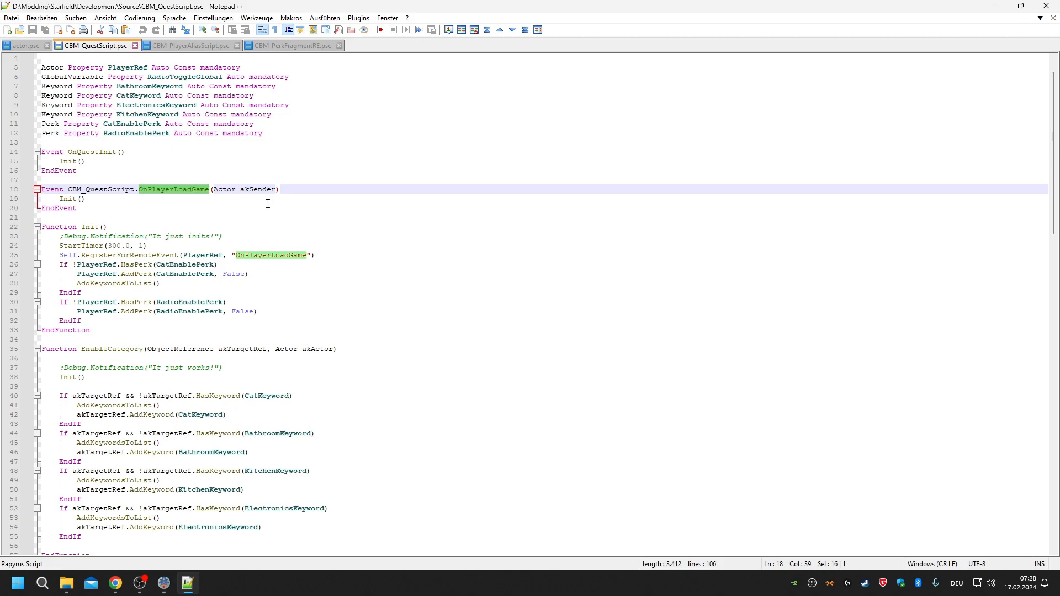
{"action": "left_click", "coordinate": [182, 46]}
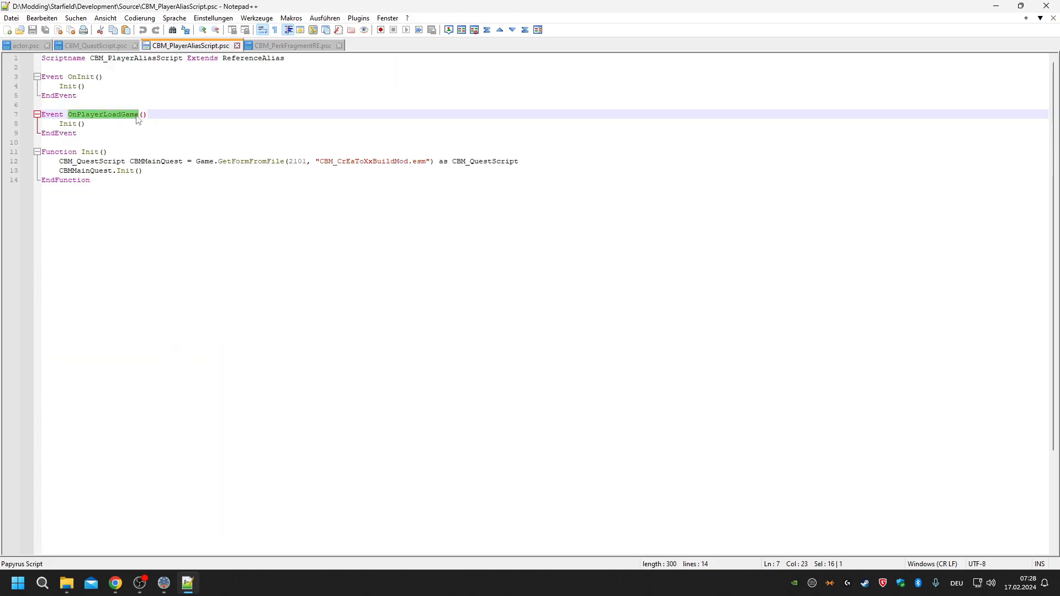
{"action": "left_click_drag", "start_coordinate": [148, 114], "coordinate": [70, 118]}
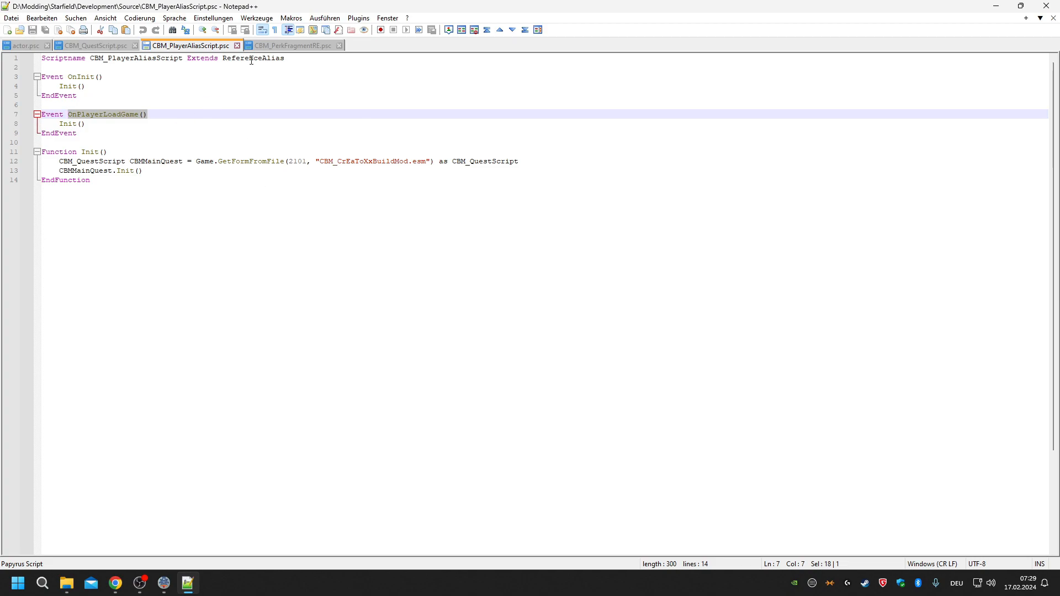
Return to CBM_QuestScript.psc and trace OnQuestInit through its Init call to the Init function and its StartTimer call.
{"action": "key", "text": "ctrl+Tab"}
{"action": "left_click", "coordinate": [122, 47]}
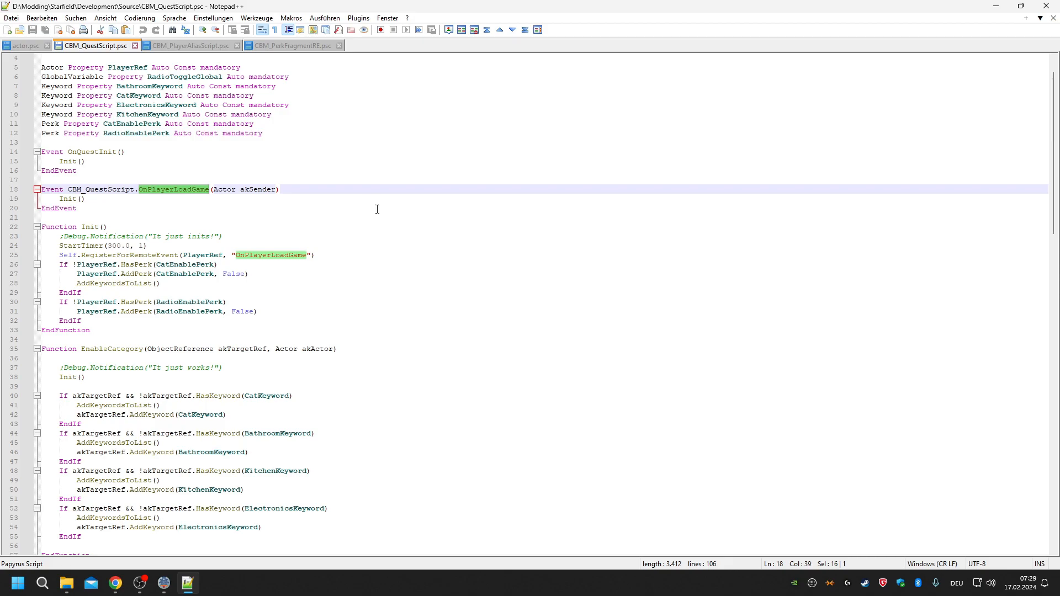
{"action": "scroll", "coordinate": [327, 219], "scroll_direction": "down", "scroll_amount": 1}
{"action": "scroll", "coordinate": [326, 220], "scroll_direction": "up", "scroll_amount": 2}
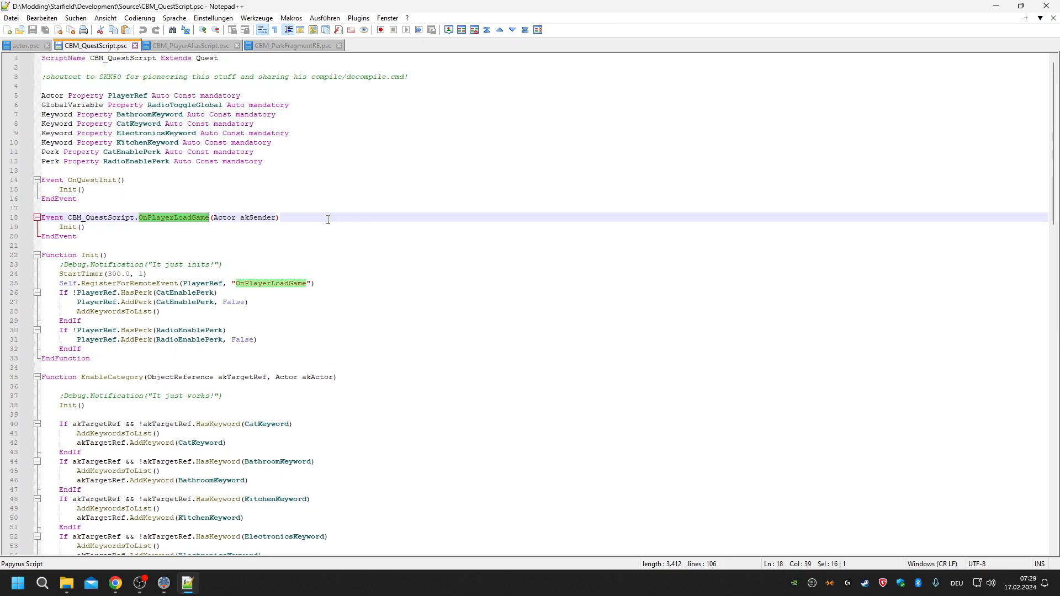
{"action": "double_click", "coordinate": [99, 180]}
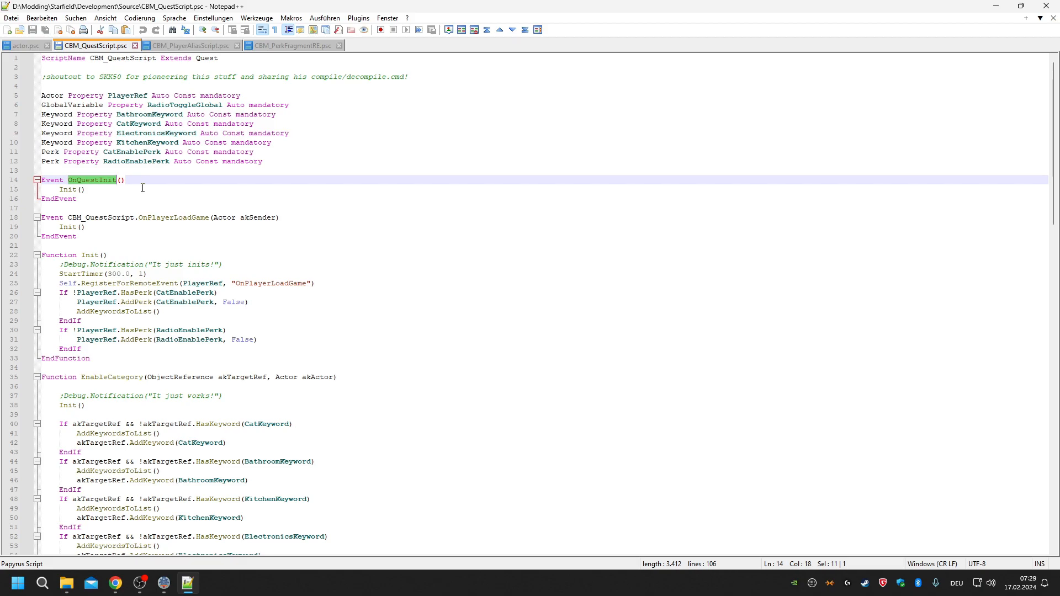
{"action": "double_click", "coordinate": [77, 189]}
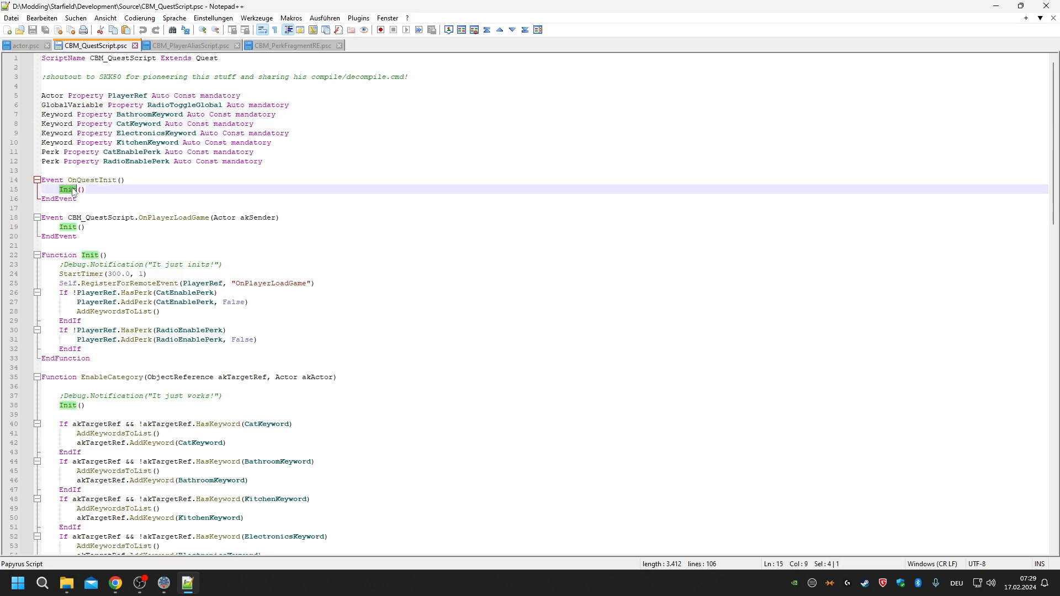
{"action": "double_click", "coordinate": [90, 255]}
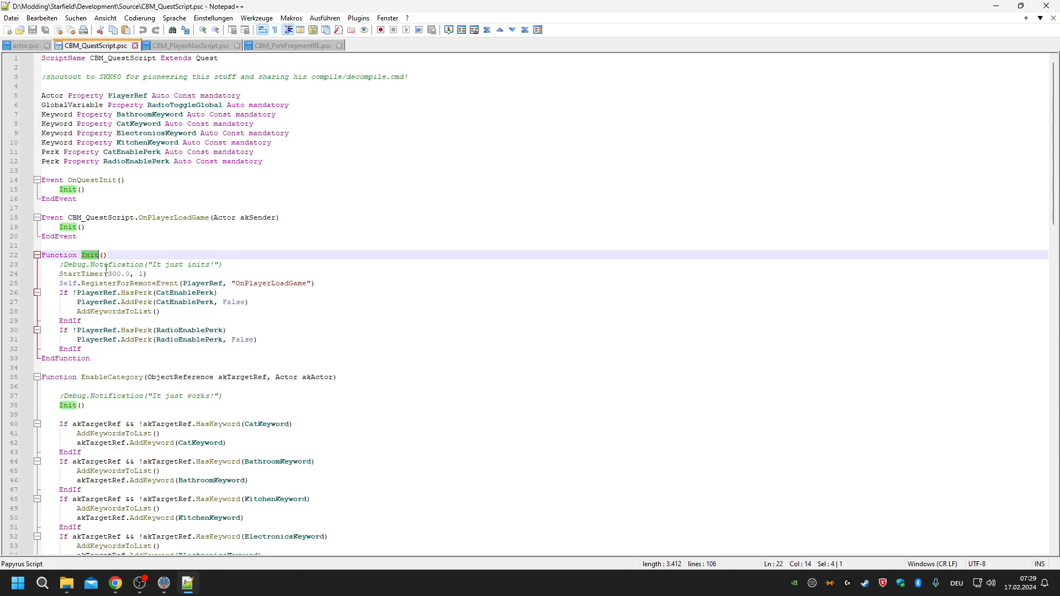
{"action": "double_click", "coordinate": [77, 273]}
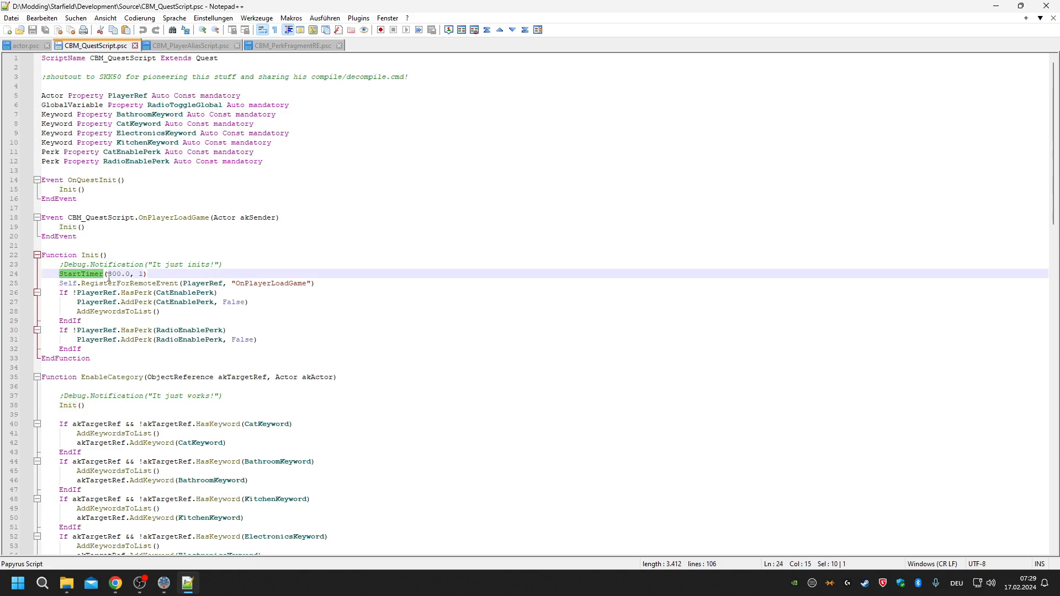
Highlight the RegisterForRemoteEvent line in the Init function and its PlayerRef argument.
{"action": "left_click", "coordinate": [100, 286]}
{"action": "double_click", "coordinate": [85, 283]}
{"action": "left_click_drag", "start_coordinate": [59, 284], "coordinate": [316, 283]}
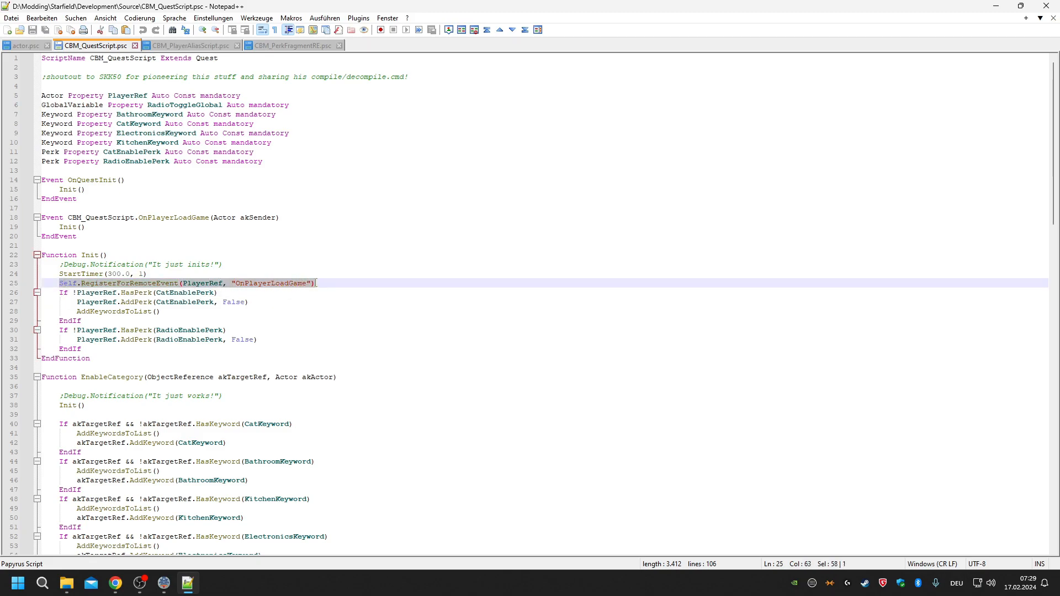
{"action": "double_click", "coordinate": [203, 283]}
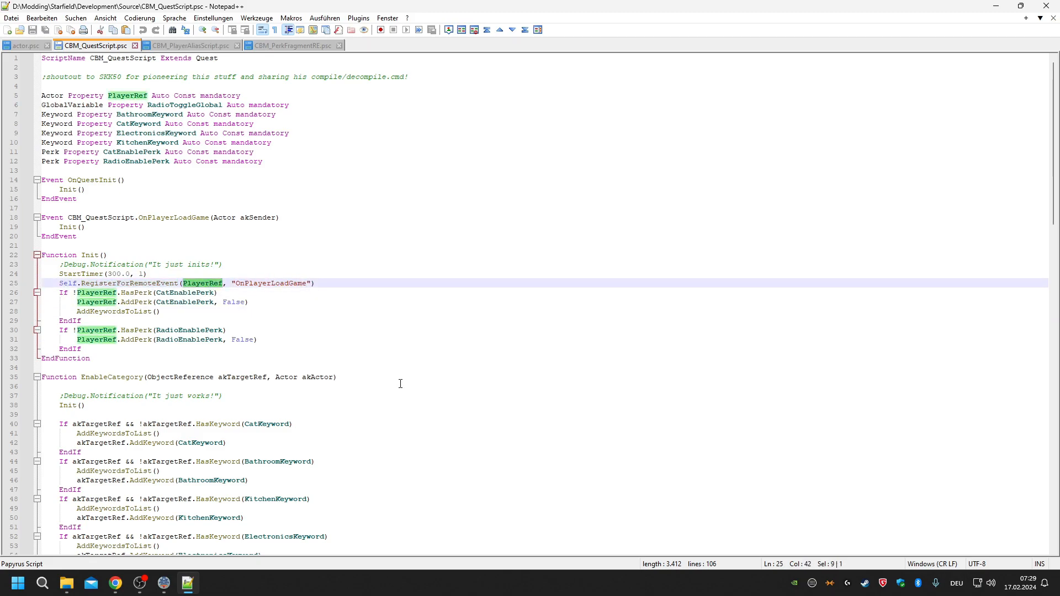
Highlight the Actor type of the PlayerRef property and examine the script declaration at the beginning of actor.psc.
{"action": "double_click", "coordinate": [52, 96]}
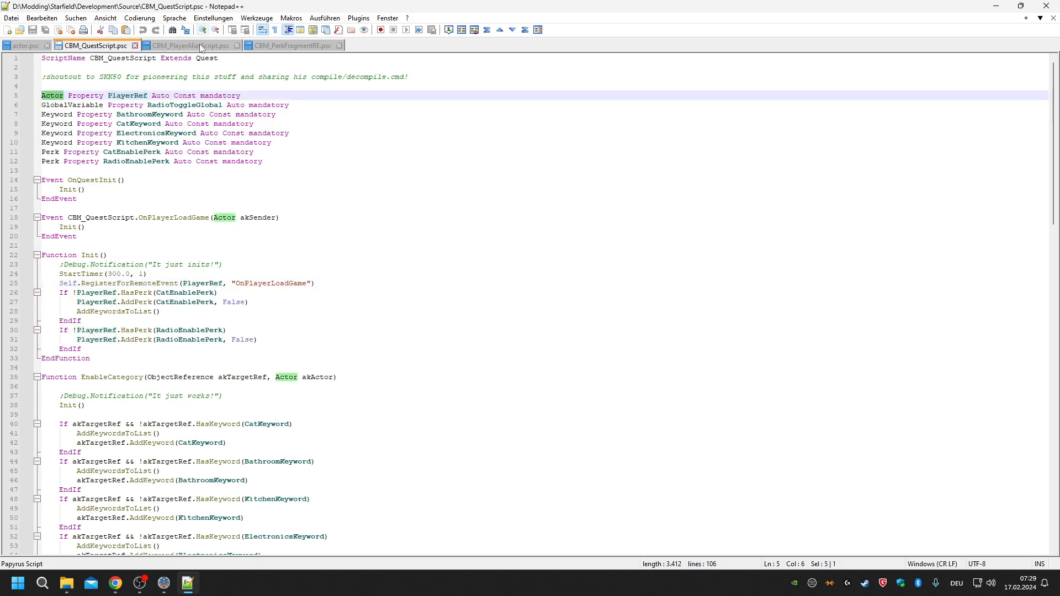
{"action": "left_click", "coordinate": [14, 49]}
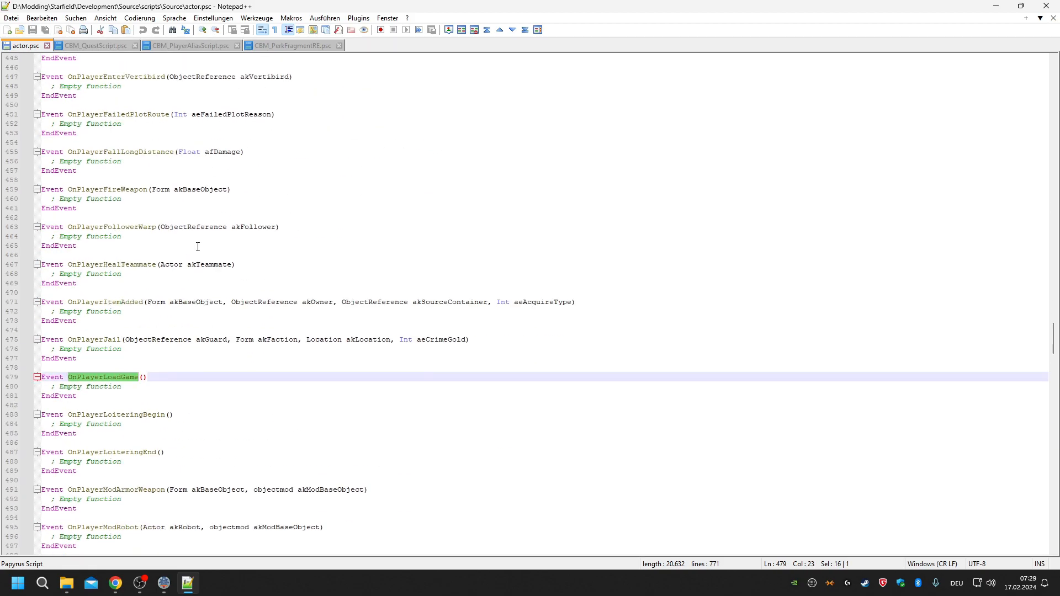
{"action": "left_click_drag", "start_coordinate": [1055, 333], "coordinate": [1054, 72]}
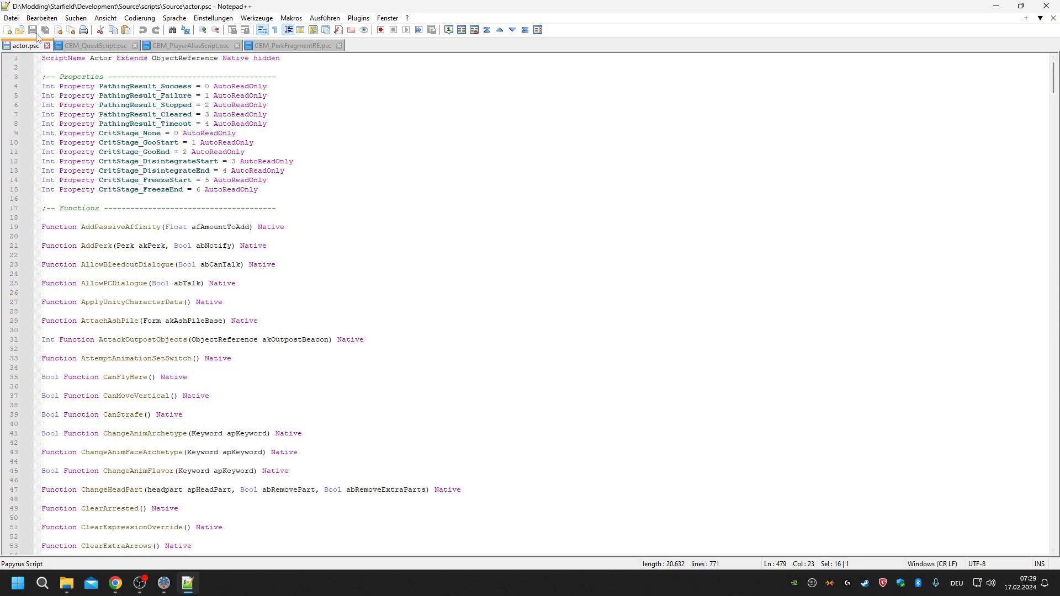
In CBM_QuestScript.psc, highlight the remote event declaration, the RegisterForRemoteEvent line, OnQuestInit and both mentions of OnPlayerLoadGame.
{"action": "left_click", "coordinate": [95, 46]}
{"action": "left_click_drag", "start_coordinate": [281, 217], "coordinate": [40, 217]}
{"action": "left_click_drag", "start_coordinate": [325, 283], "coordinate": [60, 283]}
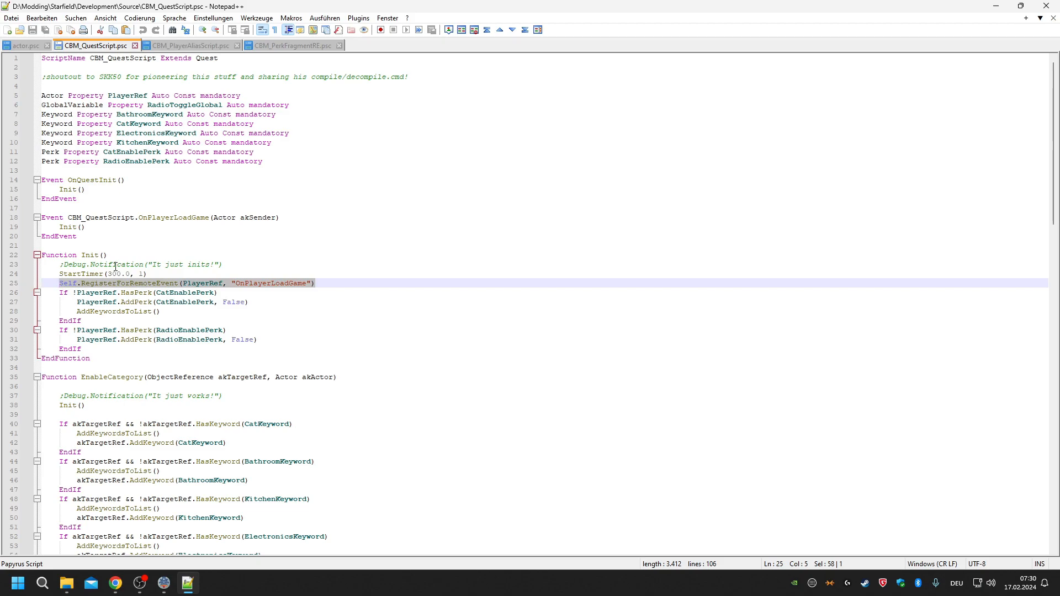
{"action": "double_click", "coordinate": [93, 181]}
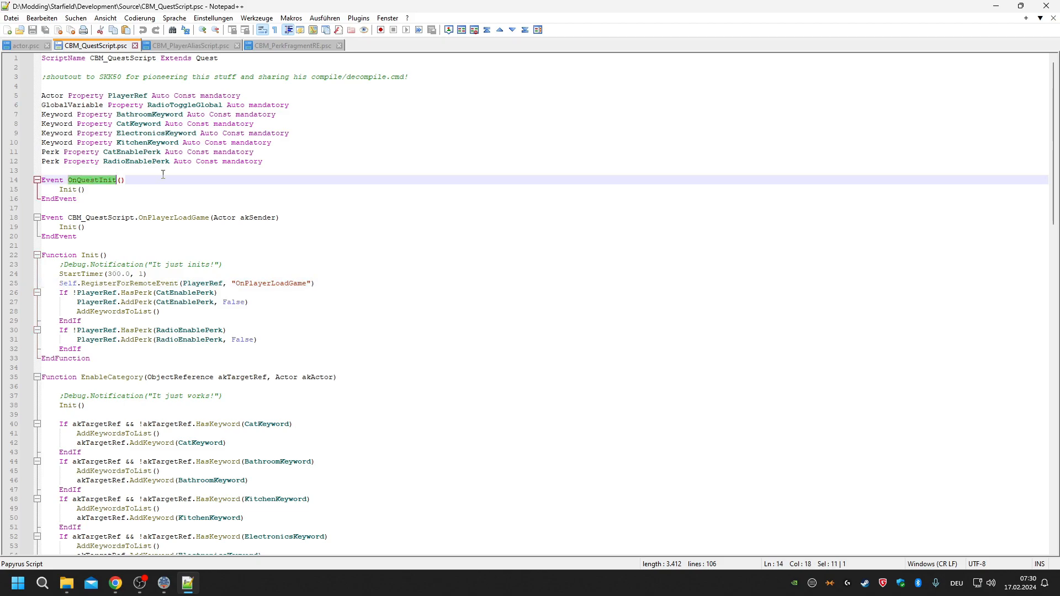
{"action": "double_click", "coordinate": [129, 283]}
{"action": "double_click", "coordinate": [271, 283]}
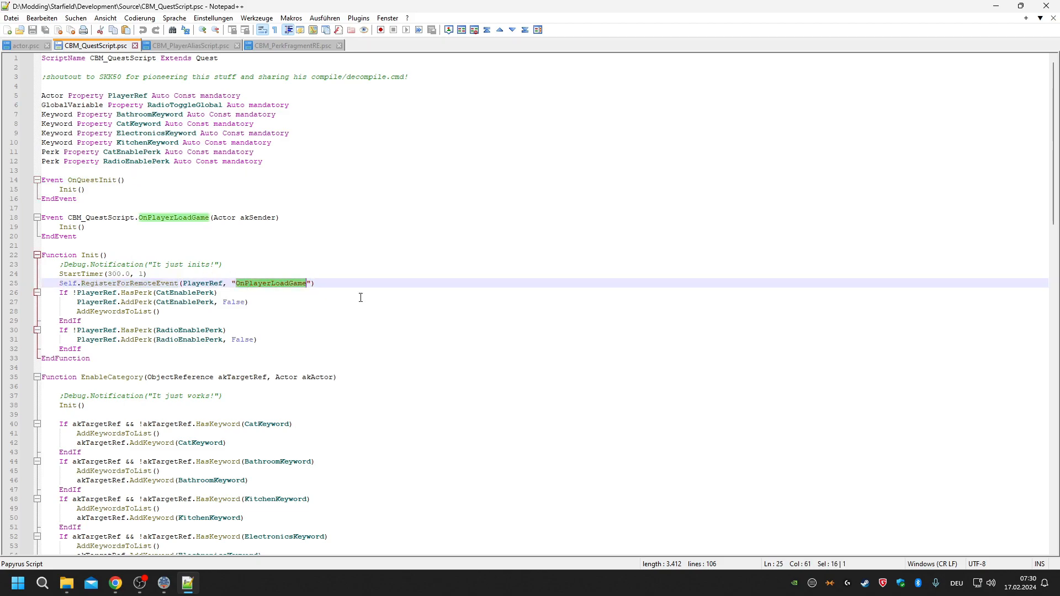
{"action": "double_click", "coordinate": [157, 218]}
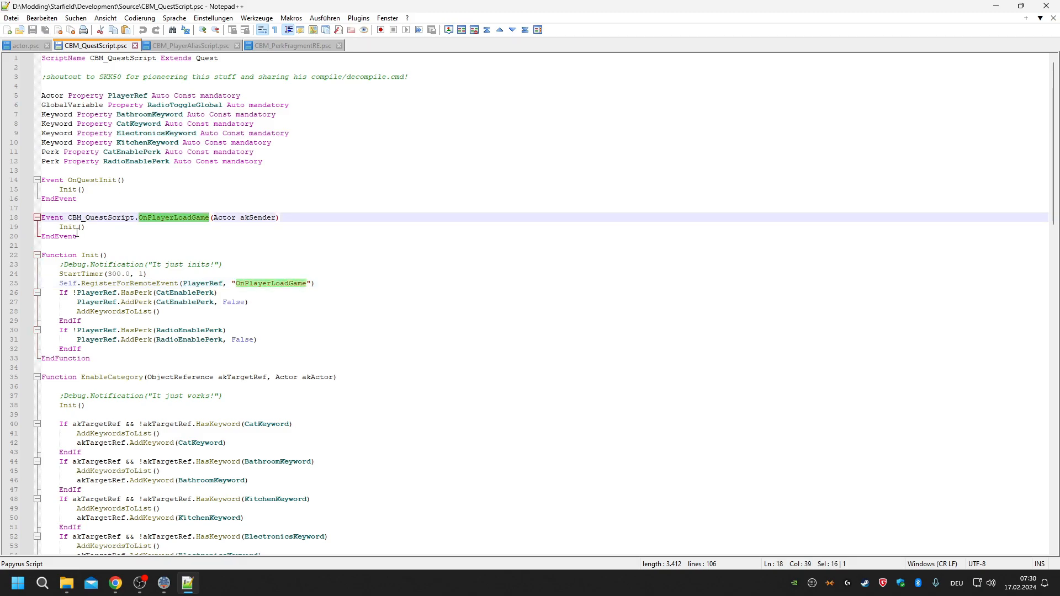
Replace the CBM_QuestScript prefix of the OnPlayerLoadGame event declaration with Actor.
{"action": "double_click", "coordinate": [95, 216]}
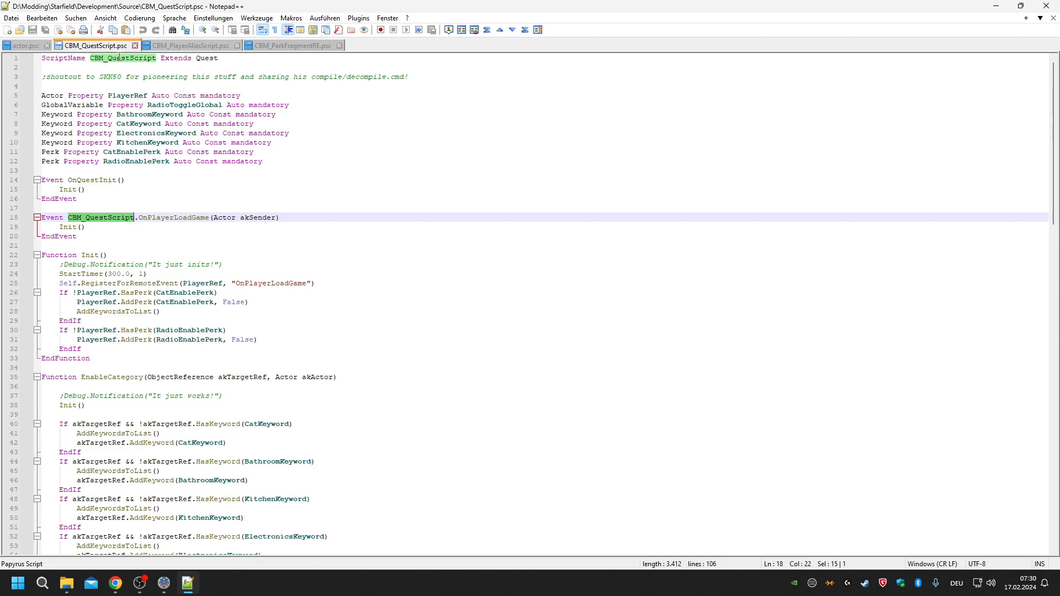
{"action": "double_click", "coordinate": [112, 217]}
{"action": "type", "text": "Actor"}
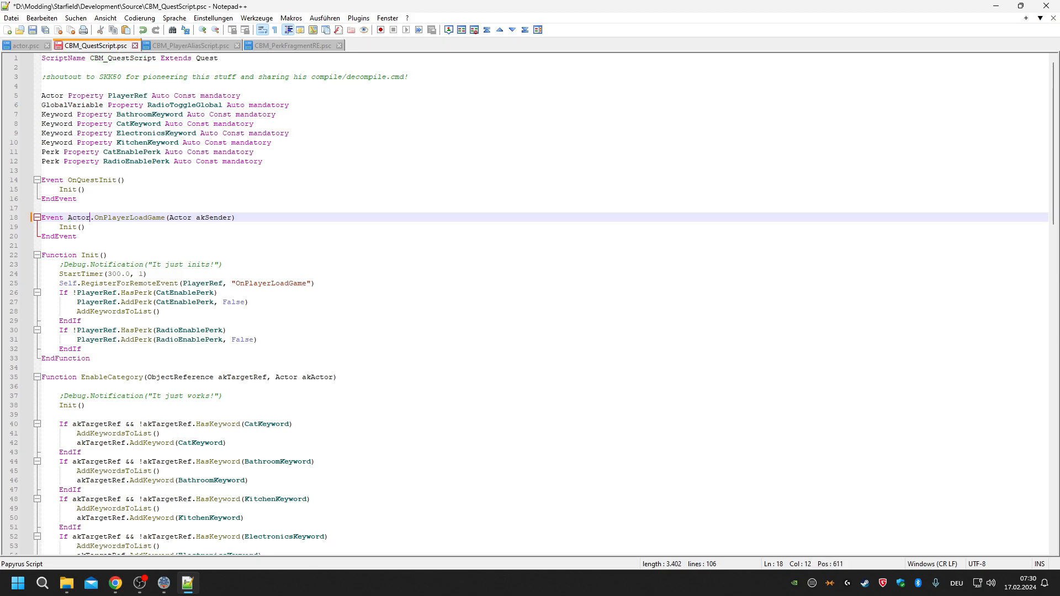
Restore the OnPlayerLoadGame event's prefix to CBM_QuestScript by copying the name from the ScriptName line, and save the script.
{"action": "double_click", "coordinate": [138, 58]}
{"action": "key", "text": "ctrl+c"}
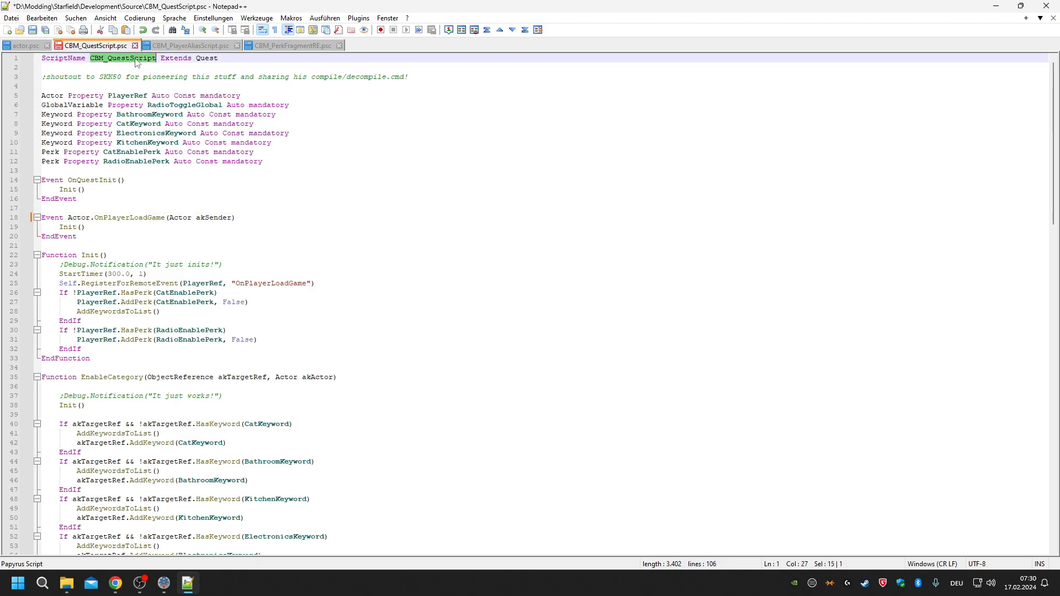
{"action": "left_click", "coordinate": [80, 217]}
{"action": "double_click", "coordinate": [80, 217]}
{"action": "key", "text": "ctrl+v"}
{"action": "key", "text": "ctrl+s"}
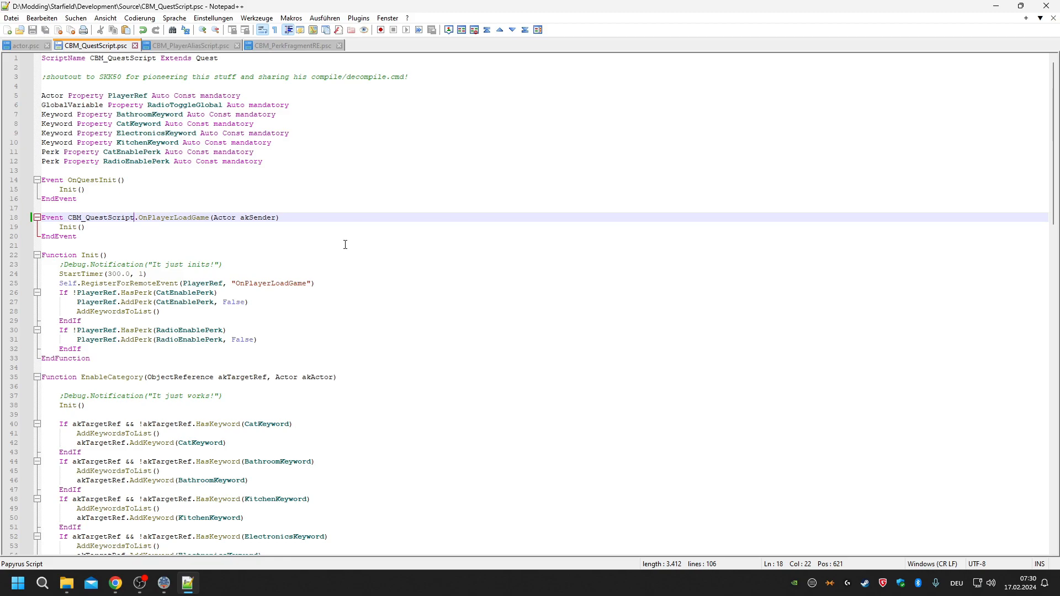
Cast PlayerRef as ScriptObject in the RegisterForRemoteEvent call of the Init function and save the script.
{"action": "double_click", "coordinate": [105, 219]}
{"action": "left_click", "coordinate": [223, 283]}
{"action": "type", "text": "as ScriptObject"}
{"action": "key", "text": "ctrl+s"}
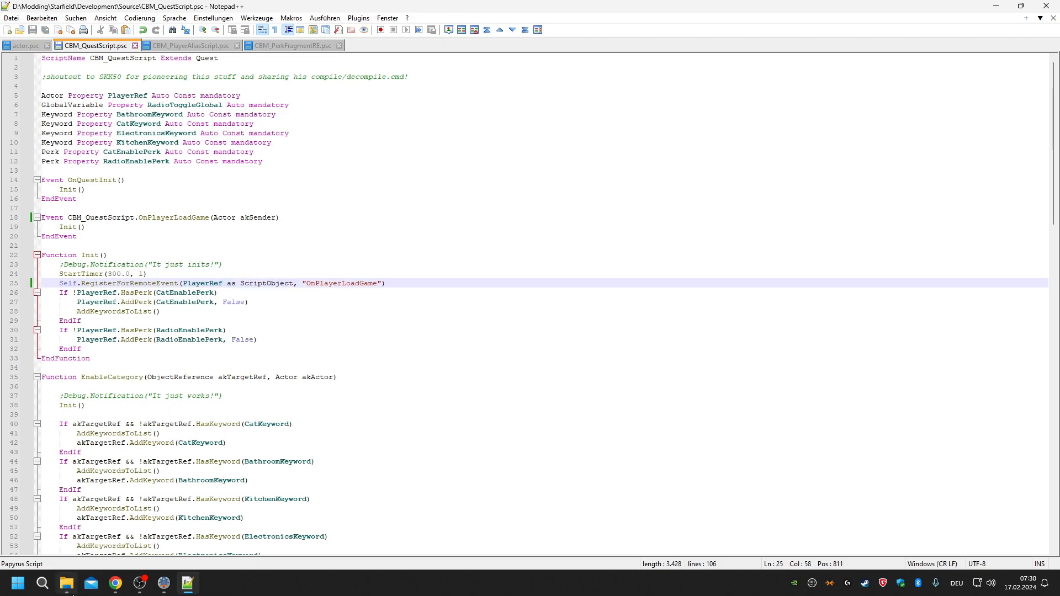
Search the Starfield scripts Source folder for scriptobject and open scriptobject.psc in Notepad++.
{"action": "left_click", "coordinate": [73, 593]}
{"action": "scroll", "coordinate": [605, 435], "scroll_direction": "up", "scroll_amount": 5}
{"action": "double_click", "coordinate": [572, 386]}
{"action": "double_click", "coordinate": [596, 437]}
{"action": "left_click", "coordinate": [841, 305]}
{"action": "type", "text": "scriptob"}
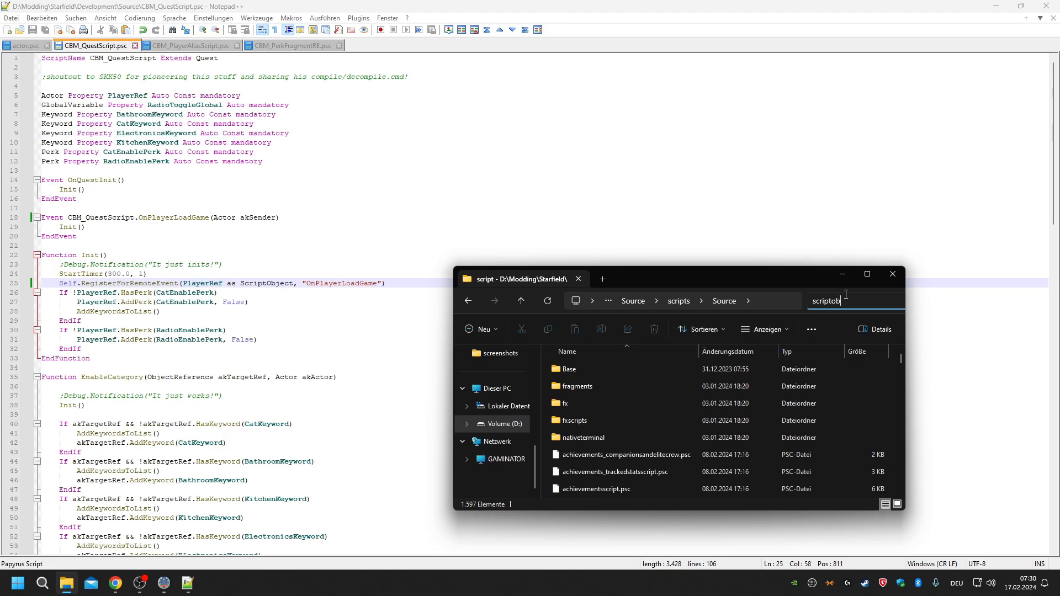
{"action": "type", "text": "ject"}
{"action": "right_click", "coordinate": [620, 359]}
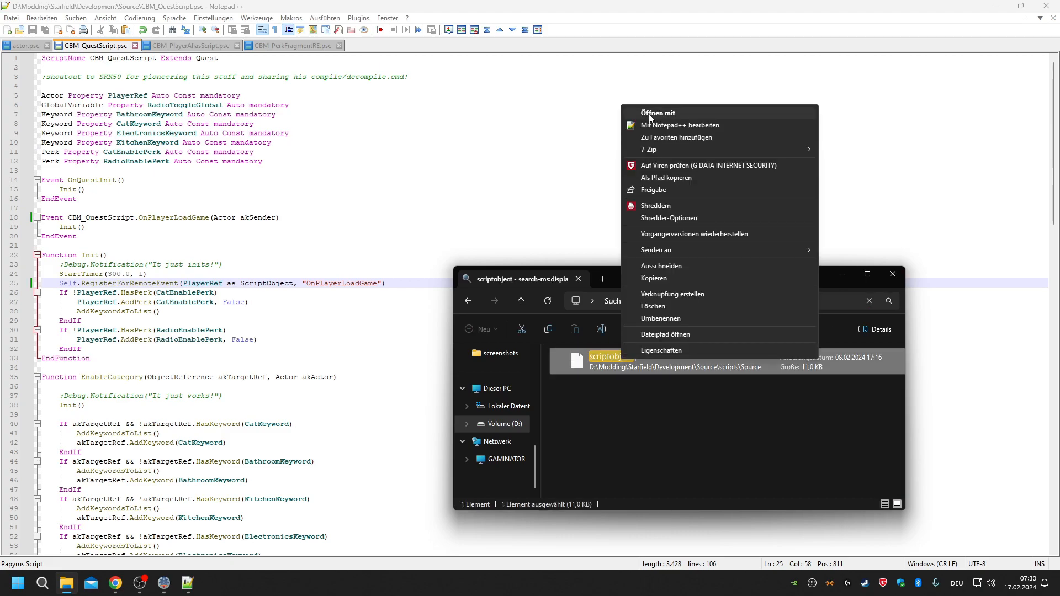
{"action": "left_click", "coordinate": [679, 125]}
{"action": "left_click", "coordinate": [428, 244]}
Search scriptobject.psc for onplayerloadgame.
{"action": "key", "text": "ctrl+f"}
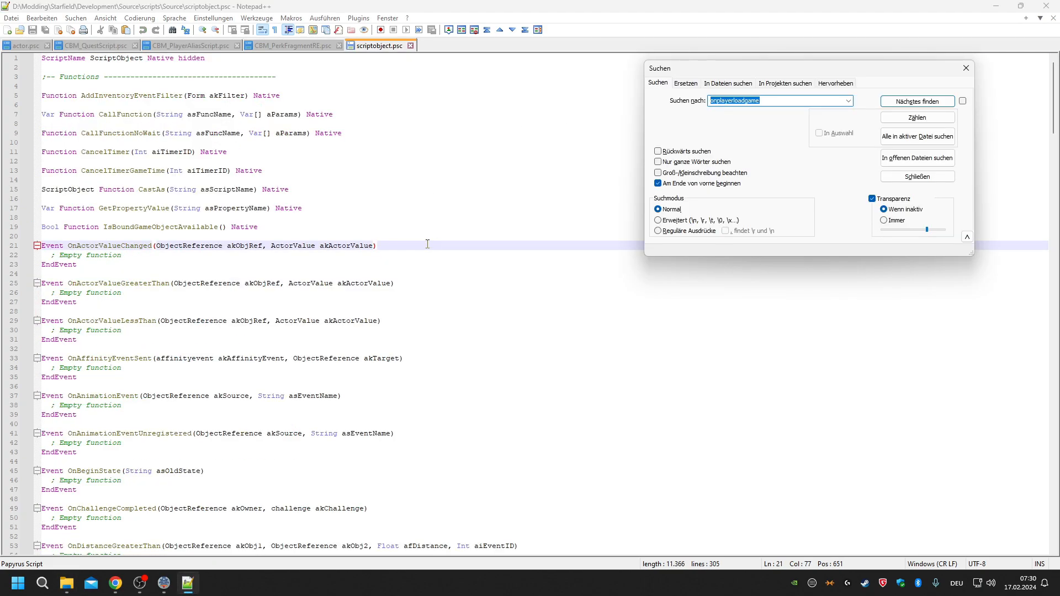
{"action": "type", "text": "onplayerloadgam"}
{"action": "key", "text": "Return"}
Shorten the search term to onplayer, cycle through its matches in scriptobject.psc, and close the search dialog.
{"action": "left_click", "coordinate": [764, 100]}
{"action": "key", "text": "BackSpace"}
{"action": "key", "text": "BackSpace"}
{"action": "key", "text": "BackSpace"}
{"action": "key", "text": "BackSpace"}
{"action": "key", "text": "BackSpace"}
{"action": "key", "text": "Return"}
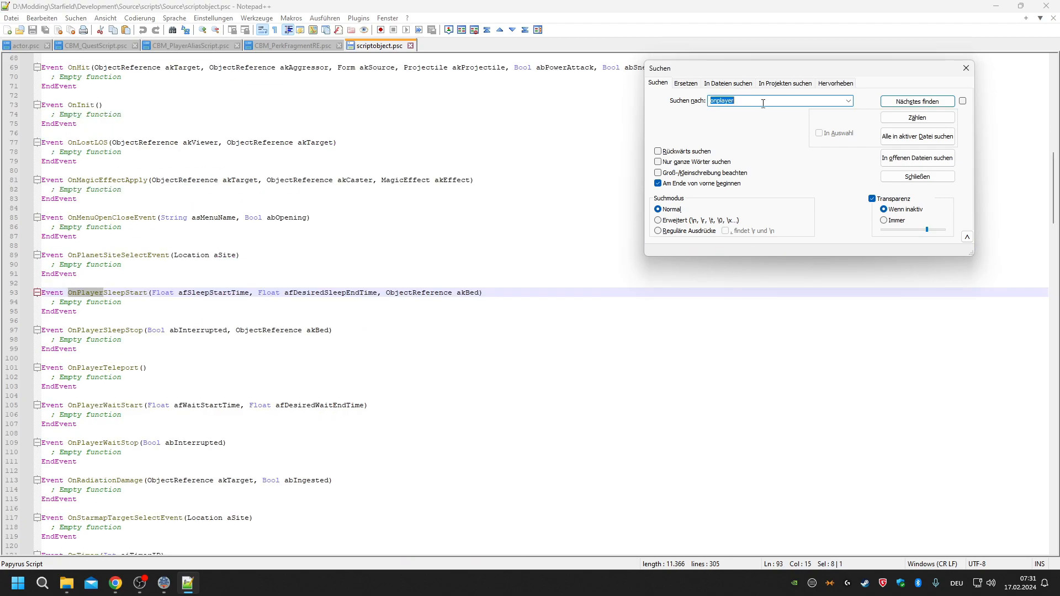
{"action": "key", "text": "Return"}
{"action": "key", "text": "Return"}
{"action": "key", "text": "Return"}
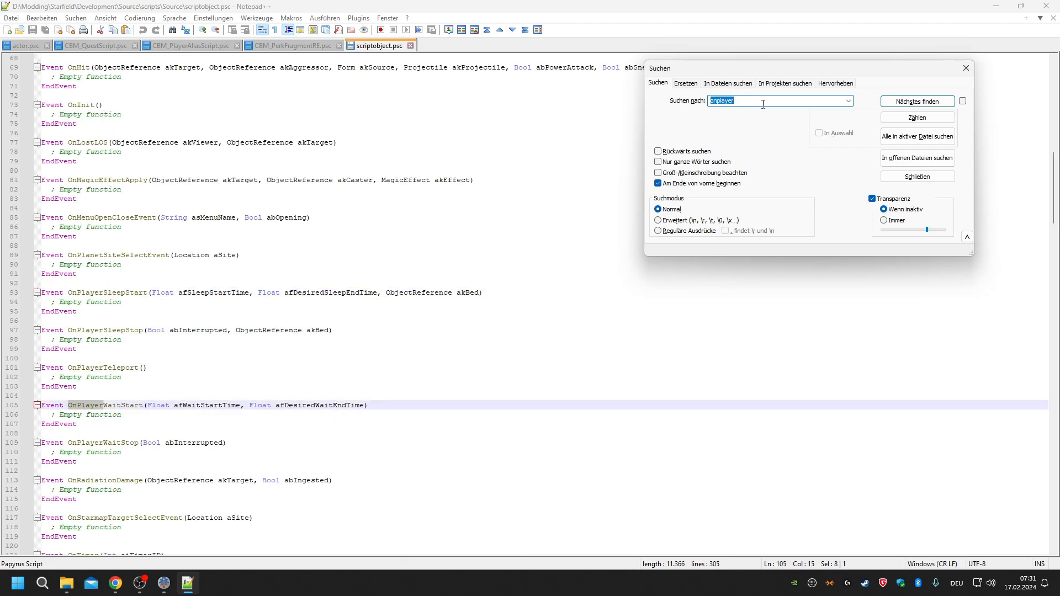
{"action": "key", "text": "Return"}
{"action": "key", "text": "Return"}
{"action": "key", "text": "Return"}
{"action": "key", "text": "Return"}
{"action": "key", "text": "Return"}
{"action": "key", "text": "Return"}
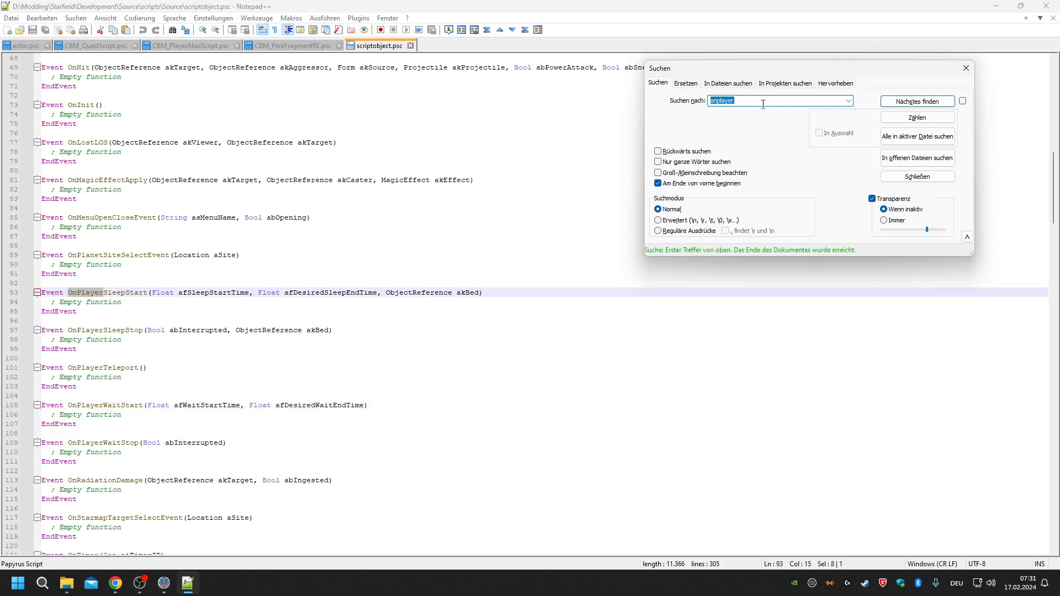
{"action": "left_click", "coordinate": [965, 69]}
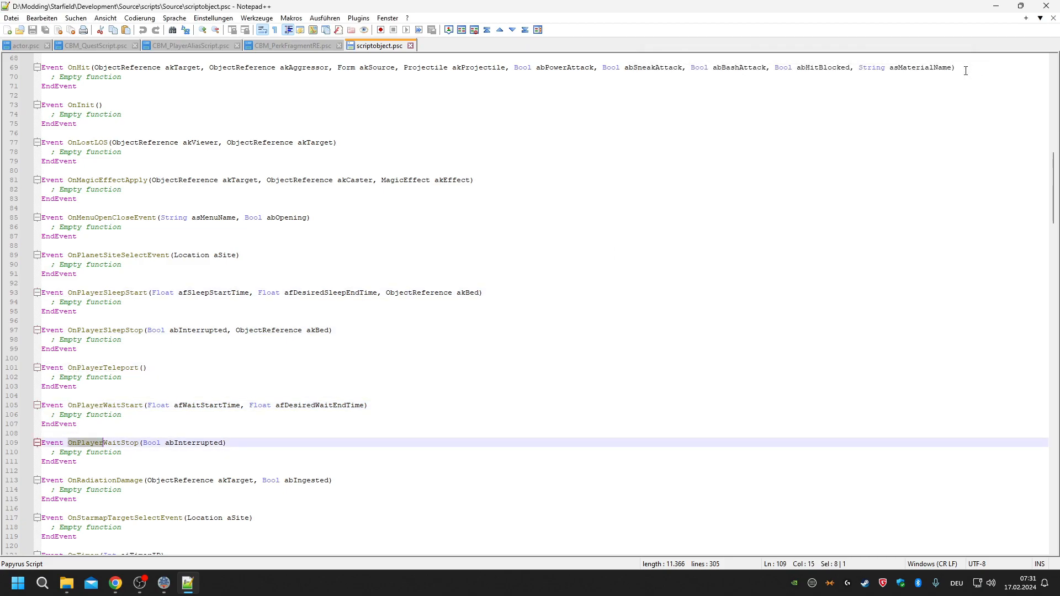
Examine the script declaration, event definitions and registration functions in scriptobject.psc.
{"action": "scroll", "coordinate": [856, 234], "scroll_direction": "up", "scroll_amount": 15}
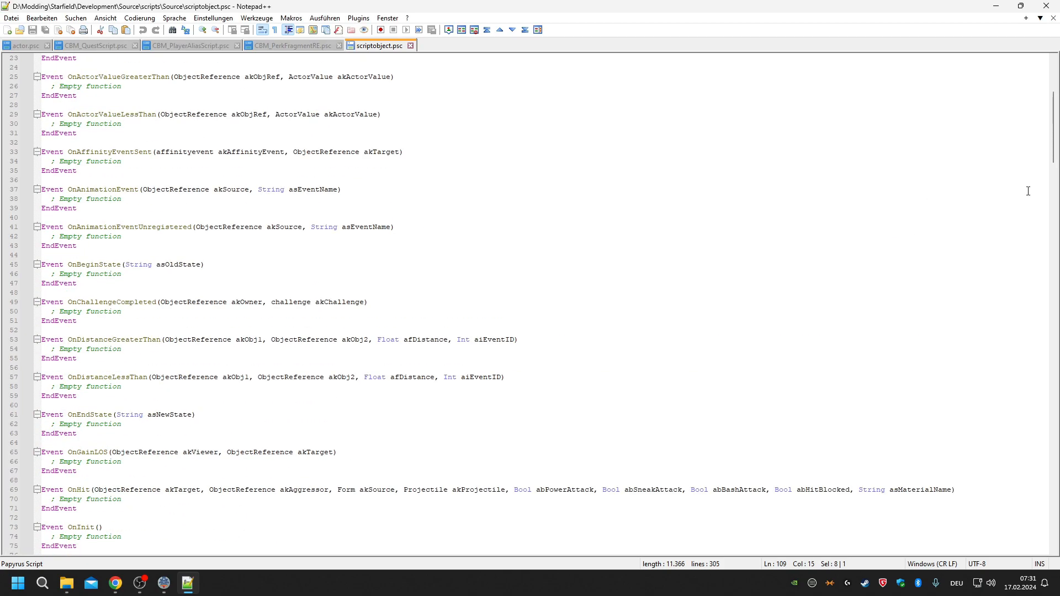
{"action": "scroll", "coordinate": [1057, 131], "scroll_direction": "up", "scroll_amount": 7}
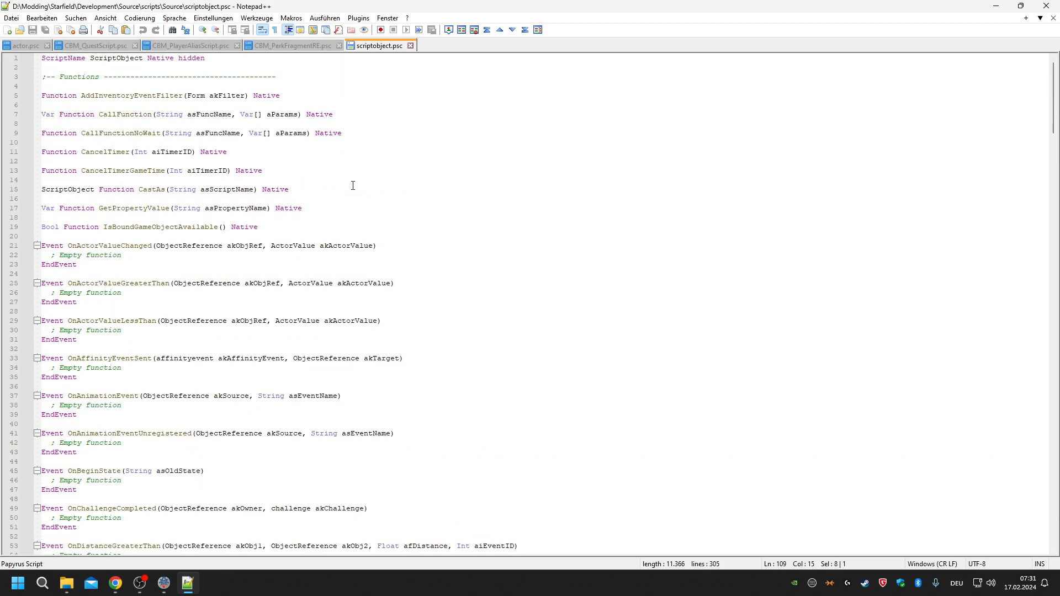
{"action": "scroll", "coordinate": [353, 185], "scroll_direction": "down", "scroll_amount": 20}
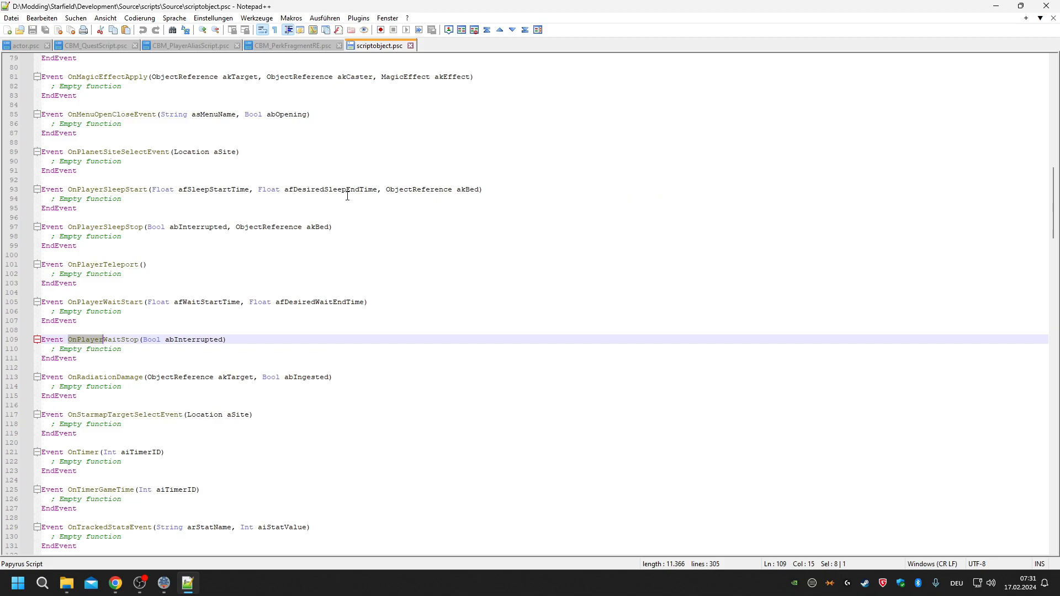
{"action": "scroll", "coordinate": [347, 195], "scroll_direction": "down", "scroll_amount": 4}
{"action": "scroll", "coordinate": [346, 201], "scroll_direction": "down", "scroll_amount": 2}
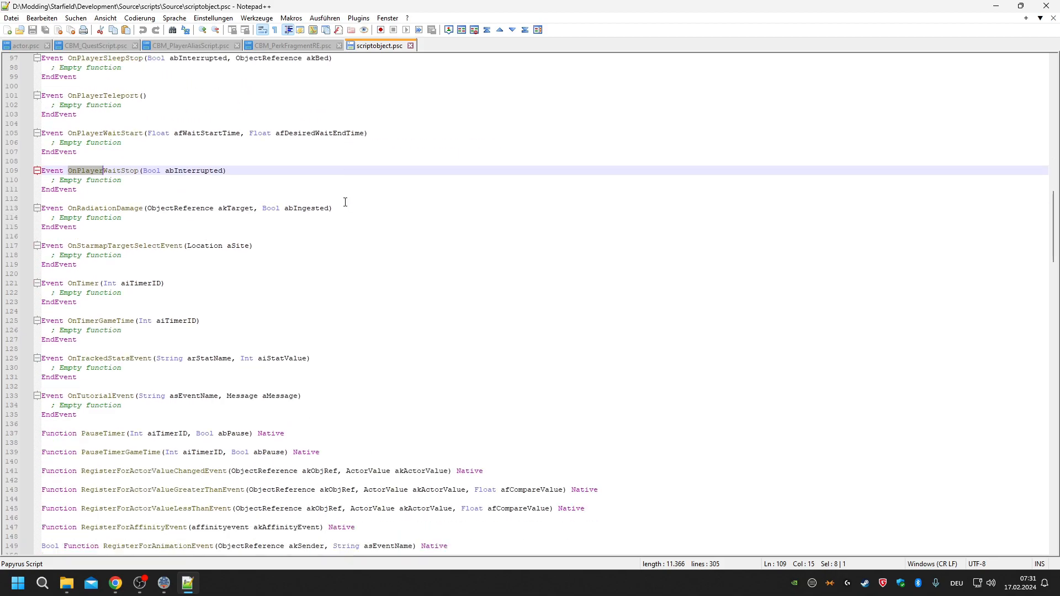
{"action": "scroll", "coordinate": [346, 202], "scroll_direction": "down", "scroll_amount": 8}
{"action": "scroll", "coordinate": [350, 204], "scroll_direction": "up", "scroll_amount": 12}
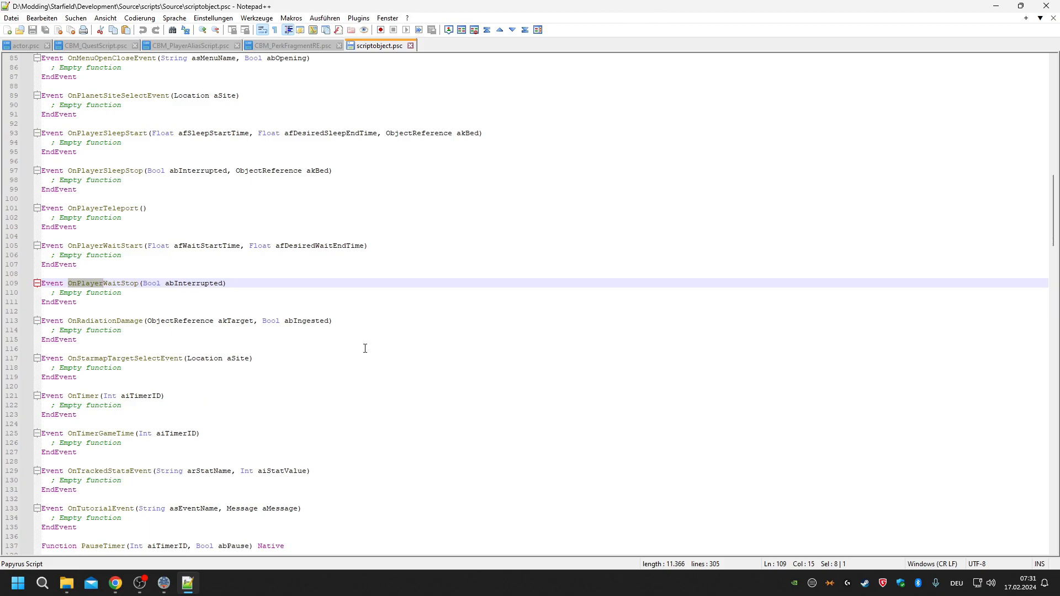
Switch to Chrome, search the Fallout 4 Creation Kit wiki for onplayerloadgame, and open the OnPlayerLoadGame - Actor page.
{"action": "left_click", "coordinate": [996, 5]}
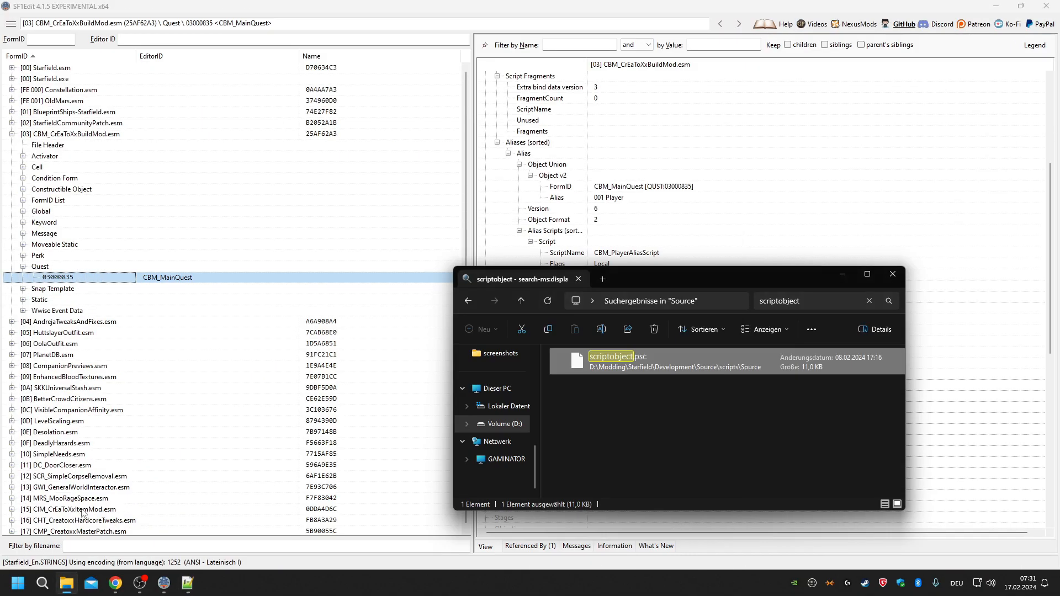
{"action": "left_click", "coordinate": [115, 583]}
{"action": "left_click", "coordinate": [226, 11]}
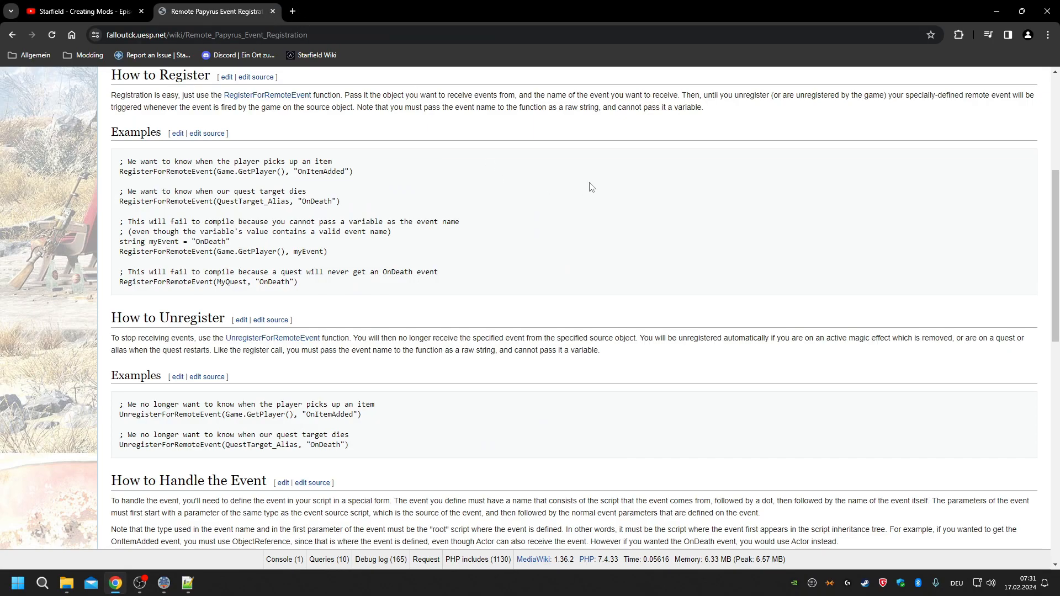
{"action": "scroll", "coordinate": [580, 189], "scroll_direction": "up", "scroll_amount": 5}
{"action": "left_click", "coordinate": [895, 100]}
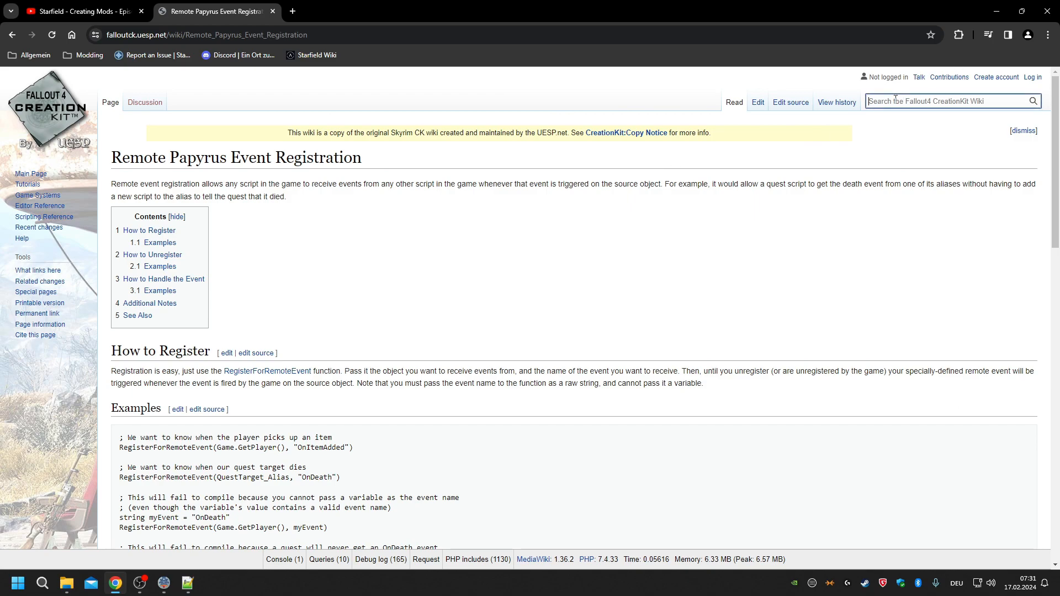
{"action": "type", "text": "onp"}
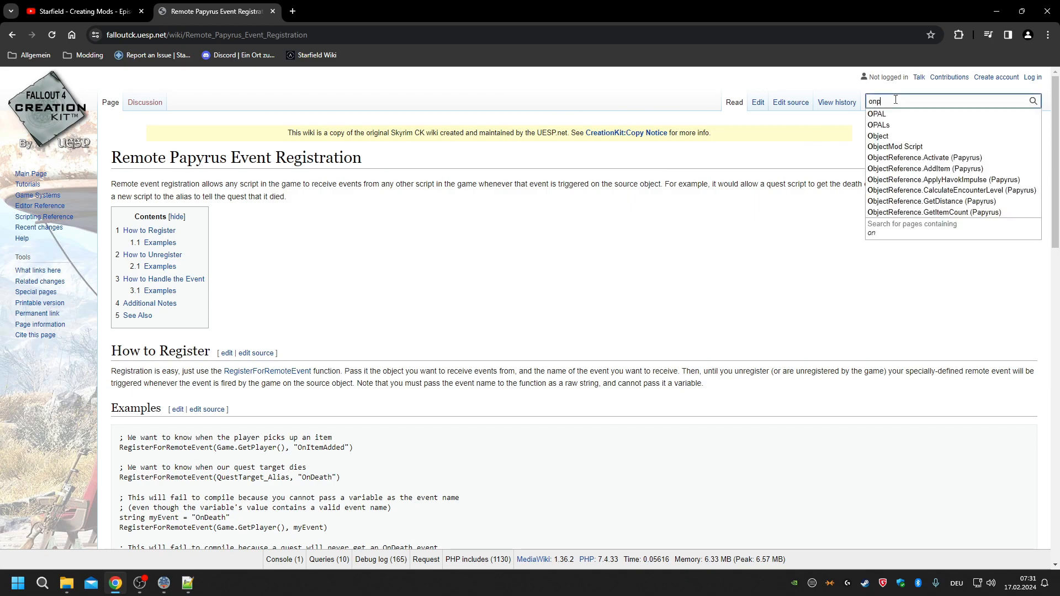
{"action": "type", "text": "layerloadgame"}
{"action": "key", "text": "Return"}
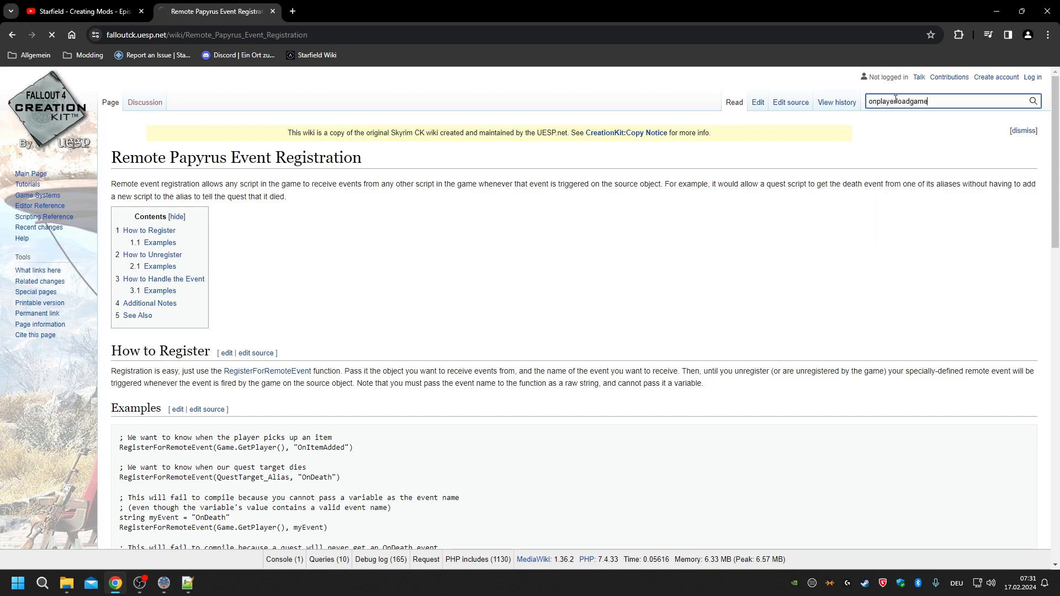
{"action": "left_click", "coordinate": [187, 284]}
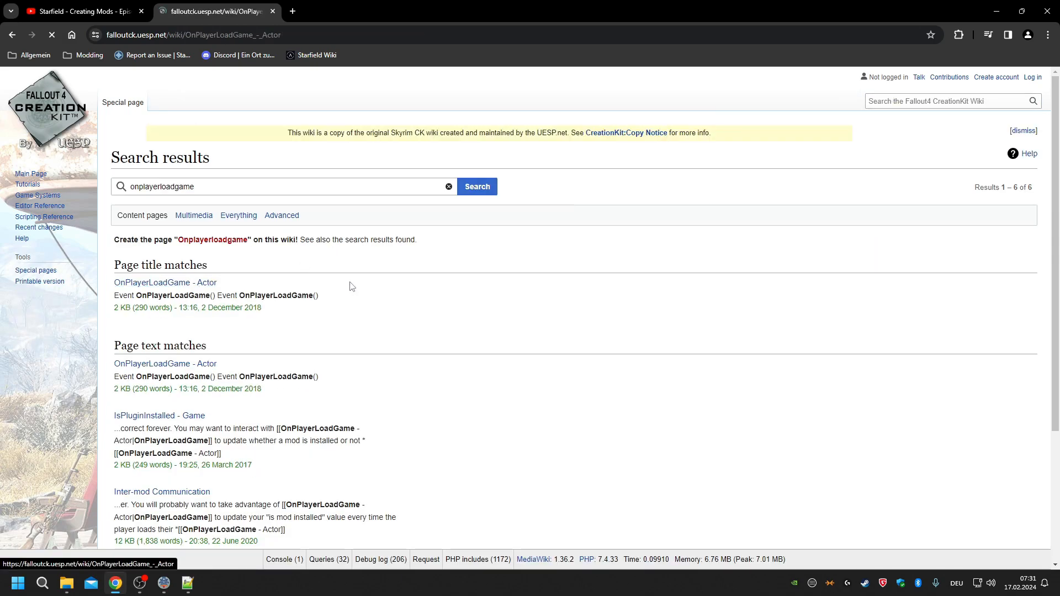
Examine the OnPlayerLoadGame examples, highlighting the Actor, ReferenceAlias and ScriptObject types that the sample scripts extend.
{"action": "scroll", "coordinate": [352, 285], "scroll_direction": "down", "scroll_amount": 4}
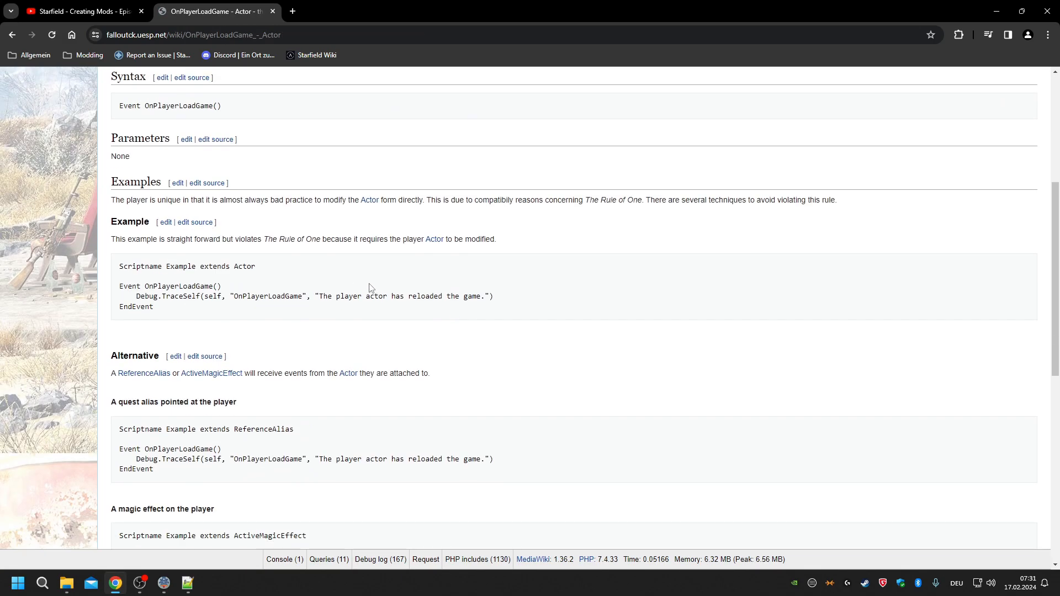
{"action": "double_click", "coordinate": [250, 268]}
{"action": "scroll", "coordinate": [428, 274], "scroll_direction": "down", "scroll_amount": 3}
{"action": "double_click", "coordinate": [273, 264]}
{"action": "scroll", "coordinate": [353, 257], "scroll_direction": "down", "scroll_amount": 3}
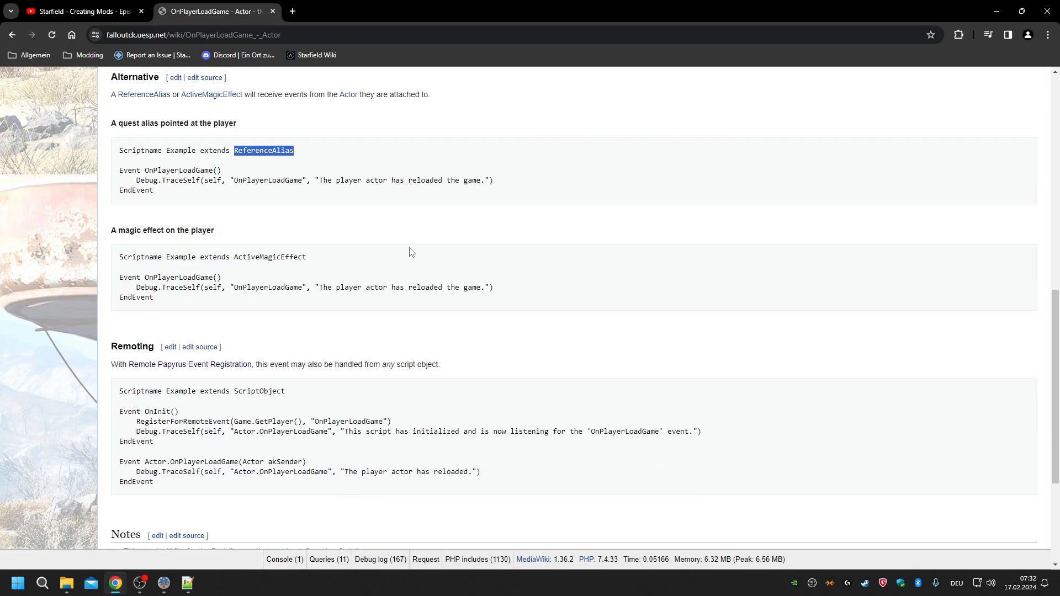
{"action": "left_click", "coordinate": [275, 208]}
{"action": "double_click", "coordinate": [276, 207]}
{"action": "scroll", "coordinate": [276, 208], "scroll_direction": "down", "scroll_amount": 2}
{"action": "double_click", "coordinate": [260, 228]}
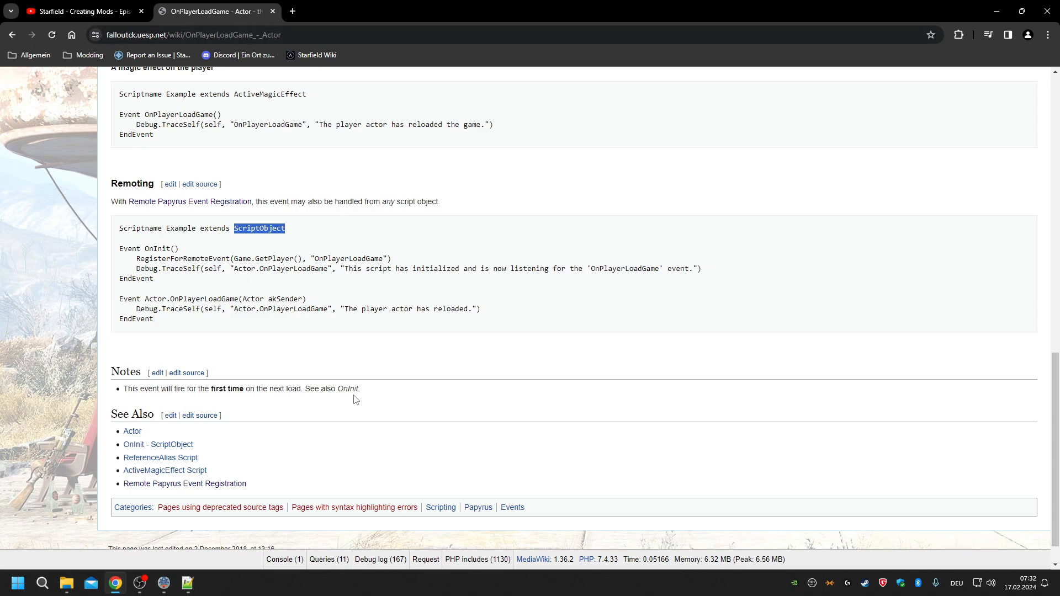
{"action": "scroll", "coordinate": [375, 408], "scroll_direction": "up", "scroll_amount": 1}
Return to scriptobject.psc in Notepad++ and search again for onplayerloadgame from near the beginning of the file.
{"action": "left_click", "coordinate": [187, 583]}
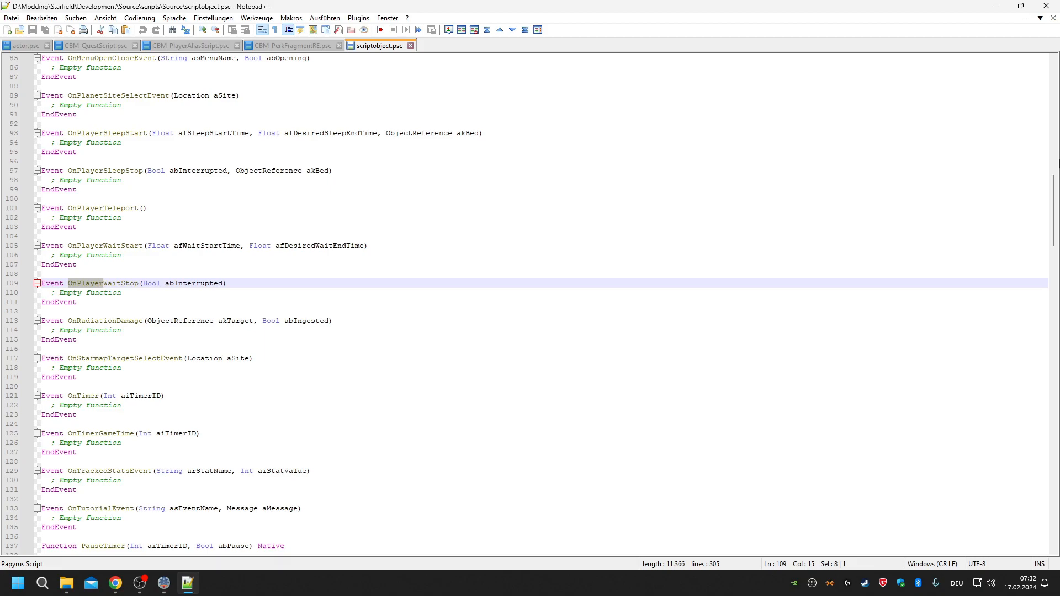
{"action": "left_click_drag", "start_coordinate": [1054, 209], "coordinate": [1054, 96]}
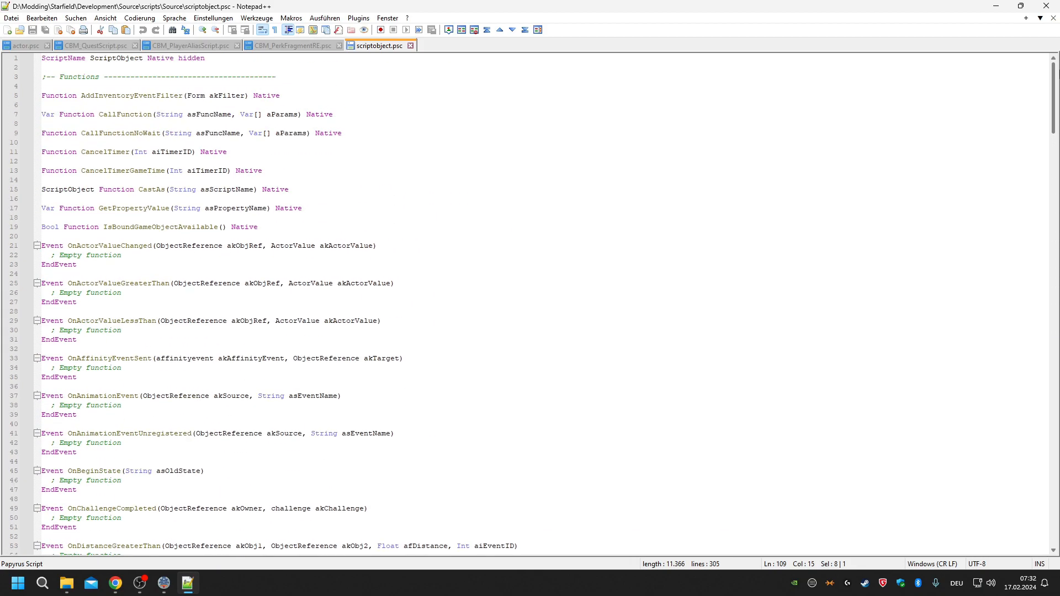
{"action": "double_click", "coordinate": [288, 208]}
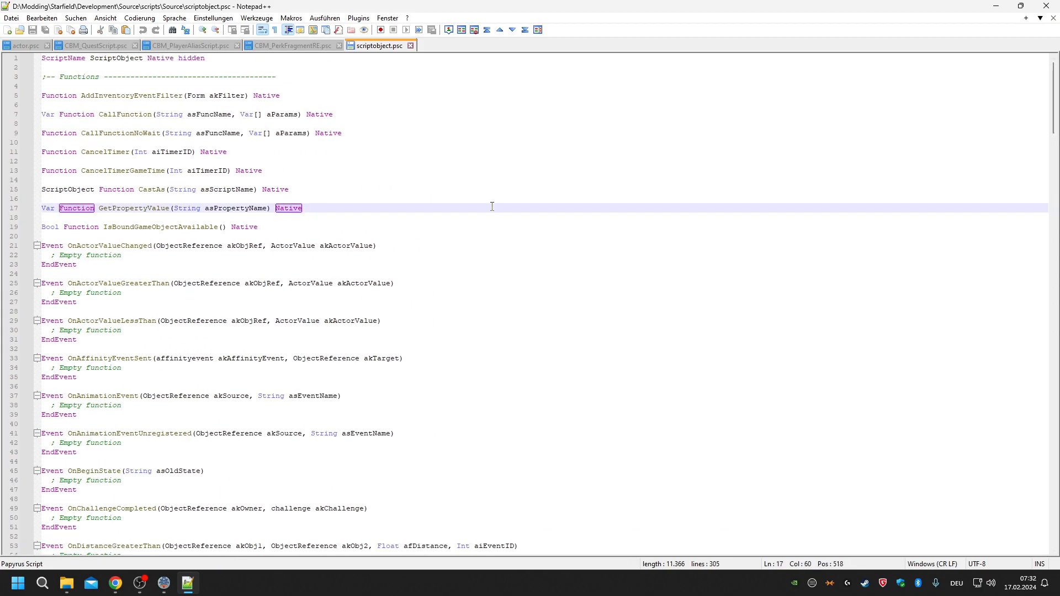
{"action": "key", "text": "ctrl+f"}
{"action": "type", "text": "o"}
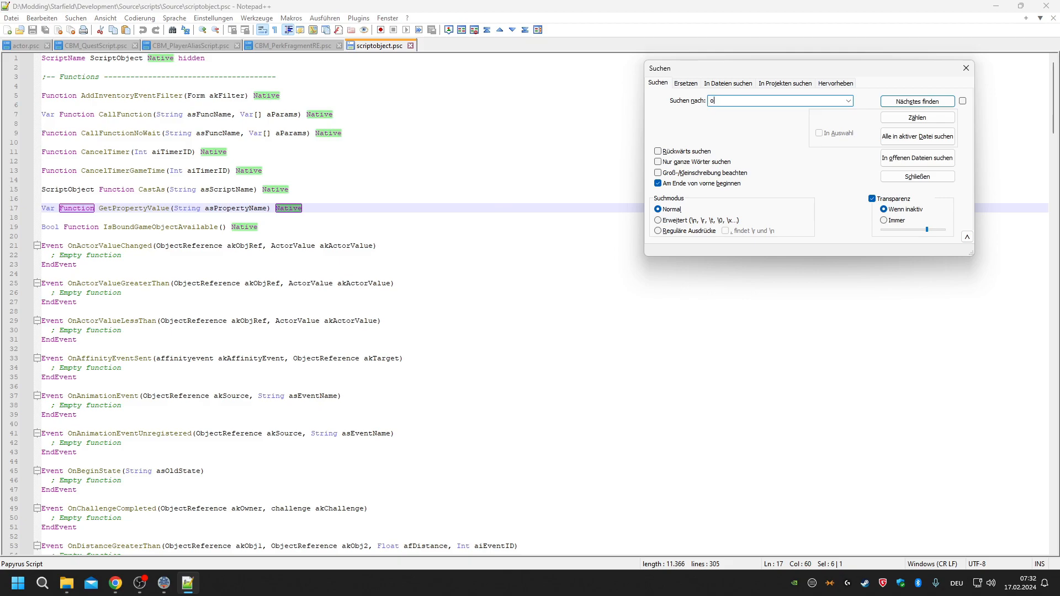
{"action": "type", "text": "nplayerloadgame"}
{"action": "key", "text": "Return"}
{"action": "left_click", "coordinate": [490, 206]}
Look through the events and native functions of scriptobject.psc once more, and go back to CBM_QuestScript.psc.
{"action": "scroll", "coordinate": [386, 303], "scroll_direction": "down", "scroll_amount": 20}
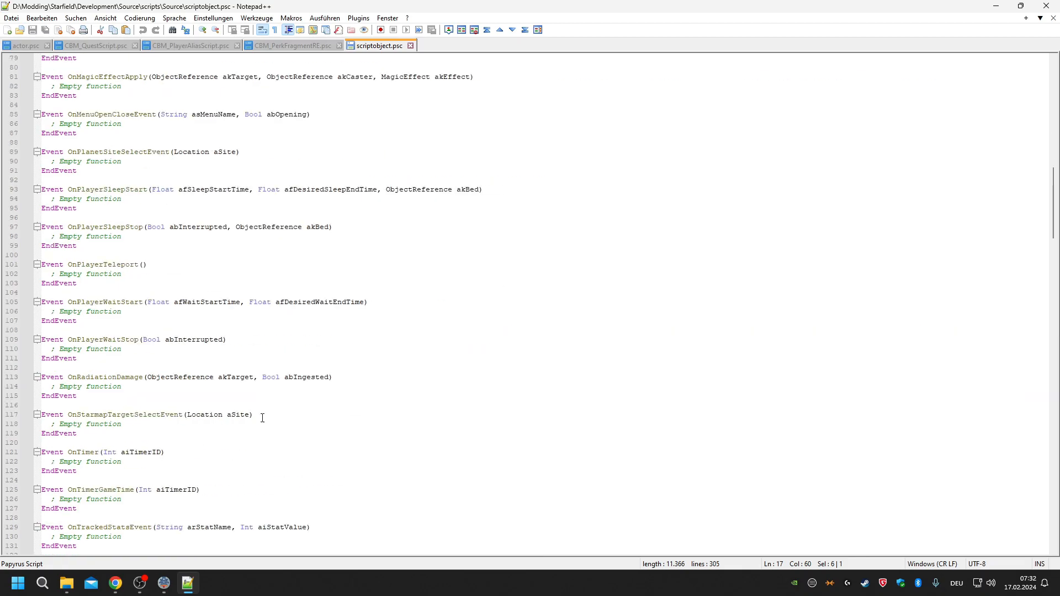
{"action": "scroll", "coordinate": [298, 426], "scroll_direction": "up", "scroll_amount": 20}
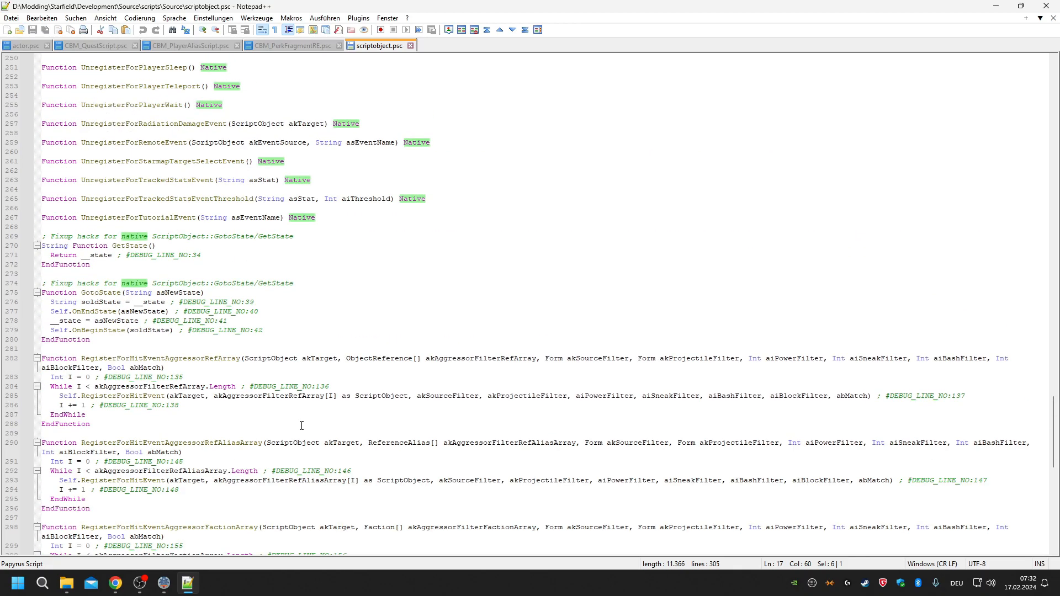
{"action": "scroll", "coordinate": [309, 425], "scroll_direction": "up", "scroll_amount": 20}
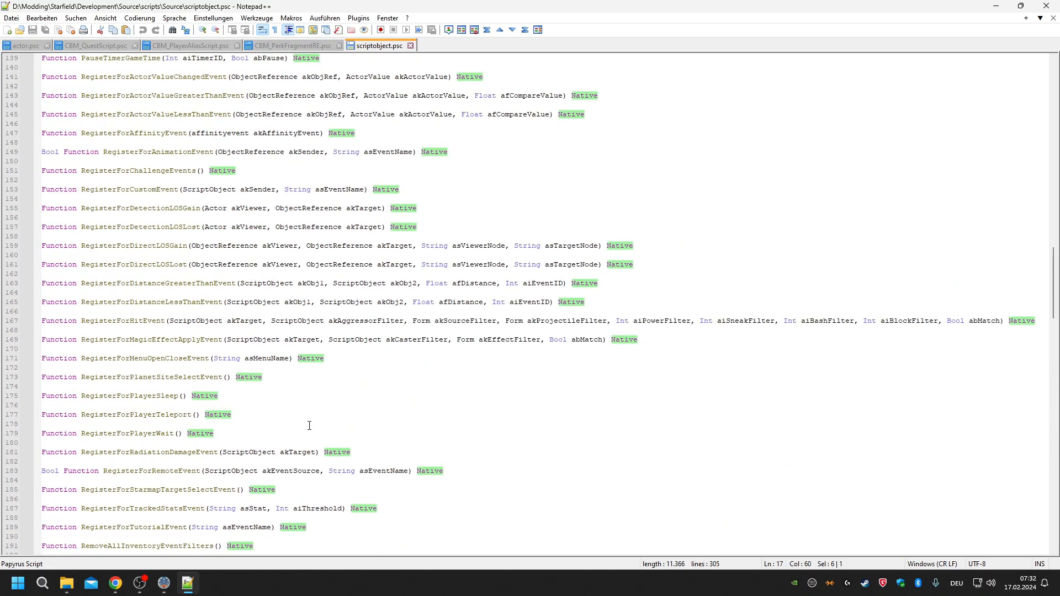
{"action": "scroll", "coordinate": [311, 425], "scroll_direction": "up", "scroll_amount": 15}
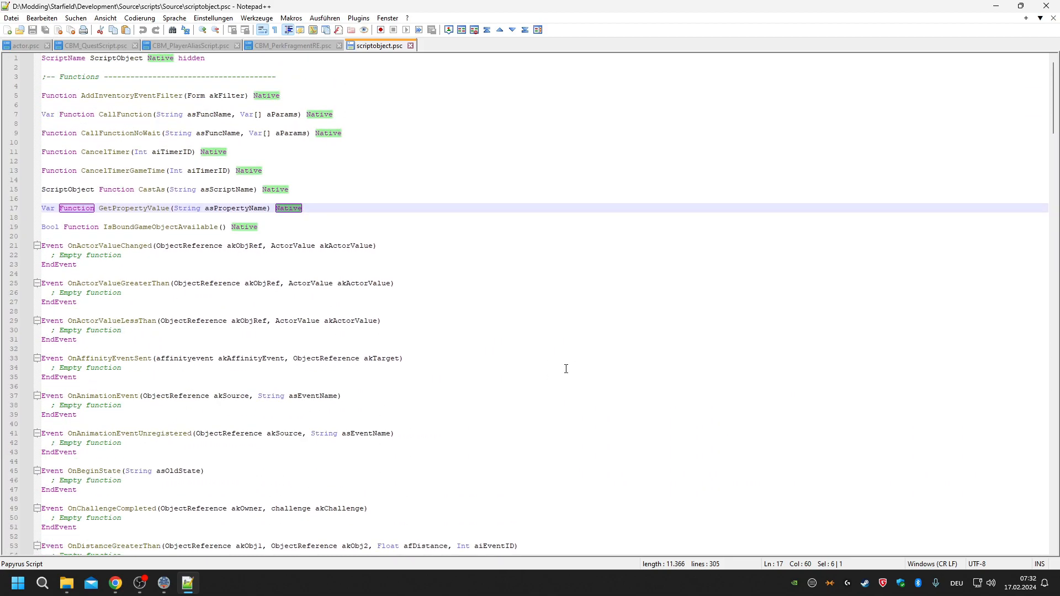
{"action": "scroll", "coordinate": [107, 292], "scroll_direction": "down", "scroll_amount": 10}
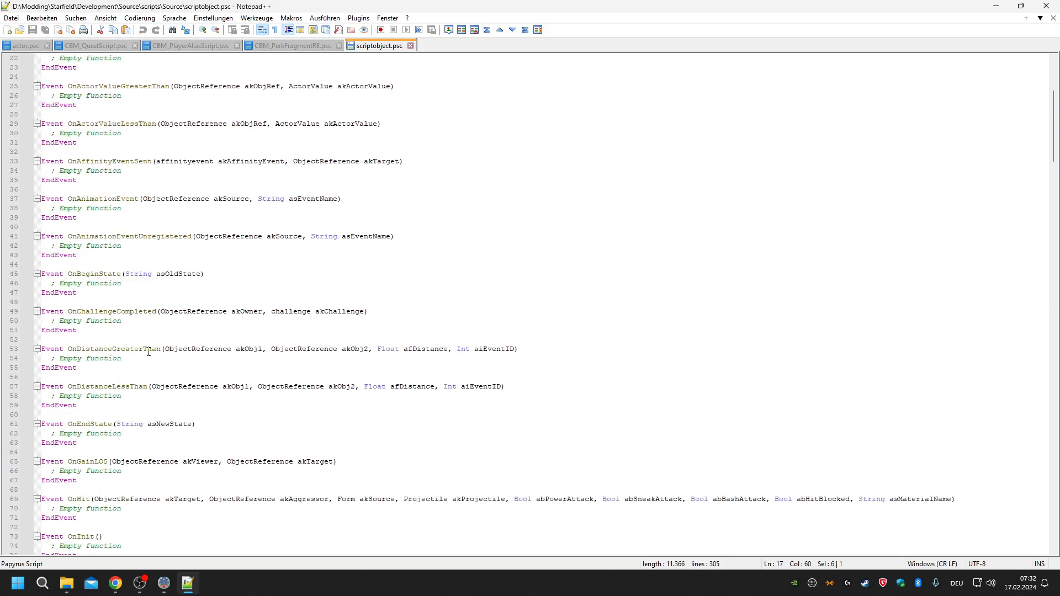
{"action": "scroll", "coordinate": [183, 370], "scroll_direction": "up", "scroll_amount": 10}
{"action": "left_click", "coordinate": [602, 279]}
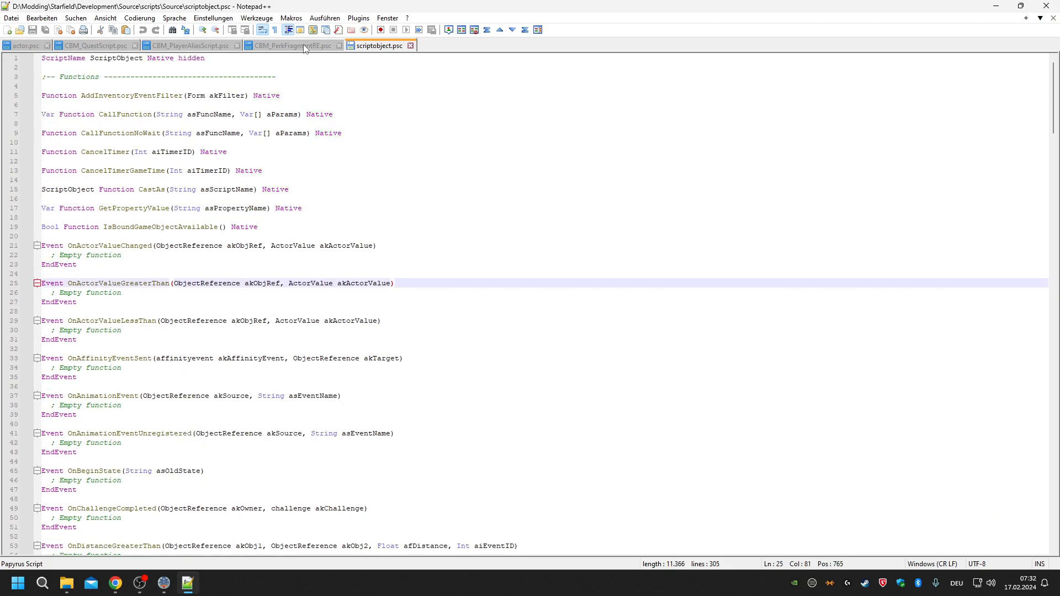
{"action": "left_click", "coordinate": [90, 46]}
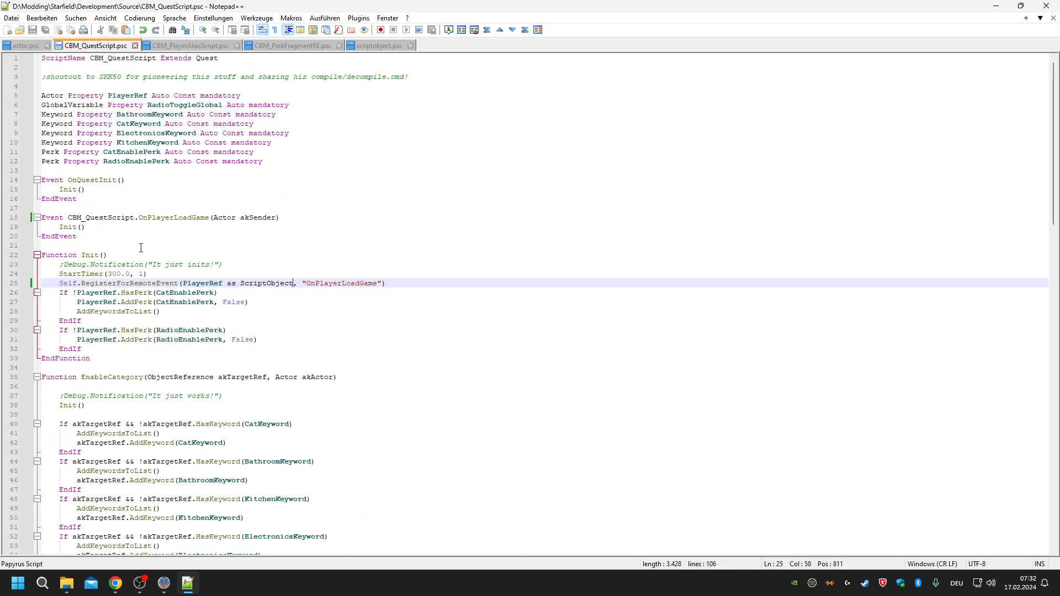
Minimize the open application windows and open the Modding folder from the desktop.
{"action": "left_click", "coordinate": [996, 6]}
{"action": "left_click", "coordinate": [996, 5]}
{"action": "left_click", "coordinate": [996, 5]}
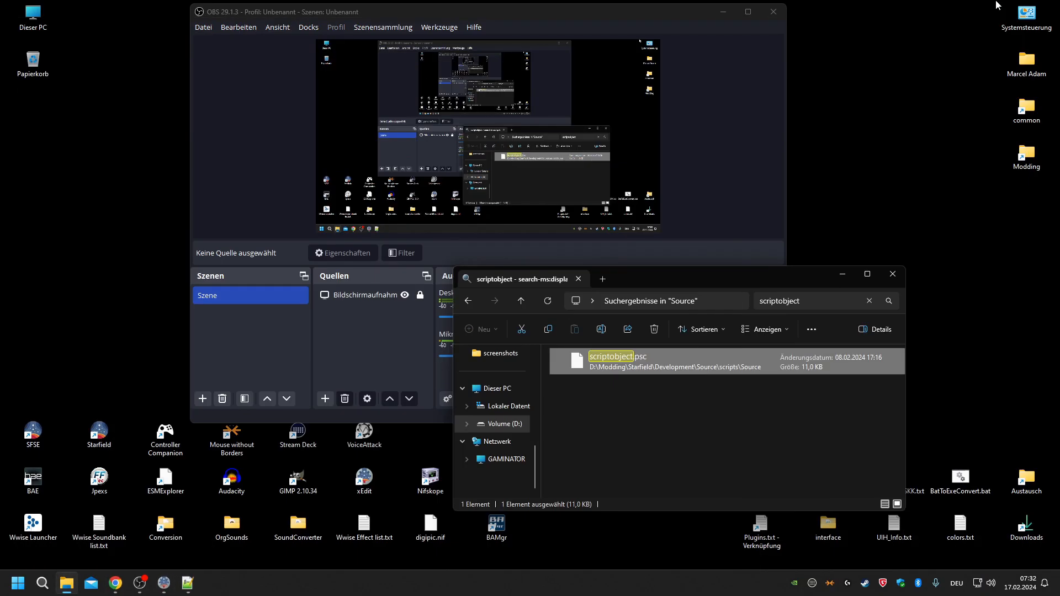
{"action": "double_click", "coordinate": [1026, 154]}
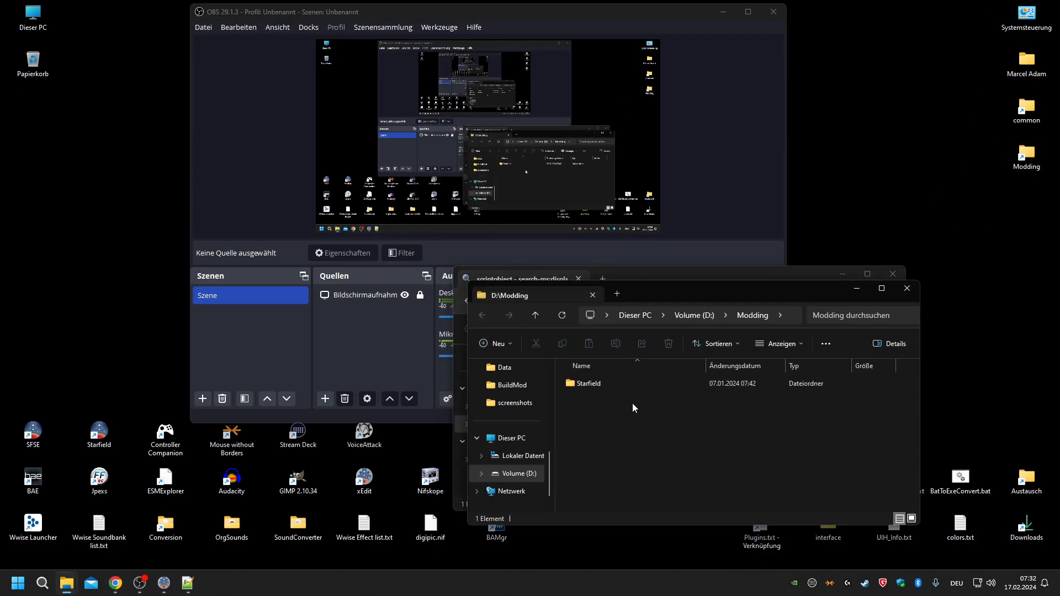
Browse to the Scripts source folder of the SimpleNeeds gameplay mod and open all four .psc files in Notepad++.
{"action": "double_click", "coordinate": [611, 376]}
{"action": "double_click", "coordinate": [600, 418]}
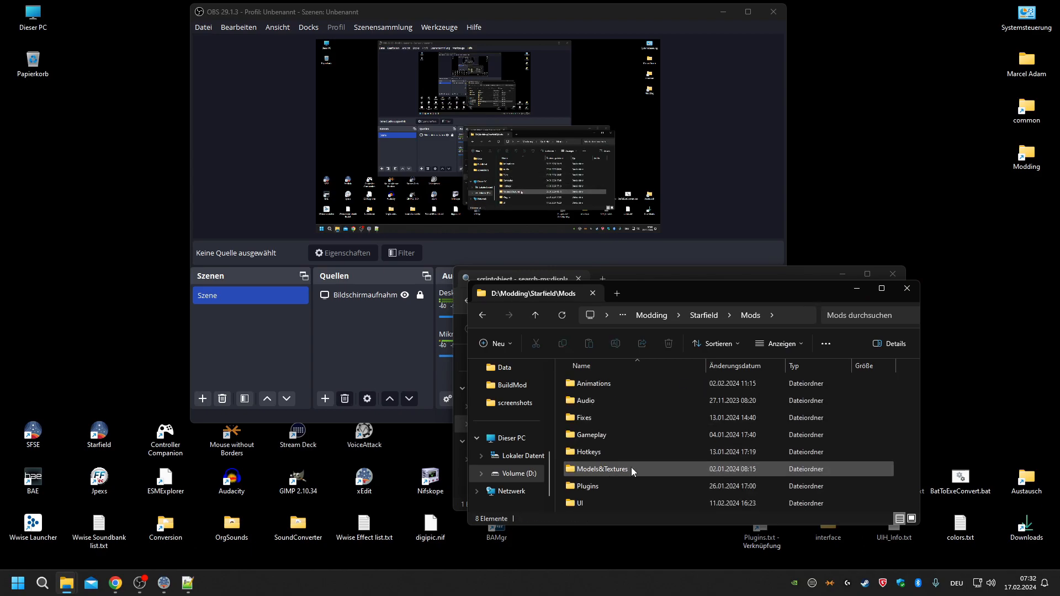
{"action": "double_click", "coordinate": [607, 434]}
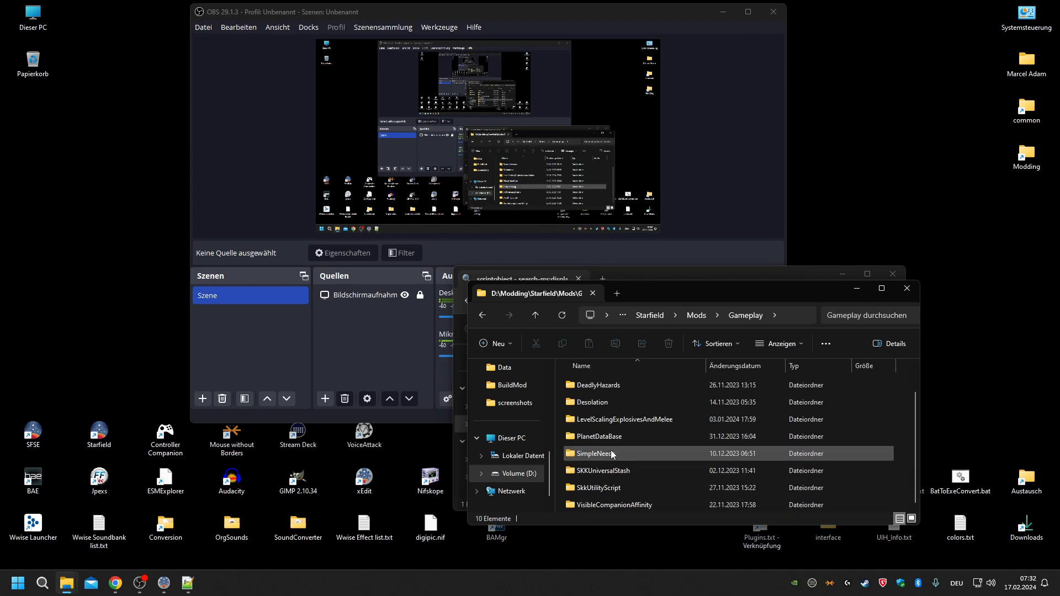
{"action": "double_click", "coordinate": [611, 453]}
{"action": "double_click", "coordinate": [595, 396]}
{"action": "double_click", "coordinate": [595, 386]}
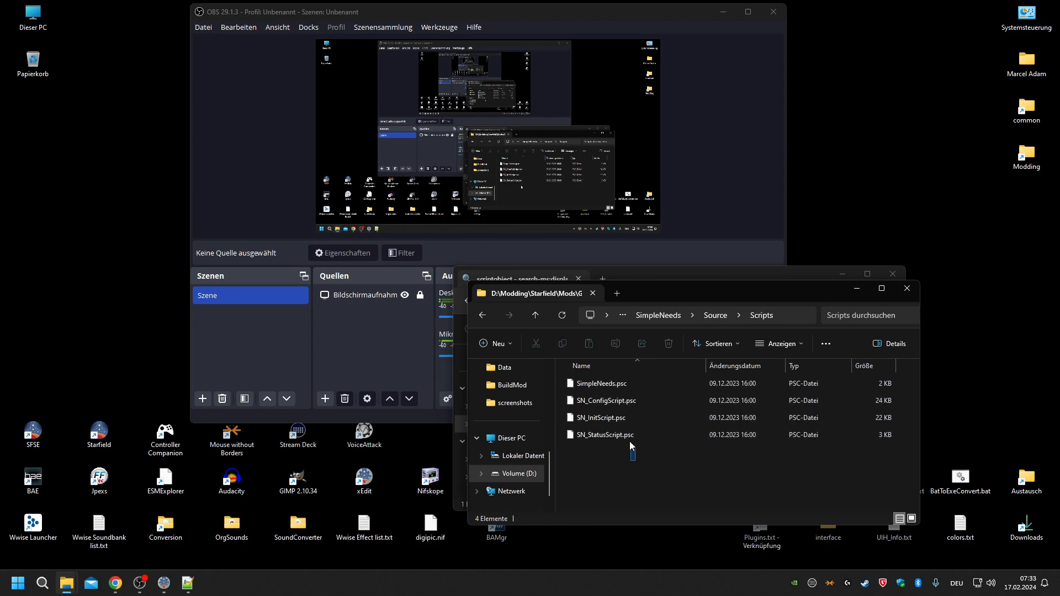
{"action": "left_click_drag", "start_coordinate": [632, 451], "coordinate": [607, 381]}
{"action": "right_click", "coordinate": [603, 382]}
{"action": "left_click", "coordinate": [685, 179]}
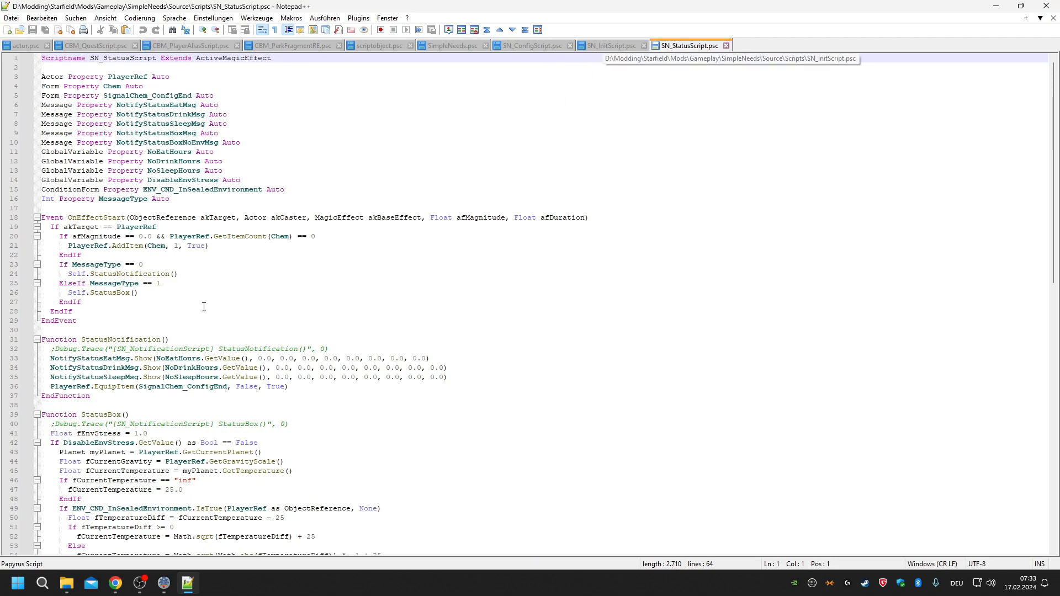
Close SN_StatusScript.psc, SimpleNeeds.psc and SN_ConfigScript.psc, keeping SN_InitScript.psc open.
{"action": "left_click", "coordinate": [725, 45]}
{"action": "left_click", "coordinate": [604, 47]}
{"action": "scroll", "coordinate": [423, 241], "scroll_direction": "down", "scroll_amount": 7}
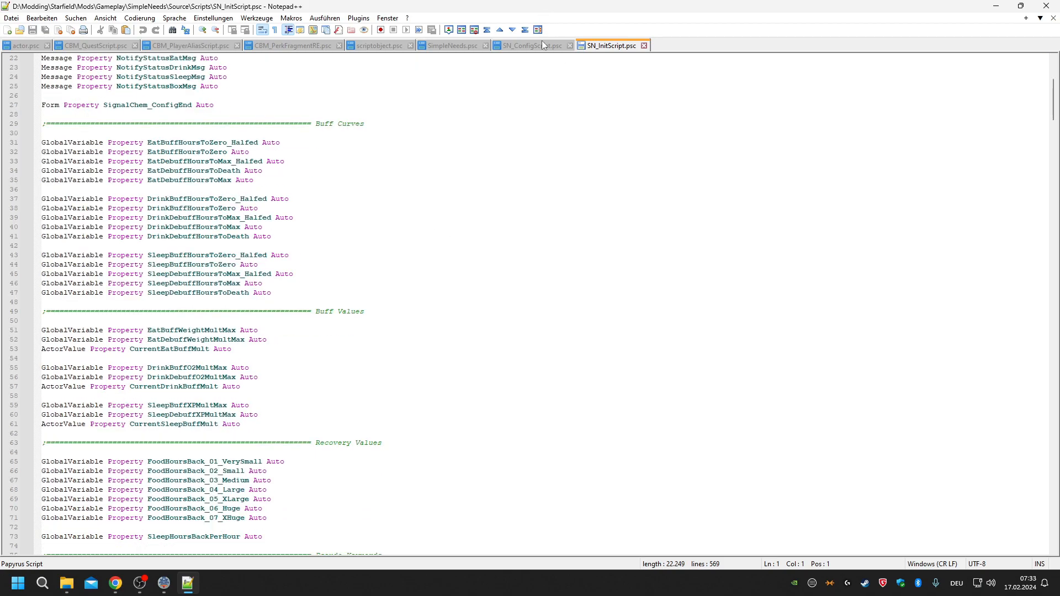
{"action": "left_click", "coordinate": [469, 48]}
{"action": "left_click", "coordinate": [486, 46]}
{"action": "left_click", "coordinate": [468, 46]}
{"action": "scroll", "coordinate": [313, 335], "scroll_direction": "down", "scroll_amount": 20}
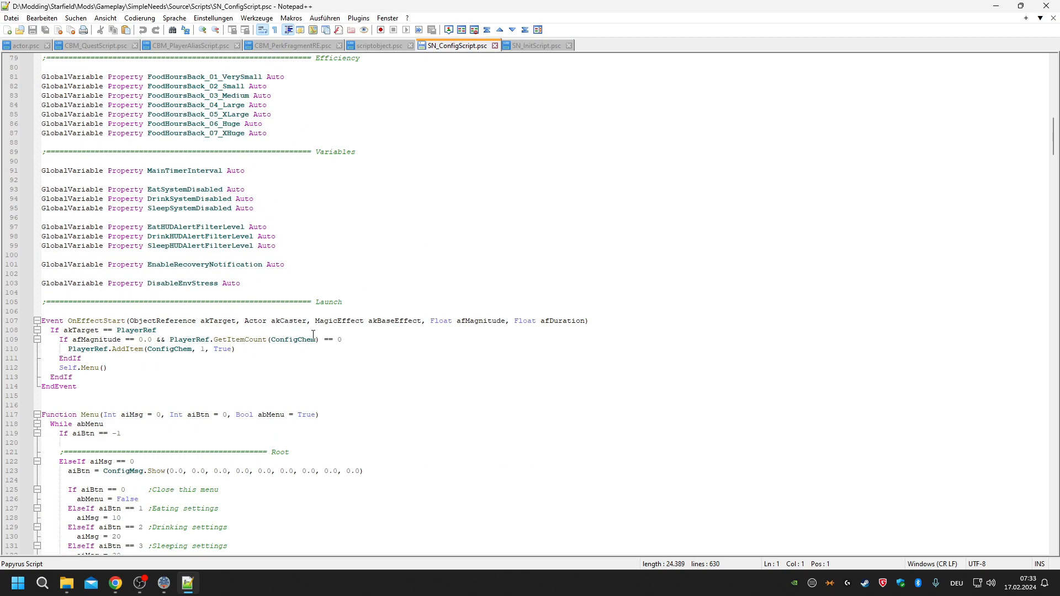
{"action": "left_click", "coordinate": [494, 46]}
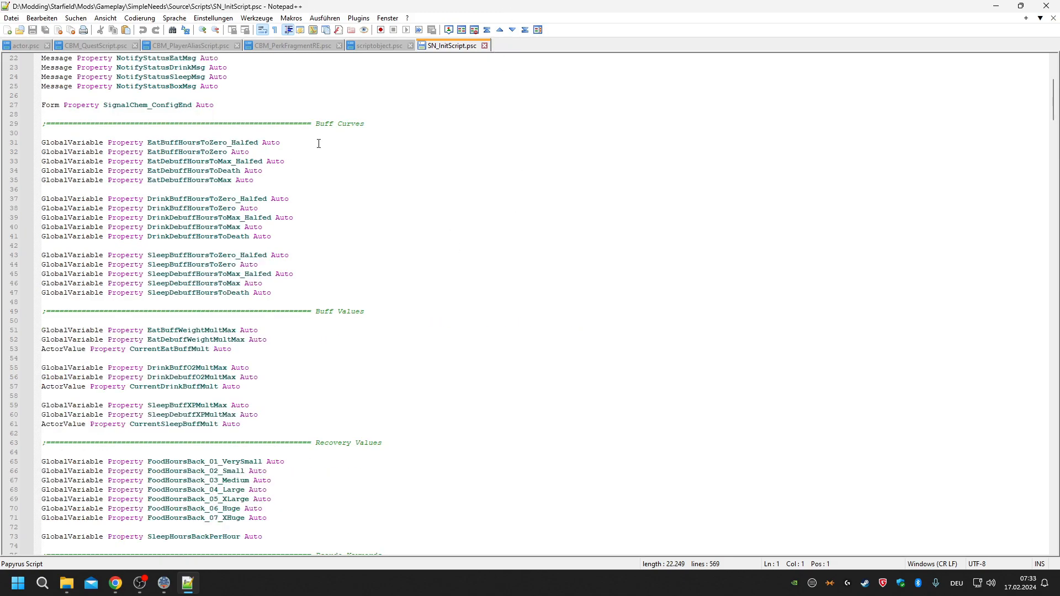
Examine SN_InitScript.psc, highlighting its Quest parent type and the ScriptObject, RegisterForRemoteEvent and OnPlayerLoadGame parts of the first registration in OnQuestInit.
{"action": "scroll", "coordinate": [227, 253], "scroll_direction": "up", "scroll_amount": 7}
{"action": "double_click", "coordinate": [198, 58]}
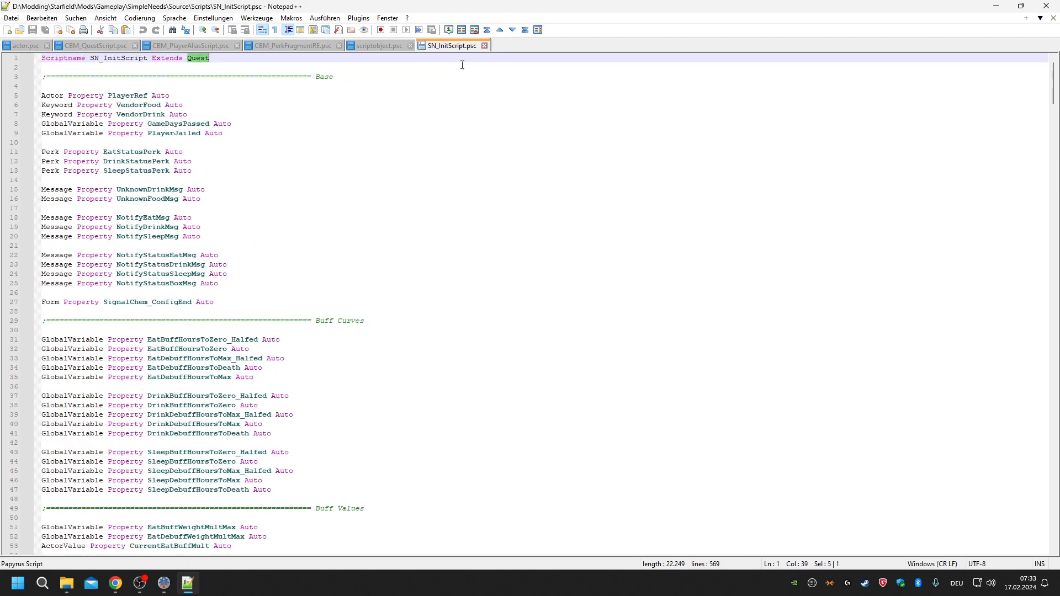
{"action": "scroll", "coordinate": [252, 238], "scroll_direction": "down", "scroll_amount": 20}
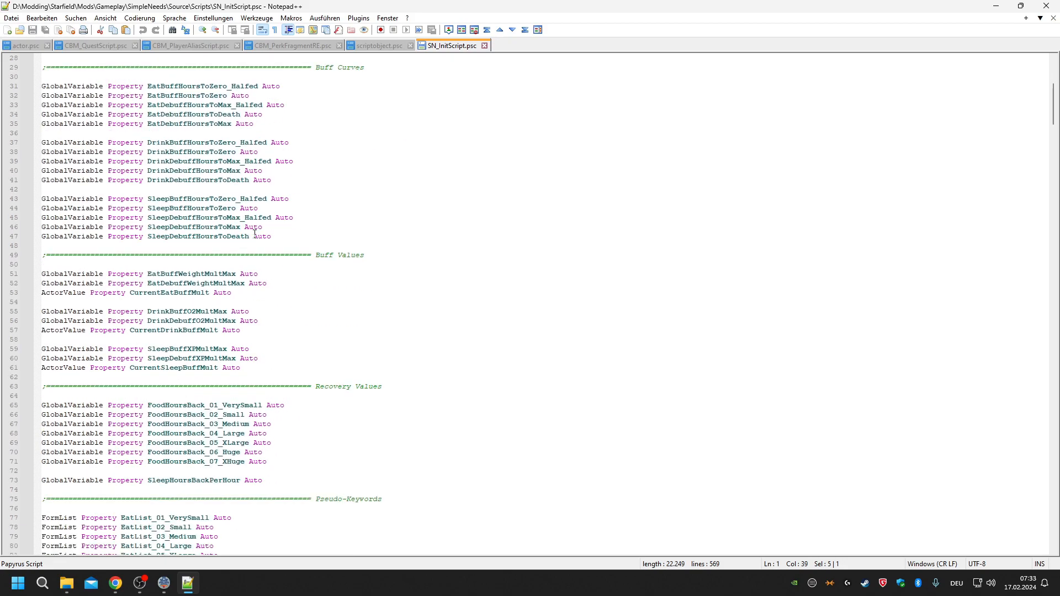
{"action": "double_click", "coordinate": [193, 312]}
{"action": "double_click", "coordinate": [258, 311]}
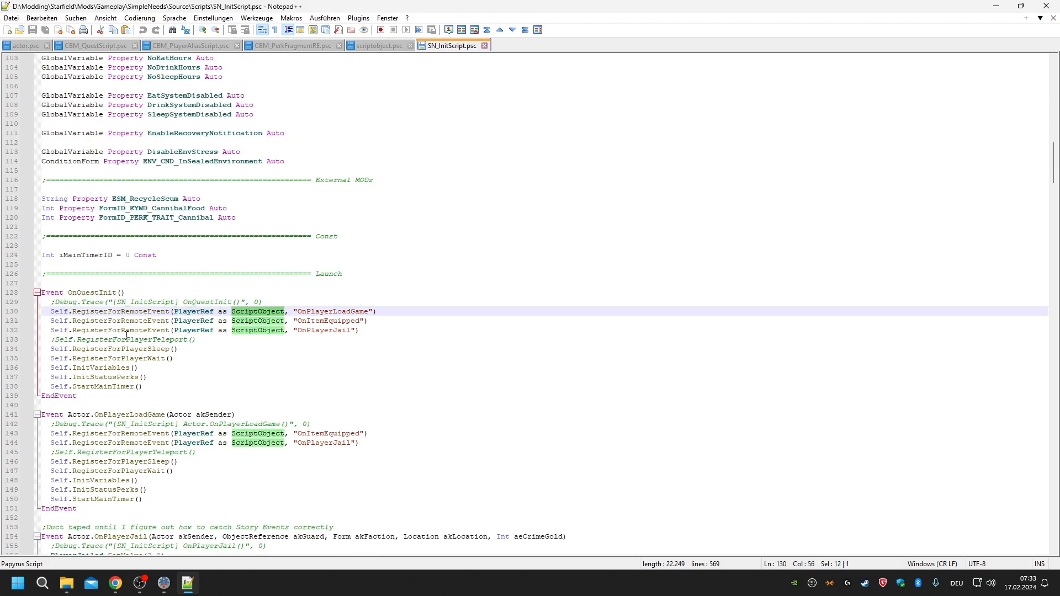
{"action": "double_click", "coordinate": [129, 311]}
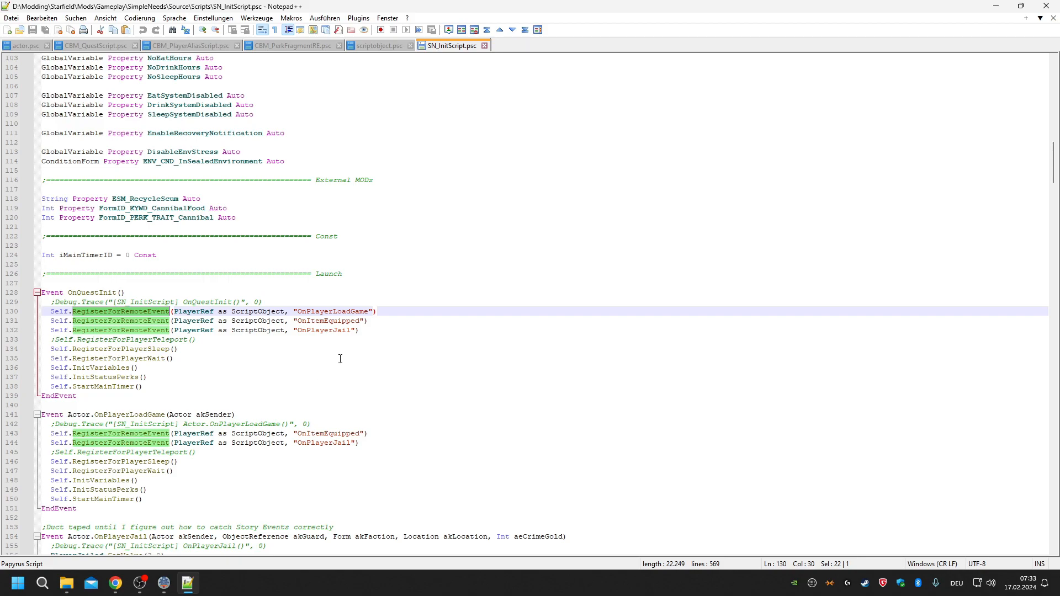
{"action": "double_click", "coordinate": [333, 311]}
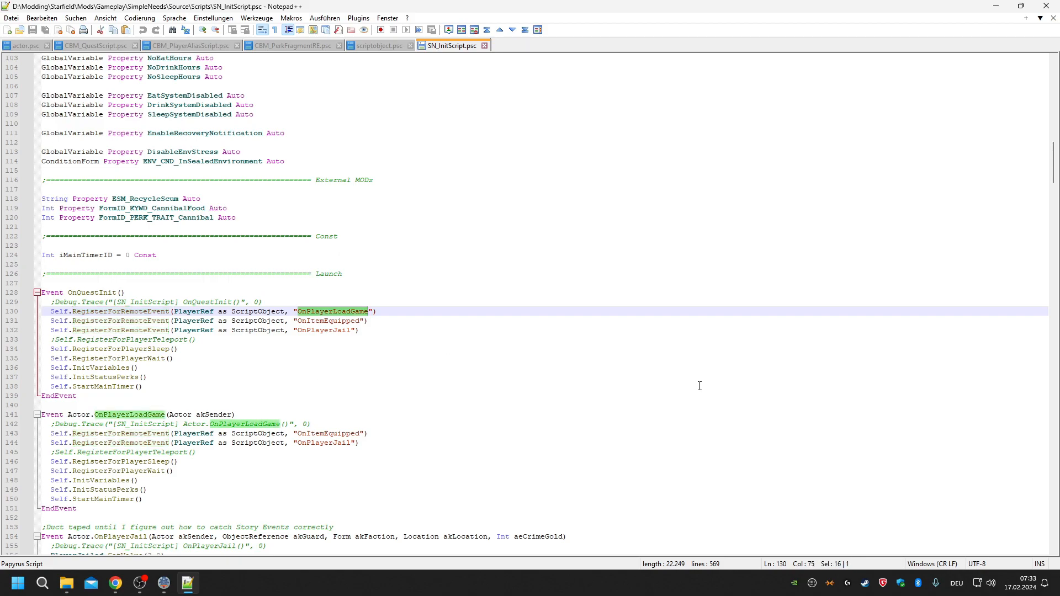
Go from the scriptobject search in File Explorer back to the Development Source folder and look through its scripts.
{"action": "mouse_move", "coordinate": [67, 583]}
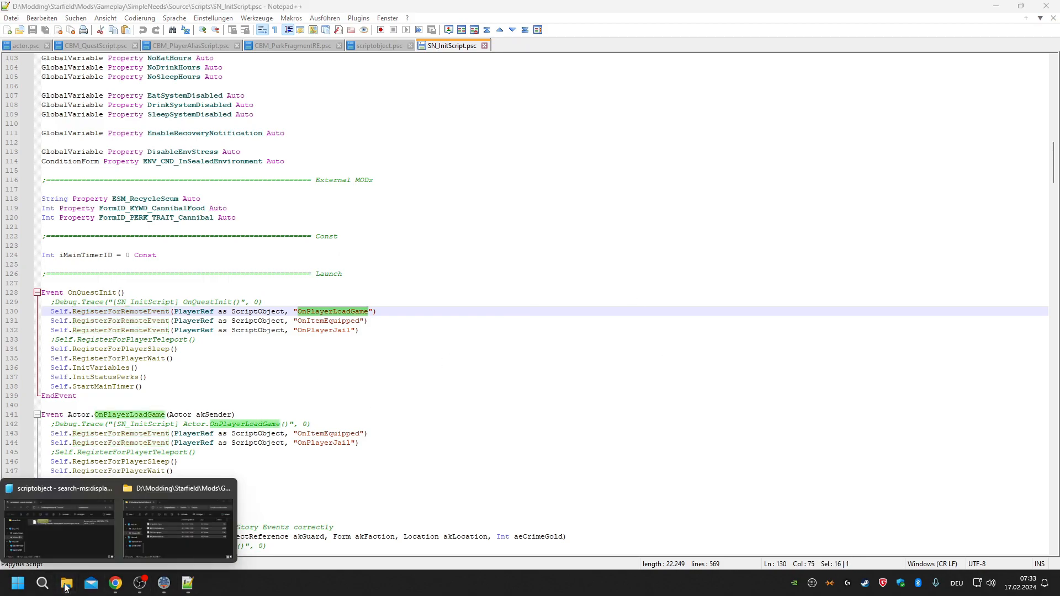
{"action": "left_click", "coordinate": [58, 550]}
{"action": "key", "text": "alt+Left"}
{"action": "key", "text": "alt+Left"}
{"action": "key", "text": "alt+Left"}
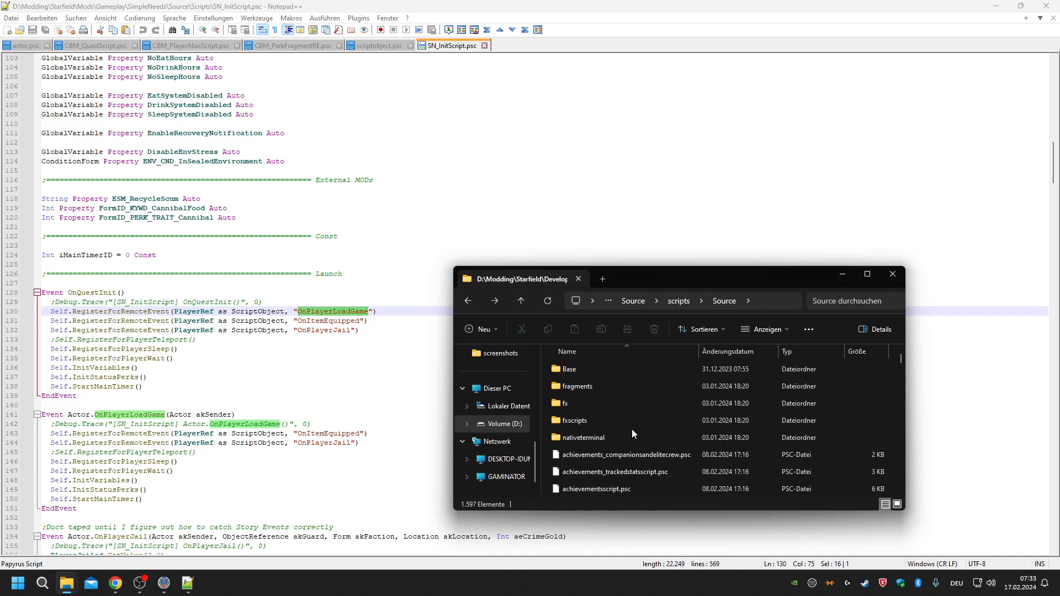
{"action": "scroll", "coordinate": [658, 415], "scroll_direction": "down", "scroll_amount": 1}
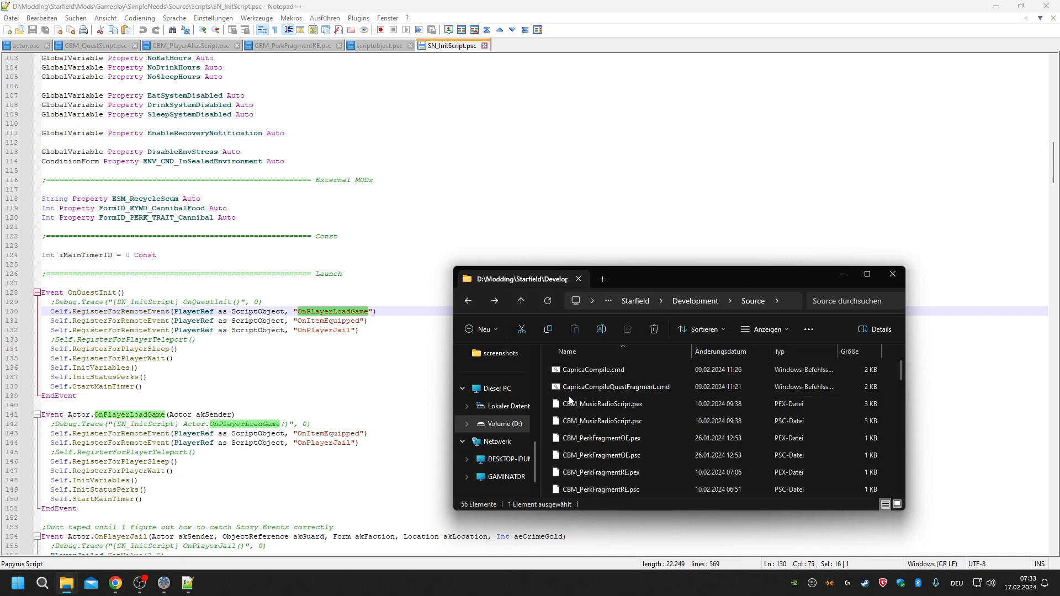
Return to SN_InitScript.psc in Notepad++ and highlight the OnPlayerLoadGame event name in the remote registration.
{"action": "left_click", "coordinate": [344, 240]}
{"action": "left_click", "coordinate": [330, 312]}
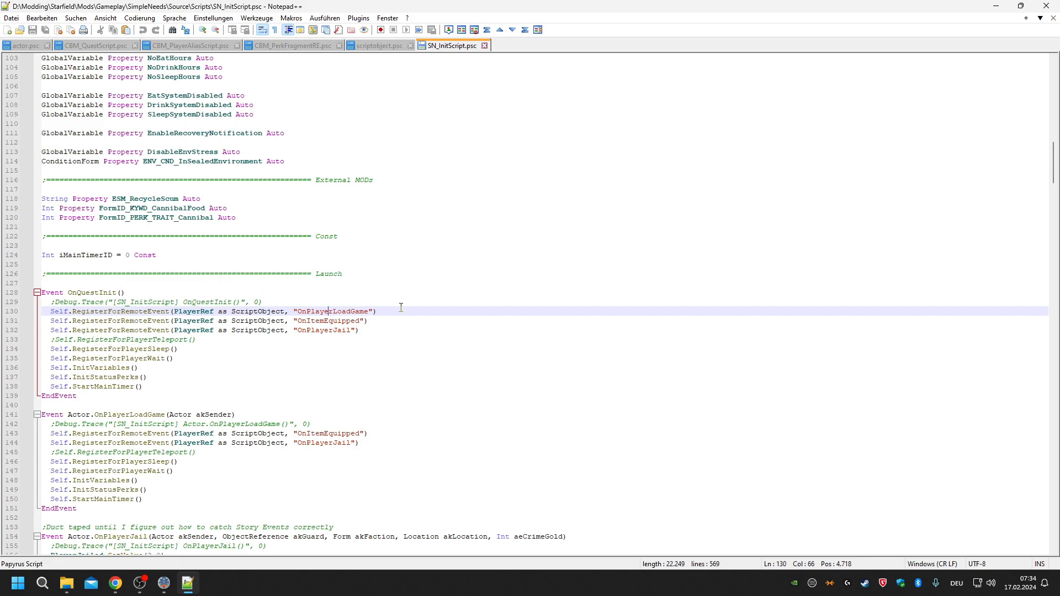
{"action": "double_click", "coordinate": [346, 314]}
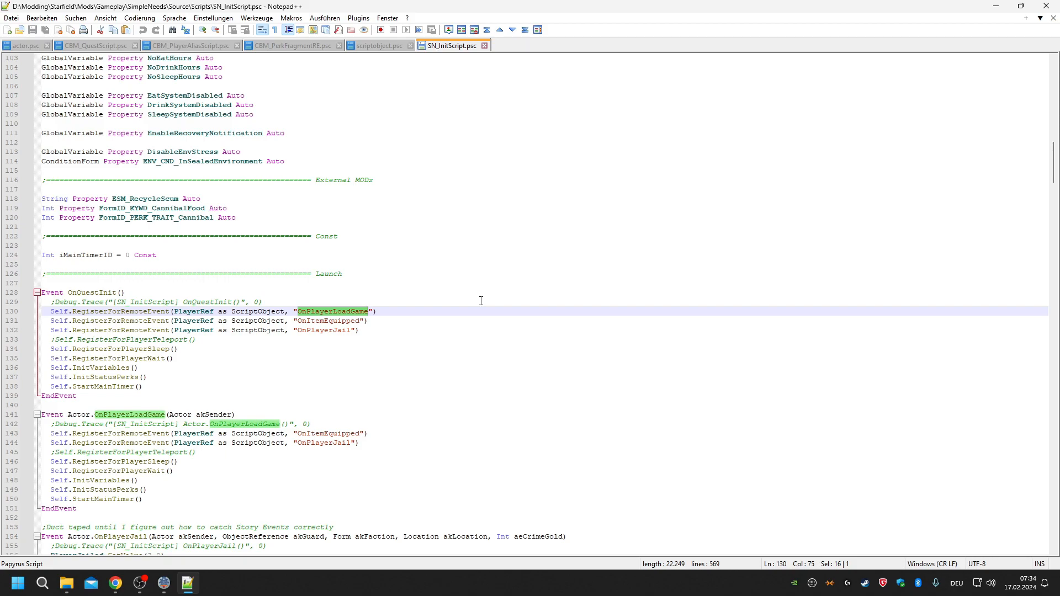
Remove the "as ScriptObject" cast after PlayerRef in the RegisterForRemoteEvent call of CBM_QuestScript.psc.
{"action": "left_click", "coordinate": [96, 47]}
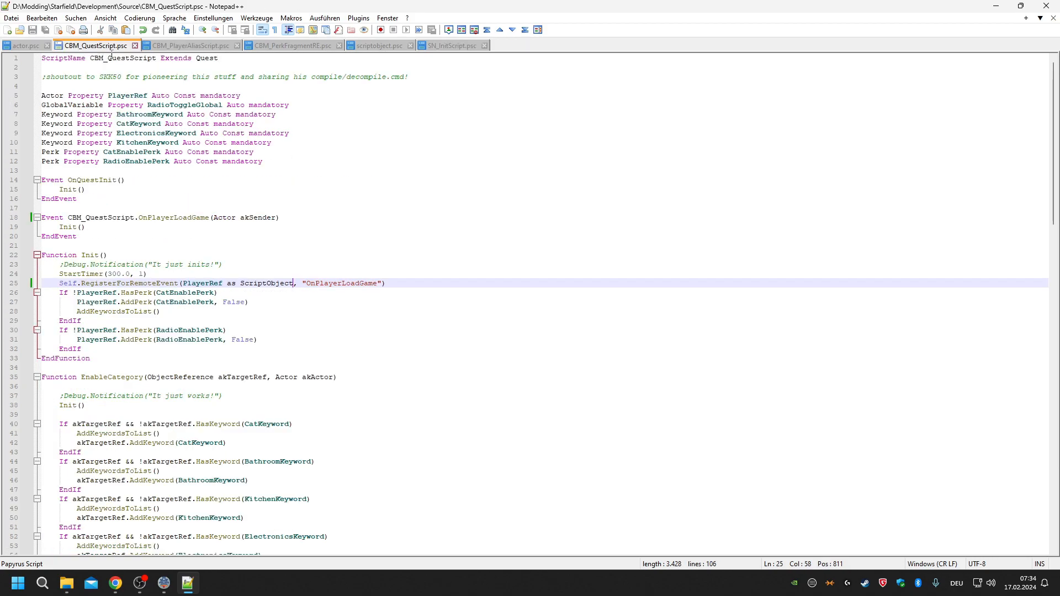
{"action": "double_click", "coordinate": [259, 284]}
{"action": "key", "text": "BackSpace"}
{"action": "key", "text": "BackSpace"}
{"action": "key", "text": "BackSpace"}
{"action": "key", "text": "BackSpace"}
{"action": "key", "text": "BackSpace"}
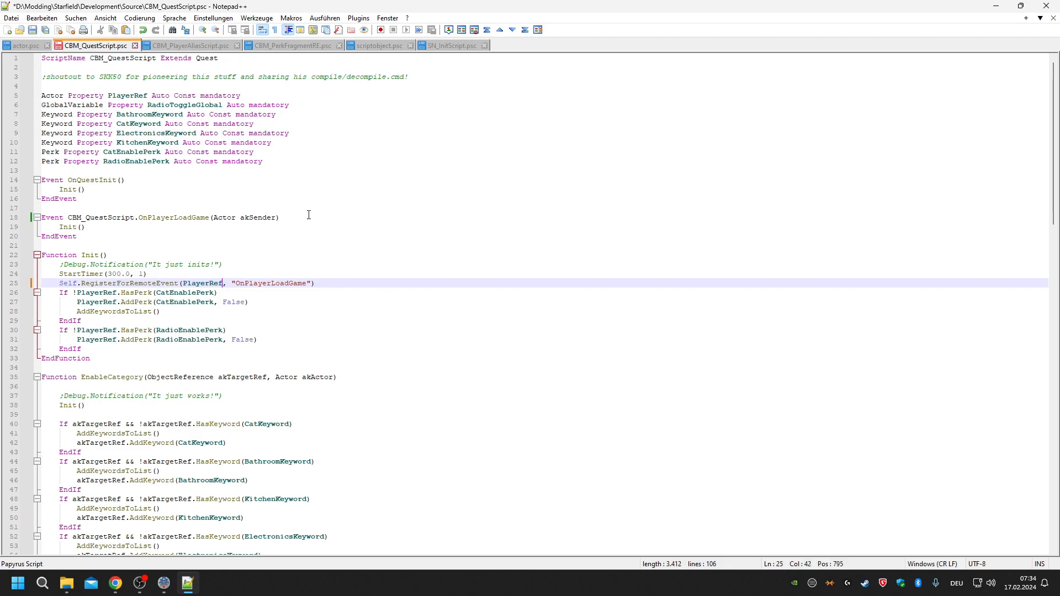
Try casting PlayerRef as ScriptObject and as Actor in the RegisterForRemoteEvent call, and delete the cast again.
{"action": "double_click", "coordinate": [106, 217]}
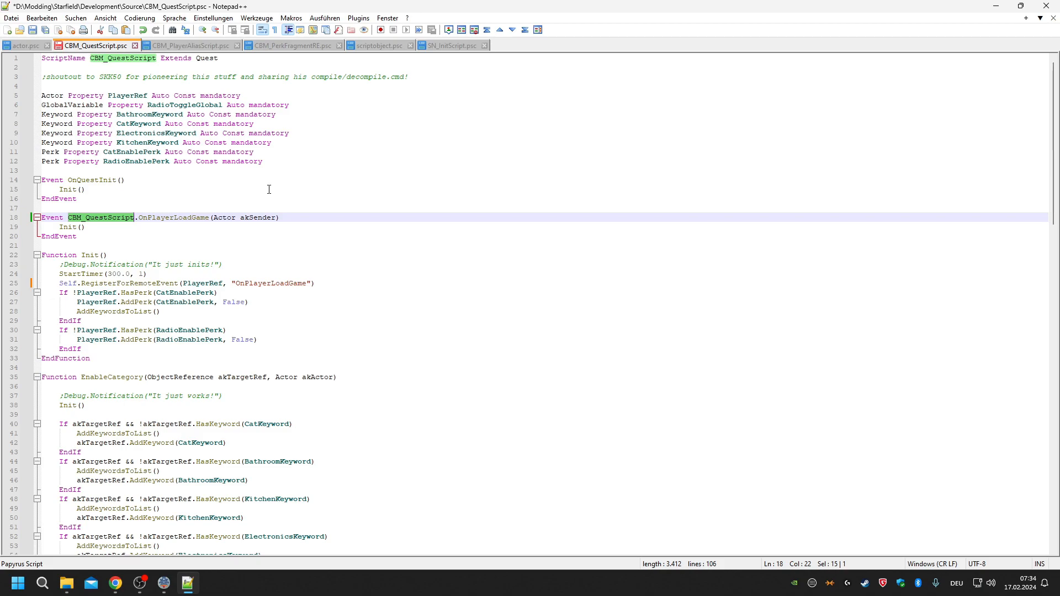
{"action": "left_click", "coordinate": [224, 283]}
{"action": "type", "text": "as Scvri"}
{"action": "key", "text": "BackSpace"}
{"action": "key", "text": "BackSpace"}
{"action": "key", "text": "BackSpace"}
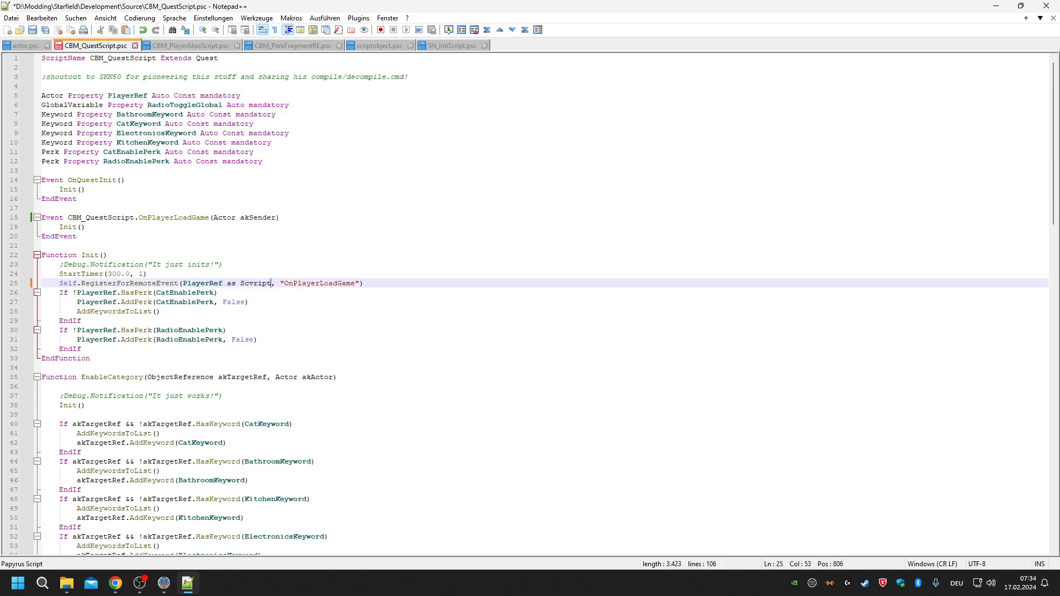
{"action": "type", "text": "riptObject"}
{"action": "double_click", "coordinate": [276, 283]}
{"action": "type", "text": "Actor"}
{"action": "left_click_drag", "start_coordinate": [263, 284], "coordinate": [223, 284]}
{"action": "key", "text": "BackSpace"}
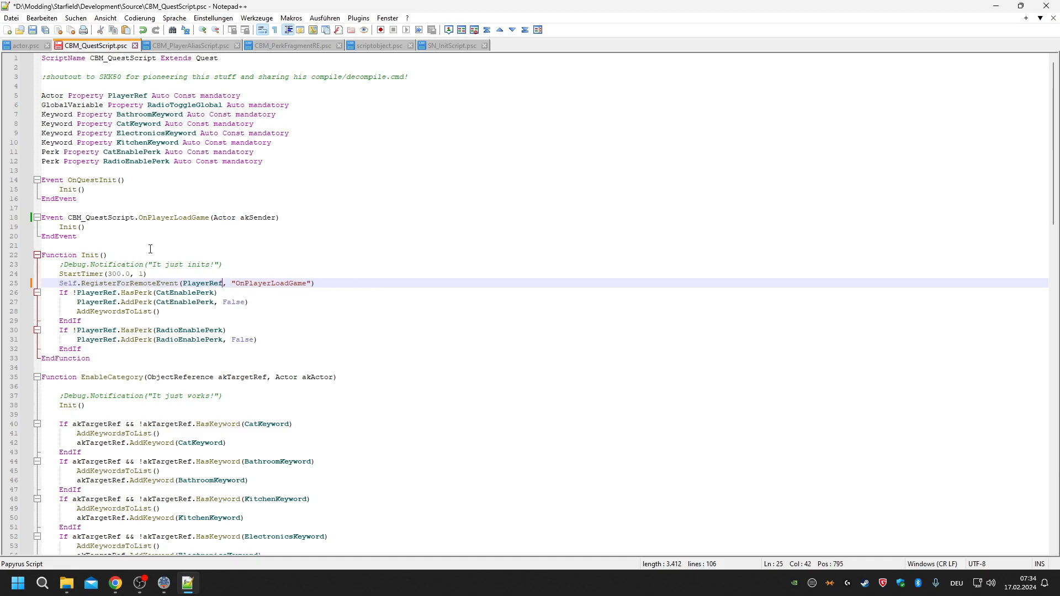
Replace the CBM_QuestScript prefix of the OnPlayerLoadGame event with Actor and save the script.
{"action": "double_click", "coordinate": [136, 219]}
{"action": "type", "text": "Actor"}
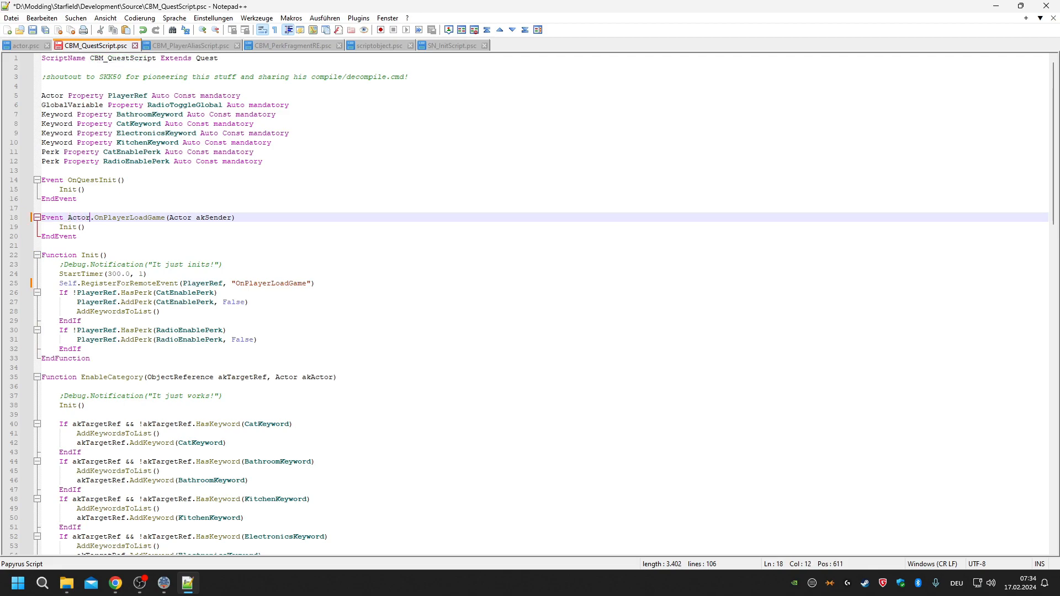
{"action": "key", "text": "ctrl+s"}
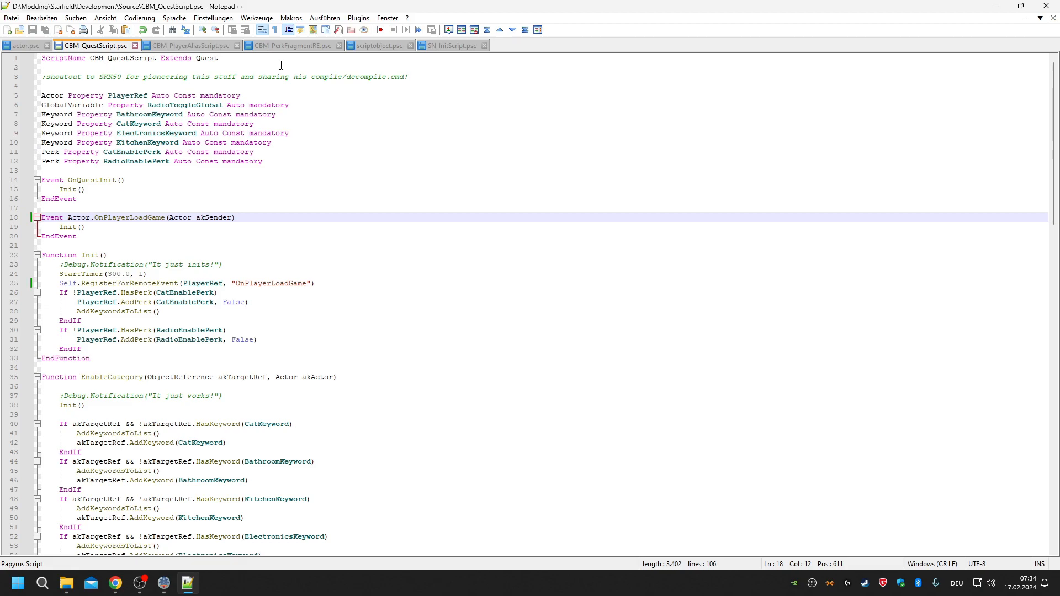
View actor.psc, and review the OnPlayerLoadGame wiki examples in Chrome, highlighting ReferenceAlias in the quest alias sample.
{"action": "left_click", "coordinate": [376, 46]}
{"action": "left_click", "coordinate": [25, 44]}
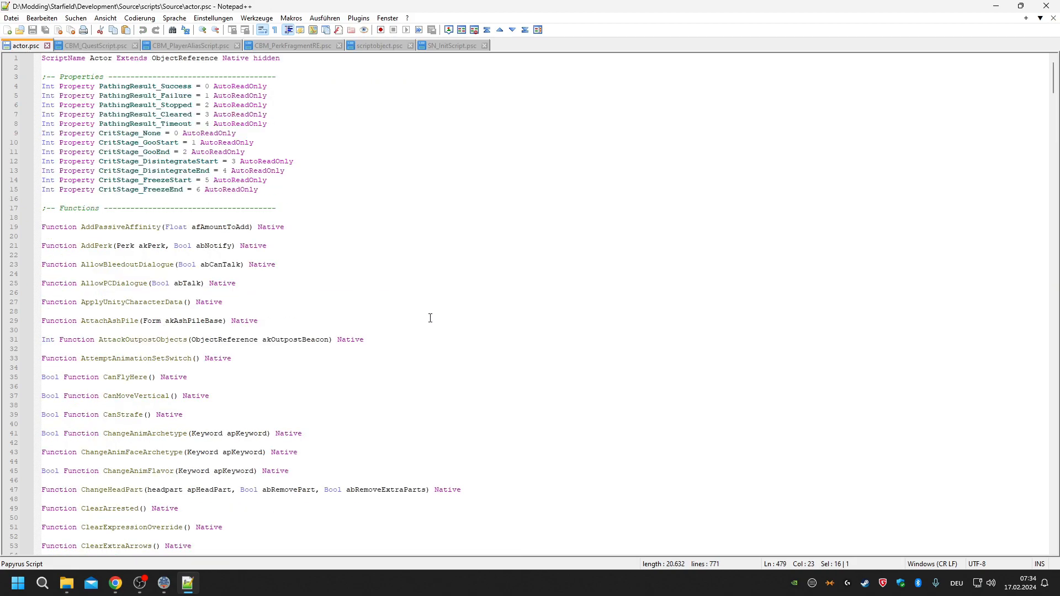
{"action": "left_click", "coordinate": [496, 295]}
{"action": "left_click", "coordinate": [116, 583]}
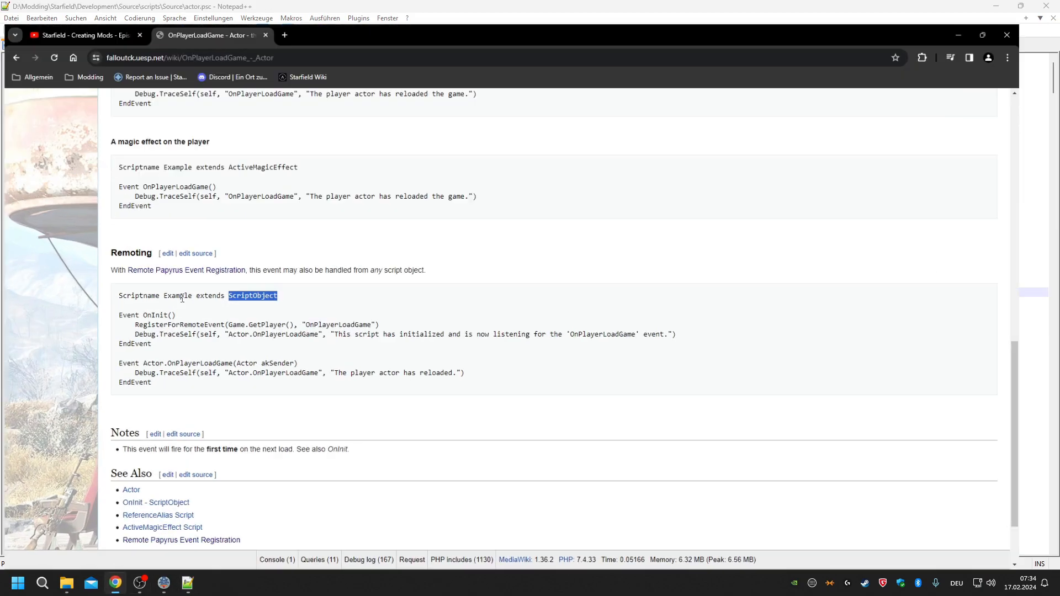
{"action": "scroll", "coordinate": [255, 243], "scroll_direction": "down", "scroll_amount": 1}
{"action": "scroll", "coordinate": [256, 243], "scroll_direction": "up", "scroll_amount": 4}
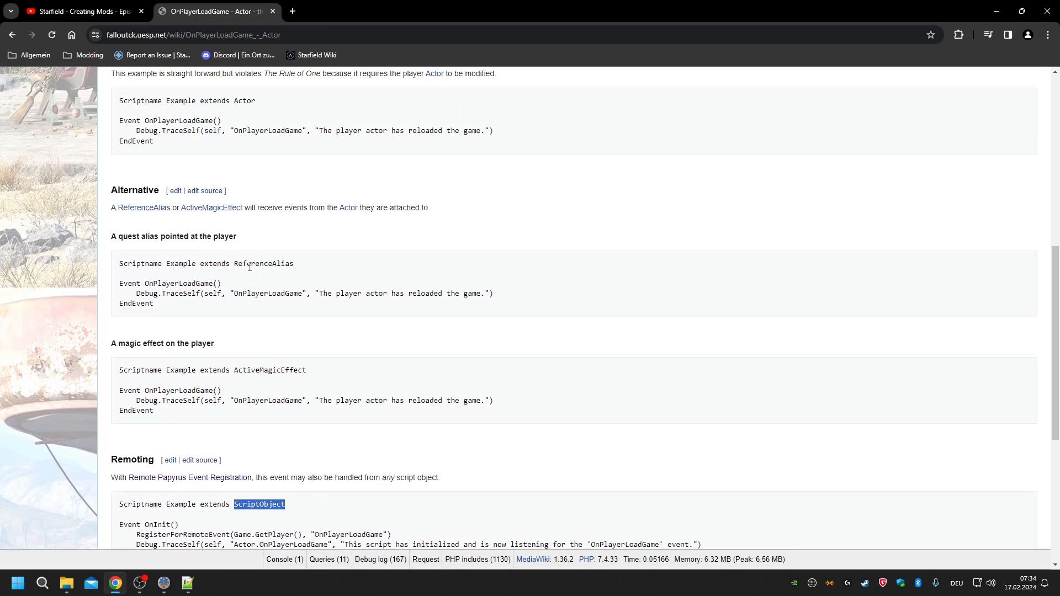
{"action": "double_click", "coordinate": [259, 264]}
{"action": "scroll", "coordinate": [342, 247], "scroll_direction": "up", "scroll_amount": 2}
{"action": "scroll", "coordinate": [342, 248], "scroll_direction": "down", "scroll_amount": 5}
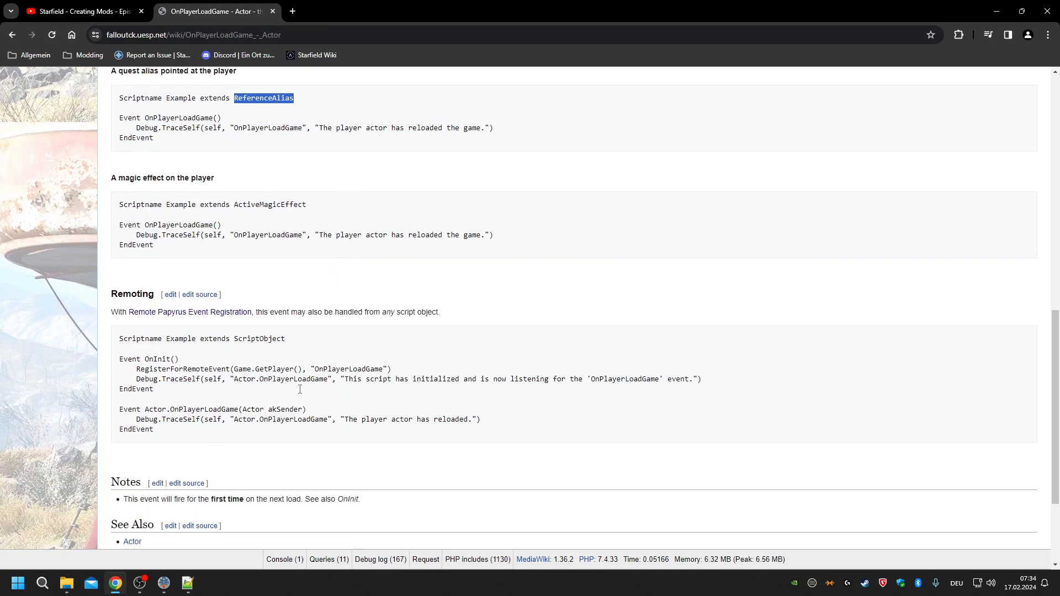
Compare CBM_PlayerAliasScript.psc with the wiki's quest alias example, highlighting its OnPlayerLoadGame event.
{"action": "left_click", "coordinate": [188, 583]}
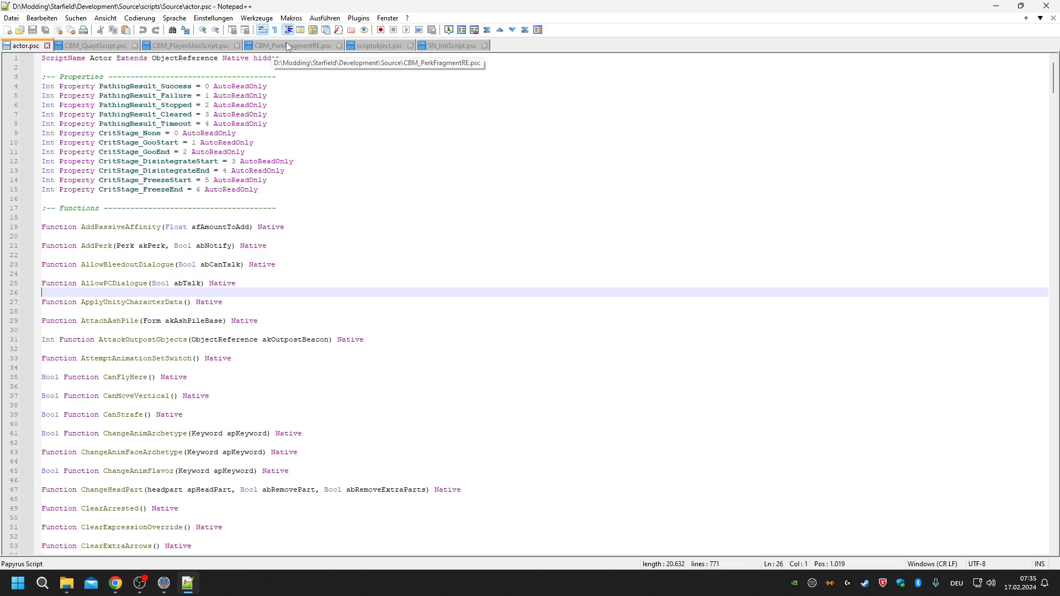
{"action": "left_click", "coordinate": [197, 46]}
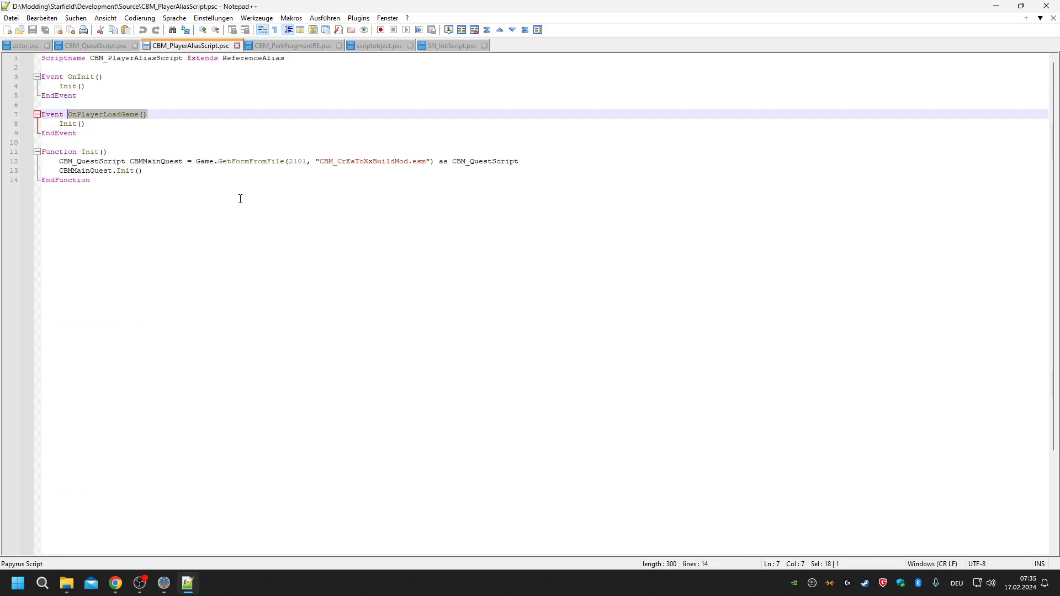
{"action": "left_click", "coordinate": [116, 583]}
{"action": "scroll", "coordinate": [192, 256], "scroll_direction": "up", "scroll_amount": 3}
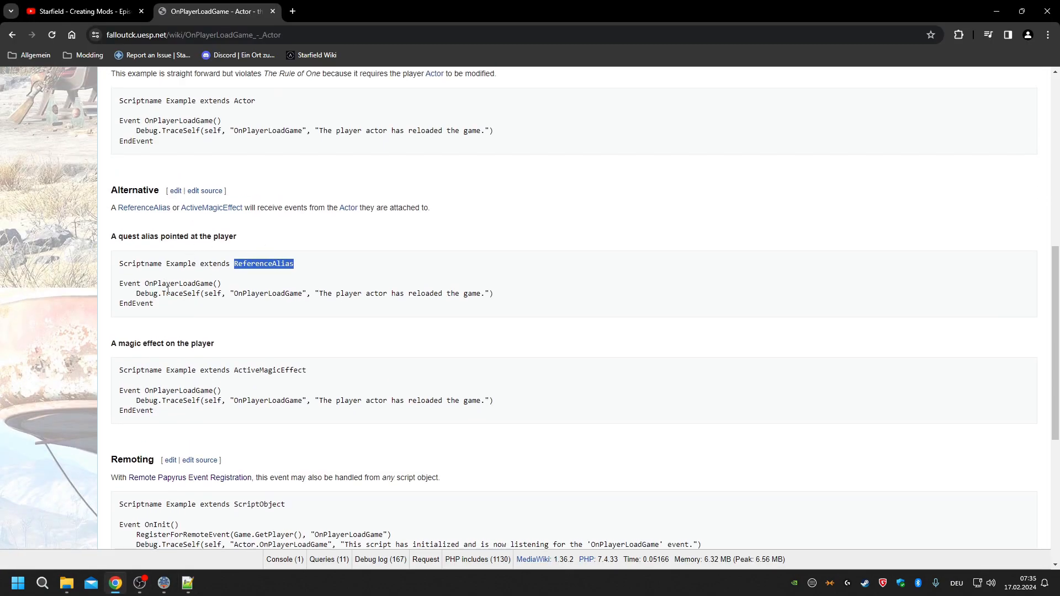
{"action": "double_click", "coordinate": [159, 285]}
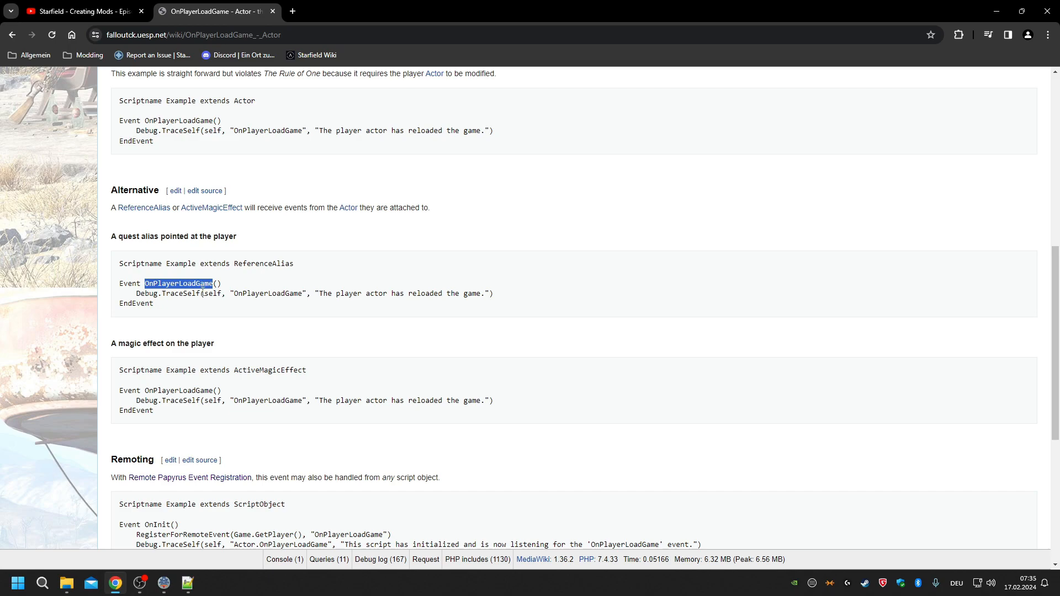
Highlight each Init occurrence in CBM_PlayerAliasScript.psc, and view the Init function in CBM_QuestScript.psc.
{"action": "left_click", "coordinate": [188, 583]}
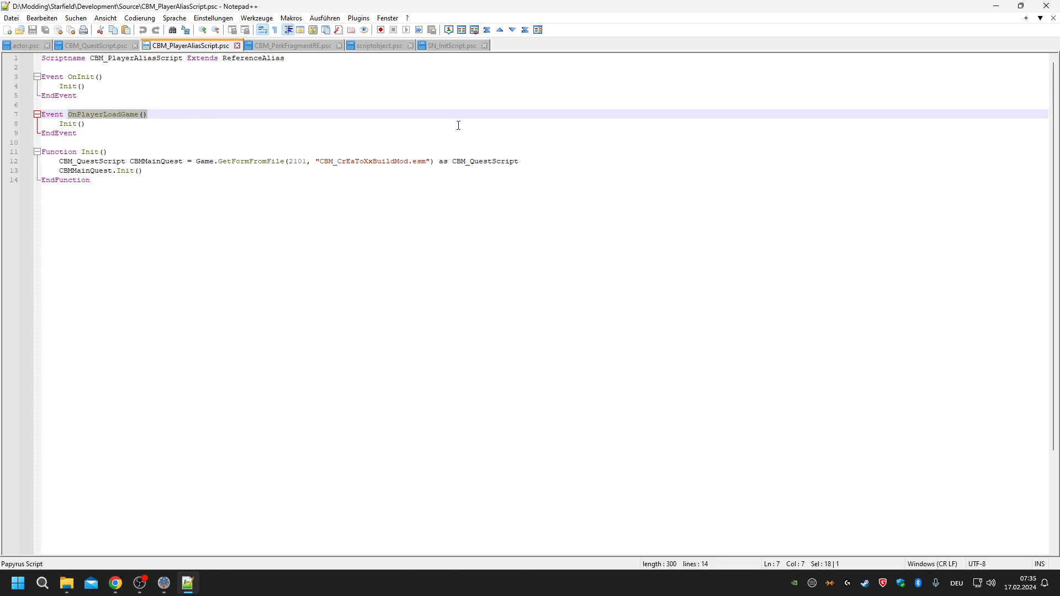
{"action": "double_click", "coordinate": [67, 125]}
{"action": "key", "text": "ctrl+shift+F3"}
{"action": "key", "text": "ctrl+F3"}
{"action": "key", "text": "ctrl+F3"}
{"action": "key", "text": "ctrl+F3"}
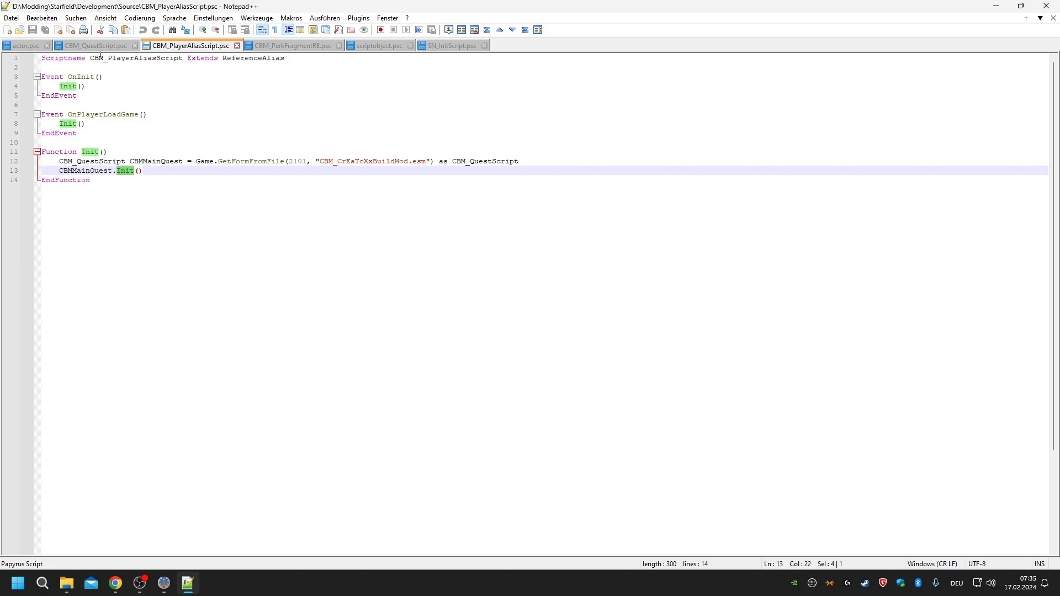
{"action": "left_click", "coordinate": [97, 45]}
{"action": "scroll", "coordinate": [118, 150], "scroll_direction": "down", "scroll_amount": 3}
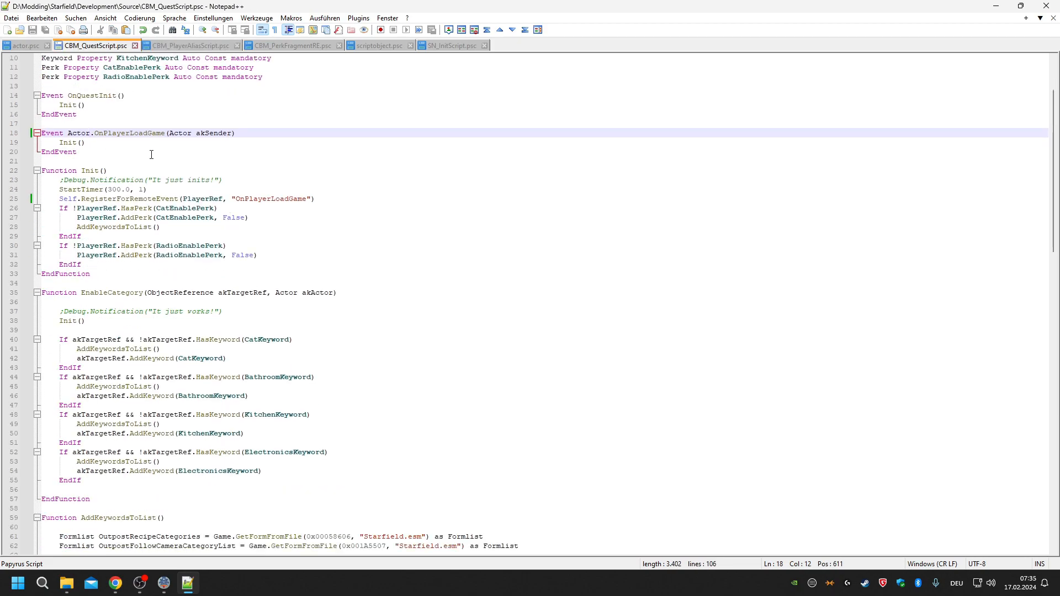
Highlight OnPlayerLoadGame in CBM_QuestScript.psc to find its matches, and close the open InitScript file.
{"action": "double_click", "coordinate": [133, 134]}
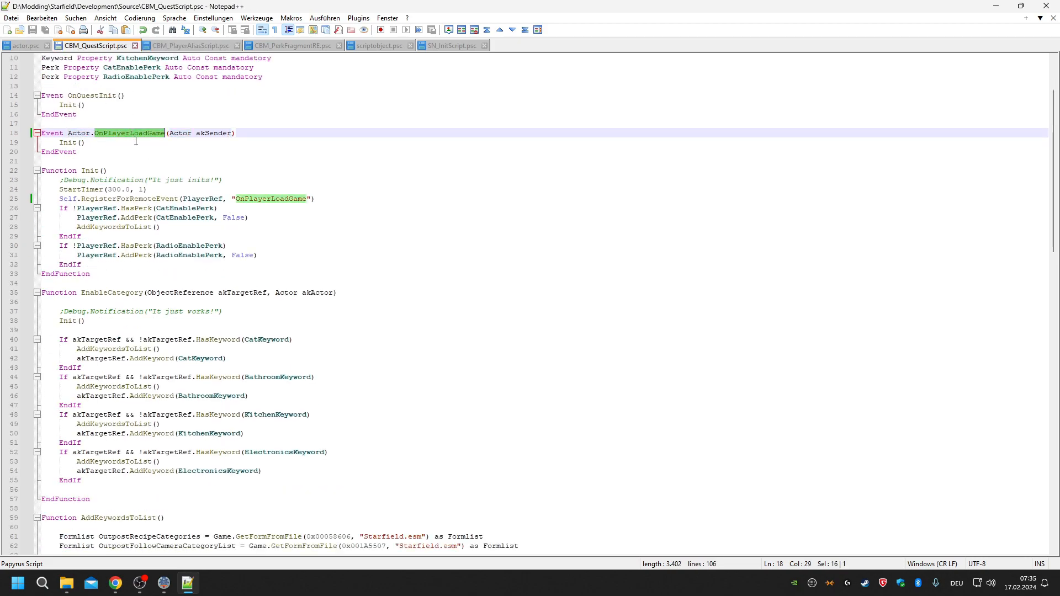
{"action": "left_click", "coordinate": [450, 46]}
{"action": "left_click", "coordinate": [484, 46]}
{"action": "scroll", "coordinate": [221, 210], "scroll_direction": "up", "scroll_amount": 1}
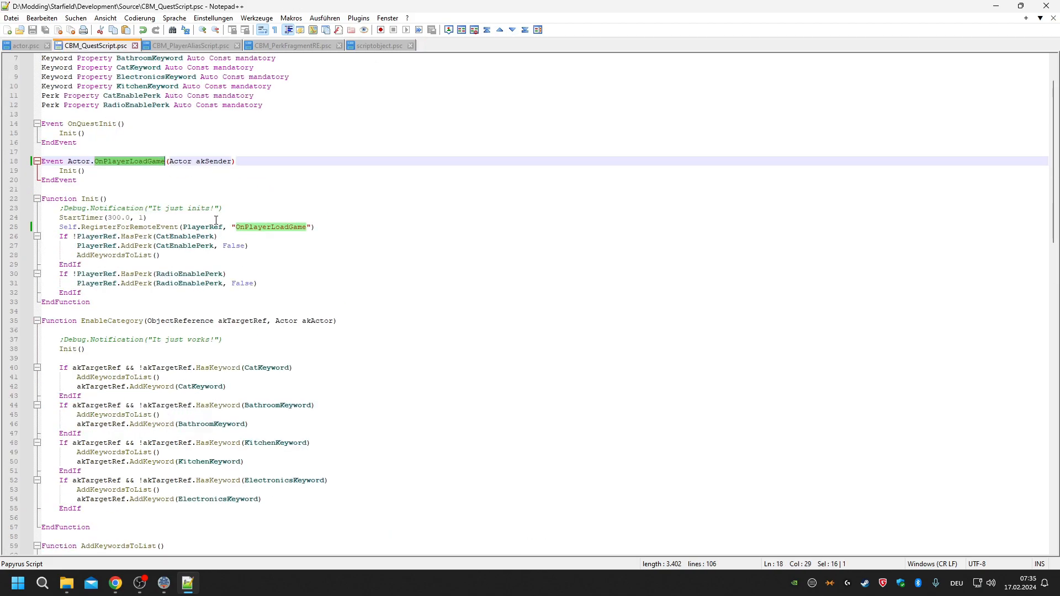
Replace the Actor prefix of the OnPlayerLoadGame event with CBM_QuestScript.
{"action": "mouse_move", "coordinate": [194, 241]}
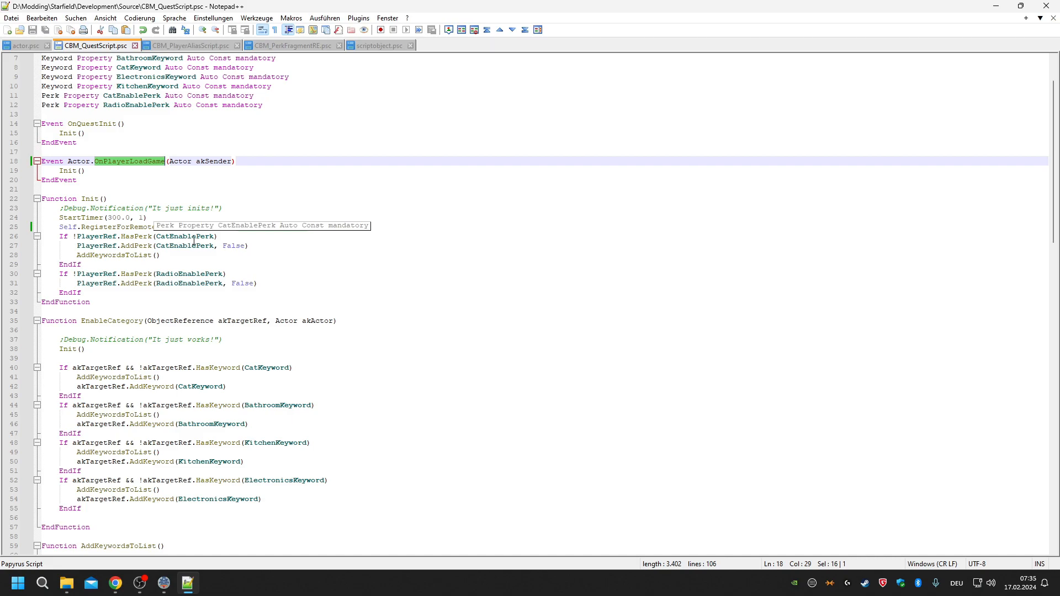
{"action": "double_click", "coordinate": [79, 161]}
{"action": "type", "text": "CBM_QuestScript"}
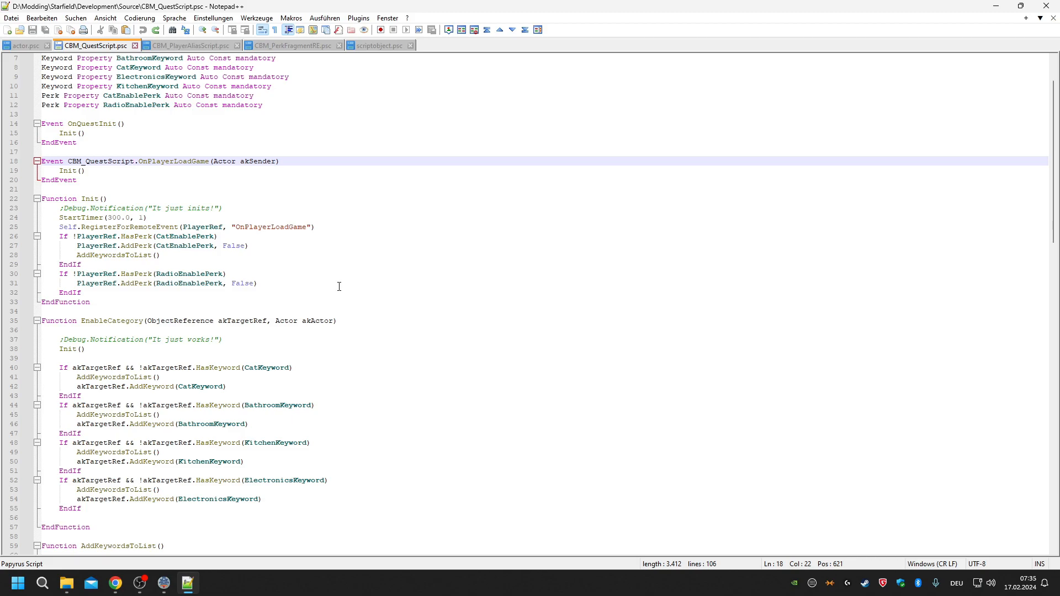
Highlight the commented-out Debug.Notification call and its message text in the Init function of CBM_QuestScript.psc.
{"action": "double_click", "coordinate": [75, 208]}
{"action": "double_click", "coordinate": [116, 208]}
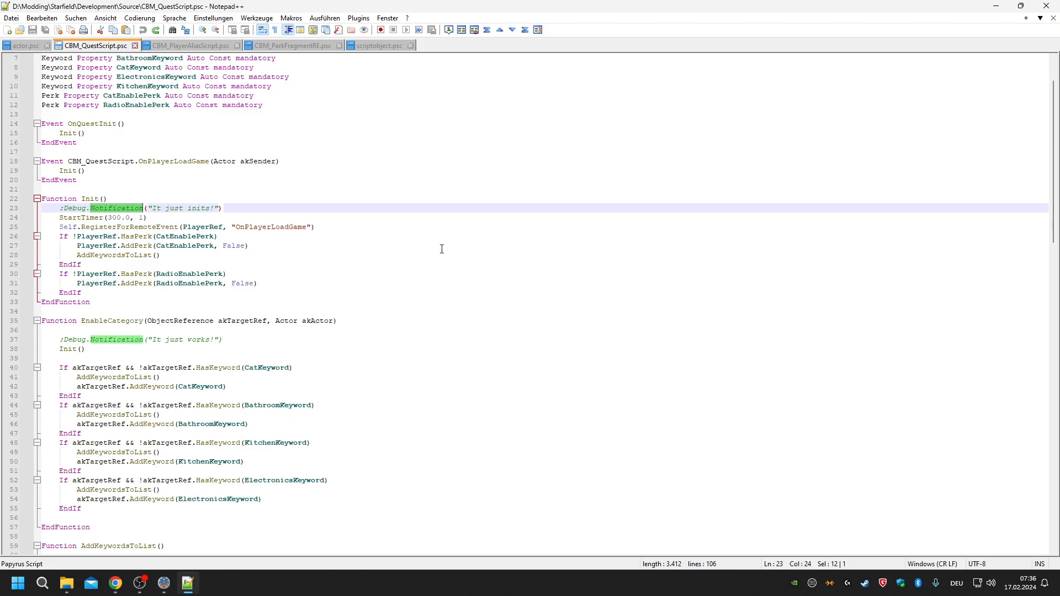
{"action": "left_click", "coordinate": [183, 207]}
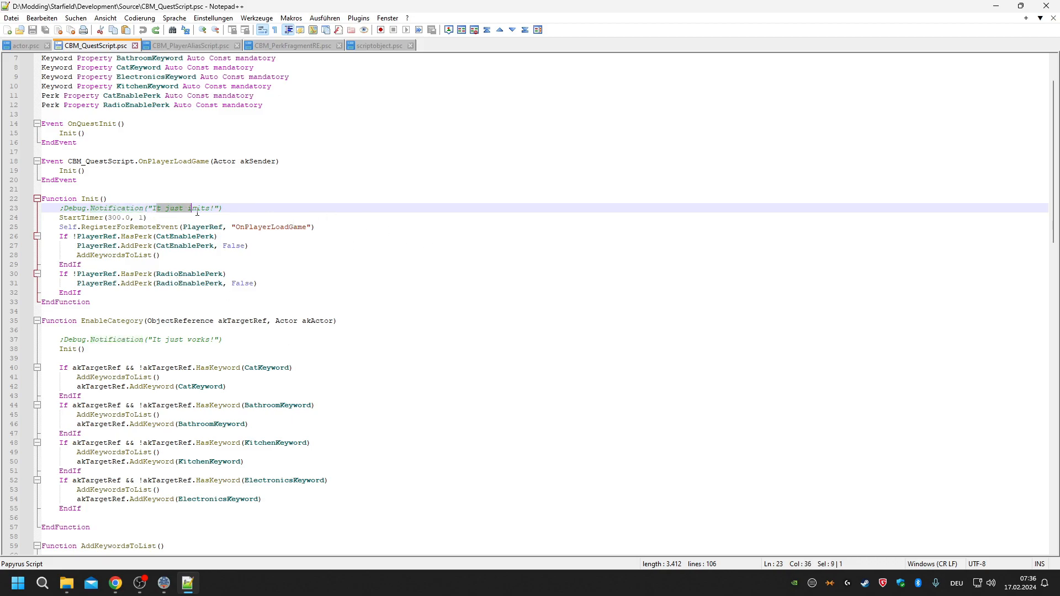
{"action": "left_click", "coordinate": [377, 228]}
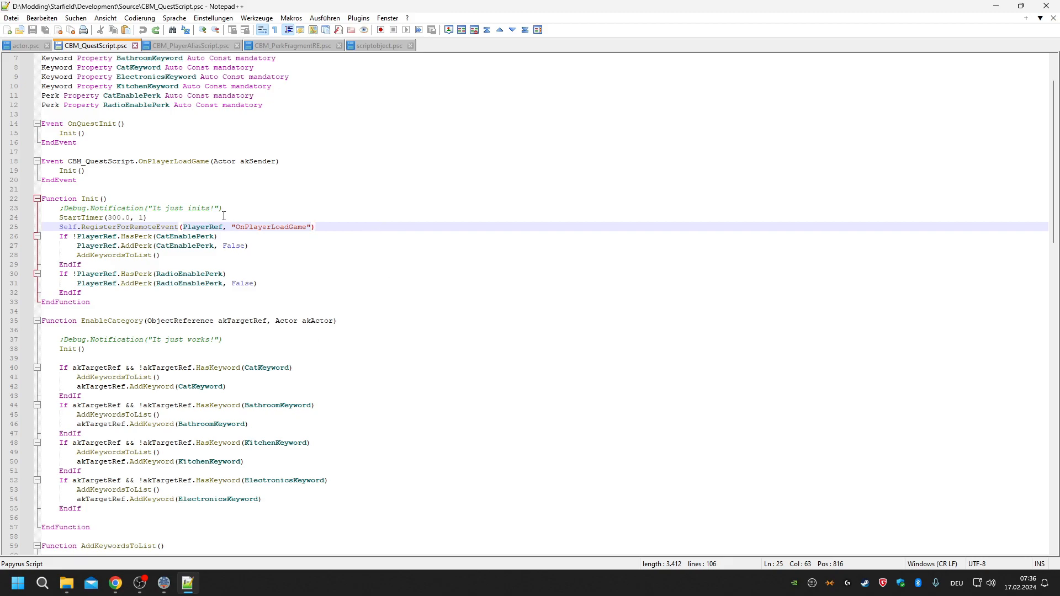
{"action": "double_click", "coordinate": [128, 207]}
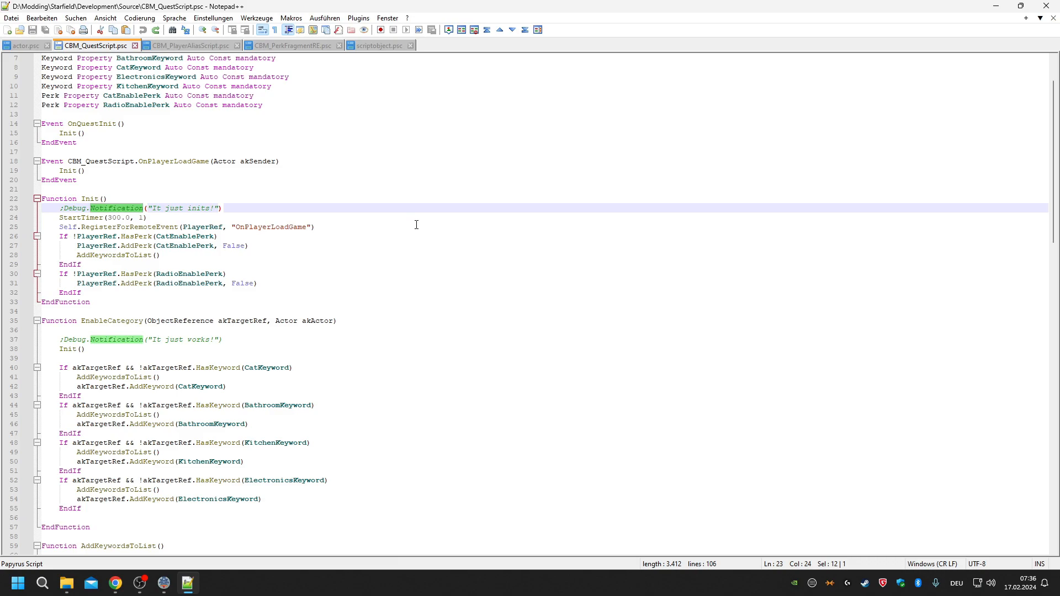
Highlight the OnPlayerLoadGame event in CBM_PlayerAliasScript.psc, and review the events and Init function in CBM_QuestScript.psc.
{"action": "left_click", "coordinate": [202, 46]}
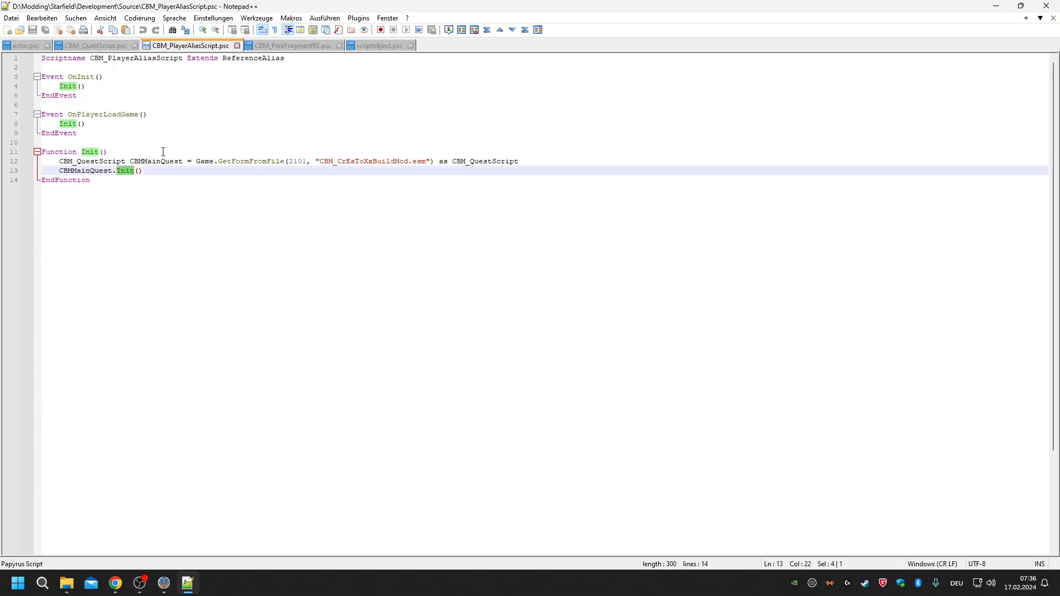
{"action": "double_click", "coordinate": [106, 115]}
{"action": "key", "text": "ctrl+Tab"}
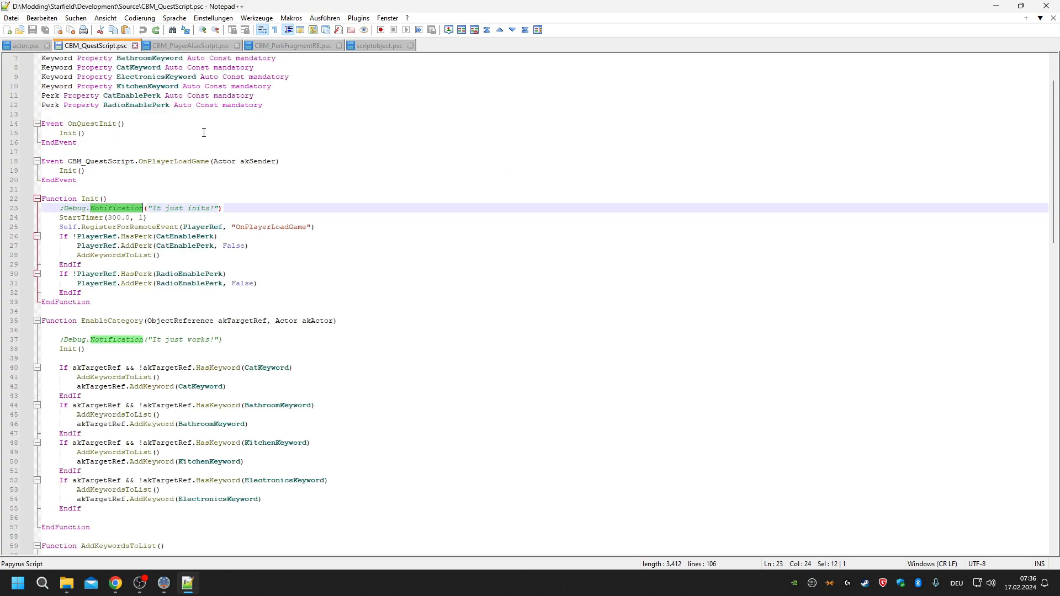
{"action": "scroll", "coordinate": [203, 132], "scroll_direction": "up", "scroll_amount": 2}
{"action": "scroll", "coordinate": [114, 326], "scroll_direction": "down", "scroll_amount": 6}
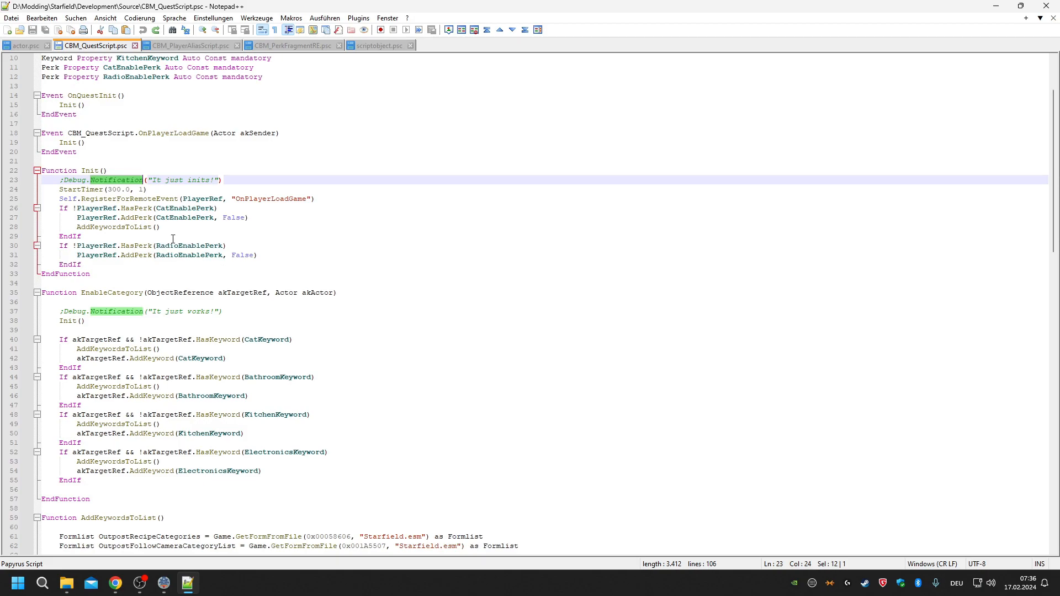
{"action": "scroll", "coordinate": [184, 405], "scroll_direction": "up", "scroll_amount": 5}
{"action": "scroll", "coordinate": [183, 406], "scroll_direction": "up", "scroll_amount": 1}
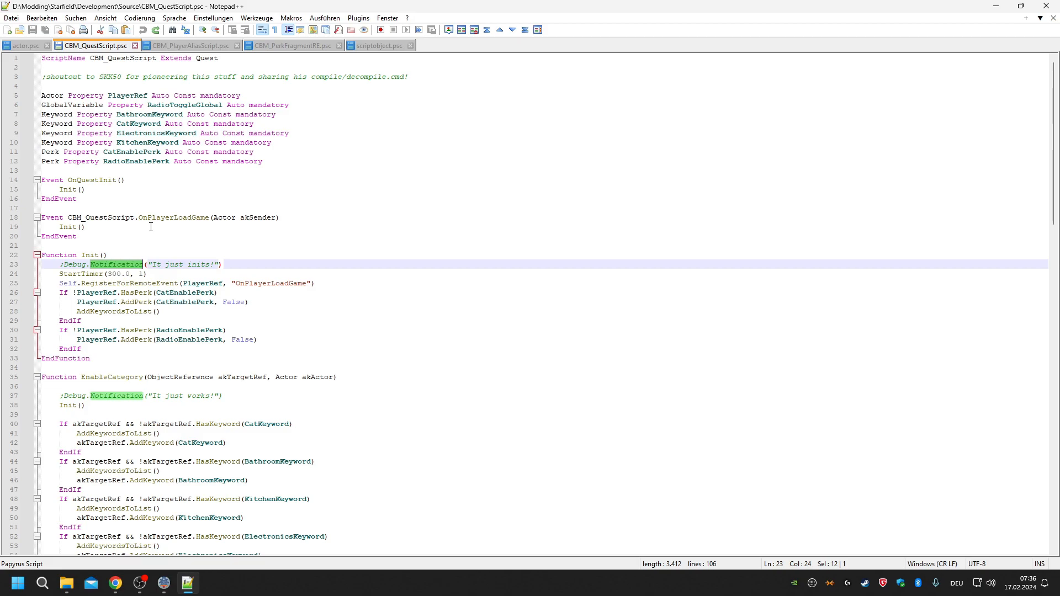
Compare the OnQuestInit event in CBM_QuestScript.psc with the OnInit event in CBM_PlayerAliasScript.psc, highlighting both event names.
{"action": "double_click", "coordinate": [94, 180]}
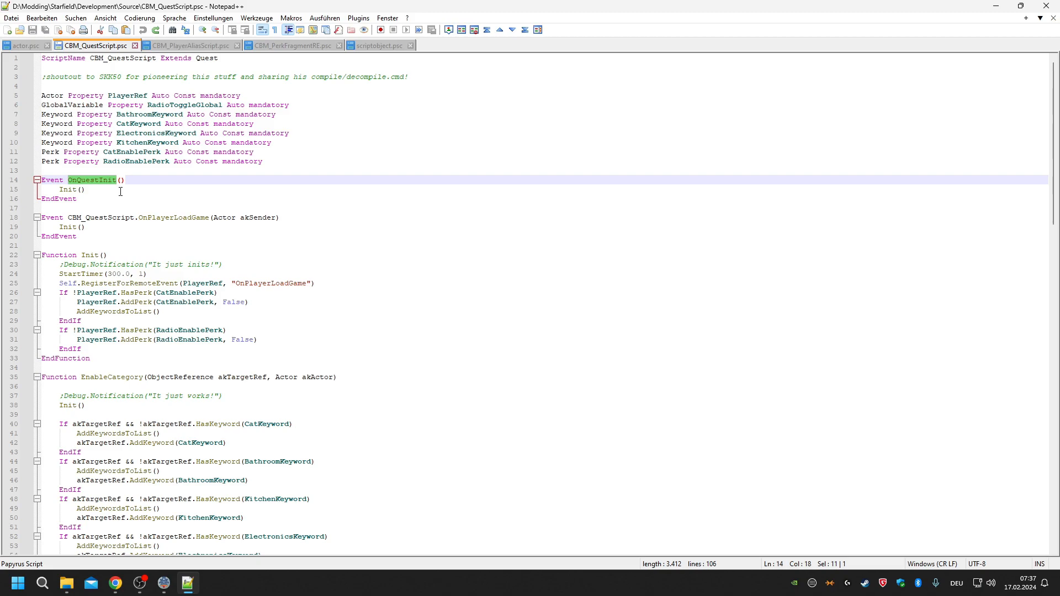
{"action": "left_click", "coordinate": [187, 45]}
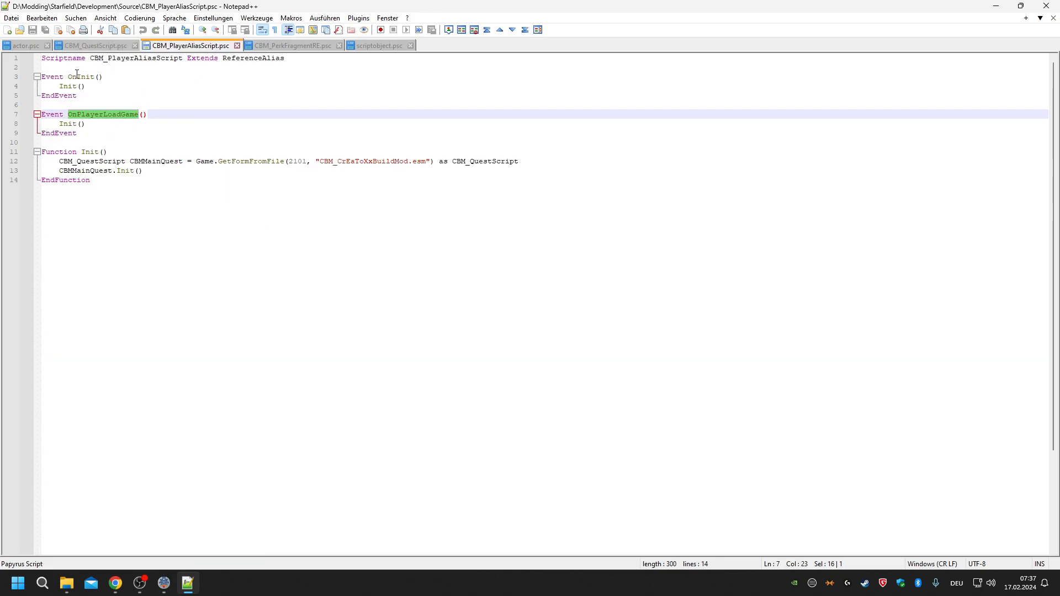
{"action": "double_click", "coordinate": [78, 77]}
{"action": "left_click", "coordinate": [103, 45]}
{"action": "left_click", "coordinate": [160, 46]}
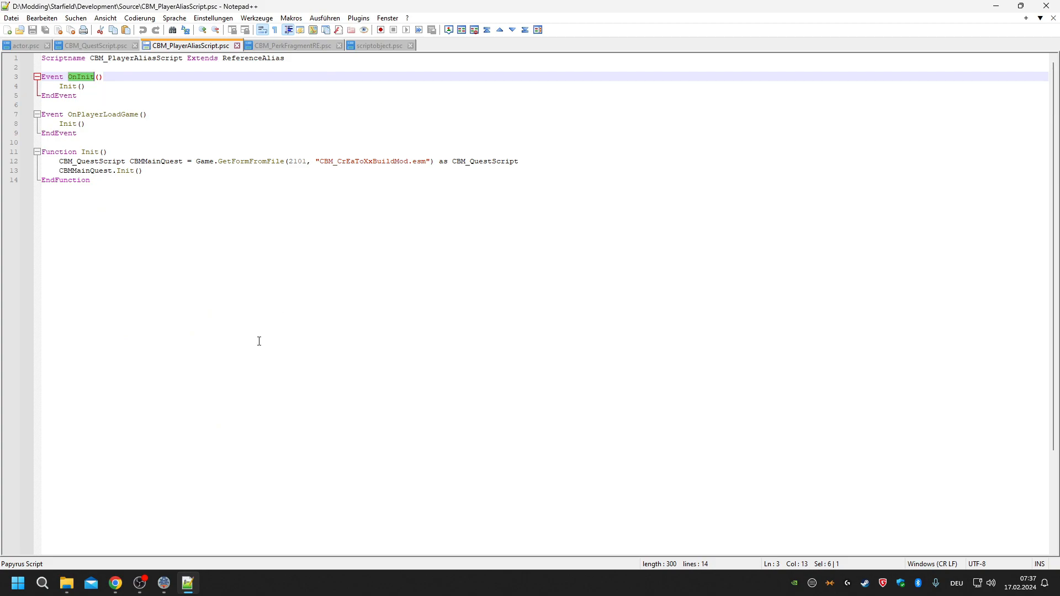
{"action": "left_click", "coordinate": [106, 48]}
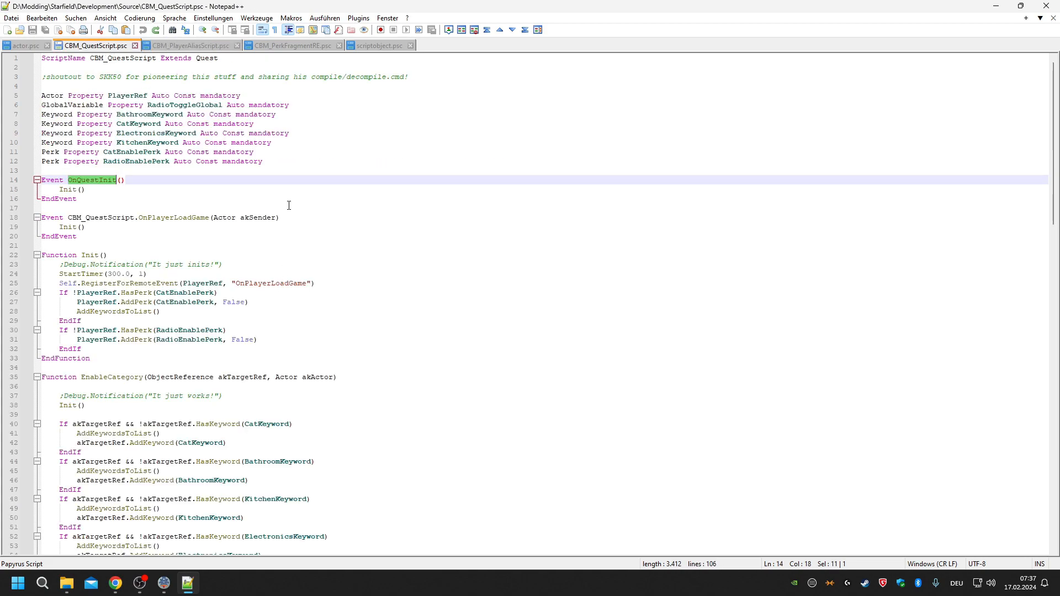
{"action": "left_click", "coordinate": [187, 46]}
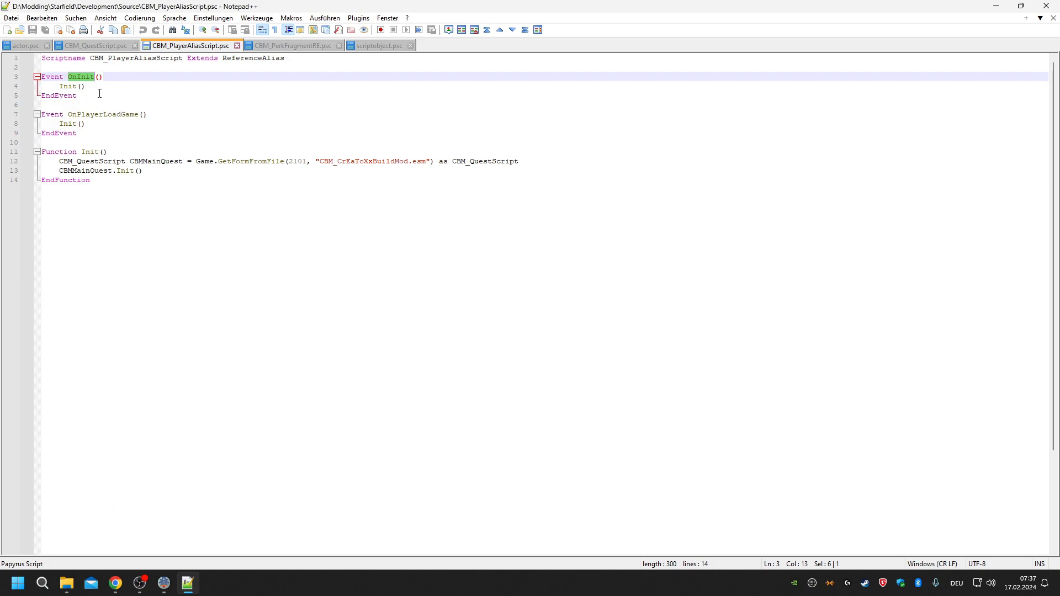
{"action": "left_click", "coordinate": [91, 44]}
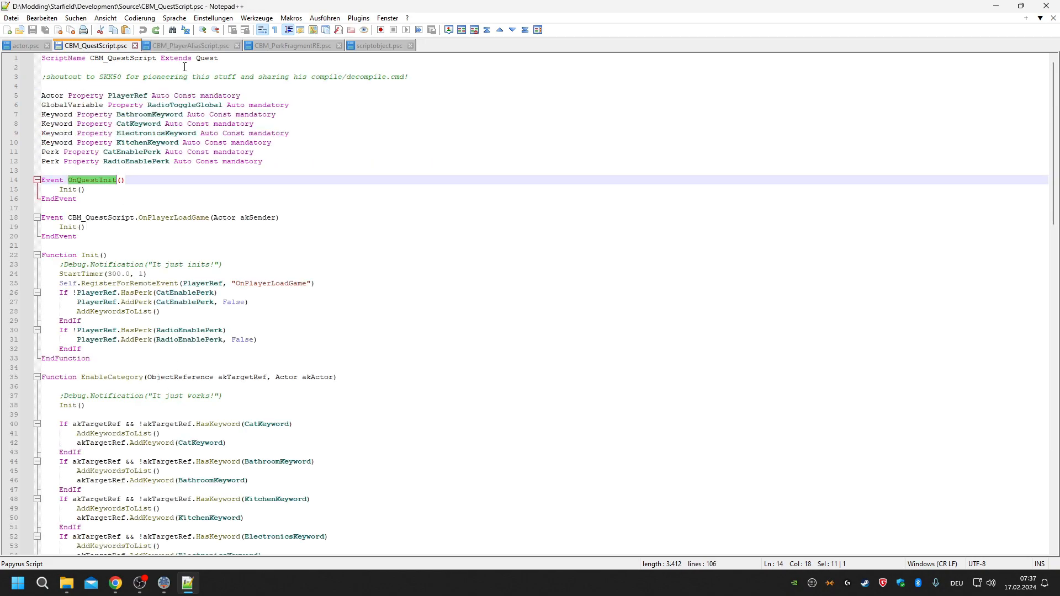
Compare the OnPlayerLoadGame registration in CBM_QuestScript.psc with the OnPlayerLoadGame event in CBM_PlayerAliasScript.psc.
{"action": "double_click", "coordinate": [272, 283]}
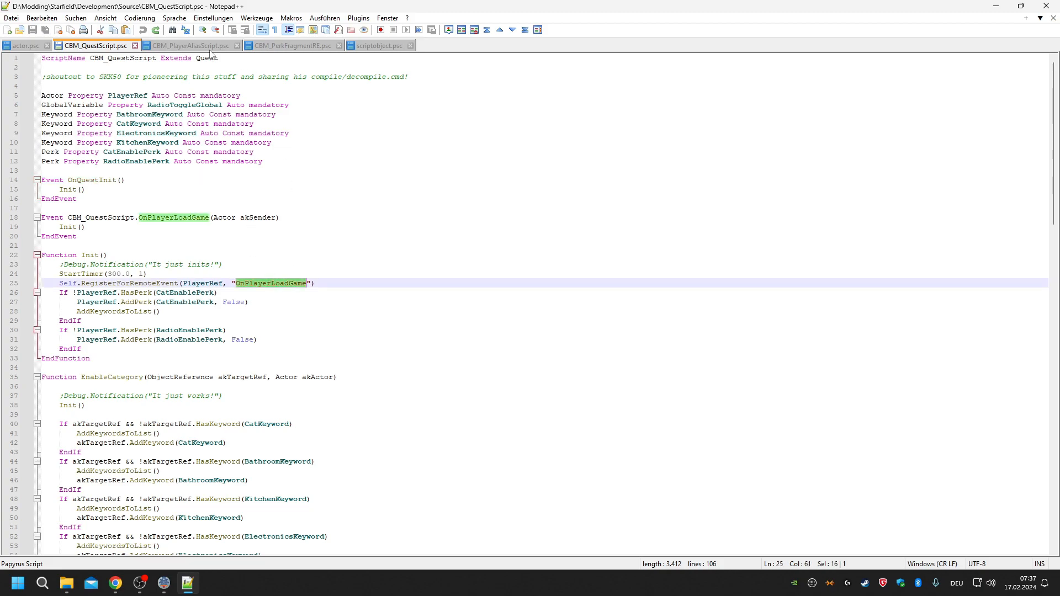
{"action": "left_click", "coordinate": [206, 47]}
{"action": "left_click", "coordinate": [108, 108]}
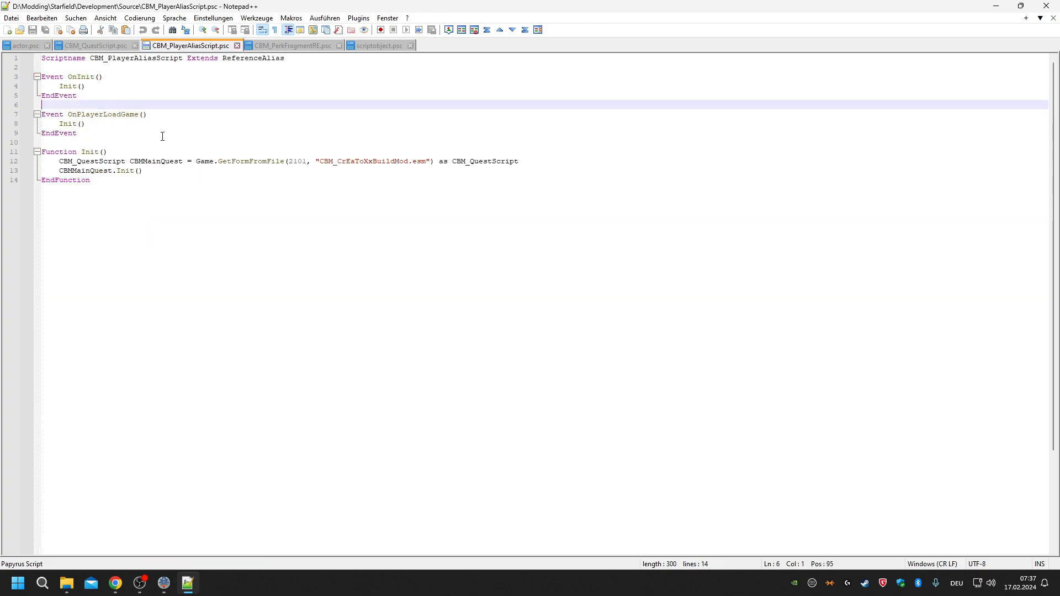
{"action": "double_click", "coordinate": [118, 113]}
Switch to SF1Edit and examine the name and flags of the Player reference alias in CBM_MainQuest.
{"action": "left_click", "coordinate": [163, 583]}
{"action": "scroll", "coordinate": [686, 301], "scroll_direction": "down", "scroll_amount": 10}
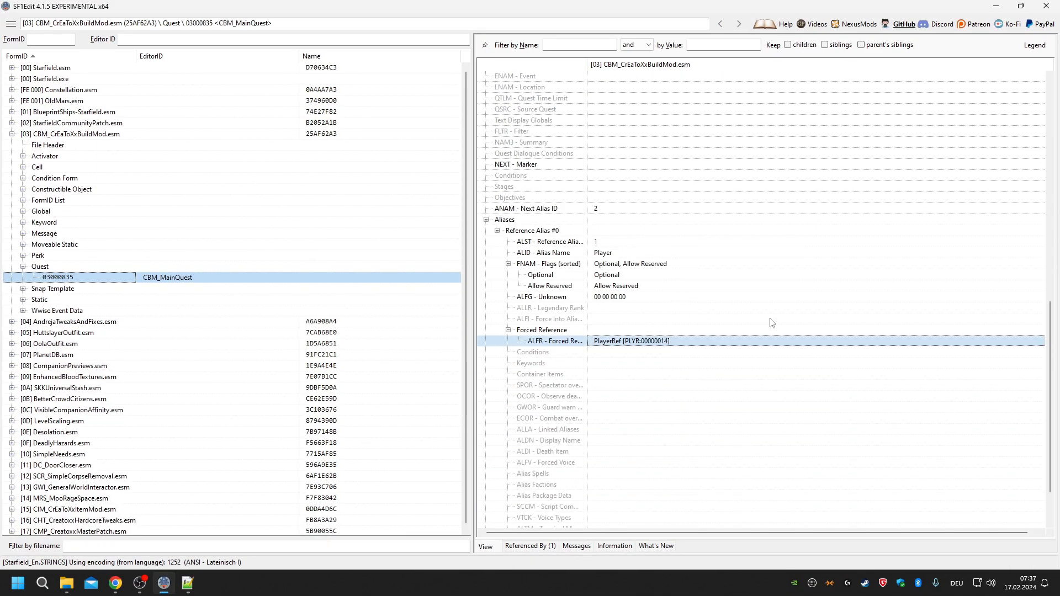
{"action": "scroll", "coordinate": [750, 341], "scroll_direction": "down", "scroll_amount": 2}
{"action": "scroll", "coordinate": [752, 337], "scroll_direction": "up", "scroll_amount": 2}
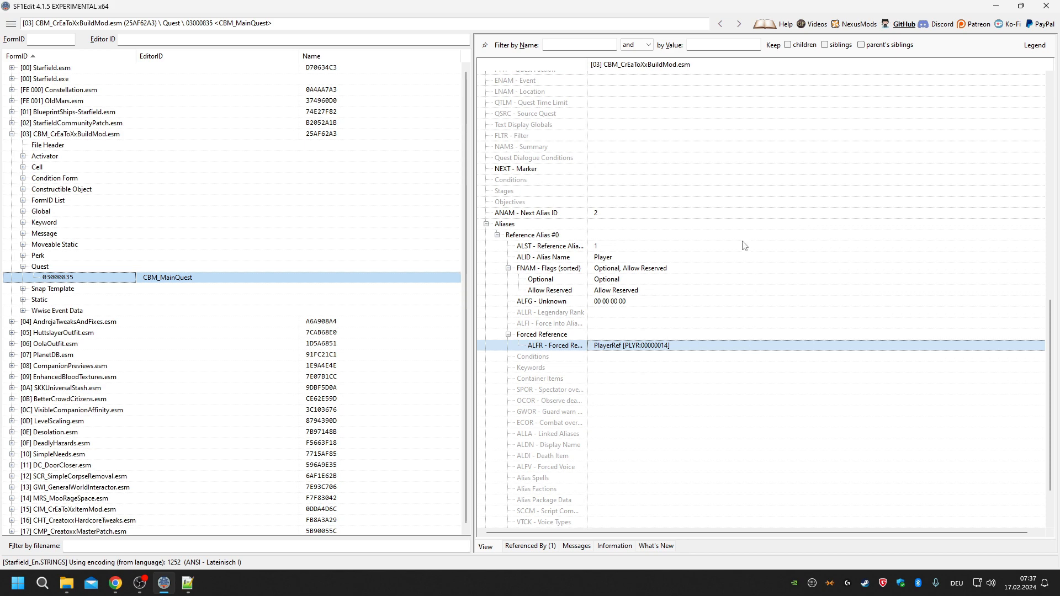
{"action": "left_click", "coordinate": [615, 260]}
{"action": "left_click", "coordinate": [622, 271]}
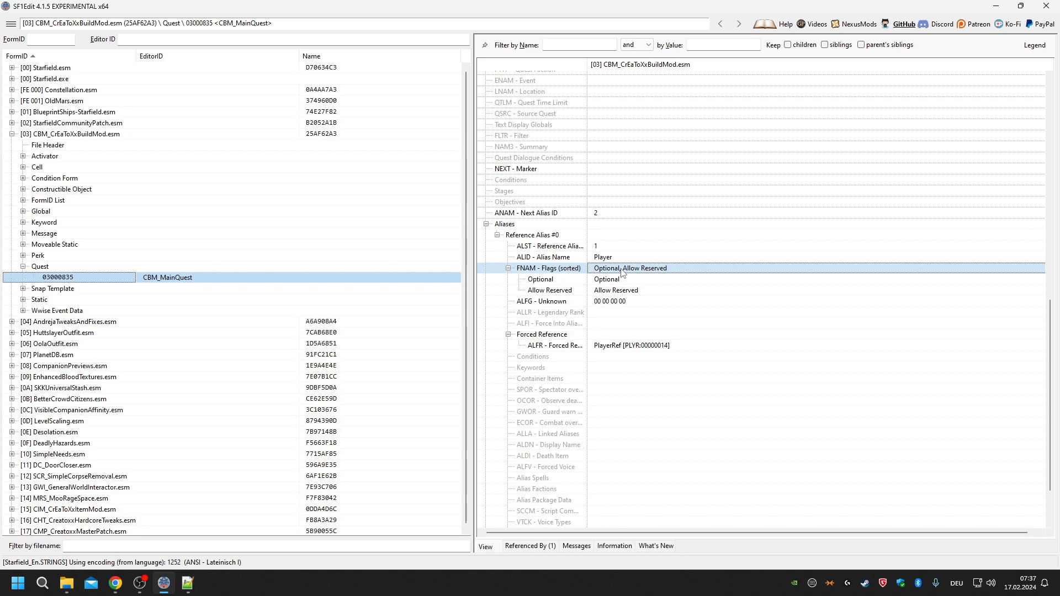
{"action": "left_click", "coordinate": [652, 272]}
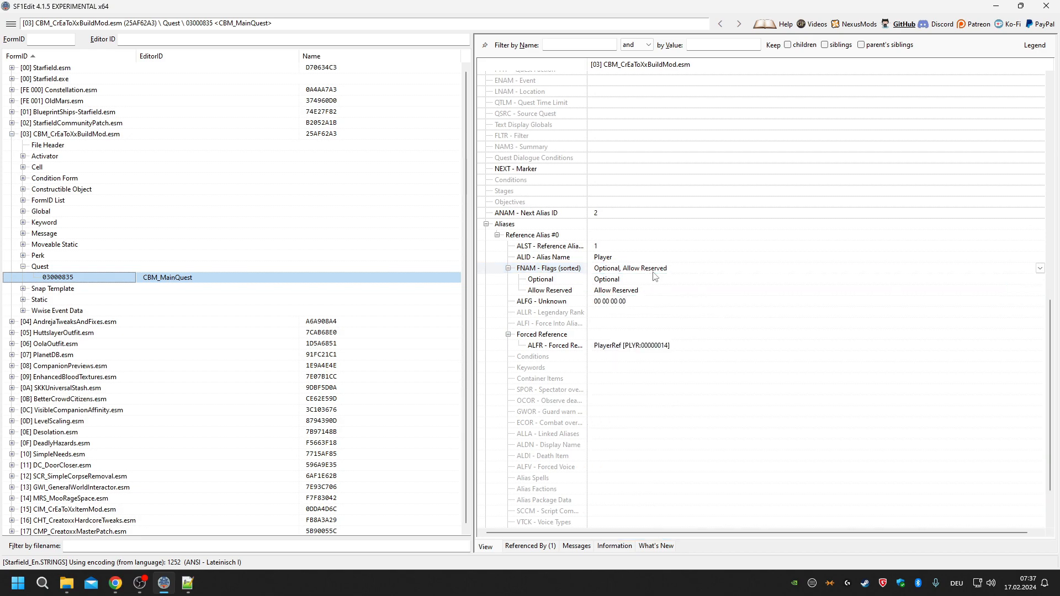
{"action": "left_click", "coordinate": [654, 275]}
{"action": "left_click", "coordinate": [675, 228]}
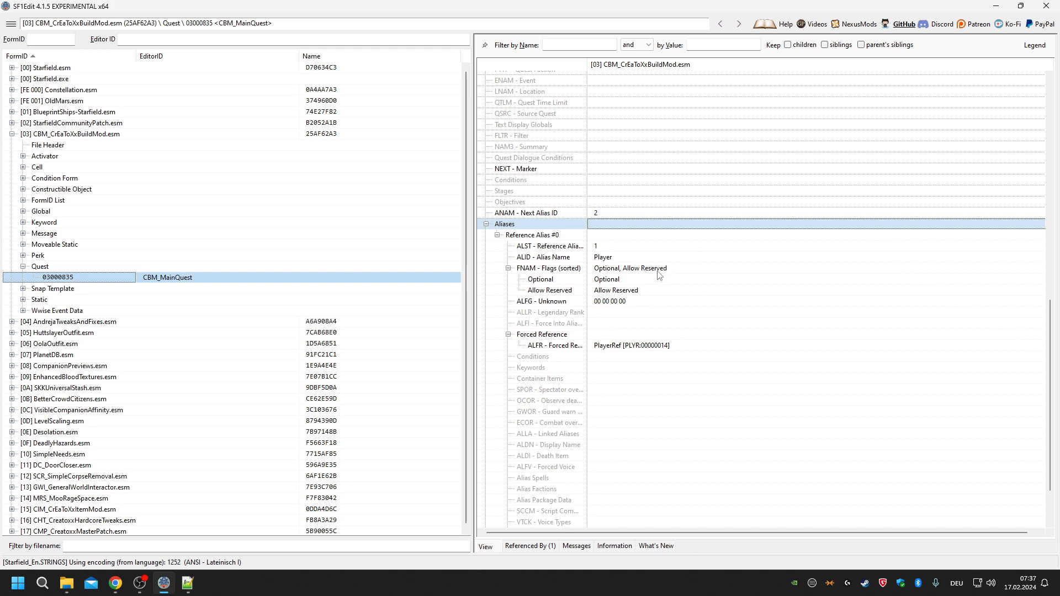
{"action": "left_click", "coordinate": [628, 291]}
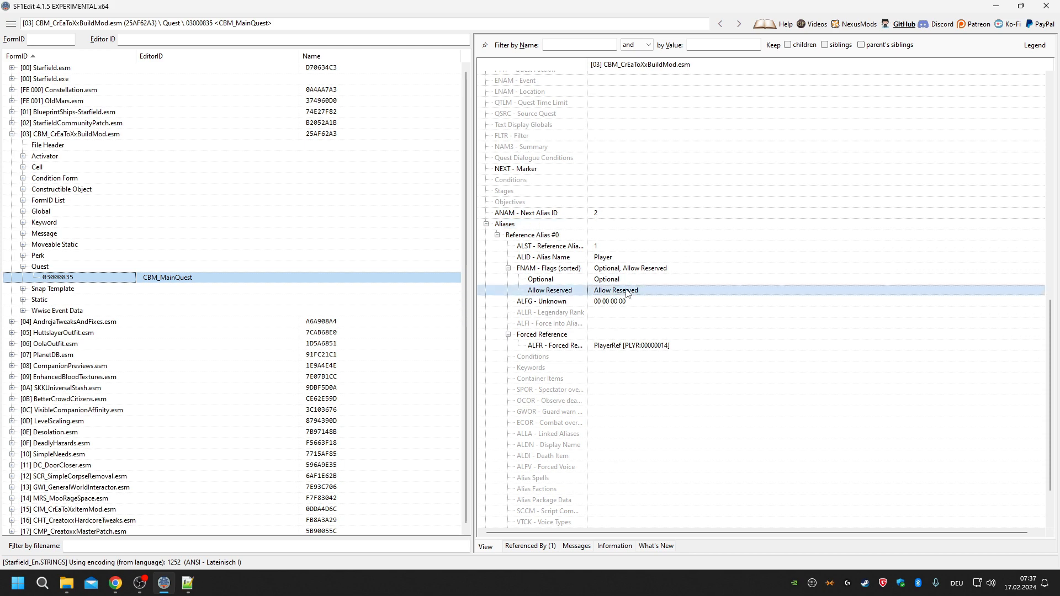
{"action": "left_click", "coordinate": [640, 270]}
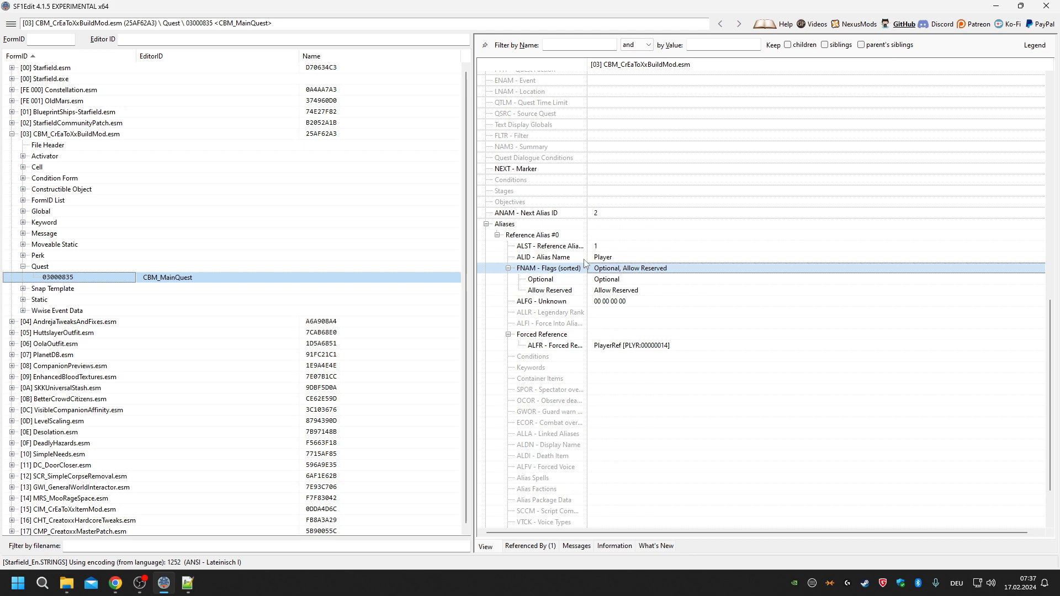
Inspect the alias's forced reference and compare it with the type that CBM_PlayerAliasScript extends in Notepad++.
{"action": "scroll", "coordinate": [623, 325], "scroll_direction": "down", "scroll_amount": 1}
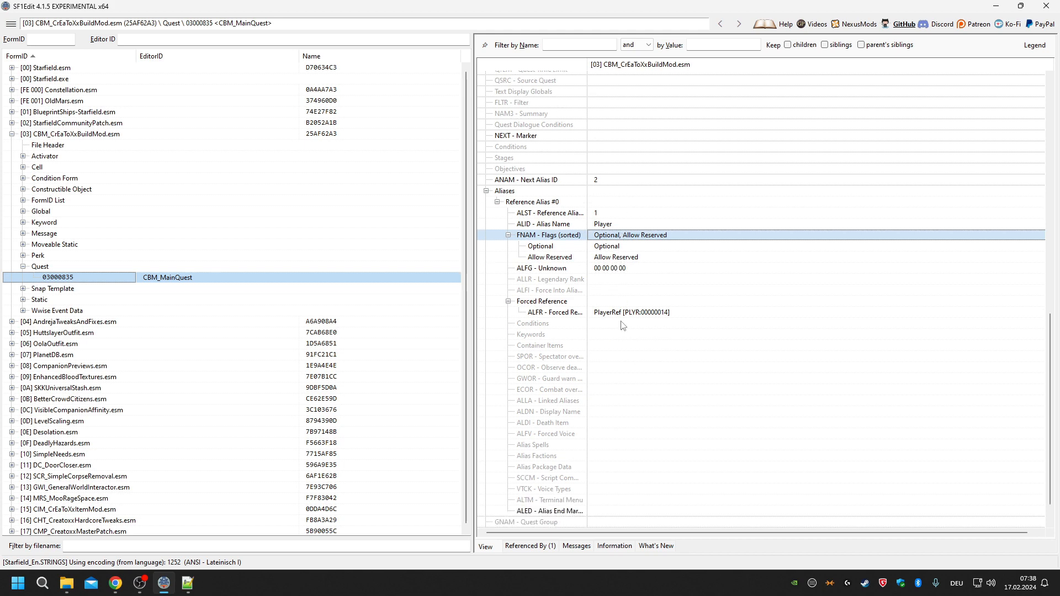
{"action": "left_click", "coordinate": [618, 314]}
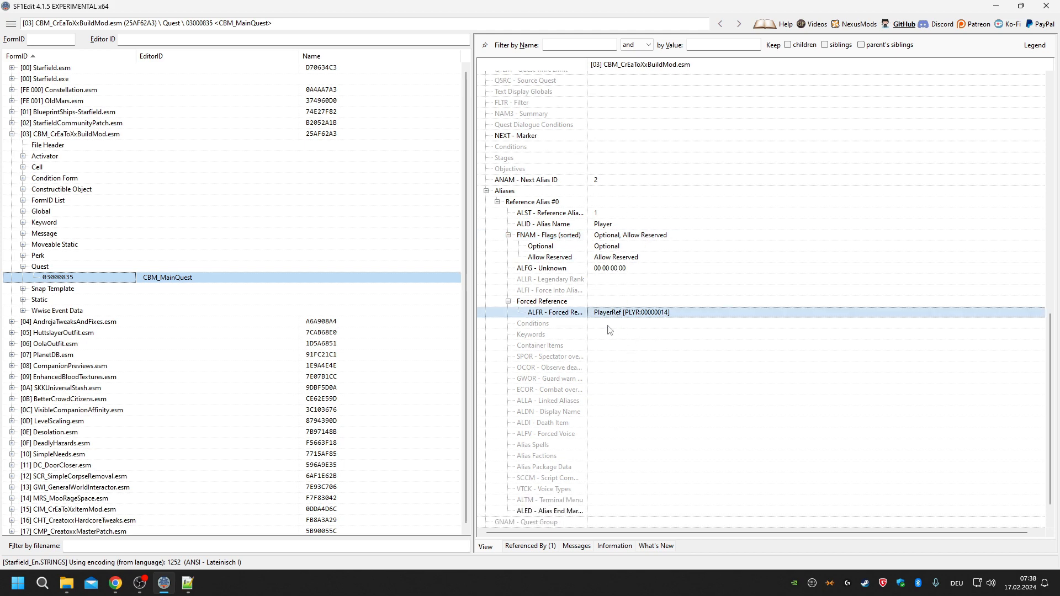
{"action": "left_click", "coordinate": [187, 583]}
{"action": "double_click", "coordinate": [253, 58]}
{"action": "left_click", "coordinate": [164, 583]}
{"action": "right_click", "coordinate": [616, 313]}
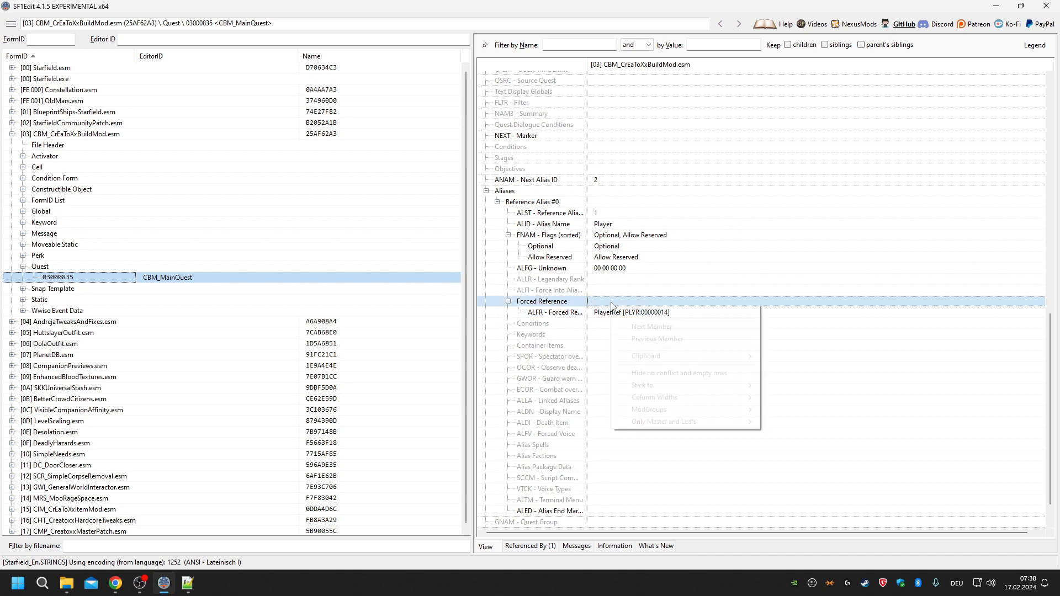
{"action": "key", "text": "Escape"}
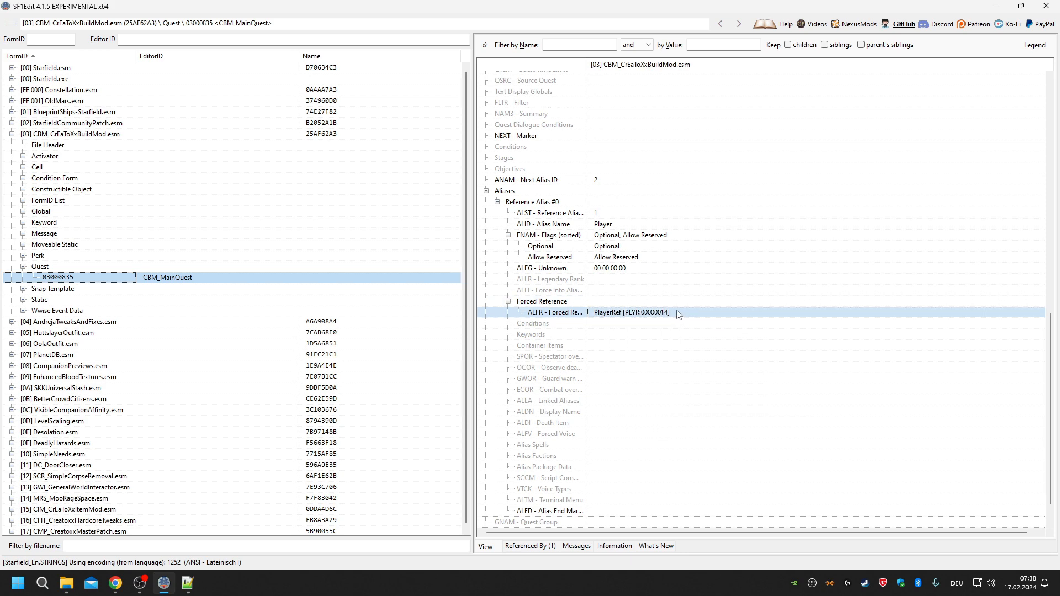
{"action": "scroll", "coordinate": [640, 318], "scroll_direction": "down", "scroll_amount": 1}
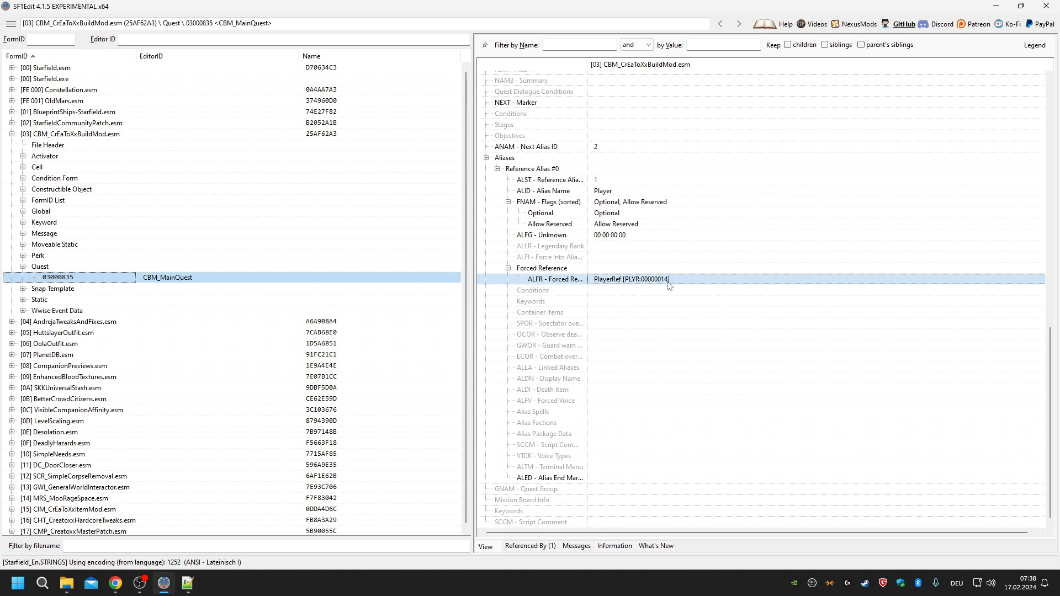
Review the flag options available for the Player alias without changing any of them.
{"action": "left_click", "coordinate": [607, 202]}
{"action": "left_click", "coordinate": [643, 204]}
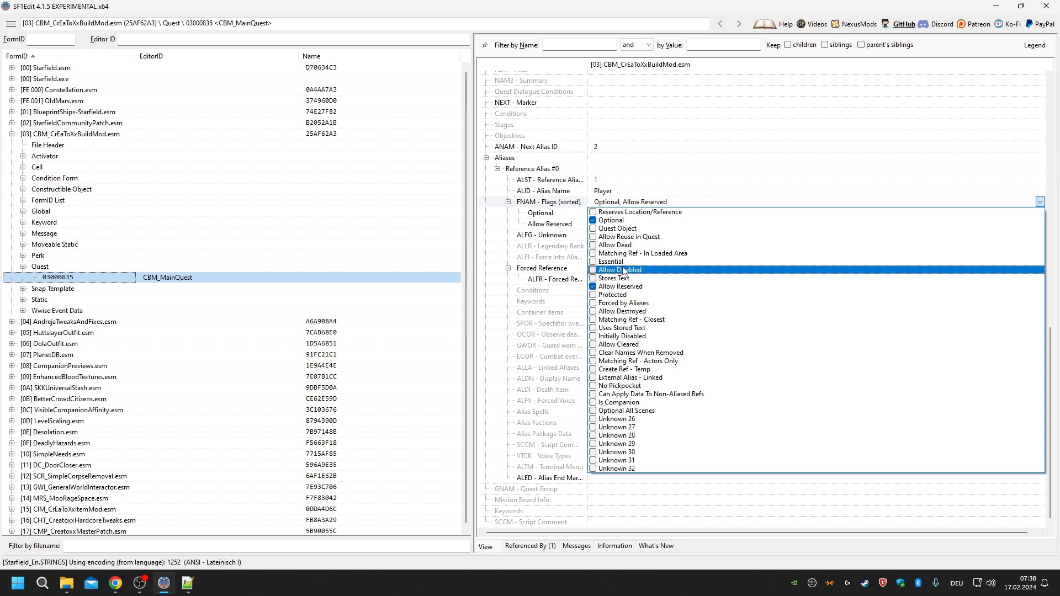
{"action": "key", "text": "Escape"}
Expand the PlayerRef property of CBM_QuestScript in the quest record and inspect its object value.
{"action": "scroll", "coordinate": [727, 325], "scroll_direction": "up", "scroll_amount": 5}
{"action": "scroll", "coordinate": [727, 325], "scroll_direction": "up", "scroll_amount": 13}
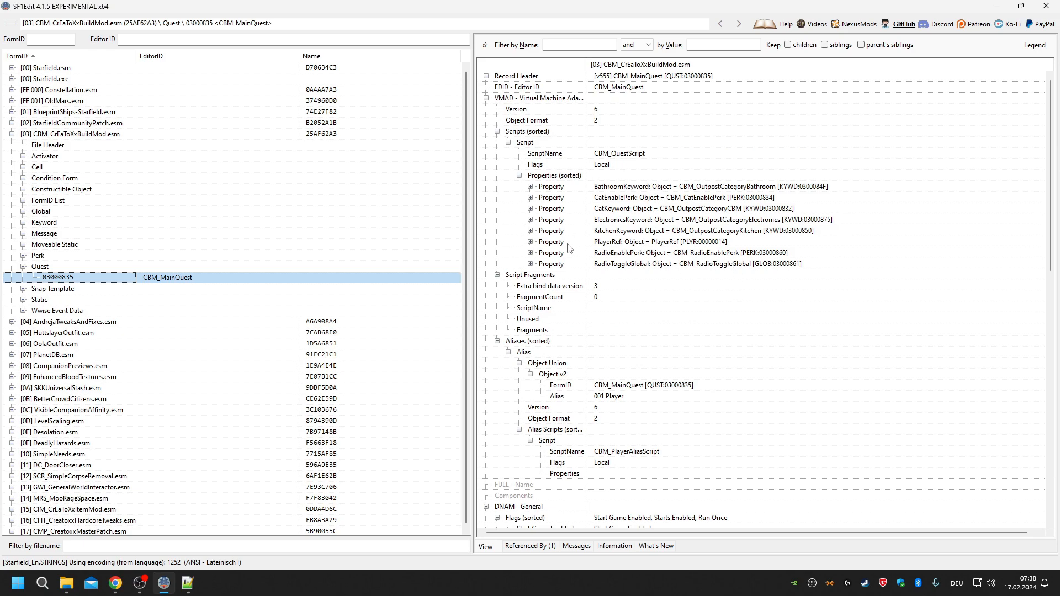
{"action": "left_click", "coordinate": [530, 242]}
{"action": "left_click", "coordinate": [648, 319]}
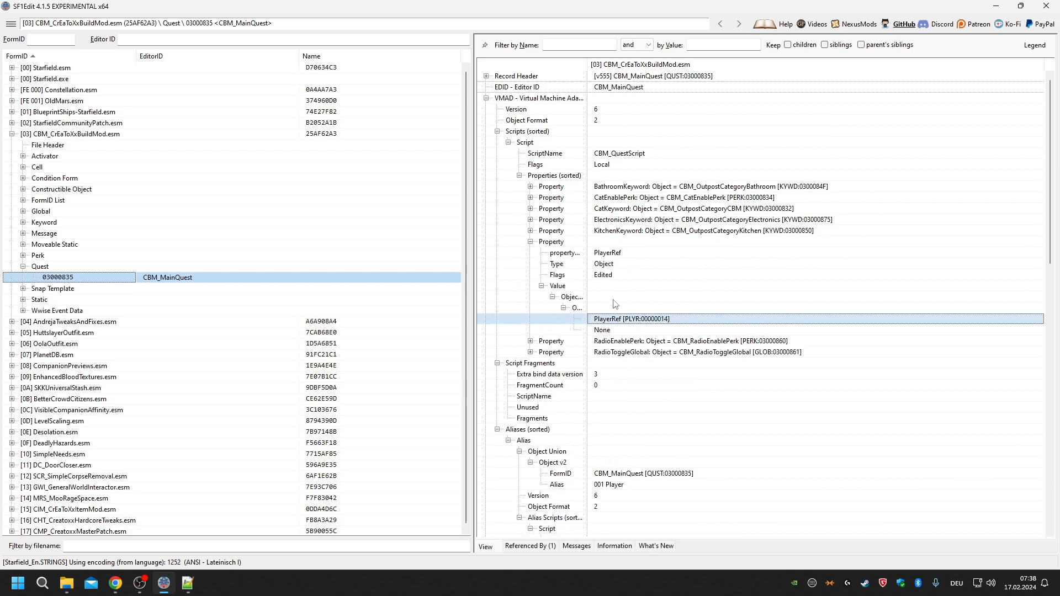
Switch to Notepad++ and examine the OnPlayerLoadGame event in CBM_QuestScript.psc and the type the script extends.
{"action": "left_click", "coordinate": [187, 587]}
{"action": "left_click", "coordinate": [108, 45]}
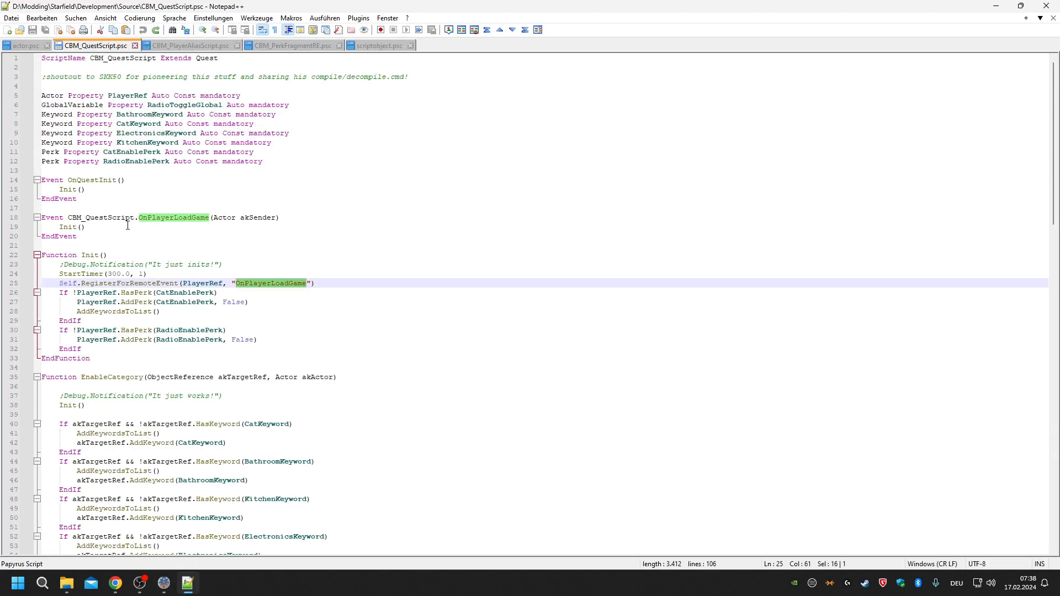
{"action": "double_click", "coordinate": [107, 217]}
{"action": "double_click", "coordinate": [174, 217]}
{"action": "double_click", "coordinate": [207, 58]}
Check the OnPlayerLoadGame event and the extended type on the script name line of CBM_PlayerAliasScript.psc.
{"action": "left_click", "coordinate": [190, 47]}
{"action": "double_click", "coordinate": [105, 115]}
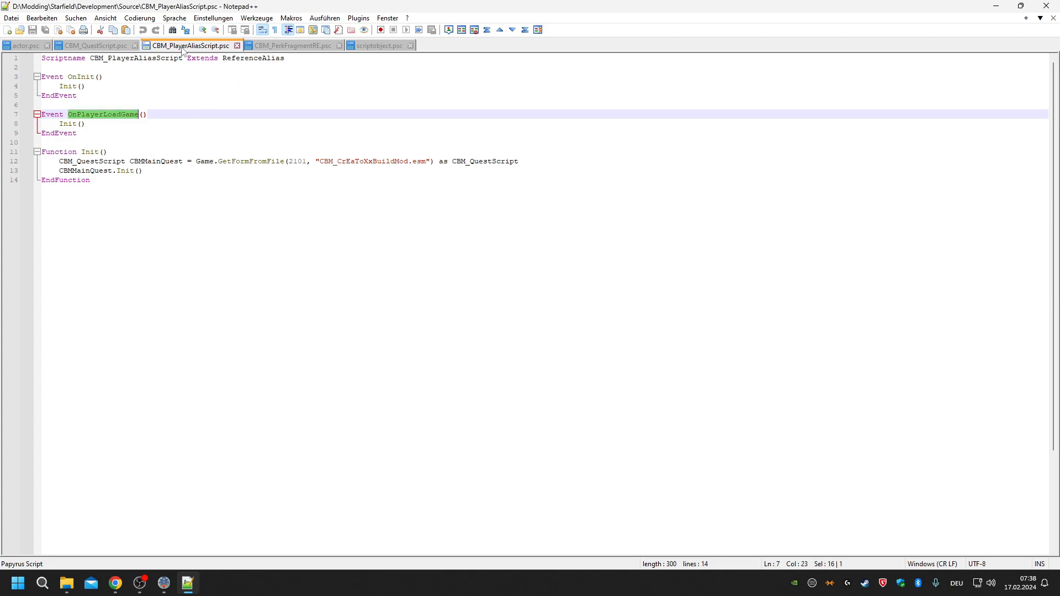
{"action": "left_click", "coordinate": [288, 58]}
{"action": "left_click", "coordinate": [223, 375]}
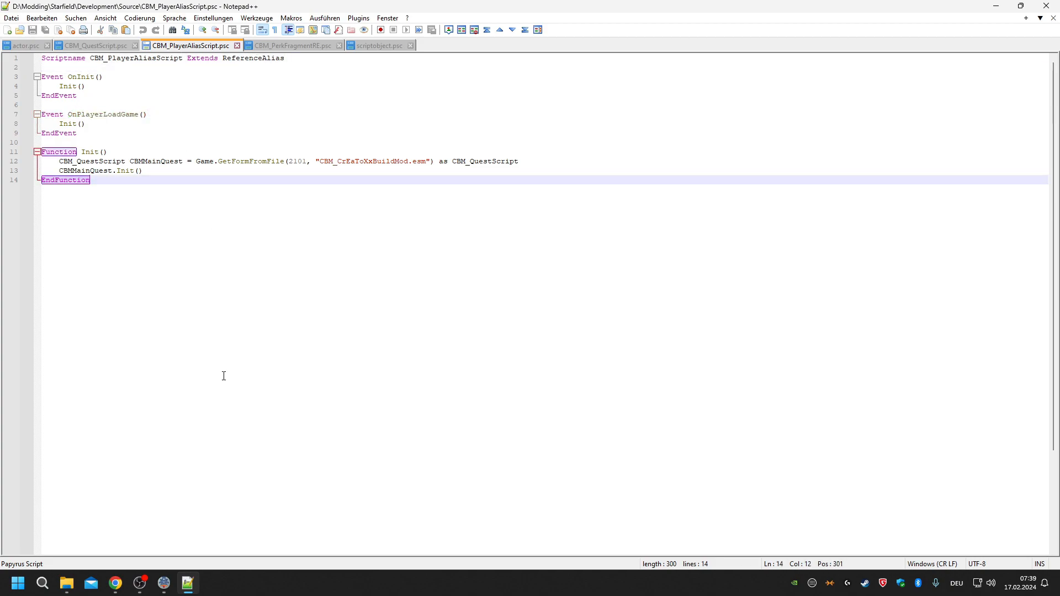
Glance at the quest record in SF1Edit, and trace the alias script's OnPlayerLoadGame event to its Init call.
{"action": "left_click", "coordinate": [164, 585]}
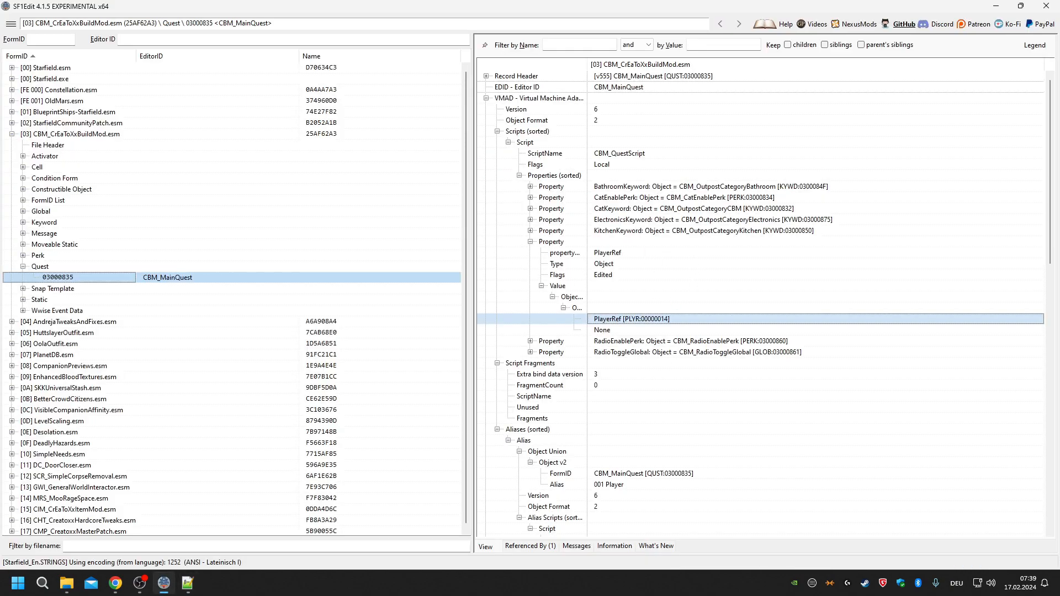
{"action": "left_click", "coordinate": [188, 582]}
{"action": "double_click", "coordinate": [102, 114]}
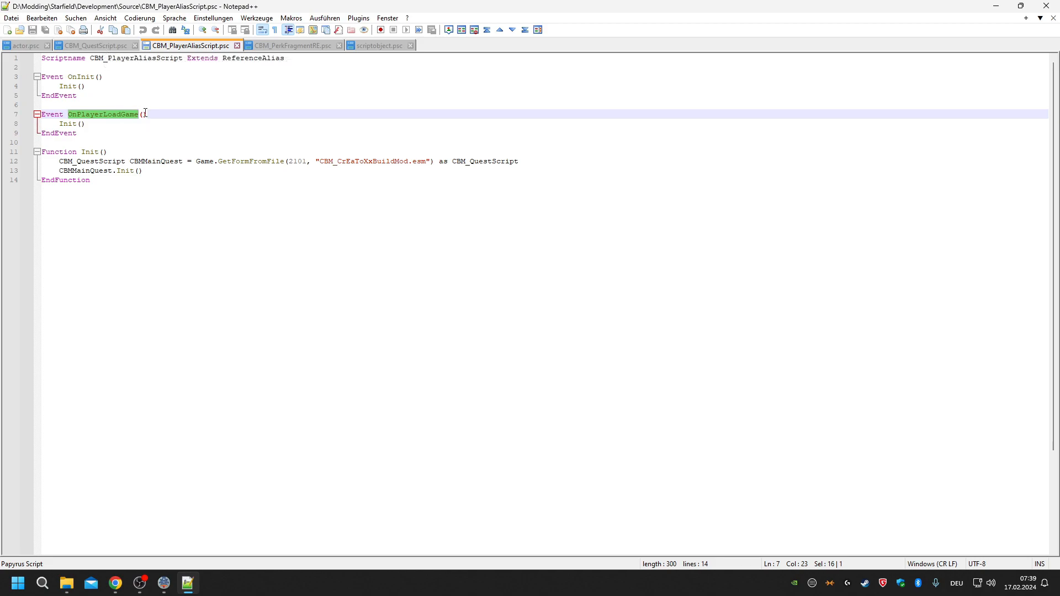
{"action": "double_click", "coordinate": [125, 114]}
{"action": "left_click", "coordinate": [149, 132]}
{"action": "double_click", "coordinate": [118, 117]}
{"action": "double_click", "coordinate": [70, 125]}
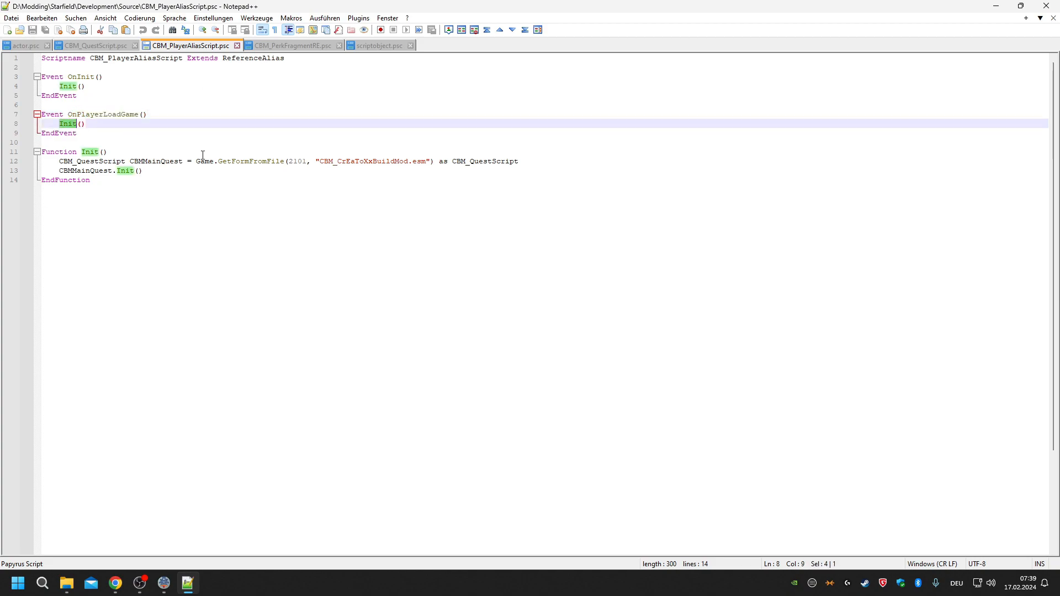
Compare how the quest script and the alias script handle OnPlayerLoadGame, including the remote event registration in the quest script's Init function.
{"action": "left_click", "coordinate": [94, 46]}
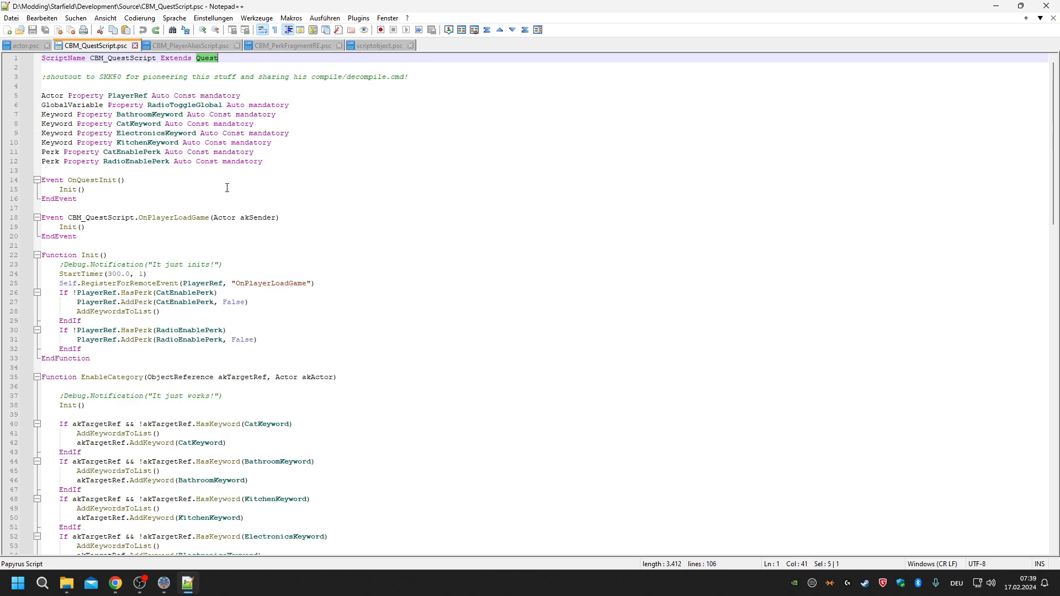
{"action": "left_click", "coordinate": [180, 46]}
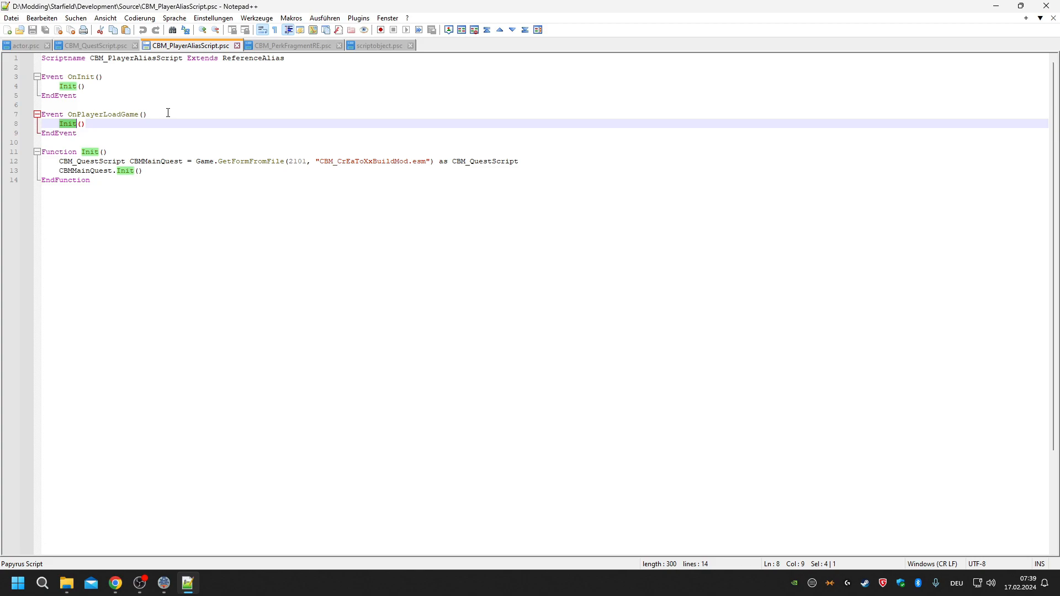
{"action": "left_click", "coordinate": [104, 49]}
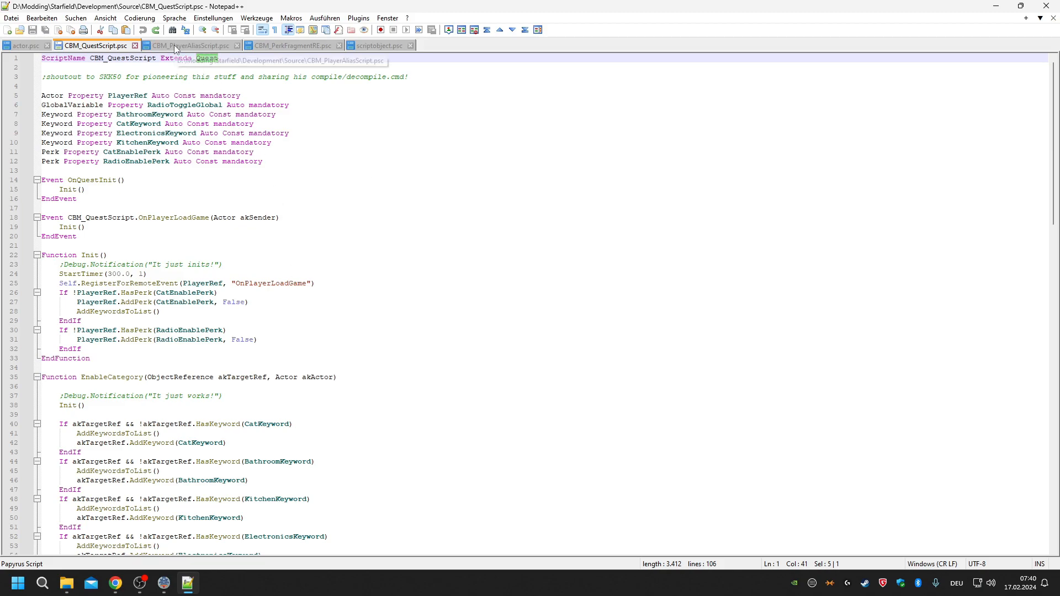
{"action": "left_click", "coordinate": [187, 45]}
{"action": "double_click", "coordinate": [134, 114]}
{"action": "left_click", "coordinate": [111, 46]}
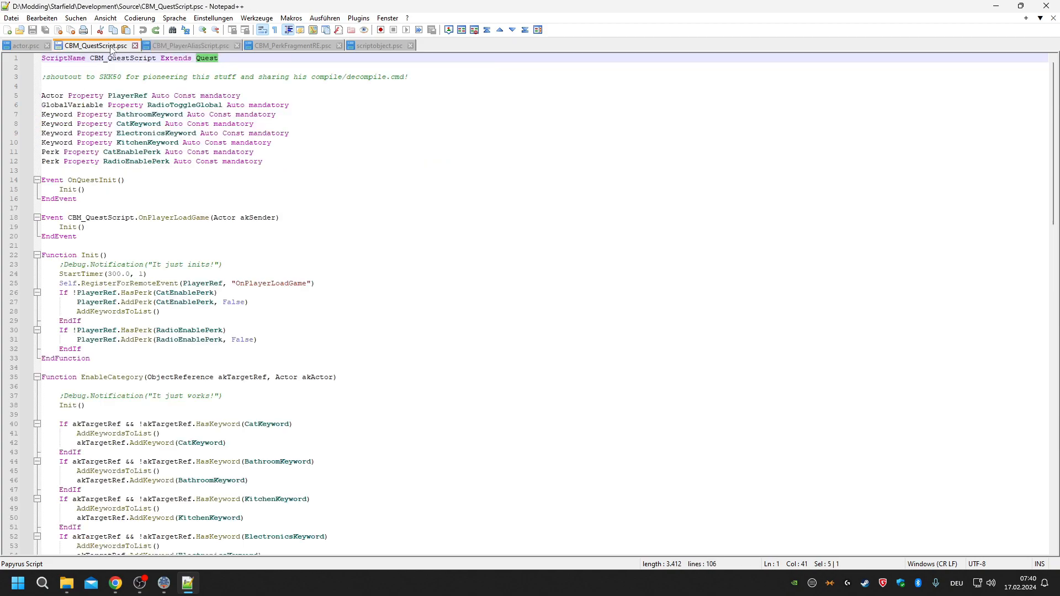
{"action": "double_click", "coordinate": [274, 283]}
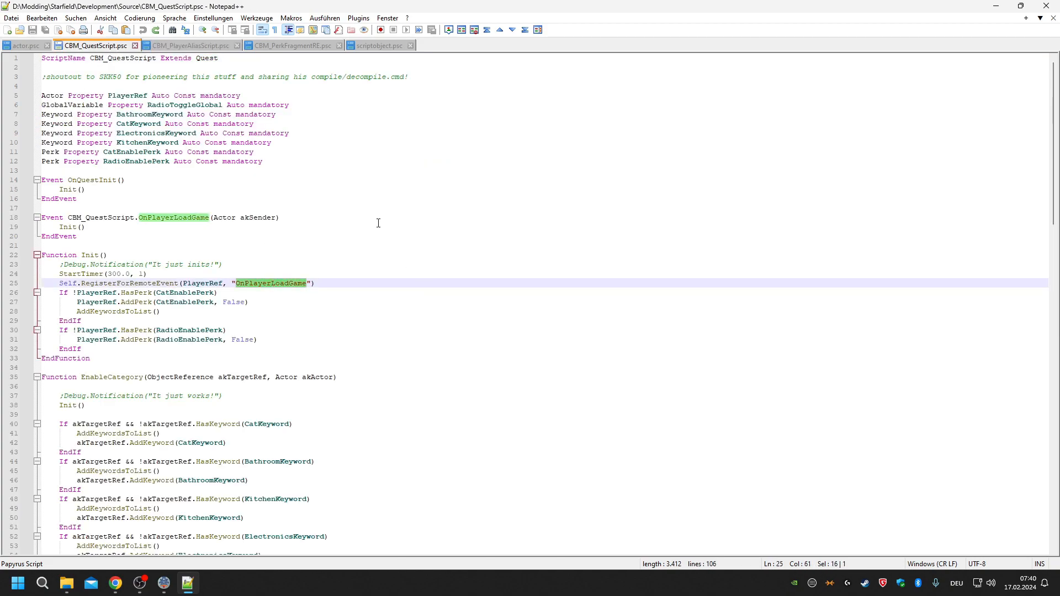
View CBM_PerkFragmentRE.psc alongside the quest script and the player alias script.
{"action": "left_click", "coordinate": [182, 45]}
{"action": "left_click", "coordinate": [105, 45]}
{"action": "left_click", "coordinate": [299, 47]}
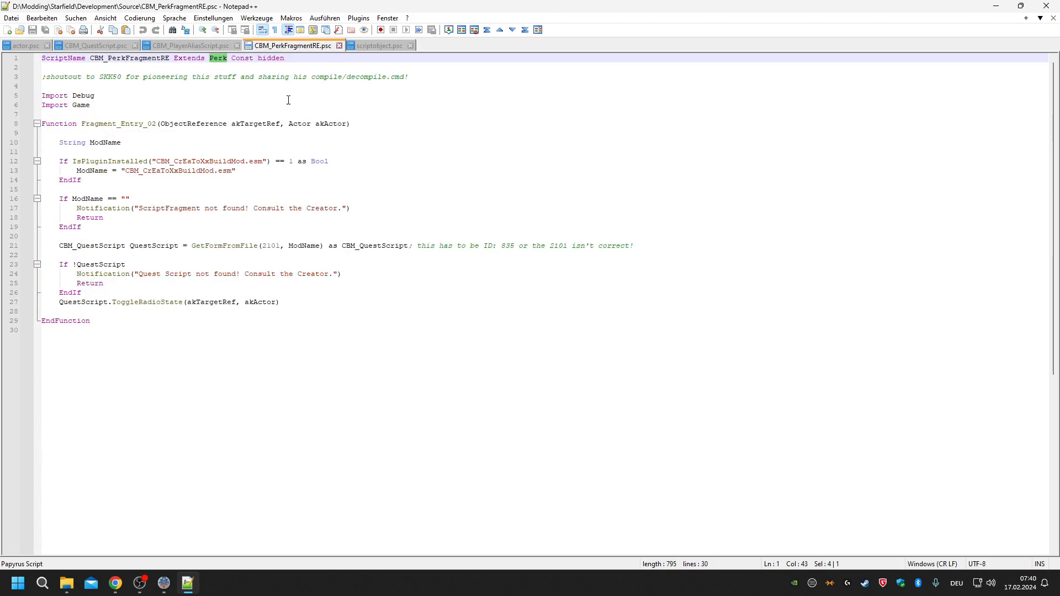
{"action": "left_click", "coordinate": [175, 45]}
Switch to Chrome and examine the script types extended by the Actor, ReferenceAlias, ActiveMagicEffect and ScriptObject examples on the OnPlayerLoadGame wiki page.
{"action": "left_click", "coordinate": [116, 583]}
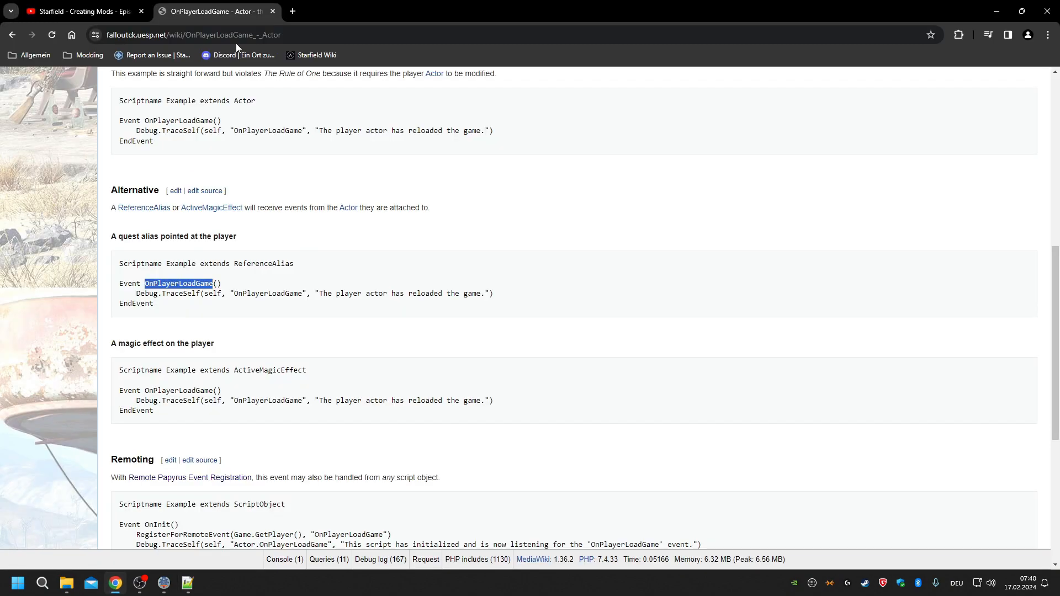
{"action": "scroll", "coordinate": [248, 216], "scroll_direction": "up", "scroll_amount": 2}
{"action": "double_click", "coordinate": [248, 215]}
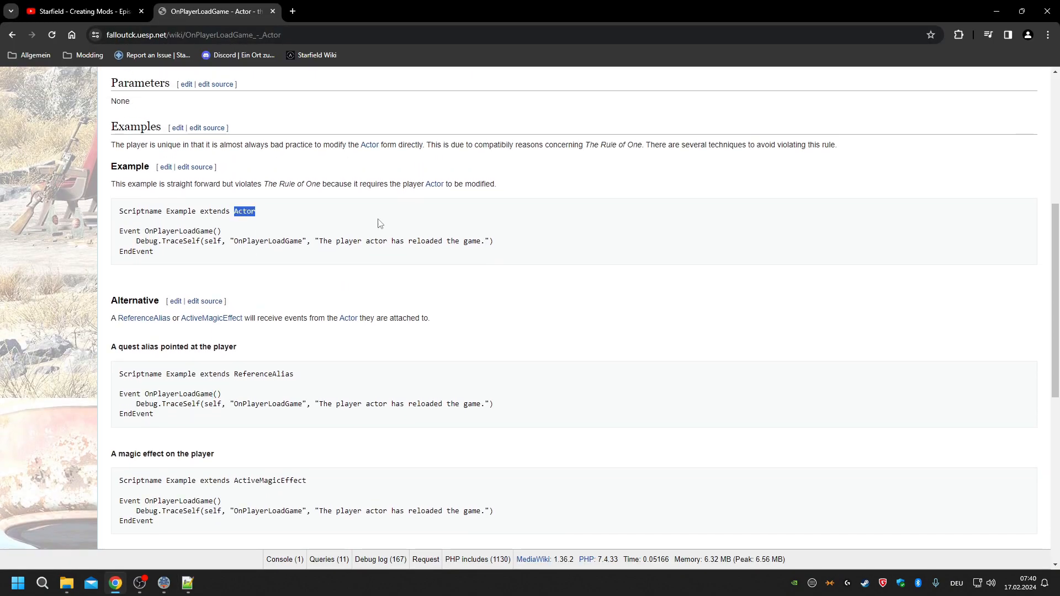
{"action": "scroll", "coordinate": [414, 216], "scroll_direction": "down", "scroll_amount": 2}
{"action": "double_click", "coordinate": [270, 263]}
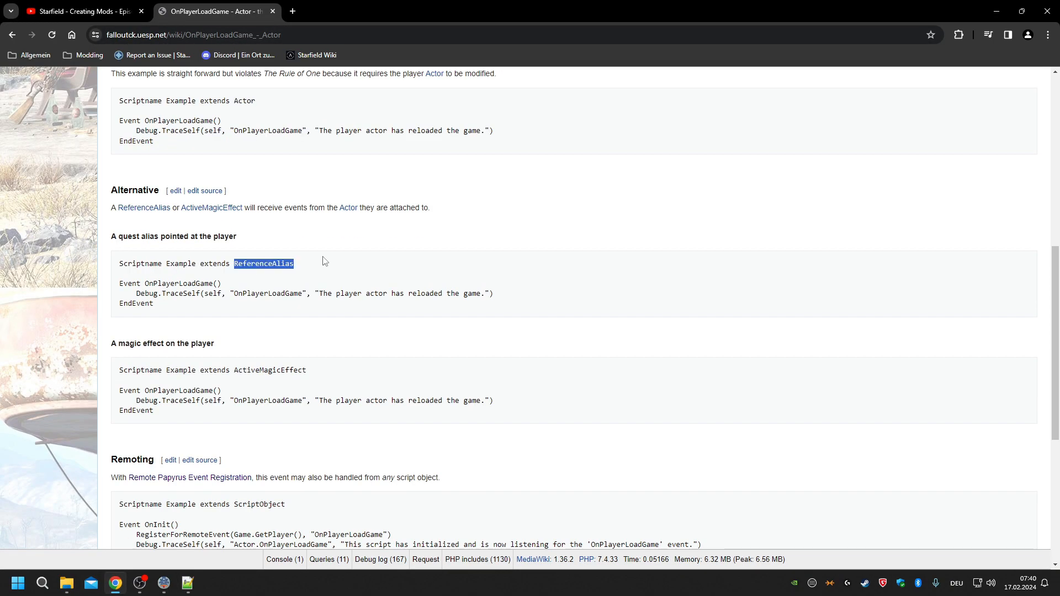
{"action": "scroll", "coordinate": [315, 232], "scroll_direction": "down", "scroll_amount": 3}
{"action": "double_click", "coordinate": [299, 205]}
{"action": "scroll", "coordinate": [292, 231], "scroll_direction": "down", "scroll_amount": 2}
{"action": "double_click", "coordinate": [259, 228]}
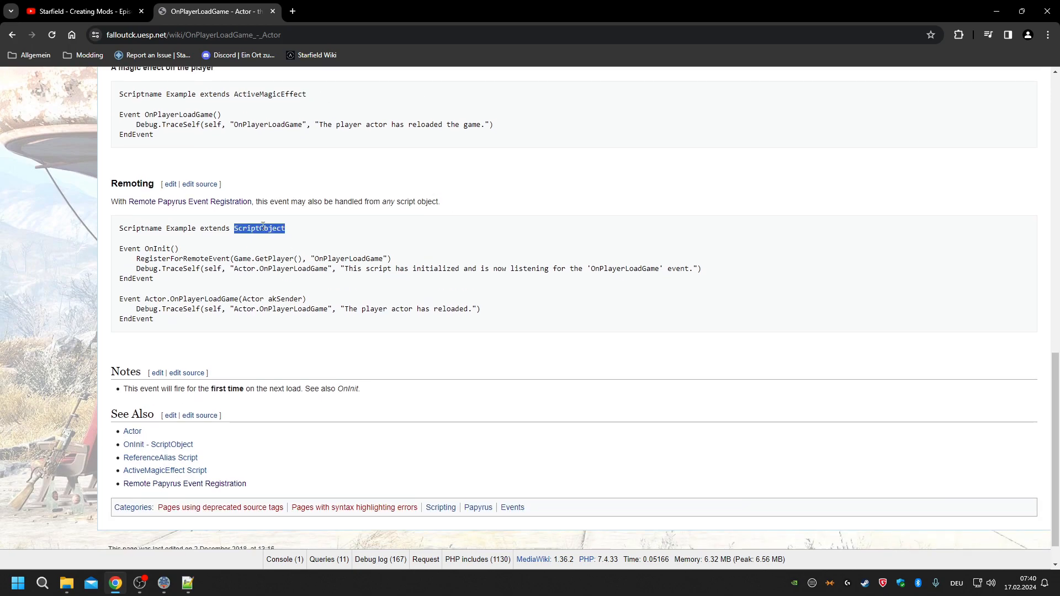
Switch to Notepad++ and look through the functions and events declared in scriptobject.psc.
{"action": "left_click", "coordinate": [195, 587]}
{"action": "left_click", "coordinate": [381, 45]}
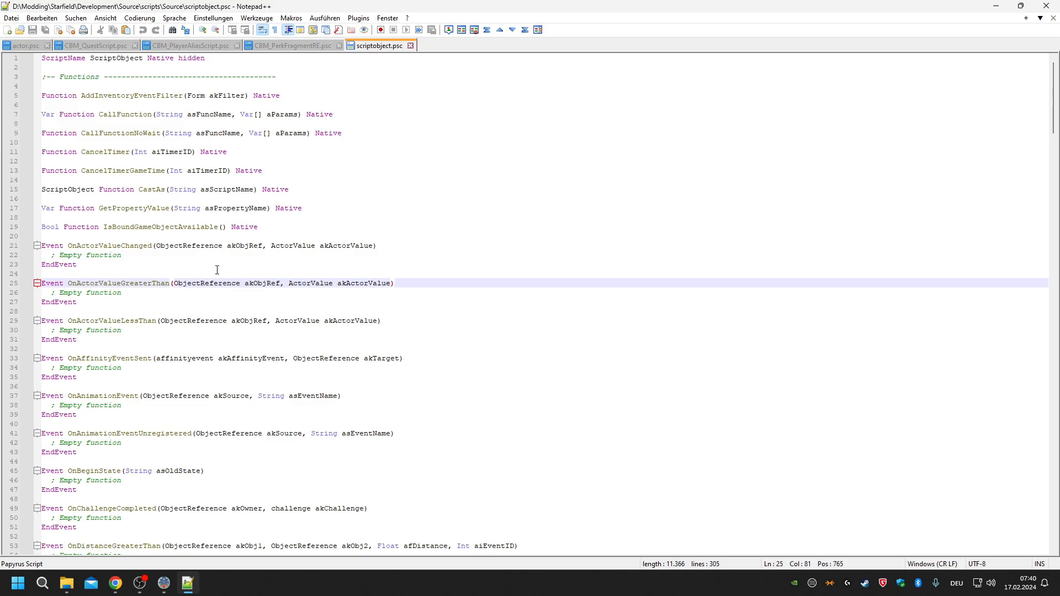
{"action": "scroll", "coordinate": [217, 269], "scroll_direction": "down", "scroll_amount": 5}
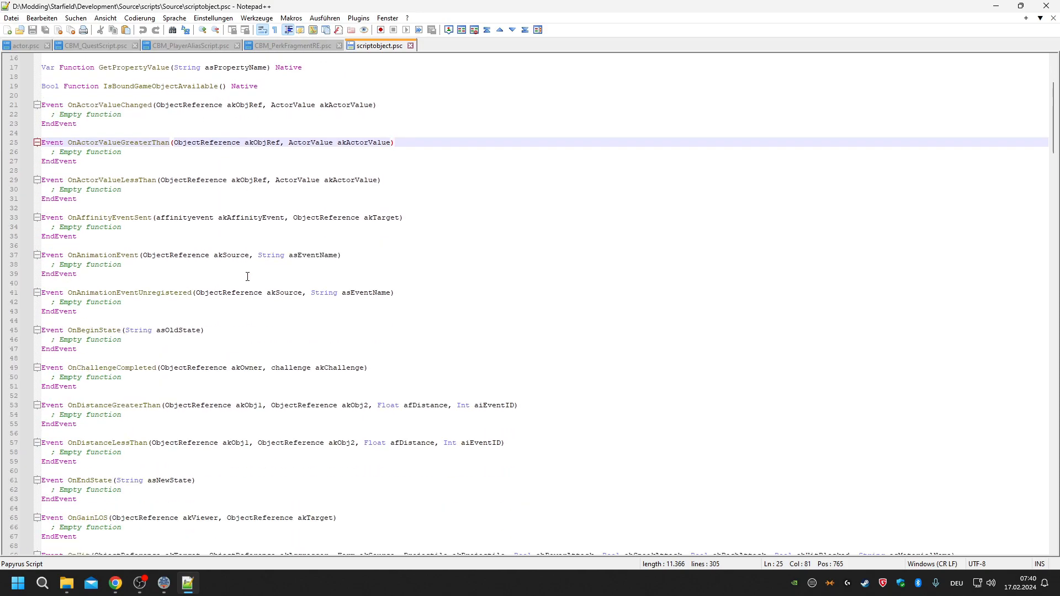
{"action": "scroll", "coordinate": [280, 198], "scroll_direction": "down", "scroll_amount": 2}
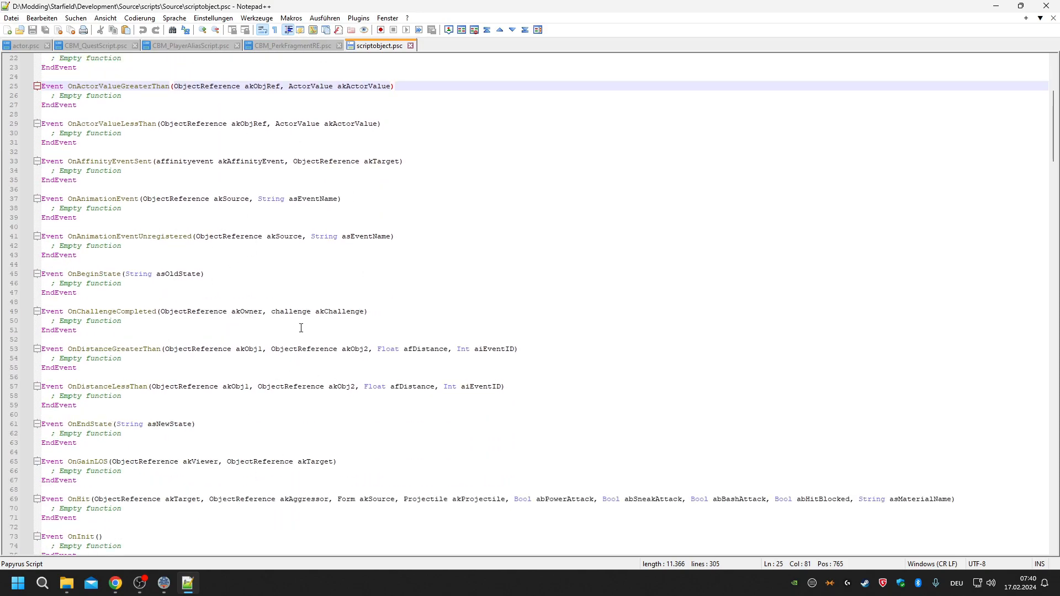
Close scriptobject.psc and CBM_PerkFragmentRE.psc, and highlight OnPlayerLoadGame in the event declaration of CBM_QuestScript.psc.
{"action": "left_click", "coordinate": [410, 46]}
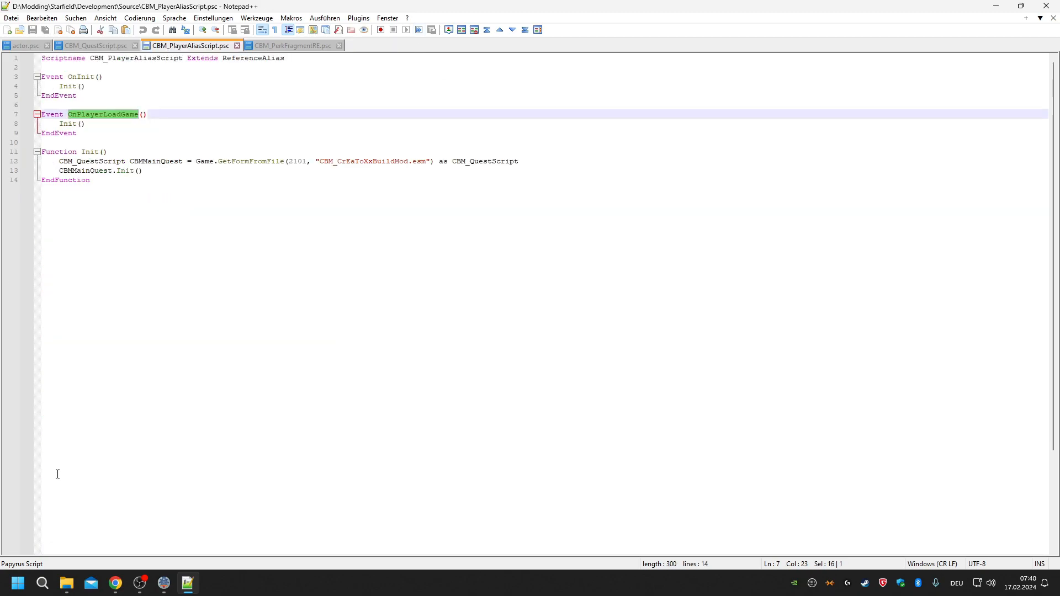
{"action": "left_click", "coordinate": [302, 44]}
{"action": "left_click", "coordinate": [339, 46]}
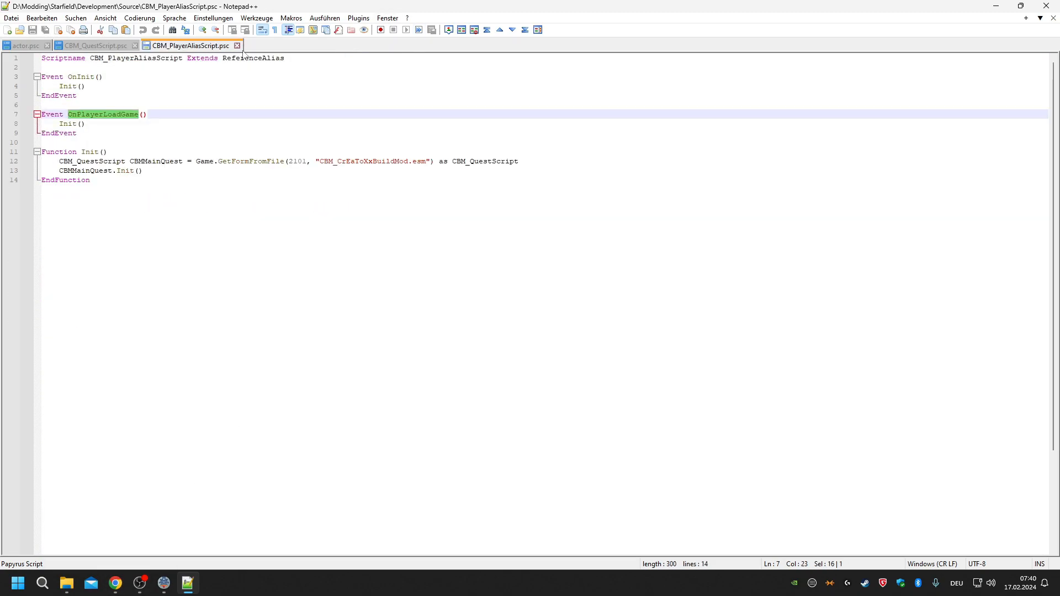
{"action": "left_click", "coordinate": [113, 48]}
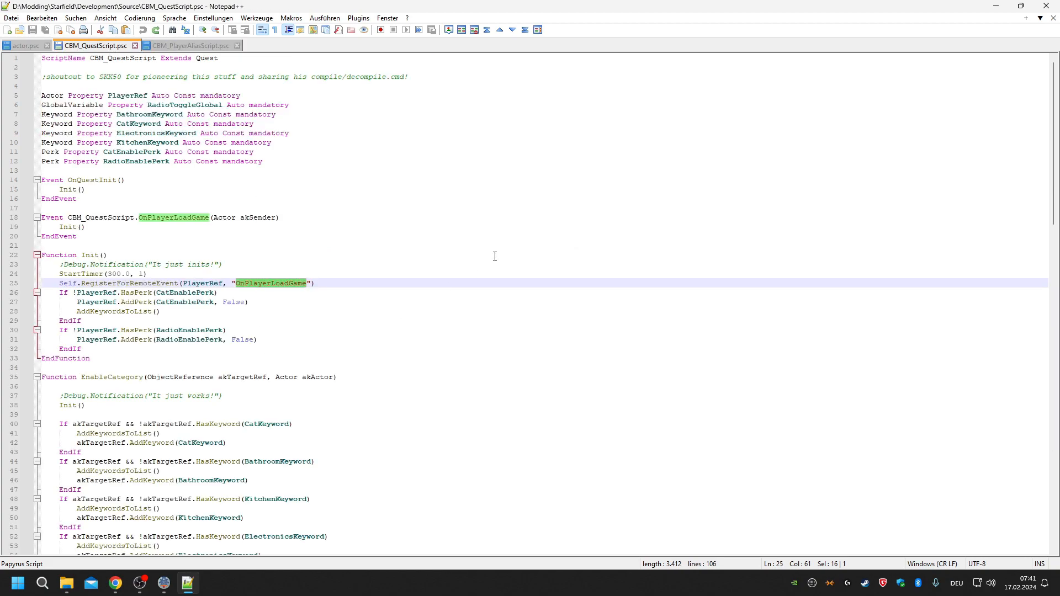
{"action": "double_click", "coordinate": [166, 218]}
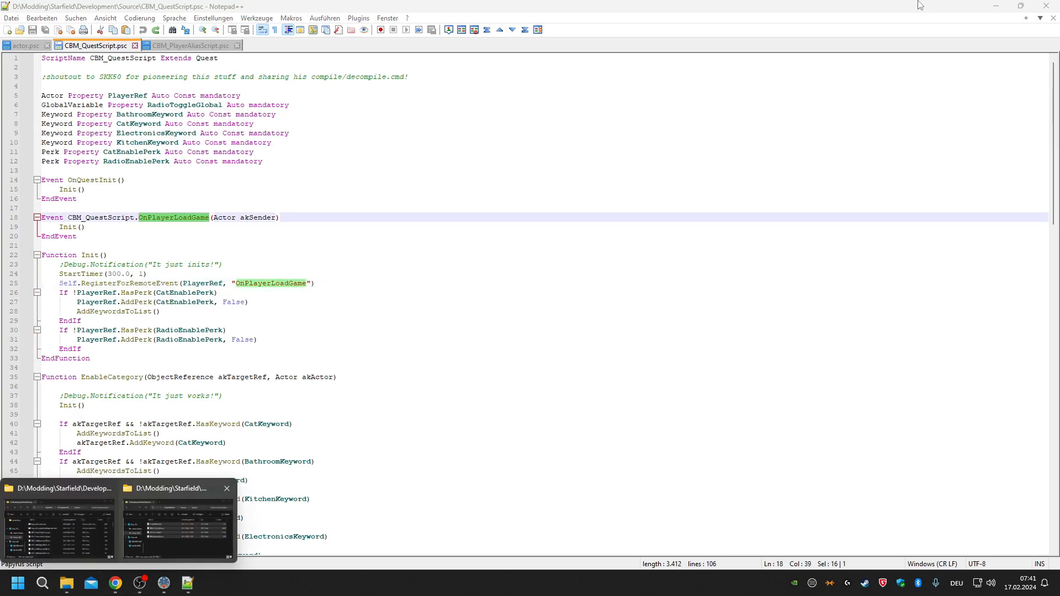
Minimize the open windows and browse from the desktop's Modding shortcut to the Starfield\Development\Source folder.
{"action": "left_click", "coordinate": [988, 5]}
{"action": "left_click", "coordinate": [988, 5]}
{"action": "left_click", "coordinate": [988, 5]}
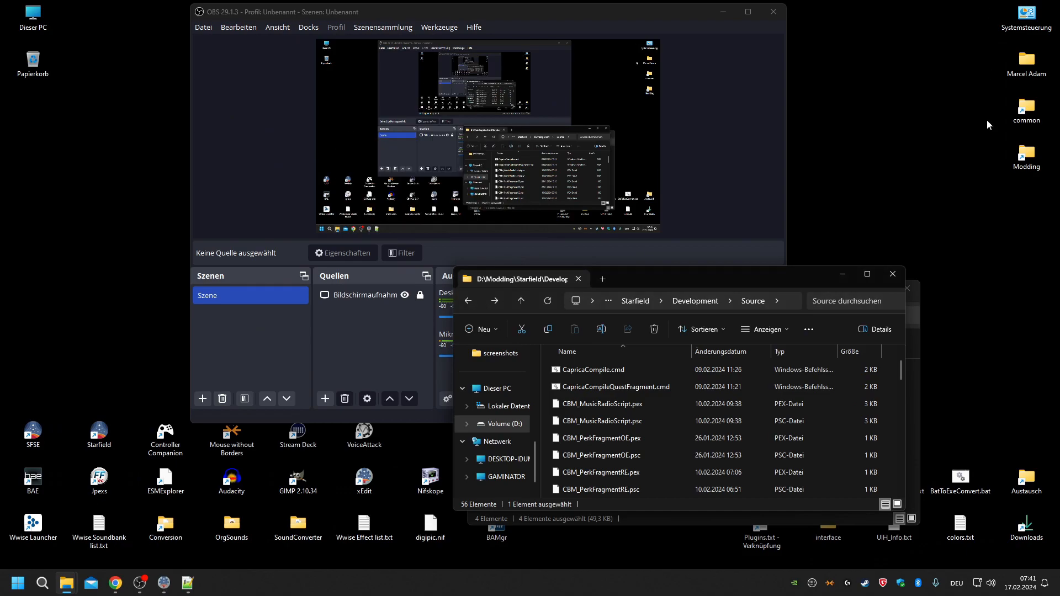
{"action": "double_click", "coordinate": [1034, 163]}
{"action": "double_click", "coordinate": [628, 398]}
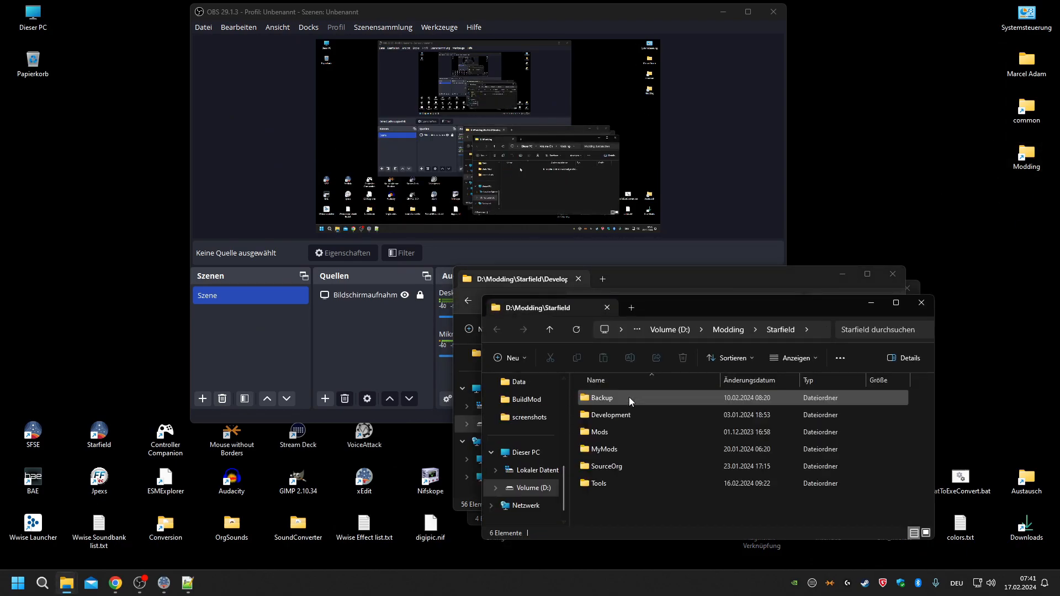
{"action": "double_click", "coordinate": [646, 417]}
{"action": "left_click", "coordinate": [613, 402]}
{"action": "double_click", "coordinate": [614, 402]}
{"action": "double_click", "coordinate": [624, 415]}
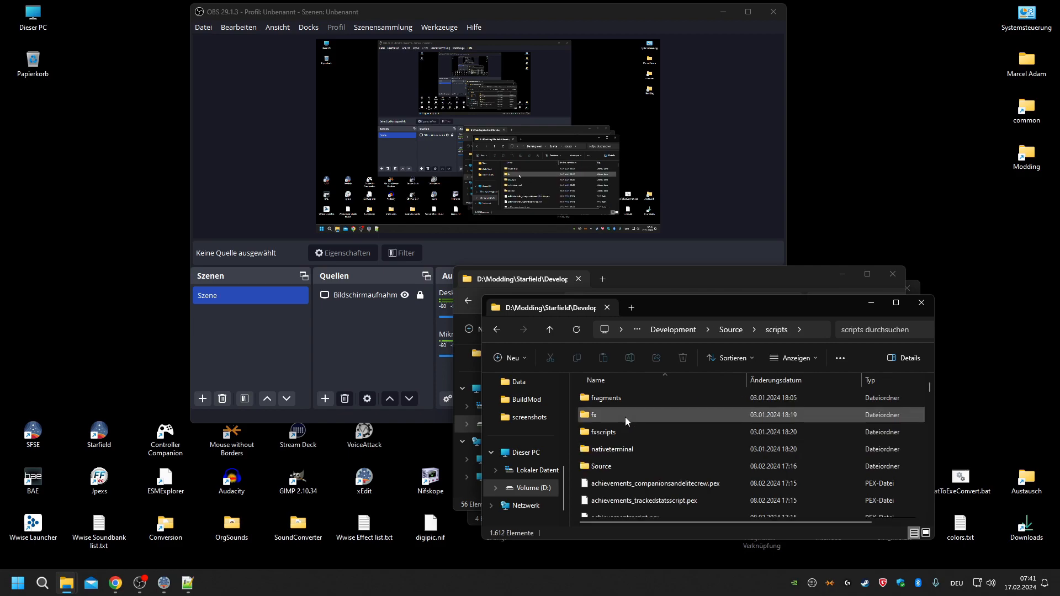
{"action": "key", "text": "alt+Left"}
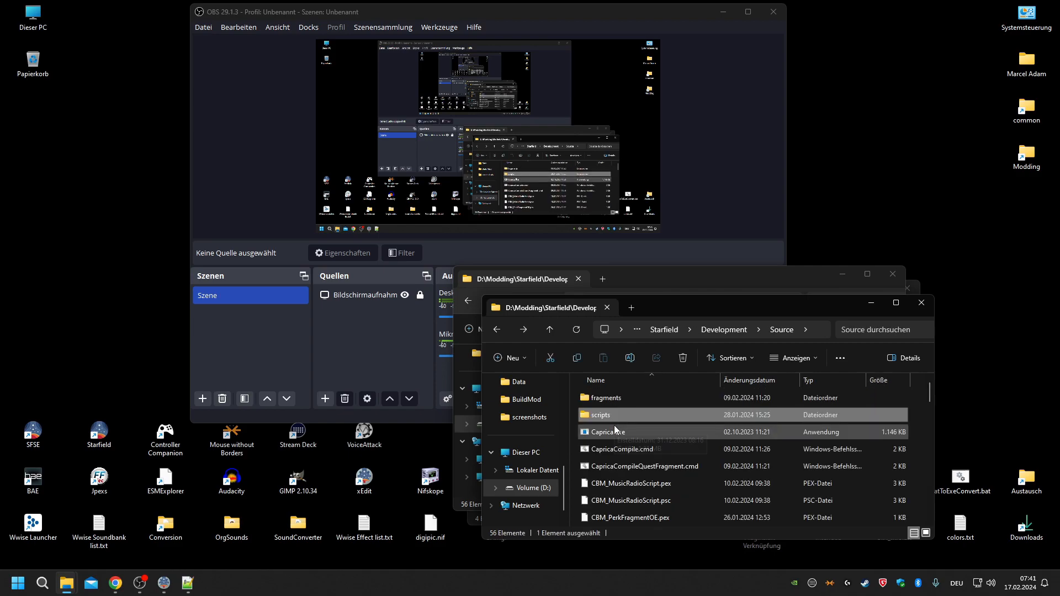
Run StarfieldScriptSearch.cmd to search the scripts for OnplayerLoadGame, accepting the default scope, output and file prefix.
{"action": "scroll", "coordinate": [614, 425], "scroll_direction": "down", "scroll_amount": 5}
{"action": "scroll", "coordinate": [634, 461], "scroll_direction": "down", "scroll_amount": 3}
{"action": "left_click", "coordinate": [648, 485]}
{"action": "double_click", "coordinate": [648, 485]}
{"action": "type", "text": "O"}
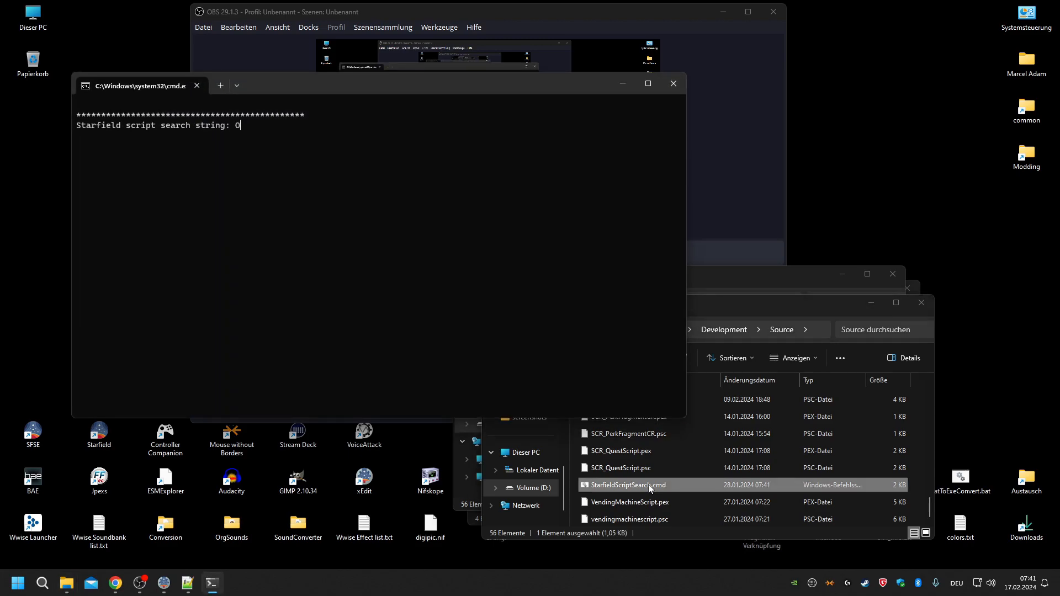
{"action": "type", "text": "nplayerLoad"}
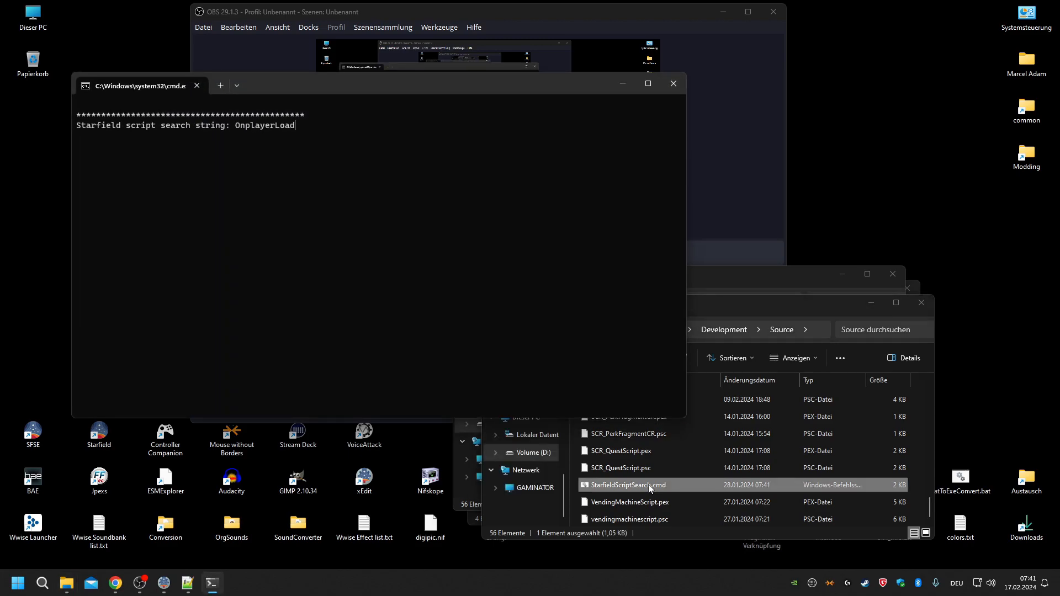
{"action": "type", "text": "Game"}
{"action": "key", "text": "Return"}
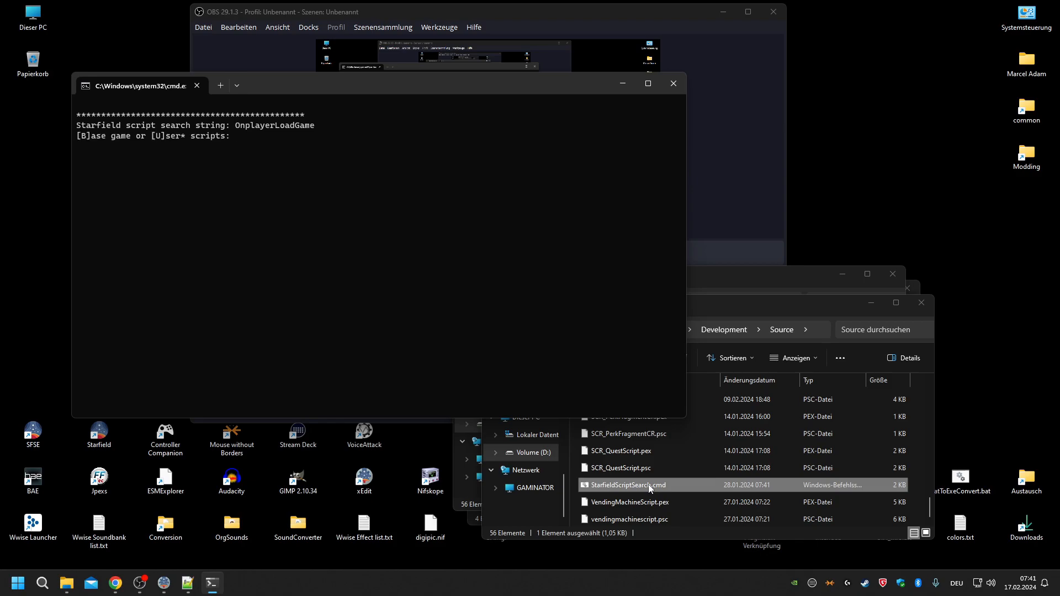
{"action": "key", "text": "Return"}
{"action": "key", "text": "Return"}
{"action": "key", "text": "Return"}
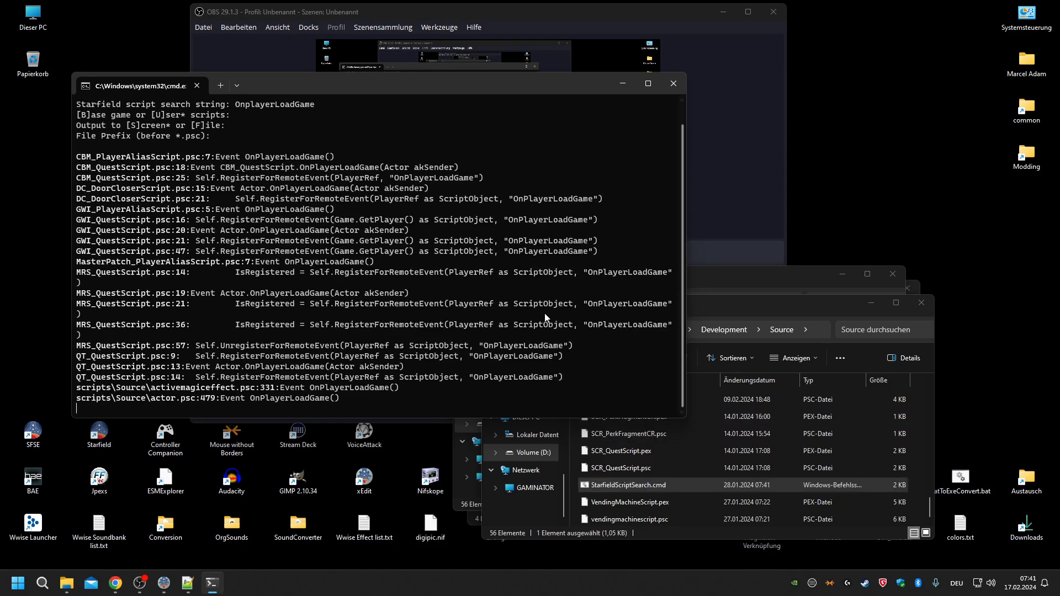
Examine which mod and base game scripts use OnPlayerLoadGame in the search results, and close the search window.
{"action": "scroll", "coordinate": [375, 270], "scroll_direction": "up", "scroll_amount": 2}
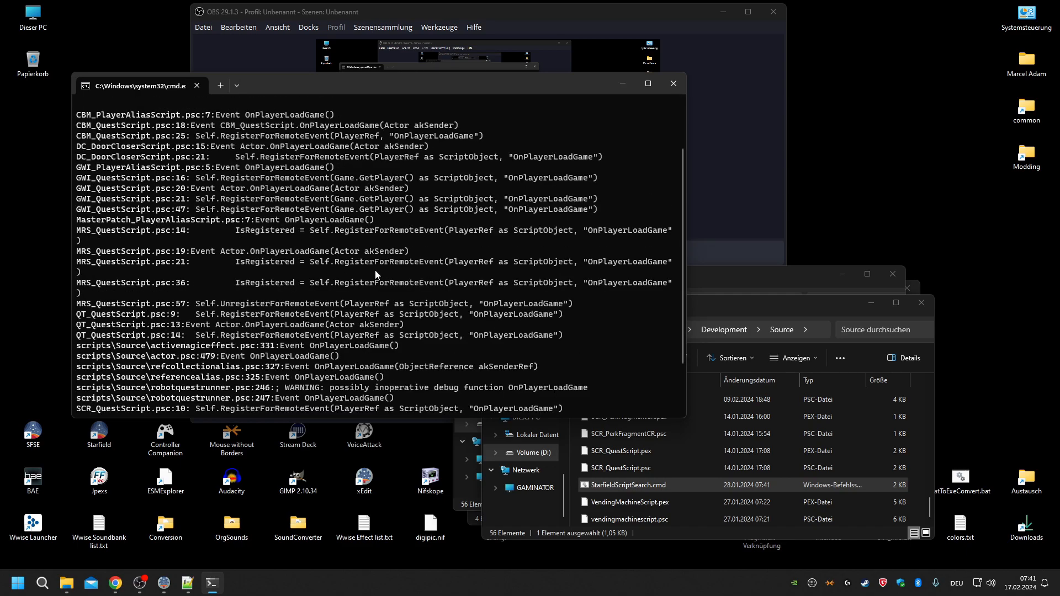
{"action": "scroll", "coordinate": [375, 270], "scroll_direction": "up", "scroll_amount": 2}
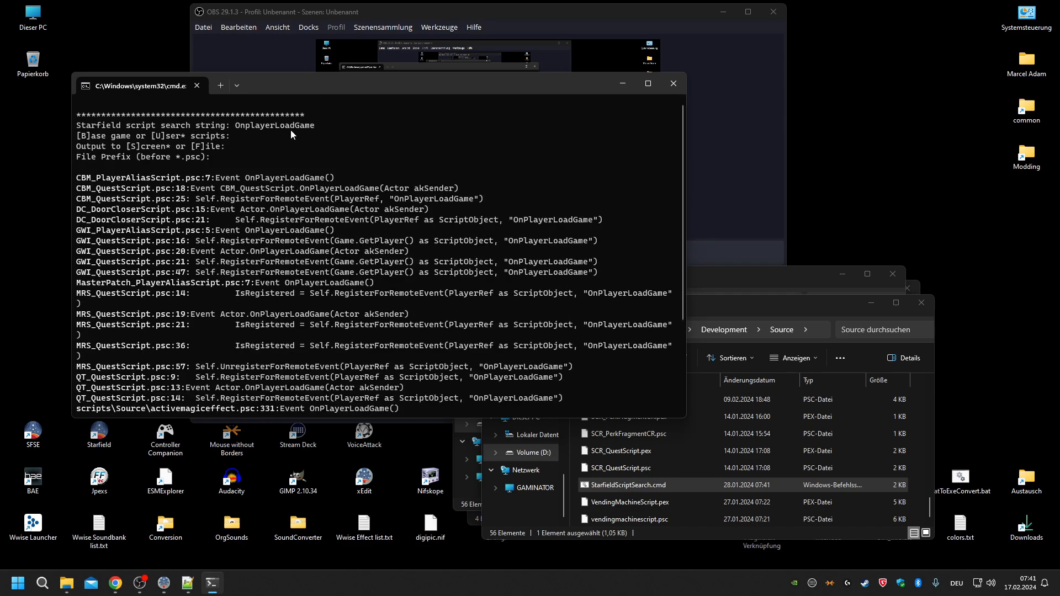
{"action": "scroll", "coordinate": [432, 200], "scroll_direction": "down", "scroll_amount": 2}
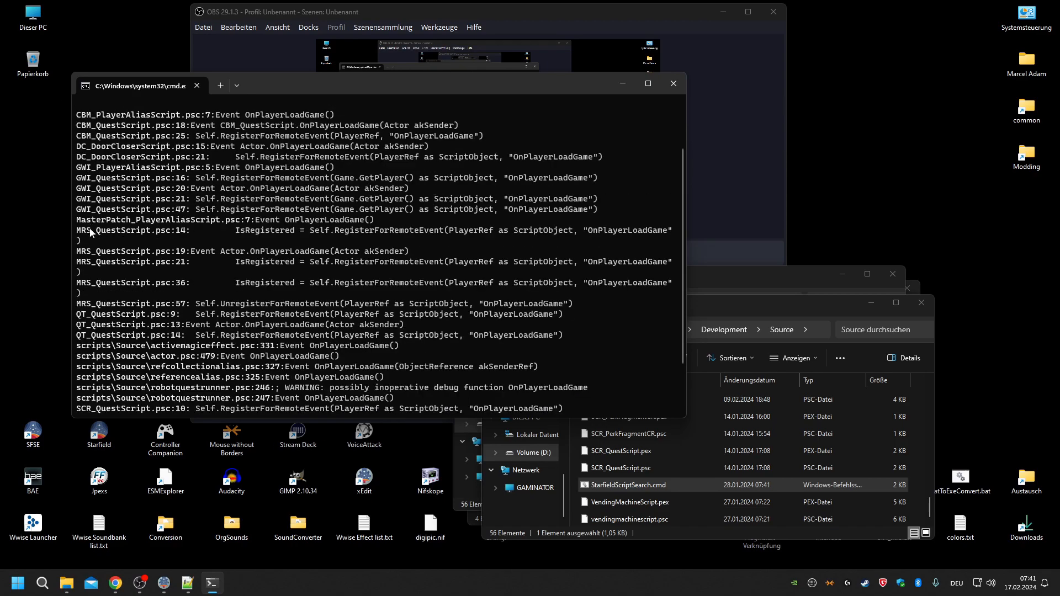
{"action": "scroll", "coordinate": [92, 232], "scroll_direction": "down", "scroll_amount": 1}
{"action": "scroll", "coordinate": [94, 276], "scroll_direction": "down", "scroll_amount": 1}
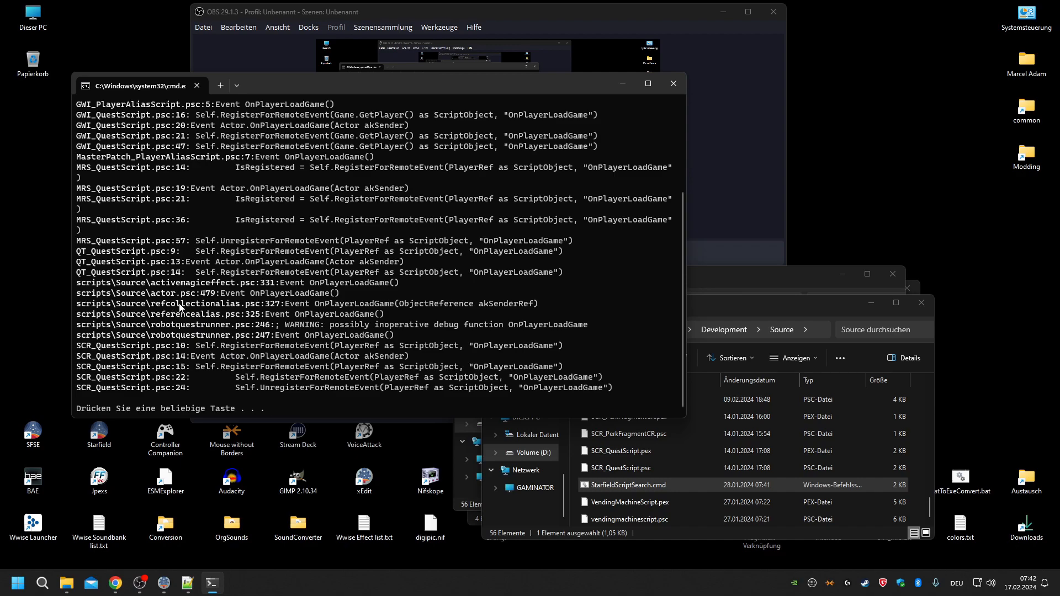
{"action": "scroll", "coordinate": [179, 306], "scroll_direction": "up", "scroll_amount": 2}
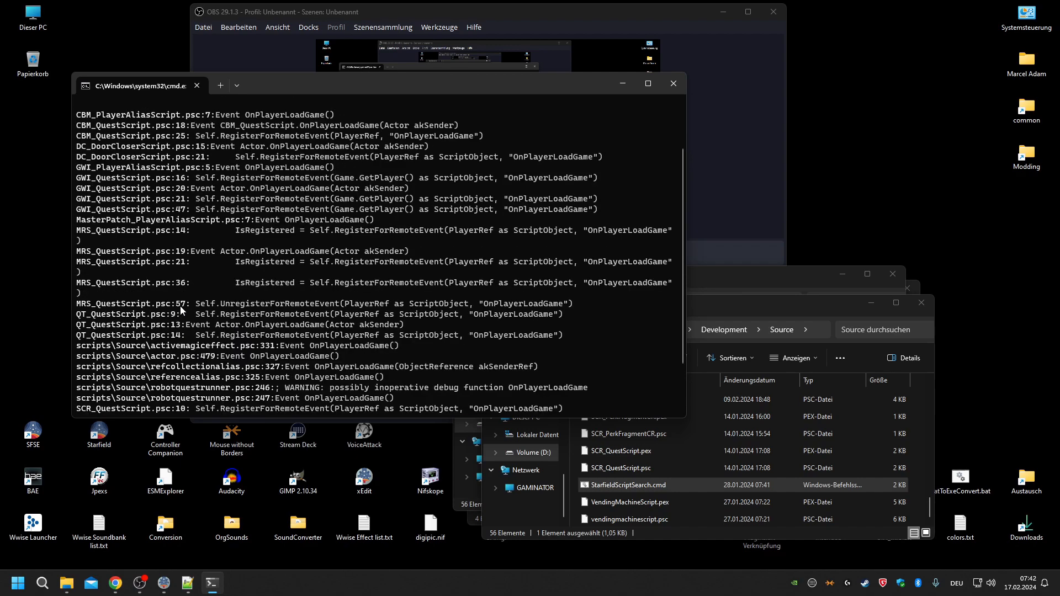
{"action": "scroll", "coordinate": [272, 265], "scroll_direction": "down", "scroll_amount": 2}
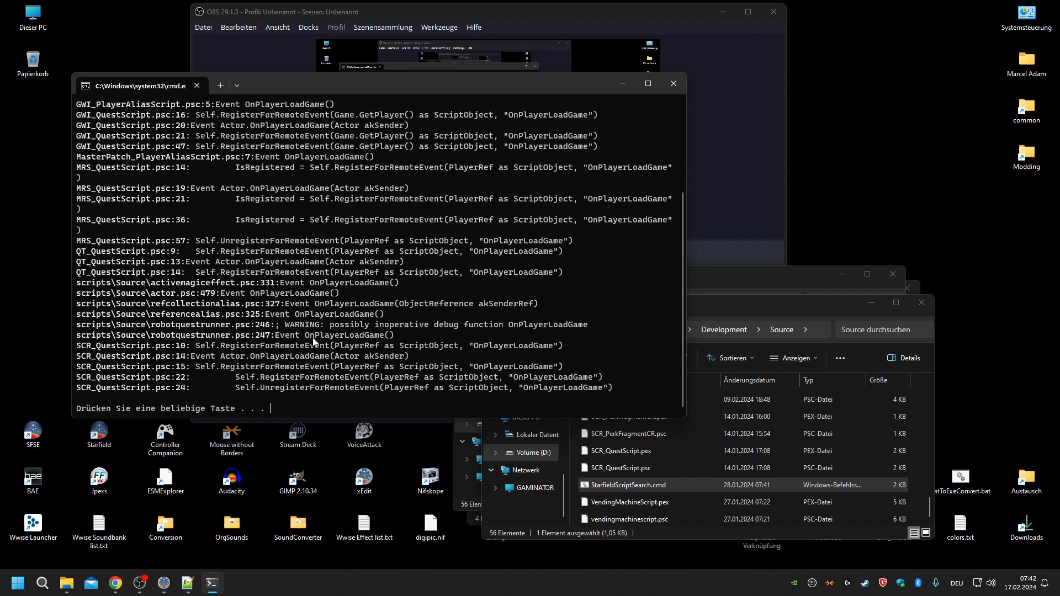
{"action": "left_click", "coordinate": [197, 85]}
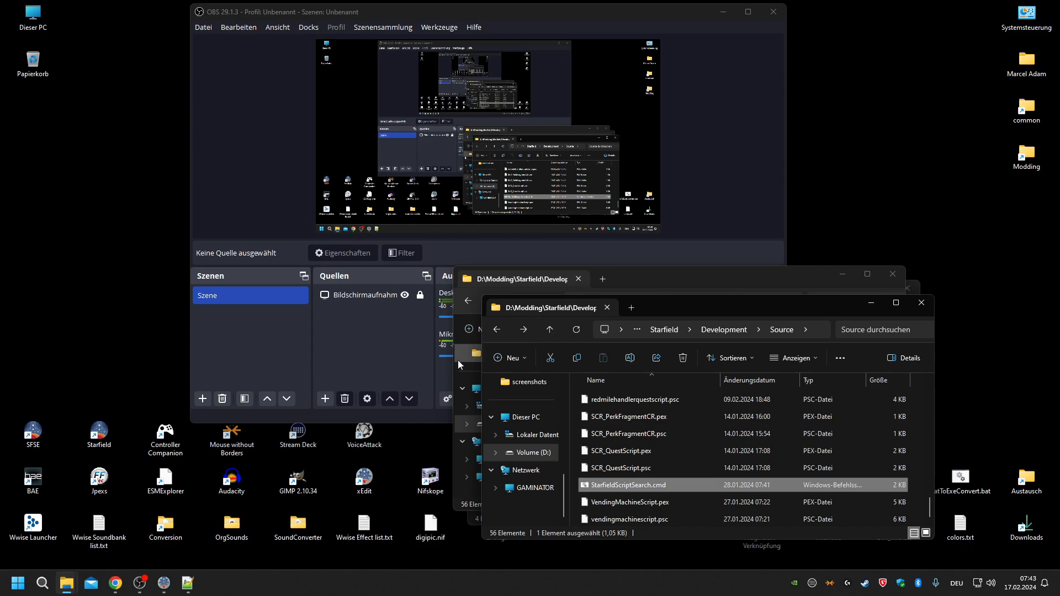
Switch to Chrome and play the Episode 7 Papyrus scripting video, rewinding to about 29:32 to view its quest record.
{"action": "left_click", "coordinate": [187, 583]}
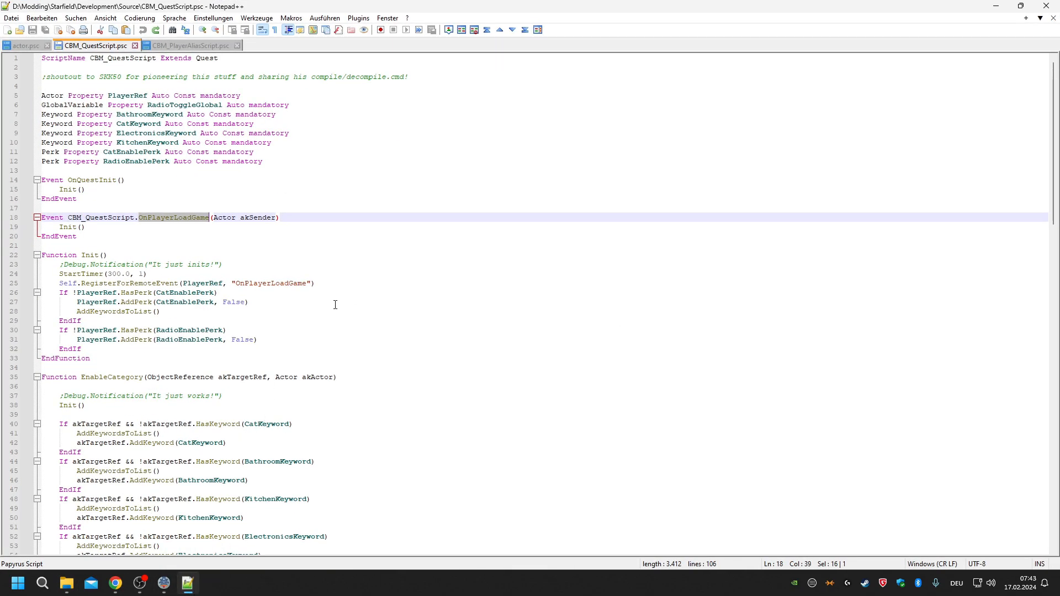
{"action": "left_click", "coordinate": [117, 584]}
{"action": "left_click", "coordinate": [109, 11]}
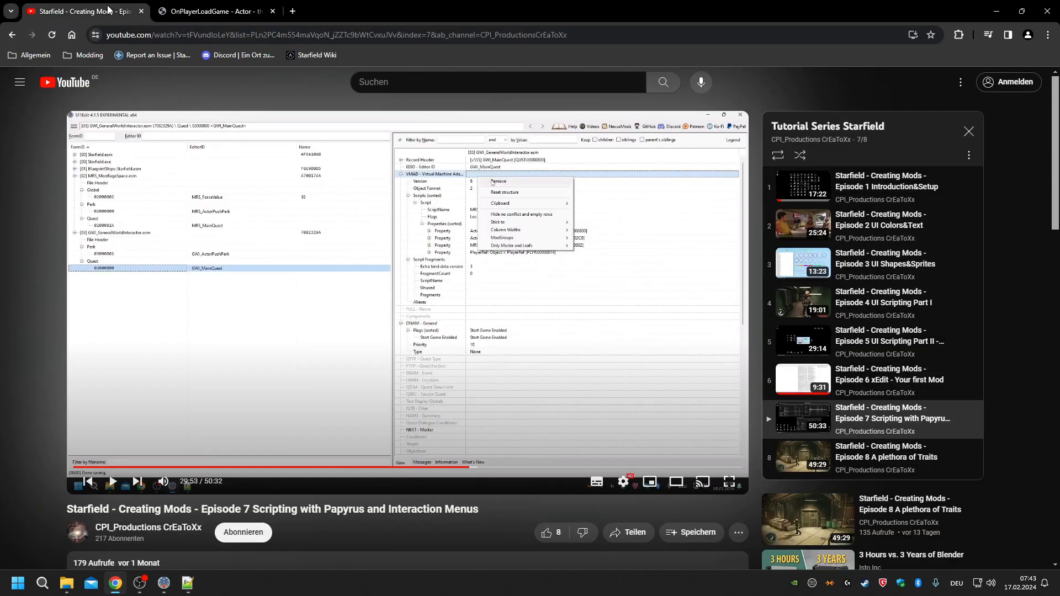
{"action": "left_click", "coordinate": [114, 481]}
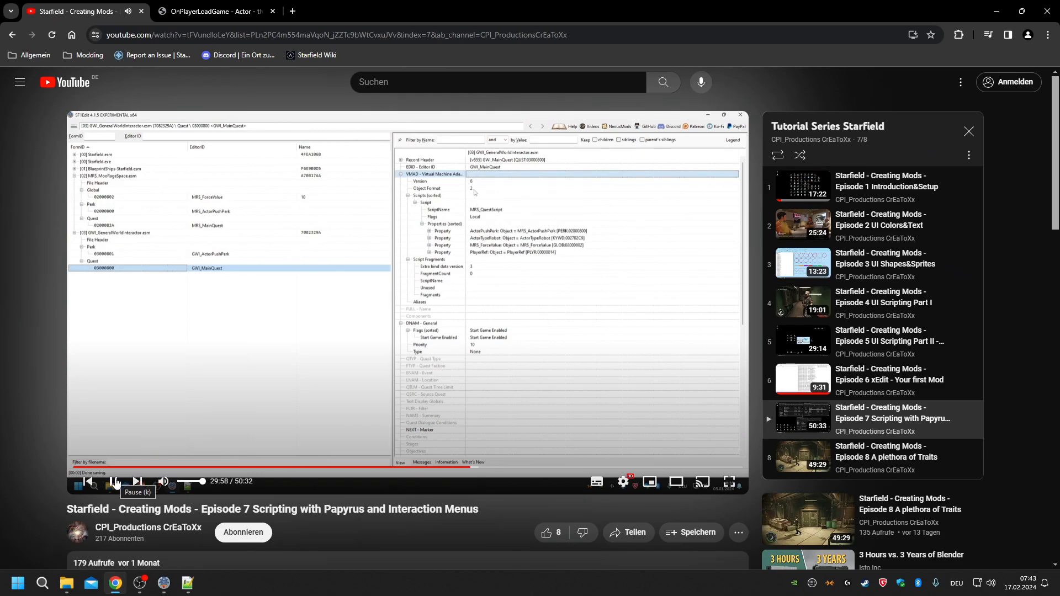
{"action": "left_click", "coordinate": [464, 467]}
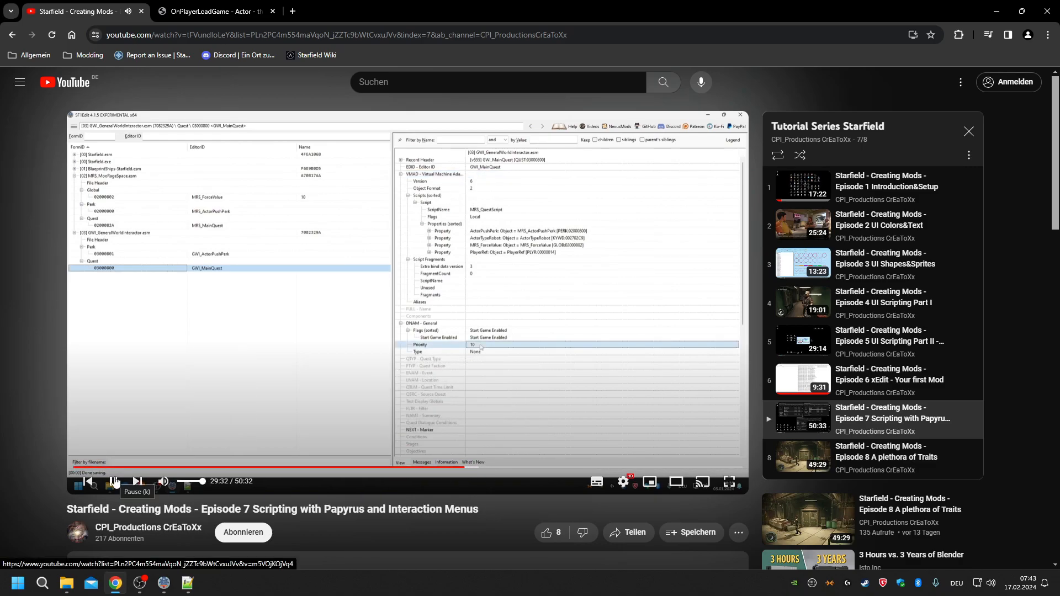
Switch to SF1Edit and examine the general flags of the CBM_MainQuest record.
{"action": "left_click", "coordinate": [163, 583]}
{"action": "scroll", "coordinate": [724, 309], "scroll_direction": "down", "scroll_amount": 3}
{"action": "scroll", "coordinate": [724, 309], "scroll_direction": "down", "scroll_amount": 10}
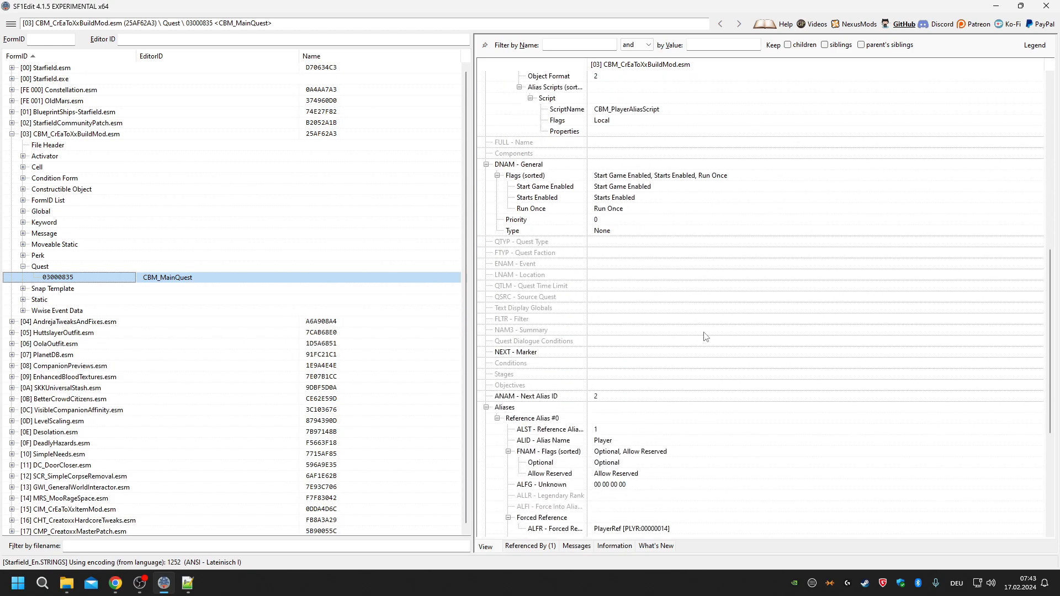
{"action": "scroll", "coordinate": [663, 208], "scroll_direction": "down", "scroll_amount": 2}
{"action": "scroll", "coordinate": [663, 208], "scroll_direction": "up", "scroll_amount": 3}
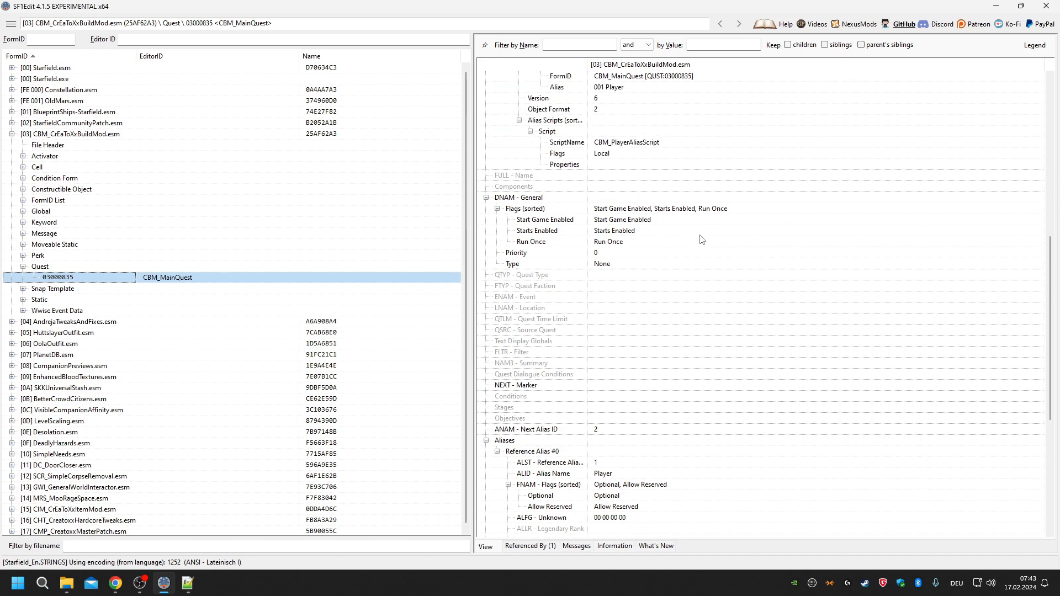
{"action": "left_click", "coordinate": [647, 212]}
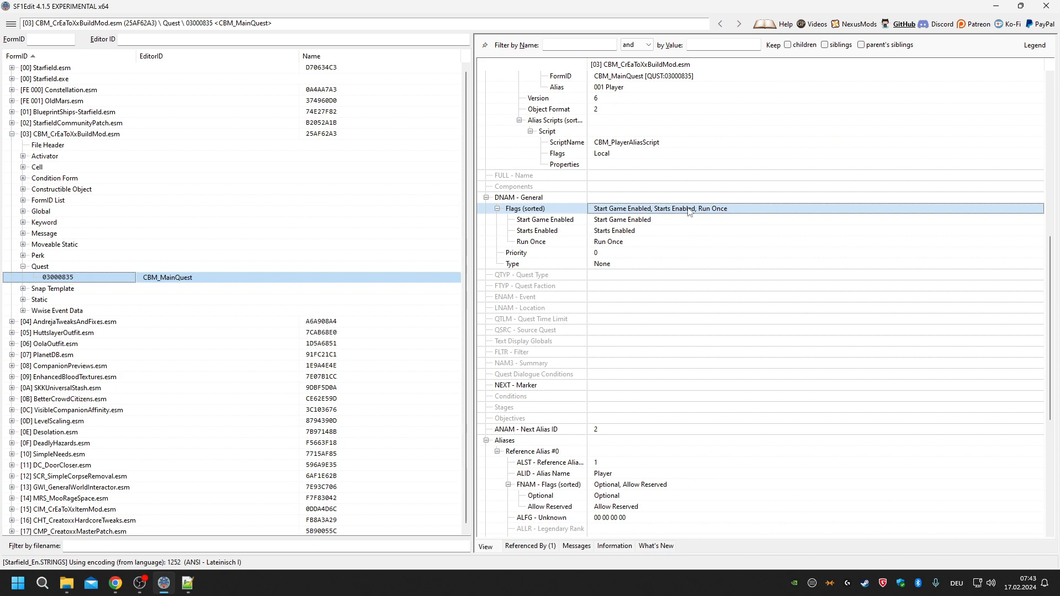
{"action": "double_click", "coordinate": [726, 209]}
{"action": "left_click", "coordinate": [739, 179]}
{"action": "left_click", "coordinate": [727, 208]}
Glance at the player alias script in Notepad++, and inspect the list of available quest flags for CBM_MainQuest in SF1Edit.
{"action": "left_click", "coordinate": [188, 583]}
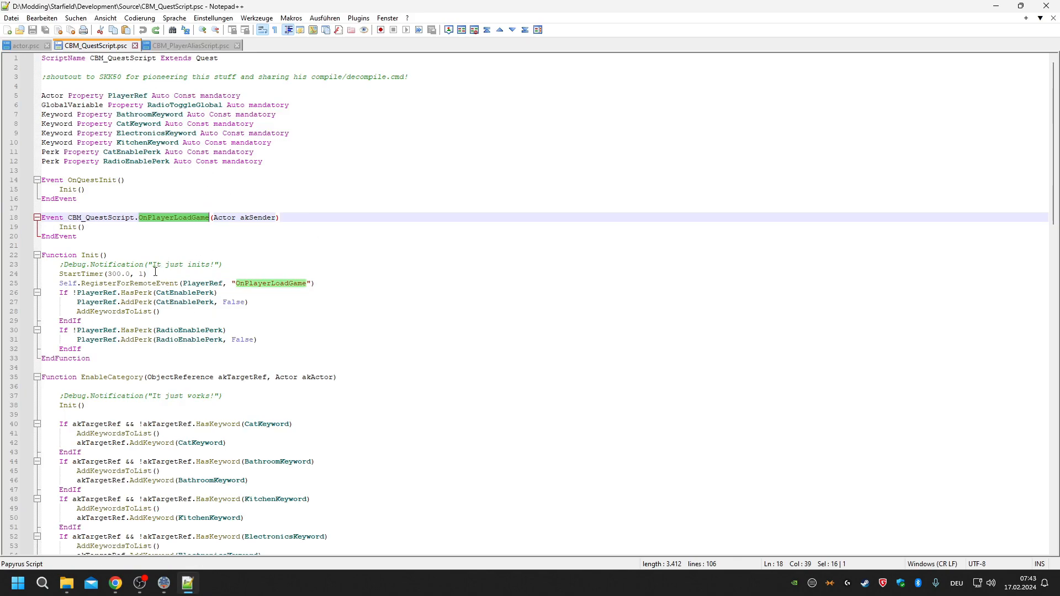
{"action": "left_click", "coordinate": [204, 46]}
{"action": "left_click", "coordinate": [163, 583]}
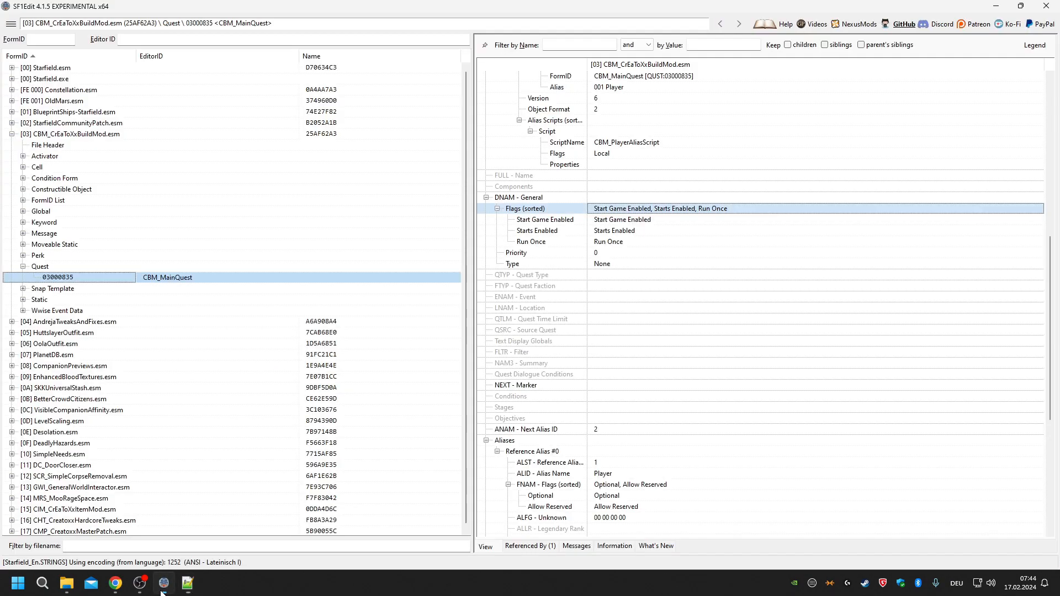
{"action": "left_click", "coordinate": [676, 218]}
{"action": "left_click", "coordinate": [704, 212]}
{"action": "double_click", "coordinate": [720, 209]}
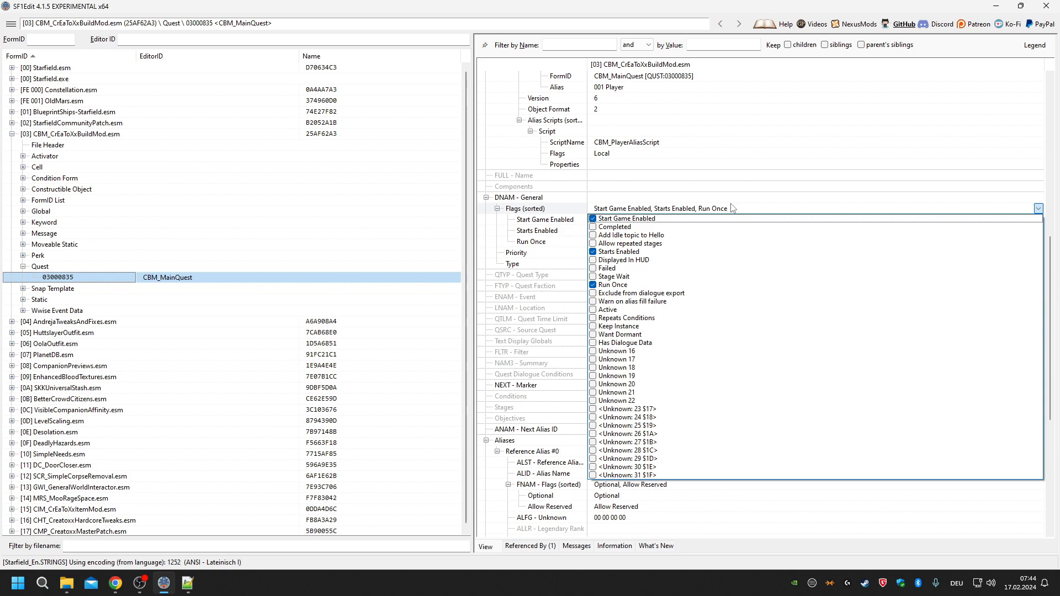
{"action": "left_click", "coordinate": [733, 208]}
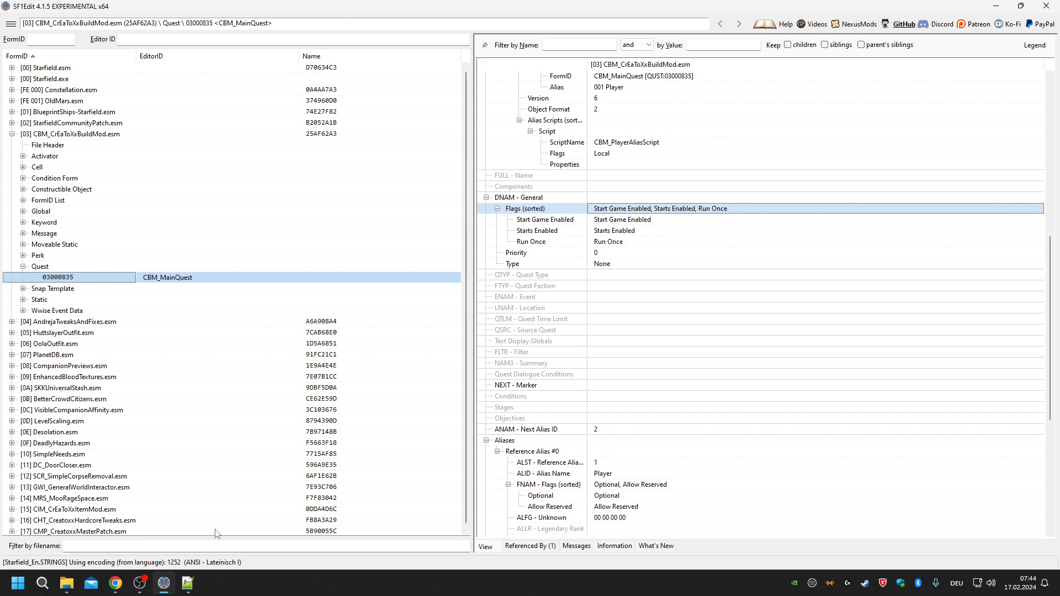
Return to Notepad++ and compare the quest script with CBM_PlayerAliasScript.psc.
{"action": "left_click", "coordinate": [188, 583]}
{"action": "left_click", "coordinate": [111, 46]}
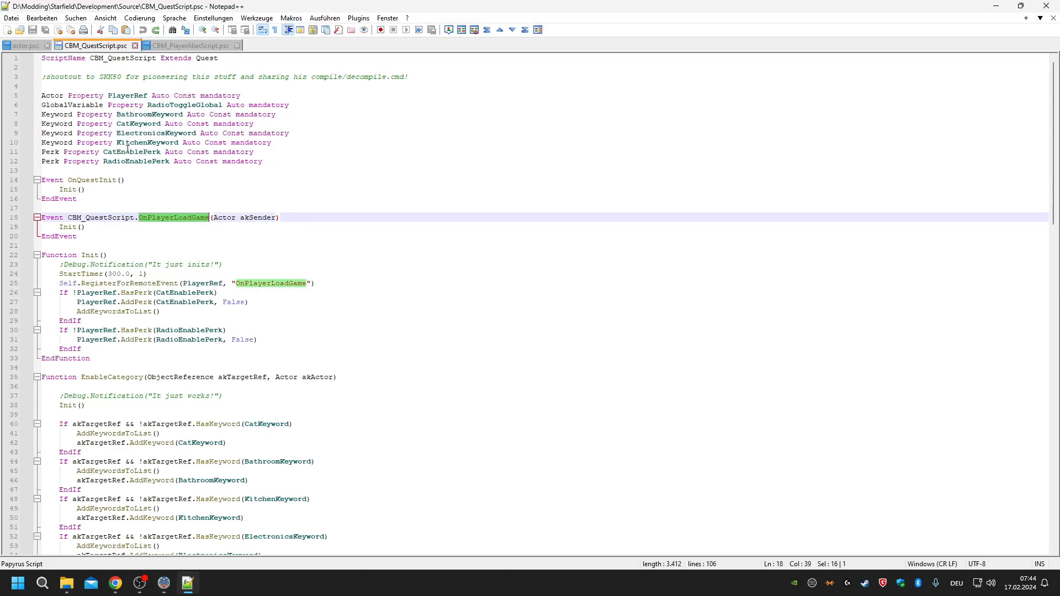
{"action": "left_click", "coordinate": [191, 46]}
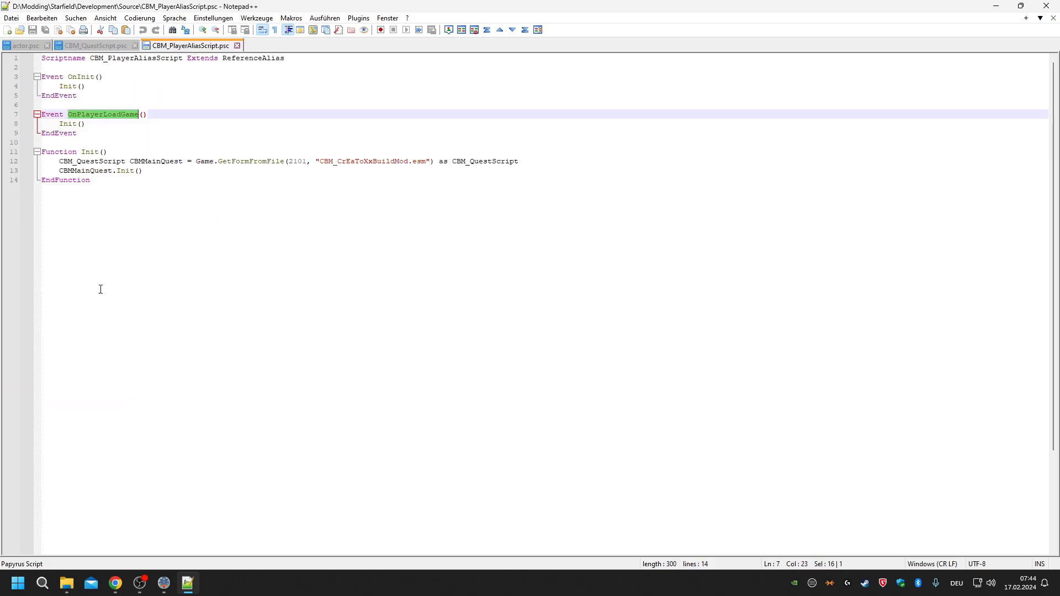
Compare CBM_QuestScript.psc and CBM_PlayerAliasScript.psc in Notepad++ with the CBM_MainQuest record in SF1Edit.
{"action": "left_click", "coordinate": [110, 46]}
{"action": "left_click", "coordinate": [164, 583]}
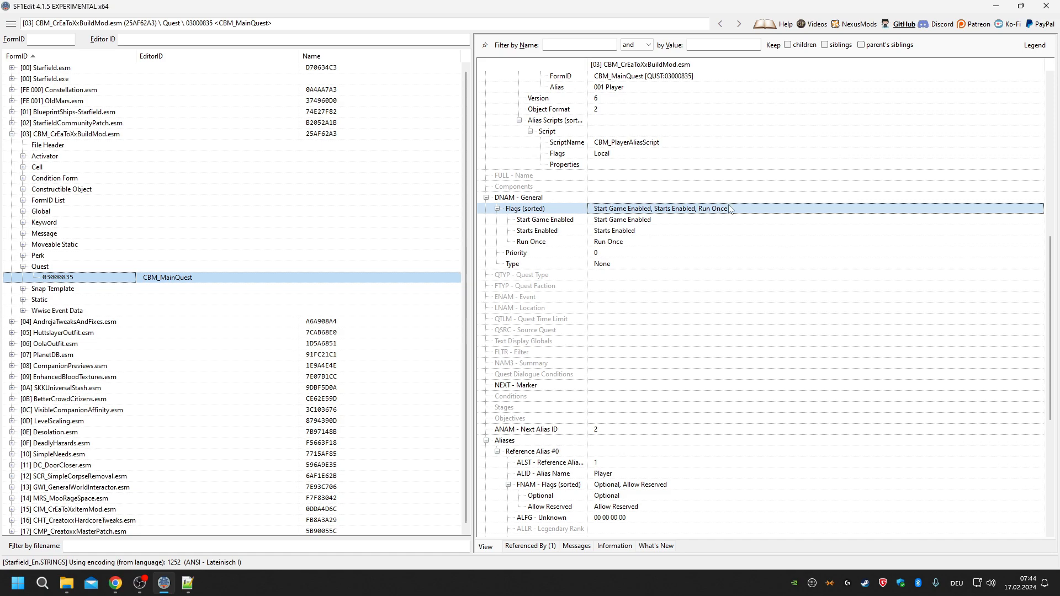
{"action": "left_click", "coordinate": [187, 582]}
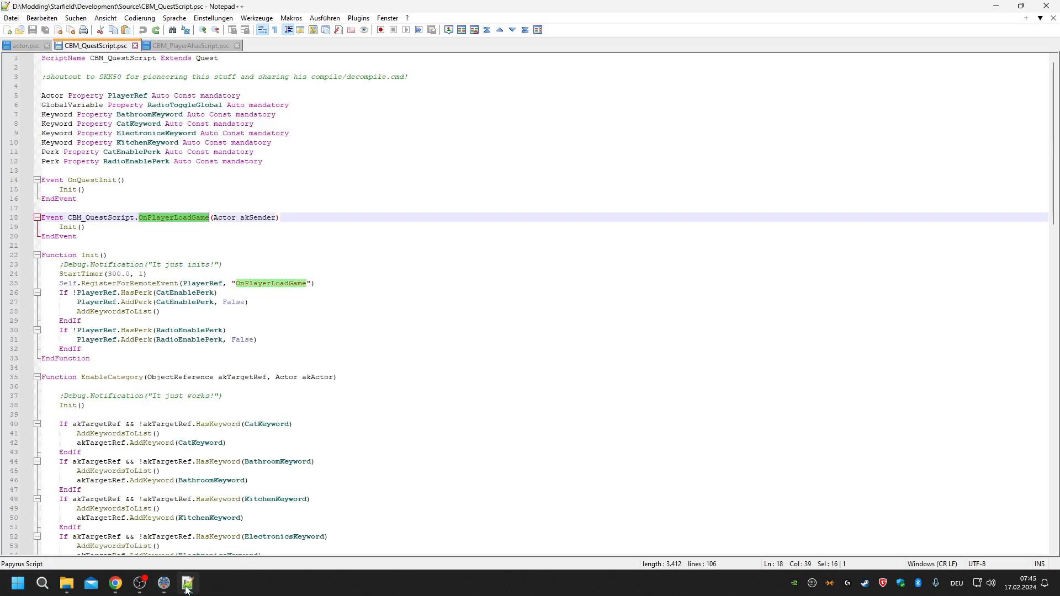
{"action": "left_click", "coordinate": [188, 45]}
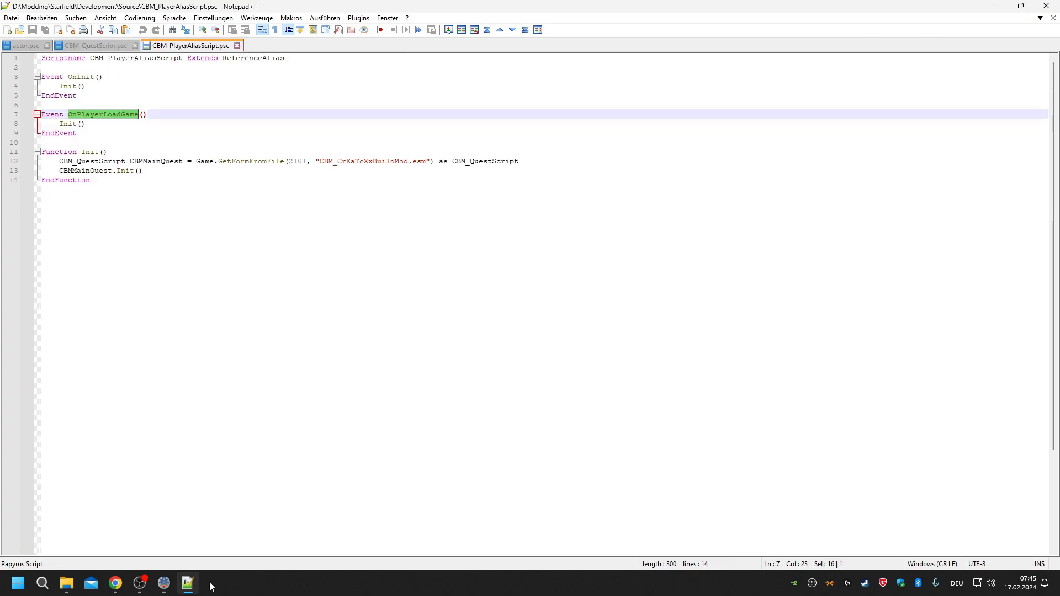
{"action": "left_click", "coordinate": [161, 588]}
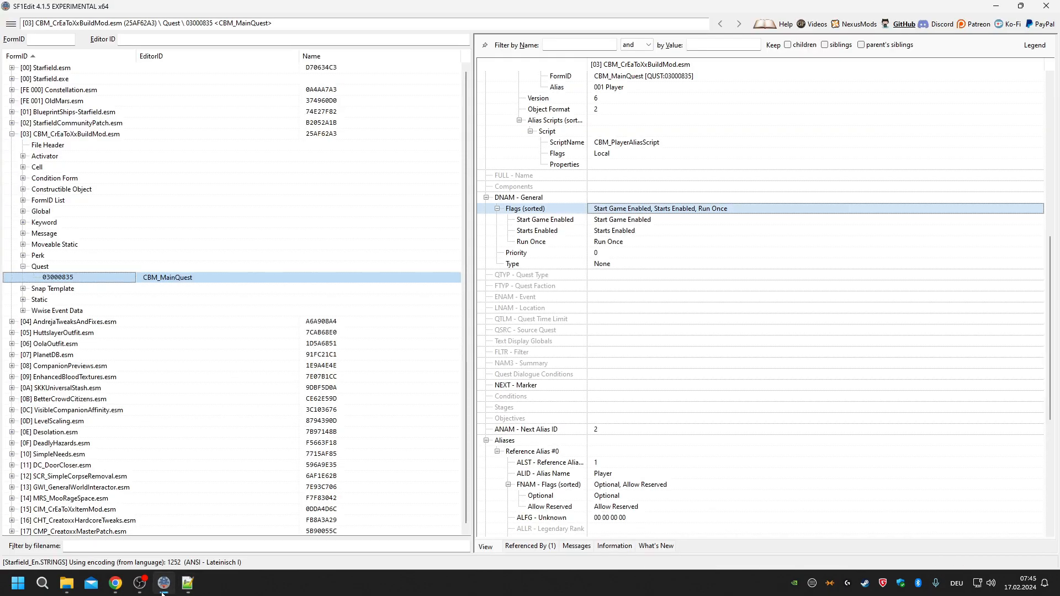
{"action": "left_click", "coordinate": [188, 583]}
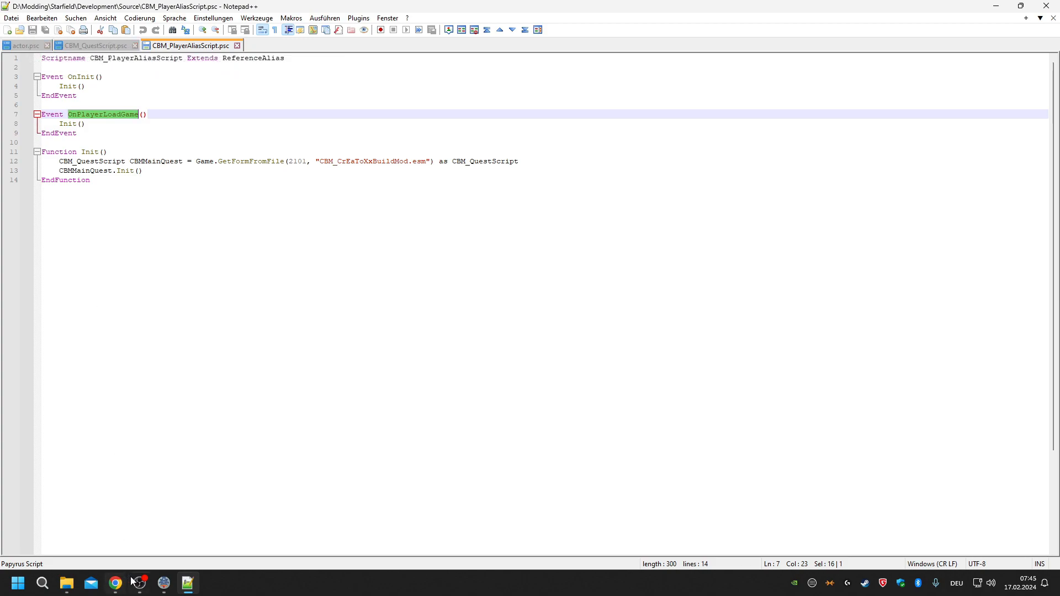
Close CBM_PlayerAliasScript.psc, CBM_QuestScript.psc and actor.psc, and exit Notepad++.
{"action": "left_click", "coordinate": [237, 45]}
{"action": "left_click", "coordinate": [135, 46]}
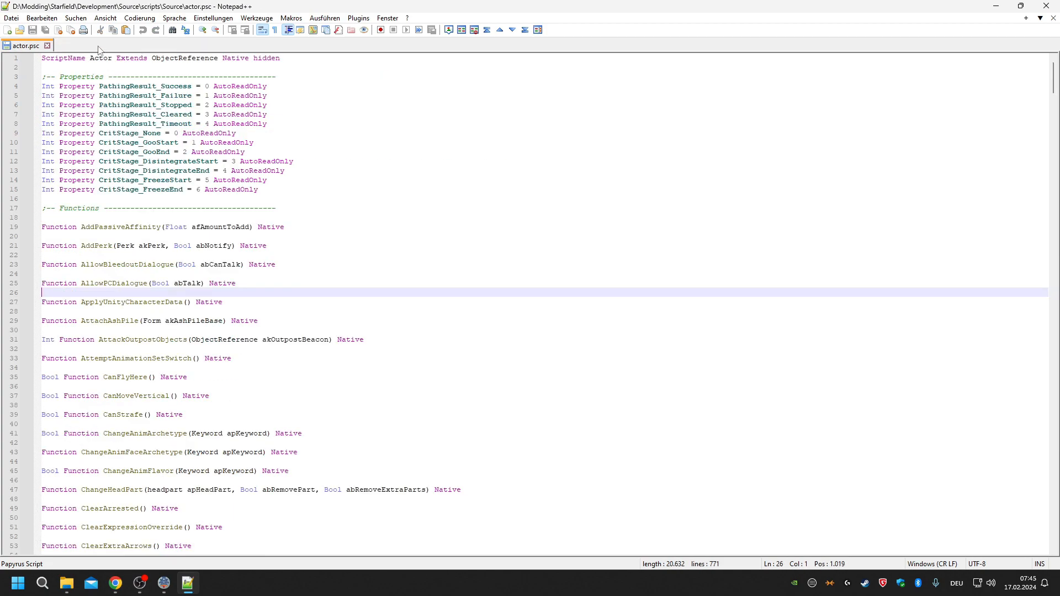
{"action": "left_click", "coordinate": [48, 46]}
{"action": "left_click", "coordinate": [1052, 5]}
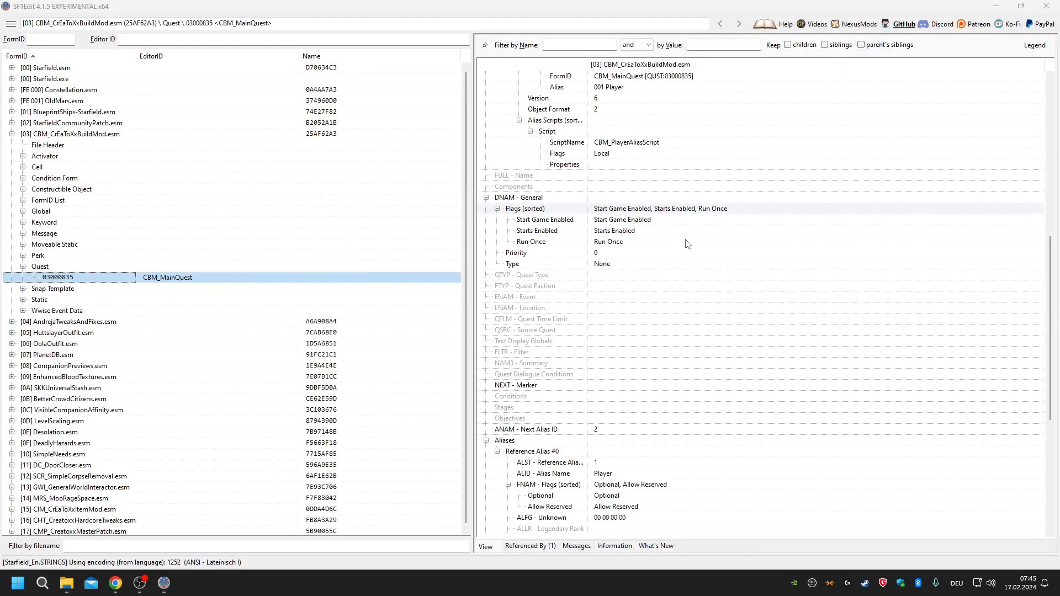
Pause the Episode 7 video in Chrome at about 31:40, and view the StarfieldCommunityPatch.esm file header in SF1Edit.
{"action": "left_click", "coordinate": [140, 583]}
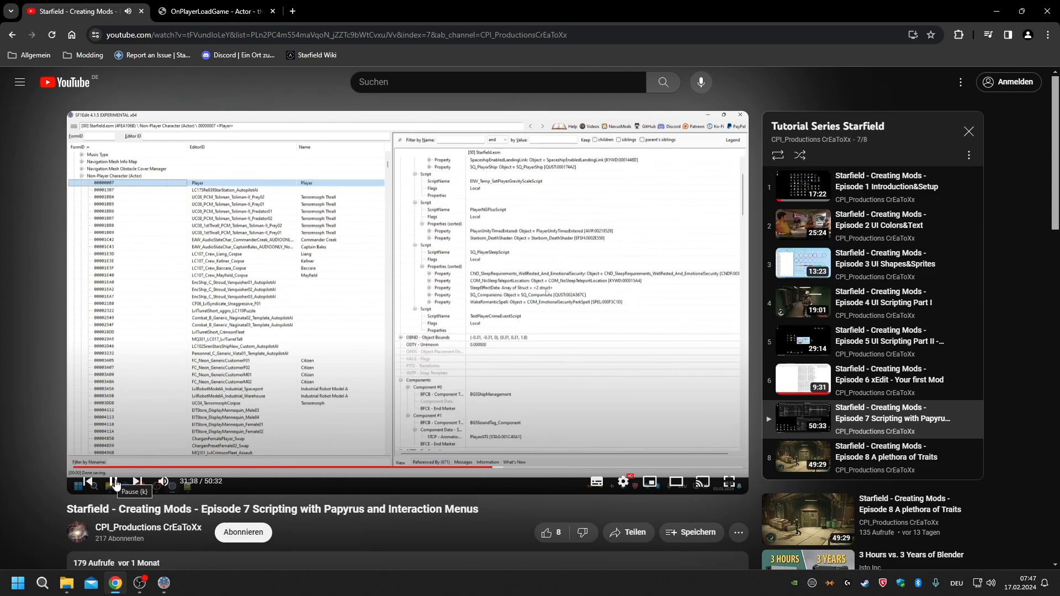
{"action": "left_click", "coordinate": [114, 484]}
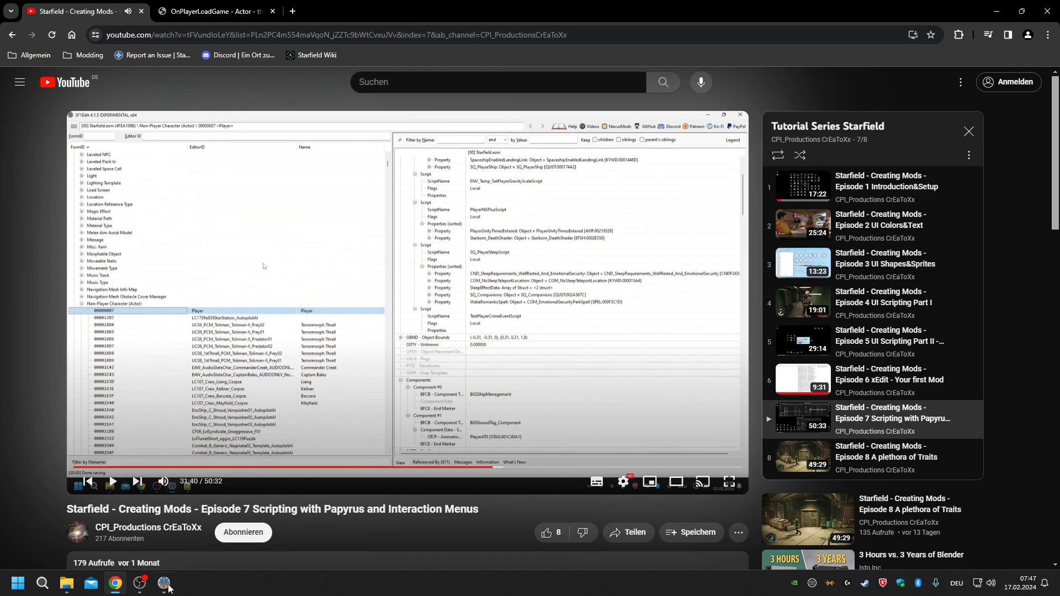
{"action": "left_click", "coordinate": [139, 582]}
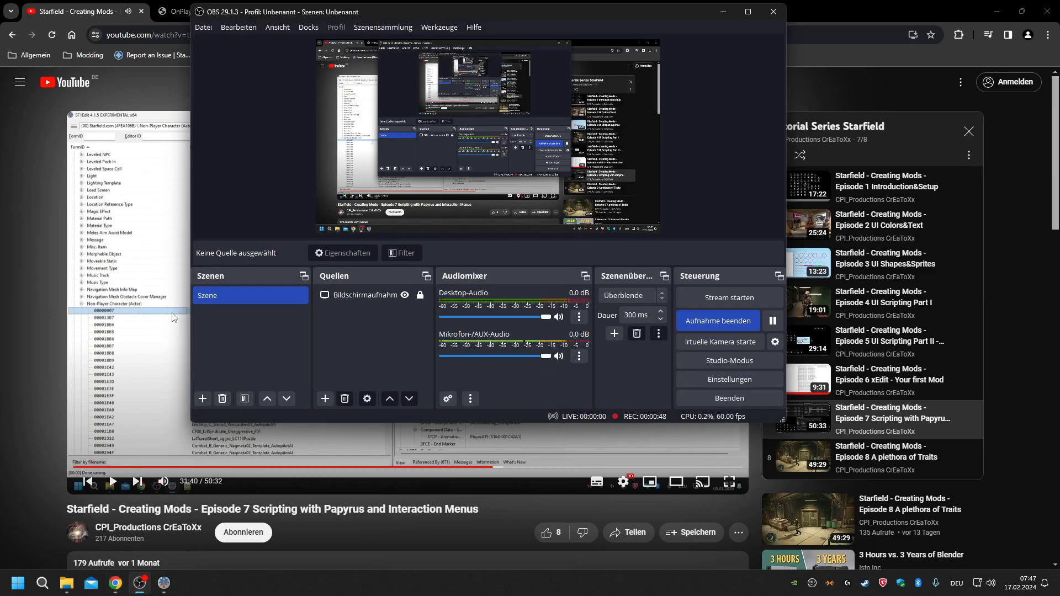
{"action": "left_click", "coordinate": [32, 314]}
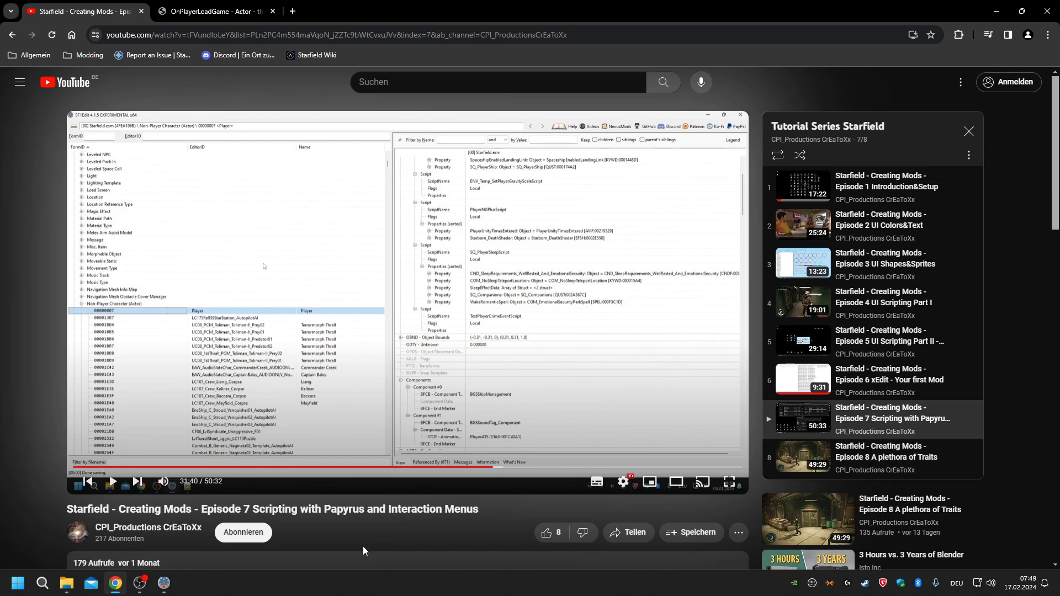
{"action": "left_click", "coordinate": [164, 582]}
{"action": "left_click", "coordinate": [64, 124]}
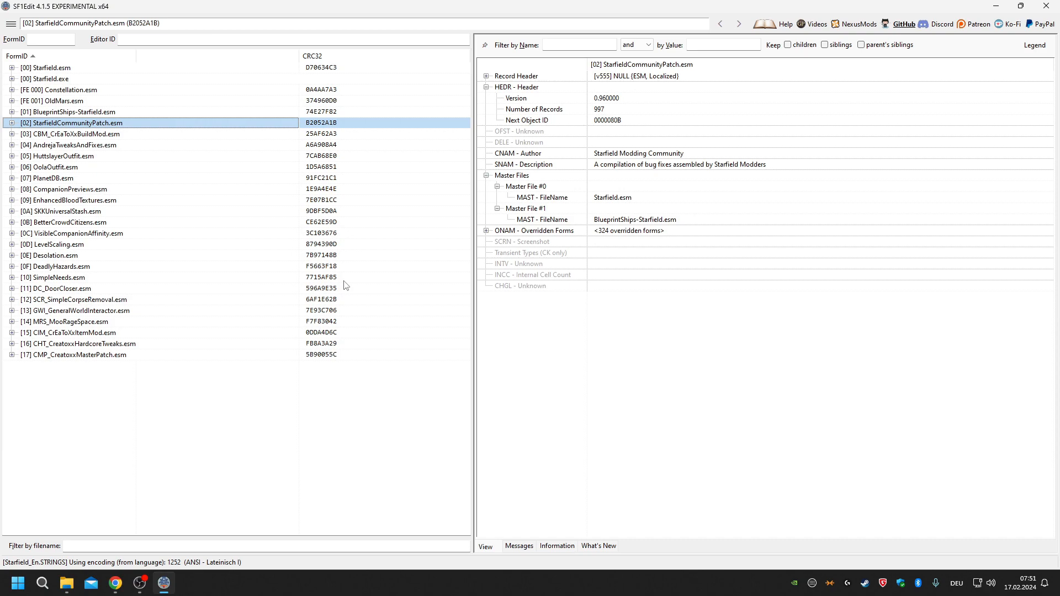
Switch to Chrome and play the Episode 7 video on to about 38:16, pausing on the GWI_ActorPushPerk script fragment.
{"action": "mouse_move", "coordinate": [125, 579]}
{"action": "left_click", "coordinate": [123, 585]}
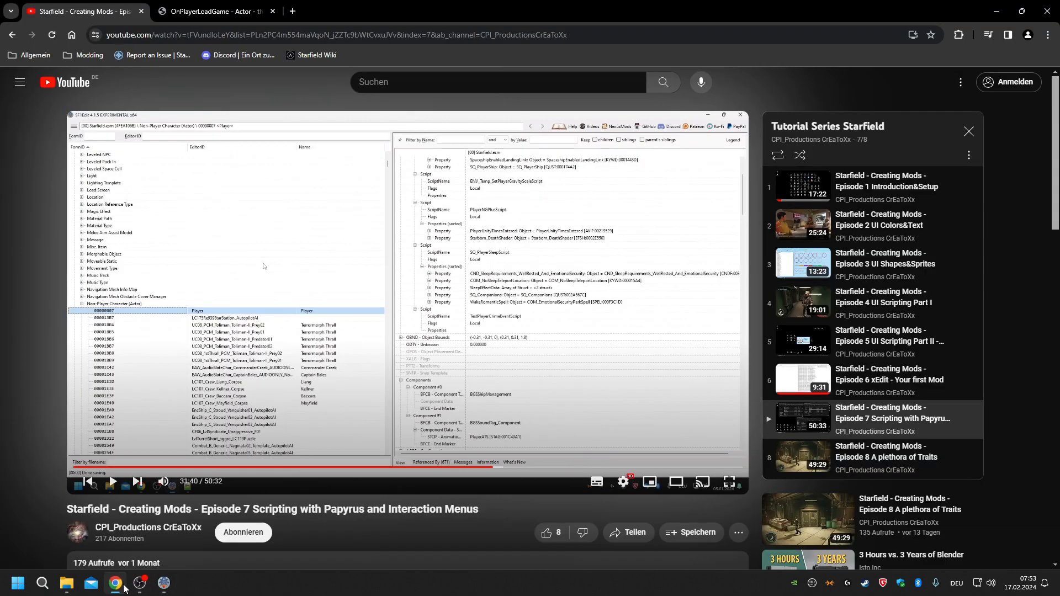
{"action": "left_click", "coordinate": [112, 481]}
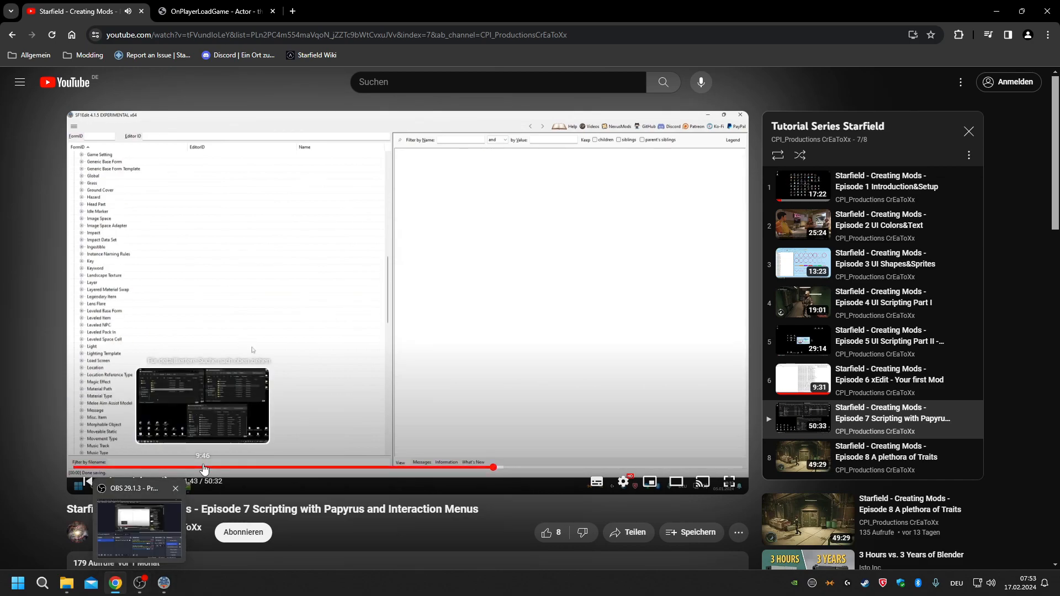
{"action": "left_click", "coordinate": [140, 582]}
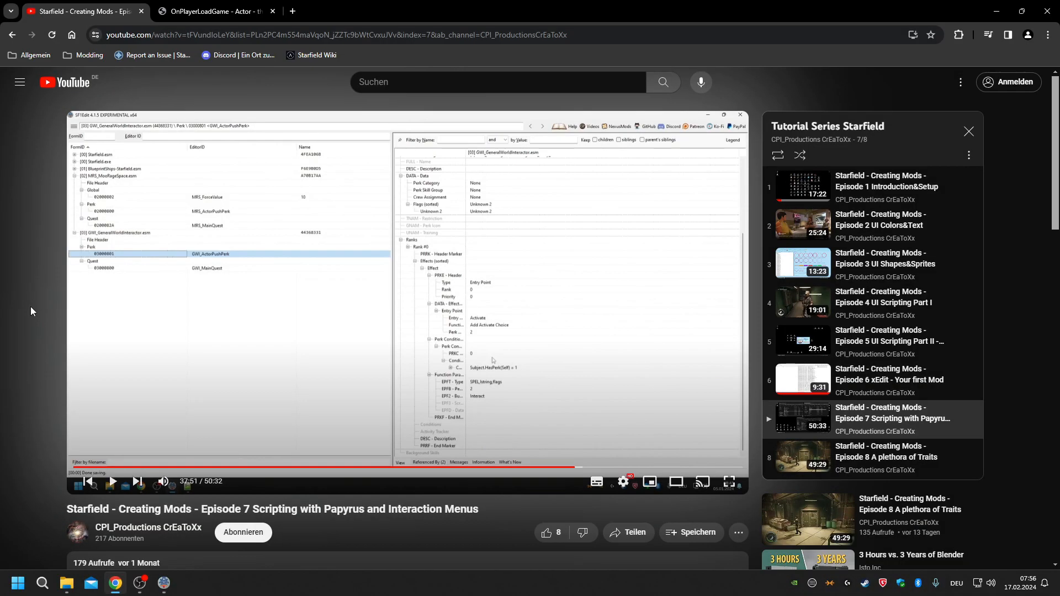
{"action": "key", "text": "space"}
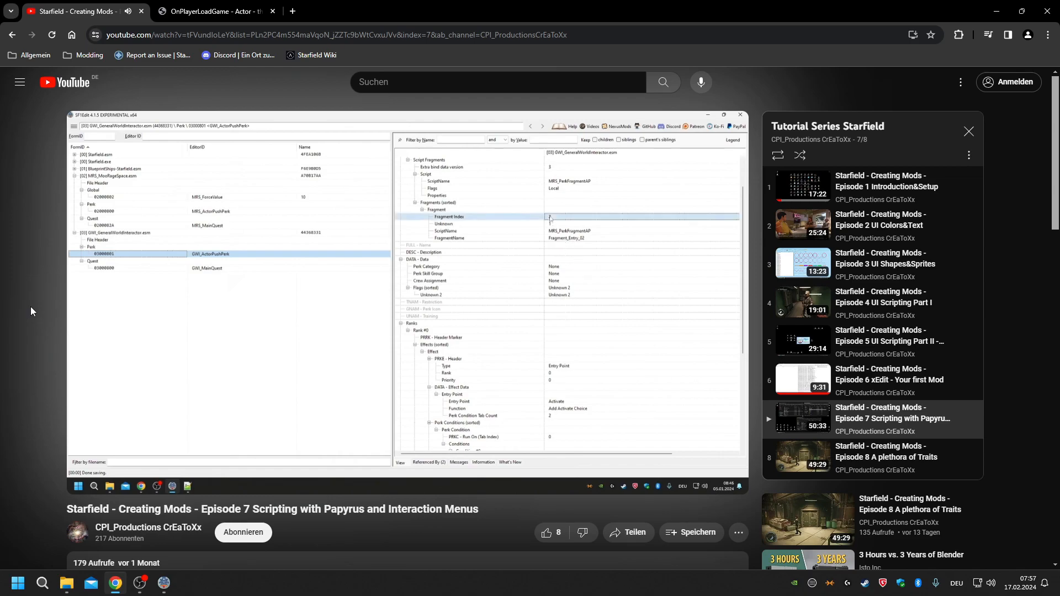
{"action": "key", "text": "space"}
{"action": "key", "text": "space"}
{"action": "key", "text": "space"}
{"action": "left_click", "coordinate": [140, 583]}
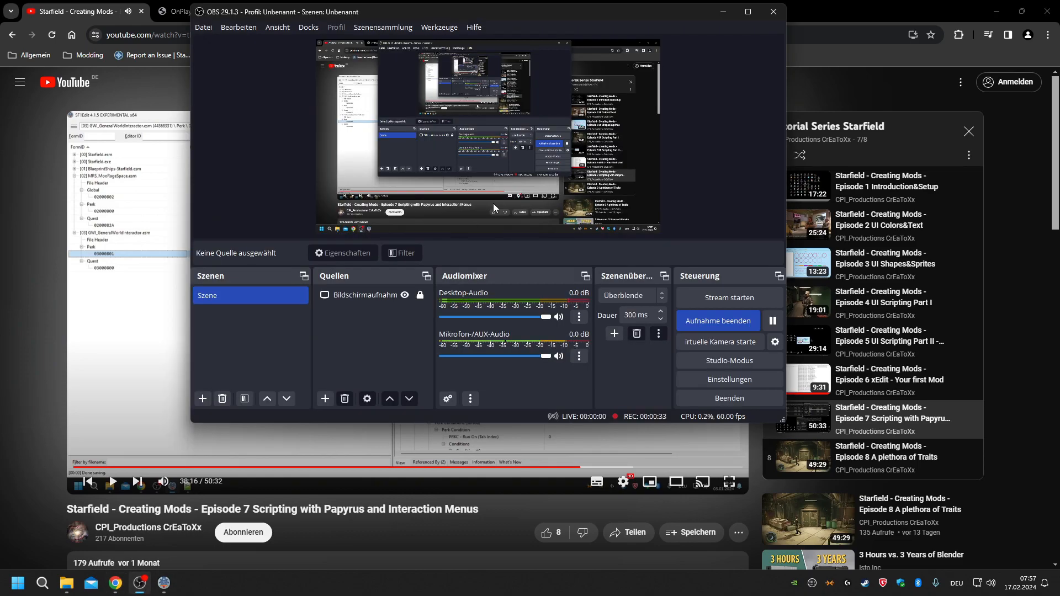
{"action": "left_click", "coordinate": [31, 187]}
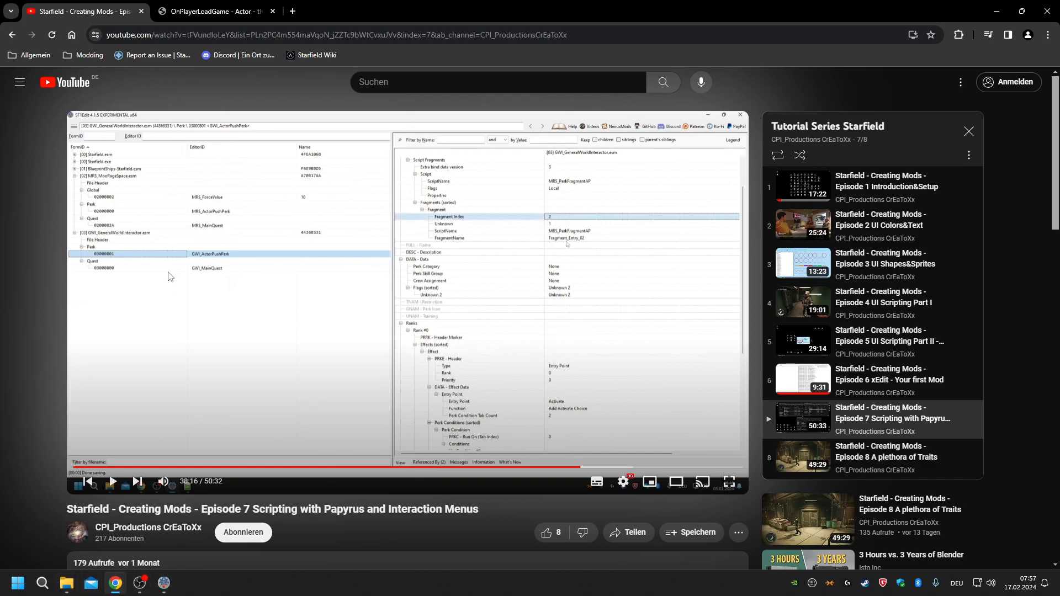
Switch to SF1Edit and examine the scripts, aliases and flags of GWI_MainQuest in GWI_GeneralWorldInteractor.esm.
{"action": "left_click", "coordinate": [164, 583]}
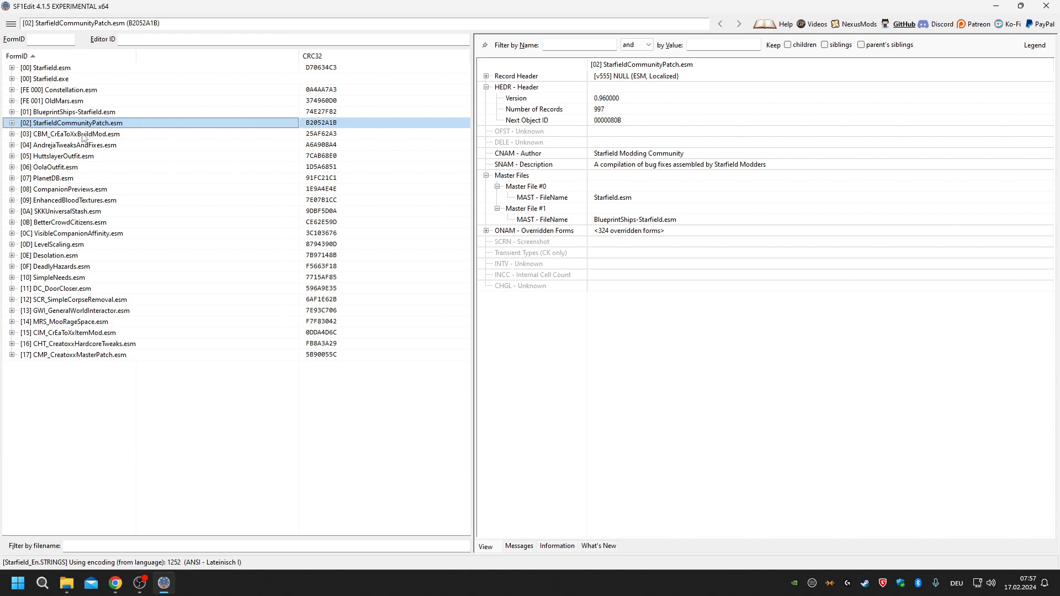
{"action": "left_click", "coordinate": [12, 311]}
{"action": "left_click", "coordinate": [23, 365]}
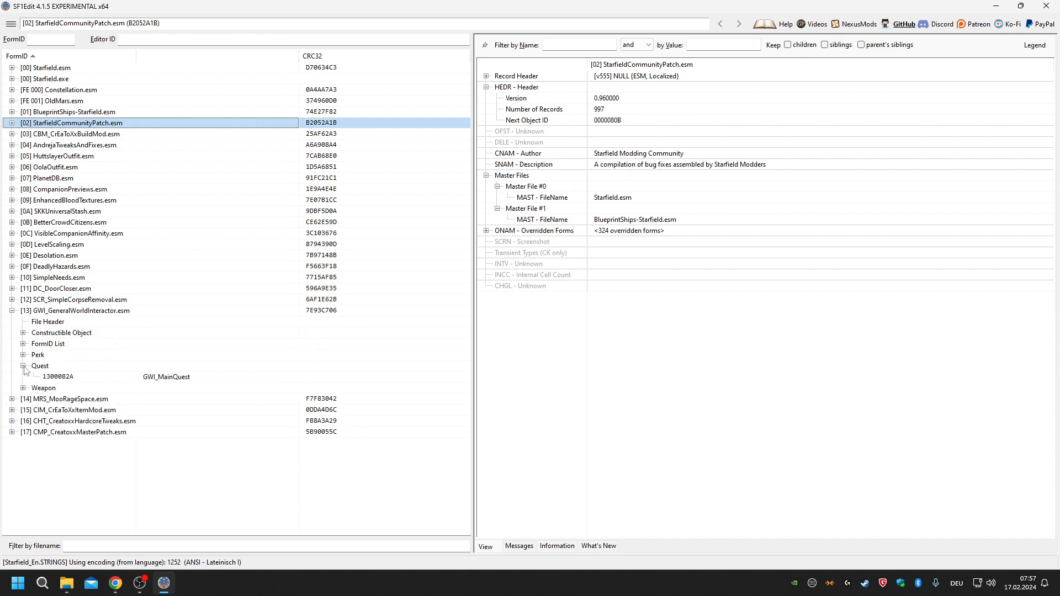
{"action": "left_click", "coordinate": [182, 380]}
{"action": "scroll", "coordinate": [736, 239], "scroll_direction": "down", "scroll_amount": 5}
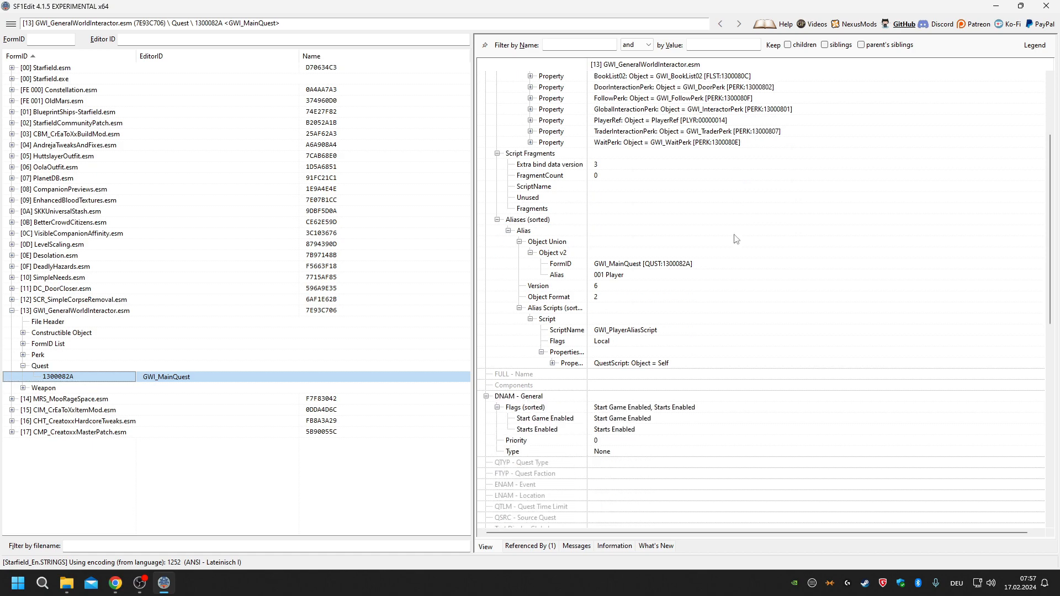
{"action": "scroll", "coordinate": [736, 244], "scroll_direction": "up", "scroll_amount": 4}
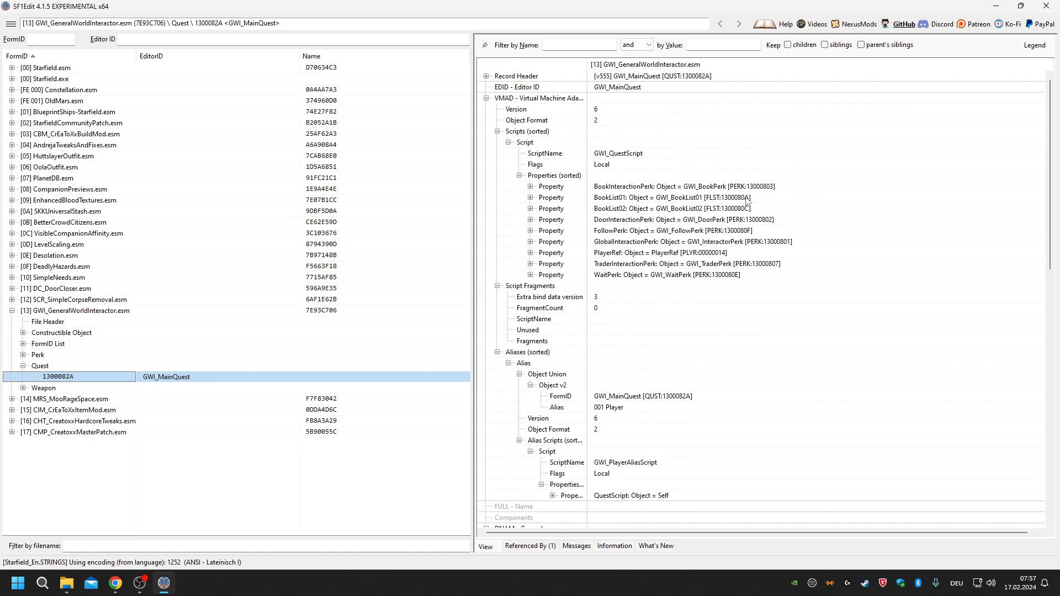
{"action": "scroll", "coordinate": [608, 329], "scroll_direction": "down", "scroll_amount": 3}
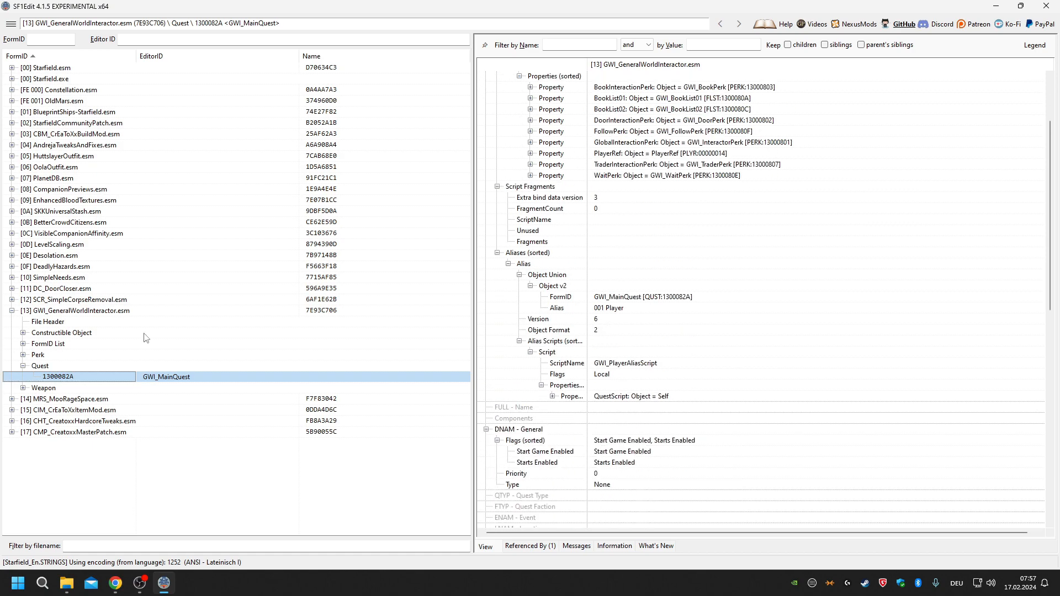
Open the GWI_InteractorPerk record, expand its script fragment, and examine the fragment index and perk effects.
{"action": "left_click", "coordinate": [23, 355]}
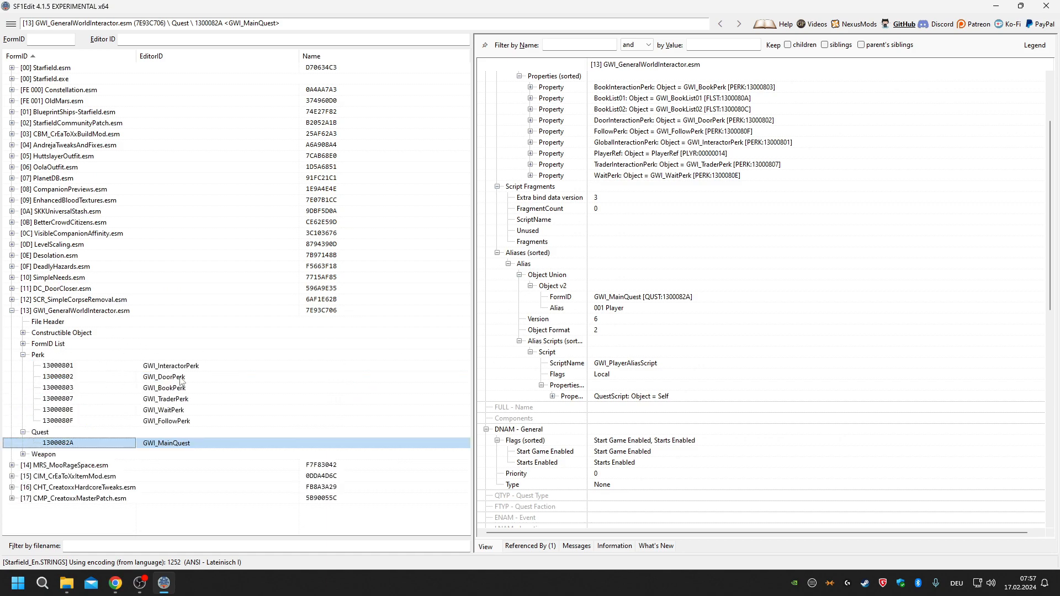
{"action": "left_click", "coordinate": [173, 366]}
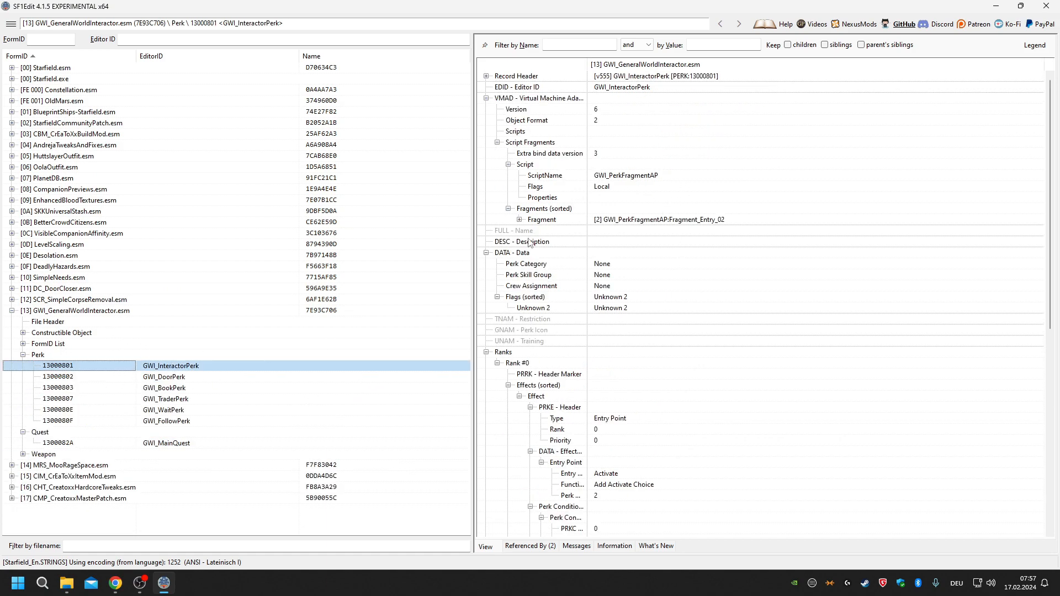
{"action": "left_click", "coordinate": [519, 219]}
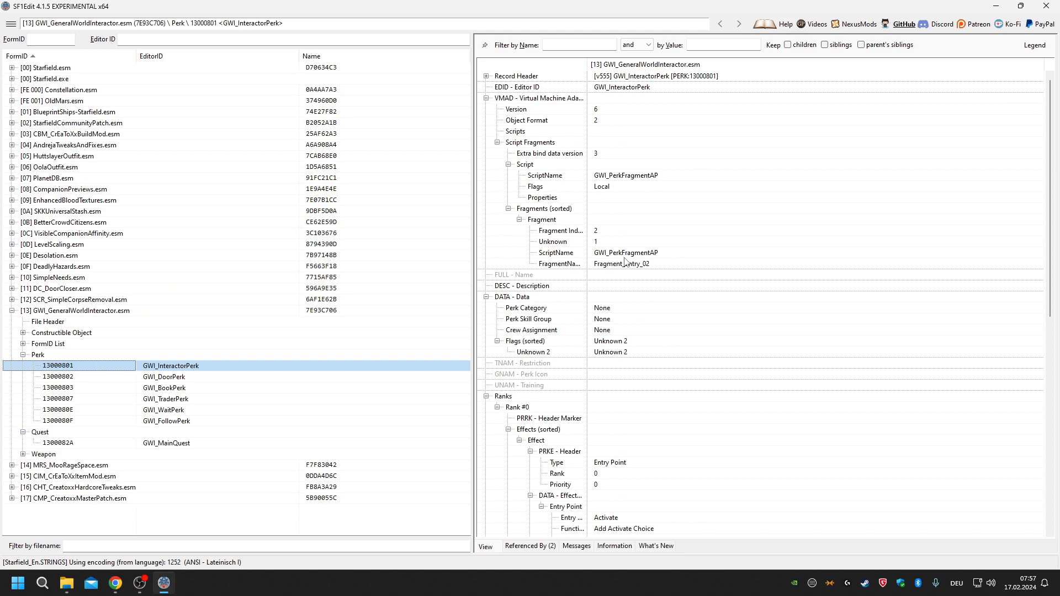
{"action": "left_click", "coordinate": [633, 233]}
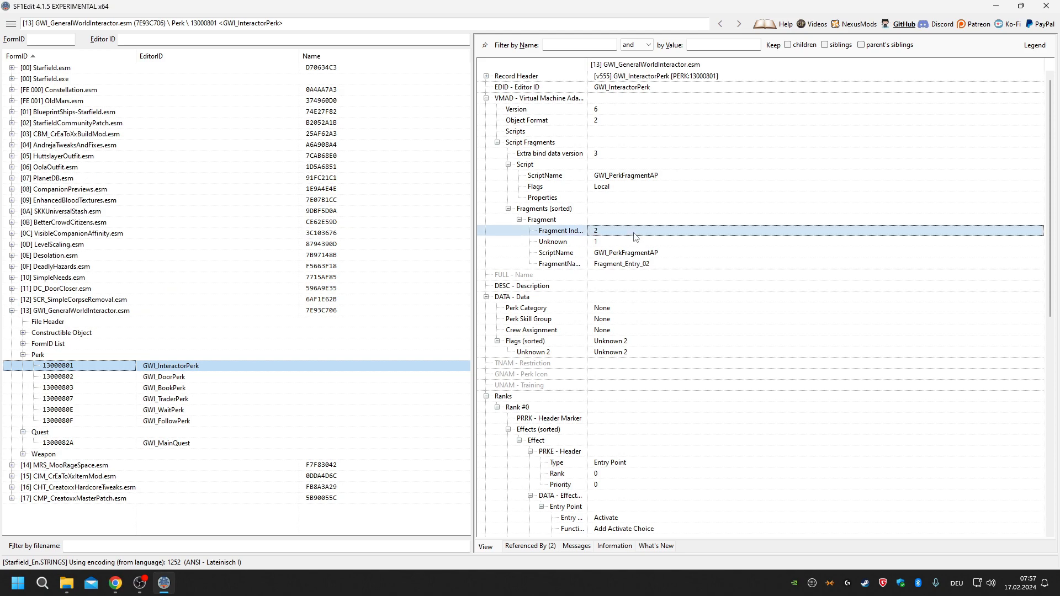
{"action": "scroll", "coordinate": [658, 278], "scroll_direction": "down", "scroll_amount": 2}
{"action": "scroll", "coordinate": [659, 279], "scroll_direction": "up", "scroll_amount": 2}
{"action": "scroll", "coordinate": [706, 281], "scroll_direction": "down", "scroll_amount": 12}
{"action": "scroll", "coordinate": [709, 278], "scroll_direction": "up", "scroll_amount": 11}
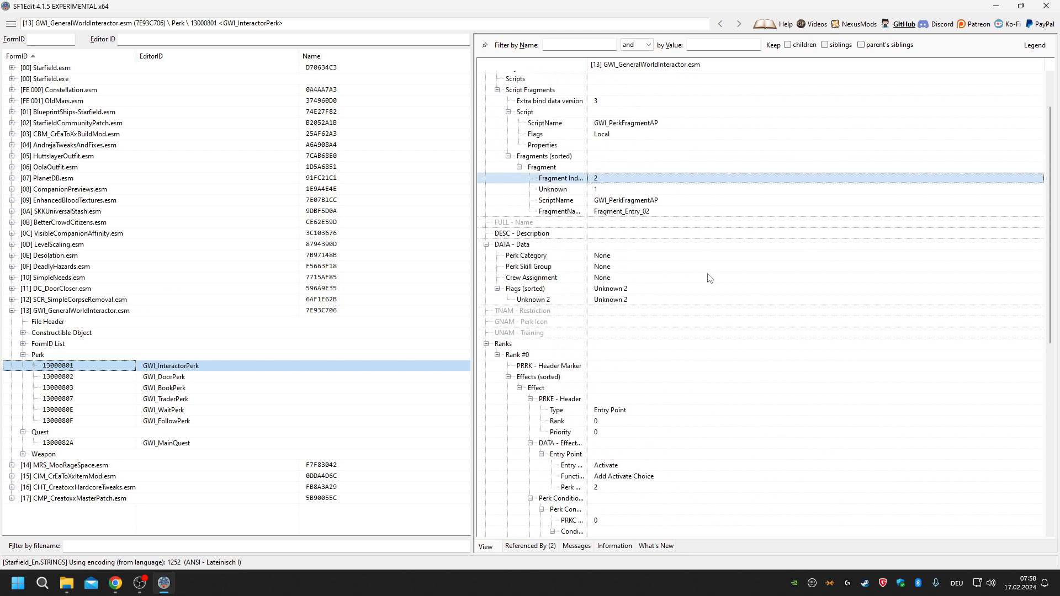
{"action": "scroll", "coordinate": [745, 265], "scroll_direction": "up", "scroll_amount": 2}
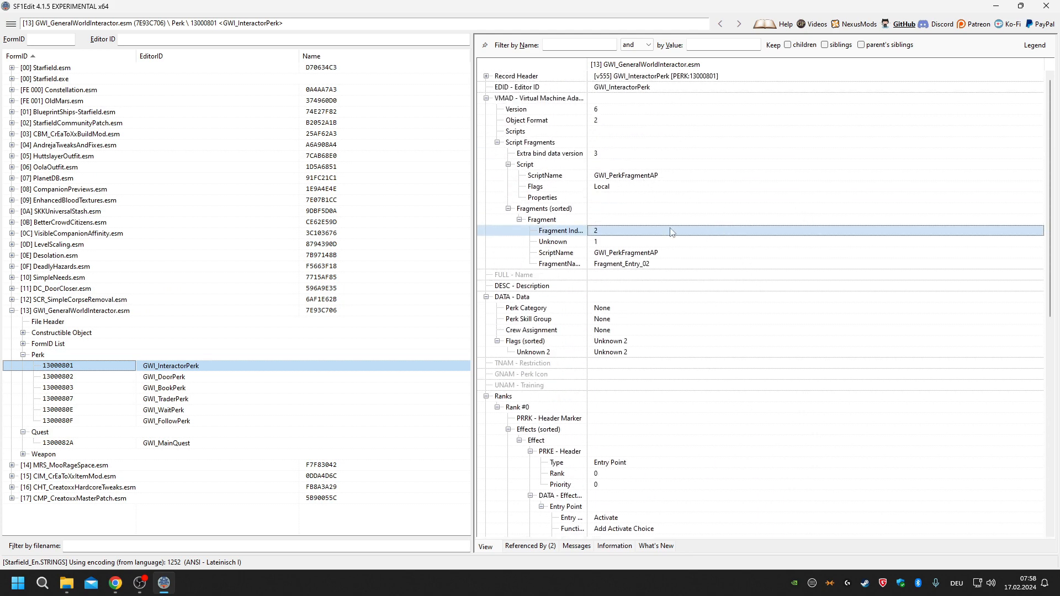
Widen the element name column of GWI_InteractorPerk, and compare the fragment's index with its FragmentName.
{"action": "left_click_drag", "start_coordinate": [588, 64], "coordinate": [676, 64]}
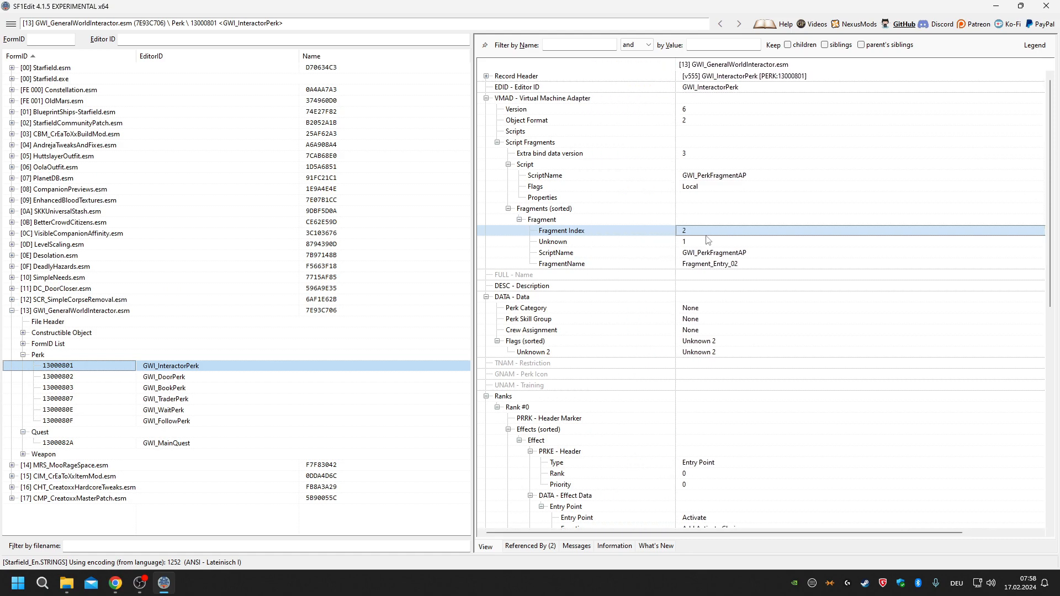
{"action": "right_click", "coordinate": [688, 233]}
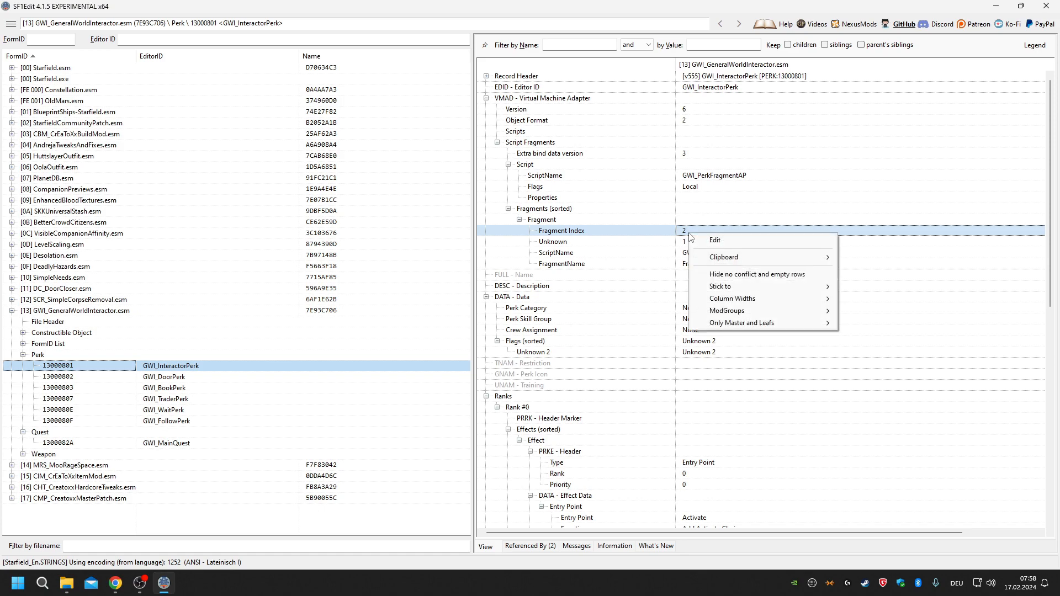
{"action": "left_click", "coordinate": [853, 167]}
{"action": "left_click", "coordinate": [738, 266]}
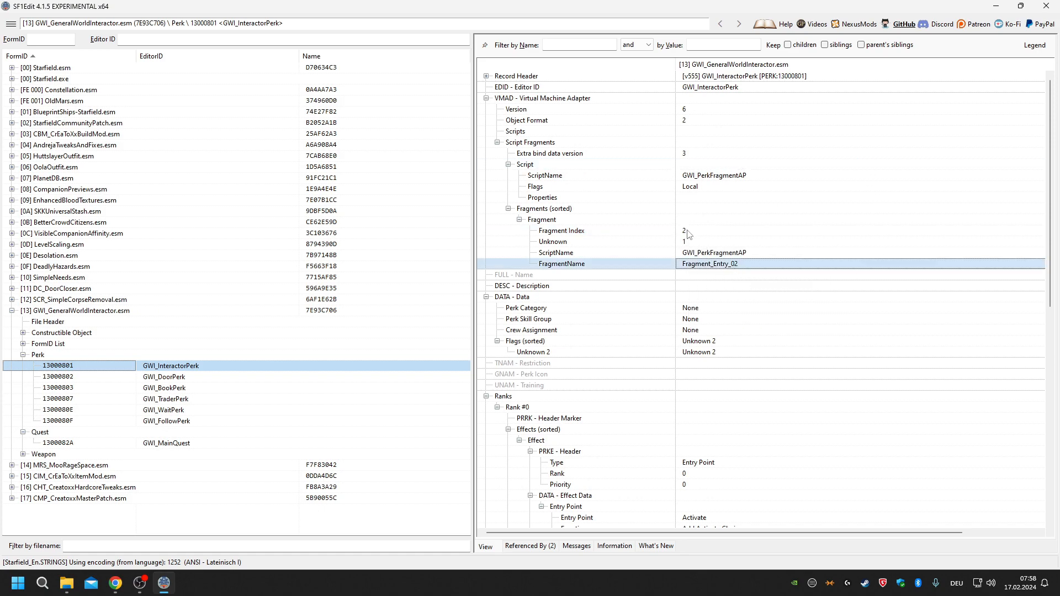
{"action": "left_click", "coordinate": [689, 233]}
{"action": "left_click", "coordinate": [739, 266]}
{"action": "left_click", "coordinate": [695, 234]}
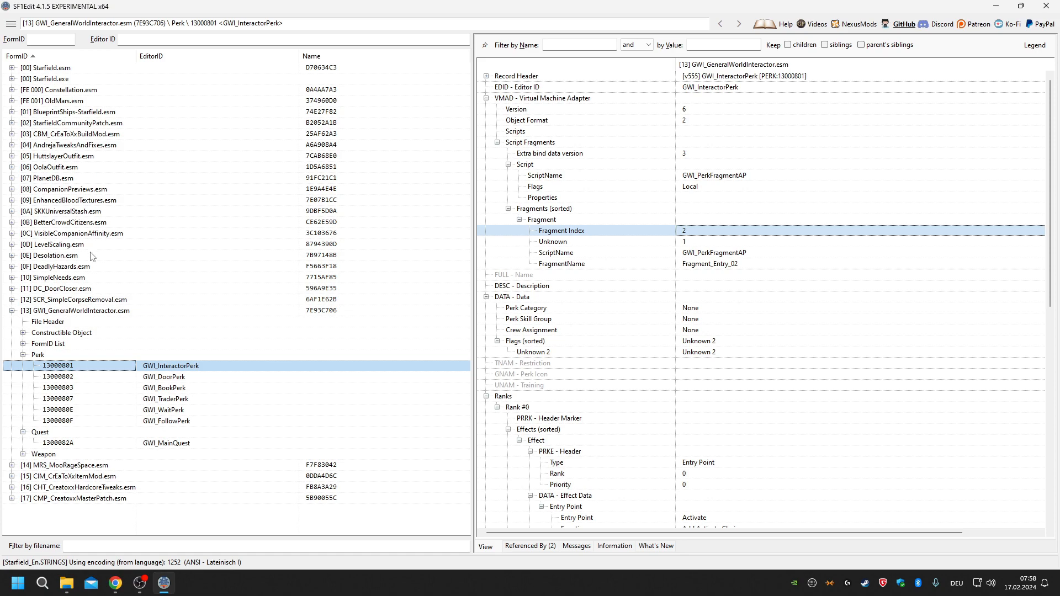
Reopen GWI_InteractorPerk under GWI_GeneralWorldInteractor.esm, expand its script fragment, and compare the fragment index with the script name.
{"action": "left_click", "coordinate": [11, 311]}
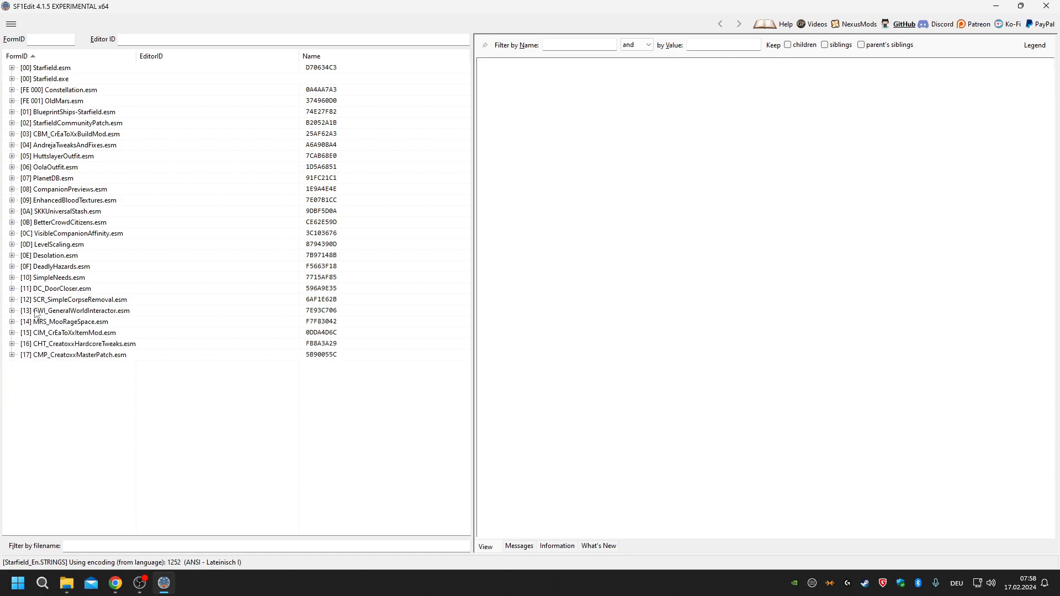
{"action": "left_click", "coordinate": [12, 311]}
{"action": "left_click", "coordinate": [23, 355]}
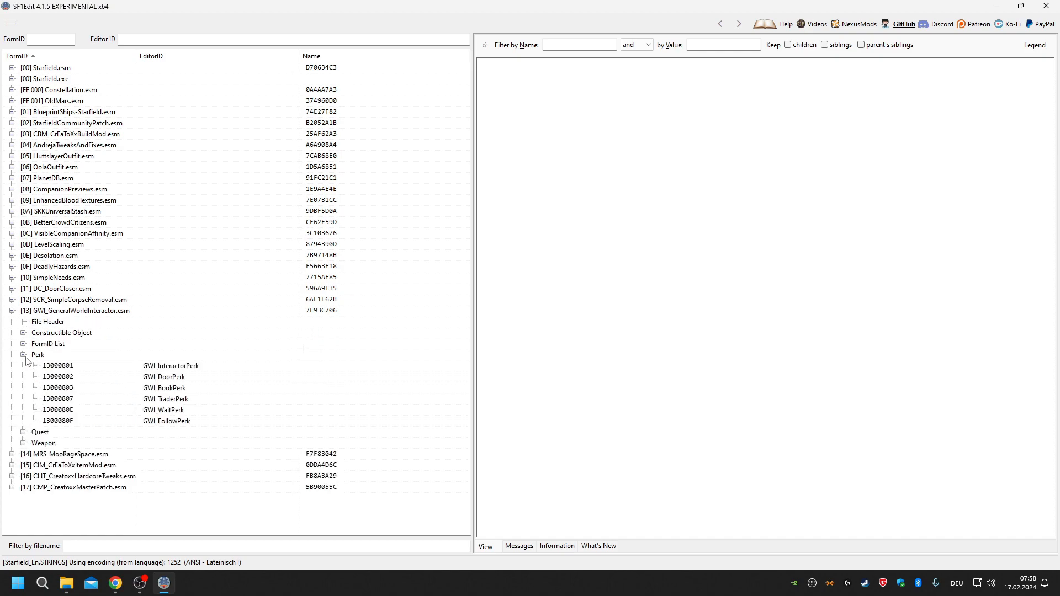
{"action": "left_click", "coordinate": [150, 367]}
{"action": "left_click", "coordinate": [519, 219]}
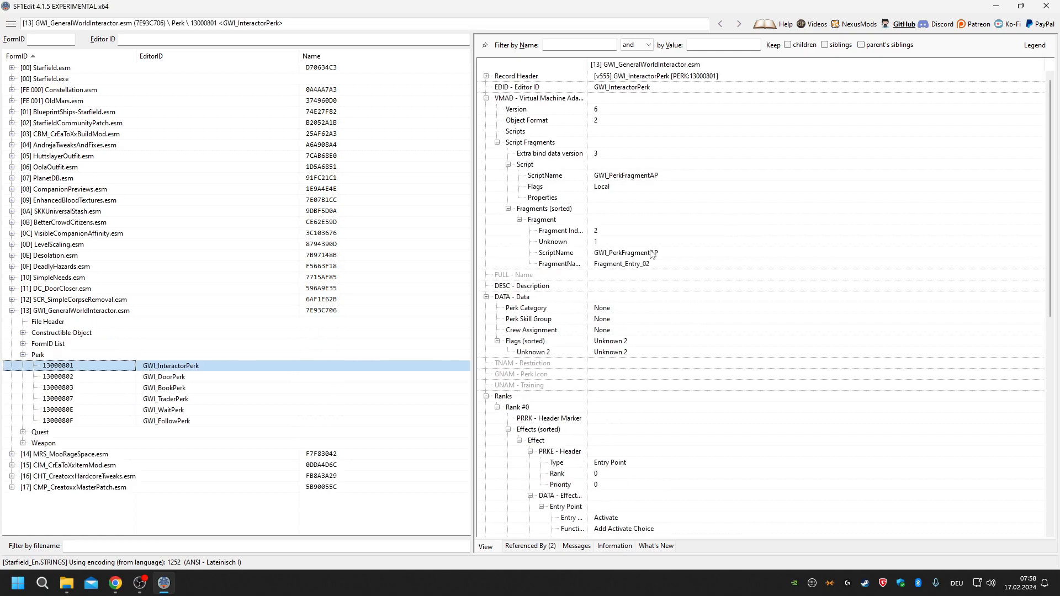
{"action": "left_click", "coordinate": [617, 232]}
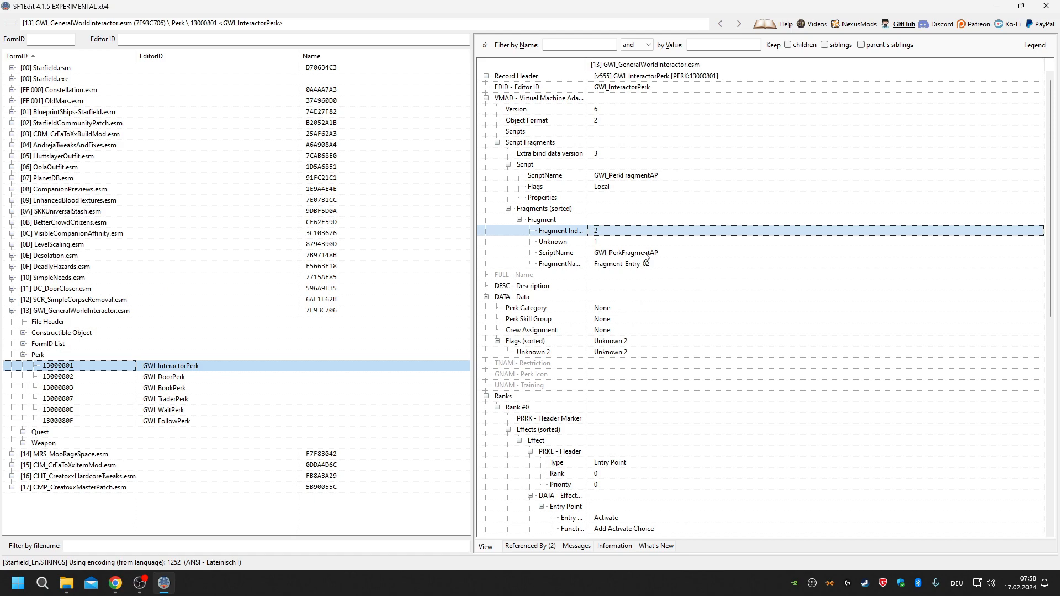
{"action": "left_click", "coordinate": [644, 253]}
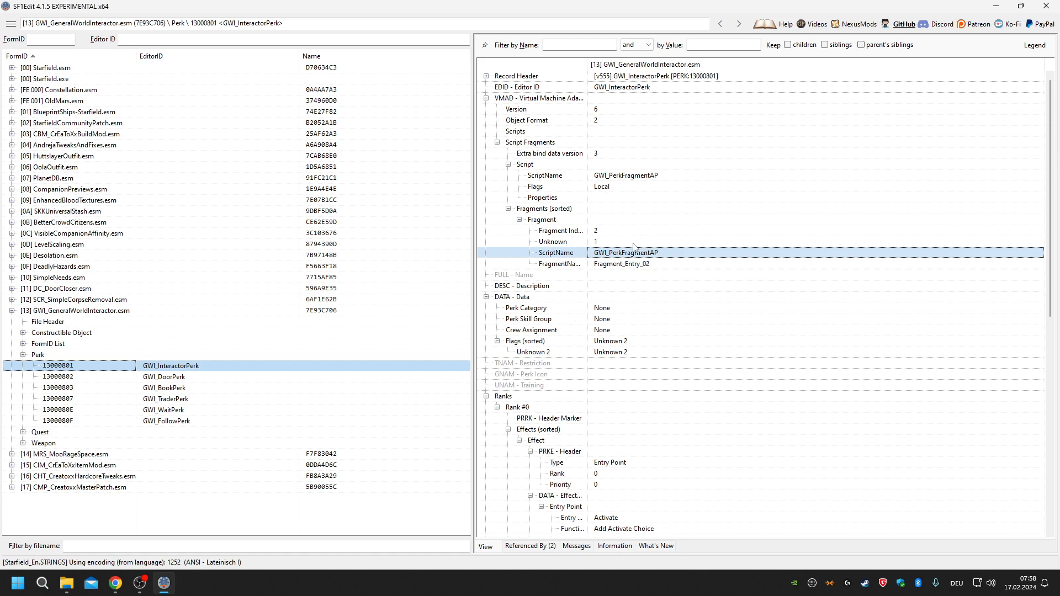
{"action": "left_click", "coordinate": [620, 232]}
{"action": "left_click", "coordinate": [650, 253]}
Open SKK_USOutpostTransferPerk from the perks of SKKUniversalStash.esm, expand its script fragment, and compare the fragment index with the FragmentName.
{"action": "left_click", "coordinate": [12, 212]}
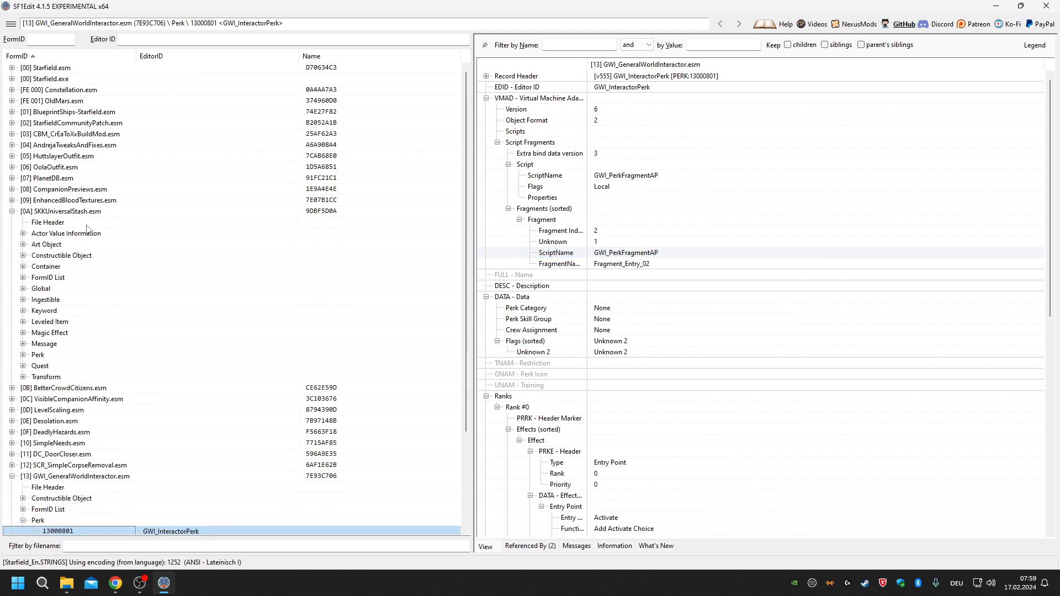
{"action": "left_click", "coordinate": [23, 355]}
{"action": "left_click", "coordinate": [188, 365]}
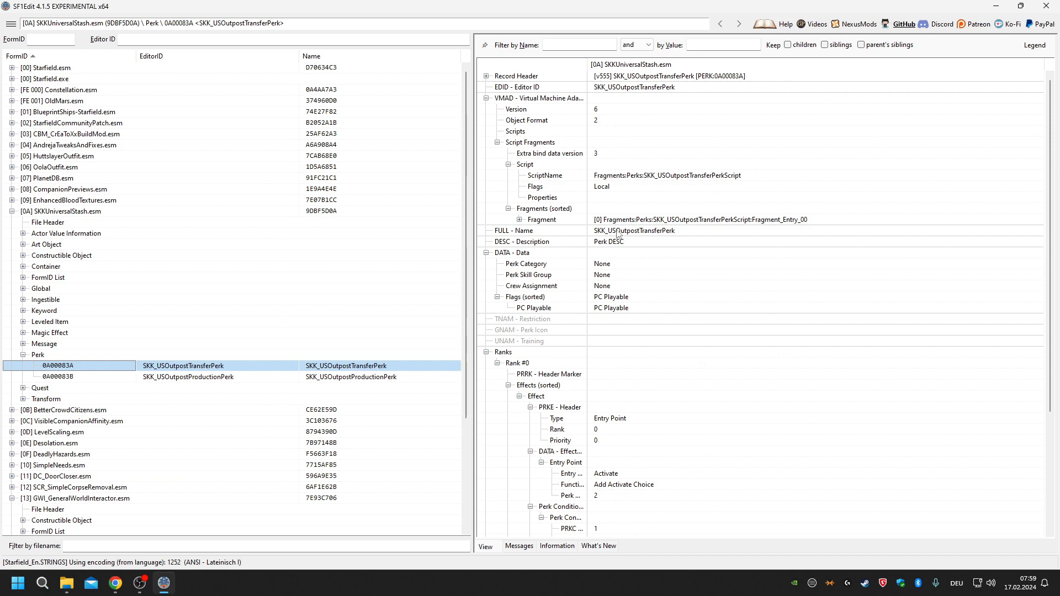
{"action": "left_click", "coordinate": [519, 220]}
{"action": "left_click", "coordinate": [616, 231]}
{"action": "left_click", "coordinate": [679, 264]}
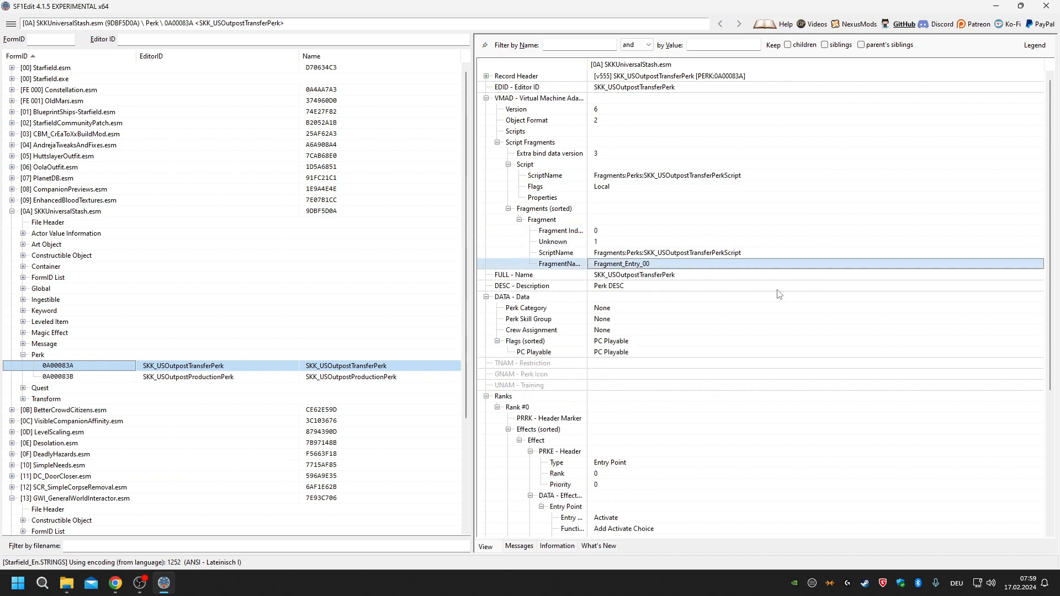
{"action": "left_click", "coordinate": [616, 232]}
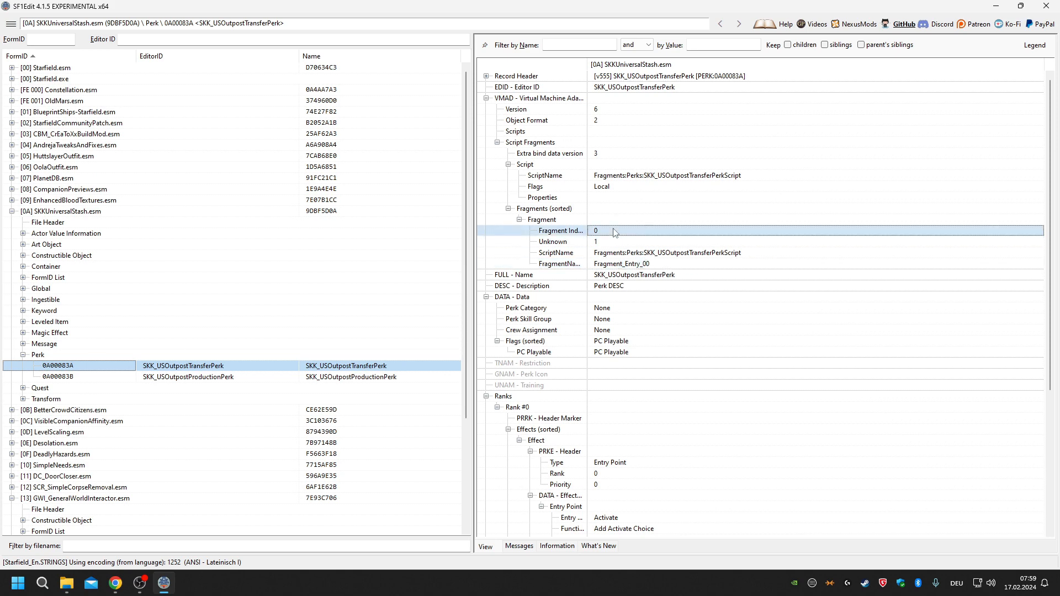
{"action": "left_click", "coordinate": [658, 266]}
Examine SKK_USOutpostTransferPerk's effect rank, priority and condition tab count, expanding its perk condition and widening the element name column.
{"action": "scroll", "coordinate": [704, 312], "scroll_direction": "down", "scroll_amount": 6}
{"action": "scroll", "coordinate": [703, 313], "scroll_direction": "up", "scroll_amount": 2}
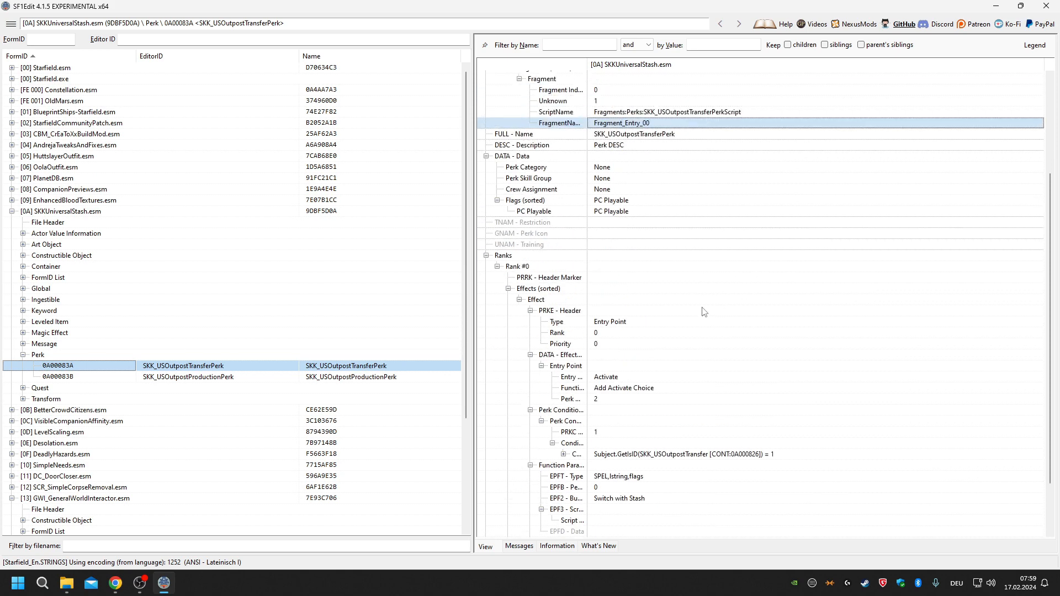
{"action": "scroll", "coordinate": [704, 312], "scroll_direction": "down", "scroll_amount": 2}
{"action": "left_click", "coordinate": [600, 268]}
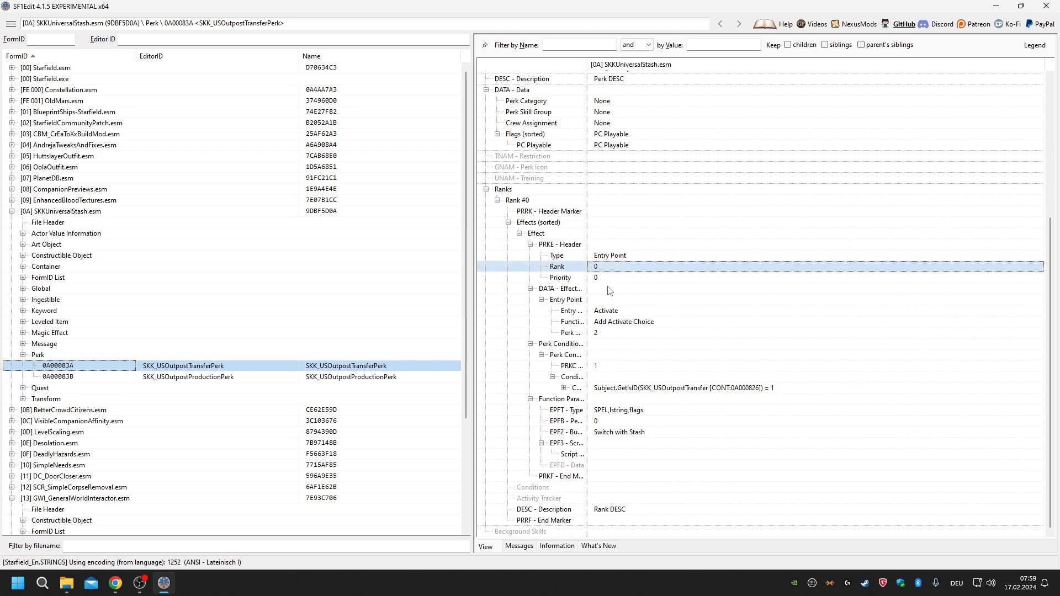
{"action": "left_click", "coordinate": [607, 277]}
{"action": "left_click", "coordinate": [621, 268]}
{"action": "left_click", "coordinate": [605, 333]}
{"action": "left_click", "coordinate": [564, 388]}
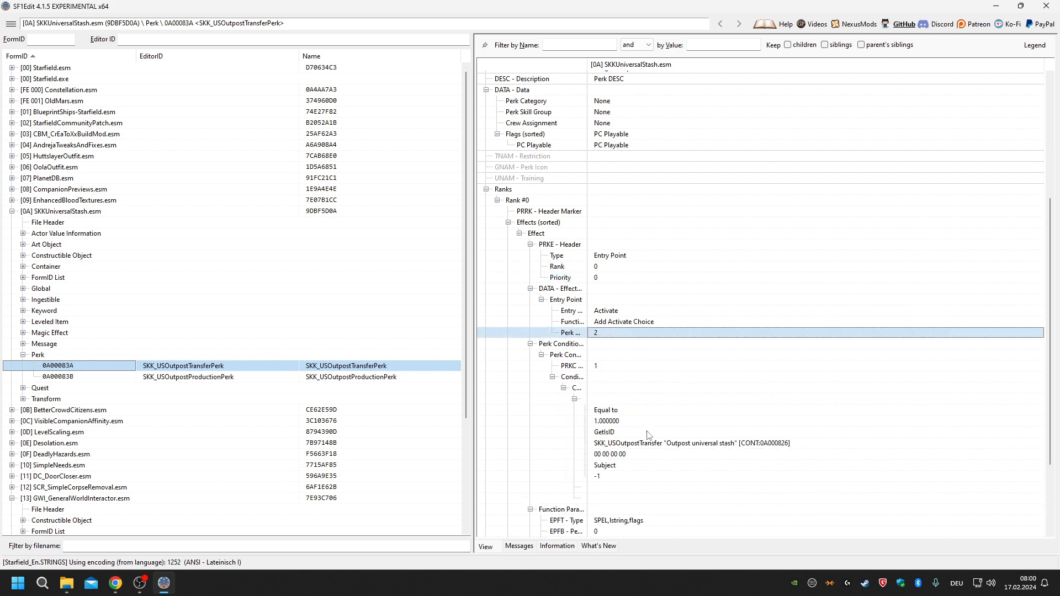
{"action": "scroll", "coordinate": [648, 435], "scroll_direction": "down", "scroll_amount": 3}
{"action": "left_click_drag", "start_coordinate": [586, 64], "coordinate": [638, 65]}
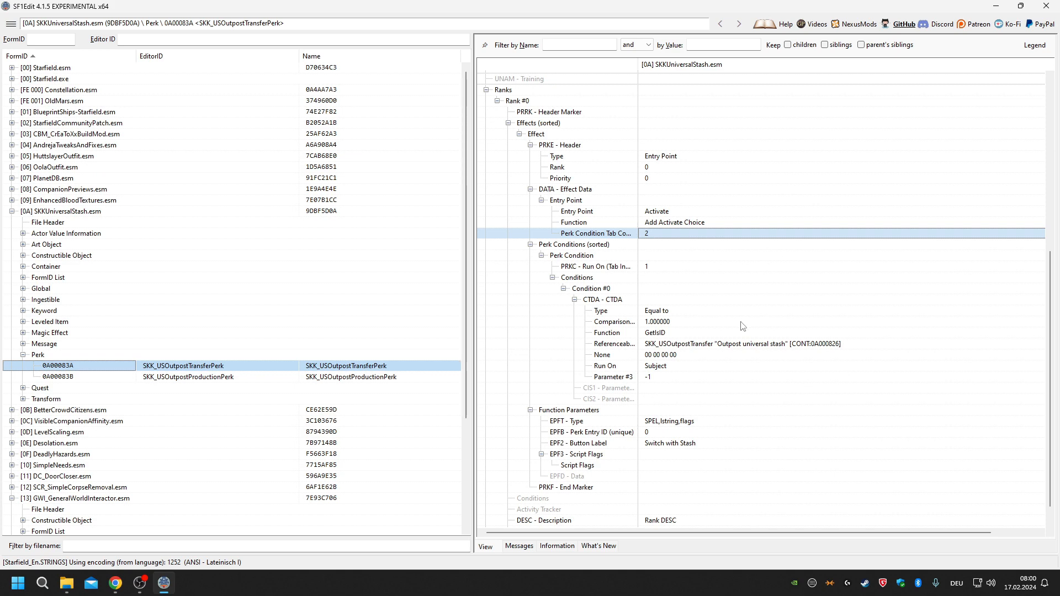
{"action": "scroll", "coordinate": [742, 325], "scroll_direction": "up", "scroll_amount": 2}
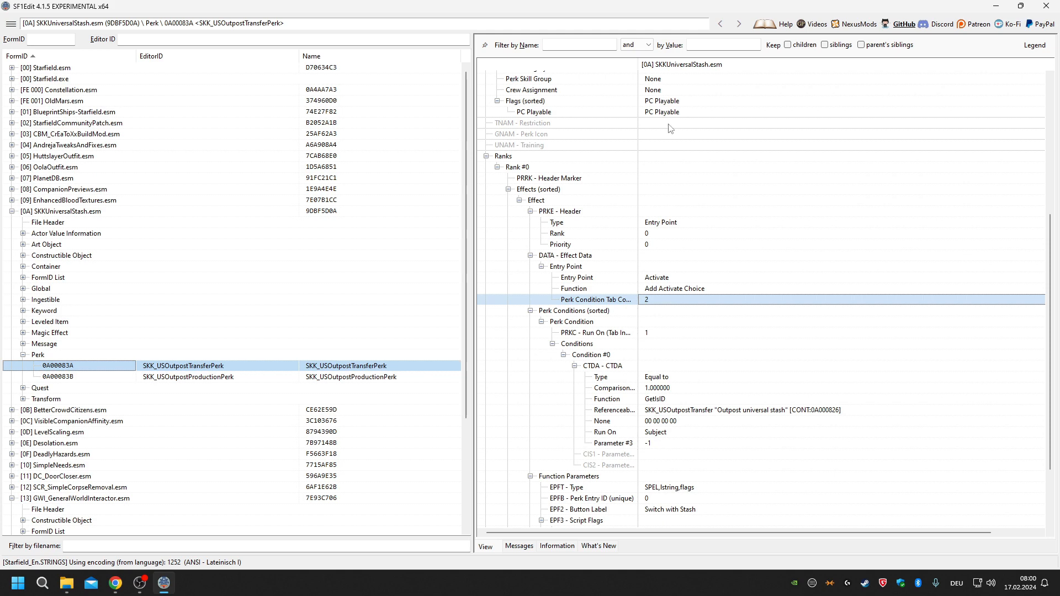
{"action": "scroll", "coordinate": [735, 312], "scroll_direction": "up", "scroll_amount": 4}
{"action": "scroll", "coordinate": [737, 315], "scroll_direction": "up", "scroll_amount": 3}
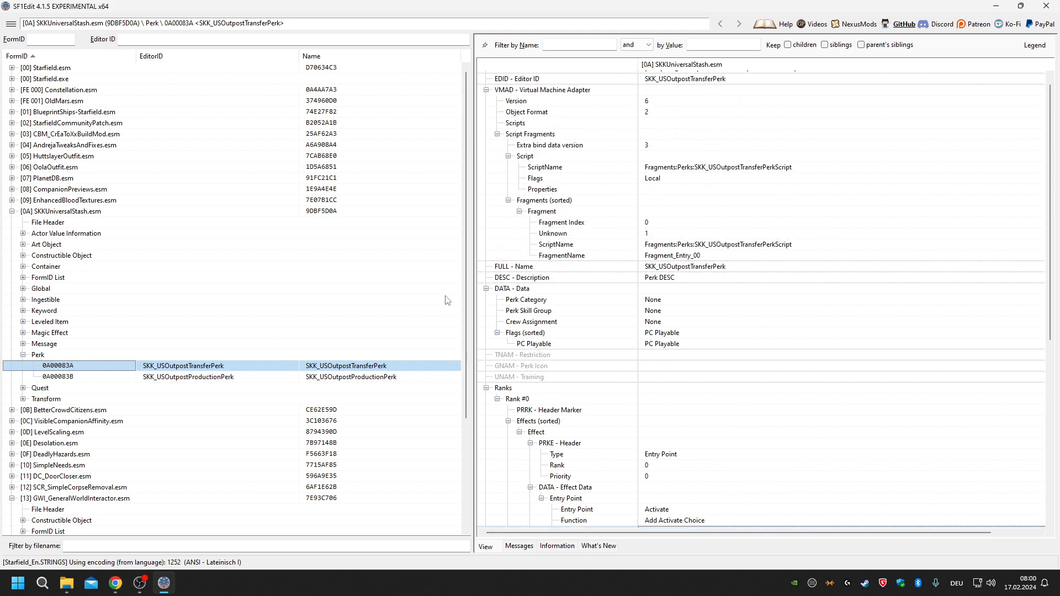
Return to GWI_InteractorPerk, expand its fragment, and check the fragment index against the FragmentName.
{"action": "scroll", "coordinate": [303, 351], "scroll_direction": "down", "scroll_amount": 3}
{"action": "left_click", "coordinate": [299, 452]}
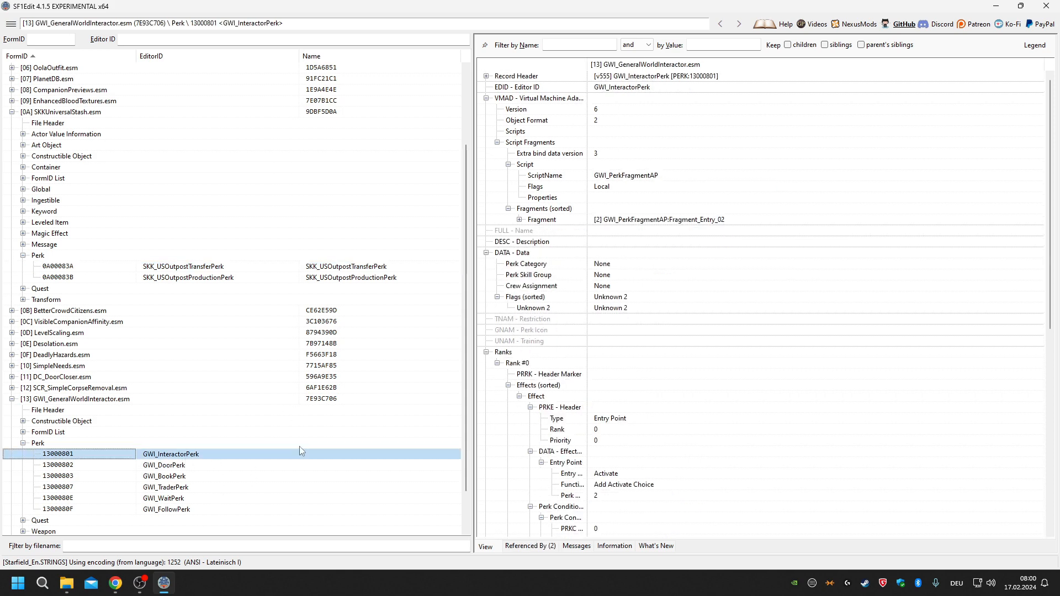
{"action": "left_click", "coordinate": [519, 220]}
{"action": "left_click", "coordinate": [684, 230]}
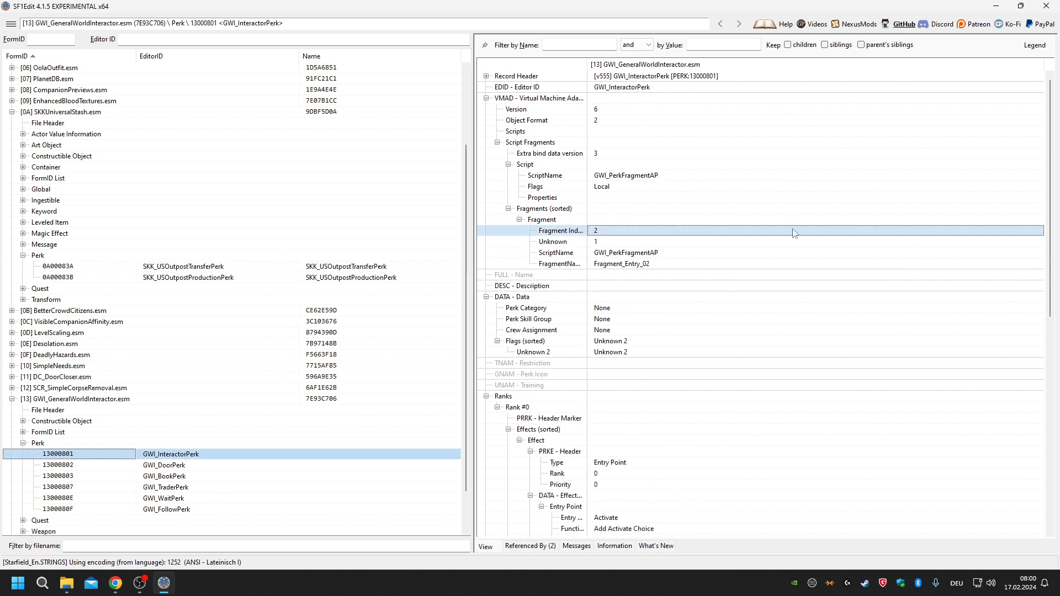
{"action": "left_click", "coordinate": [670, 265]}
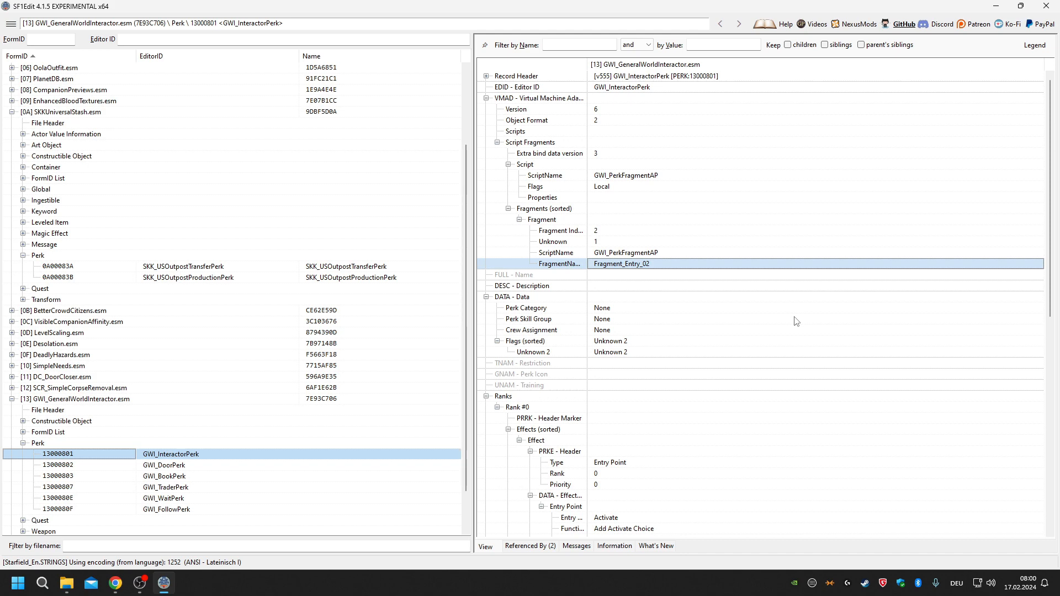
Reopen SKK_USOutpostTransferPerk, expand its fragment, and review the fragment entry and rank effects for comparison.
{"action": "left_click", "coordinate": [342, 268]}
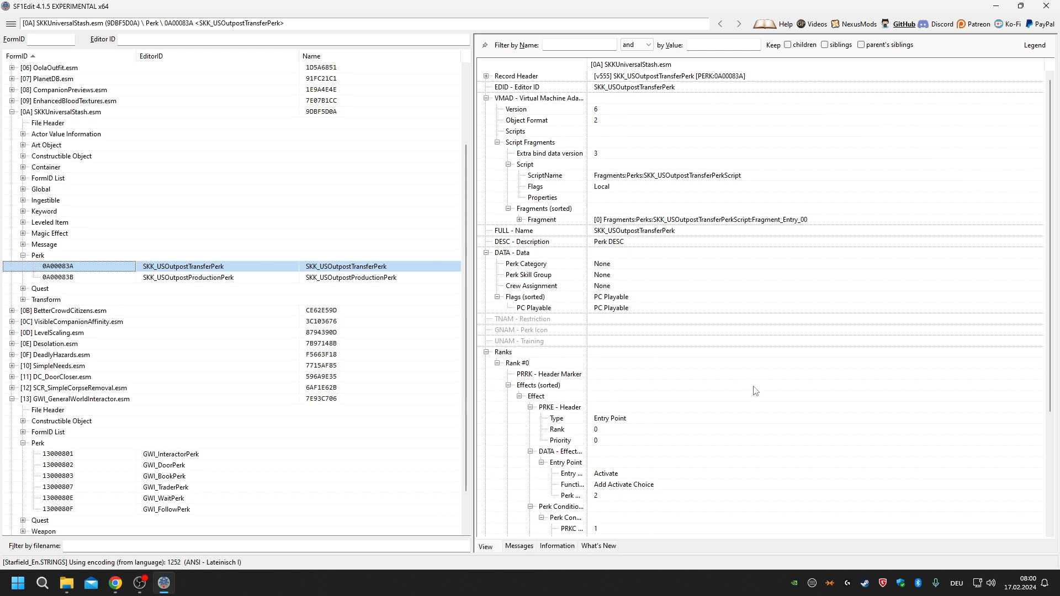
{"action": "left_click", "coordinate": [520, 221]}
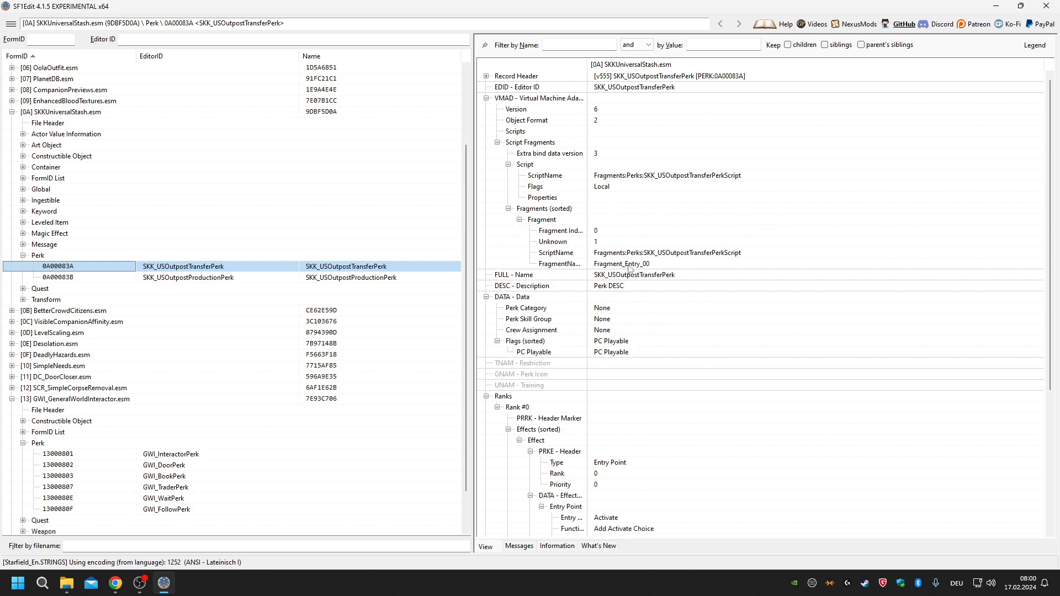
{"action": "scroll", "coordinate": [662, 269], "scroll_direction": "down", "scroll_amount": 6}
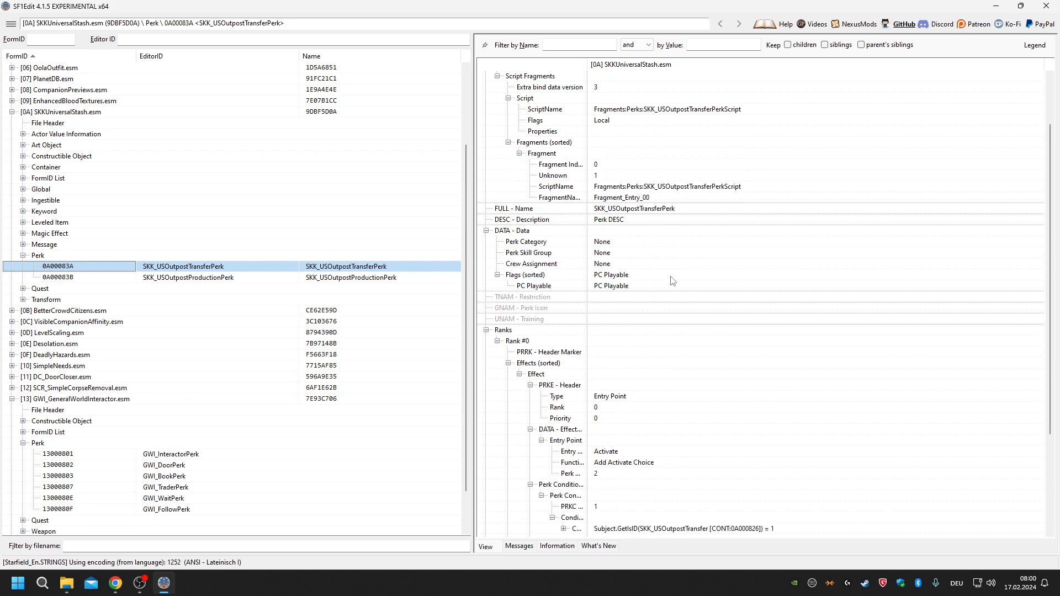
{"action": "scroll", "coordinate": [642, 398], "scroll_direction": "up", "scroll_amount": 5}
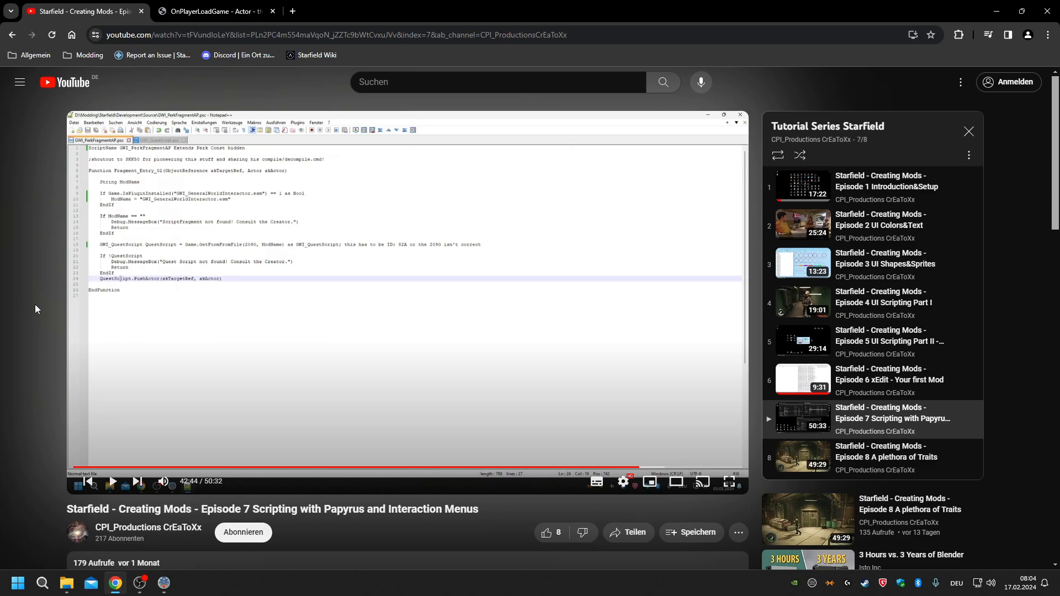
Switch to Chrome and play the Episode 7 video from 42:44, pausing at about 43:51 on the GetFormFromFile line.
{"action": "key", "text": "space"}
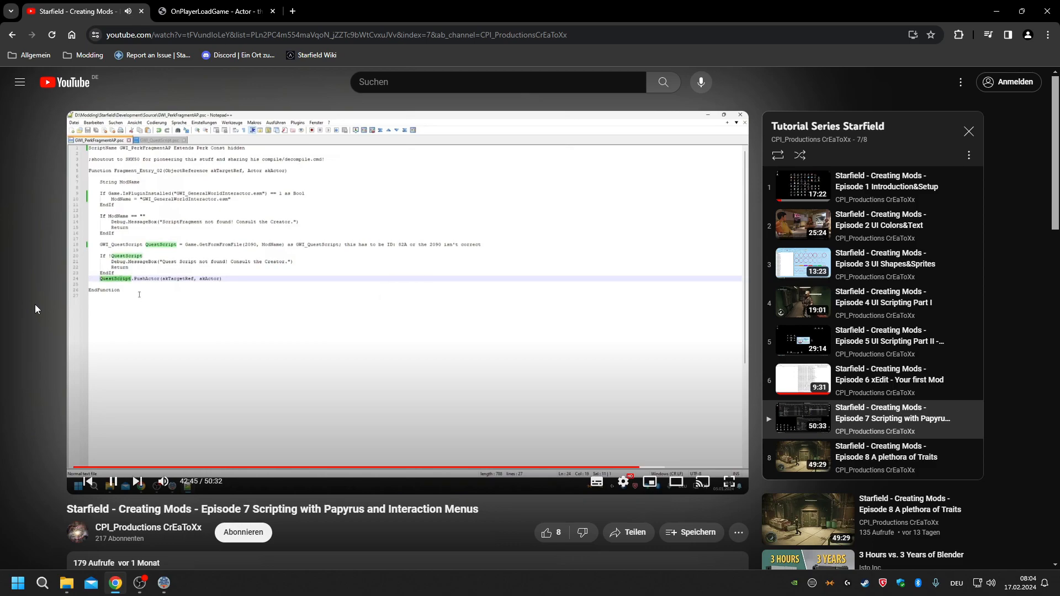
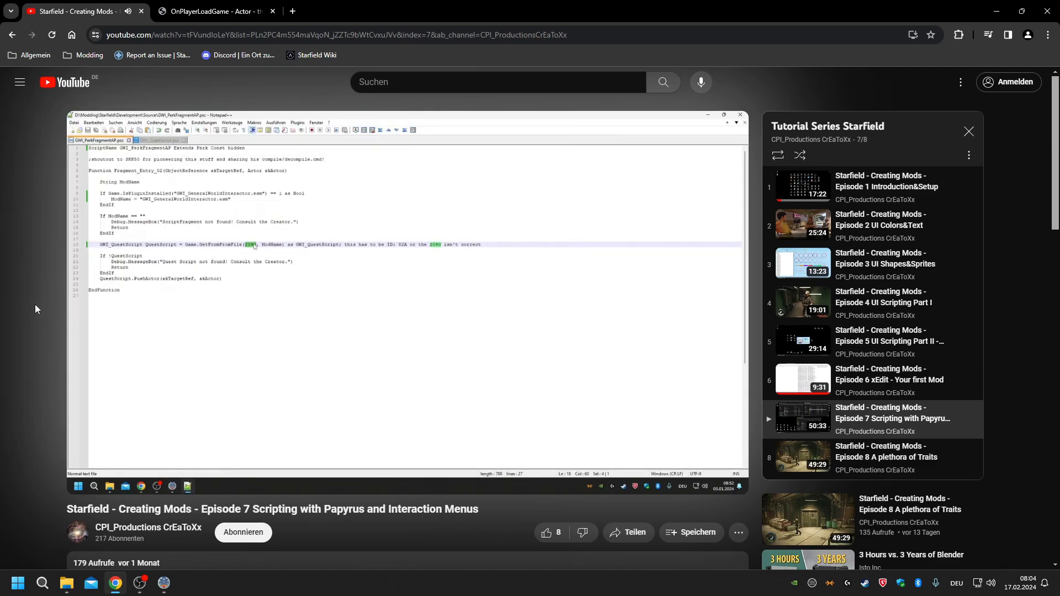
{"action": "mouse_move", "coordinate": [304, 365]}
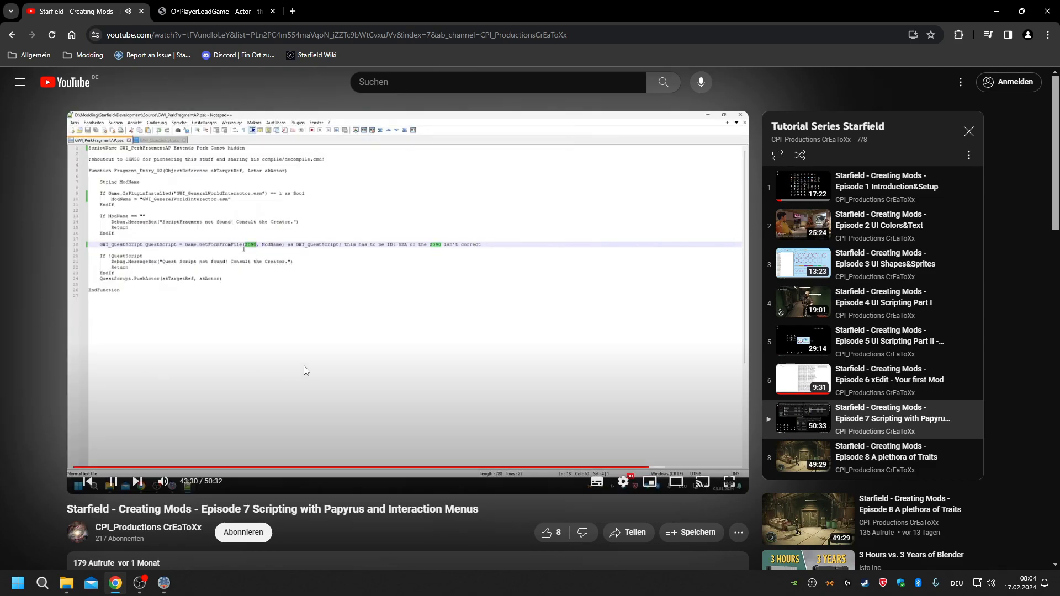
{"action": "left_click", "coordinate": [114, 483]}
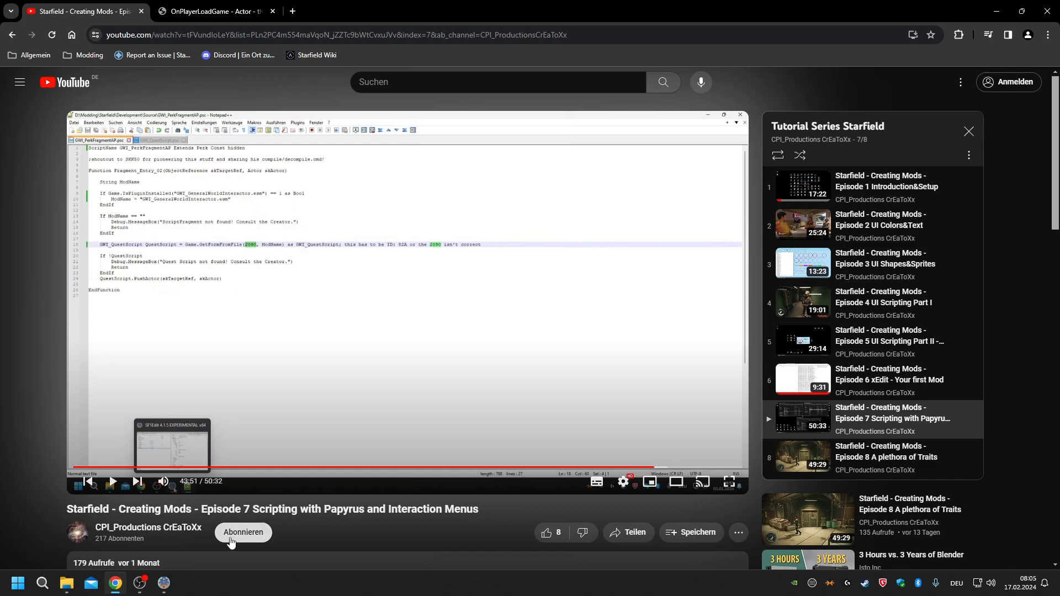
Open a new browser tab, enter an example hexadecimal form ID in the search box, and trim it to 43F6.
{"action": "key", "text": "ctrl+t"}
{"action": "left_click", "coordinate": [438, 241]}
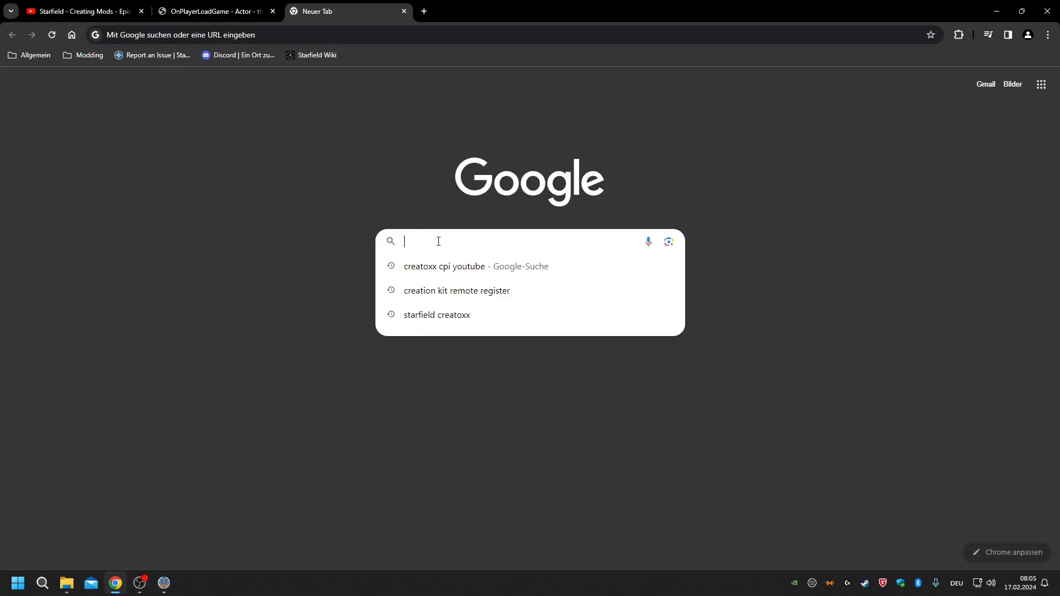
{"action": "type", "text": "0x000"}
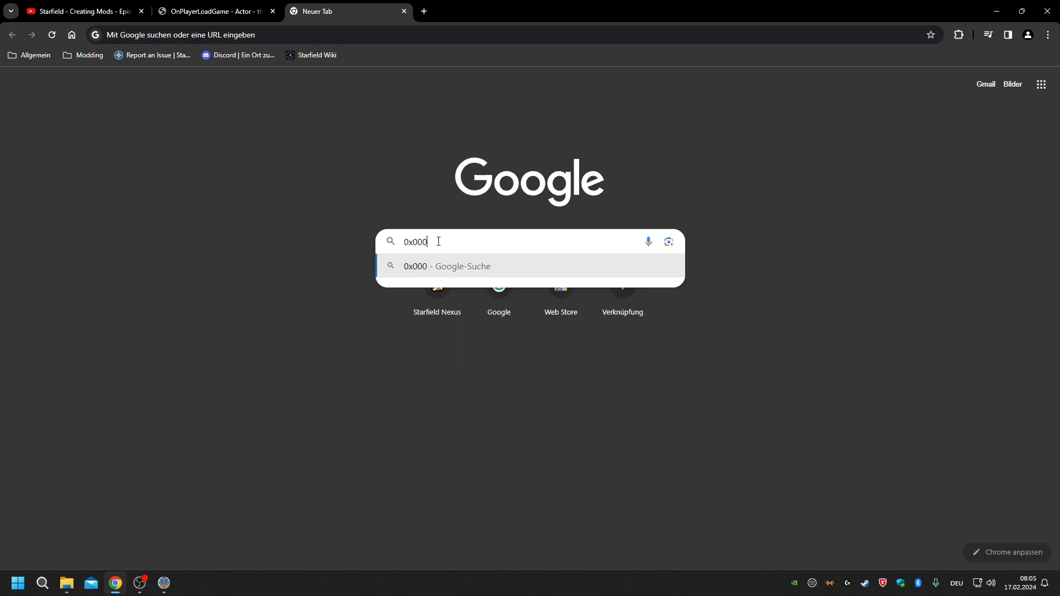
{"action": "type", "text": "3343343"}
{"action": "key", "text": "BackSpace"}
{"action": "key", "text": "BackSpace"}
{"action": "key", "text": "BackSpace"}
{"action": "type", "text": "56"}
{"action": "key", "text": "BackSpace"}
{"action": "key", "text": "BackSpace"}
{"action": "type", "text": "f"}
{"action": "key", "text": "BackSpace"}
{"action": "type", "text": "F6"}
{"action": "left_click_drag", "start_coordinate": [438, 242], "coordinate": [403, 242]}
{"action": "key", "text": "BackSpace"}
{"action": "double_click", "coordinate": [417, 242]}
Return to the Episode 7 video and play it briefly, pausing at 43:52 on the GetFormFromFile line.
{"action": "left_click", "coordinate": [193, 11]}
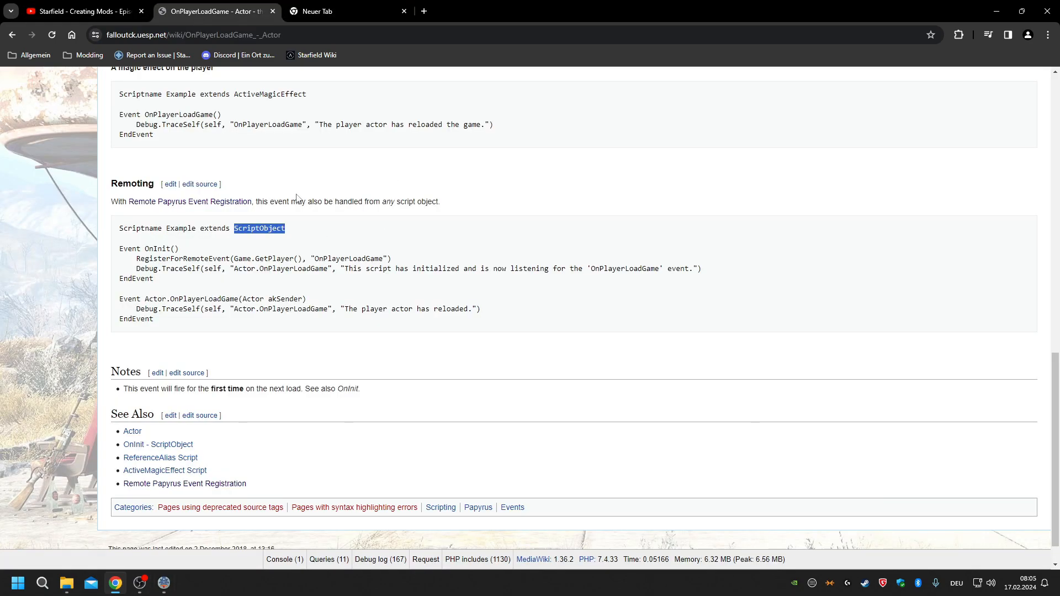
{"action": "left_click", "coordinate": [41, 18]}
{"action": "left_click", "coordinate": [190, 246]}
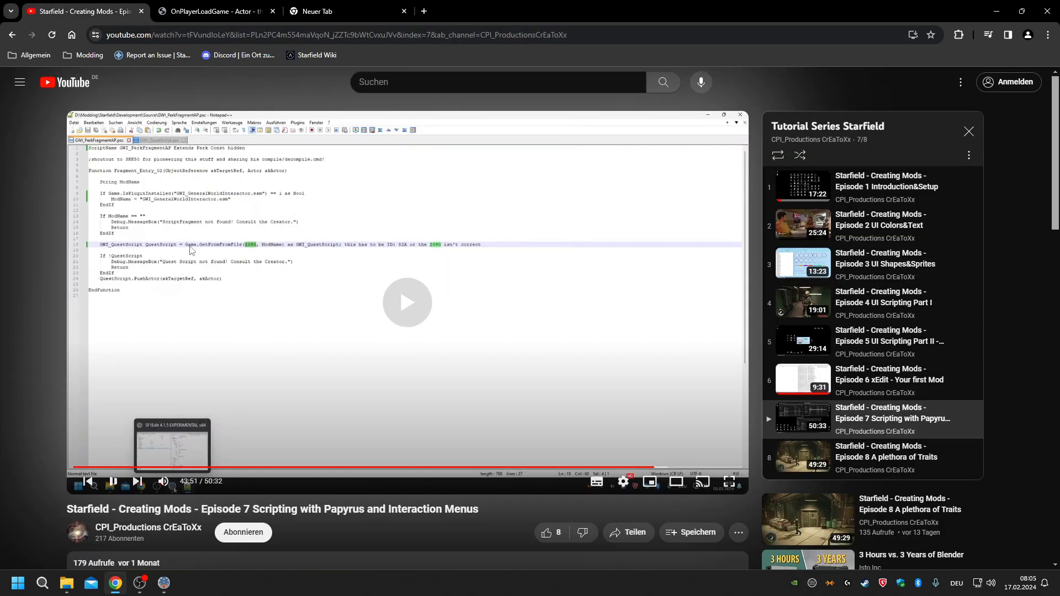
{"action": "left_click", "coordinate": [218, 260]}
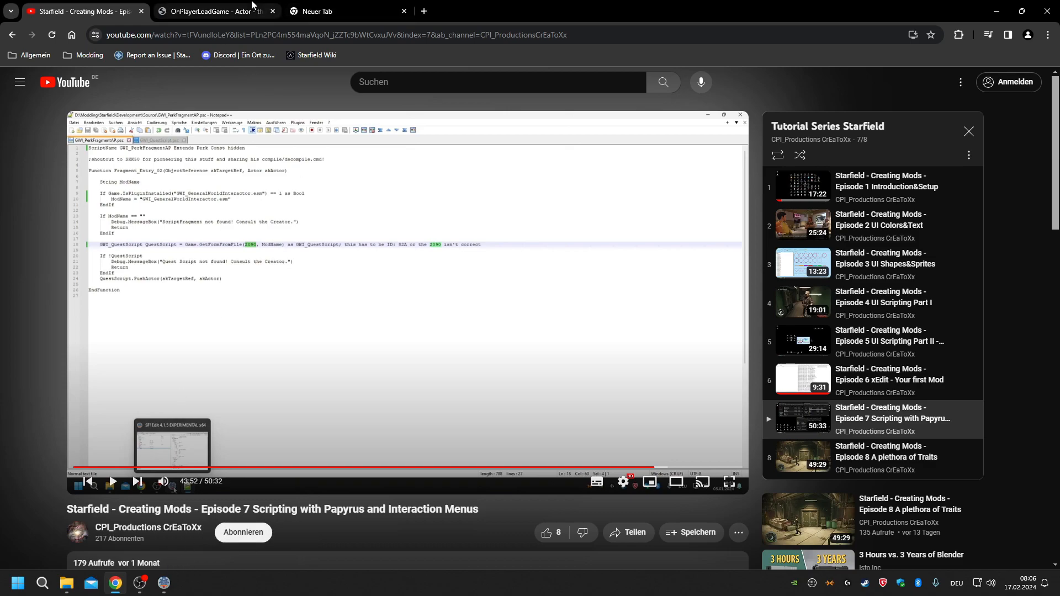
Replace the new tab's search text with 0x00003493, highlight the digits 3493, and return to the Episode 7 video.
{"action": "left_click", "coordinate": [320, 11]}
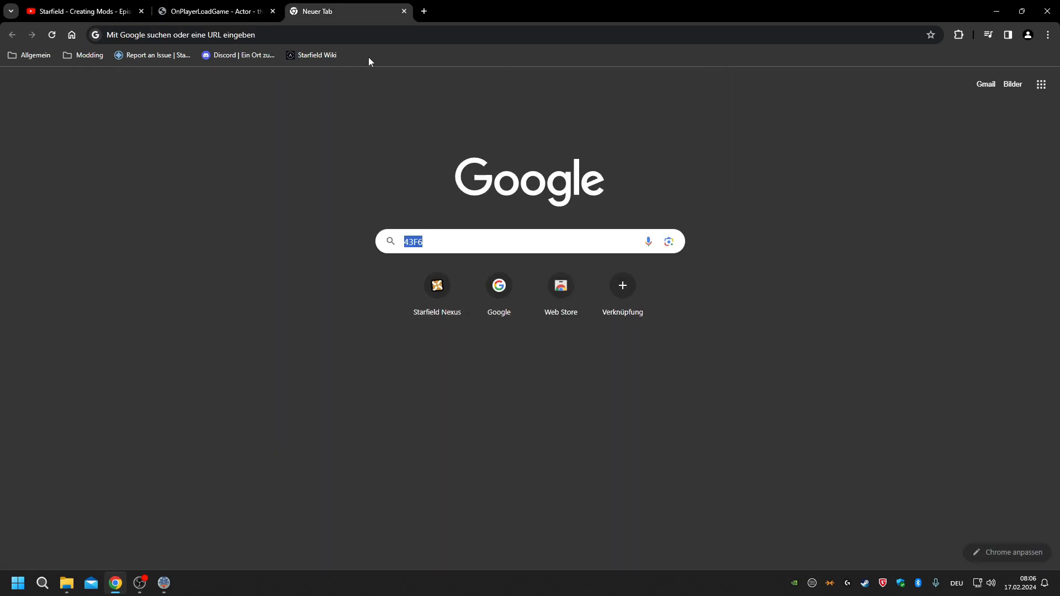
{"action": "type", "text": "0x00003493"}
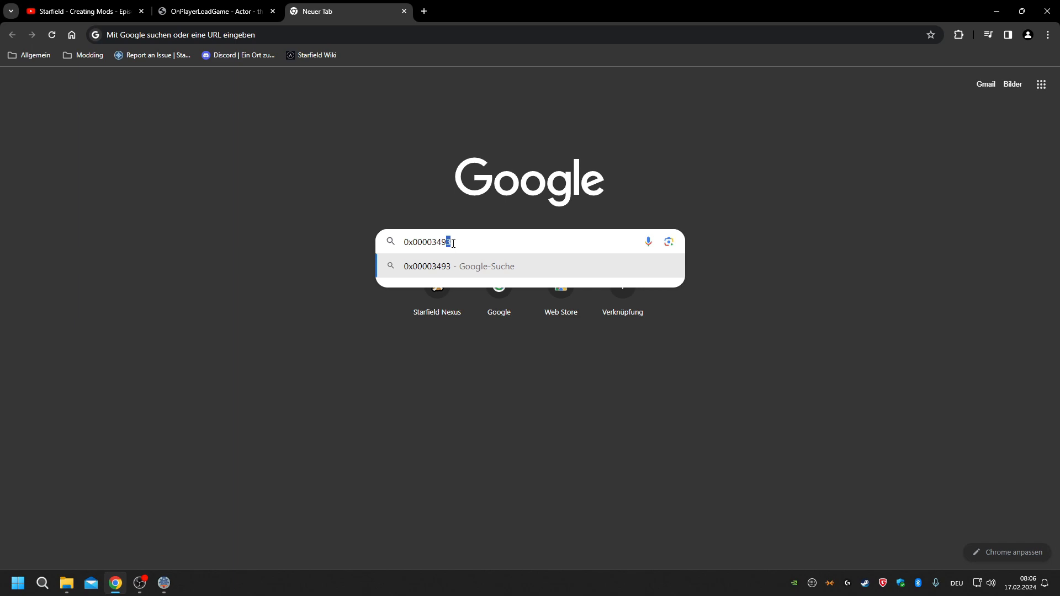
{"action": "left_click_drag", "start_coordinate": [455, 241], "coordinate": [432, 242]}
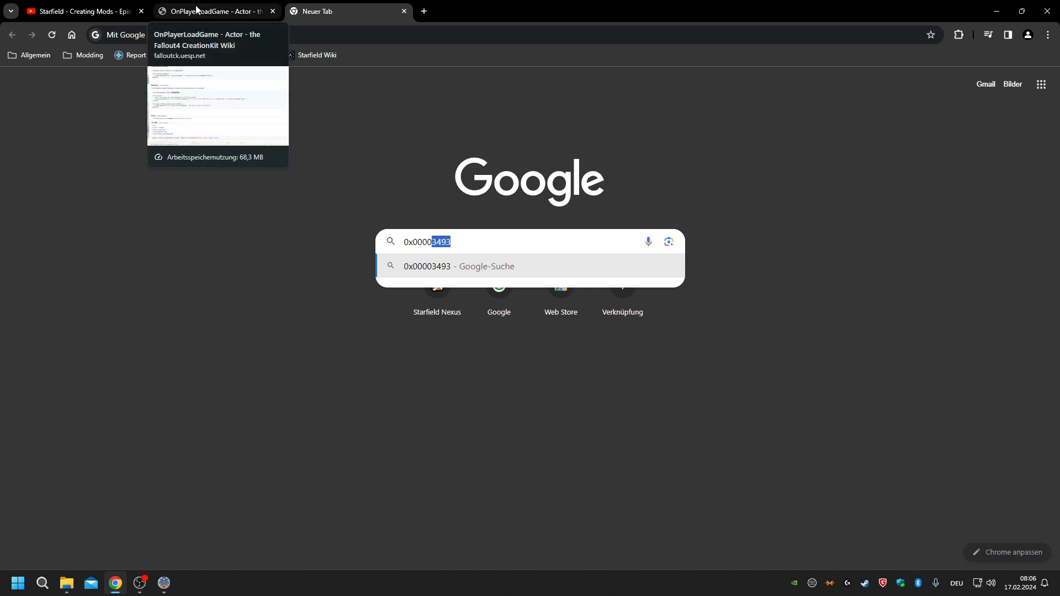
{"action": "left_click", "coordinate": [111, 12]}
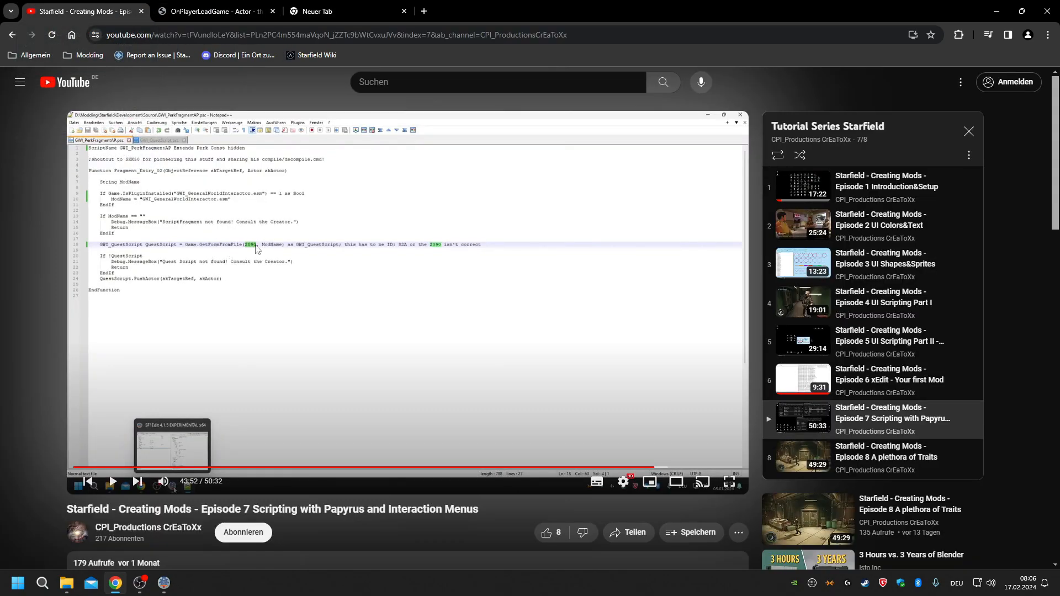
{"action": "left_click", "coordinate": [331, 11]}
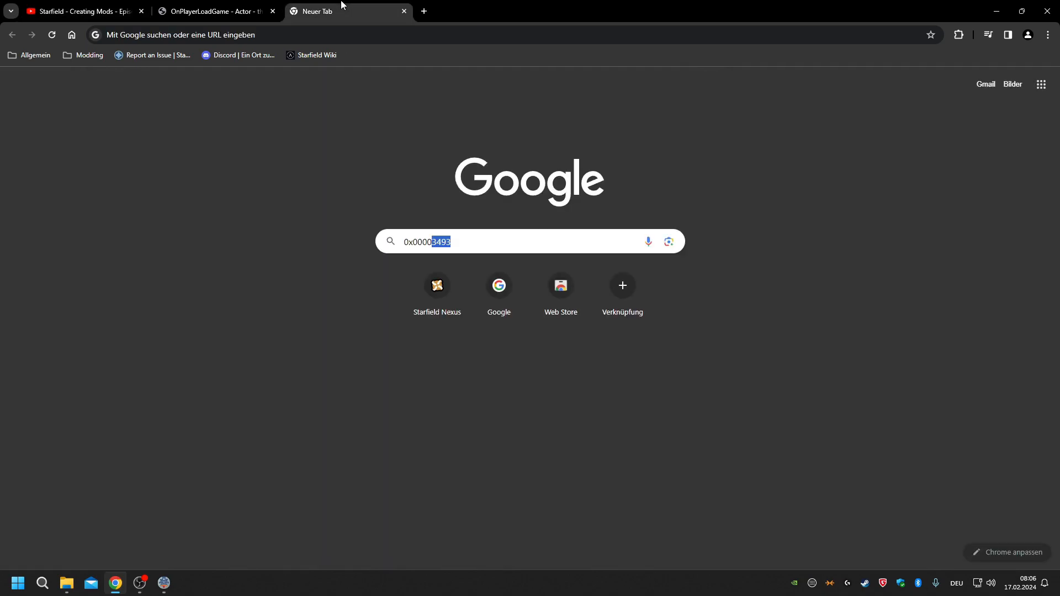
{"action": "left_click", "coordinate": [47, 57]}
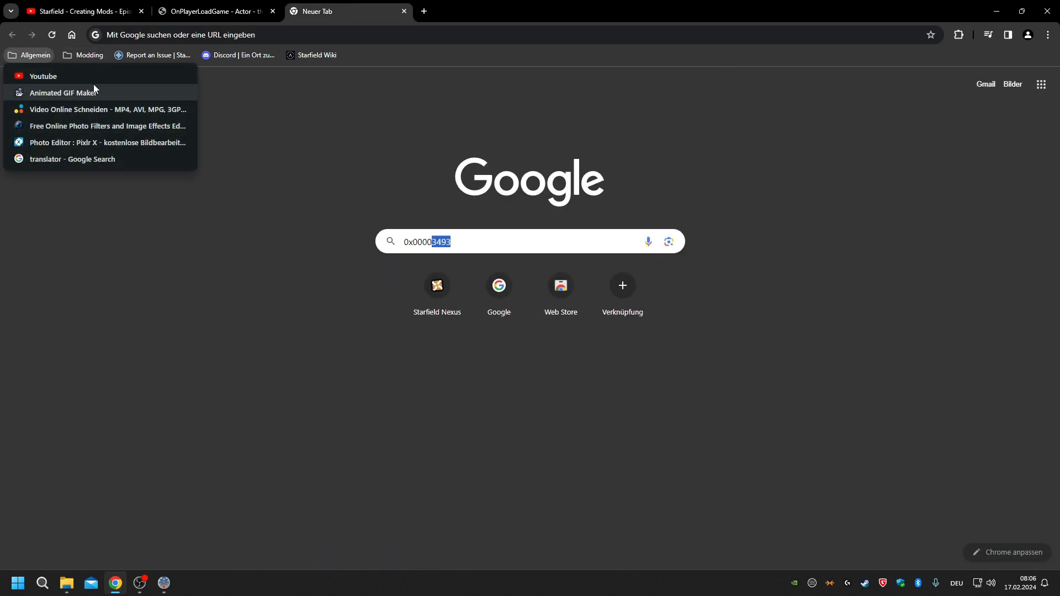
{"action": "left_click", "coordinate": [85, 7]}
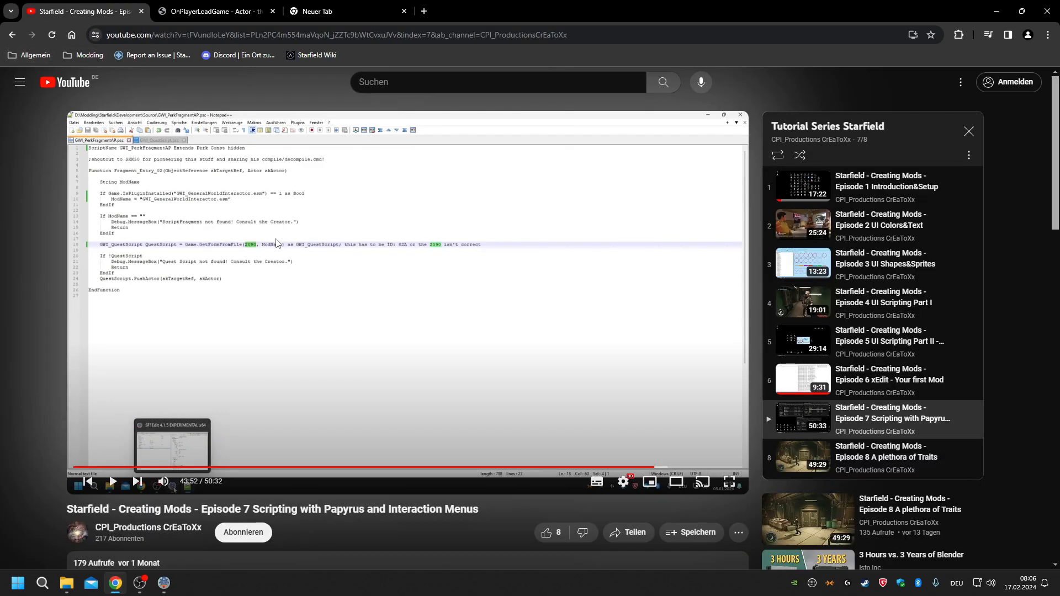
Open the bookmarked decimal-to-hexadecimal converter in the new tab and convert 2090.
{"action": "left_click", "coordinate": [338, 12]}
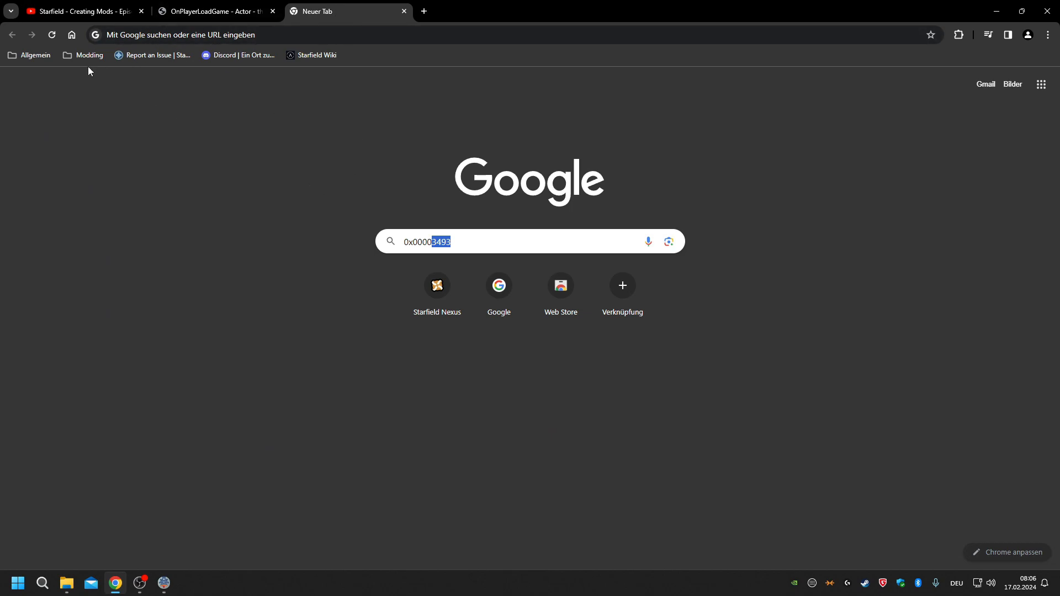
{"action": "left_click", "coordinate": [33, 55]}
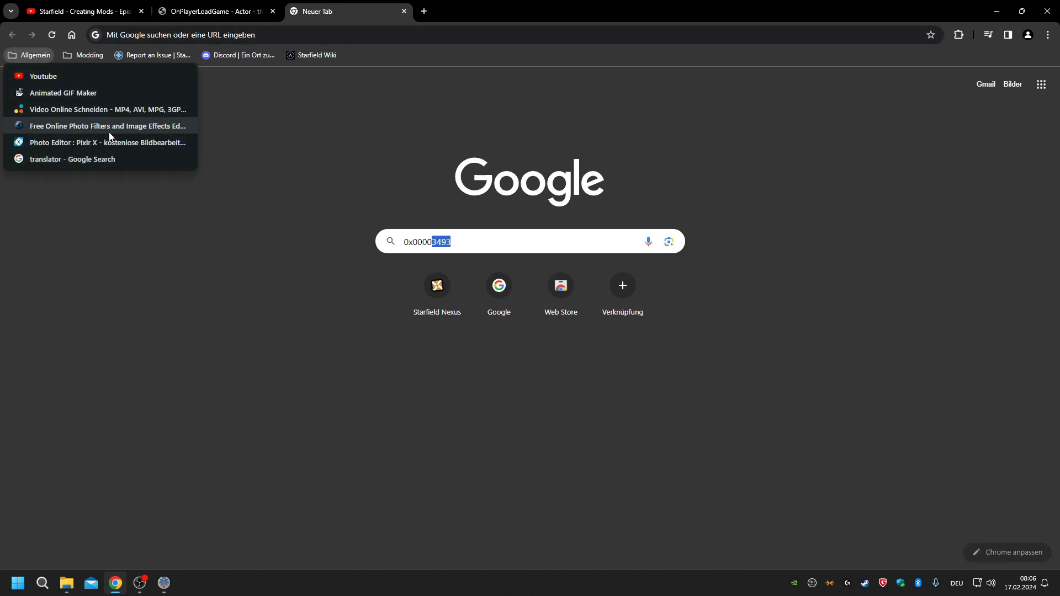
{"action": "mouse_move", "coordinate": [82, 56]}
{"action": "left_click", "coordinate": [71, 142]}
{"action": "left_click", "coordinate": [343, 223]}
{"action": "type", "text": "2090"}
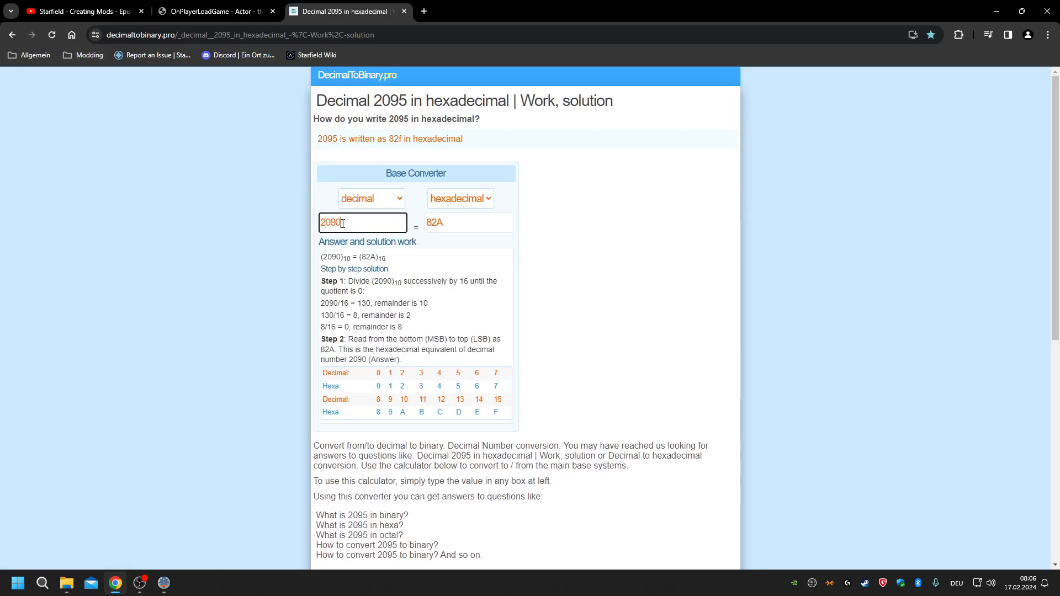
Switch briefly to SF1Edit's perk records, and return to the Episode 7 video in Chrome.
{"action": "left_click", "coordinate": [171, 582]}
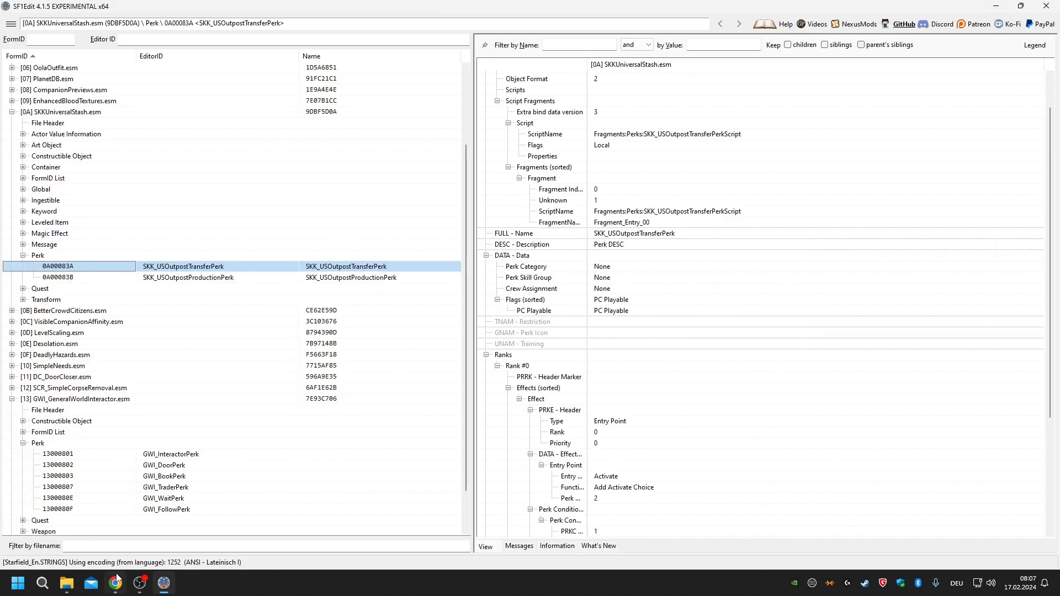
{"action": "left_click", "coordinate": [115, 582]}
{"action": "left_click", "coordinate": [83, 11]}
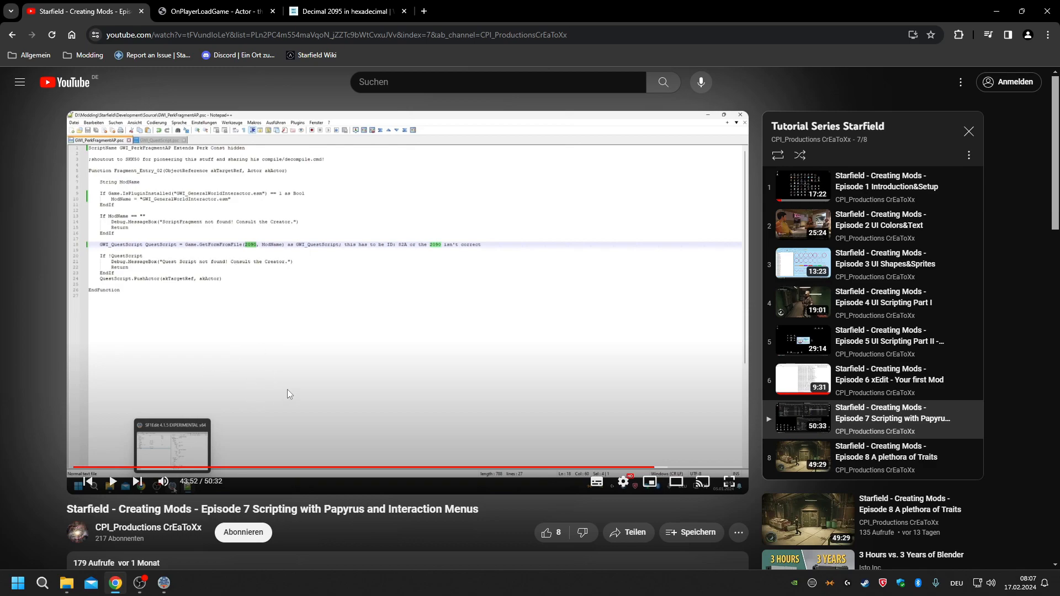
{"action": "left_click", "coordinate": [140, 582]}
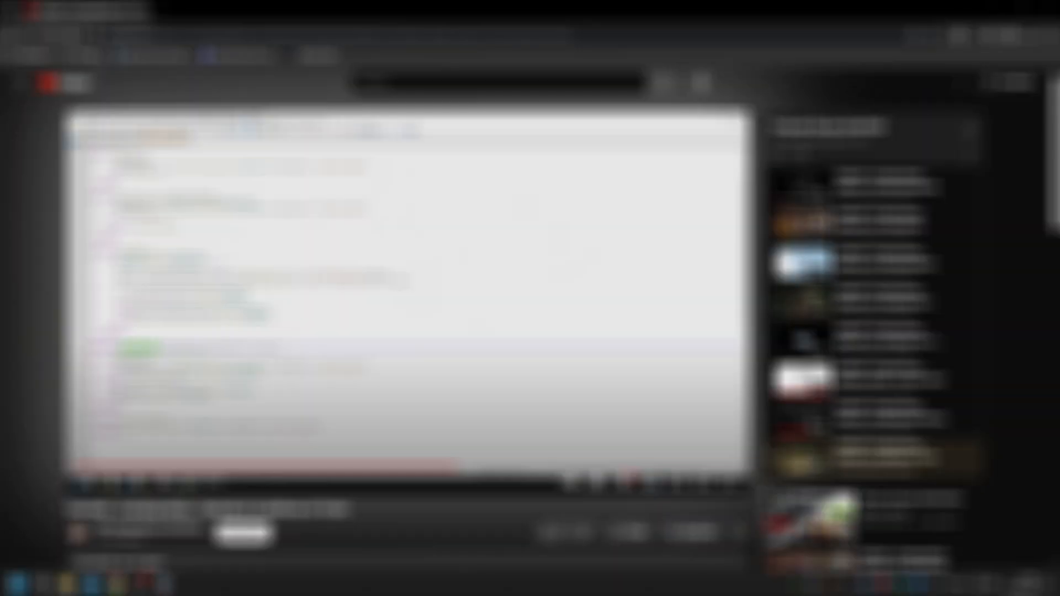
Open CBM_QuestScript.psc from the Development\Source folder in Notepad++.
{"action": "scroll", "coordinate": [632, 427], "scroll_direction": "down", "scroll_amount": 2}
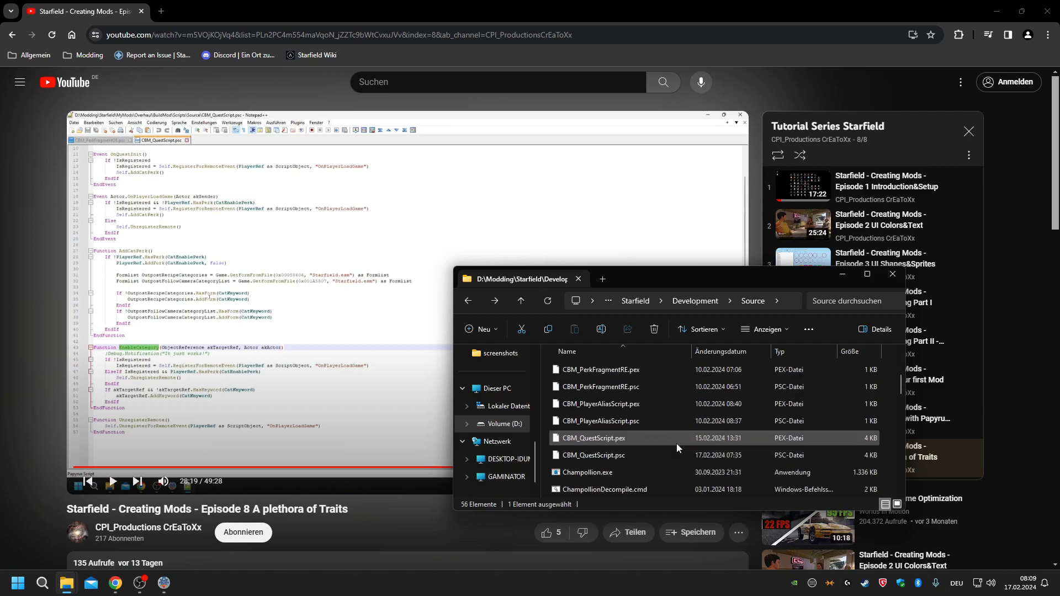
{"action": "scroll", "coordinate": [651, 433], "scroll_direction": "down", "scroll_amount": 1}
{"action": "right_click", "coordinate": [607, 455]}
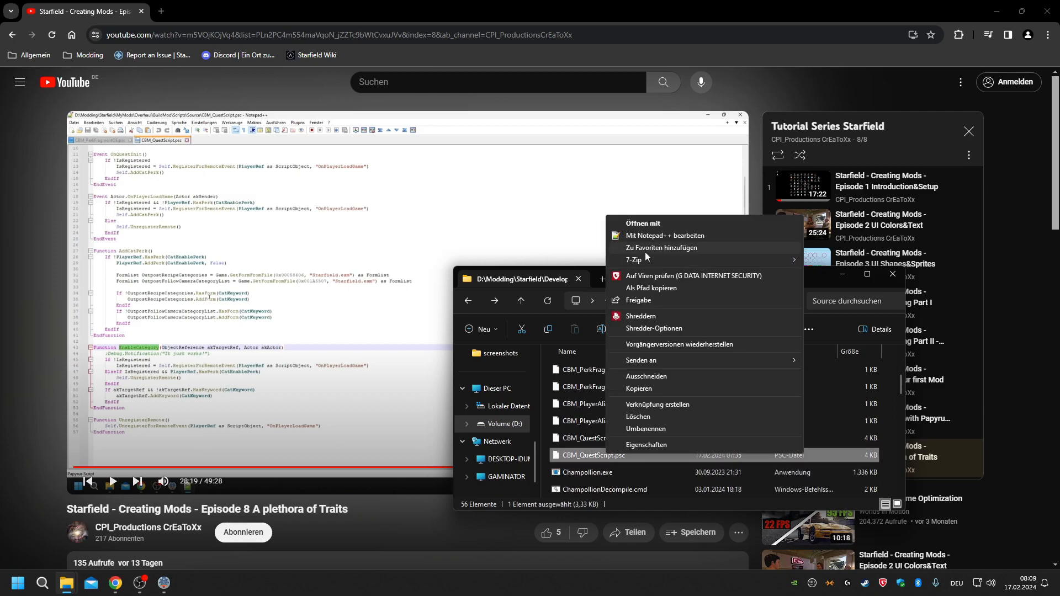
{"action": "left_click", "coordinate": [643, 243]}
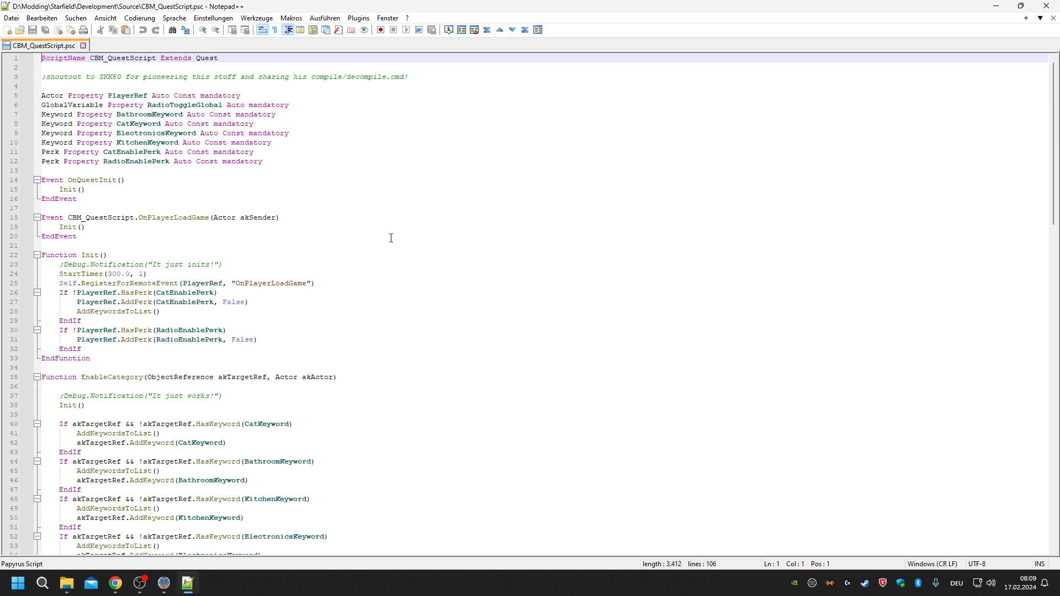
Highlight StartTimer in the Init function, and OnTimer with its Init call at the end of the script.
{"action": "double_click", "coordinate": [82, 274]}
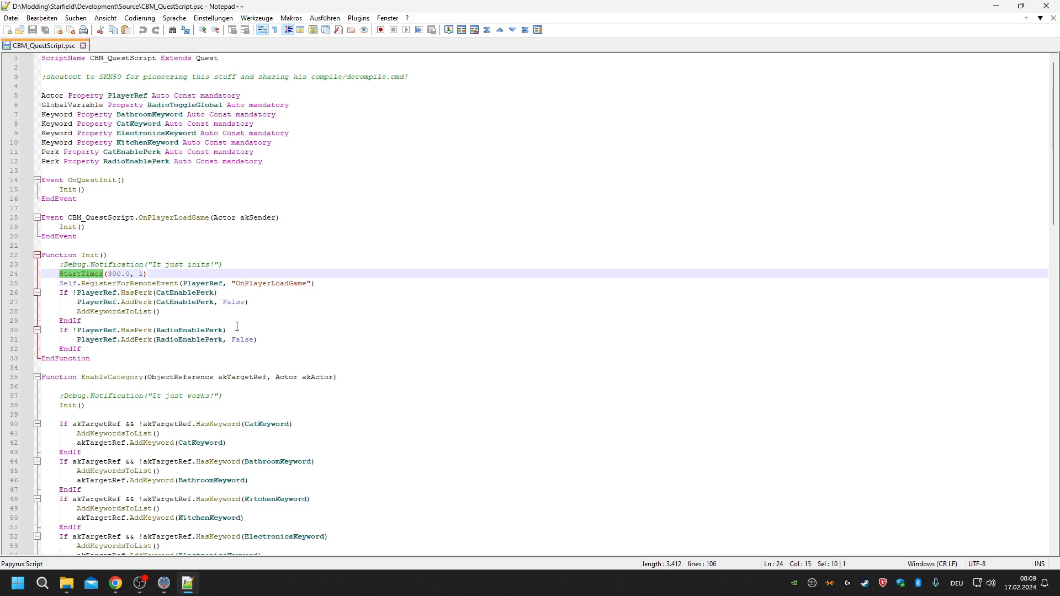
{"action": "scroll", "coordinate": [118, 245], "scroll_direction": "down", "scroll_amount": 2}
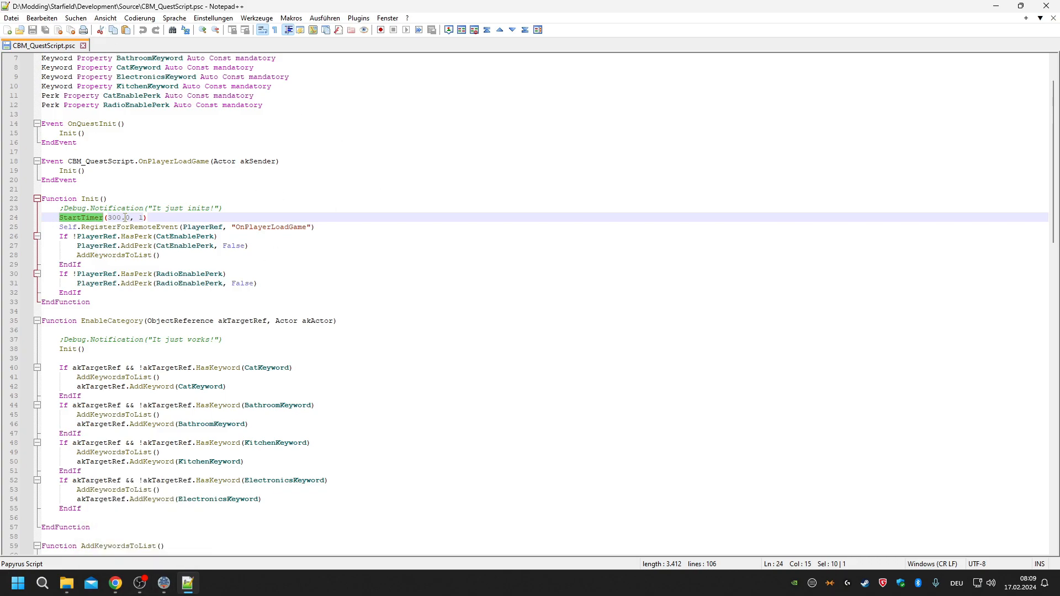
{"action": "scroll", "coordinate": [211, 213], "scroll_direction": "down", "scroll_amount": 16}
{"action": "scroll", "coordinate": [211, 213], "scroll_direction": "down", "scroll_amount": 5}
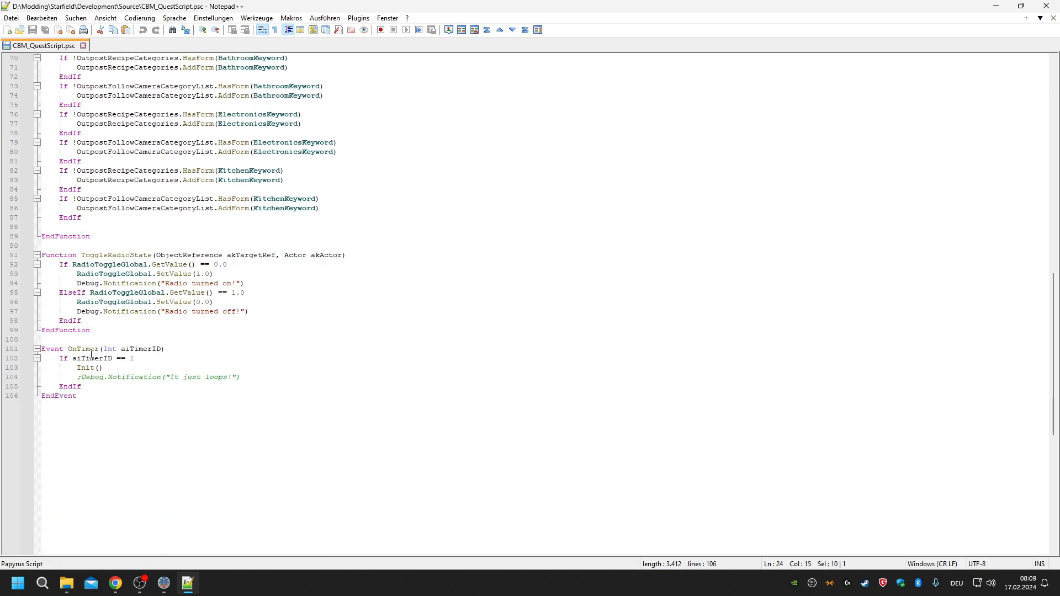
{"action": "double_click", "coordinate": [83, 349]}
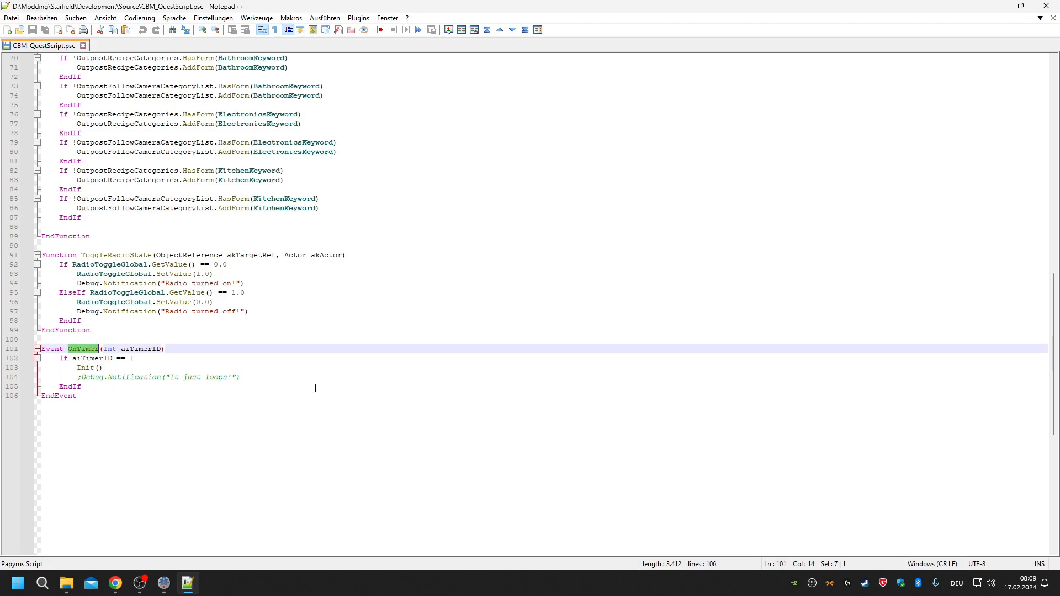
{"action": "double_click", "coordinate": [91, 368]}
Highlight the Init function's name and its RegisterForRemoteEvent line for OnPlayerLoadGame.
{"action": "scroll", "coordinate": [348, 389], "scroll_direction": "up", "scroll_amount": 20}
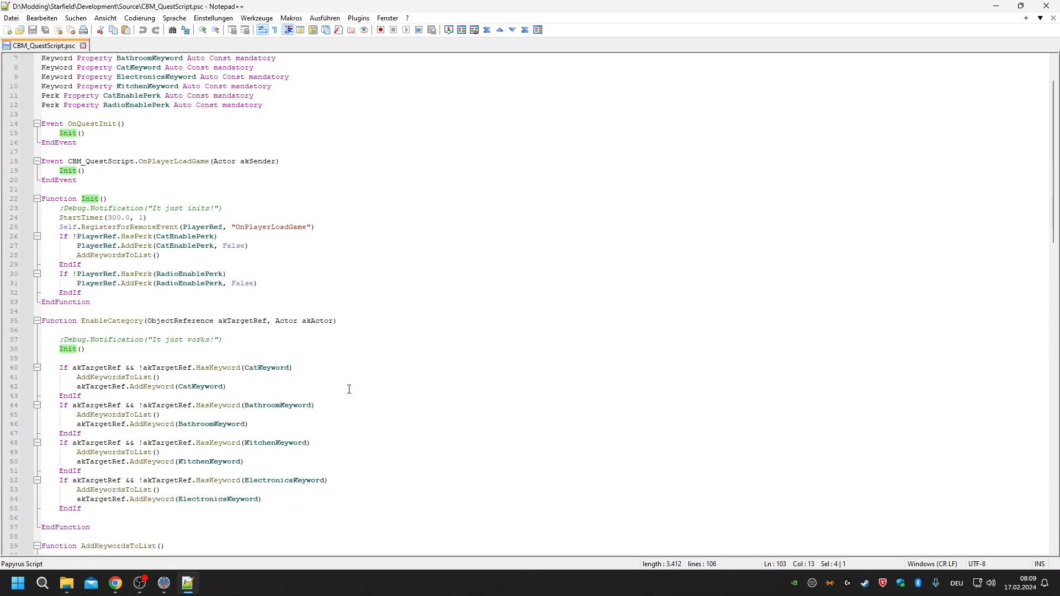
{"action": "left_click", "coordinate": [145, 180]}
{"action": "double_click", "coordinate": [96, 200]}
{"action": "left_click_drag", "start_coordinate": [64, 227], "coordinate": [316, 227]}
{"action": "left_click", "coordinate": [346, 236]}
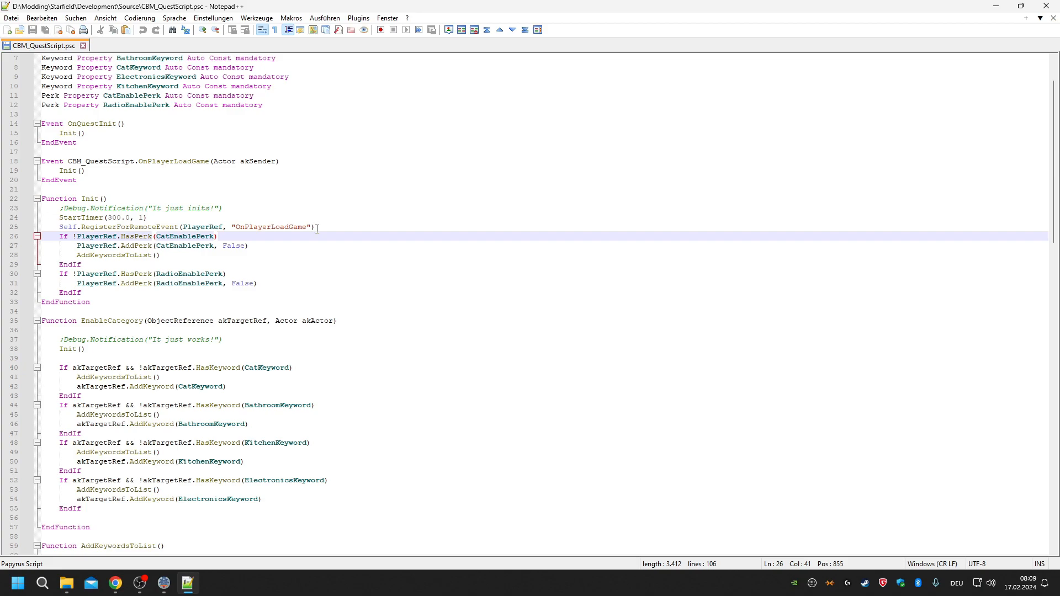
Highlight the Init function's name again, together with its StartTimer call.
{"action": "double_click", "coordinate": [88, 198]}
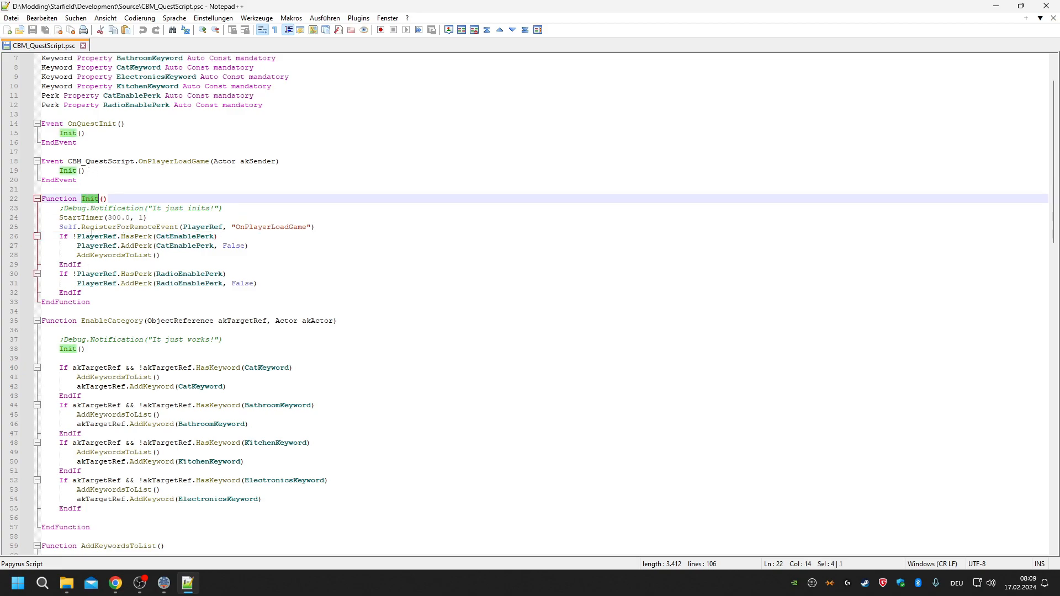
{"action": "double_click", "coordinate": [81, 218]}
{"action": "scroll", "coordinate": [157, 346], "scroll_direction": "down", "scroll_amount": 4}
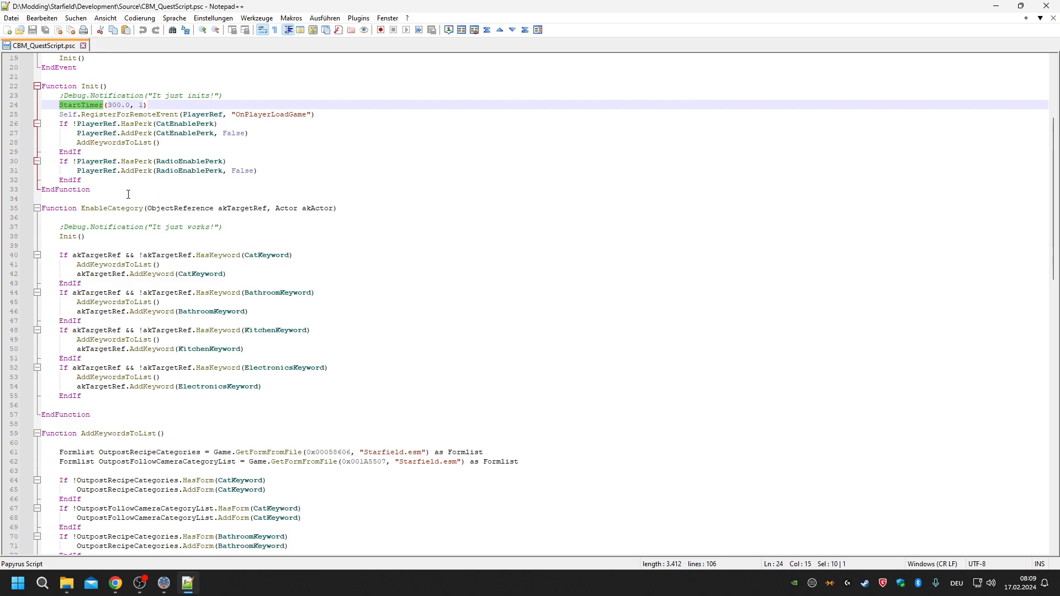
{"action": "scroll", "coordinate": [151, 198], "scroll_direction": "up", "scroll_amount": 2}
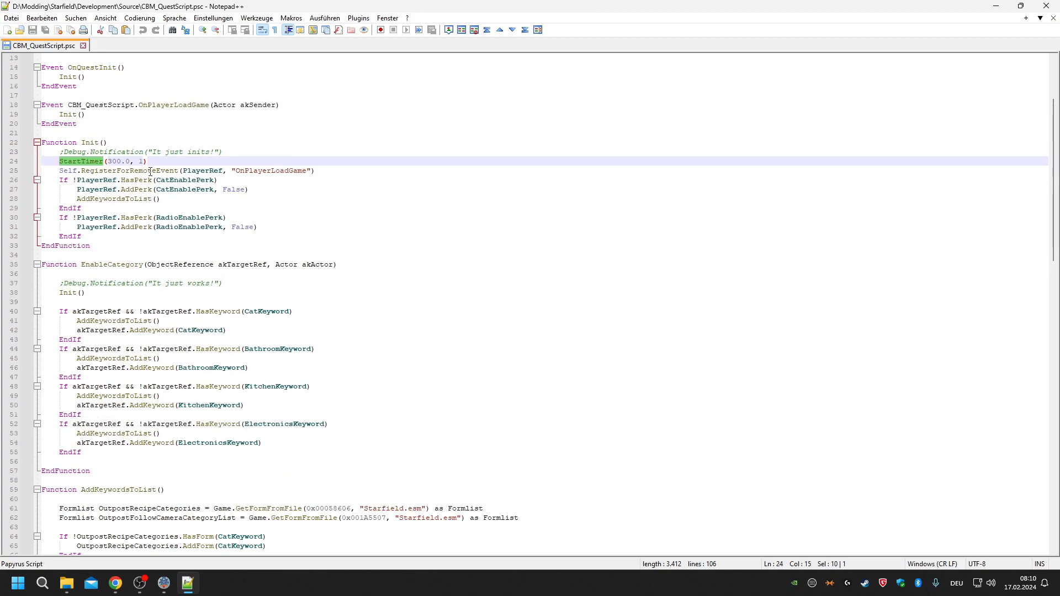
Trace the timer loop by highlighting the Init definition, the OnTimer event and the Init call inside it.
{"action": "double_click", "coordinate": [89, 143]}
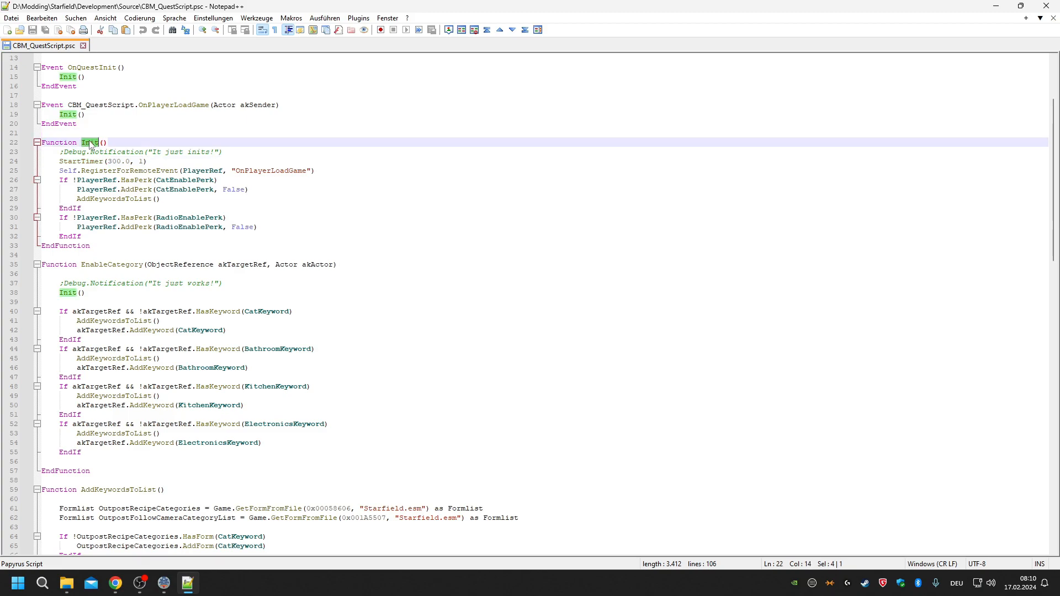
{"action": "scroll", "coordinate": [90, 145], "scroll_direction": "down", "scroll_amount": 19}
{"action": "left_click", "coordinate": [86, 350]}
{"action": "double_click", "coordinate": [85, 348]}
{"action": "double_click", "coordinate": [86, 368]}
Highlight the whole StartTimer(300.0, 1) line in Init, and its 300 duration value.
{"action": "scroll", "coordinate": [207, 144], "scroll_direction": "up", "scroll_amount": 20}
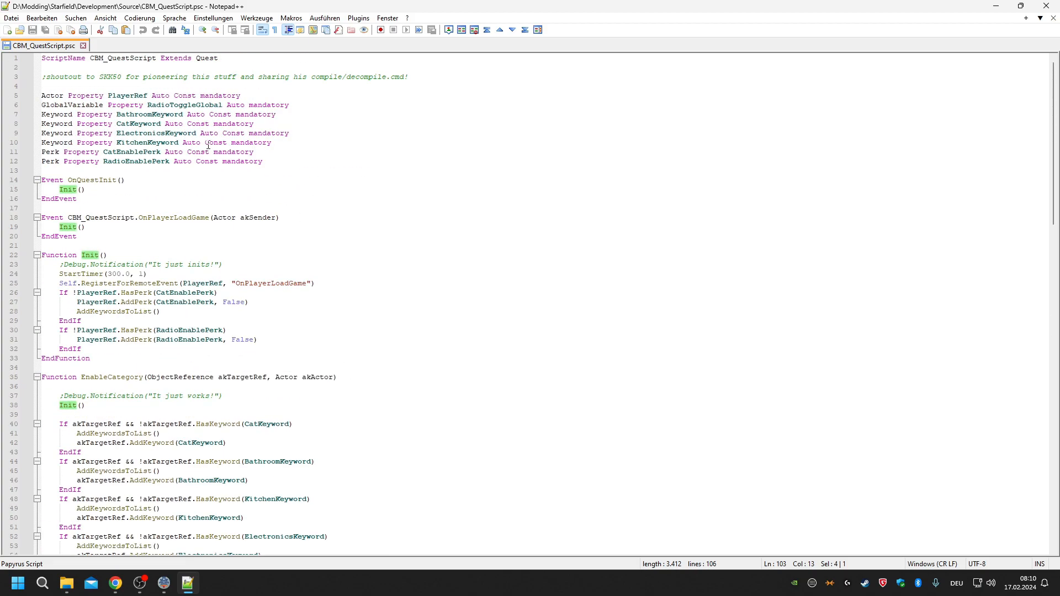
{"action": "double_click", "coordinate": [89, 254]}
{"action": "left_click_drag", "start_coordinate": [58, 274], "coordinate": [166, 277]}
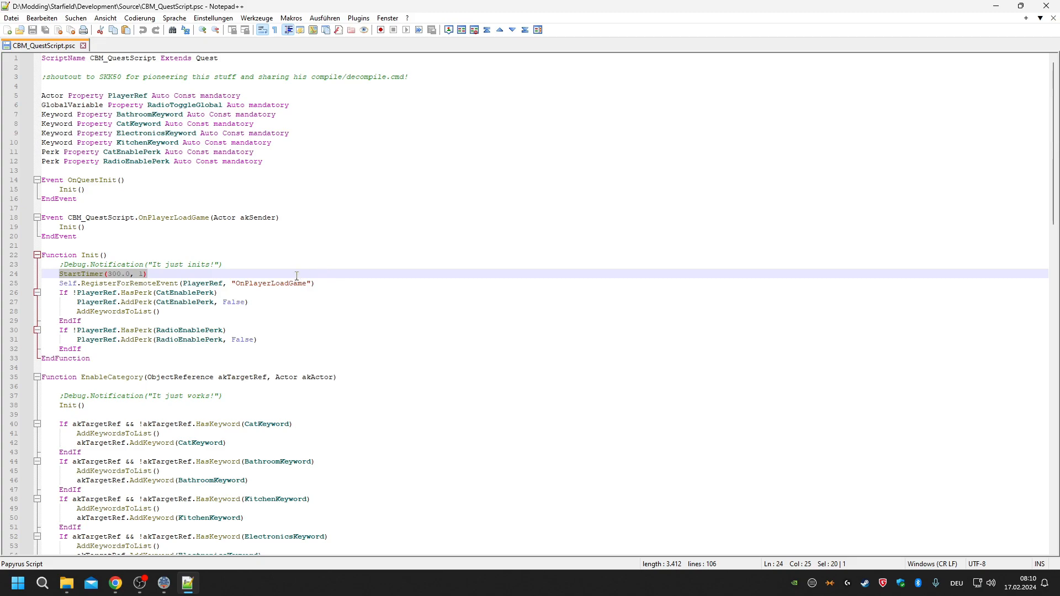
{"action": "double_click", "coordinate": [114, 275]}
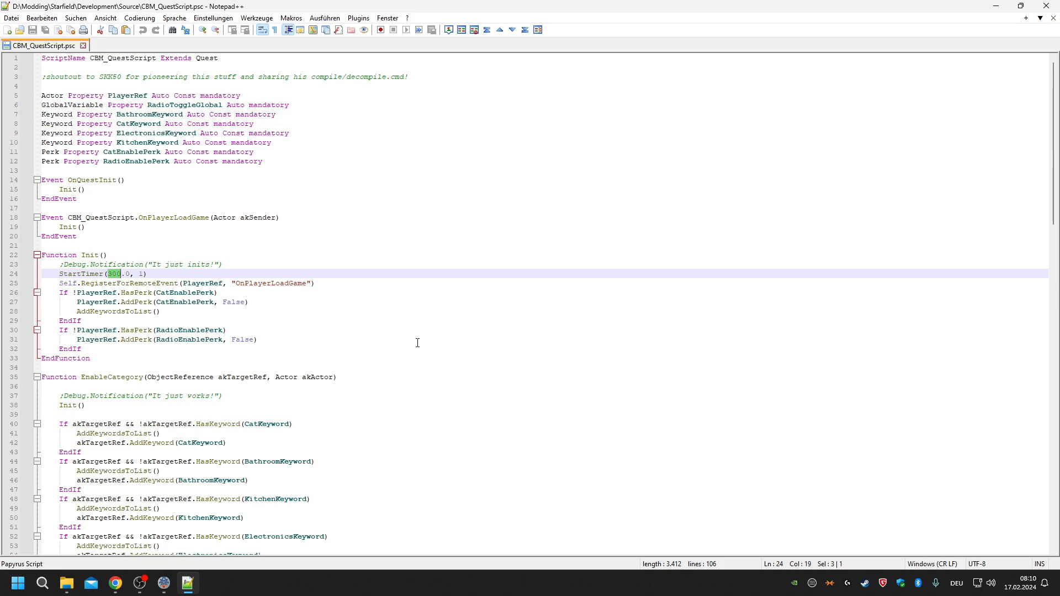
Highlight CatEnablePerk and RadioEnablePerk in Init's two HasPerk checks.
{"action": "scroll", "coordinate": [417, 342], "scroll_direction": "down", "scroll_amount": 4}
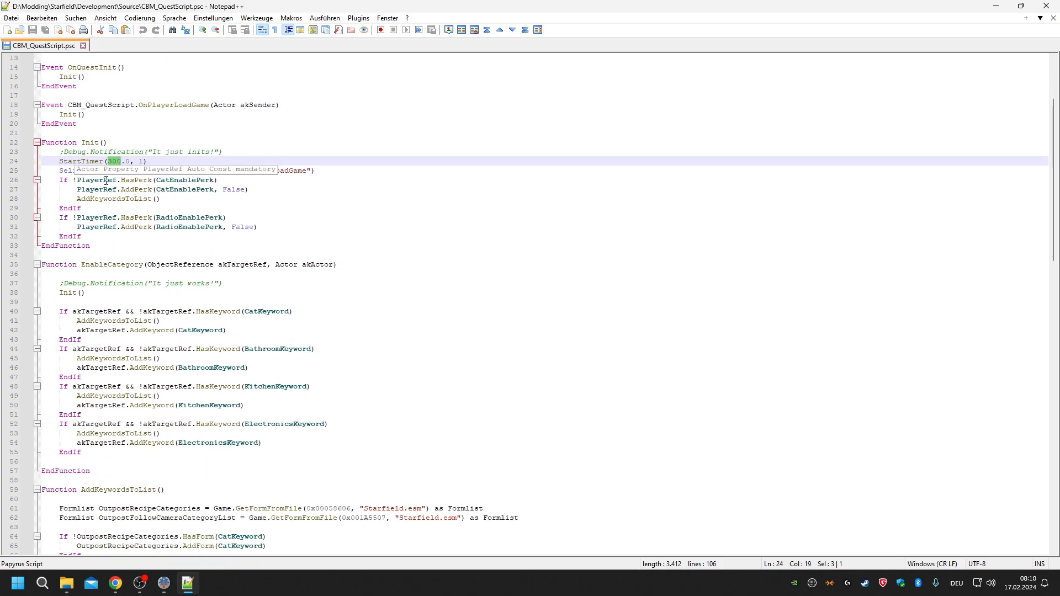
{"action": "double_click", "coordinate": [185, 180]}
{"action": "double_click", "coordinate": [187, 218]}
{"action": "scroll", "coordinate": [271, 212], "scroll_direction": "down", "scroll_amount": 16}
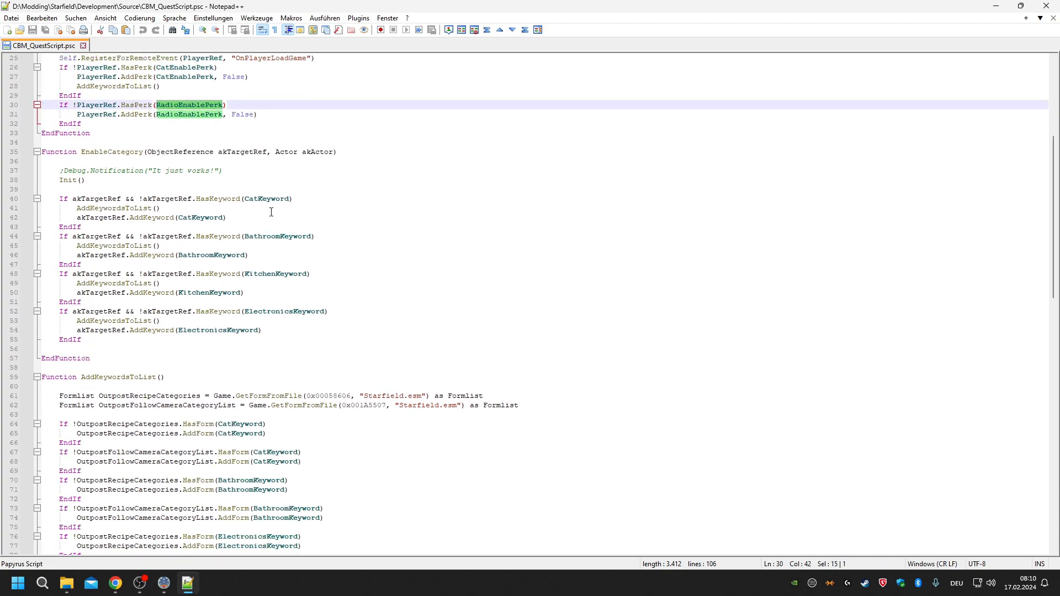
{"action": "scroll", "coordinate": [271, 213], "scroll_direction": "up", "scroll_amount": 16}
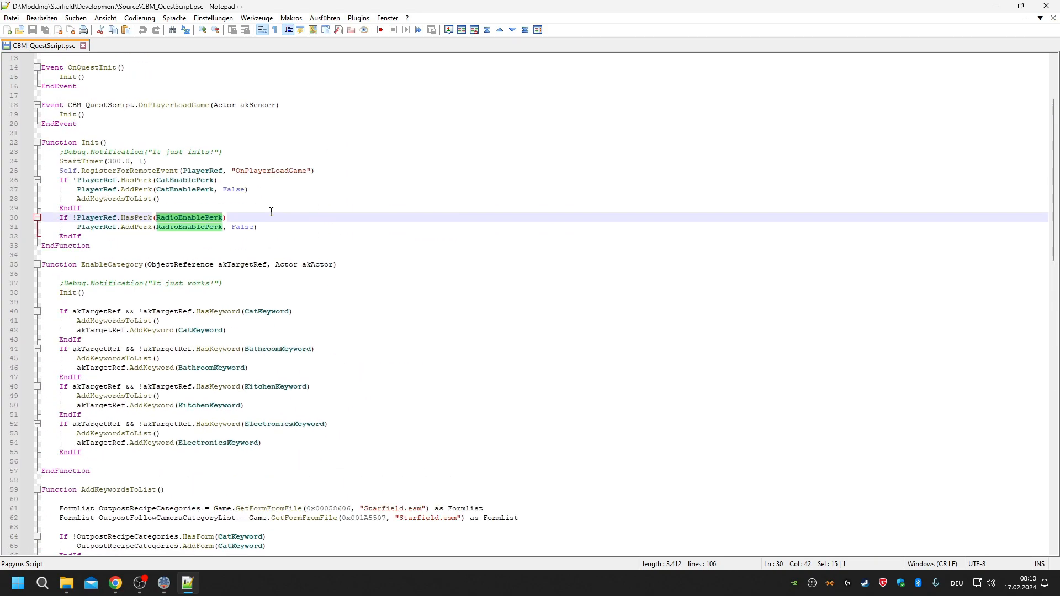
Highlight AddKeywordsToList in Init and review its calls in EnableCategory and its function definition.
{"action": "left_click", "coordinate": [192, 197]}
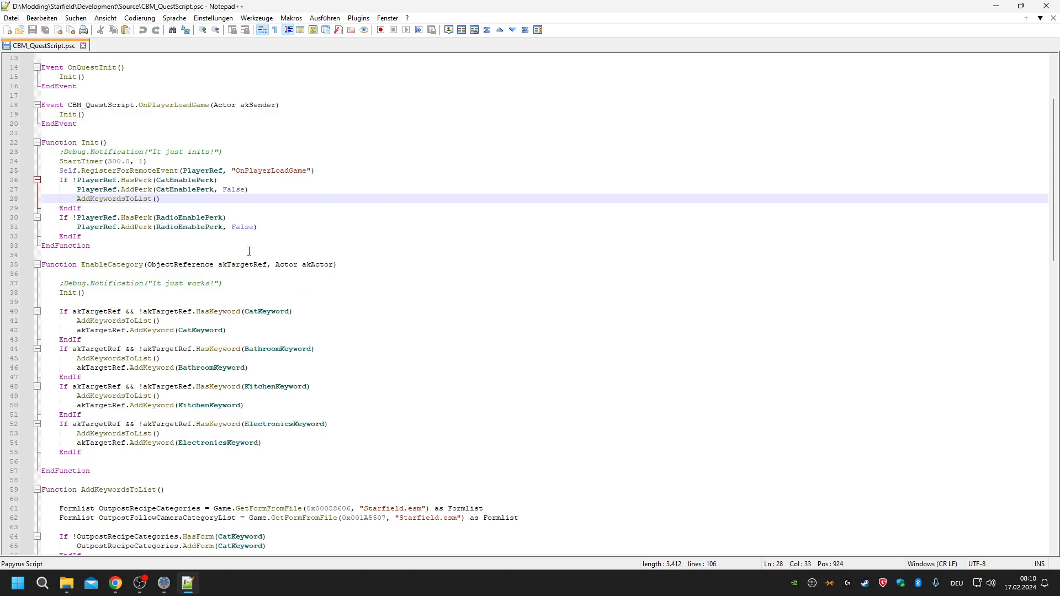
{"action": "double_click", "coordinate": [140, 200]}
{"action": "scroll", "coordinate": [167, 300], "scroll_direction": "down", "scroll_amount": 6}
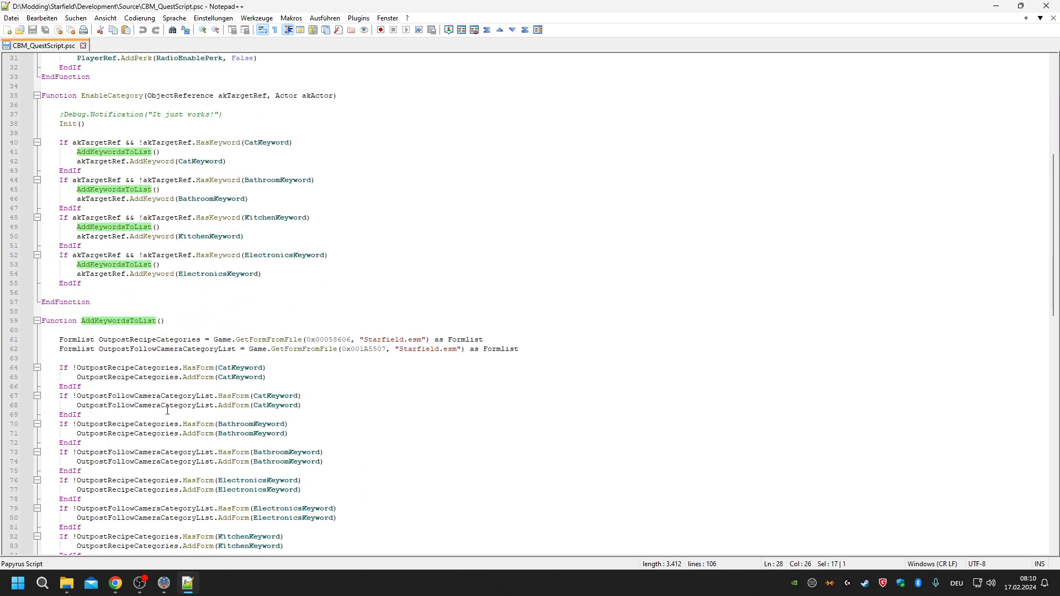
{"action": "scroll", "coordinate": [168, 410], "scroll_direction": "down", "scroll_amount": 2}
{"action": "scroll", "coordinate": [169, 367], "scroll_direction": "up", "scroll_amount": 4}
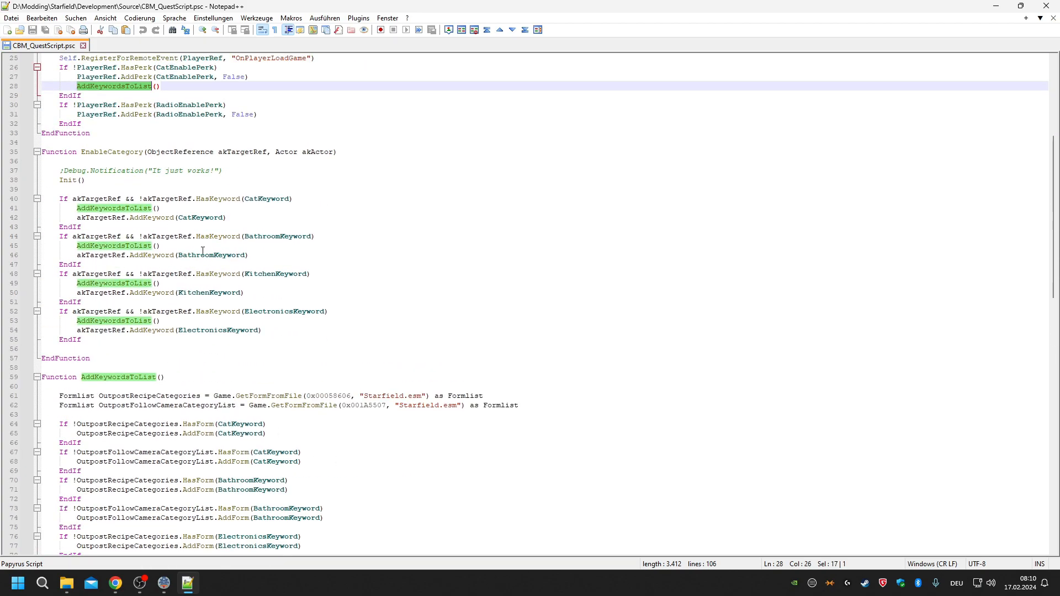
{"action": "scroll", "coordinate": [202, 251], "scroll_direction": "up", "scroll_amount": 7}
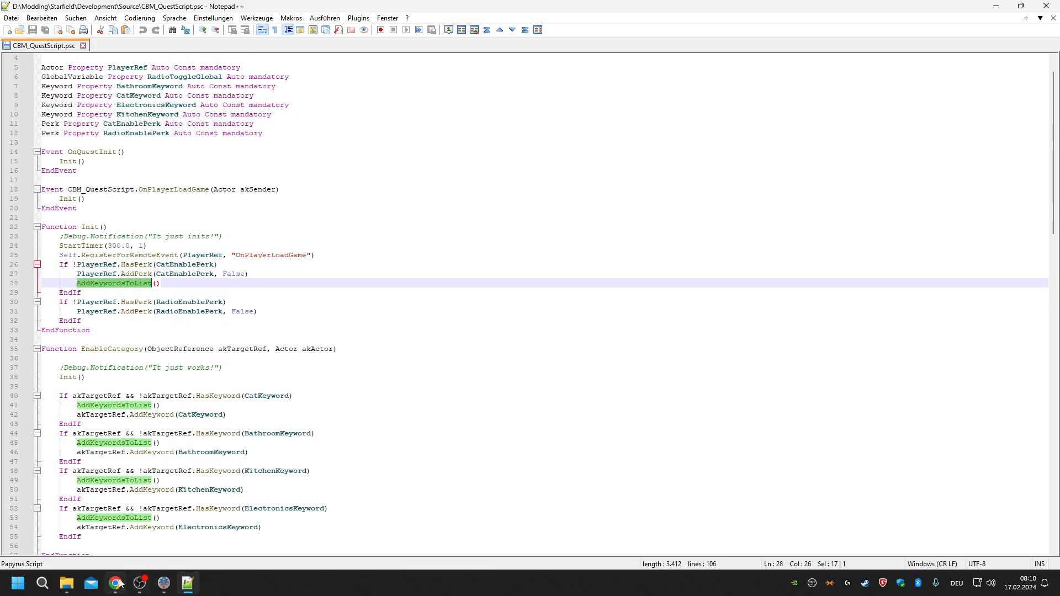
Switch to Chrome, open the bookmarked Starfield Nexus site in a new tab and accept its privacy notice.
{"action": "left_click", "coordinate": [116, 582]}
{"action": "left_click", "coordinate": [161, 11]}
{"action": "left_click", "coordinate": [83, 55]}
{"action": "mouse_move", "coordinate": [110, 81]}
{"action": "left_click", "coordinate": [278, 90]}
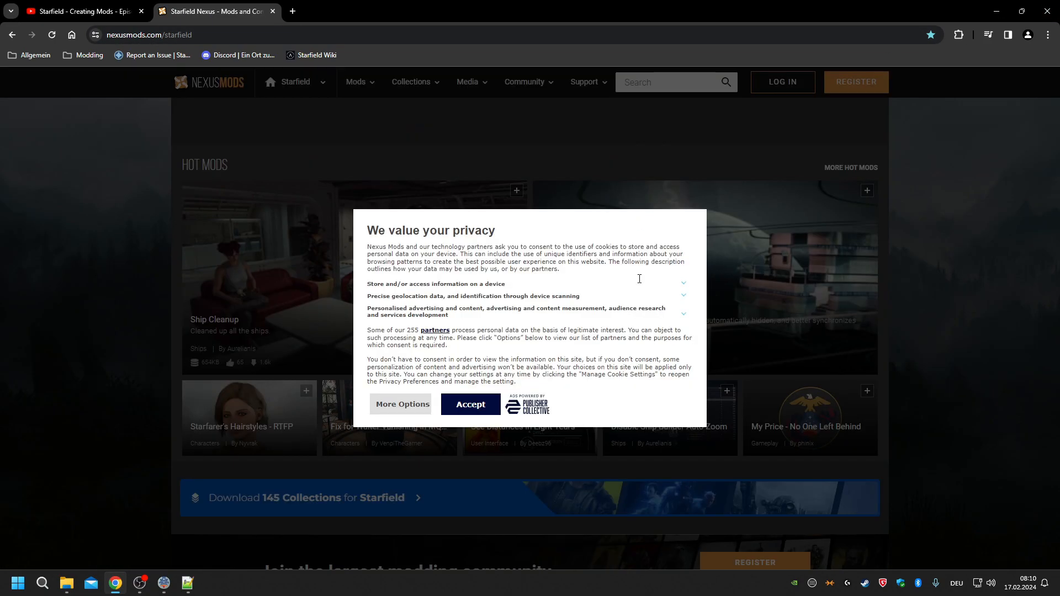
{"action": "left_click", "coordinate": [471, 404]}
Open the Outpost Overhaul mod page from today's new mods and view its description section.
{"action": "scroll", "coordinate": [869, 270], "scroll_direction": "down", "scroll_amount": 8}
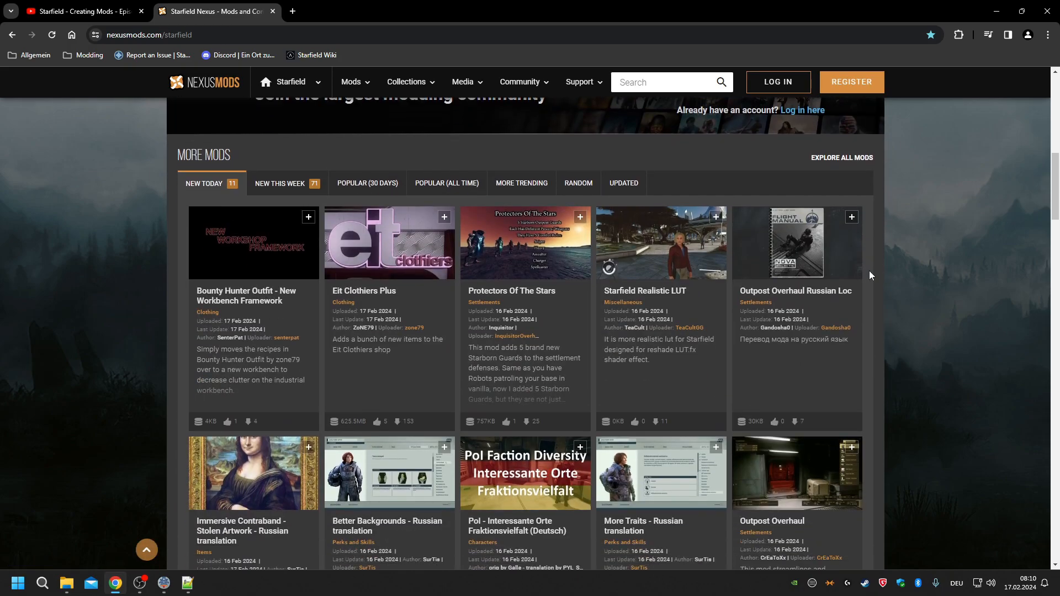
{"action": "scroll", "coordinate": [869, 270], "scroll_direction": "down", "scroll_amount": 4}
{"action": "left_click", "coordinate": [807, 282]}
{"action": "scroll", "coordinate": [942, 272], "scroll_direction": "down", "scroll_amount": 6}
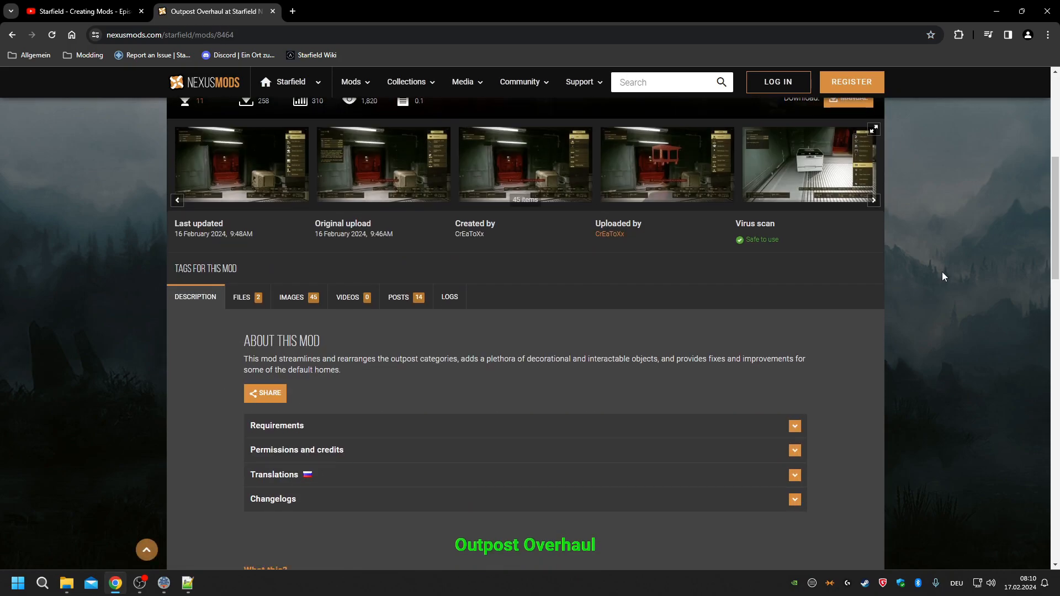
Leave the browser for CBM_QuestScript.psc and highlight StartTimer and OnPlayerLoadGame in the Init function.
{"action": "scroll", "coordinate": [717, 221], "scroll_direction": "up", "scroll_amount": 1}
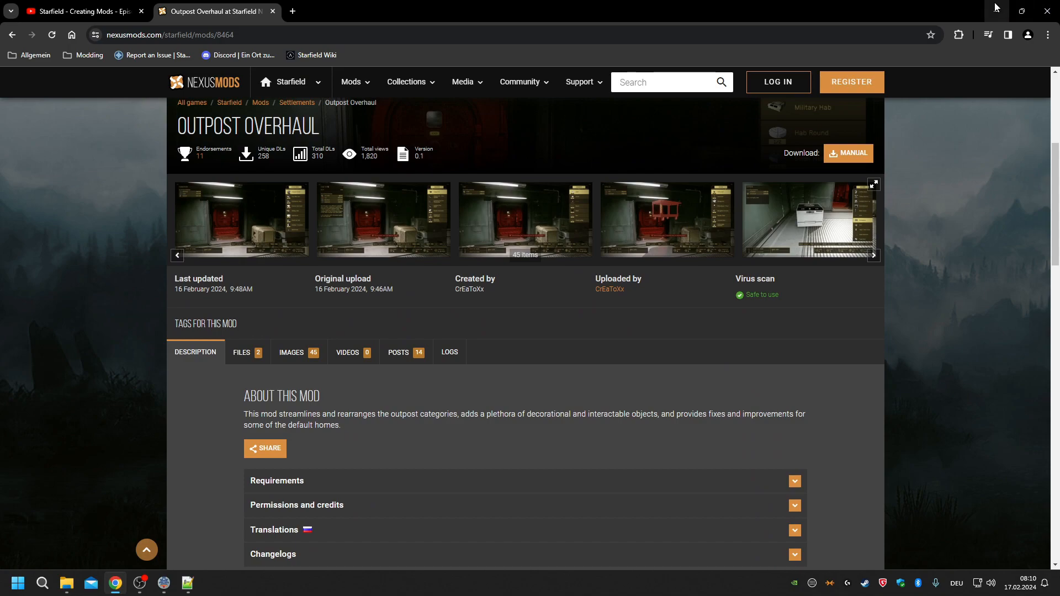
{"action": "left_click", "coordinate": [996, 7]}
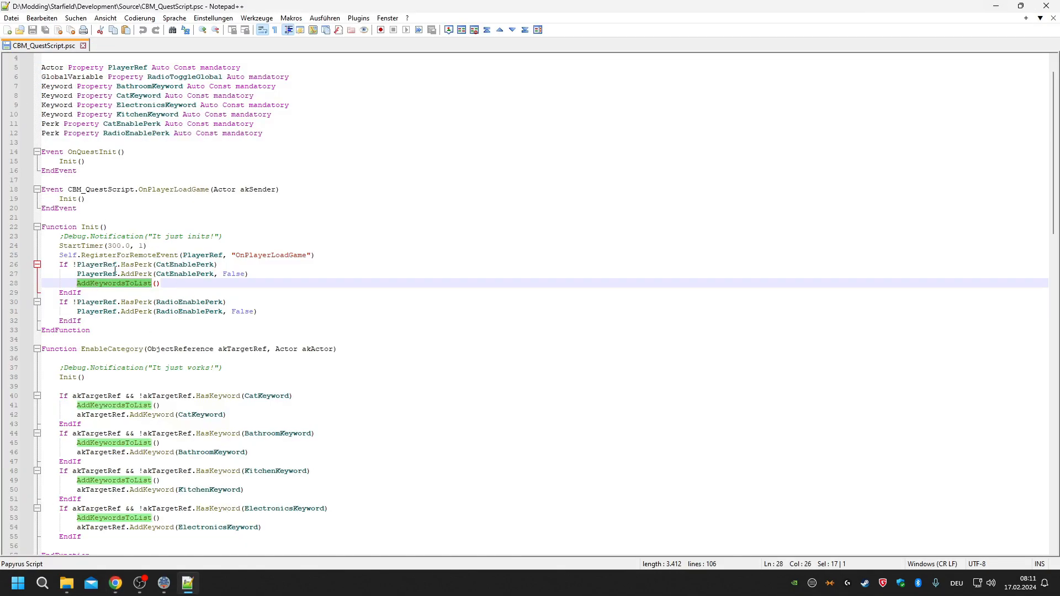
{"action": "double_click", "coordinate": [100, 247]}
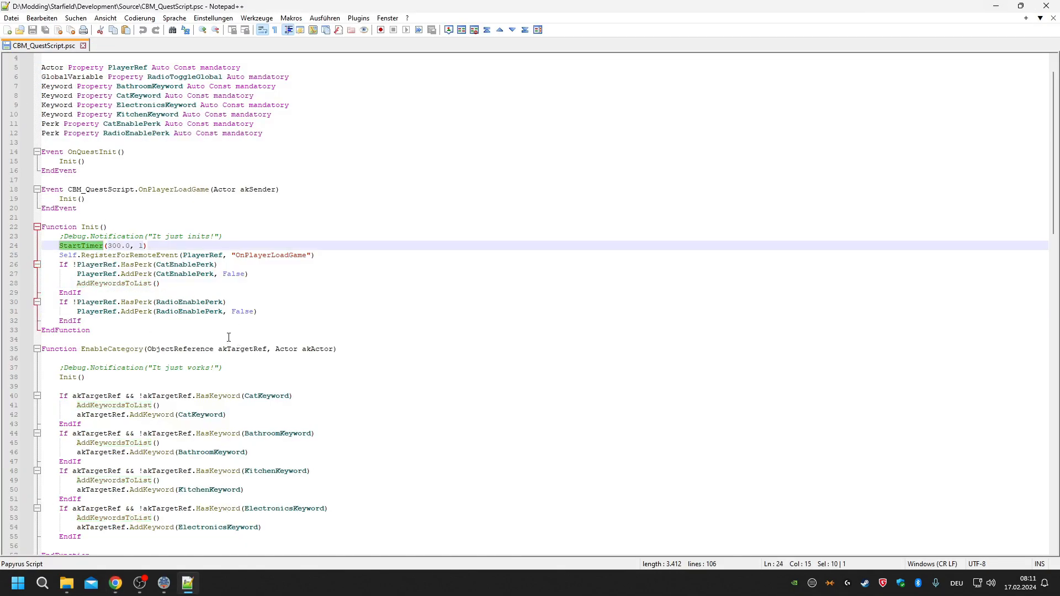
{"action": "double_click", "coordinate": [284, 252]}
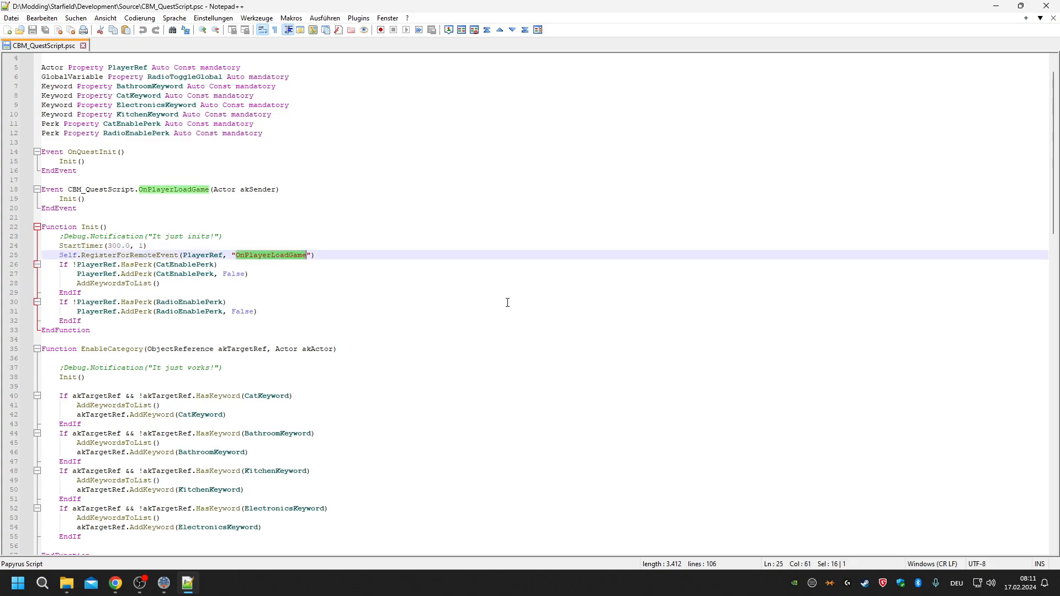
Highlight the 300 duration in Init's StartTimer call and skim the rest of the script.
{"action": "double_click", "coordinate": [125, 245]}
{"action": "double_click", "coordinate": [114, 245]}
{"action": "scroll", "coordinate": [212, 271], "scroll_direction": "down", "scroll_amount": 17}
{"action": "scroll", "coordinate": [212, 270], "scroll_direction": "down", "scroll_amount": 5}
{"action": "scroll", "coordinate": [212, 270], "scroll_direction": "up", "scroll_amount": 20}
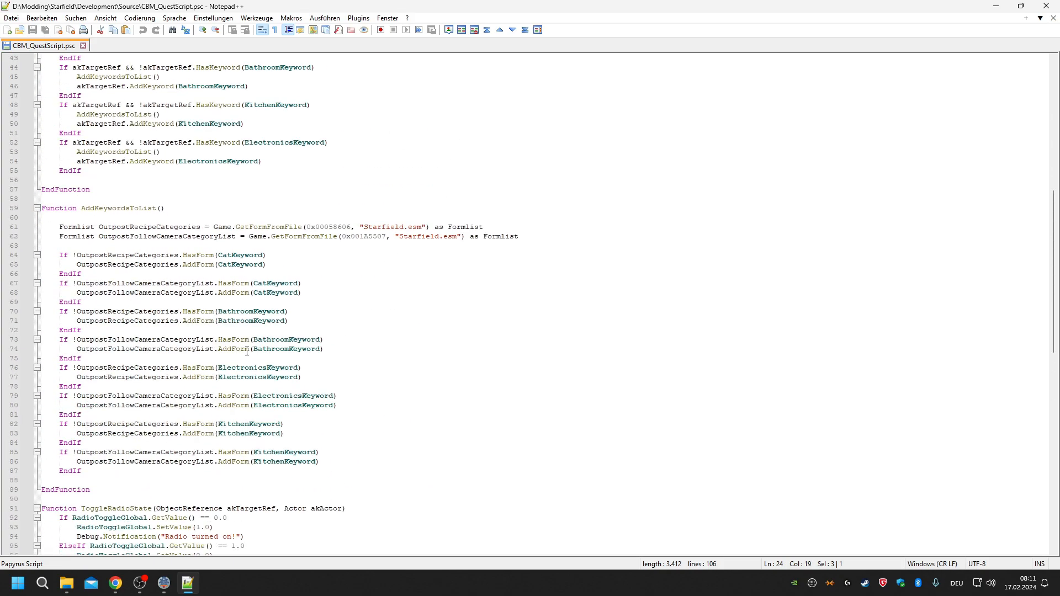
{"action": "left_click", "coordinate": [180, 192]}
{"action": "double_click", "coordinate": [114, 217]}
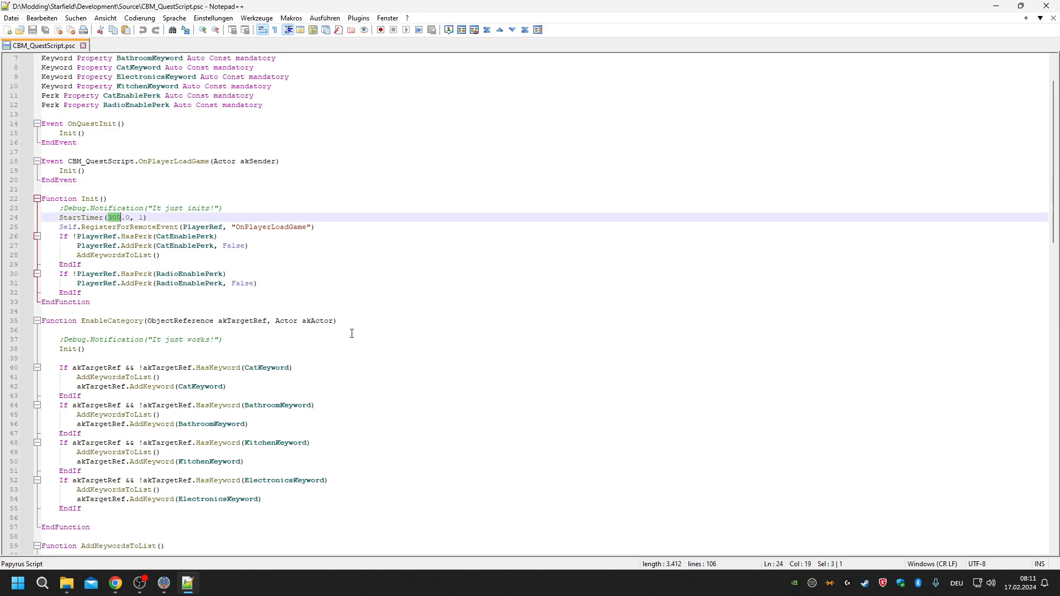
Highlight the StartTimer duration again and review Init's perk checks and the EnableCategory function.
{"action": "scroll", "coordinate": [355, 331], "scroll_direction": "down", "scroll_amount": 2}
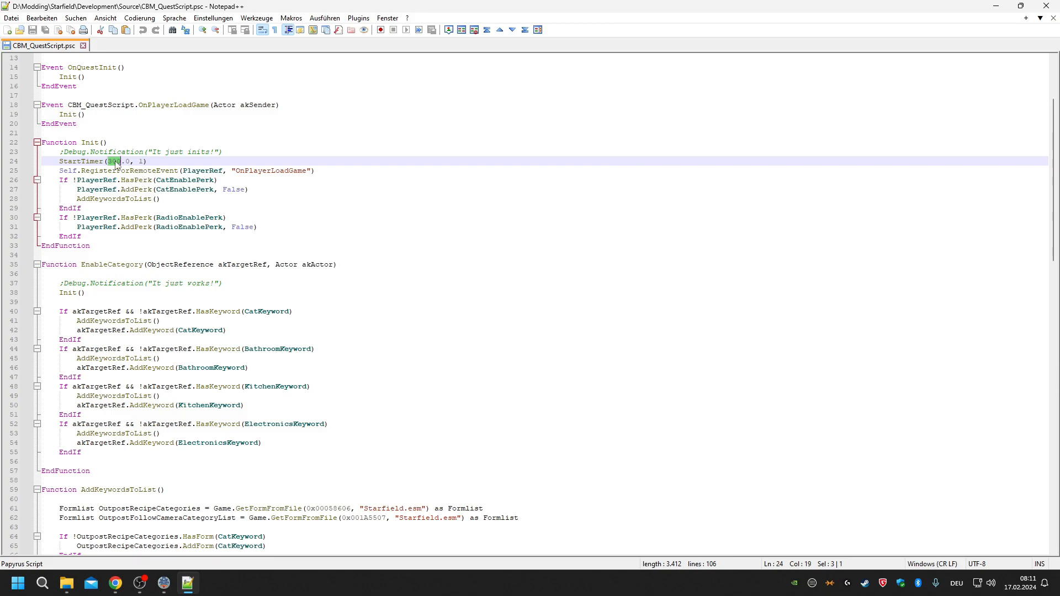
{"action": "scroll", "coordinate": [328, 213], "scroll_direction": "up", "scroll_amount": 4}
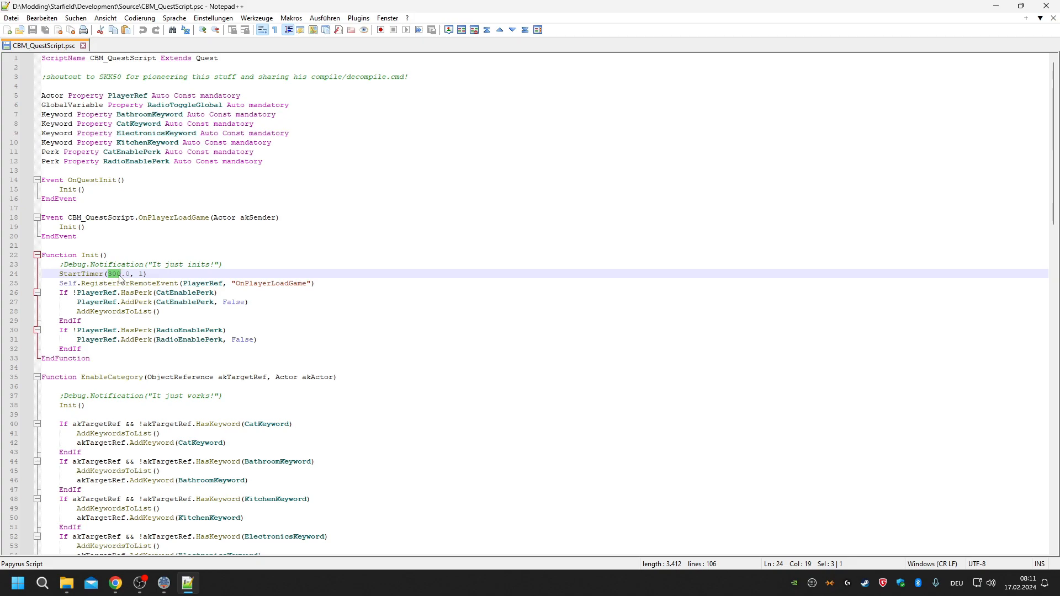
{"action": "left_click", "coordinate": [122, 274]}
{"action": "double_click", "coordinate": [122, 273]}
{"action": "scroll", "coordinate": [252, 336], "scroll_direction": "down", "scroll_amount": 4}
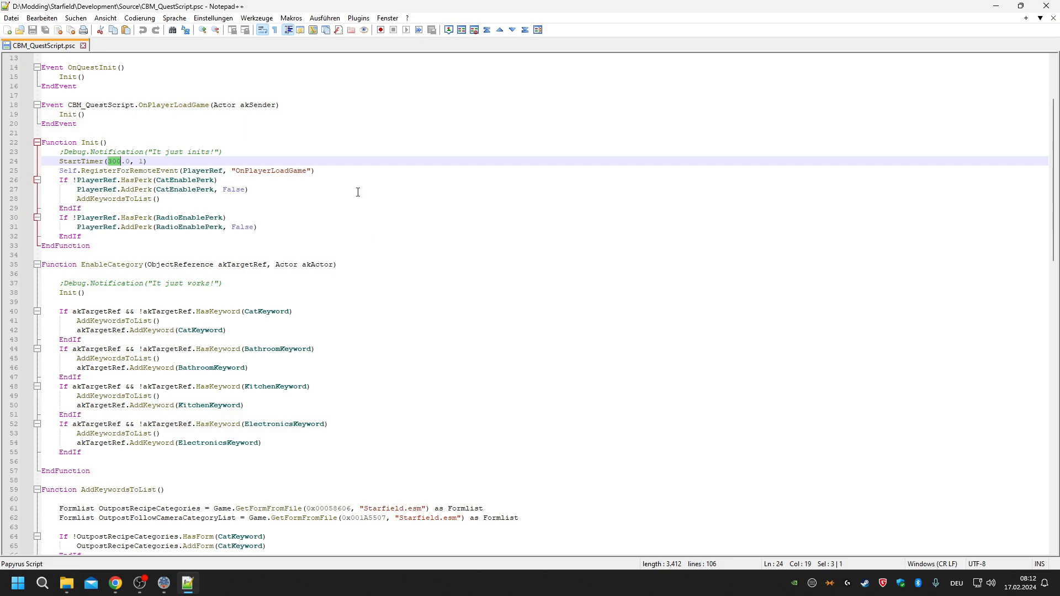
{"action": "scroll", "coordinate": [321, 246], "scroll_direction": "up", "scroll_amount": 1}
{"action": "scroll", "coordinate": [321, 246], "scroll_direction": "up", "scroll_amount": 2}
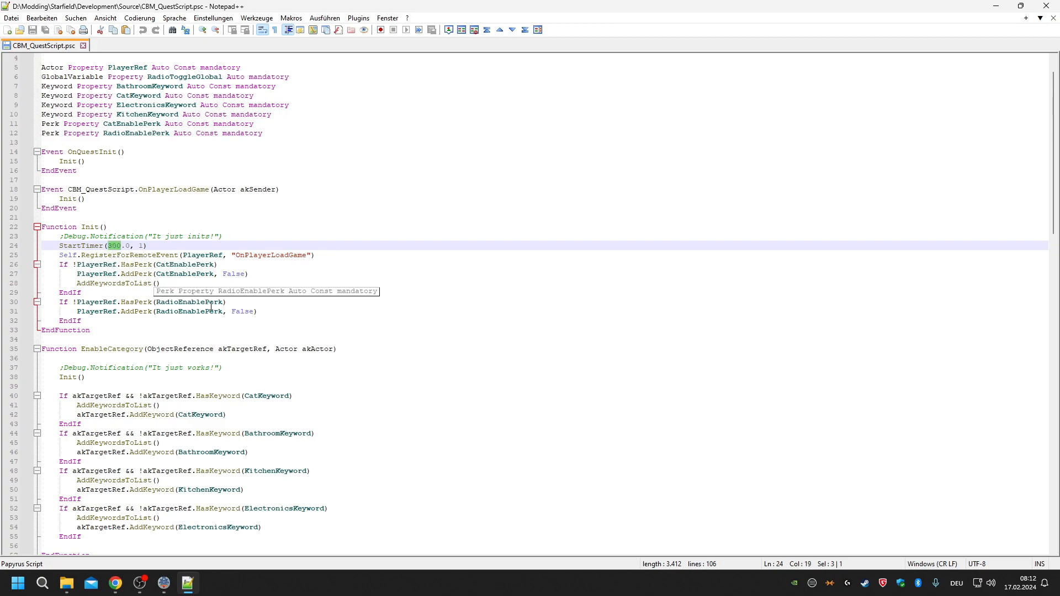
{"action": "scroll", "coordinate": [104, 258], "scroll_direction": "down", "scroll_amount": 1}
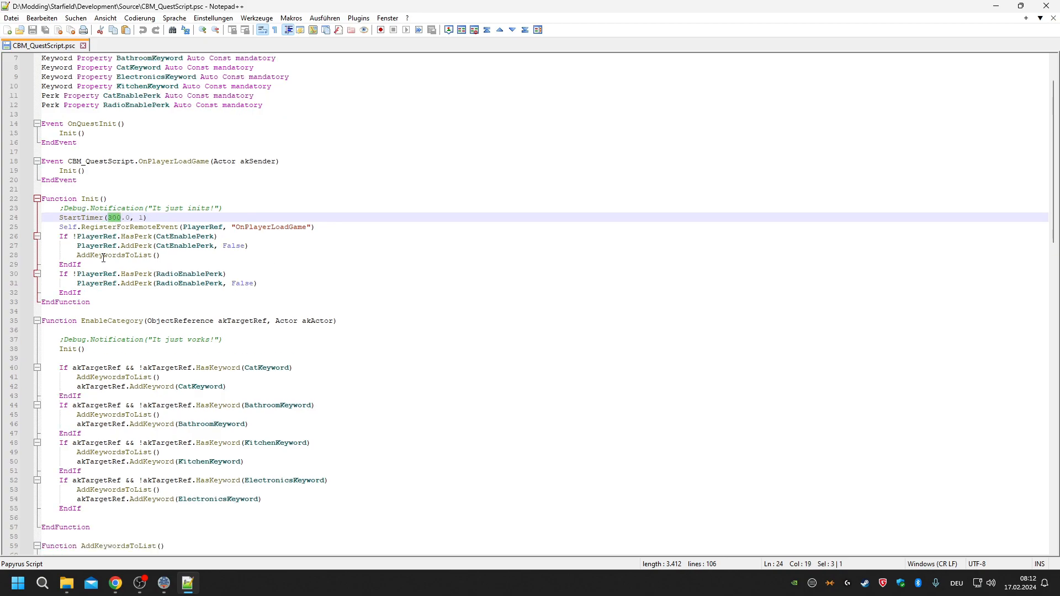
Highlight the OnTimer event name and the Init call inside it.
{"action": "scroll", "coordinate": [173, 268], "scroll_direction": "down", "scroll_amount": 18}
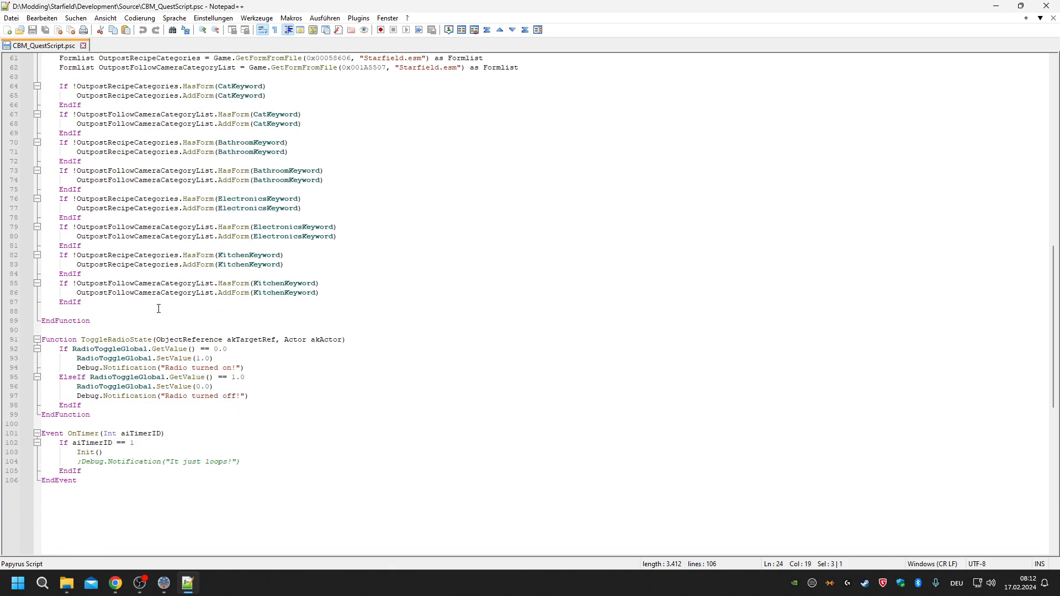
{"action": "double_click", "coordinate": [83, 433]}
{"action": "scroll", "coordinate": [91, 458], "scroll_direction": "up", "scroll_amount": 7}
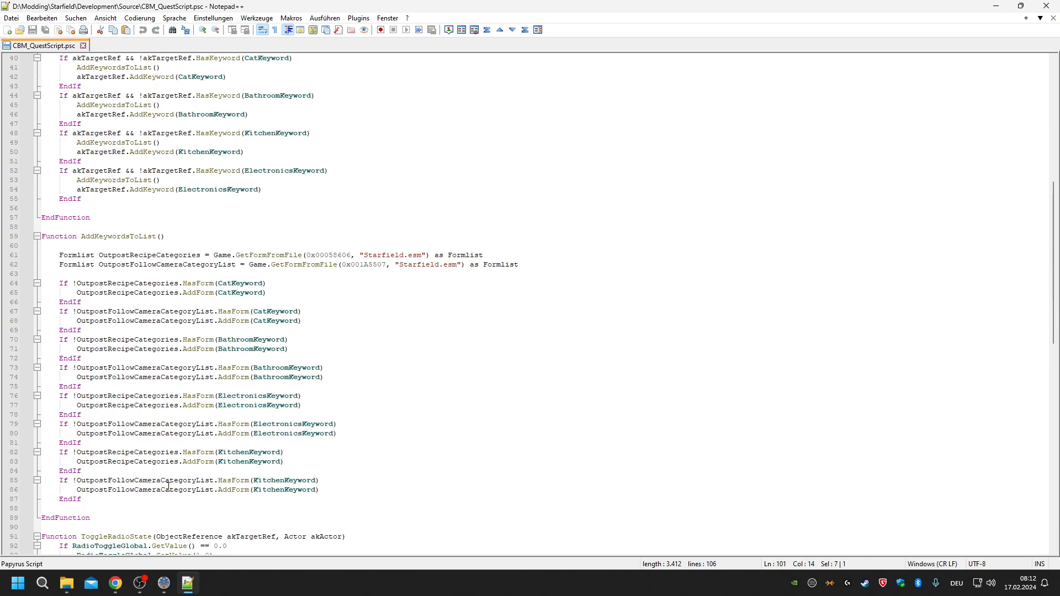
{"action": "scroll", "coordinate": [98, 483], "scroll_direction": "down", "scroll_amount": 6}
{"action": "double_click", "coordinate": [91, 480]}
Select the whole RegisterForRemoteEvent line in the Init function to point it out.
{"action": "scroll", "coordinate": [99, 482], "scroll_direction": "up", "scroll_amount": 16}
{"action": "left_click", "coordinate": [261, 198]}
{"action": "double_click", "coordinate": [261, 198]}
{"action": "left_click_drag", "start_coordinate": [315, 198], "coordinate": [60, 201]}
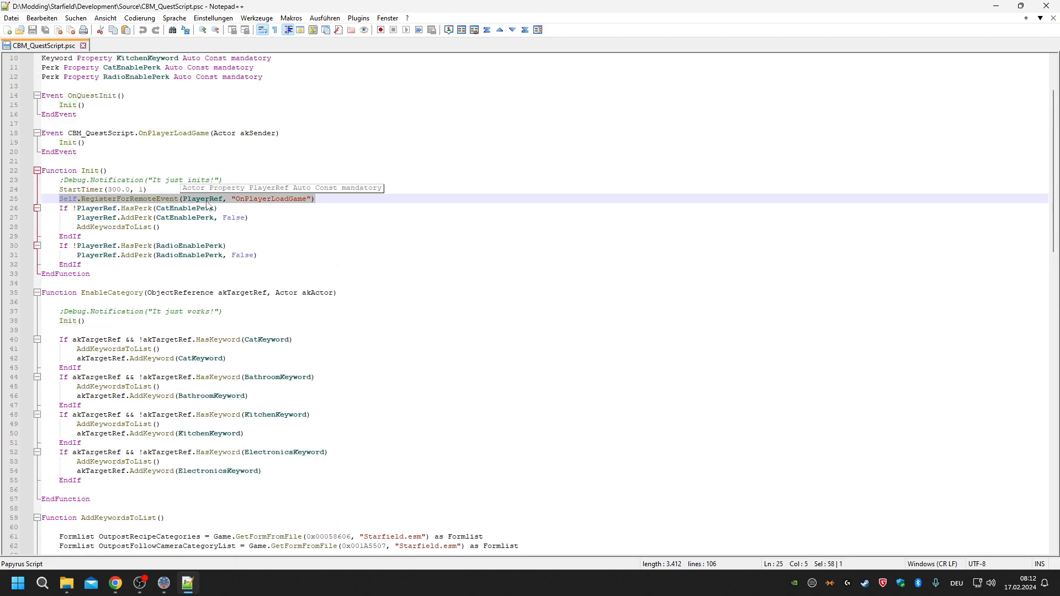
{"action": "scroll", "coordinate": [270, 241], "scroll_direction": "up", "scroll_amount": 2}
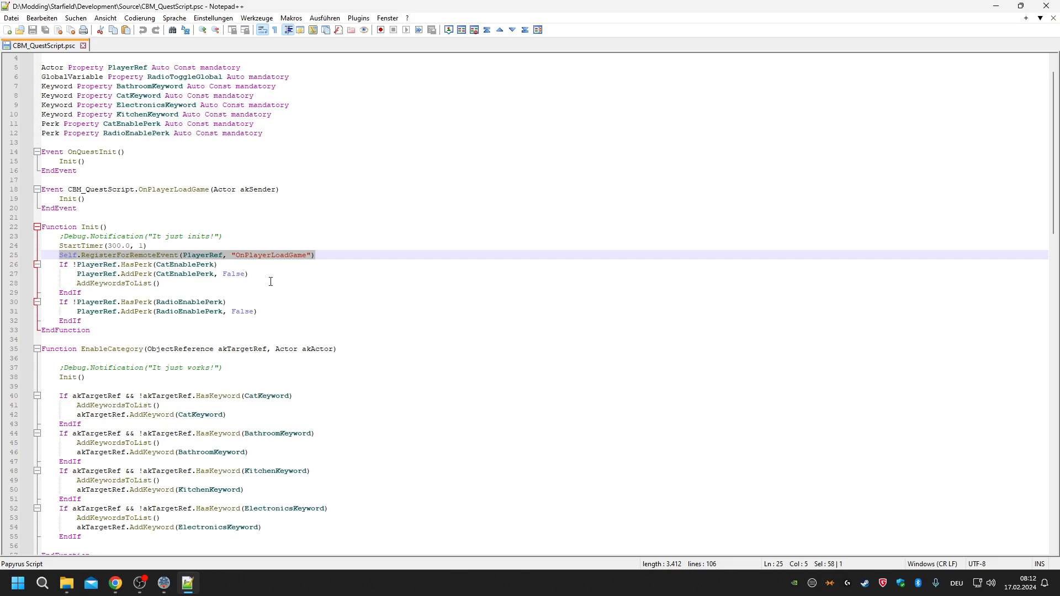
{"action": "key", "text": "End"}
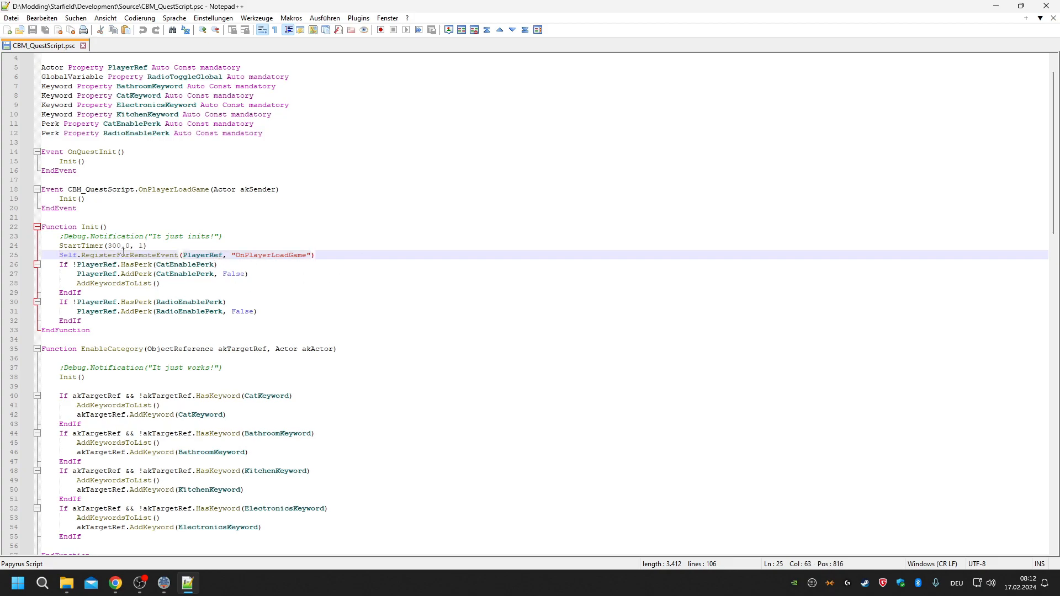
Highlight RegisterForRemoteEvent, PlayerRef and OnPlayerLoadGame individually, and reselect the full registration line.
{"action": "double_click", "coordinate": [116, 255]}
{"action": "double_click", "coordinate": [202, 255]}
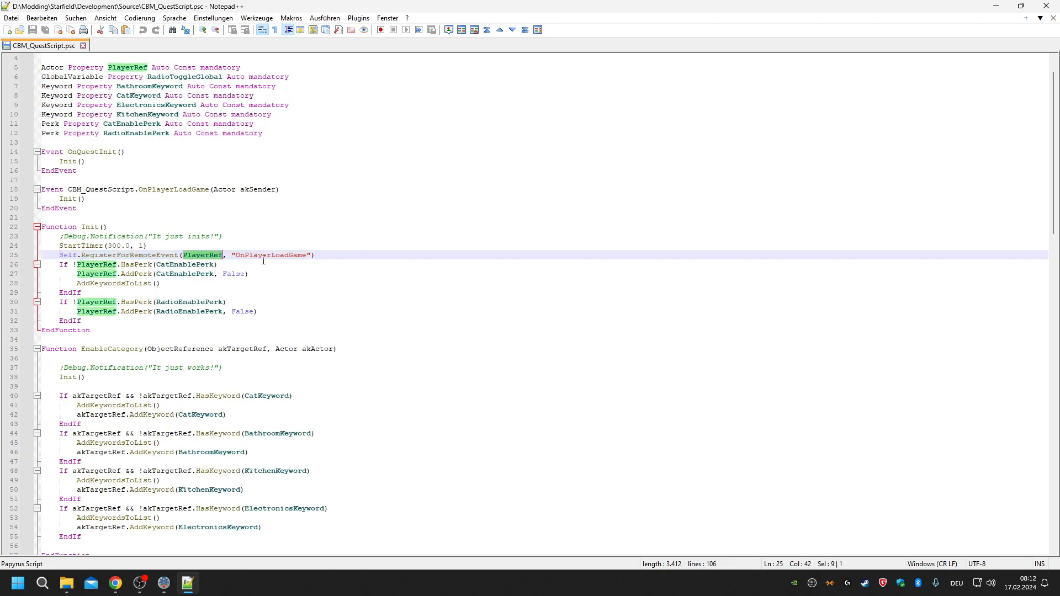
{"action": "double_click", "coordinate": [271, 255]}
{"action": "left_click_drag", "start_coordinate": [338, 256], "coordinate": [64, 257]}
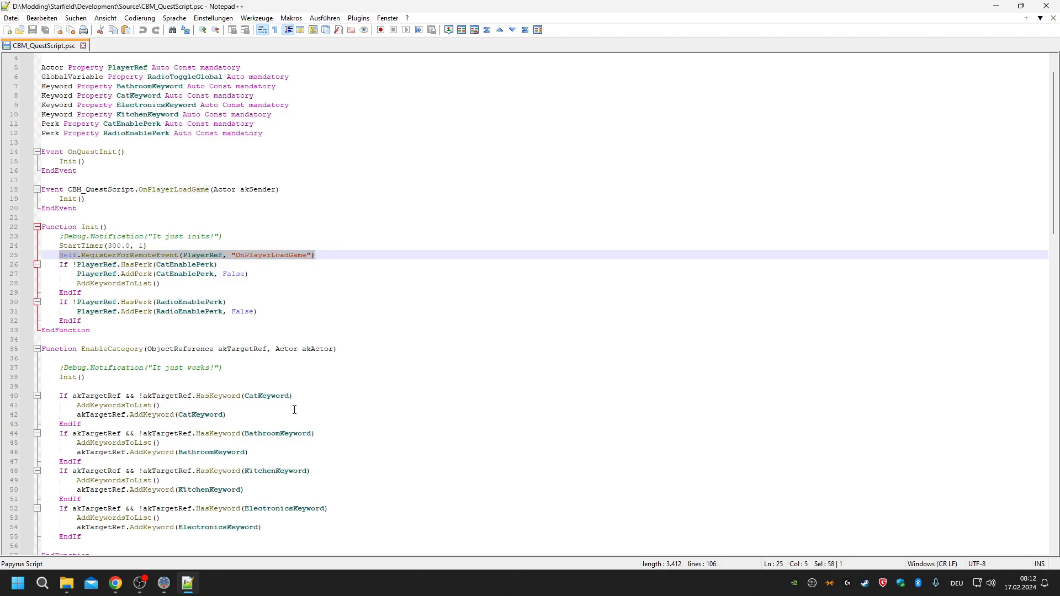
Highlight OnPlayerLoadGame and the CBM_QuestScript prefix in the event header above Init.
{"action": "double_click", "coordinate": [111, 189]}
{"action": "double_click", "coordinate": [173, 190]}
{"action": "double_click", "coordinate": [101, 189]}
{"action": "scroll", "coordinate": [205, 87], "scroll_direction": "up", "scroll_amount": 1}
{"action": "left_click", "coordinate": [115, 219]}
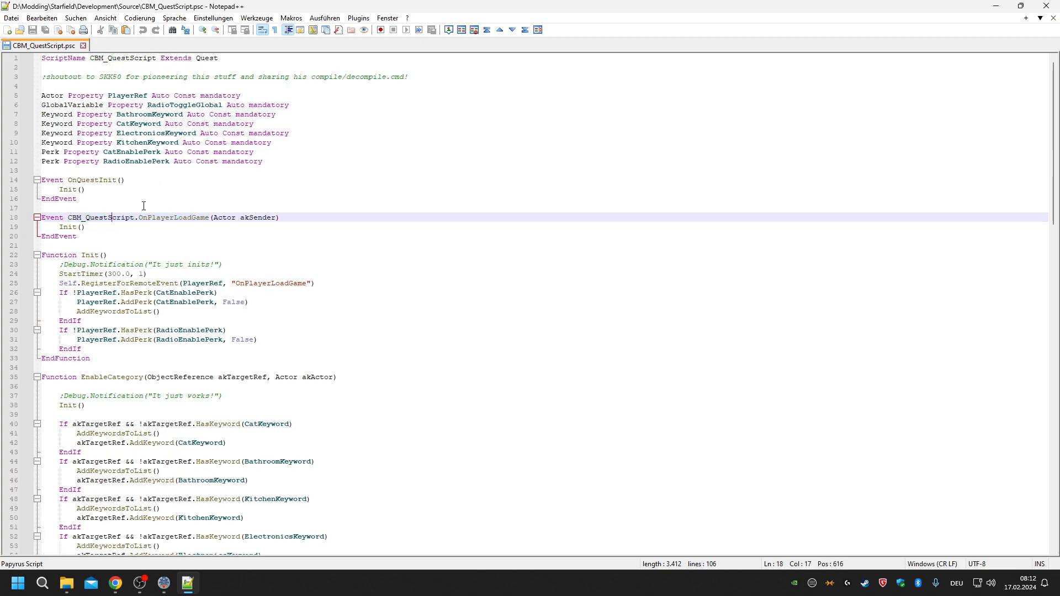
{"action": "double_click", "coordinate": [123, 218]}
{"action": "scroll", "coordinate": [160, 243], "scroll_direction": "down", "scroll_amount": 1}
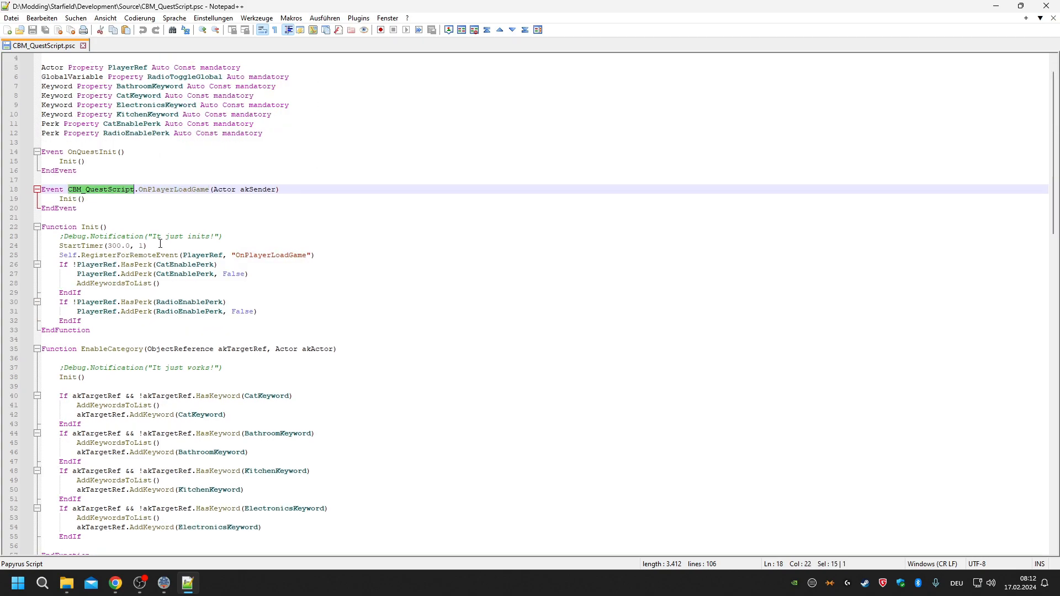
Point out the commented Debug.Notification line in Init and look over the StartTimer call and surrounding functions.
{"action": "left_click", "coordinate": [62, 238]}
{"action": "left_click", "coordinate": [256, 236]}
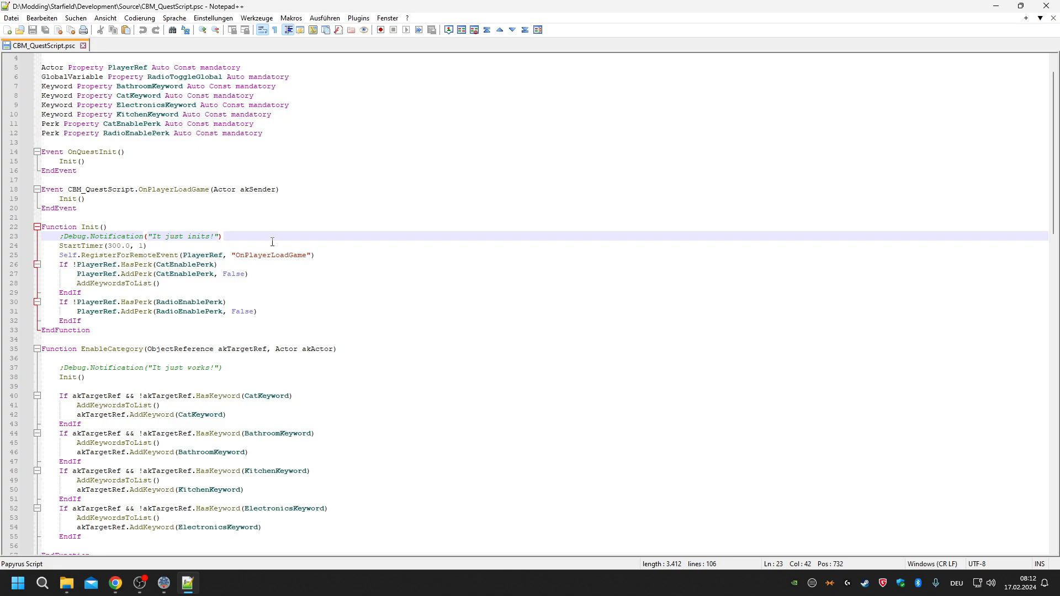
{"action": "scroll", "coordinate": [267, 243], "scroll_direction": "down", "scroll_amount": 2}
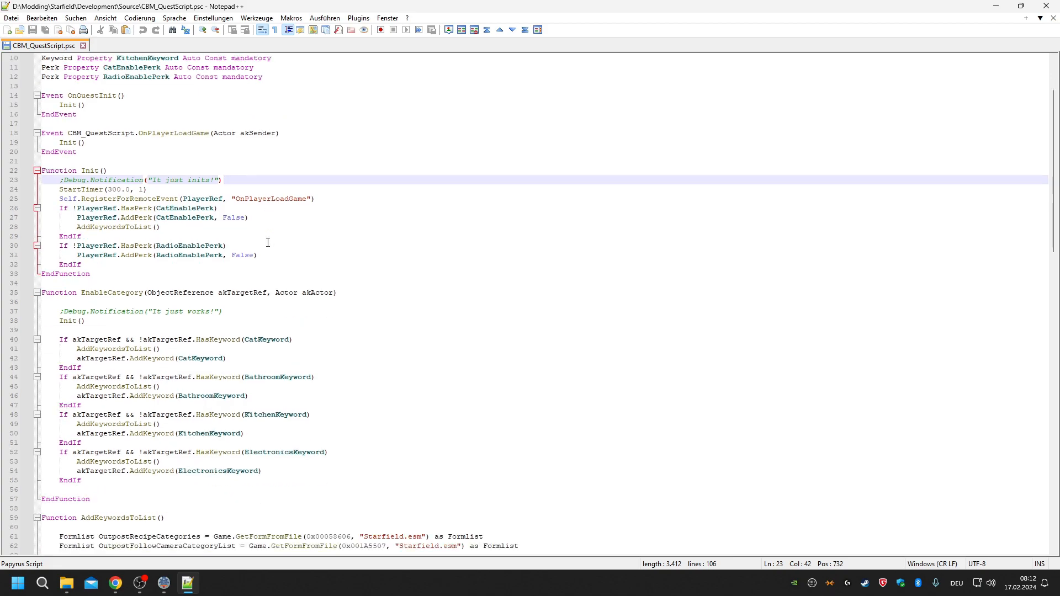
{"action": "scroll", "coordinate": [270, 256], "scroll_direction": "up", "scroll_amount": 1}
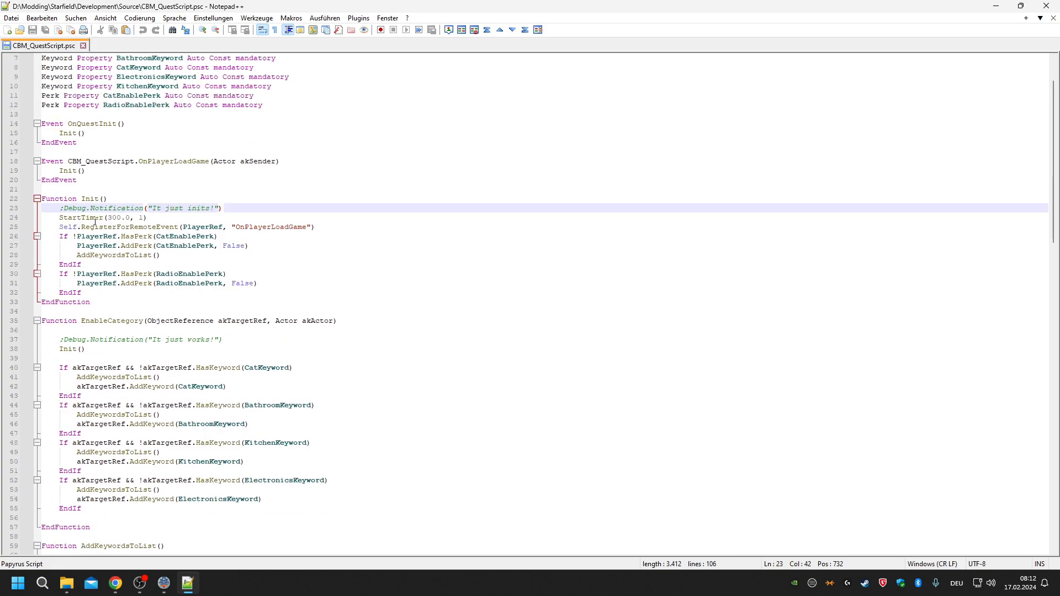
{"action": "mouse_move", "coordinate": [77, 217]}
{"action": "left_mouse_down"}
{"action": "mouse_move", "coordinate": [143, 227]}
{"action": "mouse_move", "coordinate": [72, 218]}
{"action": "left_mouse_up"}
{"action": "left_click", "coordinate": [272, 244]}
{"action": "scroll", "coordinate": [176, 267], "scroll_direction": "down", "scroll_amount": 6}
{"action": "scroll", "coordinate": [176, 267], "scroll_direction": "up", "scroll_amount": 4}
{"action": "scroll", "coordinate": [176, 268], "scroll_direction": "up", "scroll_amount": 2}
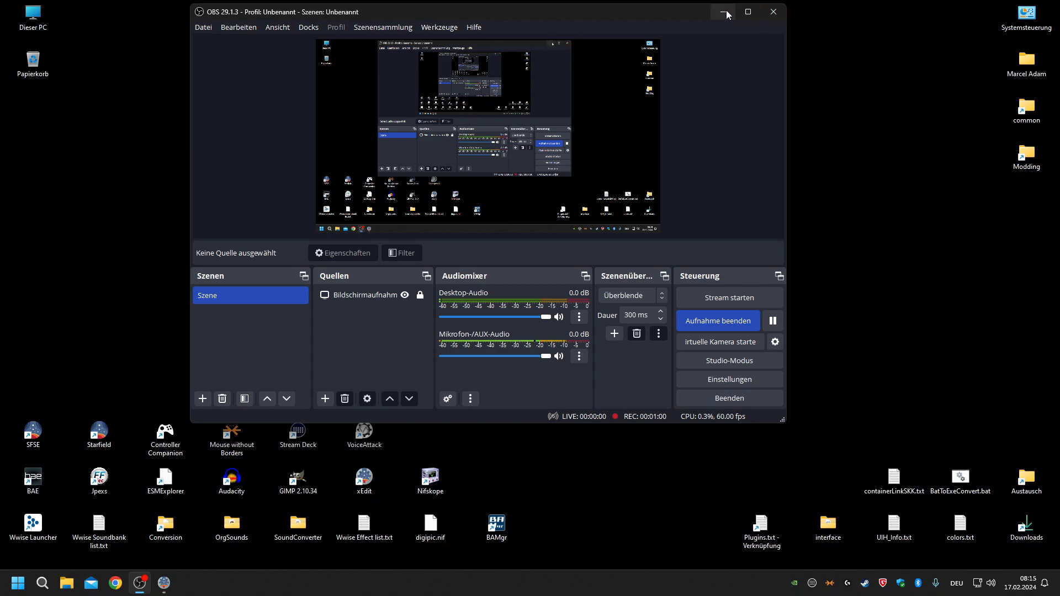
Minimize OBS, open ST_QuestScript.psc from the desktop in Notepad++ and look through its events and functions.
{"action": "left_click", "coordinate": [727, 11]}
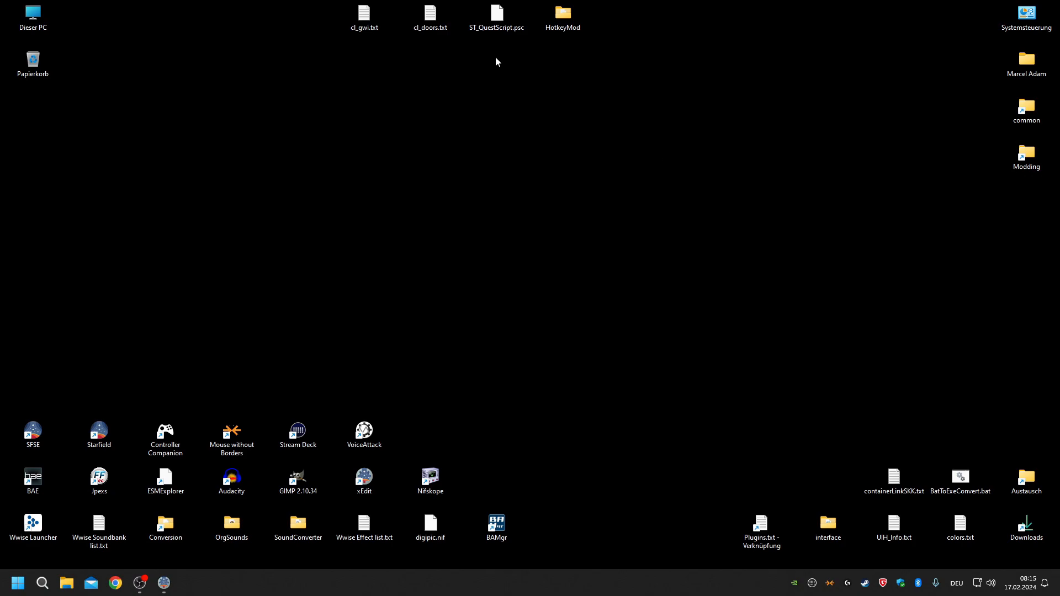
{"action": "right_click", "coordinate": [498, 19]}
{"action": "left_click", "coordinate": [546, 40]}
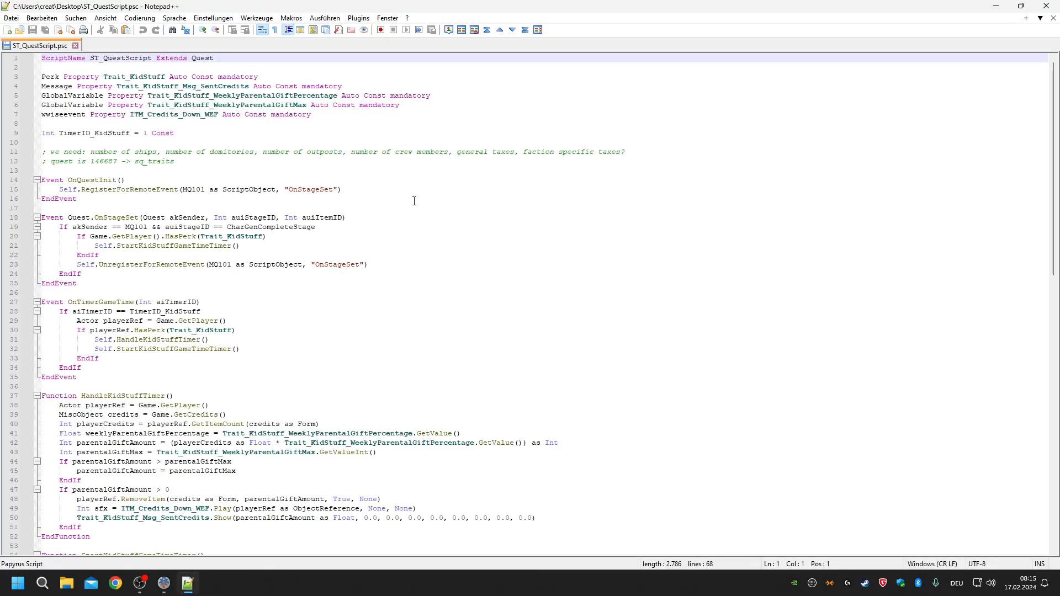
{"action": "left_click", "coordinate": [414, 201]}
{"action": "scroll", "coordinate": [606, 353], "scroll_direction": "down", "scroll_amount": 5}
{"action": "scroll", "coordinate": [409, 392], "scroll_direction": "up", "scroll_amount": 4}
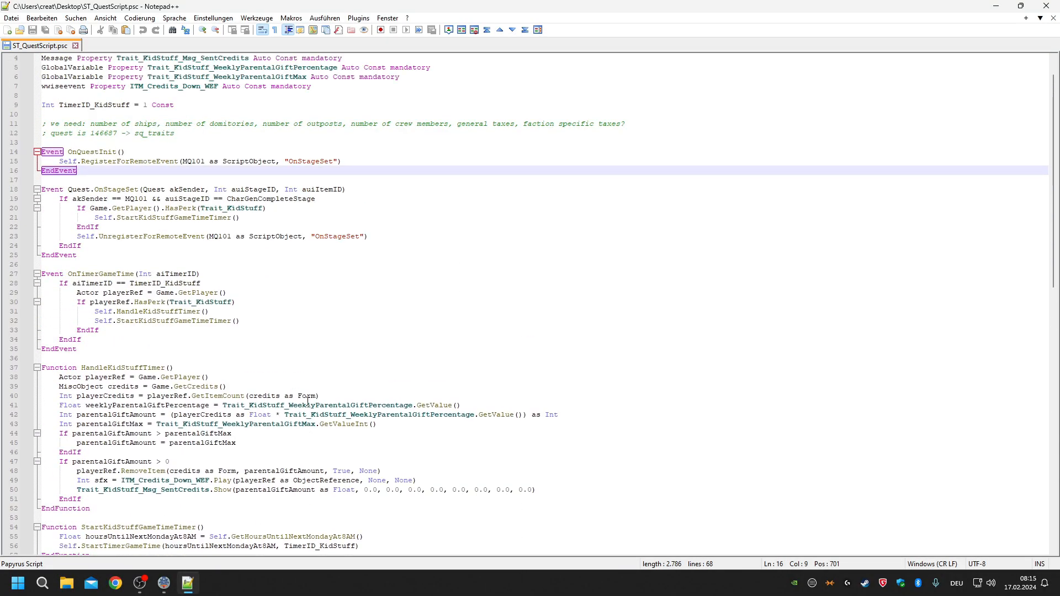
{"action": "scroll", "coordinate": [309, 408], "scroll_direction": "up", "scroll_amount": 1}
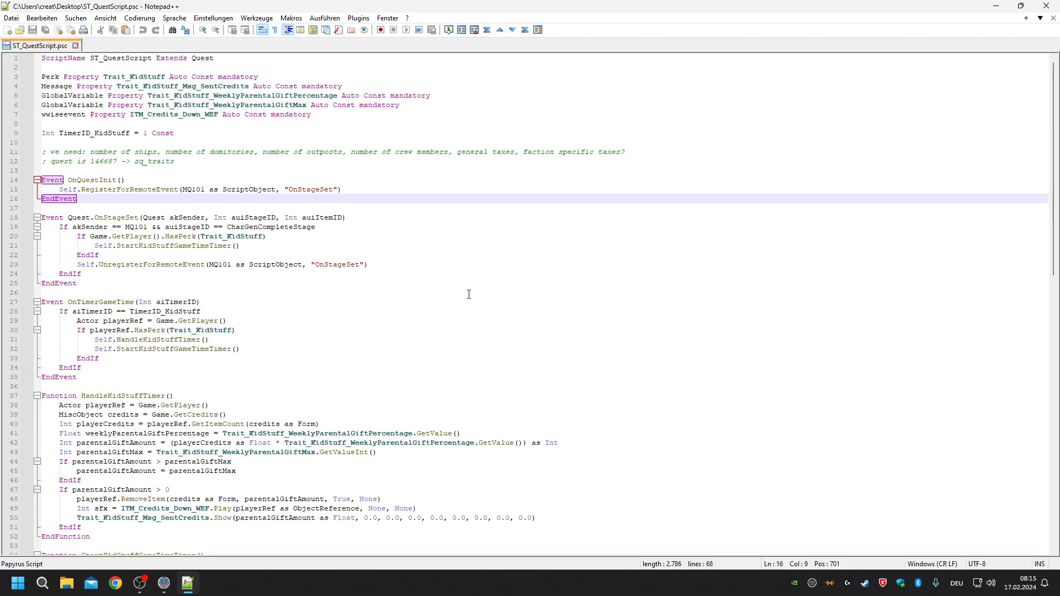
Switch to SF1Edit and collapse the SKKUniversalStash.esm and GWI_GeneralWorldInteractor.esm plugin trees.
{"action": "left_click", "coordinate": [996, 6]}
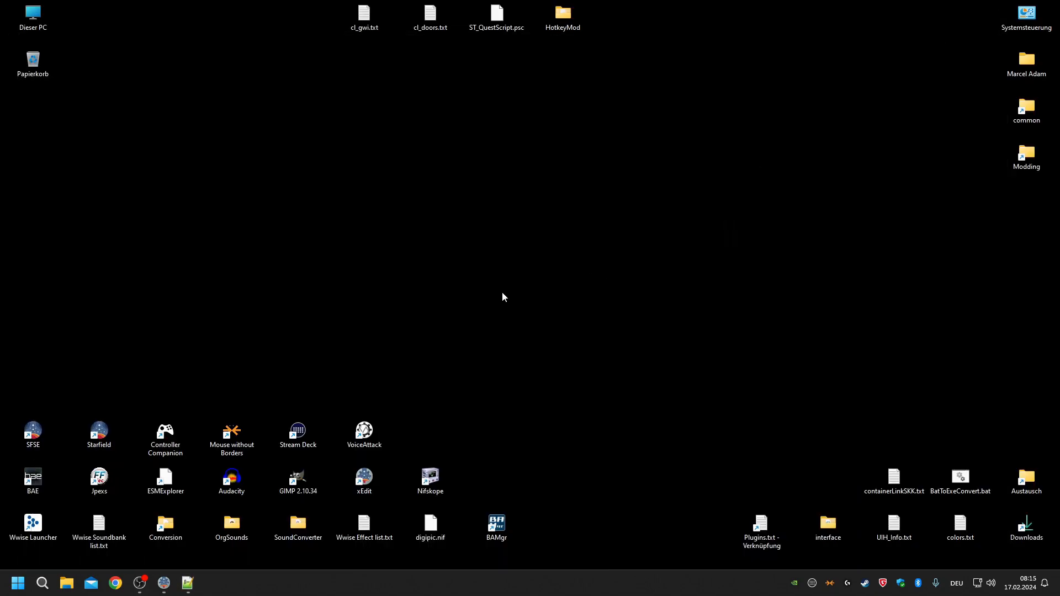
{"action": "left_click", "coordinate": [188, 584]}
{"action": "left_click", "coordinate": [188, 583]}
{"action": "left_click", "coordinate": [164, 584]}
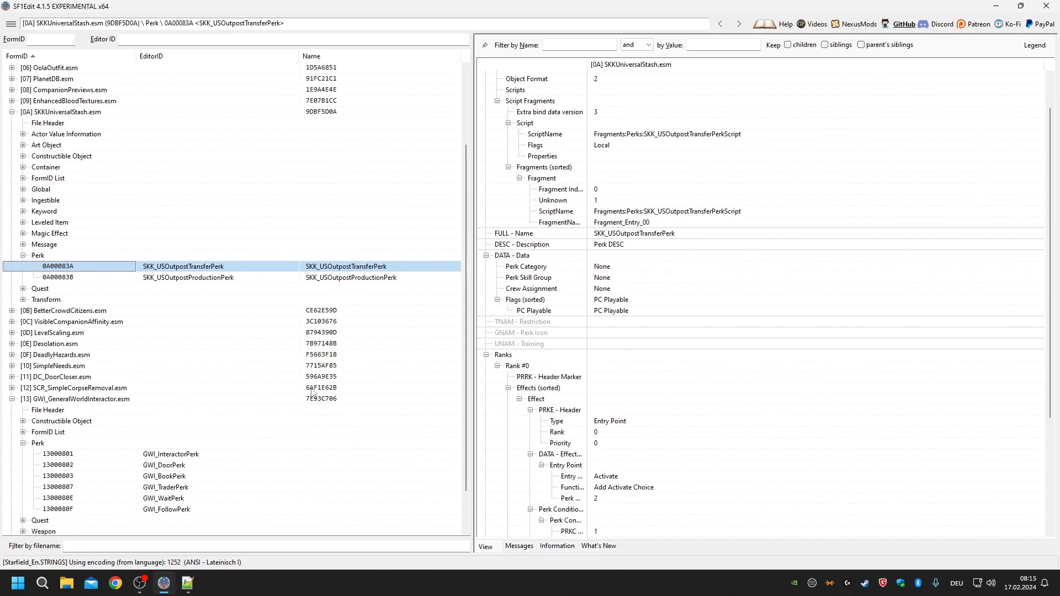
{"action": "left_click", "coordinate": [12, 112]}
{"action": "left_click", "coordinate": [12, 311]}
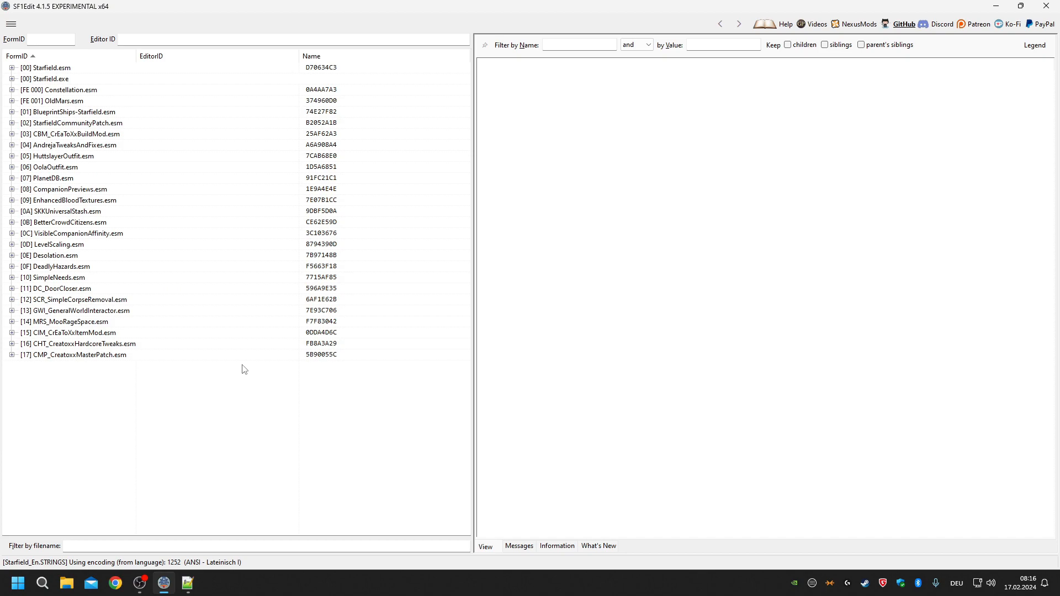
Minimize SF1Edit and launch Starfield through the SFSE desktop shortcut.
{"action": "mouse_move", "coordinate": [139, 585]}
{"action": "left_click", "coordinate": [996, 7]}
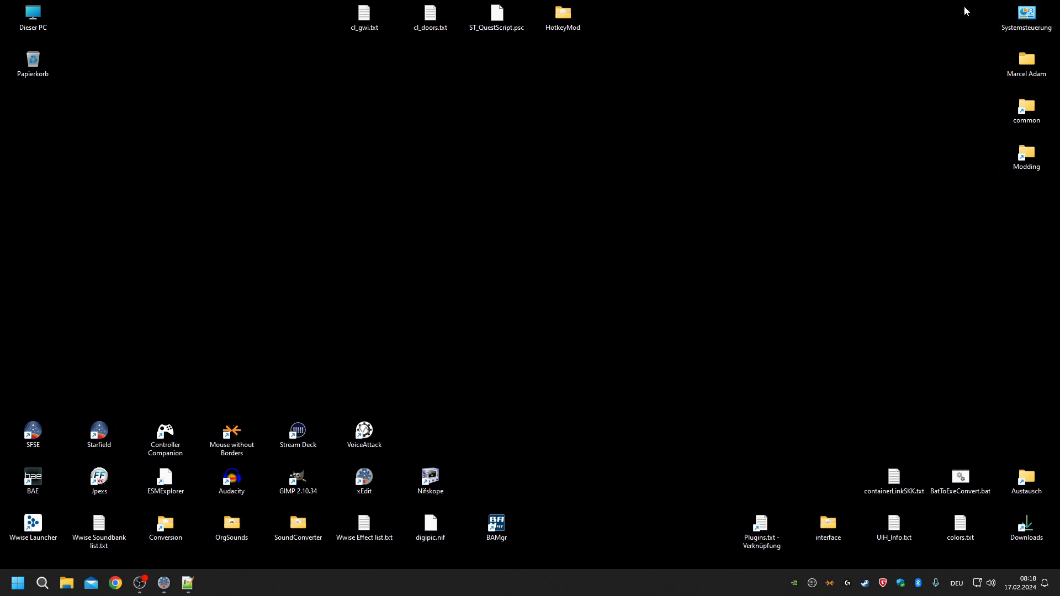
{"action": "left_click", "coordinate": [164, 586]}
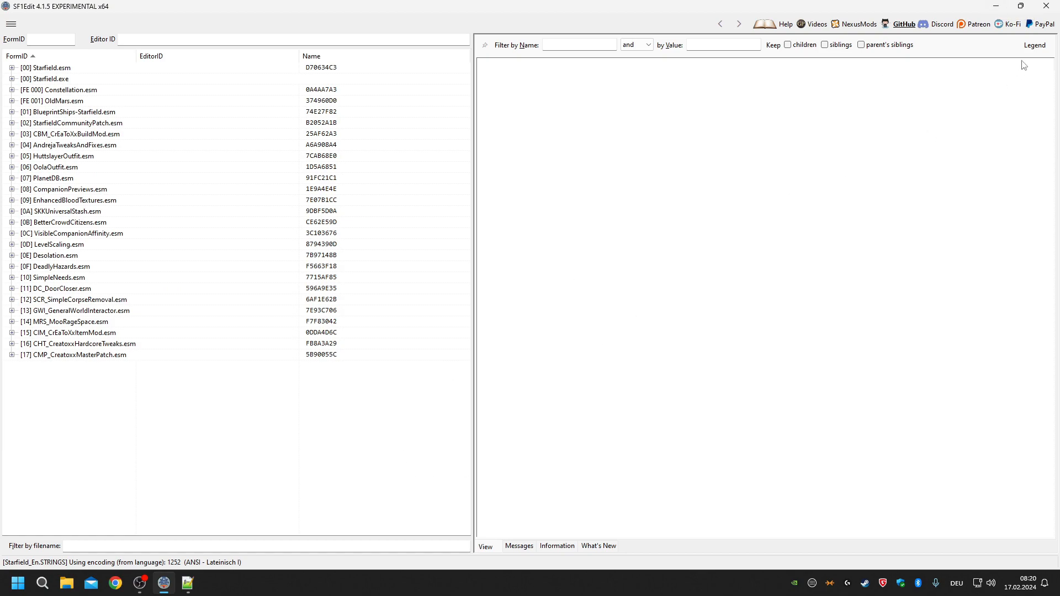
{"action": "left_click", "coordinate": [996, 6]}
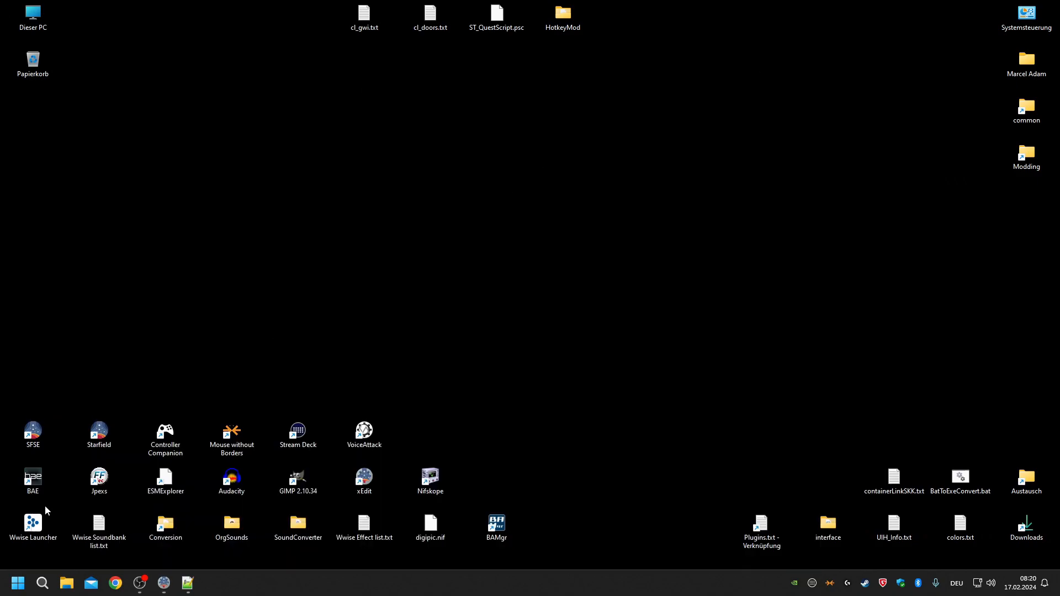
{"action": "double_click", "coordinate": [37, 419]}
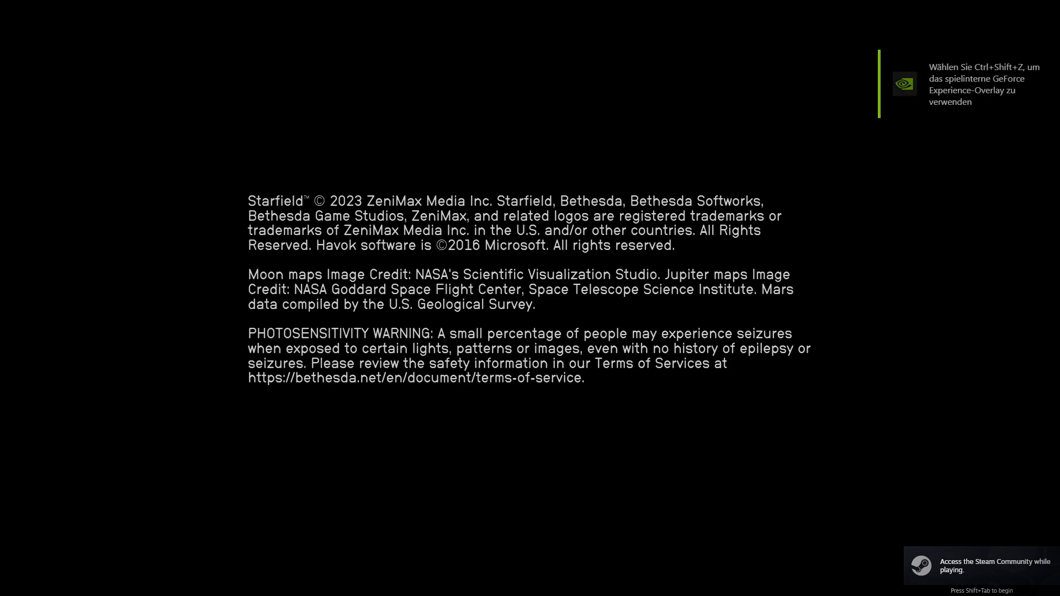
Recall the console command coc simontestcell01 from the command history and run it at the main menu.
{"action": "key", "text": "Return"}
{"action": "key", "text": "grave"}
{"action": "type", "text": "player.additem 556e^"}
{"action": "key", "text": "Up"}
{"action": "key", "text": "Up"}
{"action": "key", "text": "Up"}
{"action": "key", "text": "Up"}
{"action": "key", "text": "Up"}
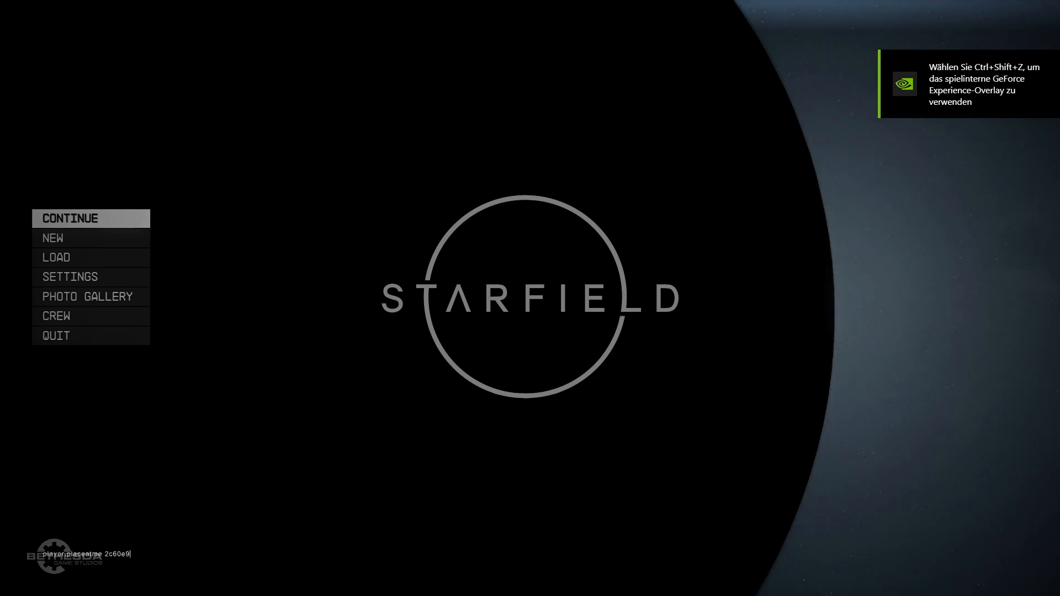
{"action": "key", "text": "Up"}
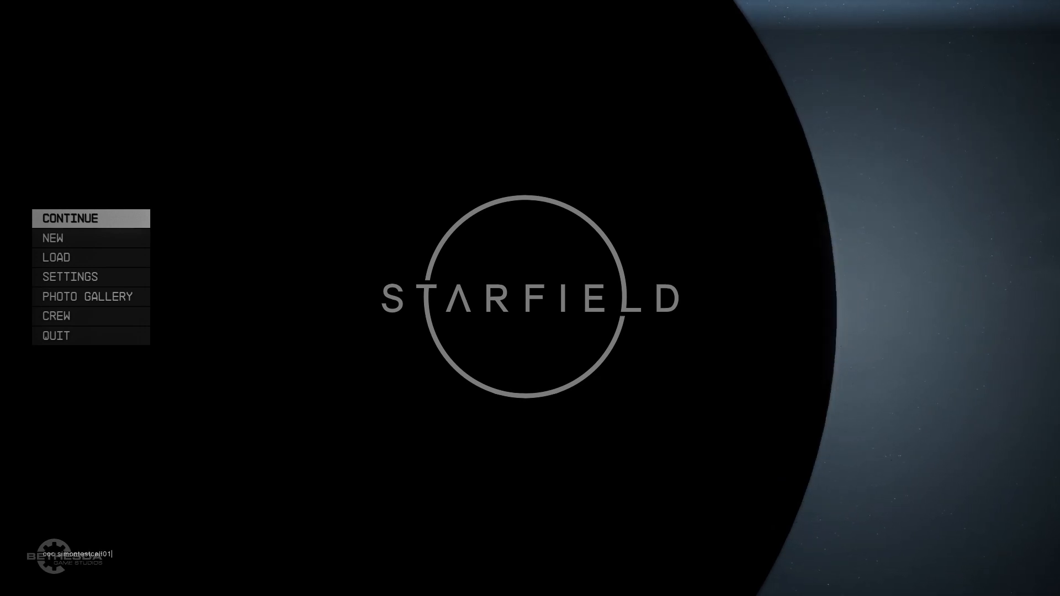
{"action": "key", "text": "Return"}
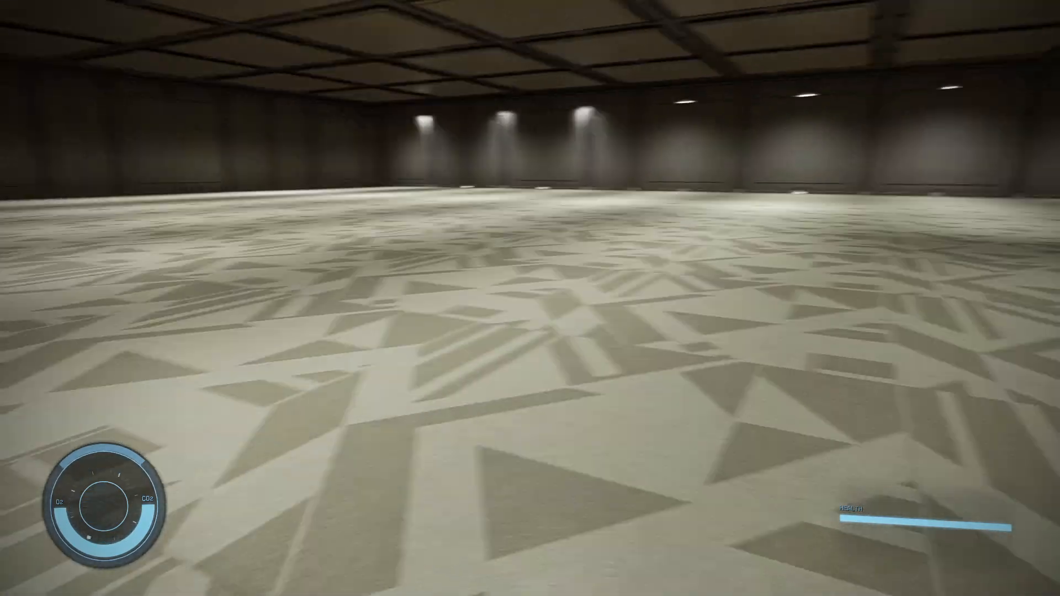
{"action": "key", "text": "Escape"}
{"action": "key", "text": "Down"}
{"action": "key", "text": "Down"}
{"action": "key", "text": "Up"}
{"action": "key", "text": "Return"}
{"action": "key", "text": "Page_Down"}
{"action": "key", "text": "Page_Down"}
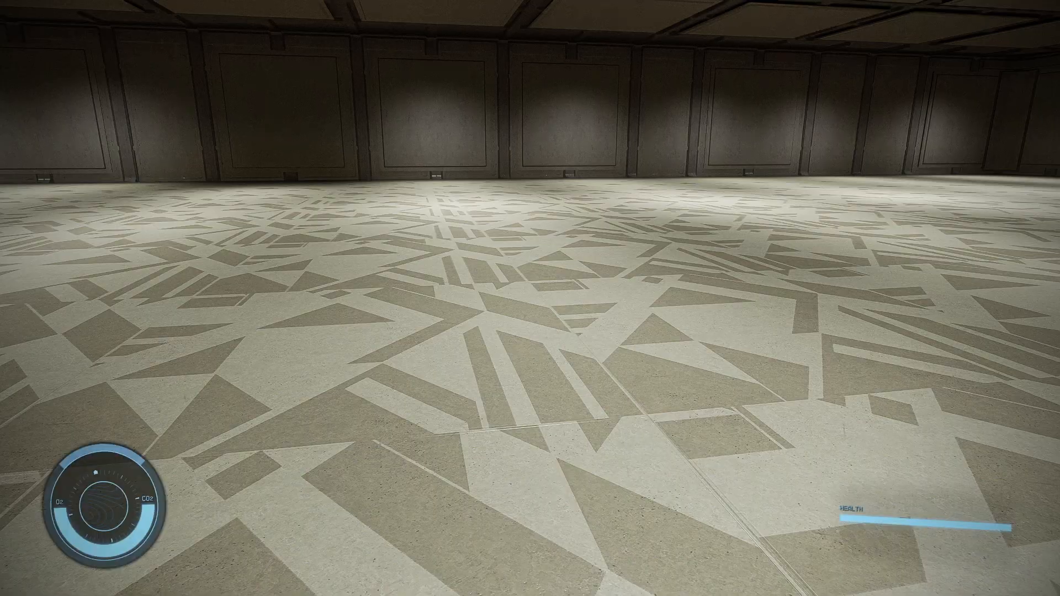
Leave the test cell by loading the saved game at the Chthonia outpost.
{"action": "key", "text": "Escape"}
{"action": "key", "text": "Return"}
{"action": "key", "text": "Up"}
{"action": "key", "text": "Return"}
{"action": "key", "text": "Return"}
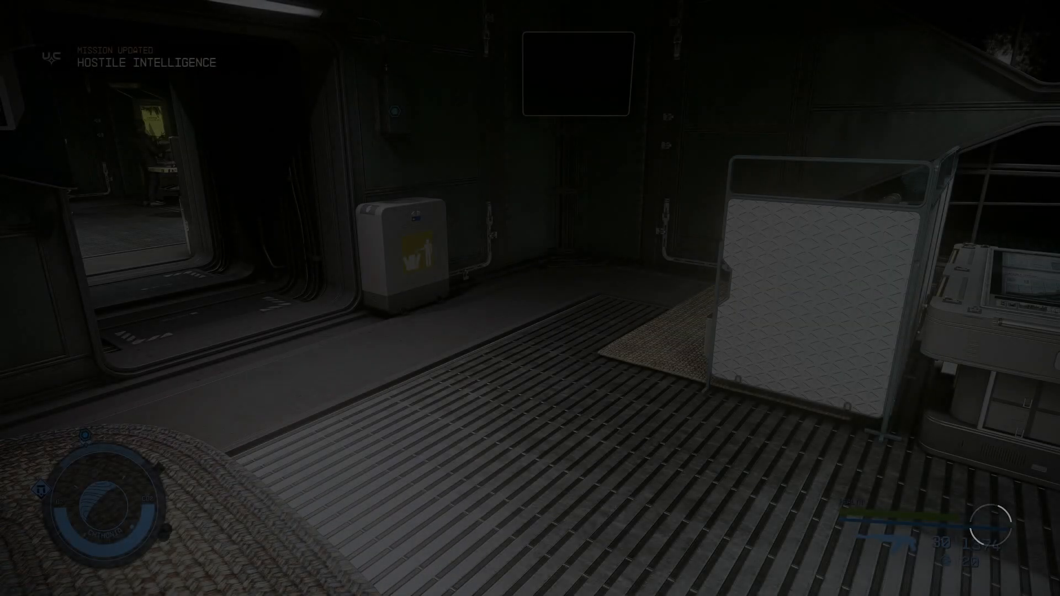
Resume the game from the pause menu and walk around inside Outpost Alpha Chthonia.
{"action": "key", "text": "Escape"}
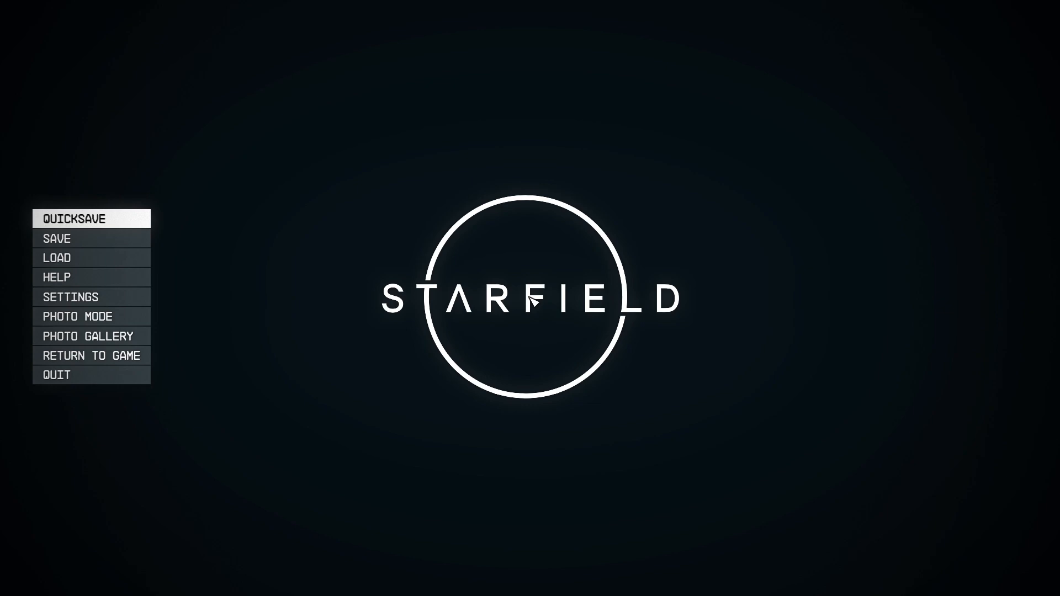
{"action": "key", "text": "Escape"}
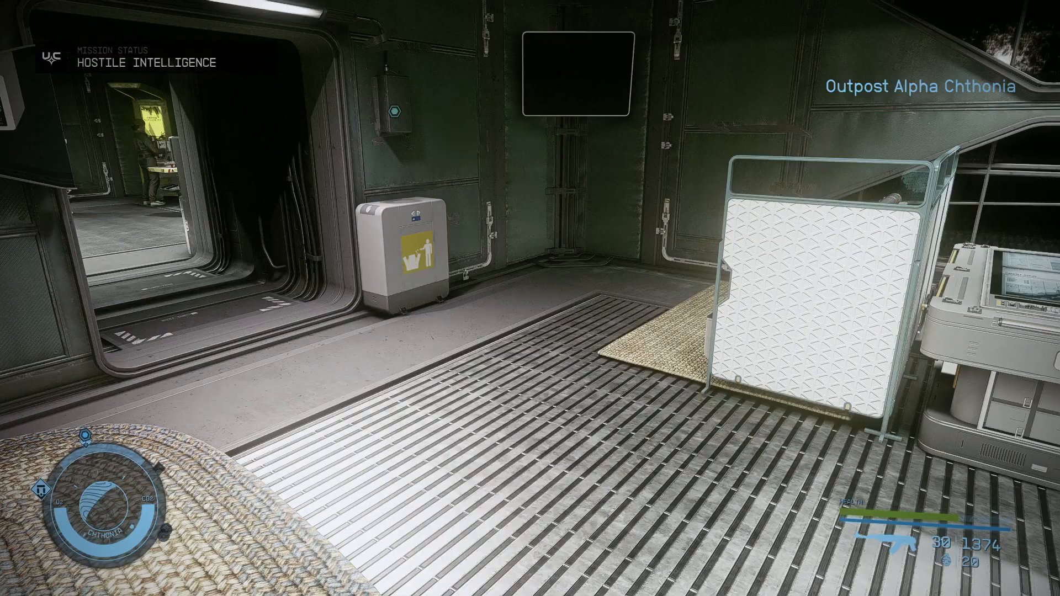
{"action": "key", "text": "Escape"}
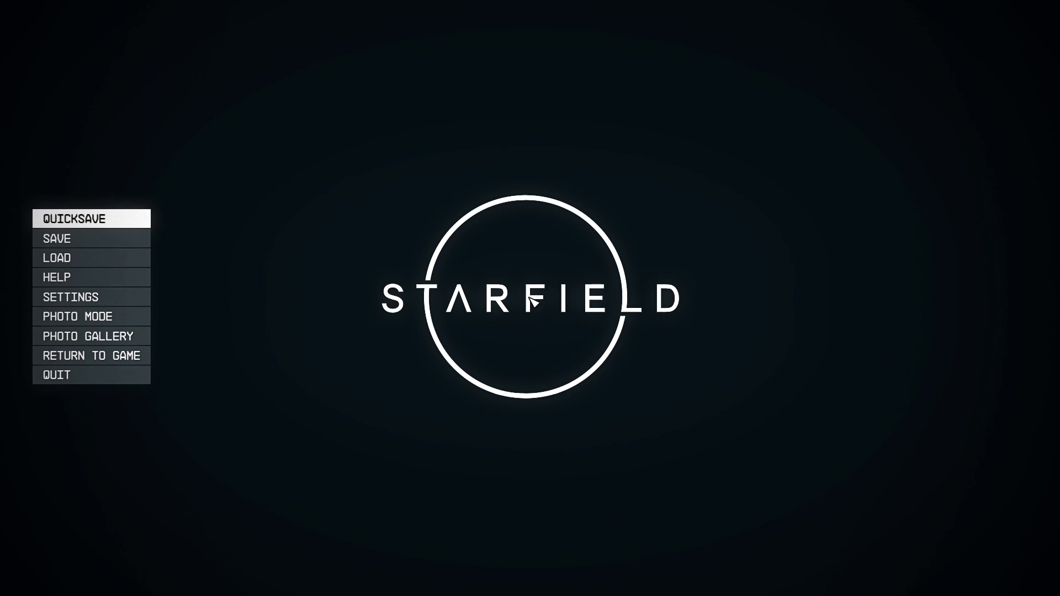
{"action": "key", "text": "Escape"}
{"action": "key", "text": "w"}
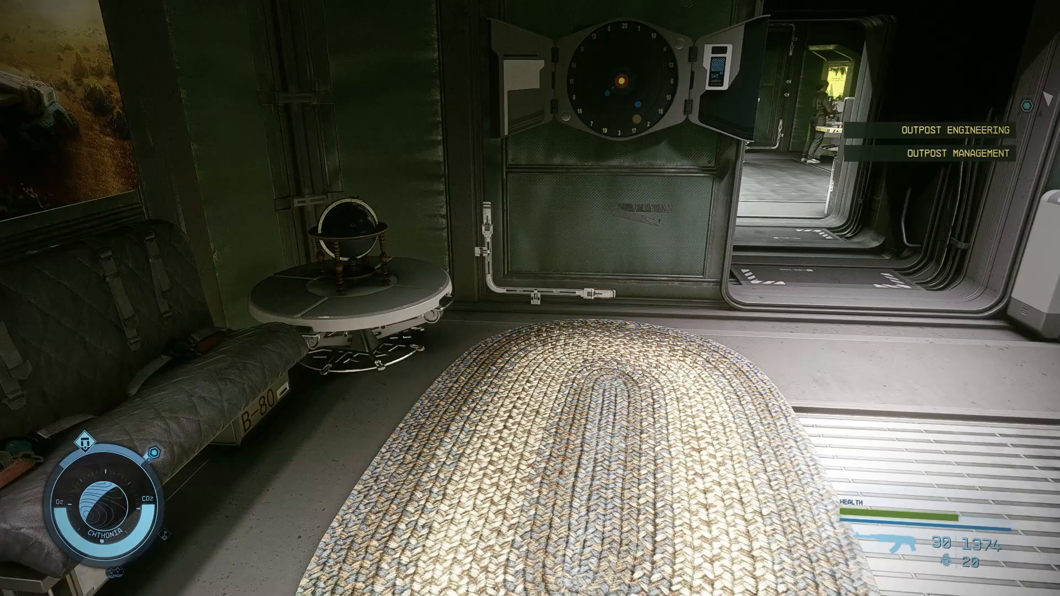
{"action": "key", "text": "w"}
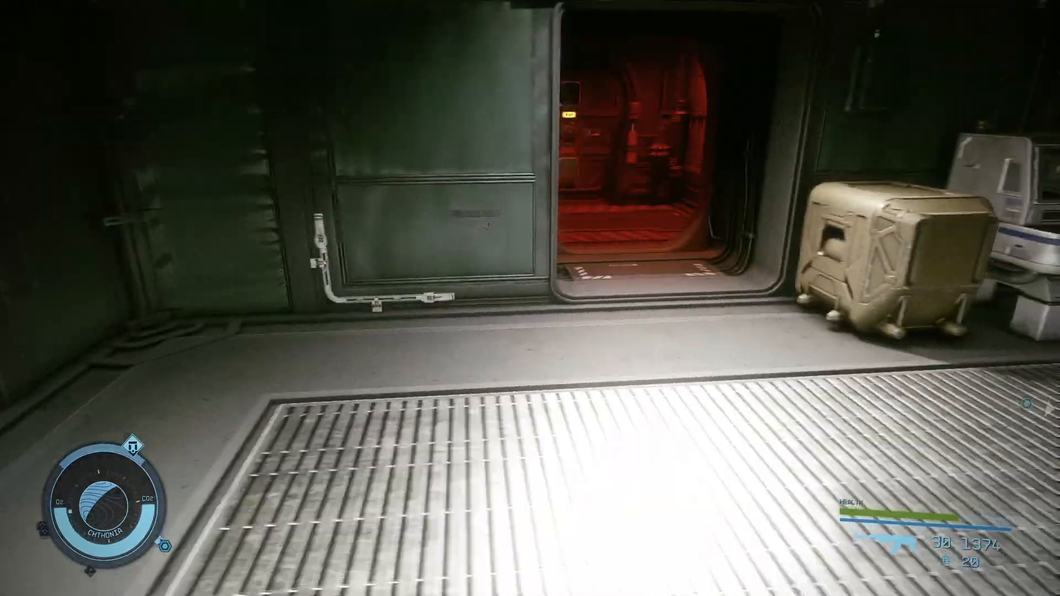
Reload the first saved game in the list, the Level 129 Chthonia save.
{"action": "key", "text": "Escape"}
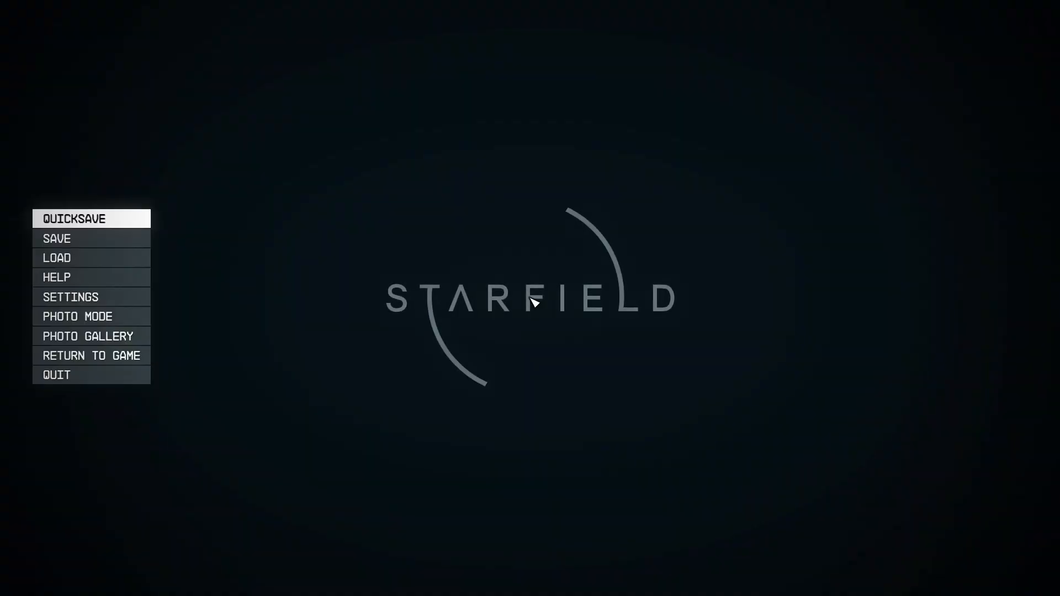
{"action": "key", "text": "Down"}
{"action": "key", "text": "Down"}
{"action": "key", "text": "Return"}
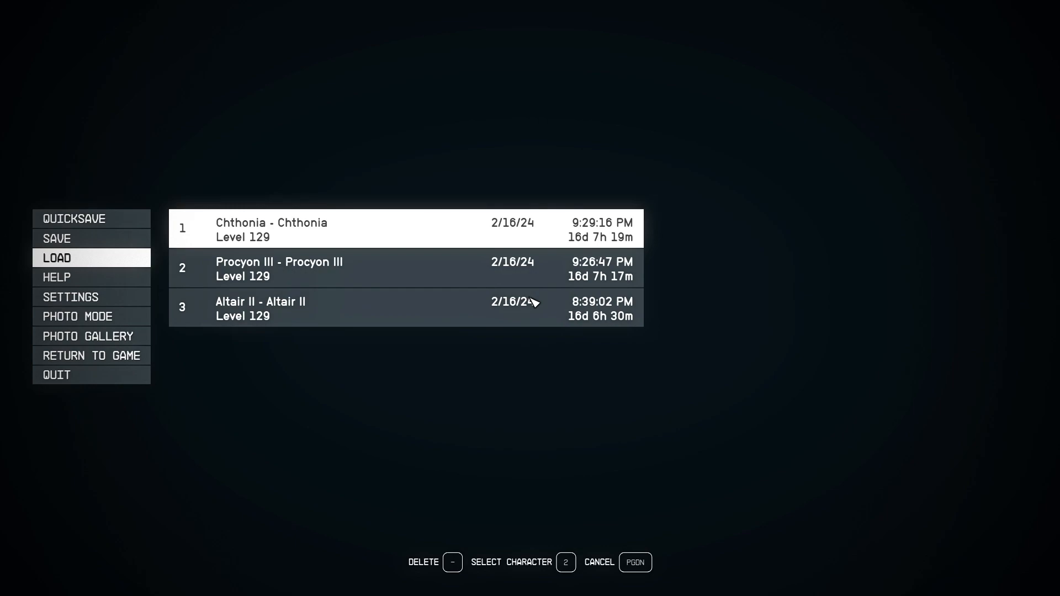
{"action": "left_click", "coordinate": [612, 242]}
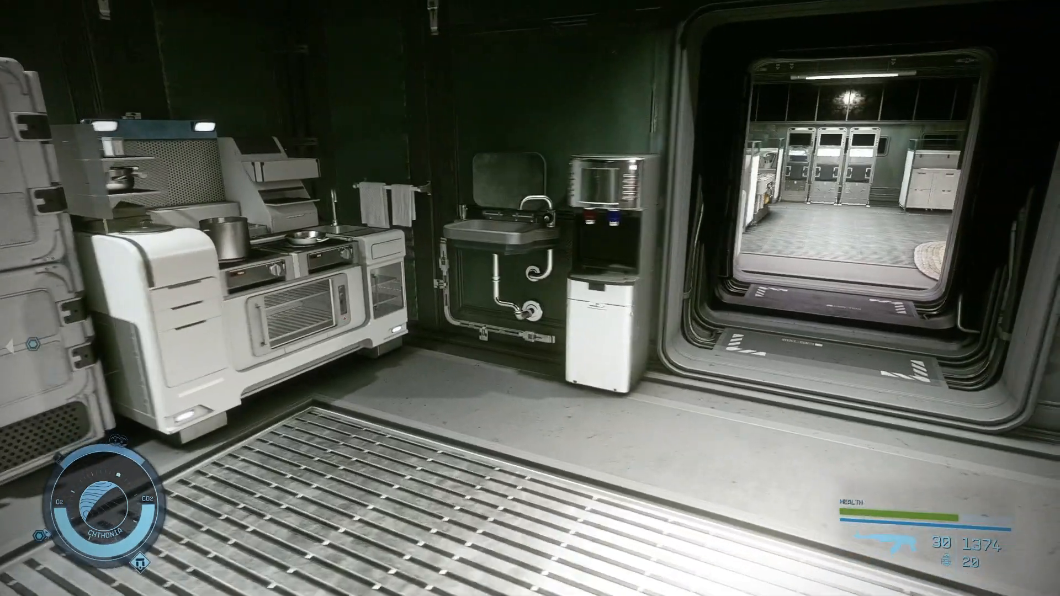
Look around the outpost workshop room and quit the game with the console command qqq.
{"action": "key", "text": "d"}
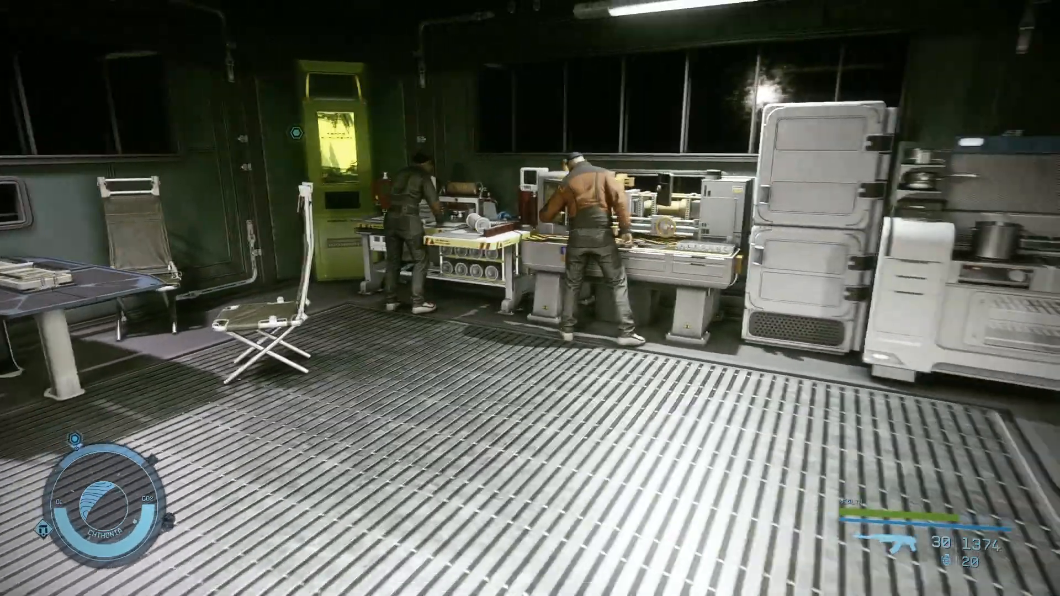
{"action": "key", "text": "Escape"}
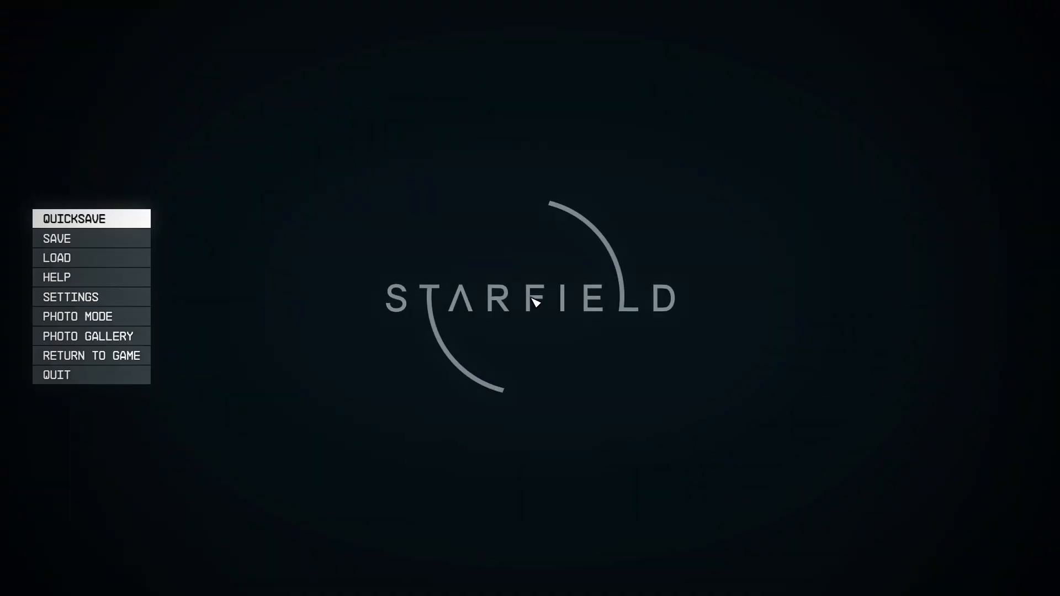
{"action": "type", "text": "qqq"}
{"action": "key", "text": "Return"}
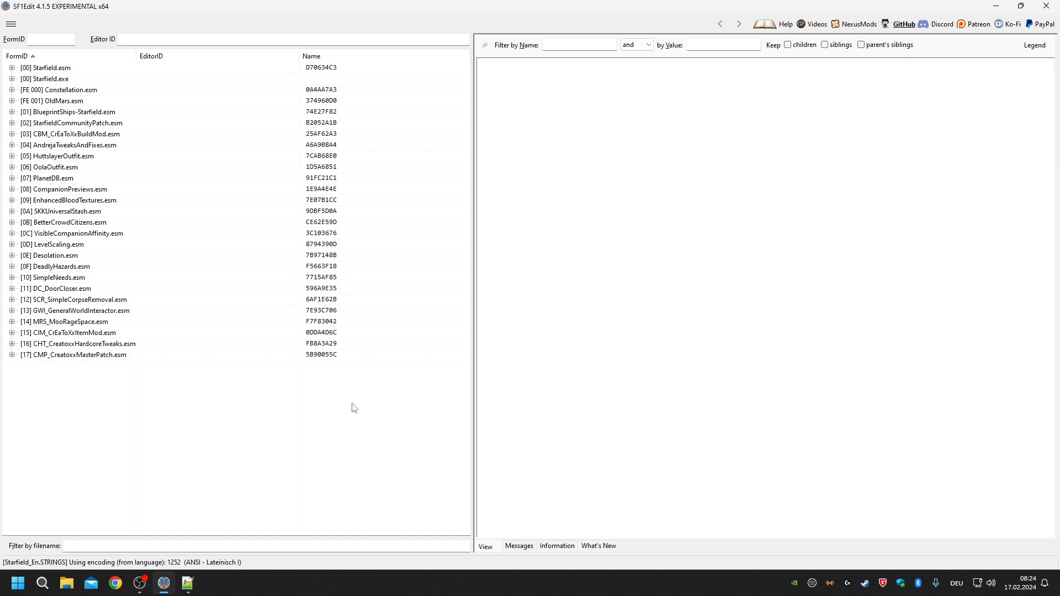
Check the running recording in OBS, then clear the desktop by minimizing SF1Edit and OBS.
{"action": "left_click", "coordinate": [142, 585]}
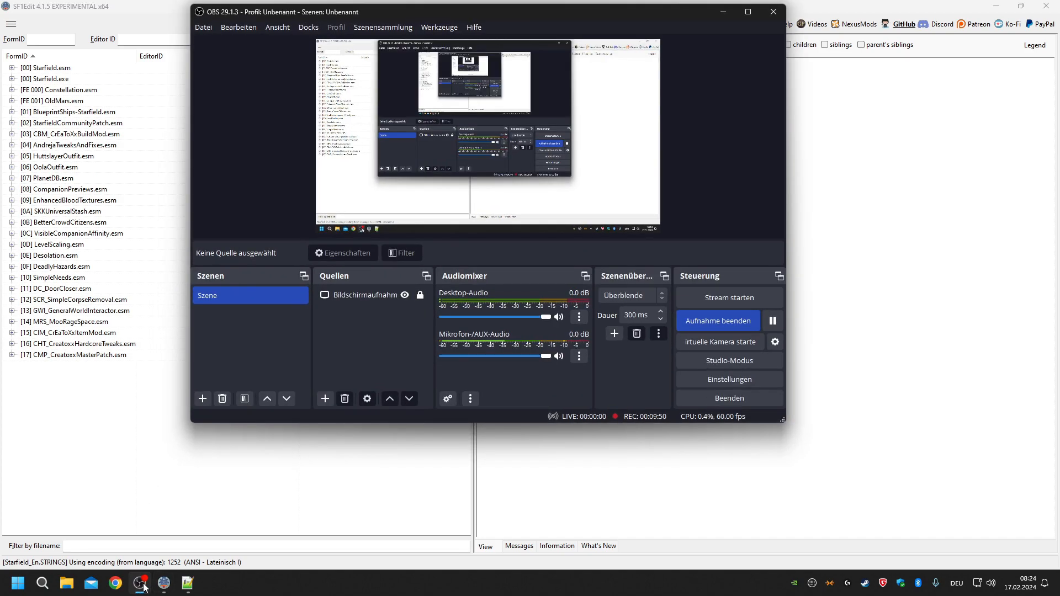
{"action": "left_click", "coordinate": [883, 359]}
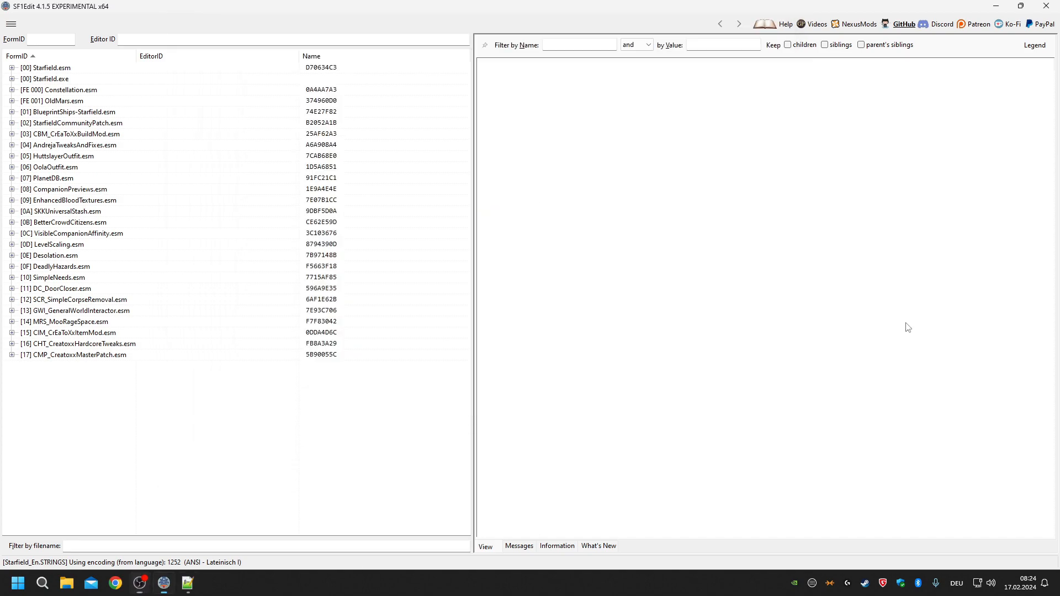
{"action": "left_click", "coordinate": [995, 5]}
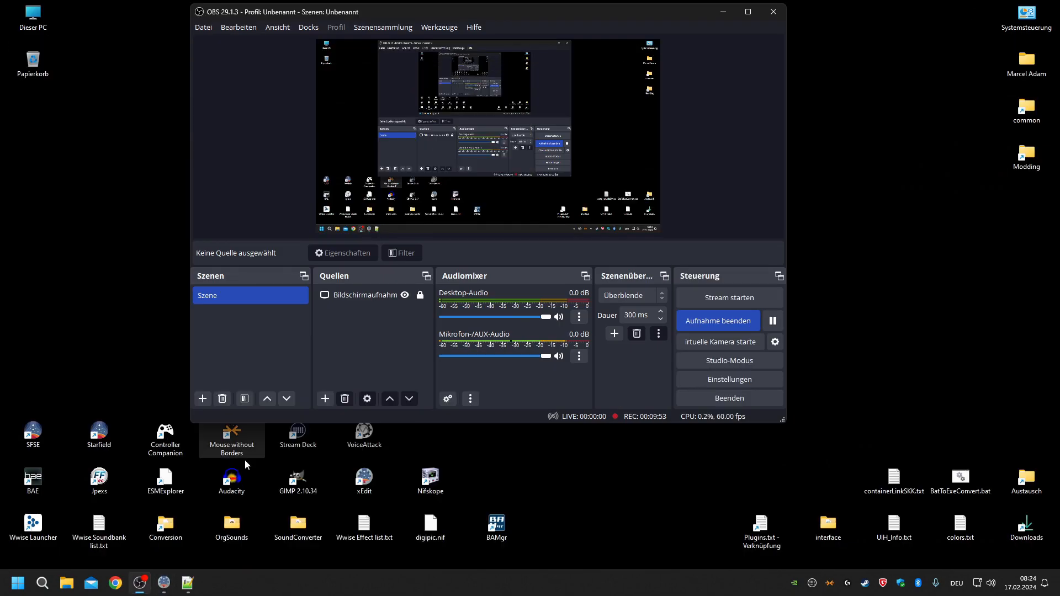
{"action": "left_click", "coordinate": [721, 13]}
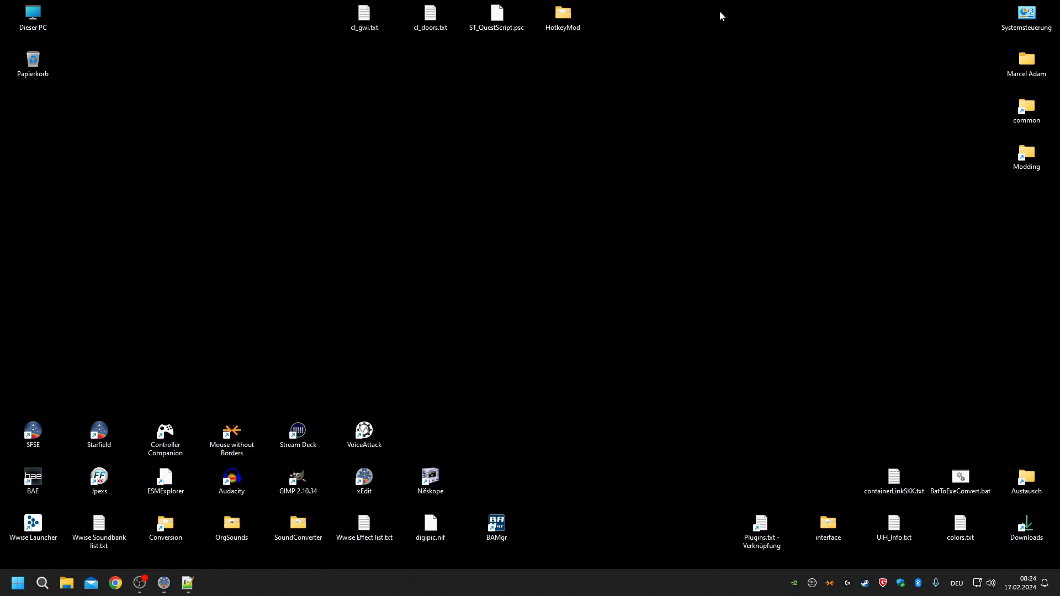
Look into the HotkeyMod desktop folder, close it and close Notepad++ as well.
{"action": "double_click", "coordinate": [561, 22]}
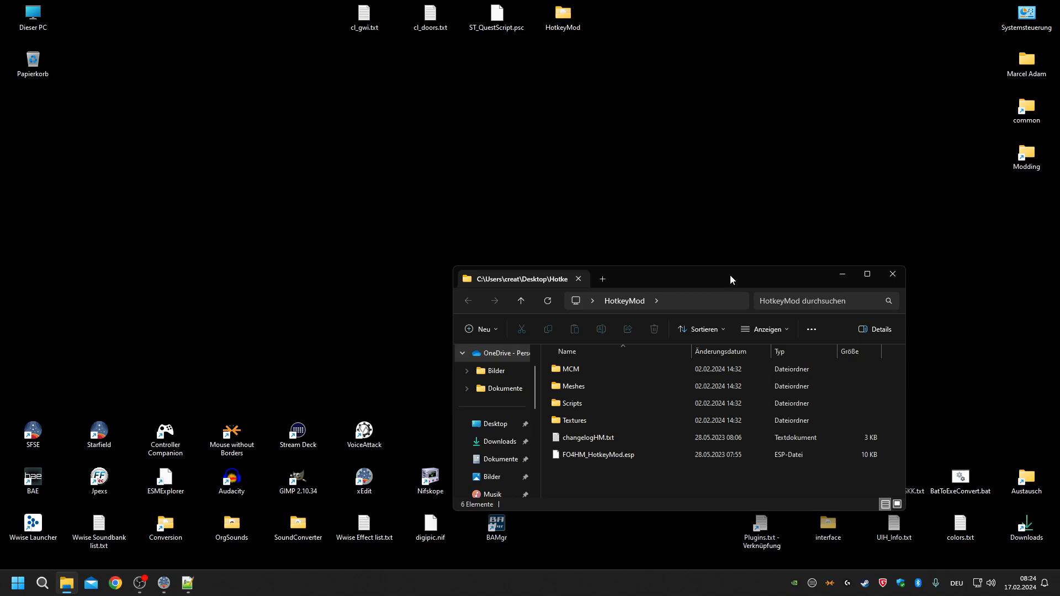
{"action": "left_click", "coordinate": [893, 273]}
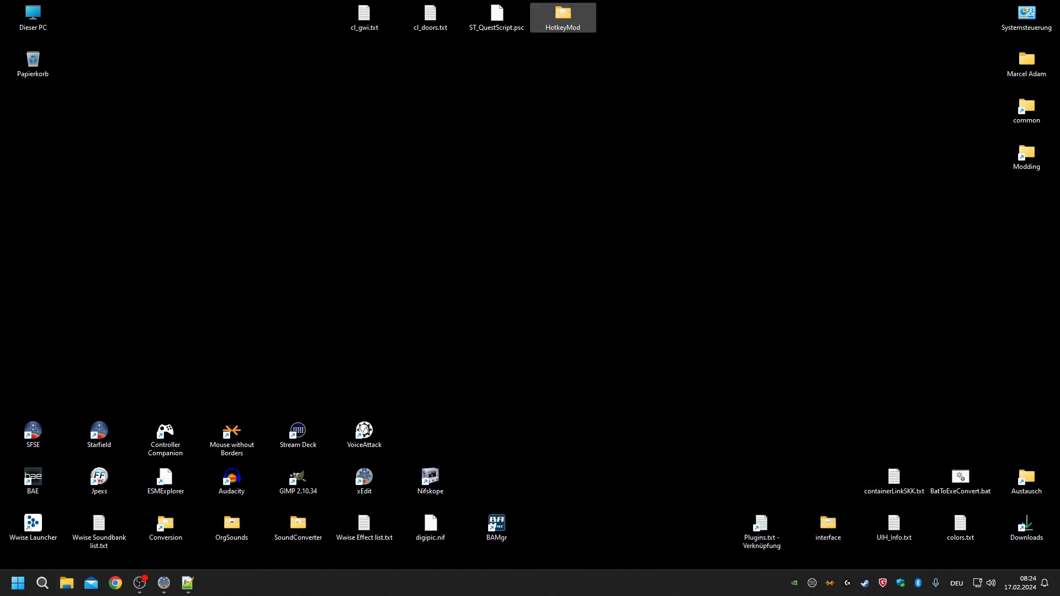
{"action": "left_click", "coordinate": [187, 583]}
{"action": "left_click", "coordinate": [549, 310]}
{"action": "key", "text": "alt+F4"}
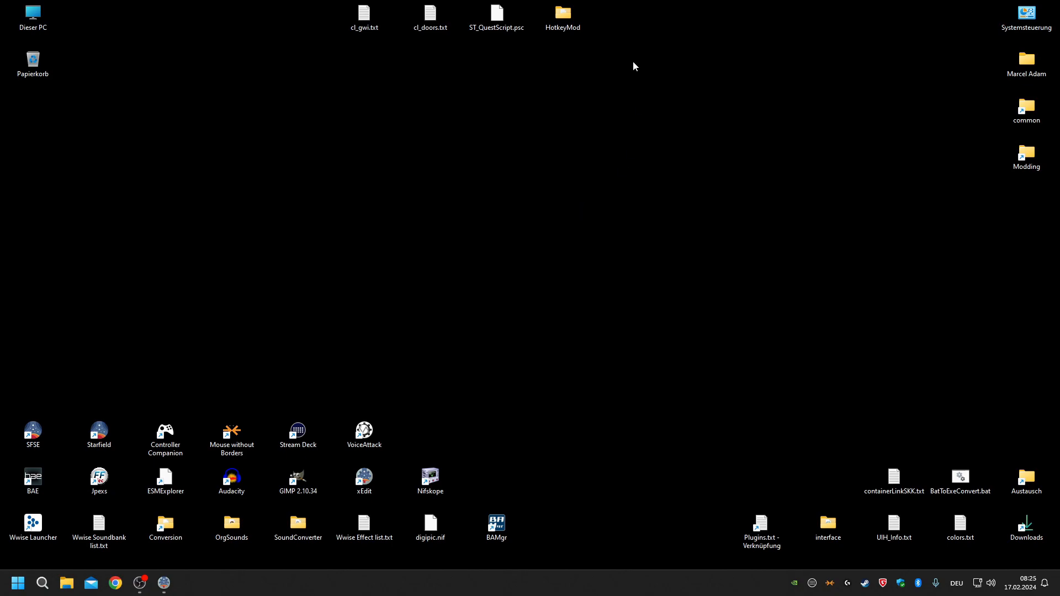
Reopen the HotkeyMod folder and open FO4HM_ControlScript.psc from its Scripts\Source subfolder in Notepad++.
{"action": "mouse_move", "coordinate": [570, 23]}
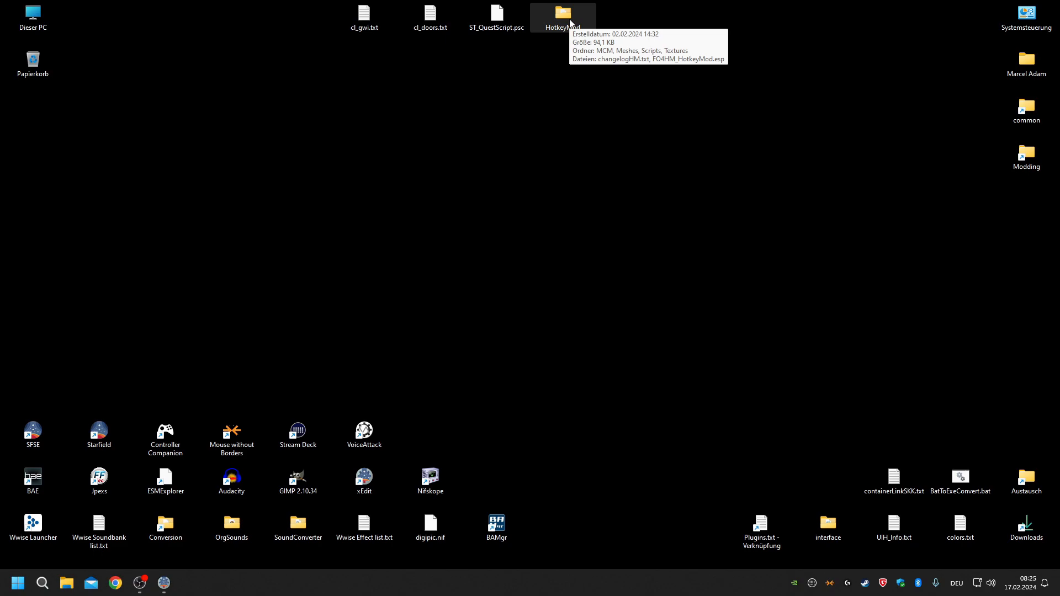
{"action": "double_click", "coordinate": [570, 23]}
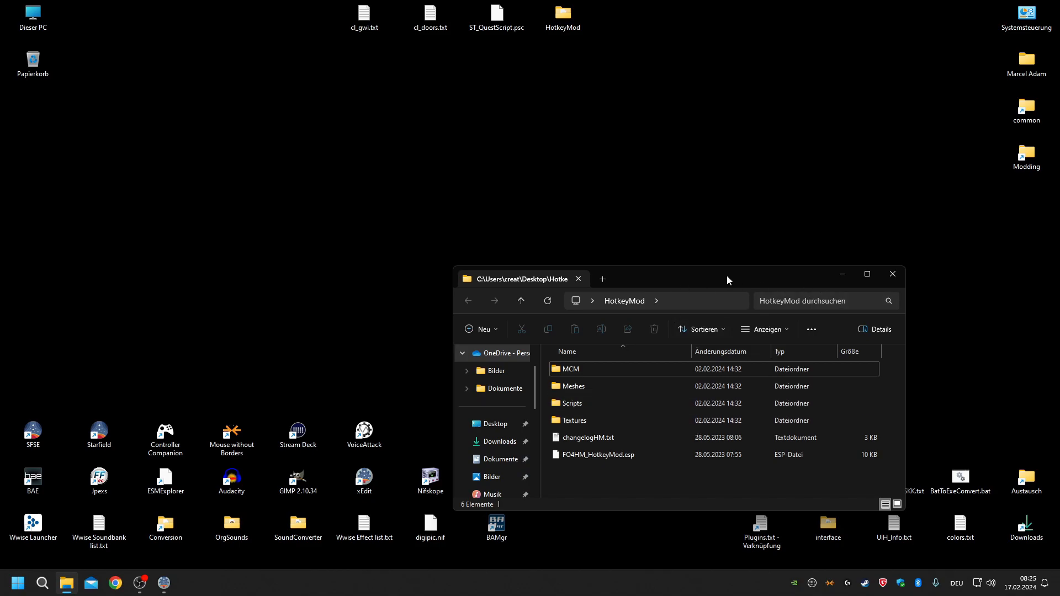
{"action": "left_click_drag", "start_coordinate": [728, 280], "coordinate": [597, 134]}
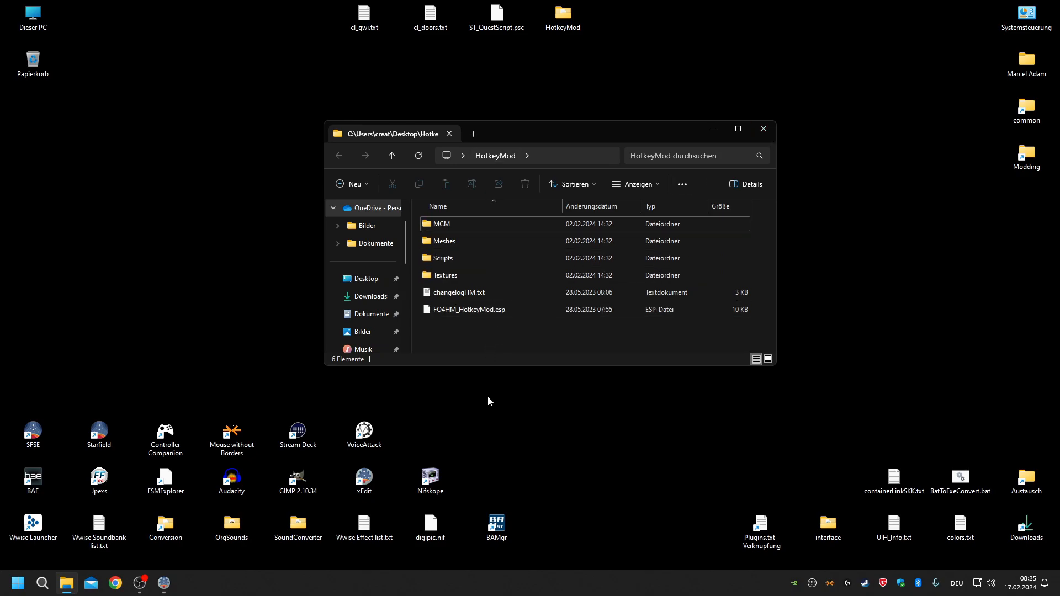
{"action": "double_click", "coordinate": [456, 258]}
{"action": "double_click", "coordinate": [457, 224]}
{"action": "right_click", "coordinate": [457, 224]}
{"action": "left_click", "coordinate": [530, 245]}
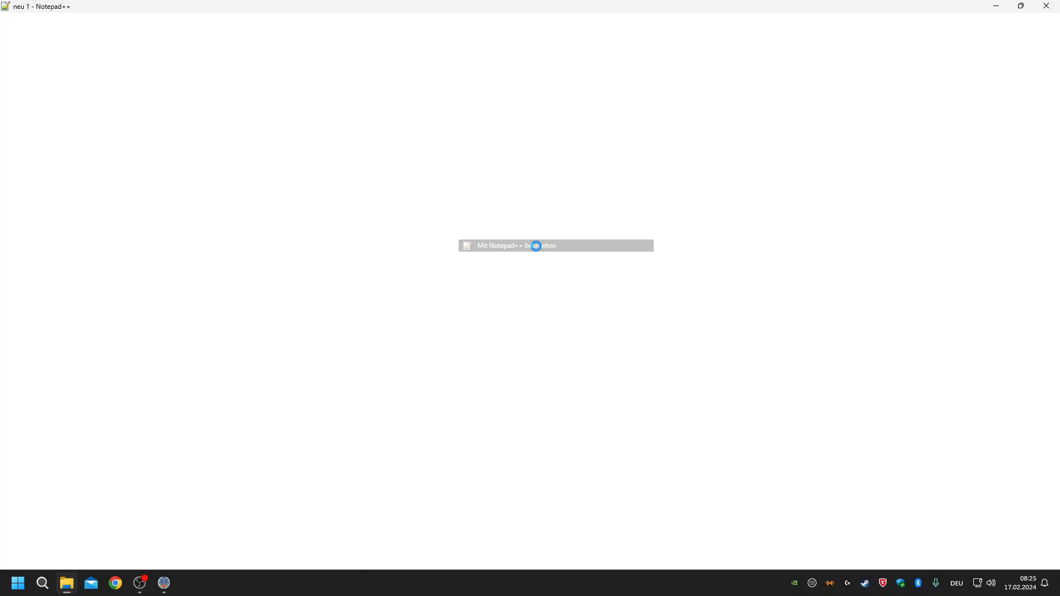
Point out the AutoSave, QuickAmbient and QuickRadio functions by highlighting their names in the script.
{"action": "scroll", "coordinate": [355, 339], "scroll_direction": "down", "scroll_amount": 20}
{"action": "double_click", "coordinate": [124, 238]}
{"action": "double_click", "coordinate": [104, 180]}
{"action": "scroll", "coordinate": [135, 248], "scroll_direction": "down", "scroll_amount": 3}
{"action": "left_click", "coordinate": [120, 284]}
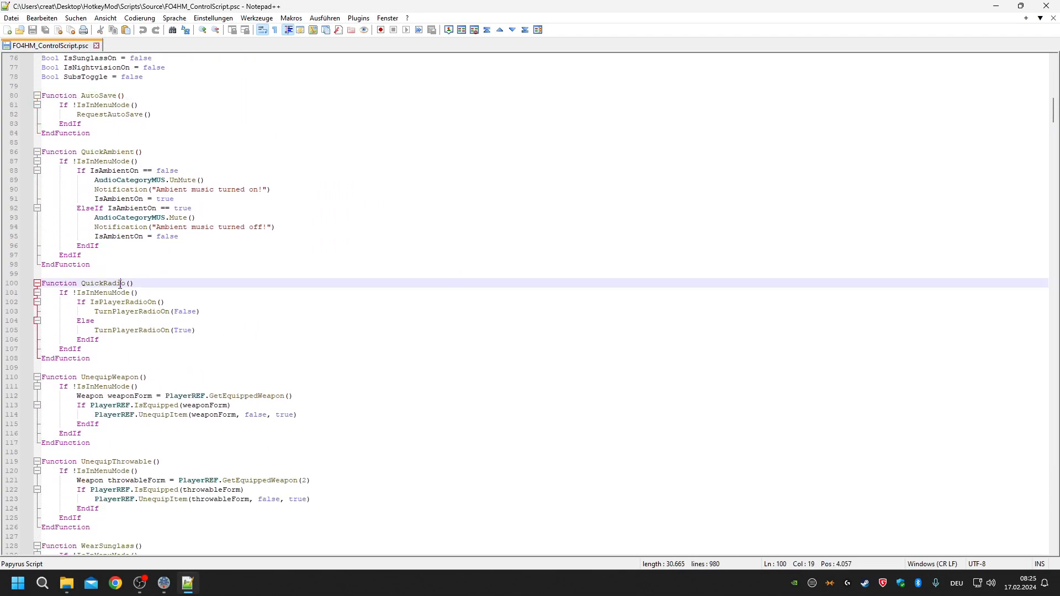
{"action": "double_click", "coordinate": [120, 284]}
Highlight the names of the UnequipWeapon, UnequipThrowable, WearSunglass and SetForcedWeather functions.
{"action": "scroll", "coordinate": [181, 296], "scroll_direction": "down", "scroll_amount": 3}
{"action": "double_click", "coordinate": [116, 292]}
{"action": "scroll", "coordinate": [117, 292], "scroll_direction": "down", "scroll_amount": 3}
{"action": "double_click", "coordinate": [113, 292]}
{"action": "scroll", "coordinate": [112, 282], "scroll_direction": "down", "scroll_amount": 4}
{"action": "double_click", "coordinate": [110, 265]}
{"action": "double_click", "coordinate": [118, 462]}
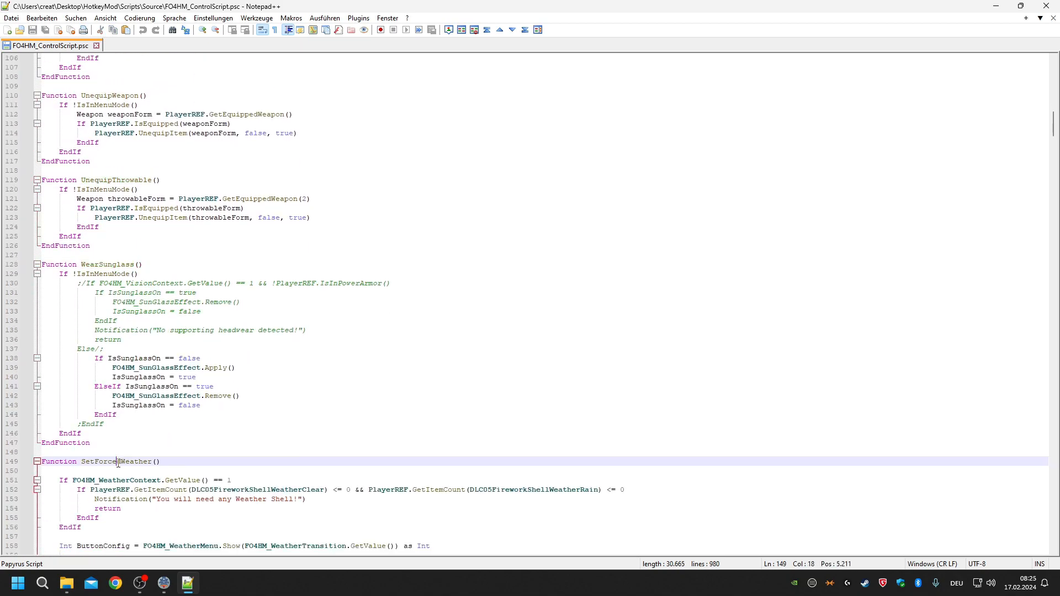
Look past the weather code and highlight the DetectCorpse and ToggleSubs function names.
{"action": "scroll", "coordinate": [221, 386], "scroll_direction": "down", "scroll_amount": 20}
{"action": "scroll", "coordinate": [251, 427], "scroll_direction": "down", "scroll_amount": 20}
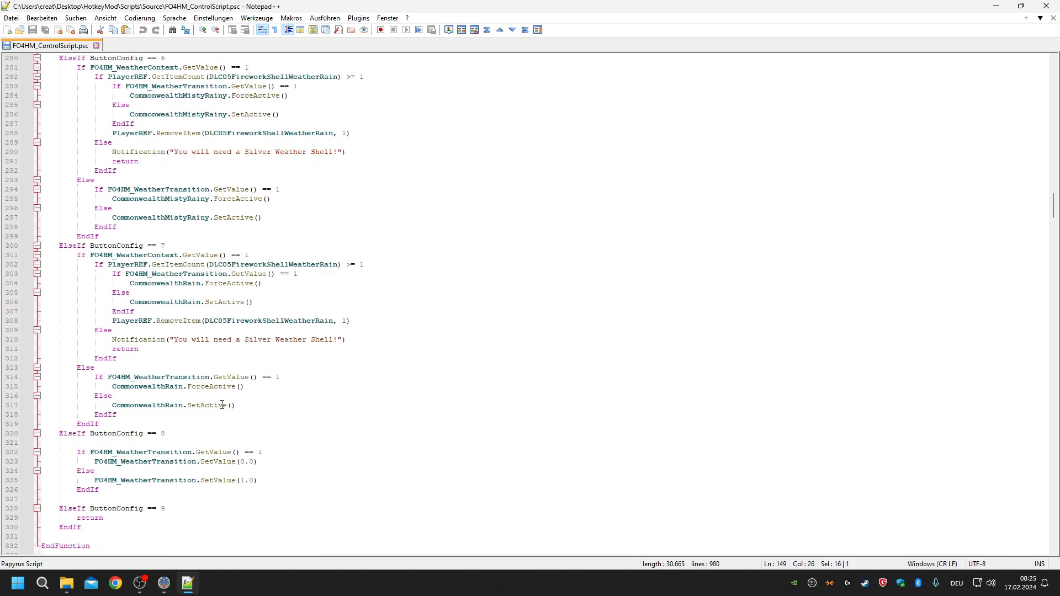
{"action": "double_click", "coordinate": [107, 246]}
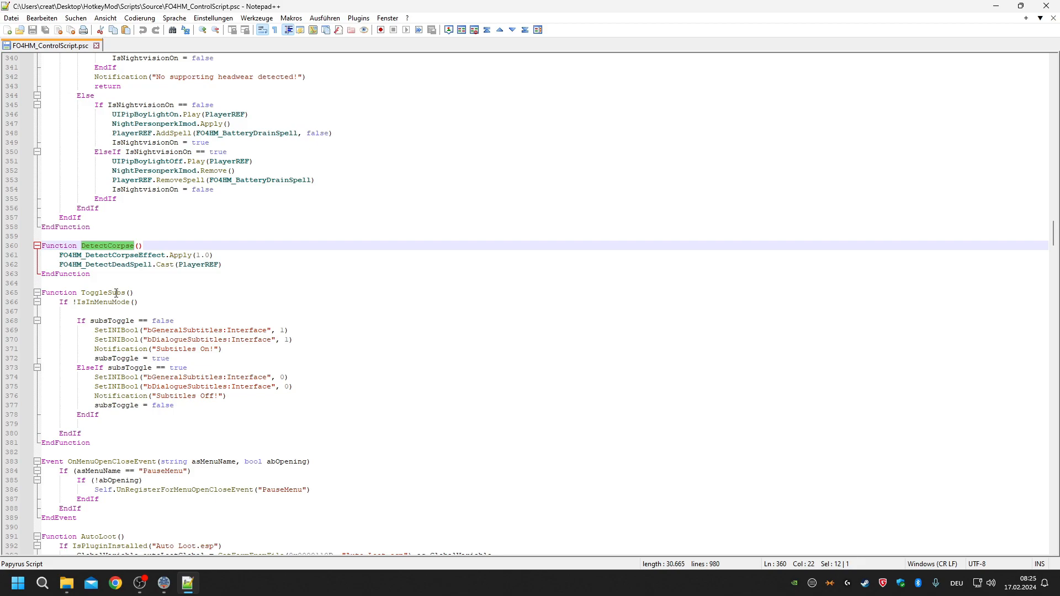
{"action": "double_click", "coordinate": [117, 293]}
{"action": "scroll", "coordinate": [324, 267], "scroll_direction": "down", "scroll_amount": 5}
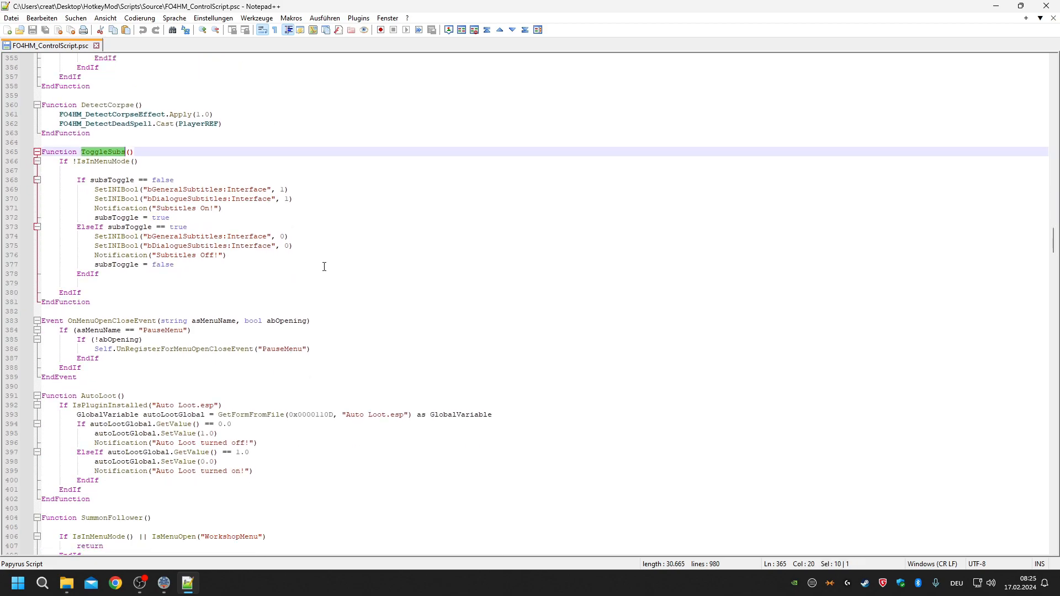
Look over the OnMenuOpenCloseEvent event and highlight the AutoLoot function name.
{"action": "scroll", "coordinate": [129, 326], "scroll_direction": "down", "scroll_amount": 2}
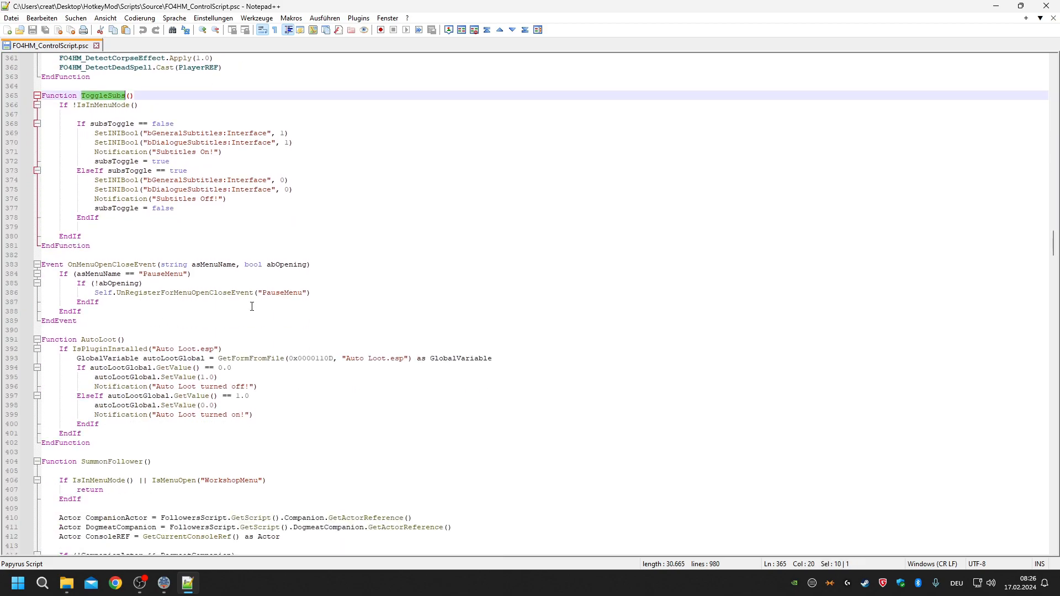
{"action": "scroll", "coordinate": [252, 305], "scroll_direction": "down", "scroll_amount": 2}
{"action": "left_click", "coordinate": [108, 284]}
{"action": "scroll", "coordinate": [137, 335], "scroll_direction": "down", "scroll_amount": 3}
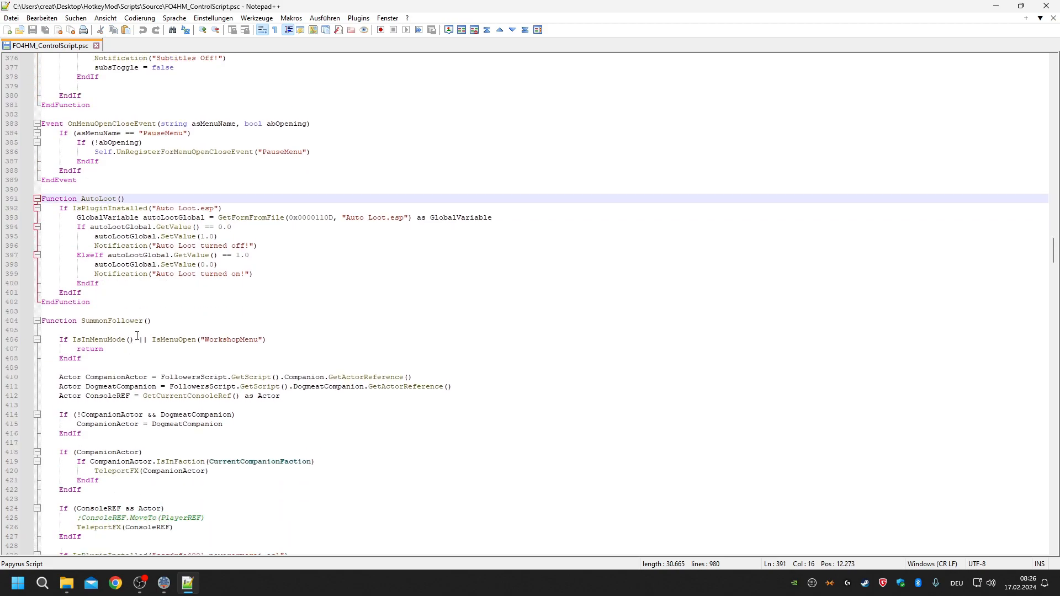
{"action": "double_click", "coordinate": [112, 198]}
{"action": "scroll", "coordinate": [186, 304], "scroll_direction": "down", "scroll_amount": 1}
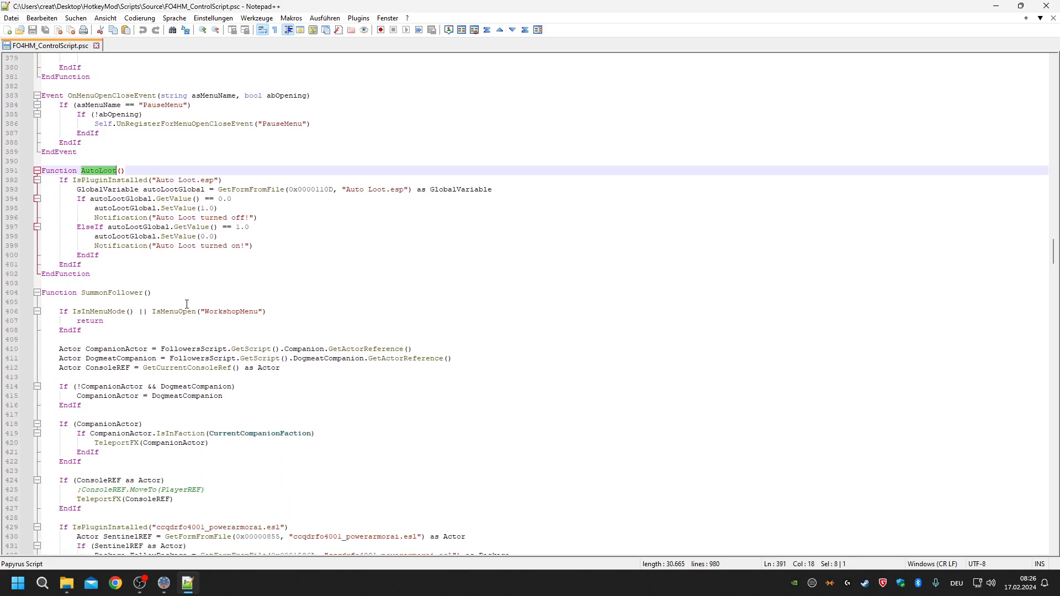
Highlight the SummonFollower function name and look over its code and the TeleportFX function.
{"action": "scroll", "coordinate": [187, 304], "scroll_direction": "down", "scroll_amount": 1}
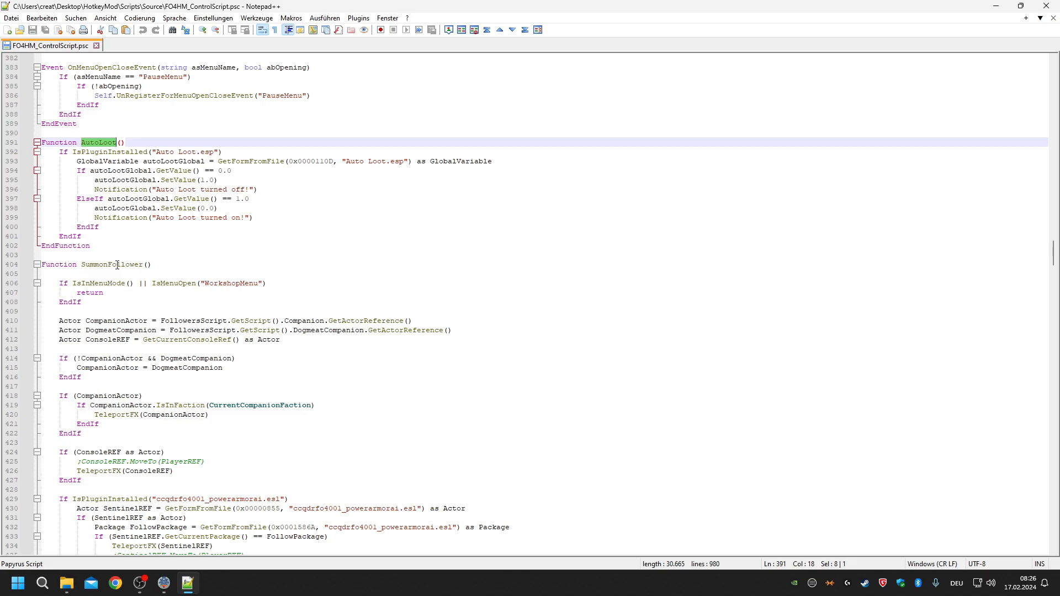
{"action": "double_click", "coordinate": [117, 265]}
{"action": "scroll", "coordinate": [339, 324], "scroll_direction": "down", "scroll_amount": 6}
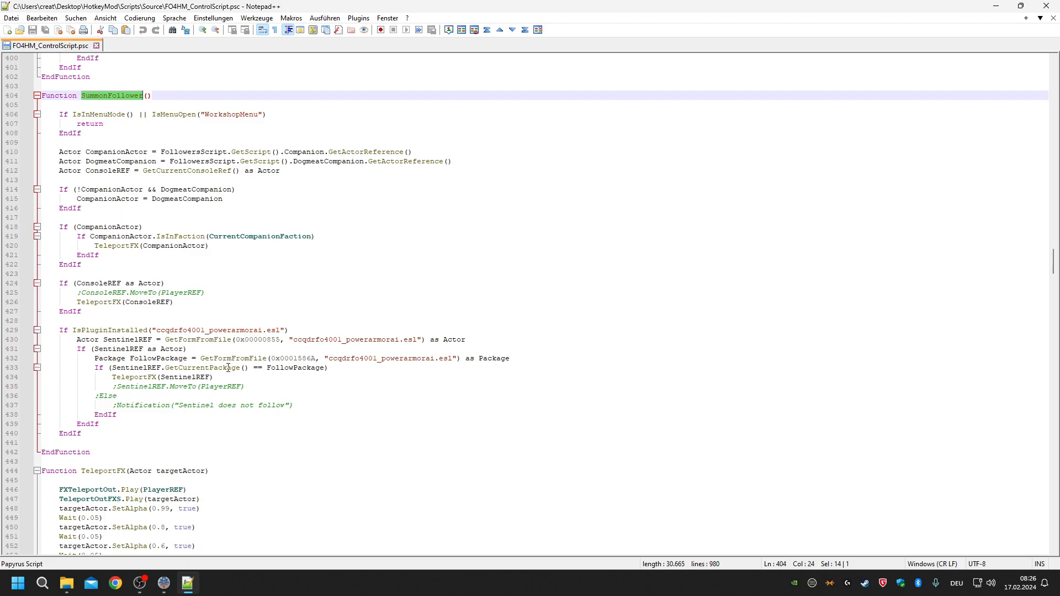
{"action": "scroll", "coordinate": [179, 305], "scroll_direction": "down", "scroll_amount": 9}
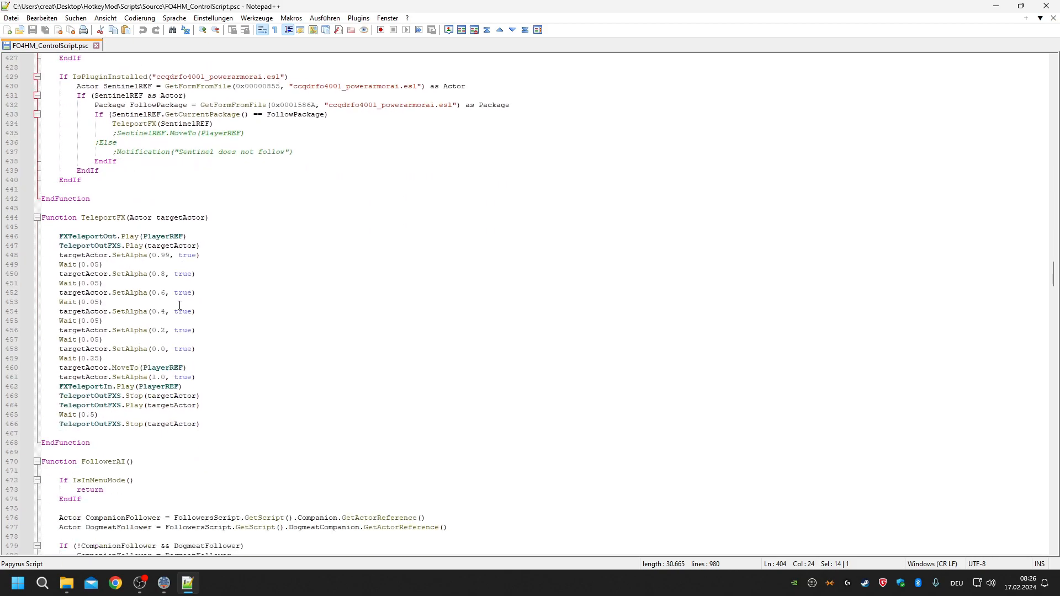
{"action": "scroll", "coordinate": [137, 275], "scroll_direction": "down", "scroll_amount": 19}
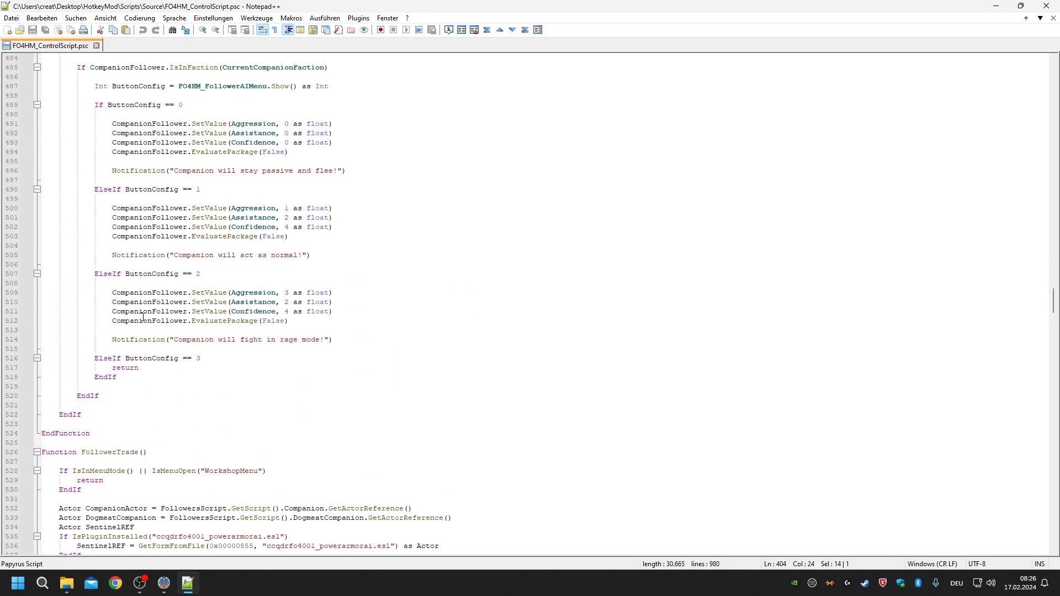
Highlight the FollowerAI function name and its Aggression, Assistance and Confidence values, and look over the companion behaviour branches.
{"action": "scroll", "coordinate": [155, 317], "scroll_direction": "up", "scroll_amount": 7}
{"action": "double_click", "coordinate": [117, 122]}
{"action": "double_click", "coordinate": [230, 179]}
{"action": "left_click", "coordinate": [263, 181]}
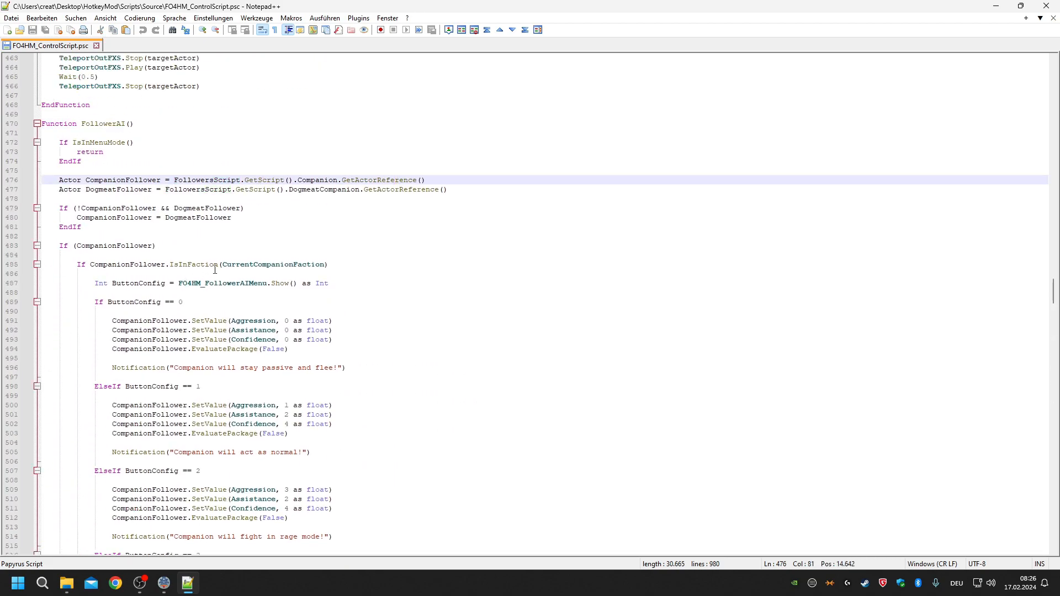
{"action": "double_click", "coordinate": [254, 322]}
{"action": "double_click", "coordinate": [255, 331]}
{"action": "double_click", "coordinate": [255, 340]}
{"action": "scroll", "coordinate": [326, 338], "scroll_direction": "down", "scroll_amount": 3}
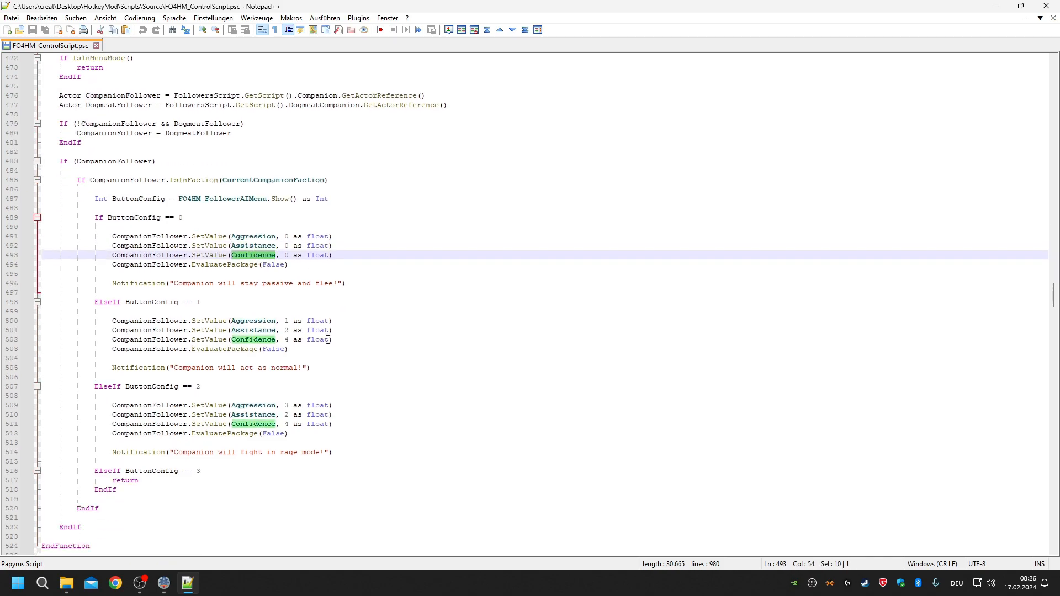
{"action": "scroll", "coordinate": [301, 332], "scroll_direction": "down", "scroll_amount": 12}
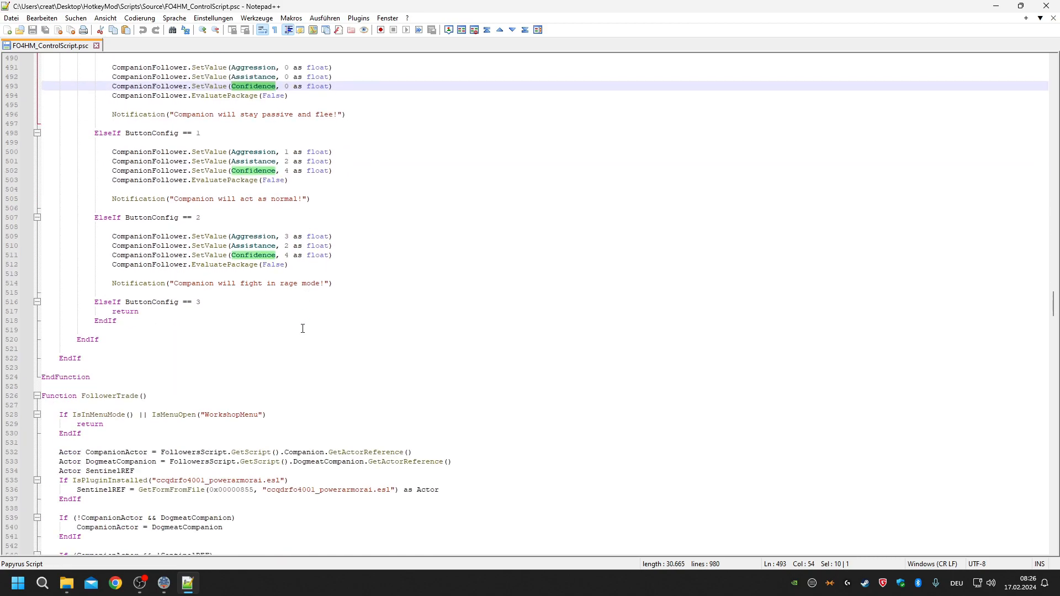
Close the HotkeyMod control script, the empty editor window and the HotkeyMod source folder.
{"action": "left_click", "coordinate": [1046, 5]}
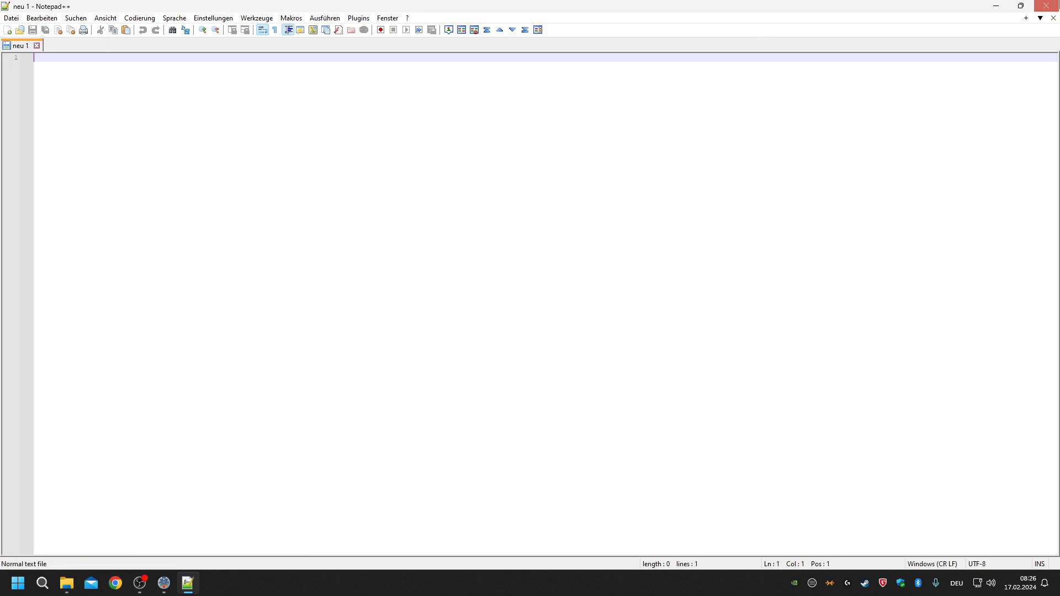
{"action": "left_click", "coordinate": [711, 298]}
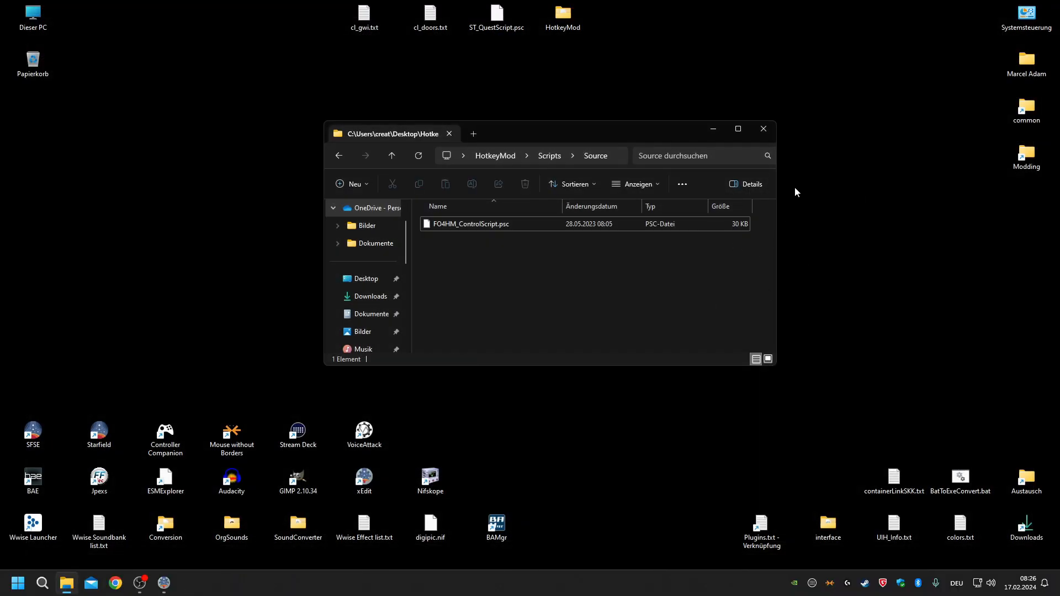
{"action": "left_click", "coordinate": [767, 132]}
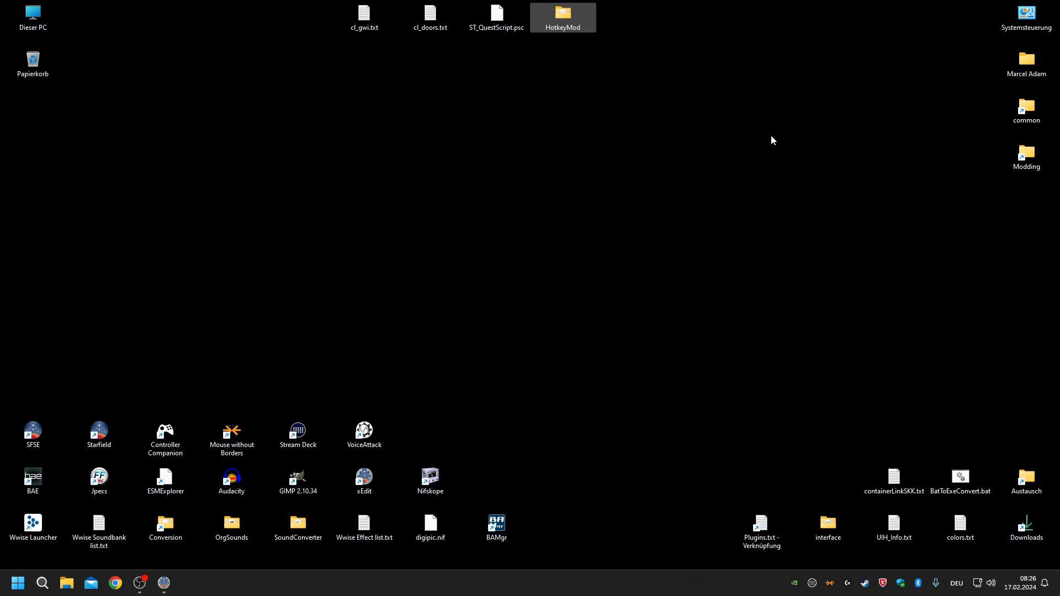
Open CBM_MusicRadioScript.psc from Modding\Starfield\MyMods\Overhaul\BuildMod\Scripts\Source in Notepad++.
{"action": "double_click", "coordinate": [1027, 157]}
{"action": "double_click", "coordinate": [442, 223]}
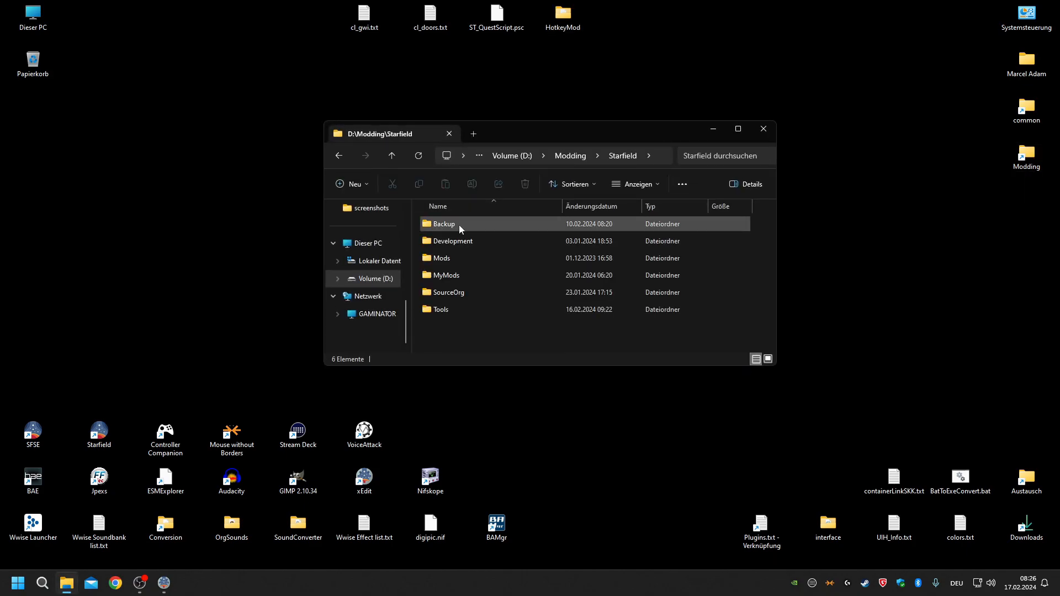
{"action": "double_click", "coordinate": [460, 271]}
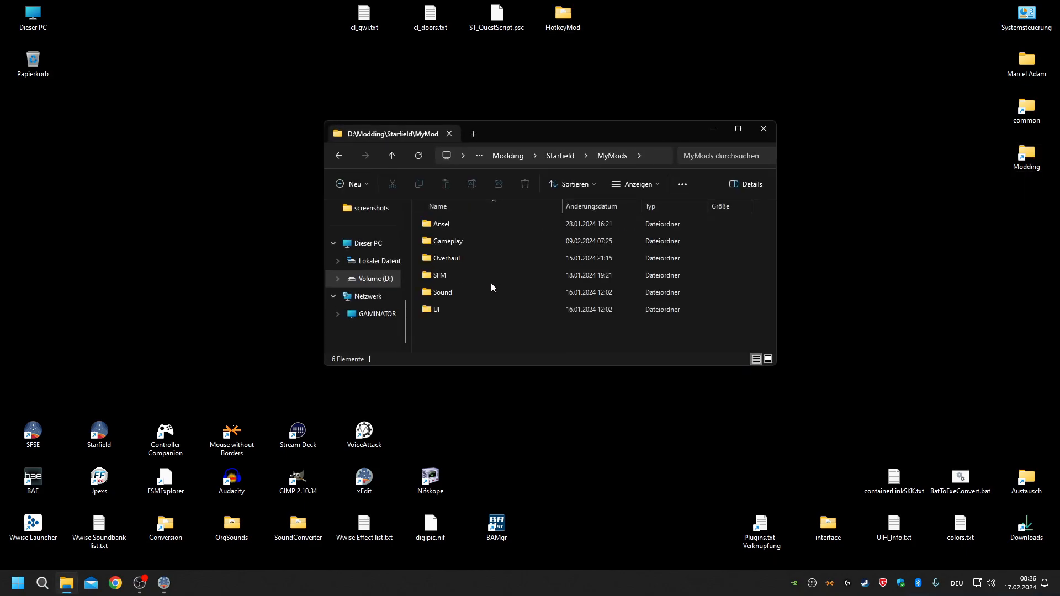
{"action": "double_click", "coordinate": [462, 254]}
{"action": "left_click", "coordinate": [459, 222]}
{"action": "double_click", "coordinate": [460, 223]}
{"action": "double_click", "coordinate": [462, 257]}
{"action": "double_click", "coordinate": [465, 224]}
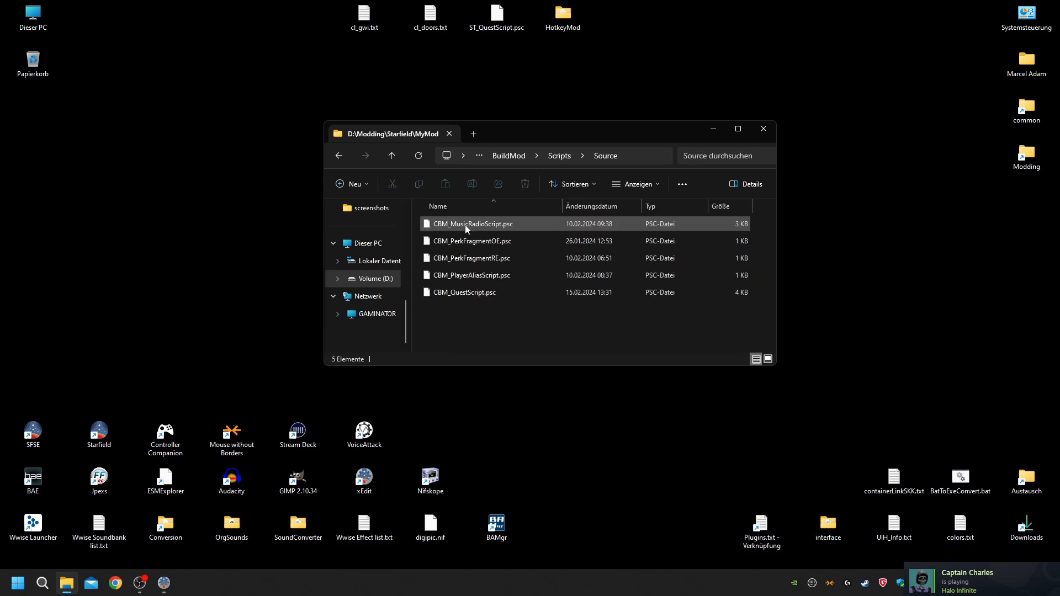
{"action": "right_click", "coordinate": [483, 222]}
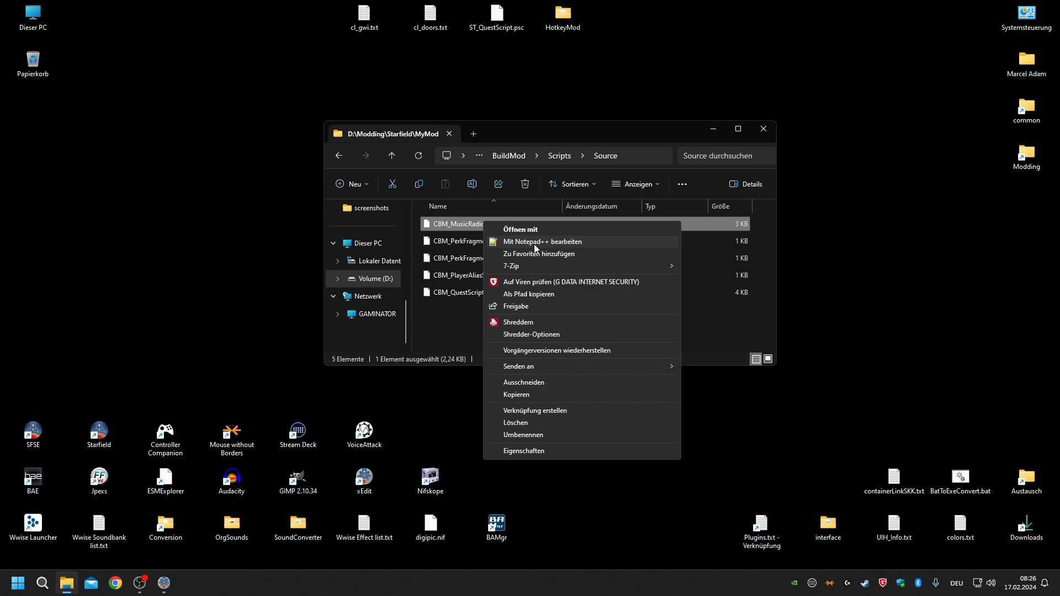
{"action": "left_click", "coordinate": [535, 242]}
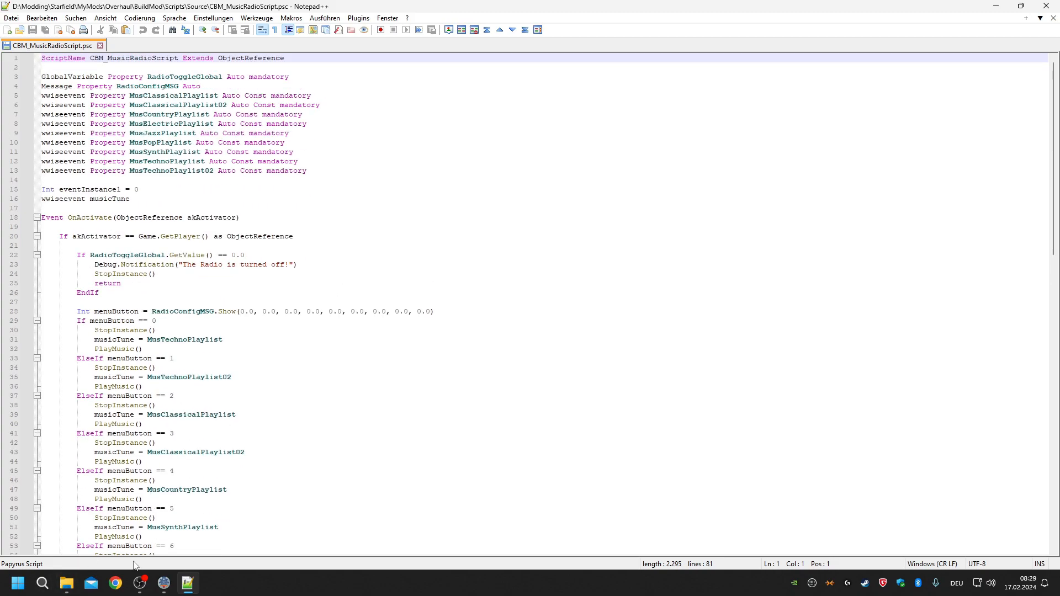
Highlight the OnActivate event name in the radio script and look over its menuButton branches.
{"action": "scroll", "coordinate": [338, 264], "scroll_direction": "down", "scroll_amount": 1}
{"action": "scroll", "coordinate": [337, 267], "scroll_direction": "up", "scroll_amount": 1}
{"action": "scroll", "coordinate": [307, 258], "scroll_direction": "down", "scroll_amount": 1}
{"action": "scroll", "coordinate": [307, 258], "scroll_direction": "up", "scroll_amount": 1}
{"action": "double_click", "coordinate": [90, 217]}
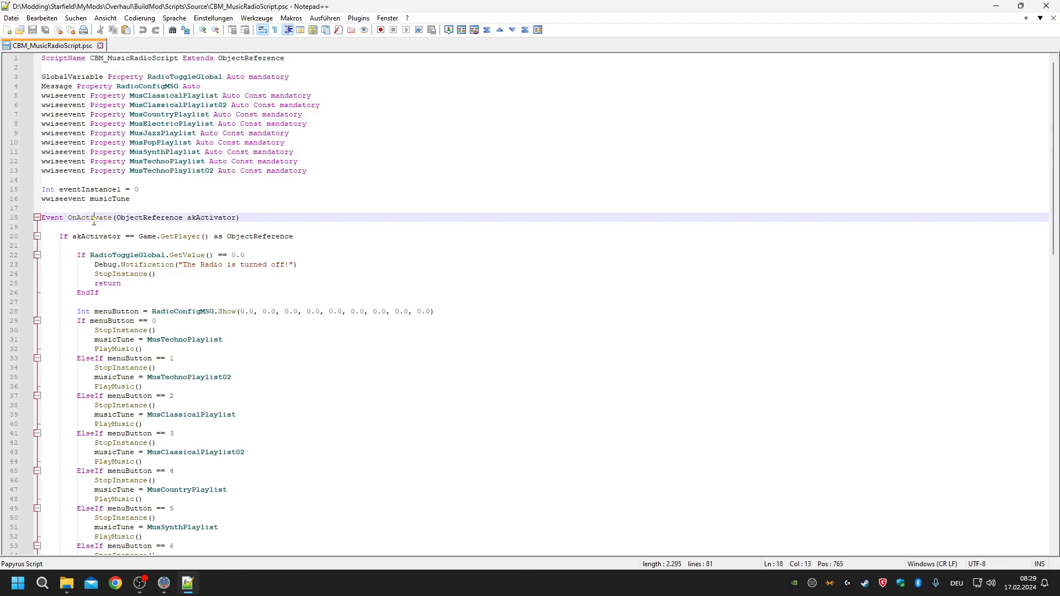
{"action": "scroll", "coordinate": [401, 202], "scroll_direction": "down", "scroll_amount": 6}
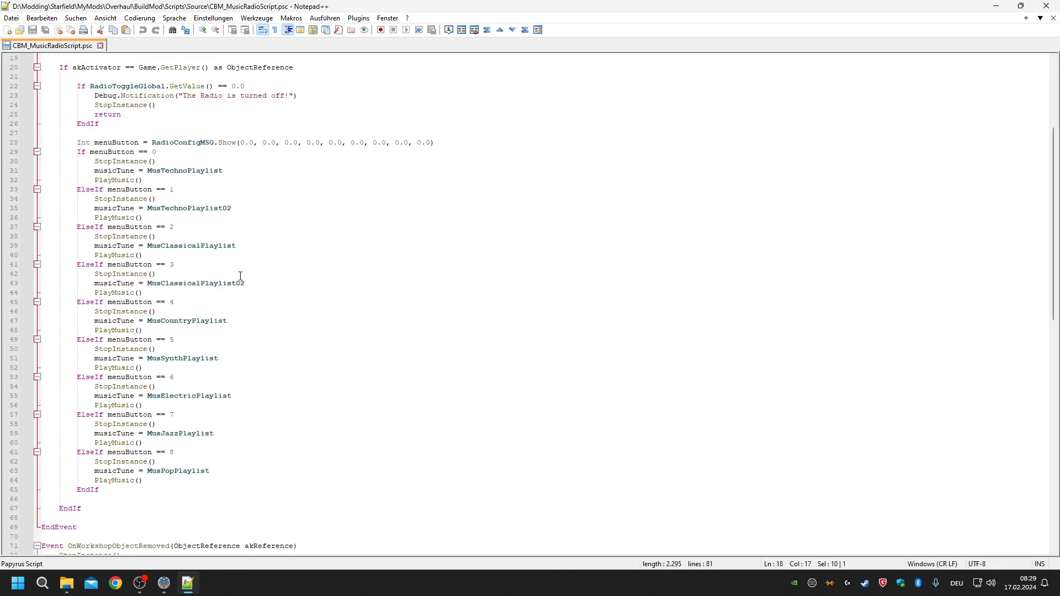
{"action": "scroll", "coordinate": [129, 172], "scroll_direction": "down", "scroll_amount": 4}
{"action": "scroll", "coordinate": [133, 194], "scroll_direction": "up", "scroll_amount": 4}
Switch to SF1Edit and view the CBM_RadioConfigMSG message record of CBM_CrEaToXxBuildMod.esm down to its menu buttons.
{"action": "left_click", "coordinate": [164, 583]}
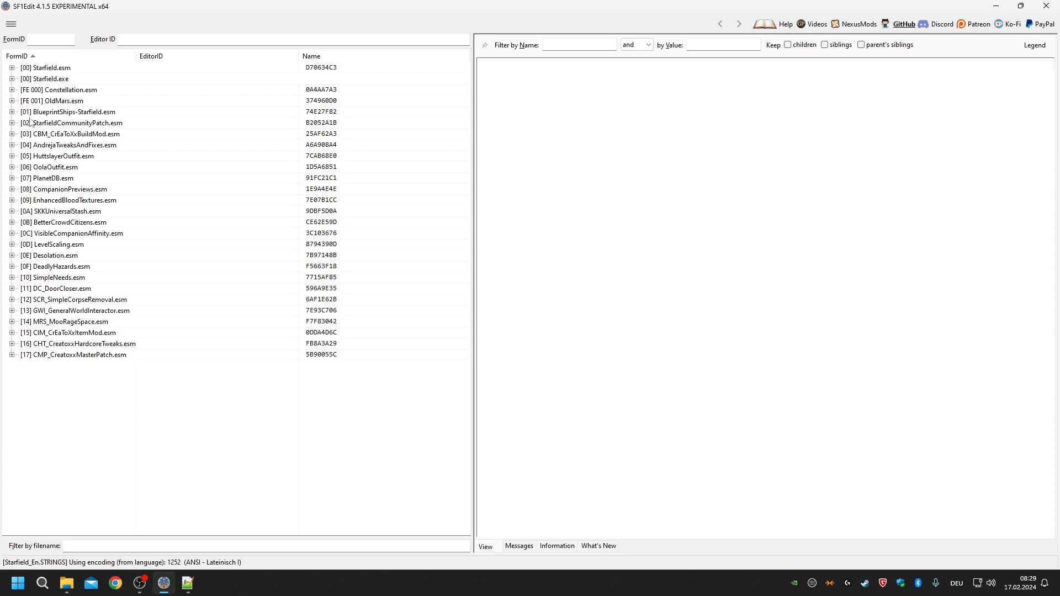
{"action": "left_click", "coordinate": [12, 134]}
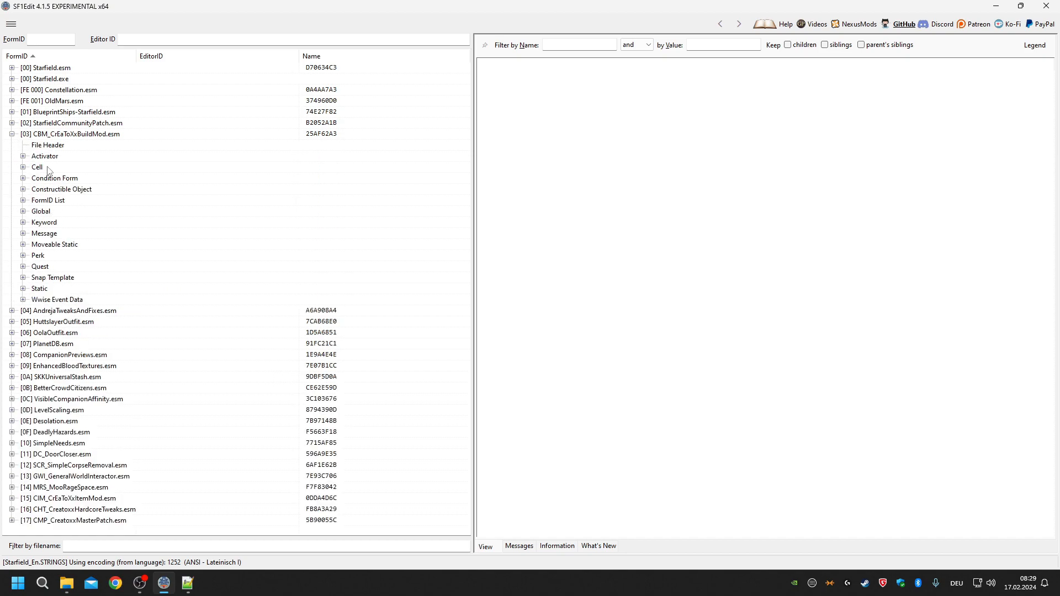
{"action": "left_click", "coordinate": [23, 234]}
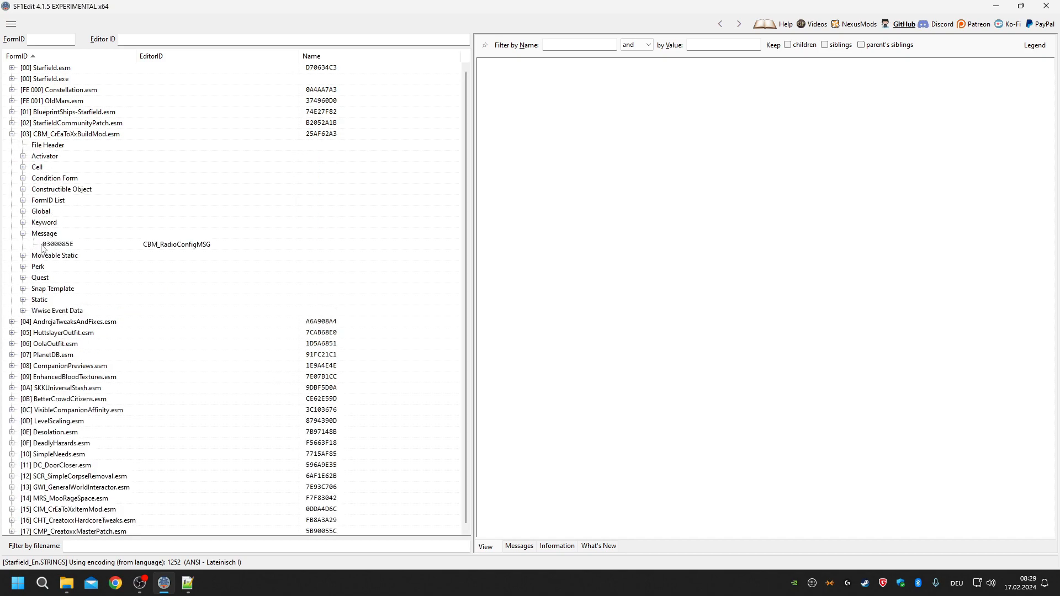
{"action": "left_click", "coordinate": [144, 246]}
{"action": "scroll", "coordinate": [690, 215], "scroll_direction": "down", "scroll_amount": 3}
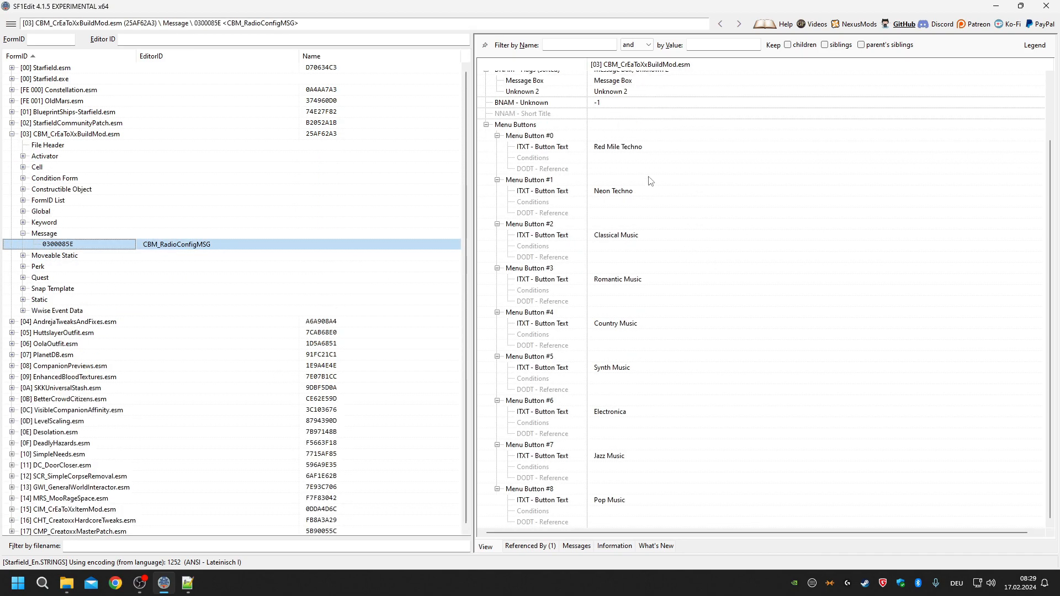
Point out the button texts of the radio message one by one, from Red Mile Techno to Jazz Music.
{"action": "left_click", "coordinate": [639, 149]}
{"action": "left_click", "coordinate": [620, 194]}
{"action": "left_click", "coordinate": [631, 237]}
{"action": "left_click", "coordinate": [636, 279]}
{"action": "left_click", "coordinate": [621, 322]}
{"action": "left_click", "coordinate": [624, 368]}
{"action": "left_click", "coordinate": [617, 415]}
{"action": "left_click", "coordinate": [622, 457]}
Switch to Chrome, open the Starfield page on Nexus Mods and accept the privacy notice.
{"action": "left_click", "coordinate": [115, 582]}
{"action": "left_click", "coordinate": [89, 54]}
{"action": "mouse_move", "coordinate": [99, 73]}
{"action": "left_click", "coordinate": [307, 90]}
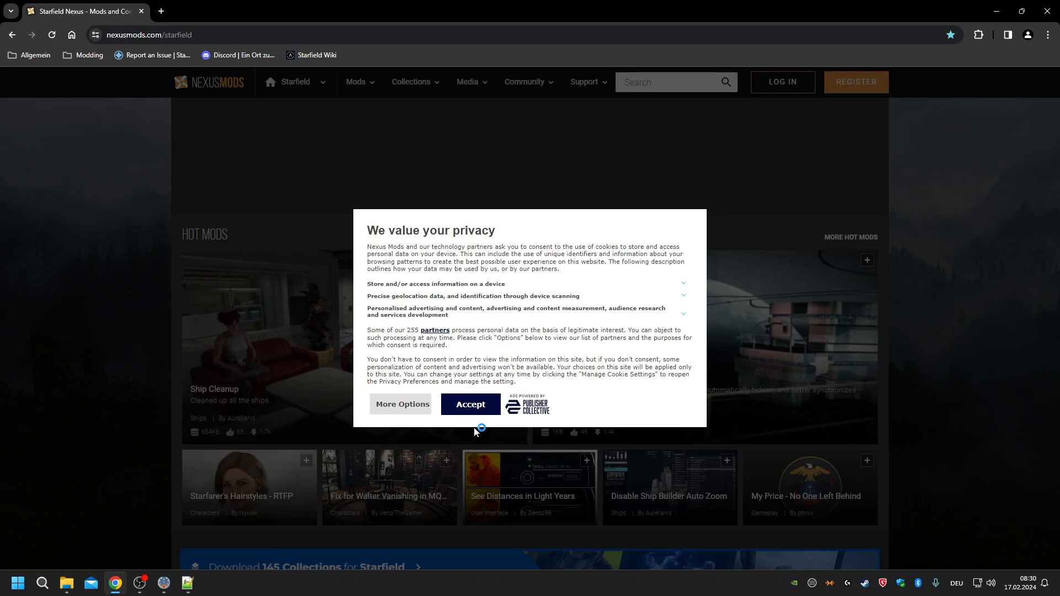
{"action": "left_click", "coordinate": [458, 410]}
Open the Outpost Overhaul mod page from the newest mods and browse its preview images.
{"action": "scroll", "coordinate": [855, 324], "scroll_direction": "down", "scroll_amount": 4}
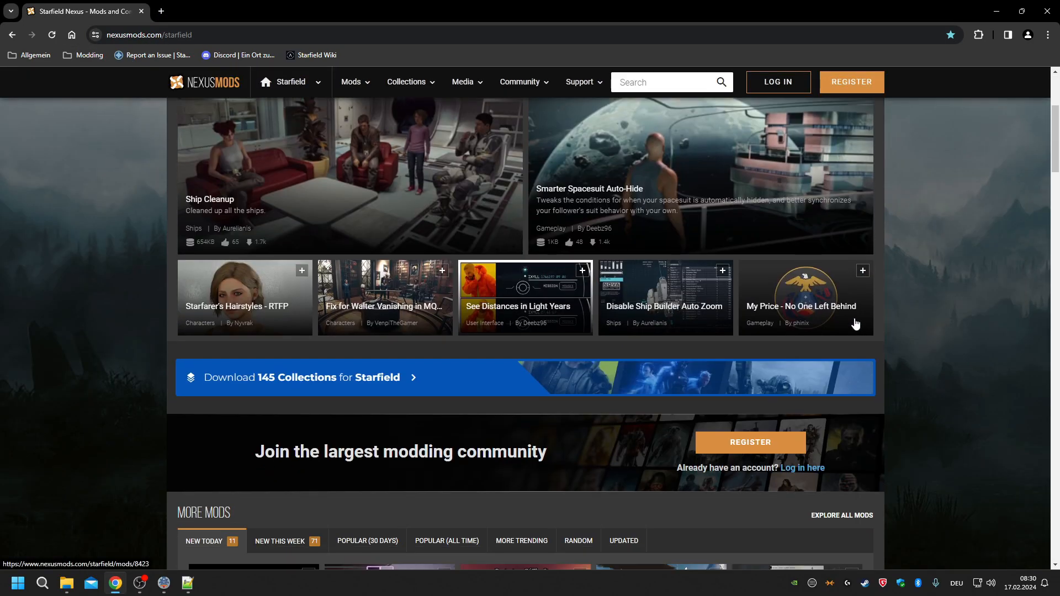
{"action": "scroll", "coordinate": [855, 323], "scroll_direction": "down", "scroll_amount": 7}
{"action": "left_click", "coordinate": [803, 446]}
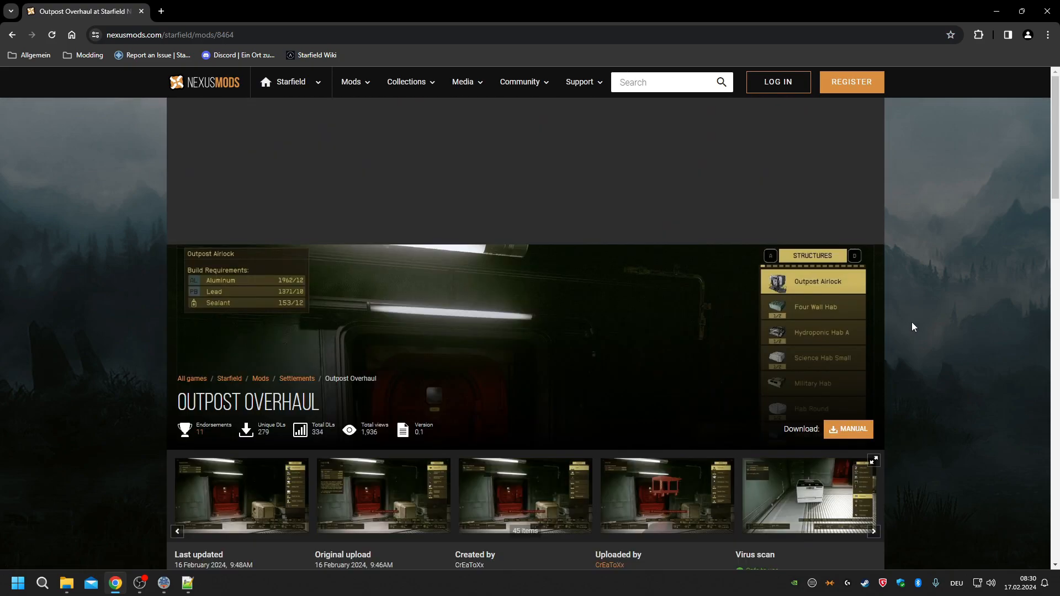
{"action": "scroll", "coordinate": [911, 323], "scroll_direction": "down", "scroll_amount": 4}
{"action": "left_click", "coordinate": [872, 312]}
{"action": "left_click", "coordinate": [872, 314]}
{"action": "left_click", "coordinate": [872, 314]}
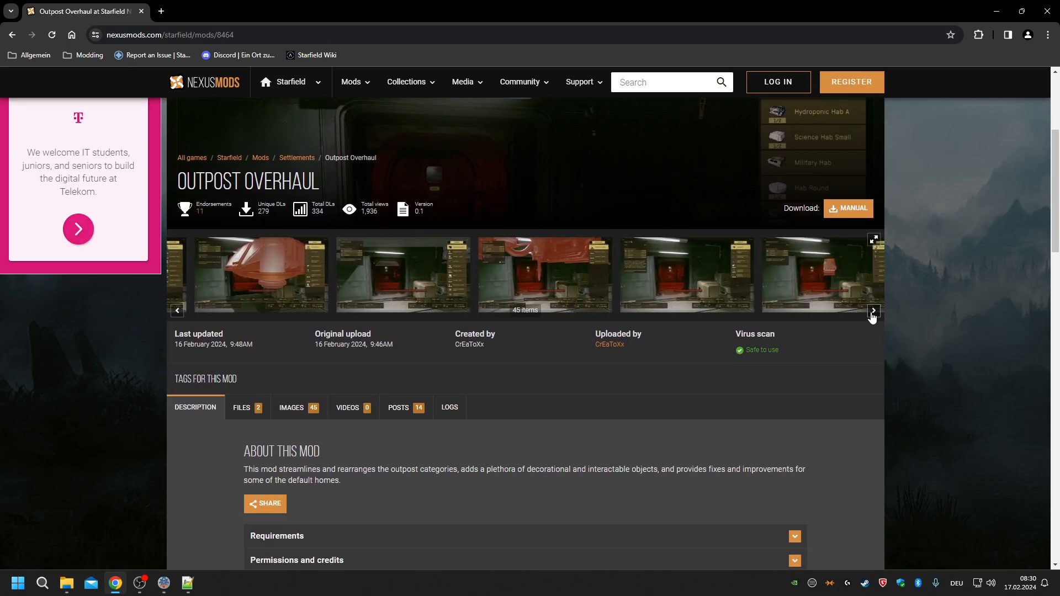
Open the mod's image gallery and enlarge the screenshot of the radio's "Tune in!" menu.
{"action": "left_click", "coordinate": [300, 409]}
{"action": "scroll", "coordinate": [778, 320], "scroll_direction": "down", "scroll_amount": 10}
{"action": "left_click", "coordinate": [196, 430]}
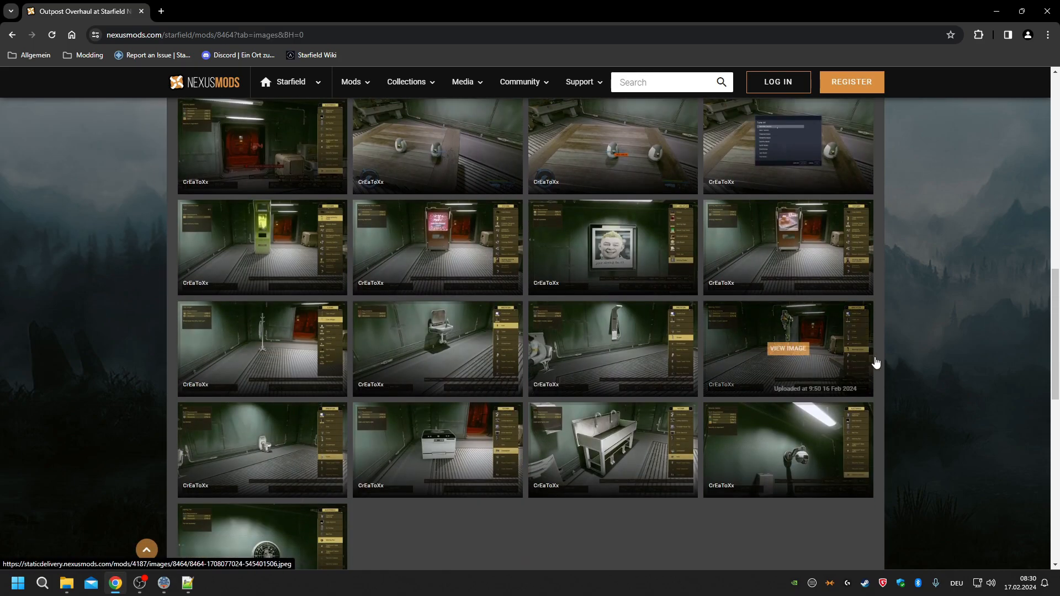
{"action": "scroll", "coordinate": [929, 349], "scroll_direction": "down", "scroll_amount": 1}
{"action": "scroll", "coordinate": [929, 350], "scroll_direction": "up", "scroll_amount": 2}
{"action": "left_click", "coordinate": [850, 199]}
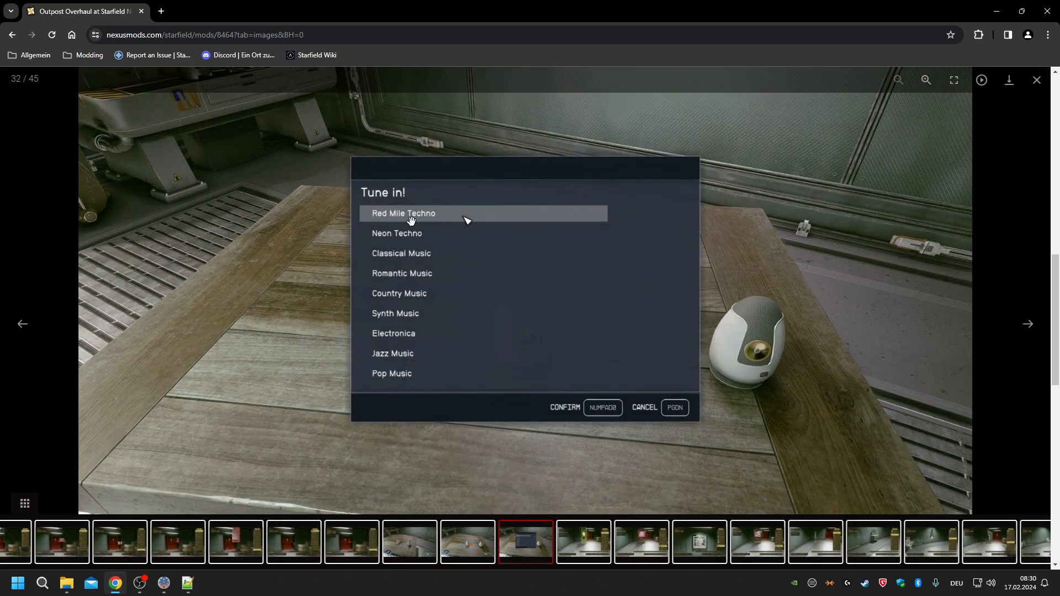
Return to the radio script in Notepad++ and highlight the Message type and RadioConfigMSG property name.
{"action": "left_click", "coordinate": [164, 583]}
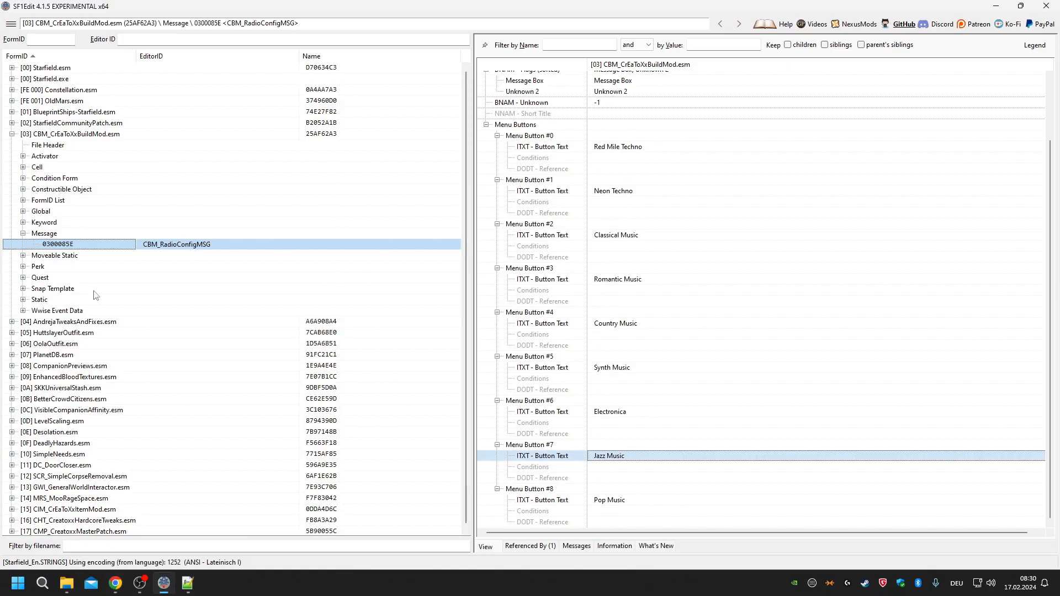
{"action": "left_click", "coordinate": [188, 583]}
{"action": "scroll", "coordinate": [210, 232], "scroll_direction": "up", "scroll_amount": 1}
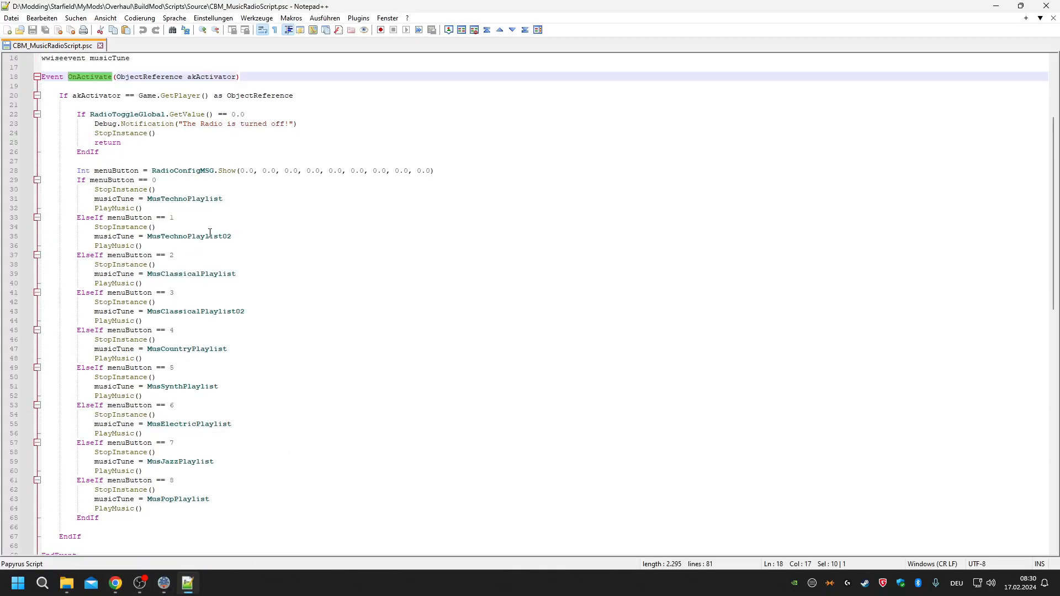
{"action": "scroll", "coordinate": [210, 233], "scroll_direction": "up", "scroll_amount": 5}
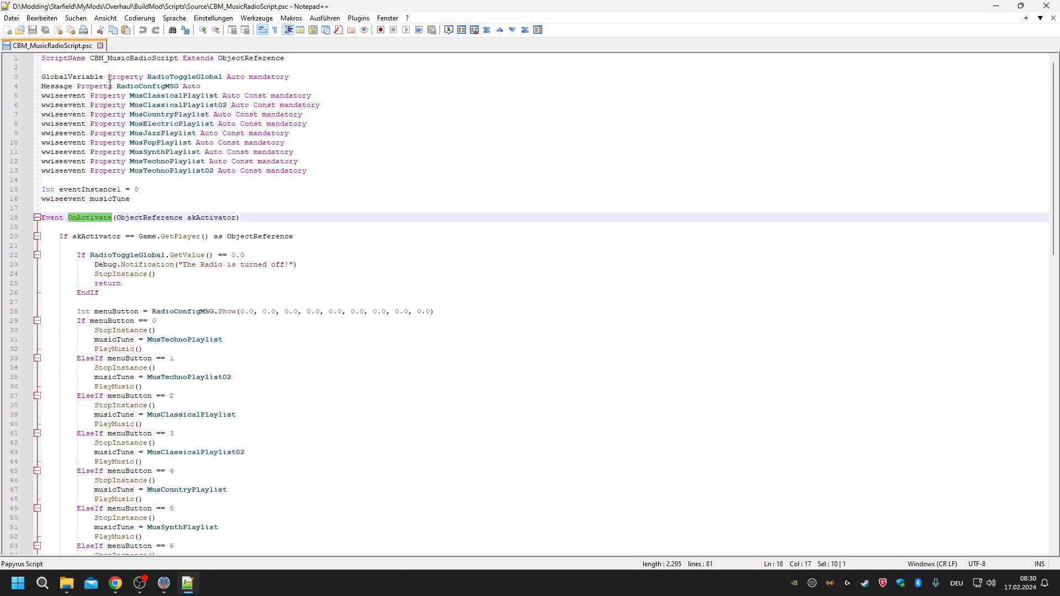
{"action": "double_click", "coordinate": [59, 87]}
{"action": "double_click", "coordinate": [136, 87]}
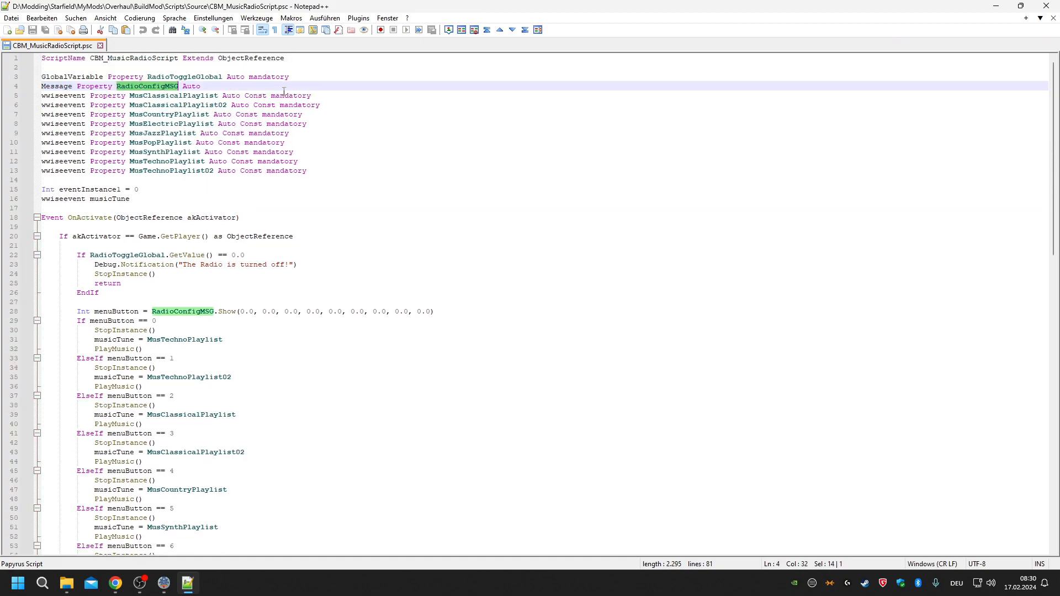
Highlight the RadioConfigMSG.Show line, its Show call, the menuButton == 0 condition and the assigned MusTechnoPlaylist.
{"action": "scroll", "coordinate": [77, 201], "scroll_direction": "down", "scroll_amount": 4}
{"action": "left_click_drag", "start_coordinate": [76, 201], "coordinate": [450, 194]}
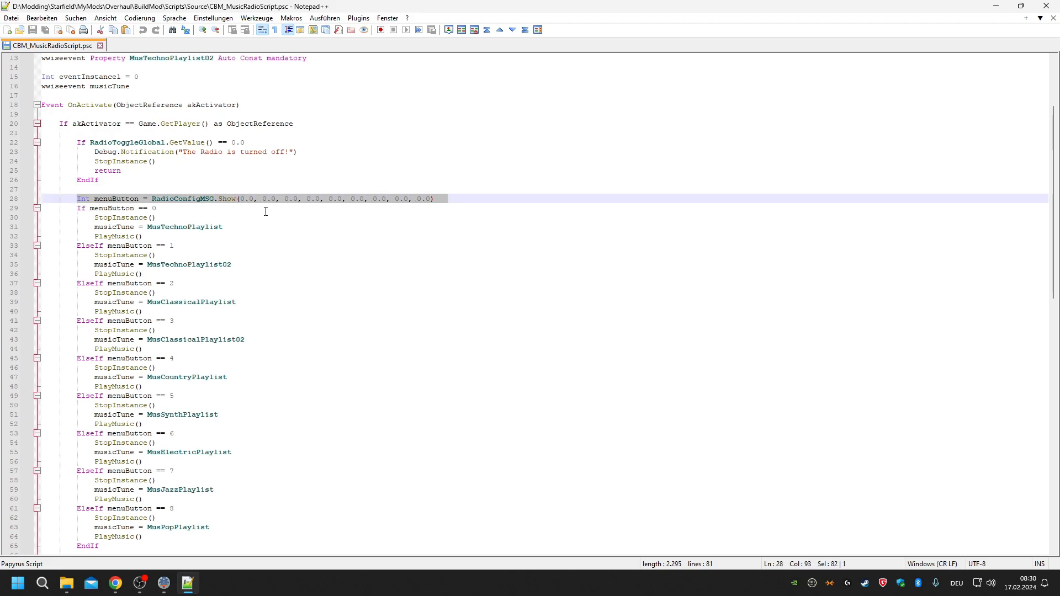
{"action": "double_click", "coordinate": [228, 198]}
{"action": "double_click", "coordinate": [122, 208]}
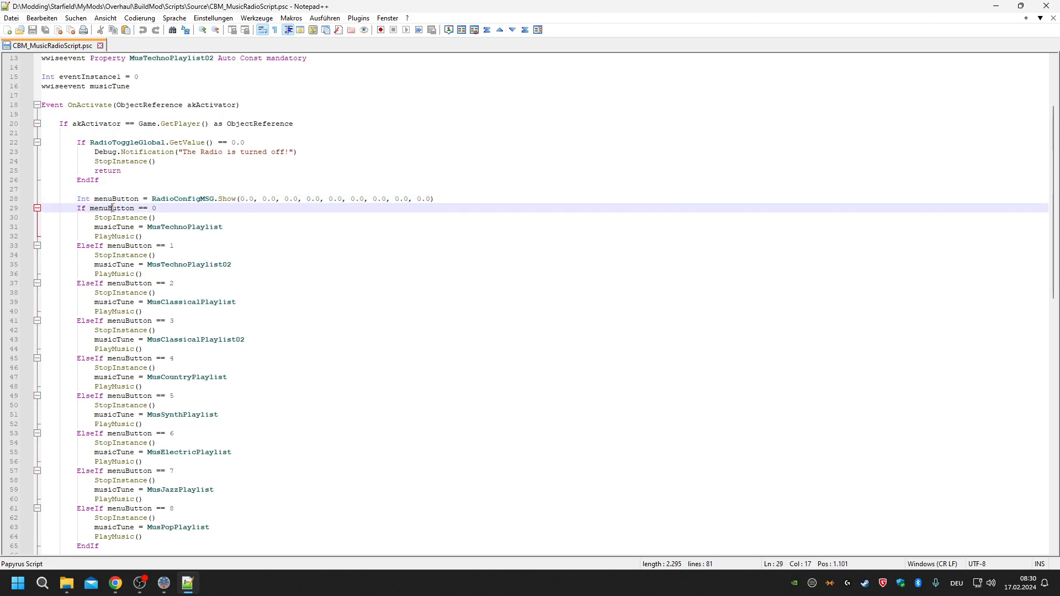
{"action": "left_click_drag", "start_coordinate": [158, 209], "coordinate": [148, 208]}
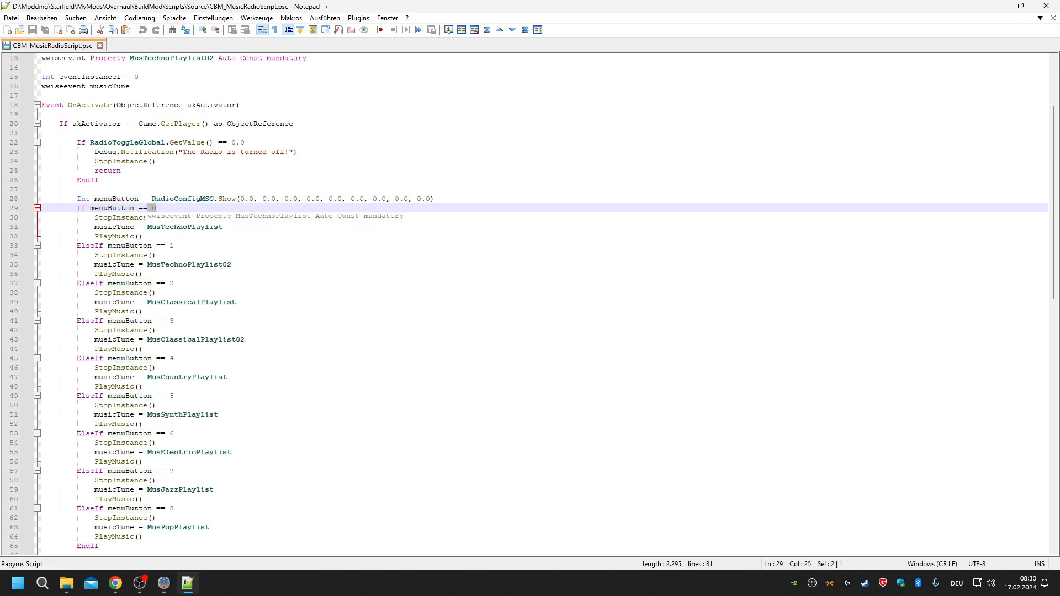
{"action": "double_click", "coordinate": [179, 227]}
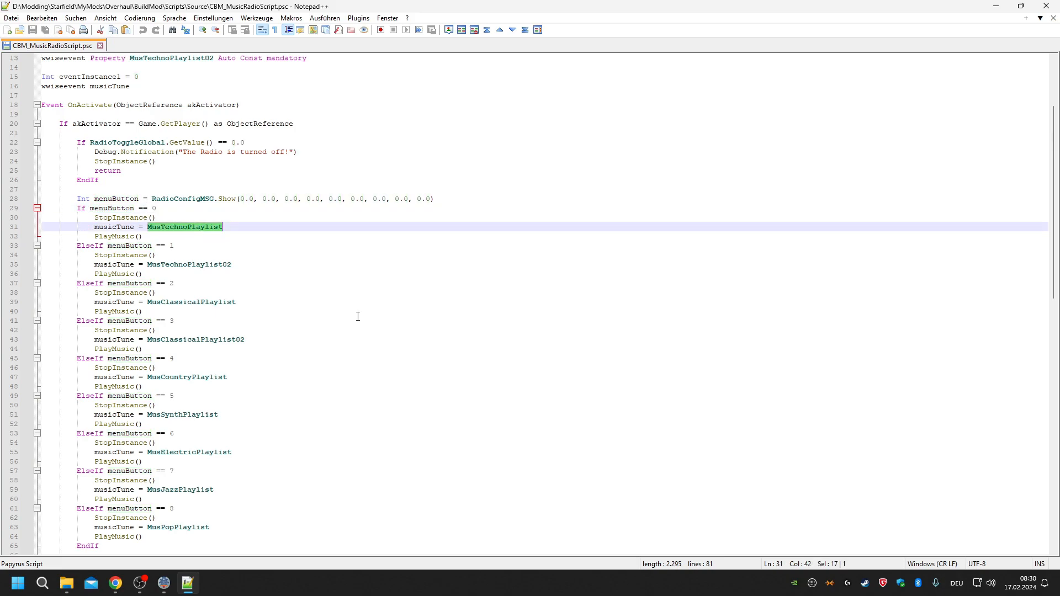
Highlight the PlayMusic call in the menuButton == 0 branch and the eventInstance1 = musicTune.Play line inside the PlayMusic function.
{"action": "double_click", "coordinate": [114, 236]}
{"action": "scroll", "coordinate": [306, 253], "scroll_direction": "down", "scroll_amount": 10}
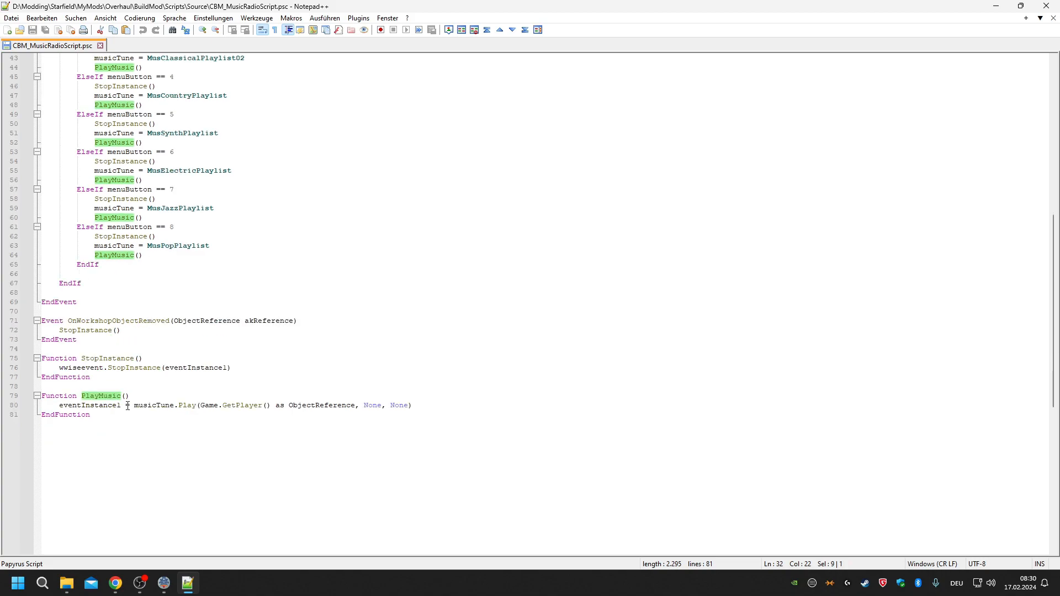
{"action": "left_click", "coordinate": [101, 398]}
{"action": "left_click_drag", "start_coordinate": [59, 405], "coordinate": [412, 407]}
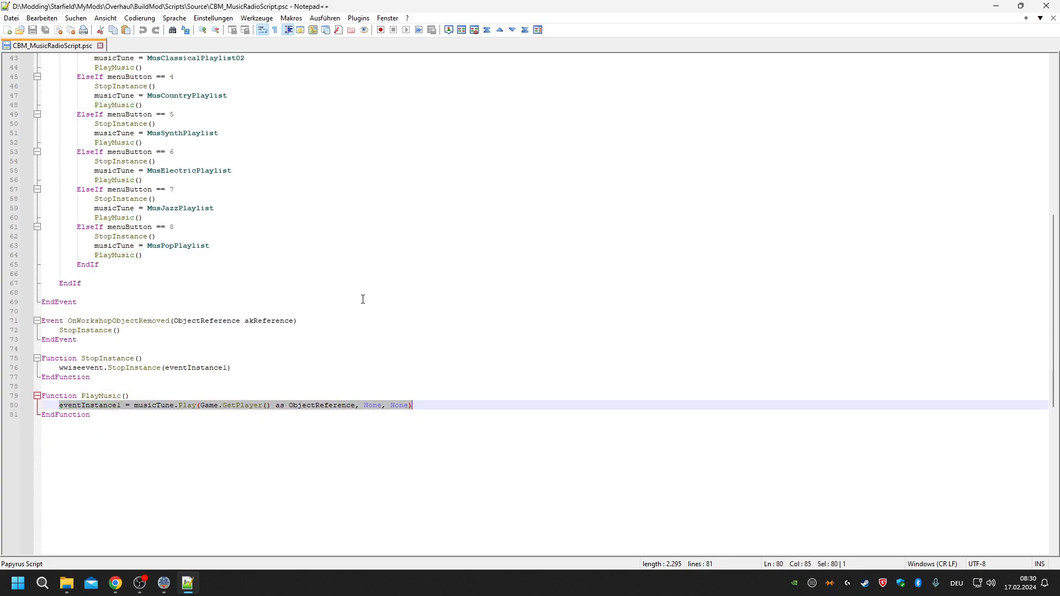
{"action": "scroll", "coordinate": [363, 298], "scroll_direction": "up", "scroll_amount": 1}
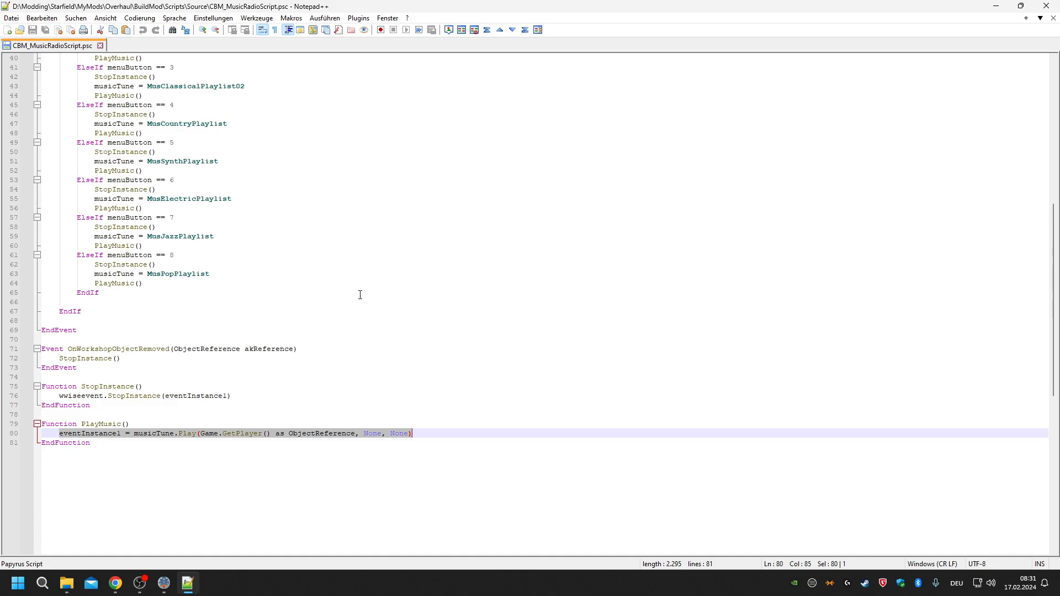
Highlight the OnActivate event name, then switch to Chrome and enlarge the gallery screenshot showing the "Radio turned on!" message.
{"action": "scroll", "coordinate": [249, 210], "scroll_direction": "up", "scroll_amount": 13}
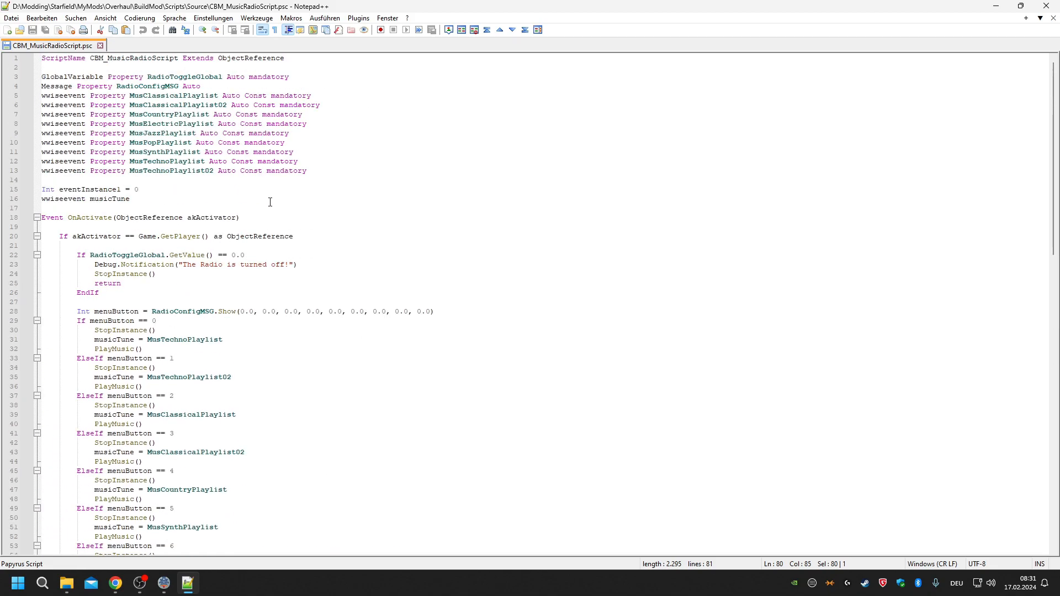
{"action": "double_click", "coordinate": [96, 217]}
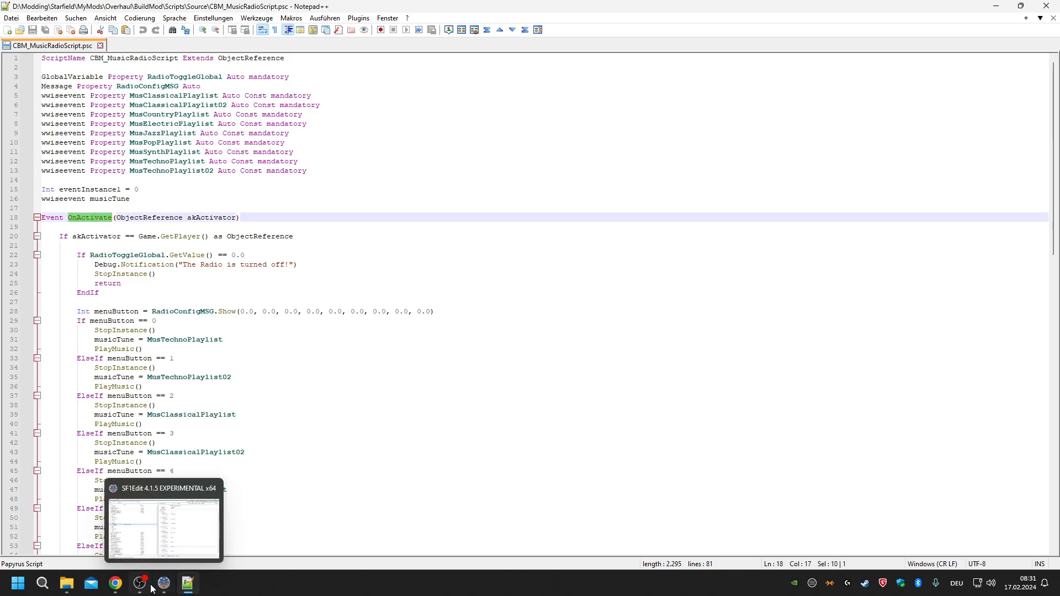
{"action": "left_click", "coordinate": [118, 591]}
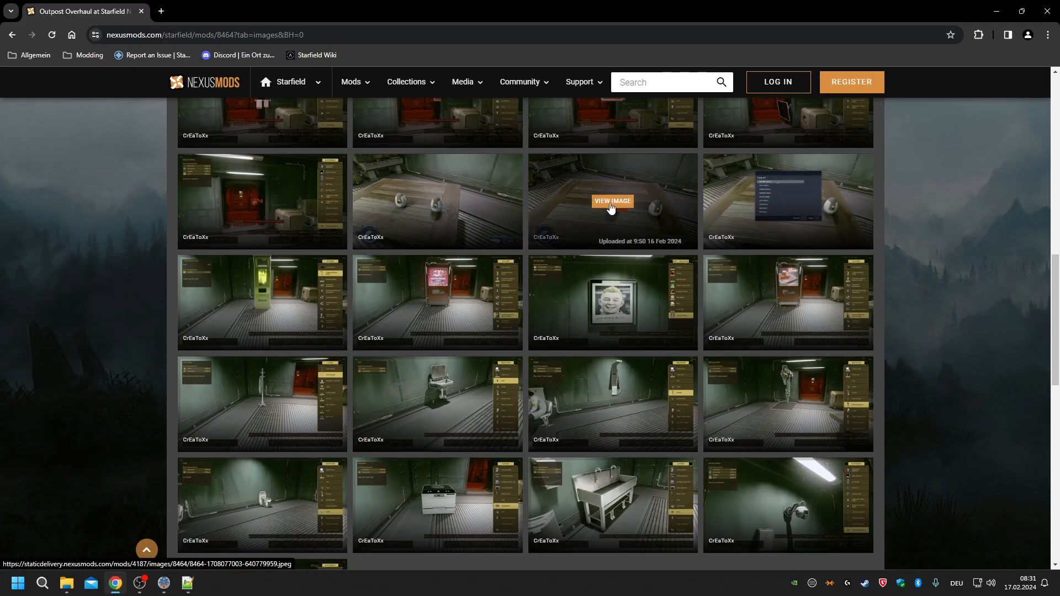
{"action": "left_click", "coordinate": [609, 202]}
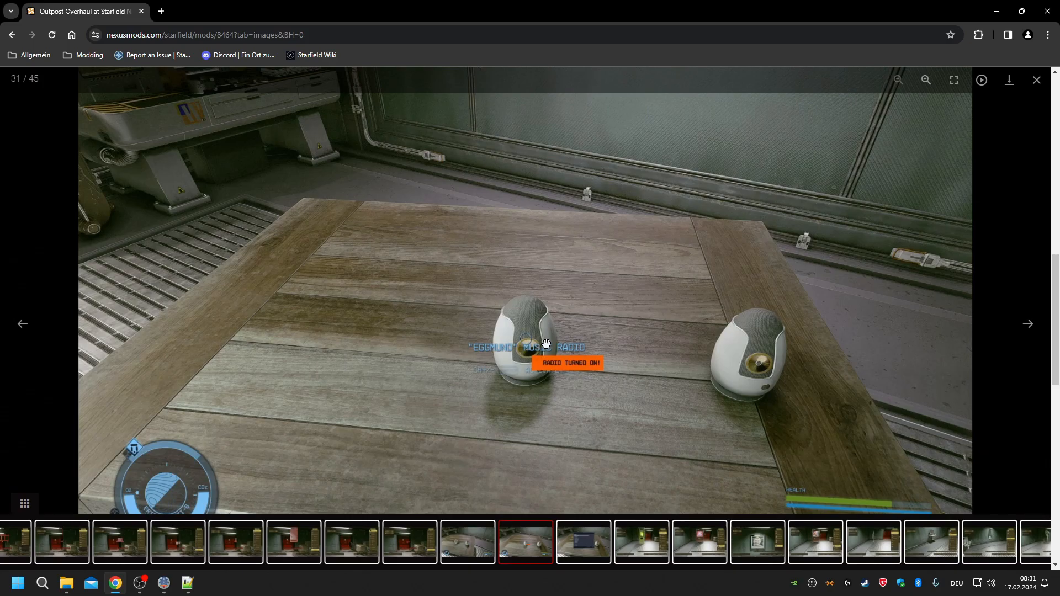
Return to the radio script in Notepad++ and highlight the akActivator == Game.GetPlayer() check together with the RadioToggleGlobal condition.
{"action": "left_click", "coordinate": [188, 583]}
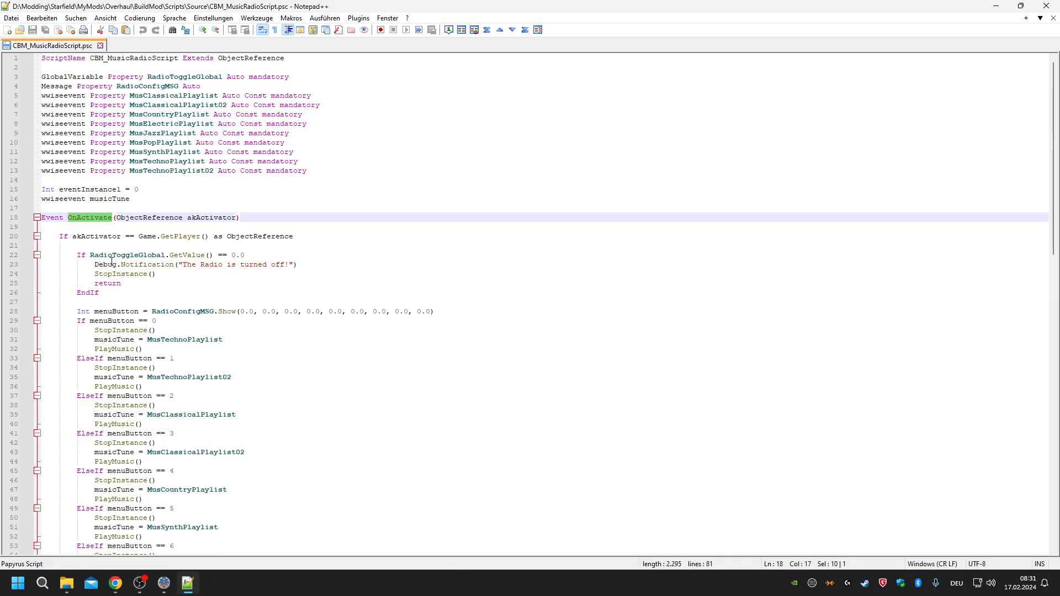
{"action": "left_click_drag", "start_coordinate": [59, 236], "coordinate": [244, 255]}
{"action": "mouse_move", "coordinate": [115, 587]}
{"action": "left_click", "coordinate": [160, 274]}
{"action": "scroll", "coordinate": [124, 238], "scroll_direction": "down", "scroll_amount": 2}
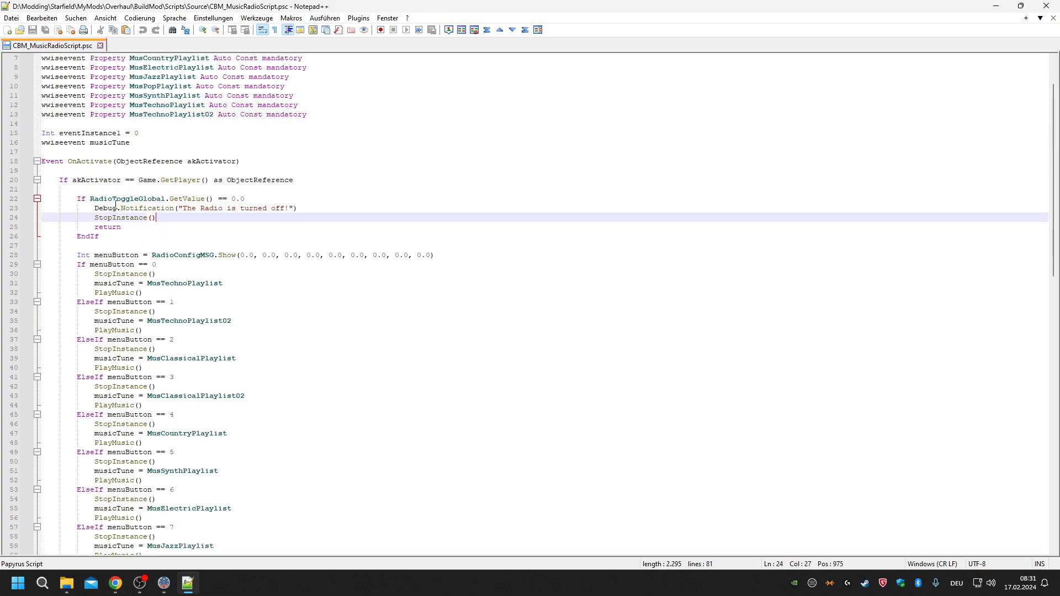
{"action": "double_click", "coordinate": [85, 183]}
{"action": "left_click", "coordinate": [81, 182]}
{"action": "left_click_drag", "start_coordinate": [135, 180], "coordinate": [270, 169]}
{"action": "left_click", "coordinate": [248, 191]}
{"action": "double_click", "coordinate": [259, 180]}
{"action": "left_click_drag", "start_coordinate": [59, 181], "coordinate": [179, 195]}
Check the message record in SF1Edit, then switch to Chrome and enlarge the "Tune in!" menu screenshot.
{"action": "left_click", "coordinate": [164, 582]}
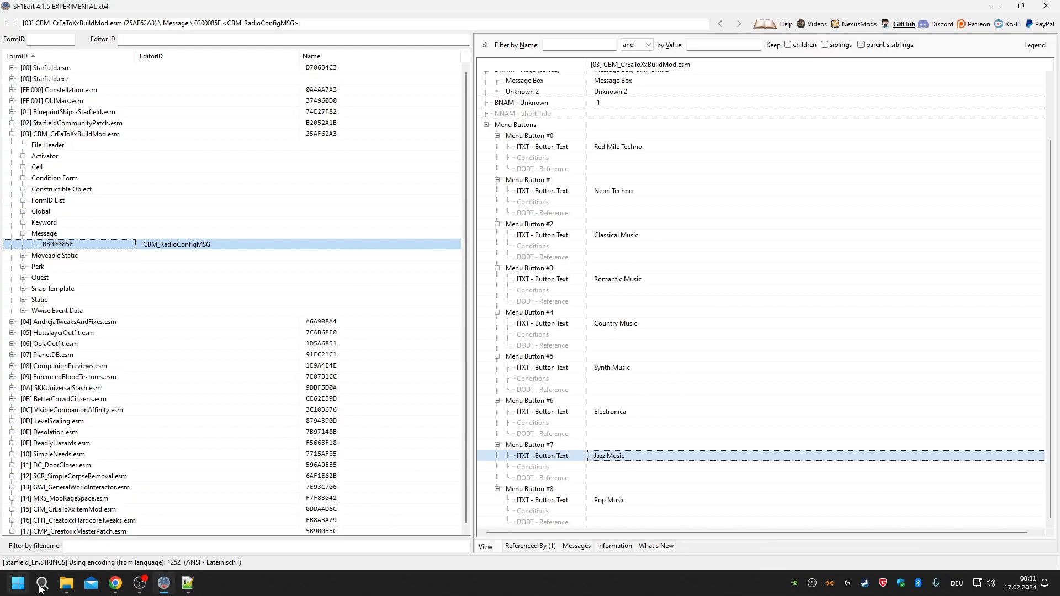
{"action": "left_click", "coordinate": [116, 583]}
{"action": "left_click", "coordinate": [1037, 78]}
{"action": "left_click", "coordinate": [791, 210]}
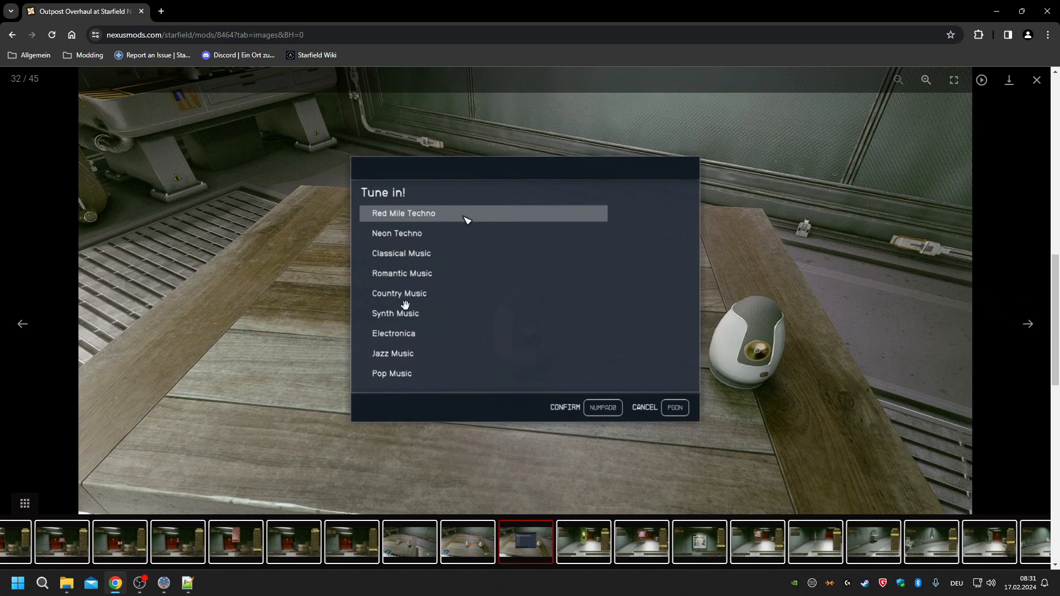
Back in Notepad++, highlight the StopInstance() calls in the radio-off block and in the menuButton == 0 branch.
{"action": "left_click", "coordinate": [187, 583]}
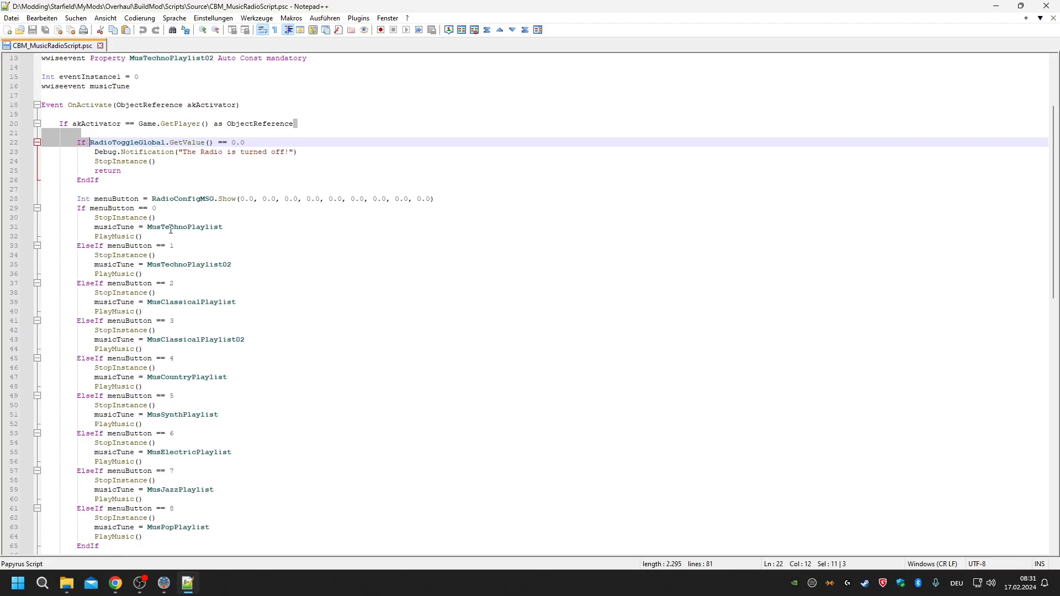
{"action": "double_click", "coordinate": [126, 161]}
{"action": "left_click_drag", "start_coordinate": [157, 162], "coordinate": [94, 161]}
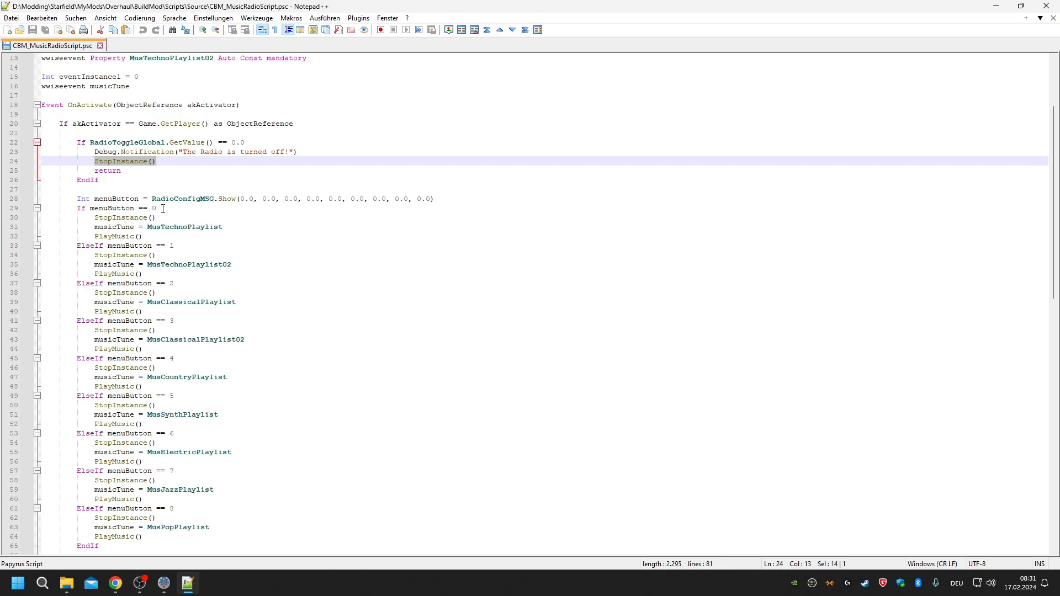
{"action": "double_click", "coordinate": [136, 218]}
{"action": "left_click_drag", "start_coordinate": [157, 219], "coordinate": [95, 217]}
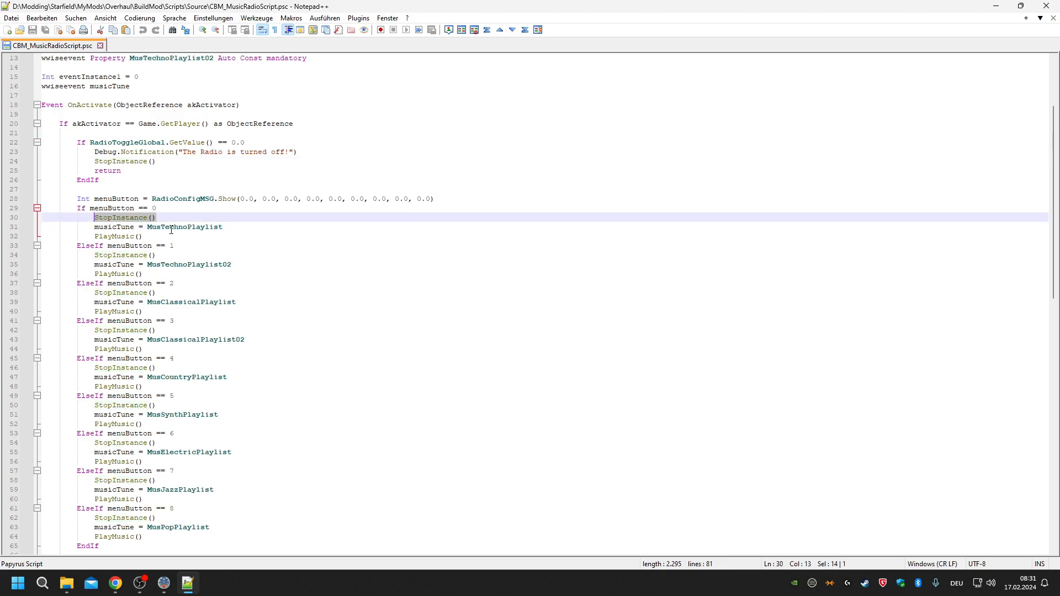
Highlight the wwiseevent musicTune declaration and the line in the menuButton == 0 branch that assigns MusTechnoPlaylist to it.
{"action": "double_click", "coordinate": [121, 228]}
{"action": "scroll", "coordinate": [165, 180], "scroll_direction": "up", "scroll_amount": 2}
{"action": "left_click_drag", "start_coordinate": [138, 142], "coordinate": [34, 140]}
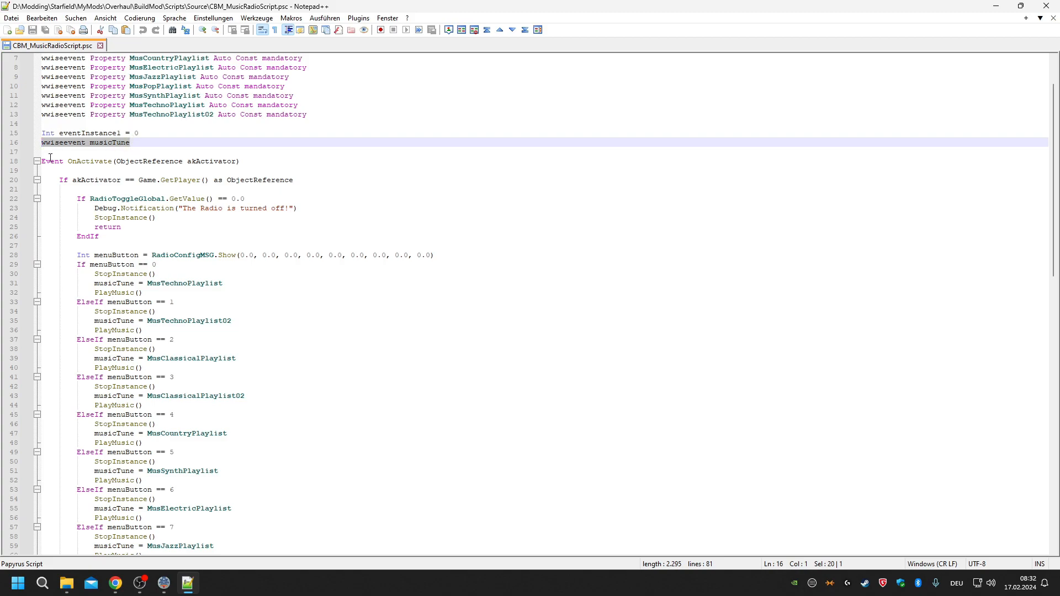
{"action": "scroll", "coordinate": [171, 249], "scroll_direction": "down", "scroll_amount": 2}
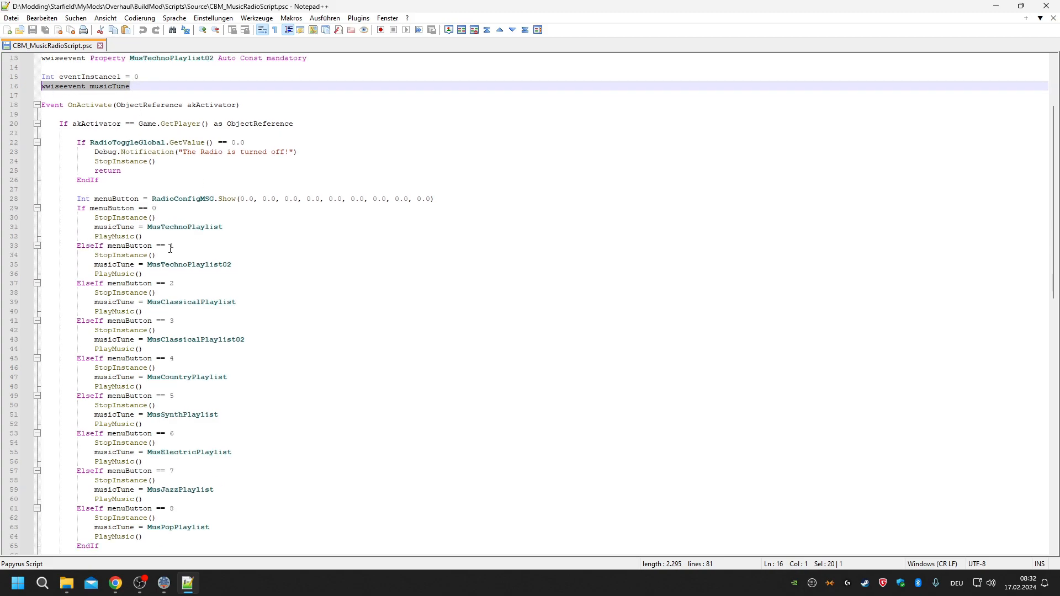
{"action": "double_click", "coordinate": [114, 227]}
{"action": "double_click", "coordinate": [184, 226]}
{"action": "scroll", "coordinate": [202, 164], "scroll_direction": "up", "scroll_amount": 4}
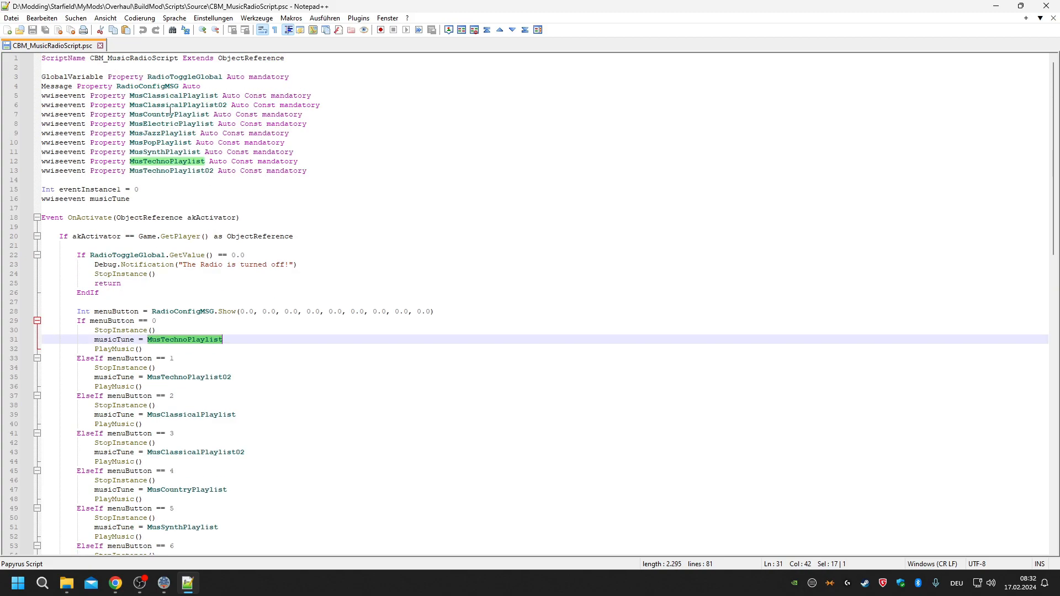
Switch to SF1Edit and open the CBM_OutpostMusicRadio activator record to show its script properties.
{"action": "left_click", "coordinate": [182, 580]}
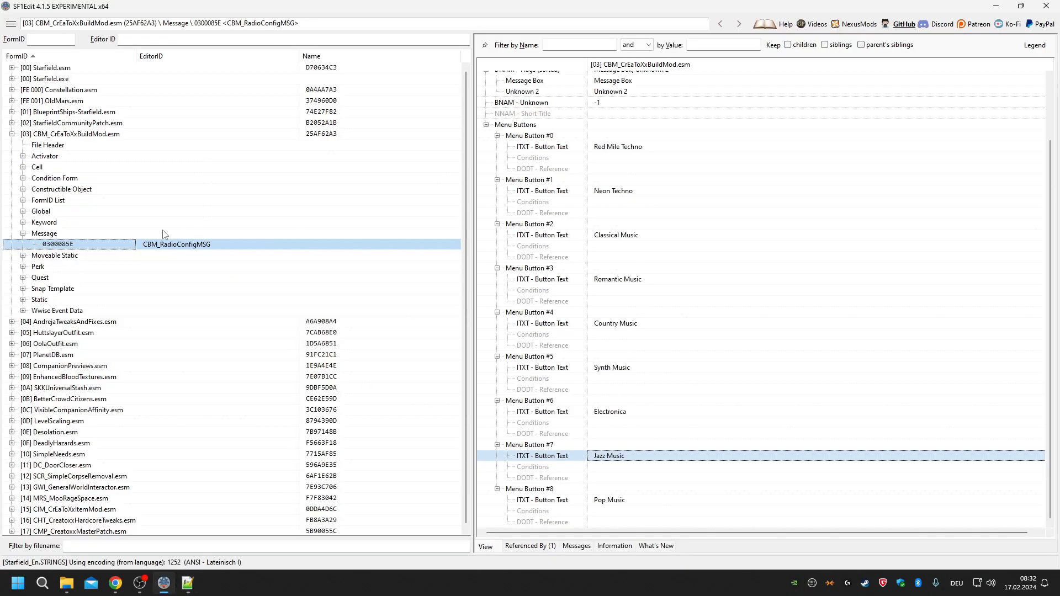
{"action": "left_click", "coordinate": [187, 581]}
{"action": "left_click", "coordinate": [164, 589]}
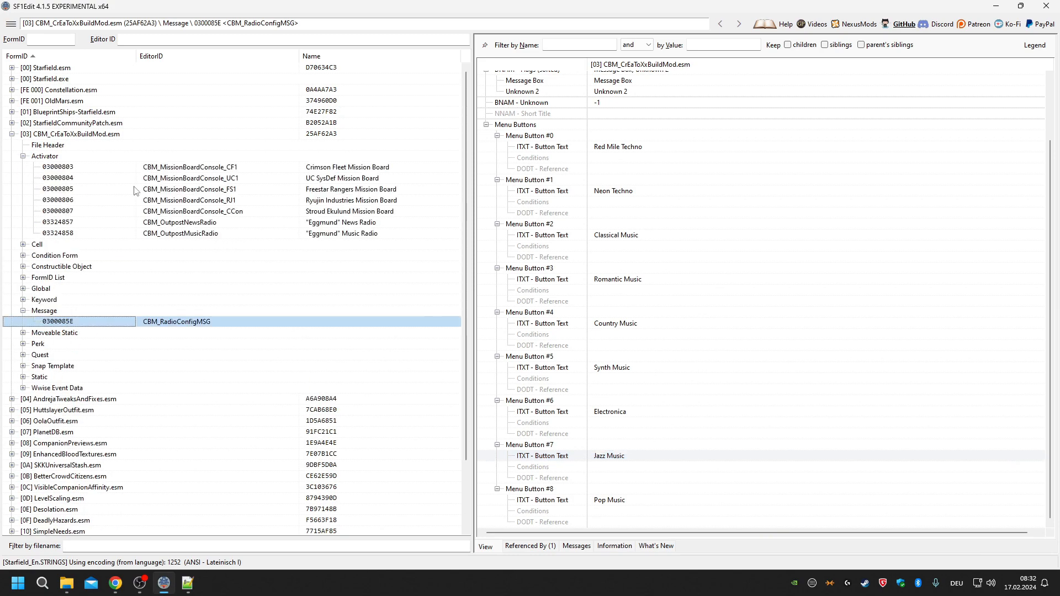
{"action": "left_click", "coordinate": [372, 233]}
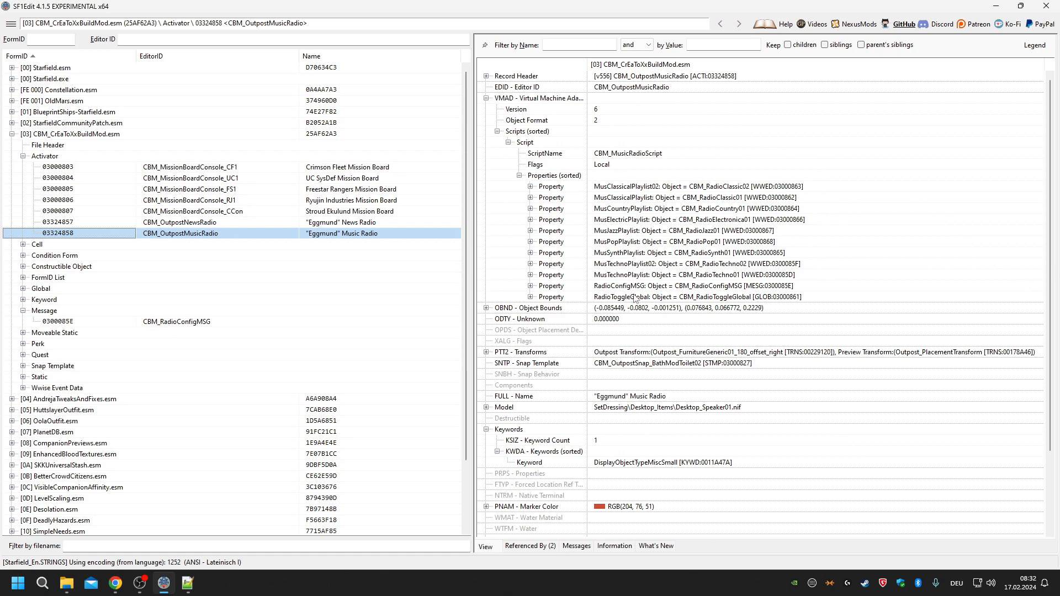
Return to the radio script in Notepad++ and highlight the musicTune assignment, then the wwiseevent type and variable name in its declaration.
{"action": "left_click", "coordinate": [188, 583]}
{"action": "scroll", "coordinate": [247, 403], "scroll_direction": "down", "scroll_amount": 3}
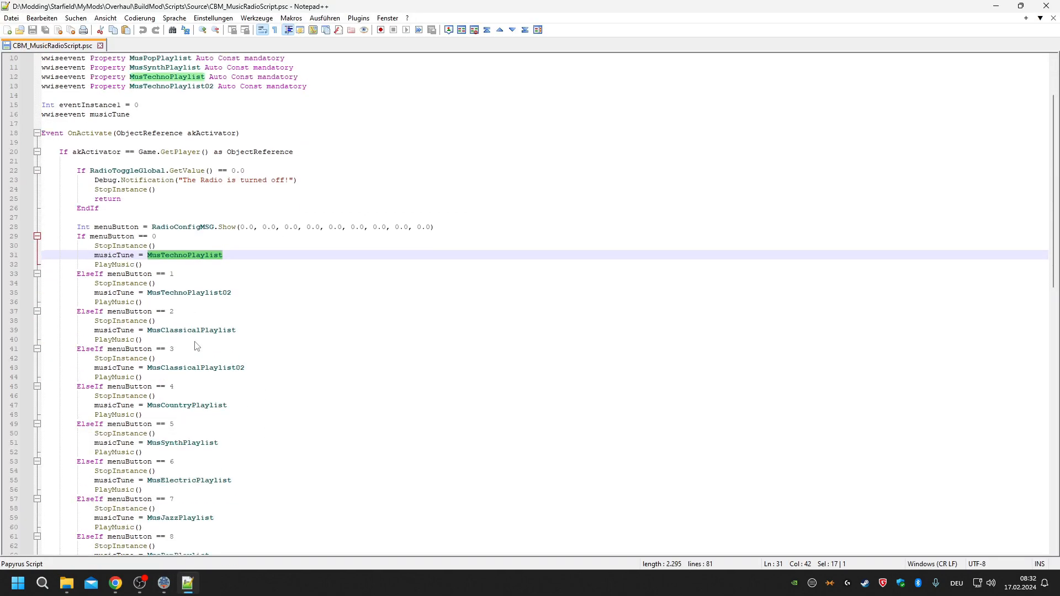
{"action": "double_click", "coordinate": [114, 255]}
{"action": "scroll", "coordinate": [110, 153], "scroll_direction": "up", "scroll_amount": 1}
{"action": "double_click", "coordinate": [75, 145]}
{"action": "double_click", "coordinate": [100, 145]}
{"action": "scroll", "coordinate": [179, 182], "scroll_direction": "up", "scroll_amount": 1}
{"action": "scroll", "coordinate": [180, 182], "scroll_direction": "up", "scroll_amount": 1}
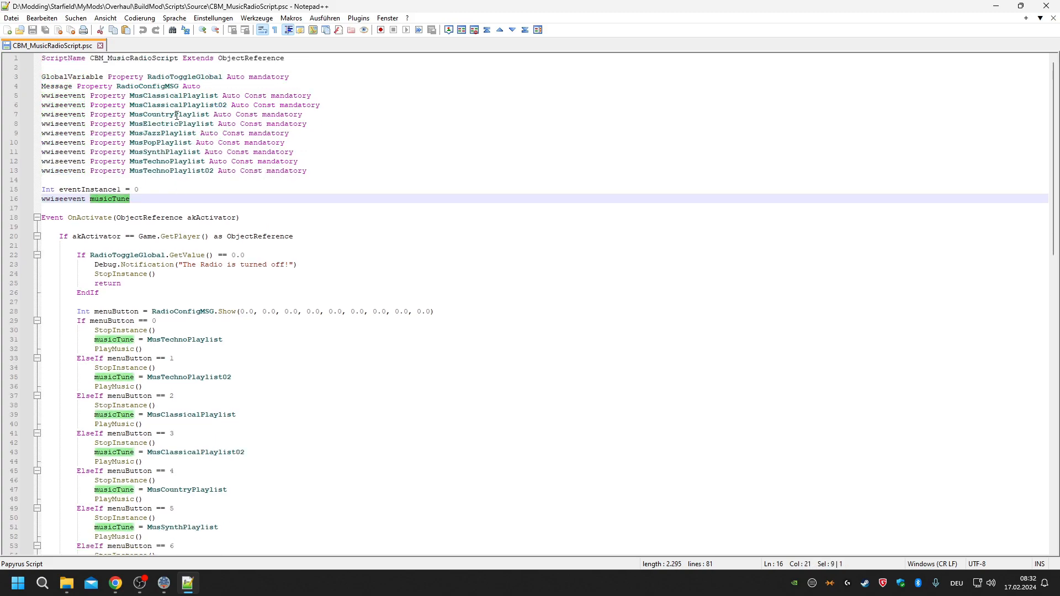
Point out the classical, country and electric playlist properties and highlight the musicTune variable that can hold them.
{"action": "double_click", "coordinate": [174, 96]}
{"action": "double_click", "coordinate": [176, 105]}
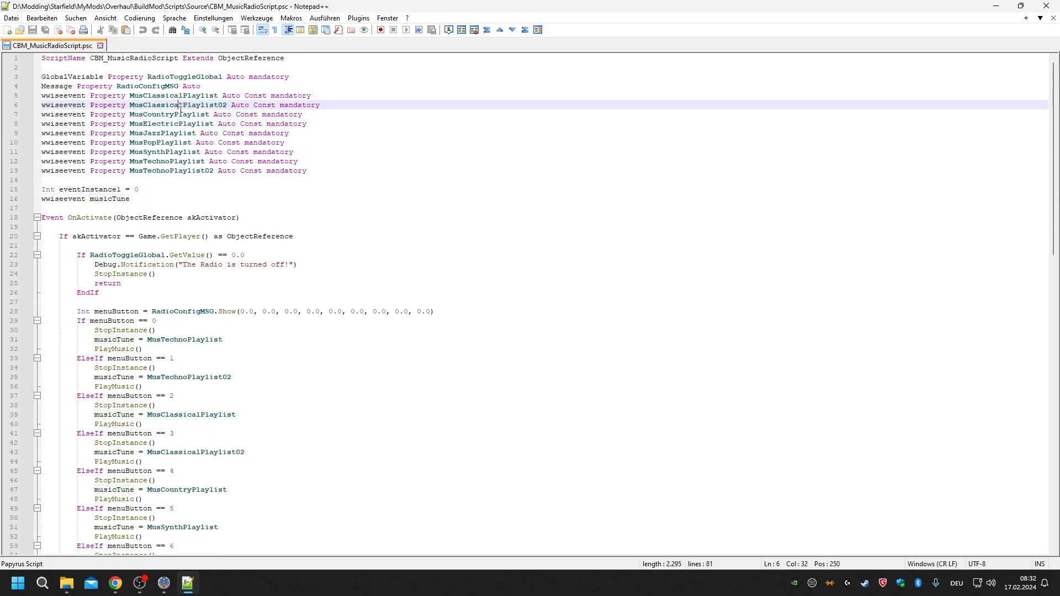
{"action": "left_click", "coordinate": [180, 116]}
{"action": "double_click", "coordinate": [181, 116]}
{"action": "left_click", "coordinate": [177, 125]}
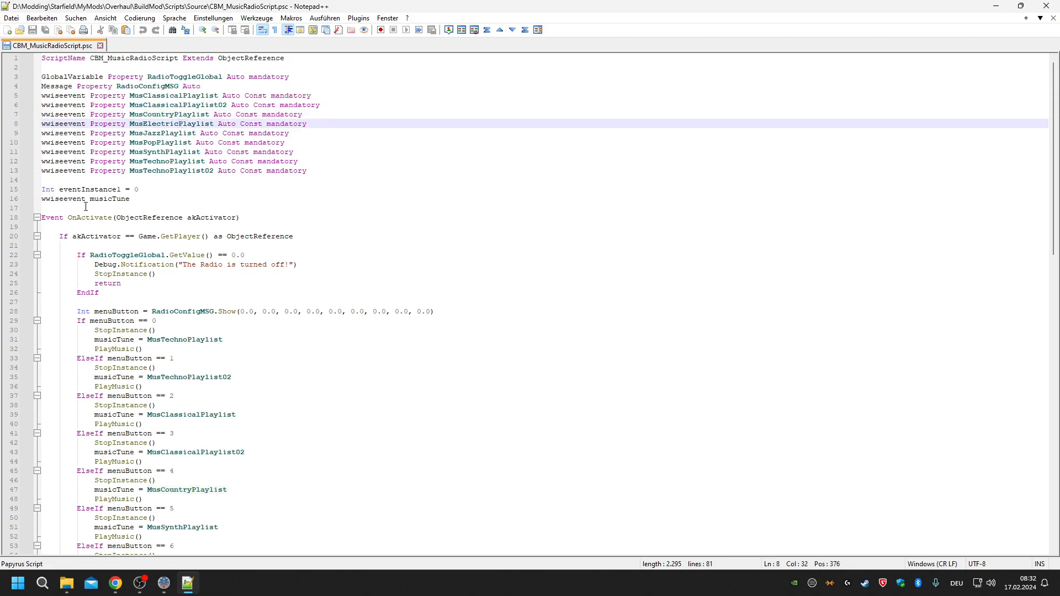
{"action": "double_click", "coordinate": [110, 199]}
{"action": "double_click", "coordinate": [173, 95]}
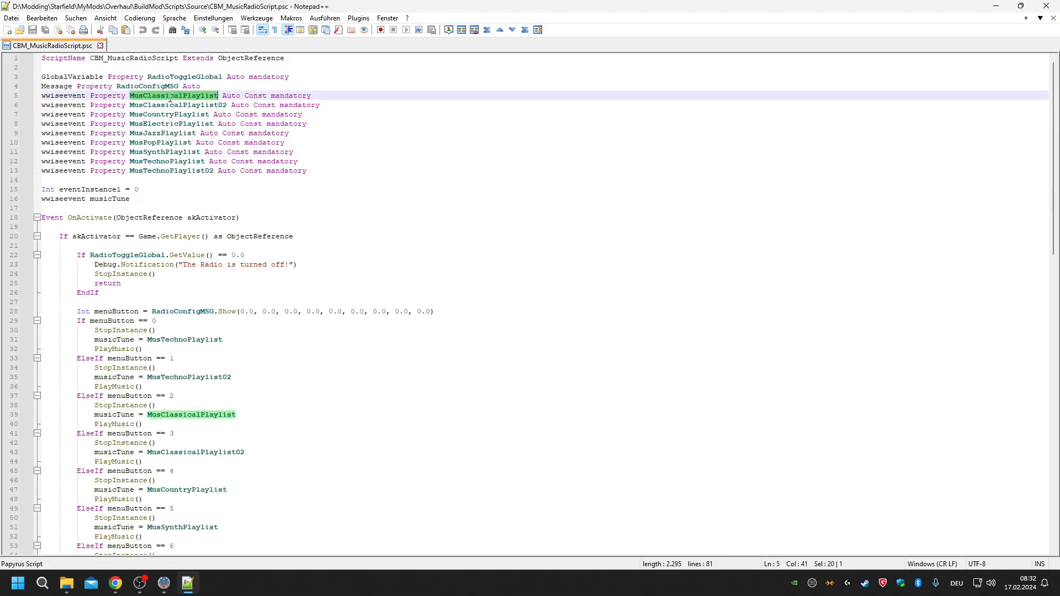
{"action": "double_click", "coordinate": [175, 105]}
{"action": "left_click", "coordinate": [174, 124]}
Highlight musicTune, its assigned MusTechnoPlaylist and the PlayMusic call in the menuButton == 0 branch.
{"action": "scroll", "coordinate": [234, 321], "scroll_direction": "down", "scroll_amount": 3}
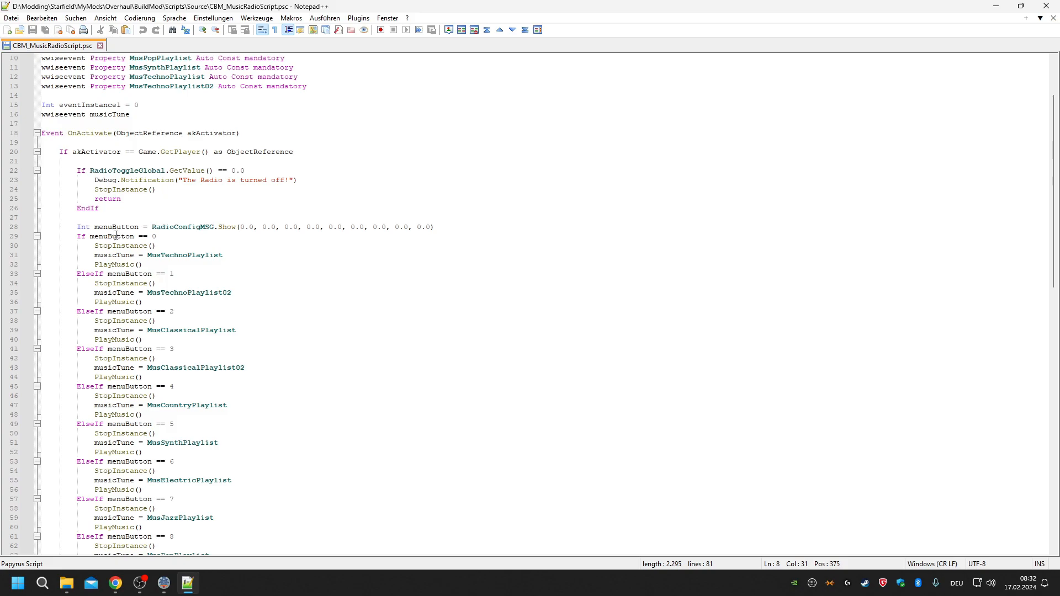
{"action": "double_click", "coordinate": [115, 255]}
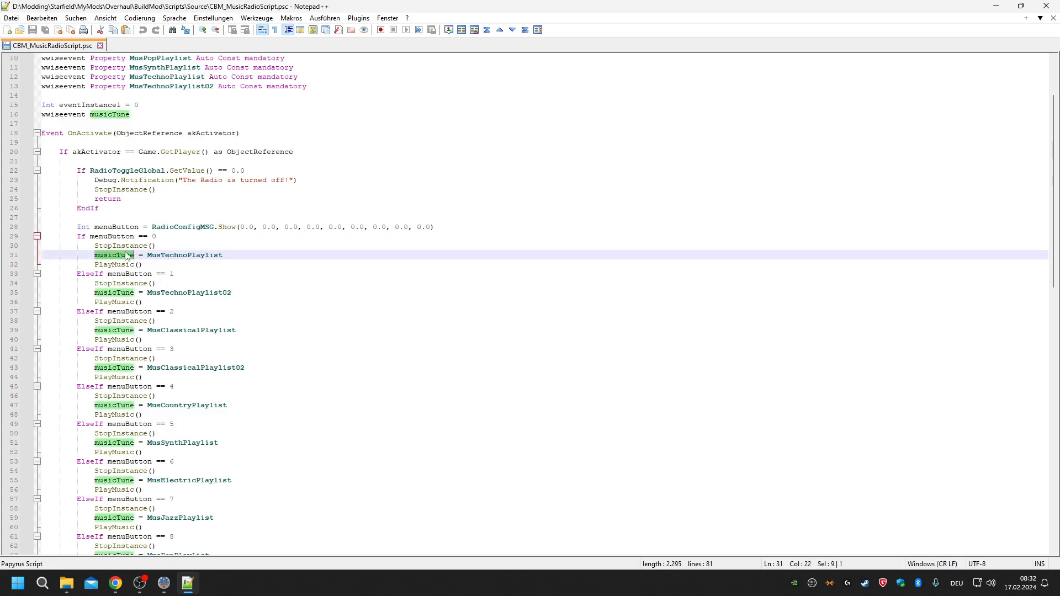
{"action": "double_click", "coordinate": [184, 256]}
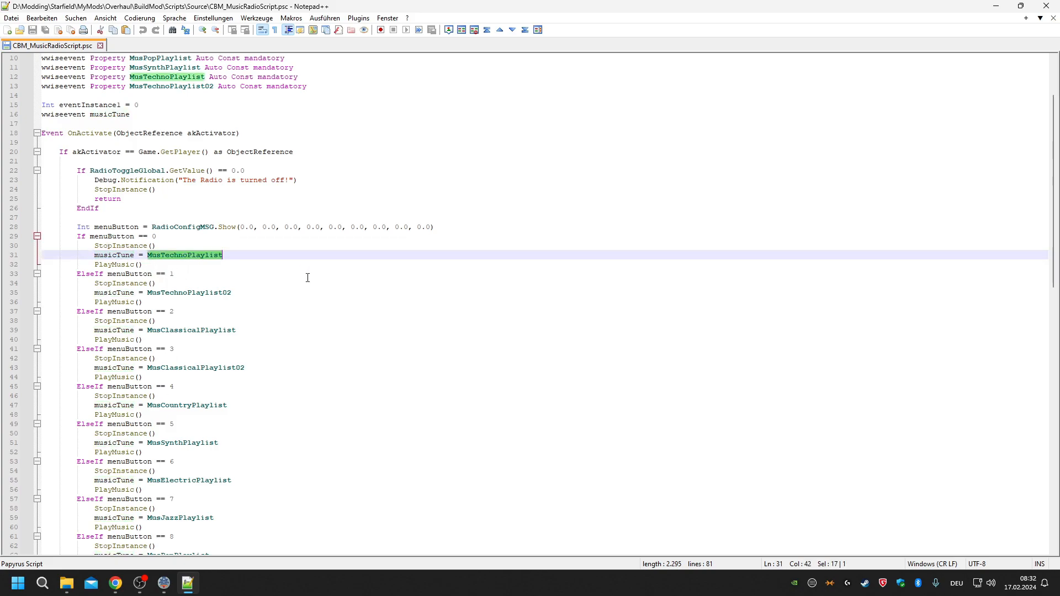
{"action": "double_click", "coordinate": [118, 264]}
Highlight the PlayMusic function's name at the end of the script and the eventInstance1 variable in its body.
{"action": "scroll", "coordinate": [353, 234], "scroll_direction": "down", "scroll_amount": 17}
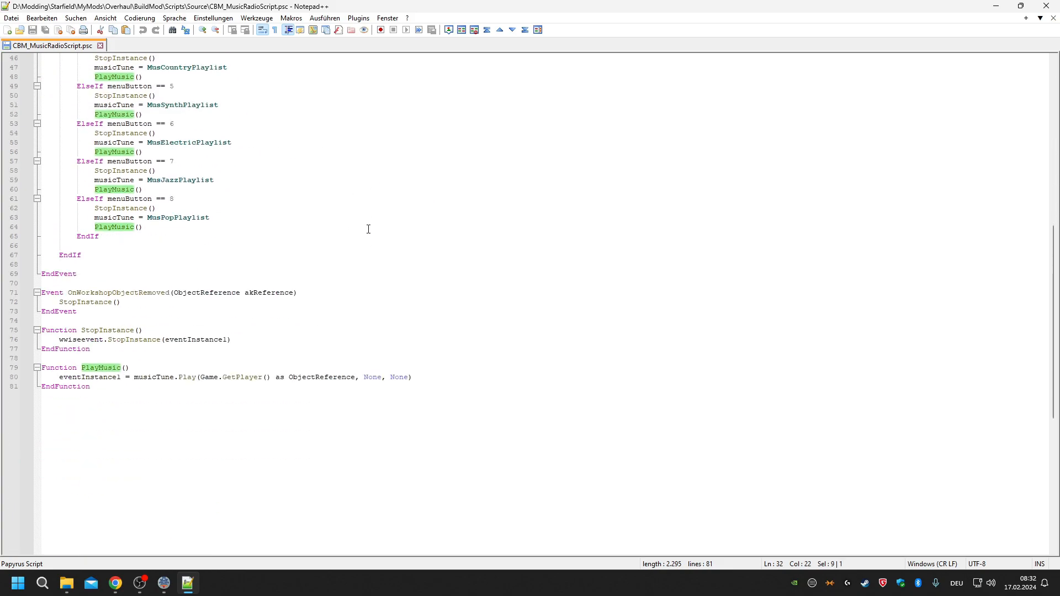
{"action": "scroll", "coordinate": [345, 239], "scroll_direction": "up", "scroll_amount": 1}
{"action": "double_click", "coordinate": [101, 255]}
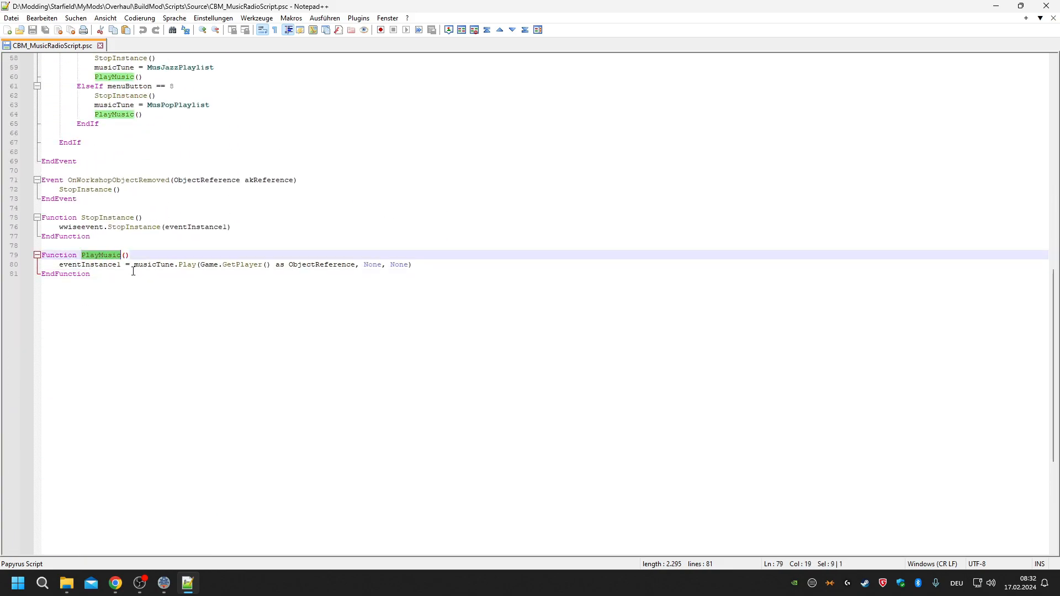
{"action": "double_click", "coordinate": [96, 264]}
Highlight the Int eventInstance1 = 0 declaration near the start of the script, then its variable name.
{"action": "scroll", "coordinate": [291, 161], "scroll_direction": "up", "scroll_amount": 19}
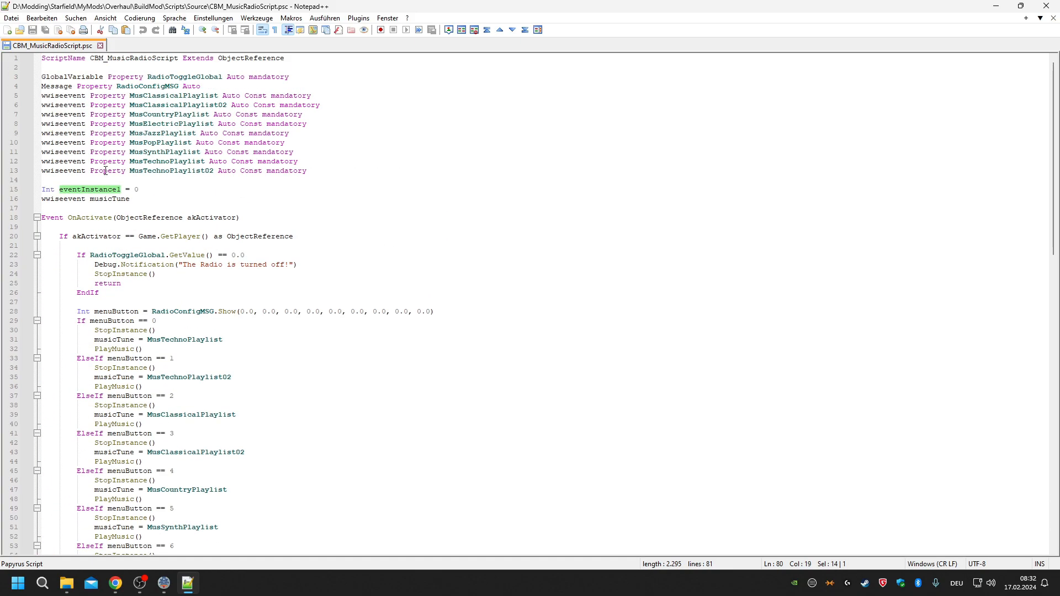
{"action": "double_click", "coordinate": [77, 187]}
{"action": "left_click_drag", "start_coordinate": [42, 189], "coordinate": [144, 188]}
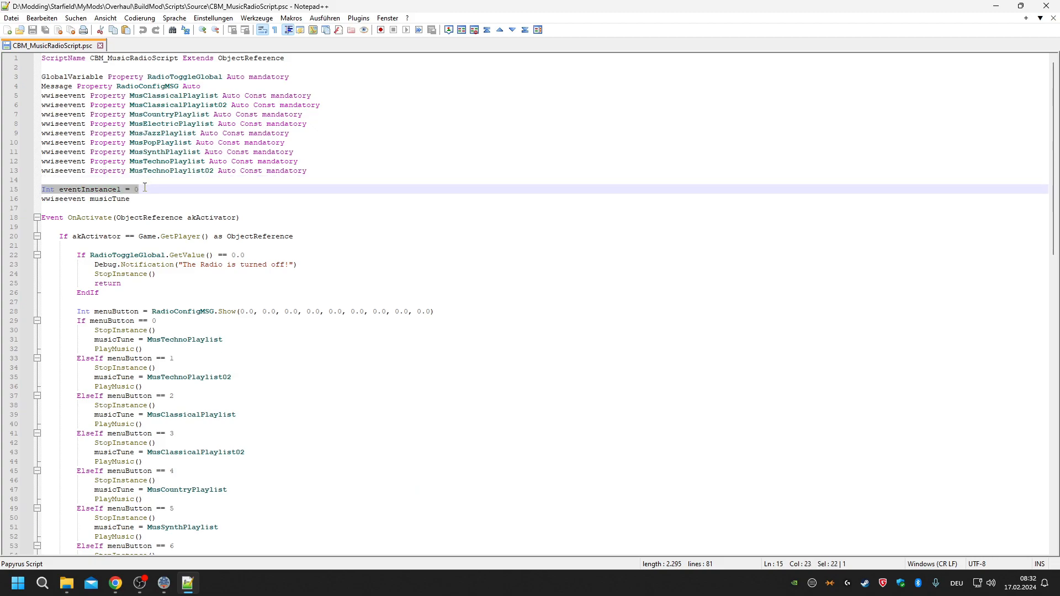
{"action": "left_click", "coordinate": [115, 196]}
{"action": "double_click", "coordinate": [112, 192]}
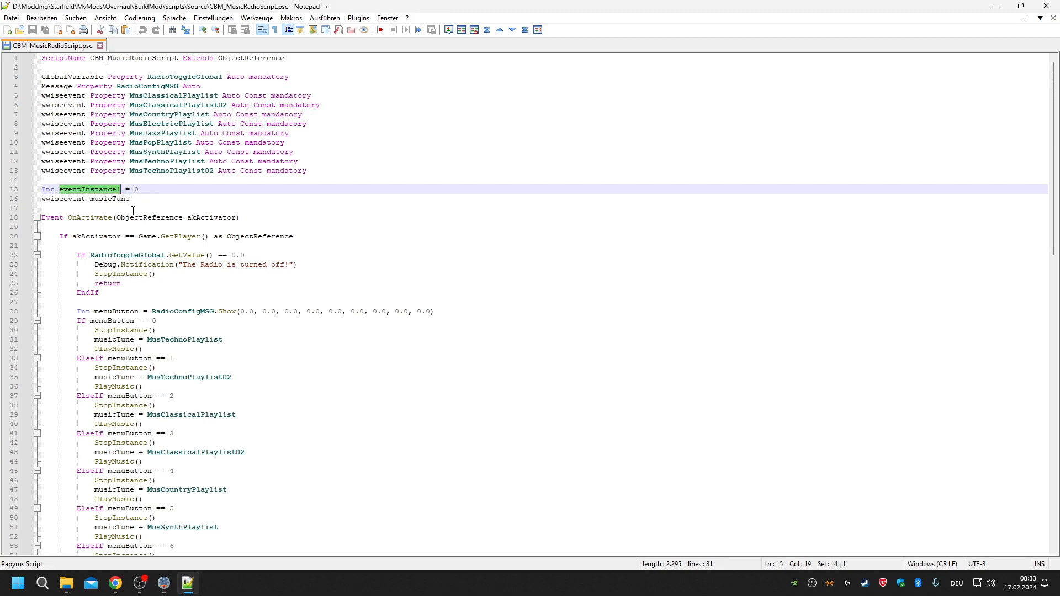
Highlight musicTune in the PlayMusic function's Play call and trace its uses back through the OnActivate event.
{"action": "scroll", "coordinate": [133, 211], "scroll_direction": "down", "scroll_amount": 2}
{"action": "scroll", "coordinate": [133, 212], "scroll_direction": "down", "scroll_amount": 14}
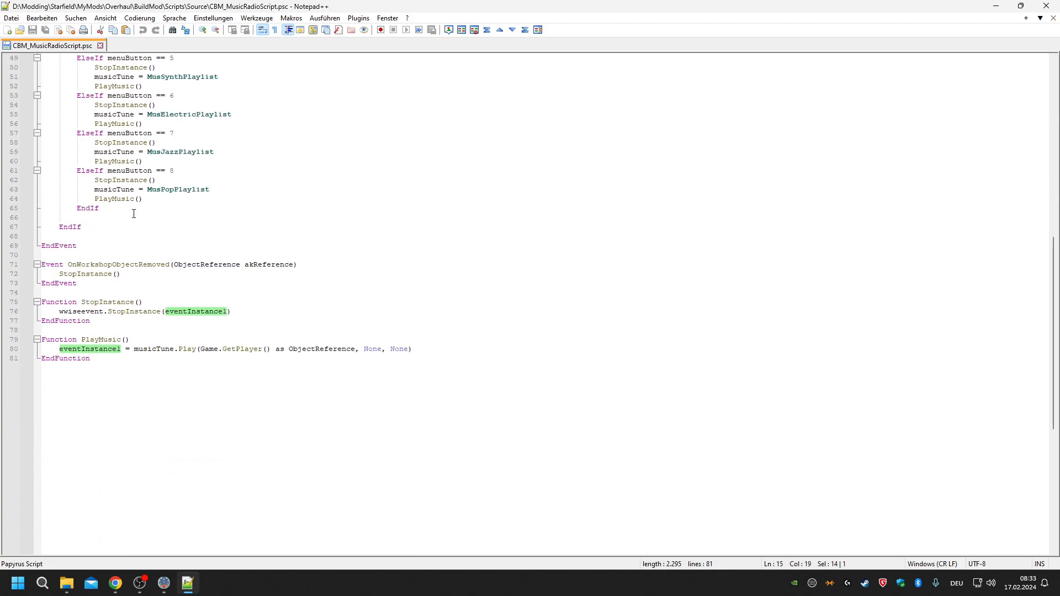
{"action": "double_click", "coordinate": [162, 350]}
{"action": "scroll", "coordinate": [205, 220], "scroll_direction": "up", "scroll_amount": 13}
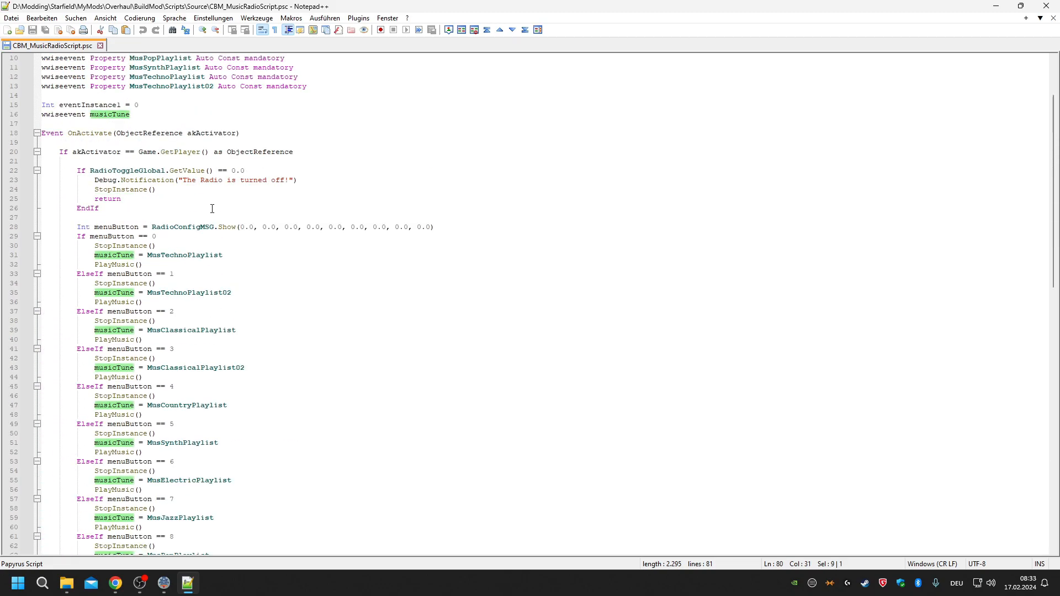
Highlight Play, GetPlayer, ObjectReference and the two None arguments in the PlayMusic function's Play call.
{"action": "scroll", "coordinate": [212, 209], "scroll_direction": "up", "scroll_amount": 3}
{"action": "scroll", "coordinate": [171, 103], "scroll_direction": "down", "scroll_amount": 16}
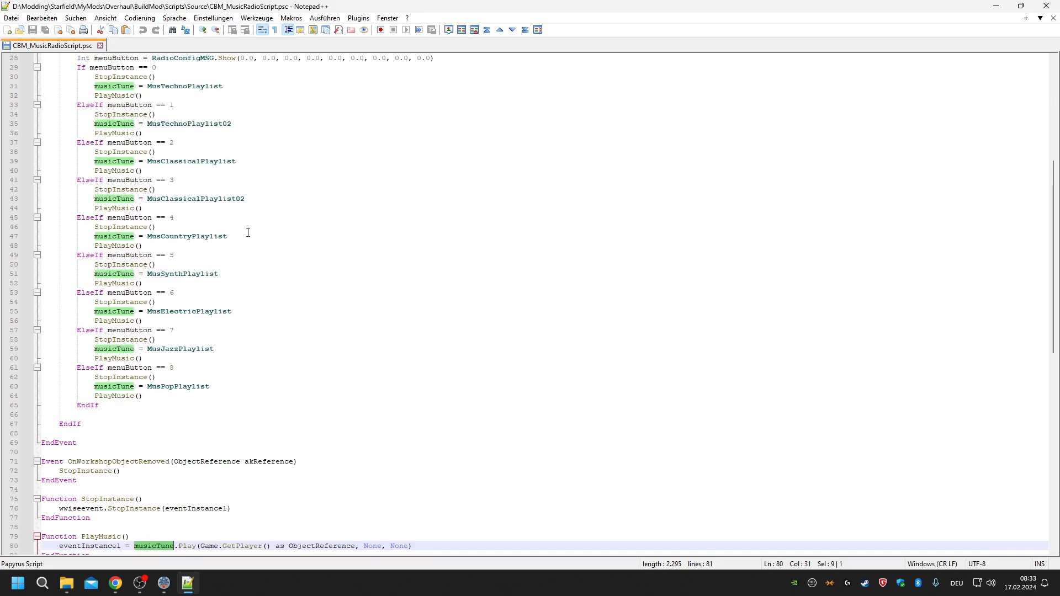
{"action": "double_click", "coordinate": [187, 349]}
{"action": "double_click", "coordinate": [238, 350]}
{"action": "double_click", "coordinate": [312, 350]}
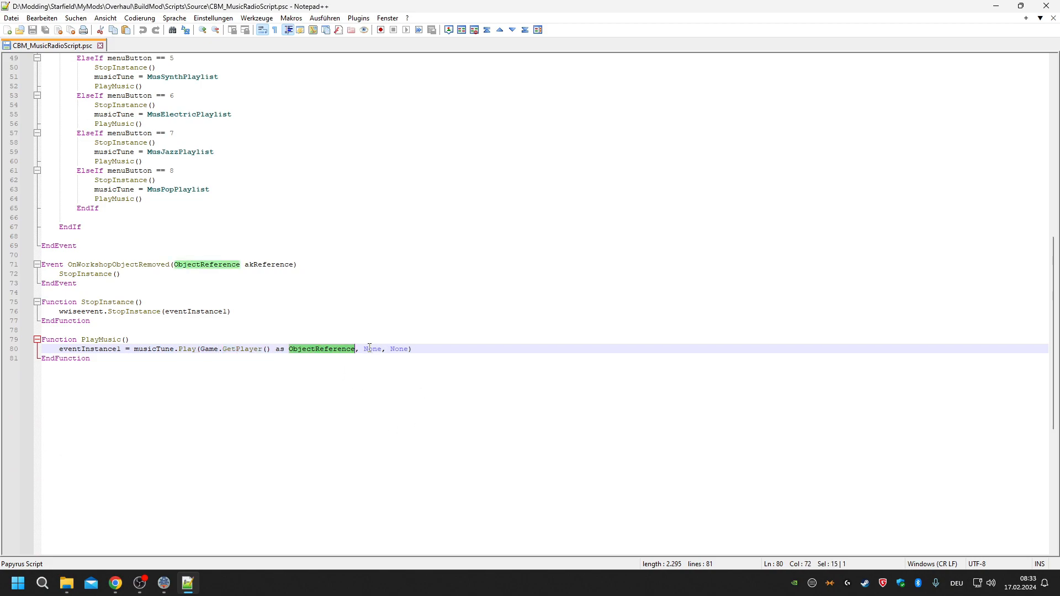
{"action": "left_click_drag", "start_coordinate": [409, 349], "coordinate": [359, 349]}
{"action": "left_click", "coordinate": [420, 273]}
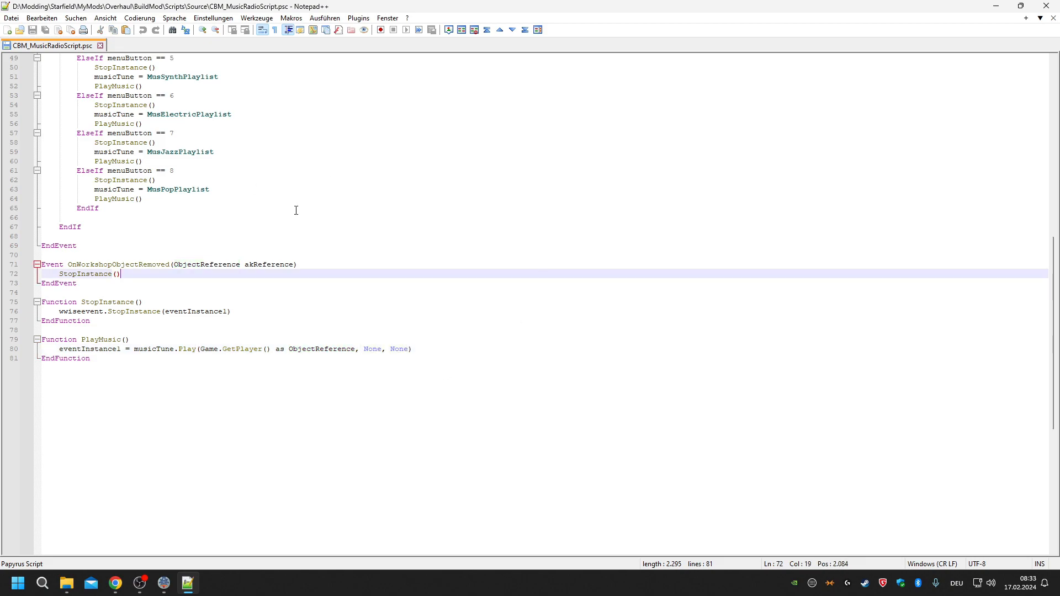
Highlight the StopInstance function's name, then wwiseevent, StopInstance and eventInstance1 in its body.
{"action": "scroll", "coordinate": [298, 214], "scroll_direction": "up", "scroll_amount": 1}
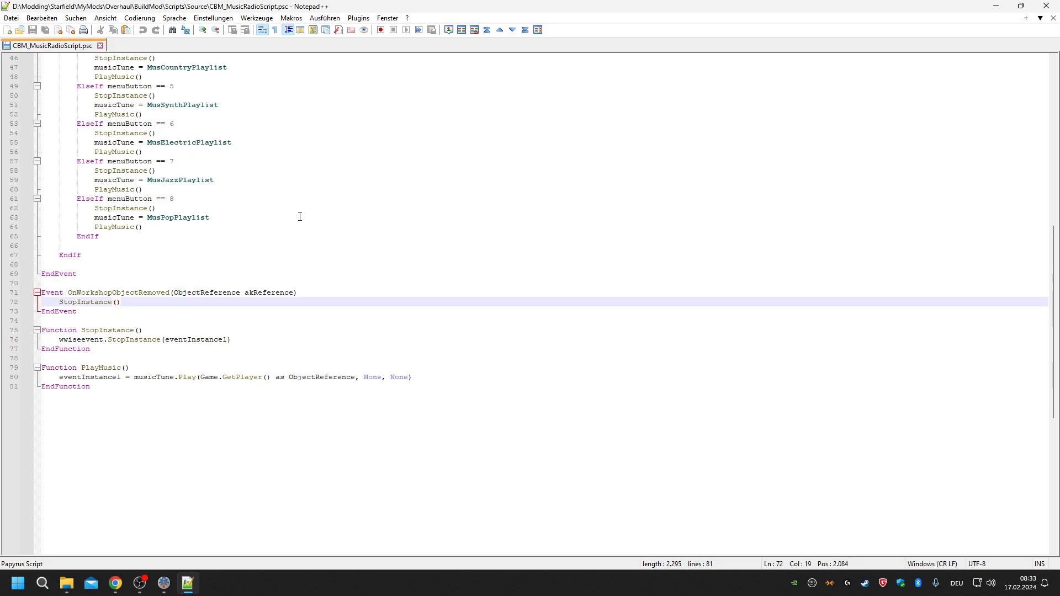
{"action": "double_click", "coordinate": [108, 330]}
{"action": "double_click", "coordinate": [81, 339]}
{"action": "double_click", "coordinate": [144, 337]}
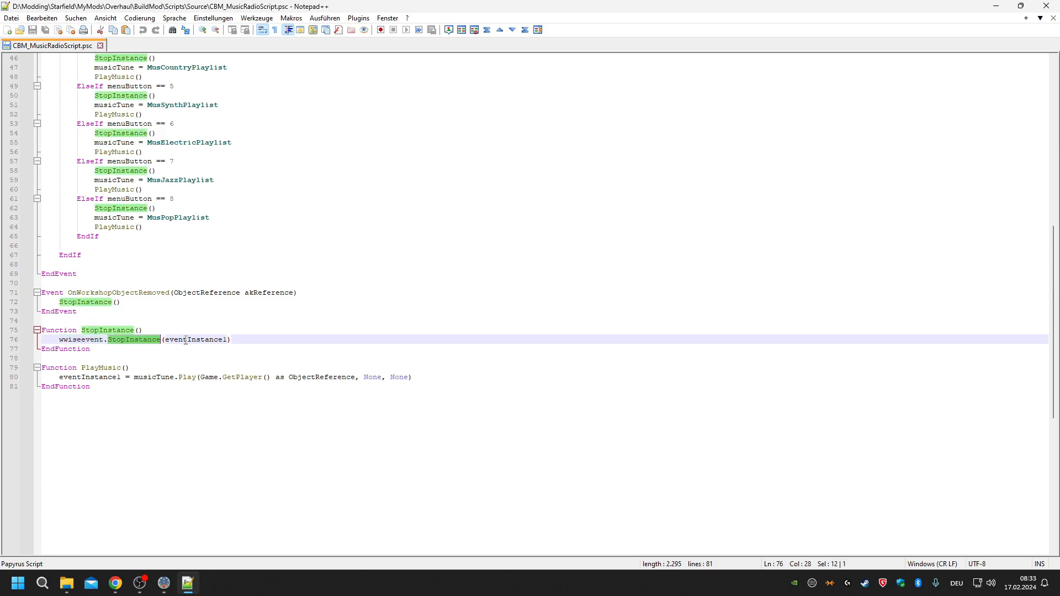
{"action": "double_click", "coordinate": [196, 339]}
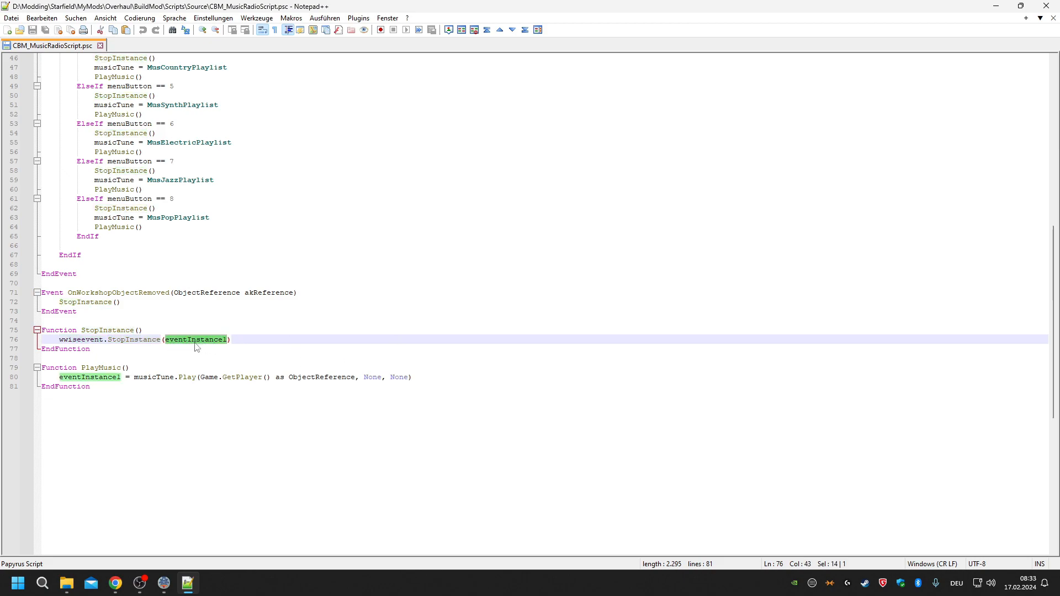
Compare the wwiseevent.StopInstance call with the musicTune.Play call in PlayMusic by highlighting their parts.
{"action": "left_click", "coordinate": [109, 330]}
{"action": "double_click", "coordinate": [132, 339]}
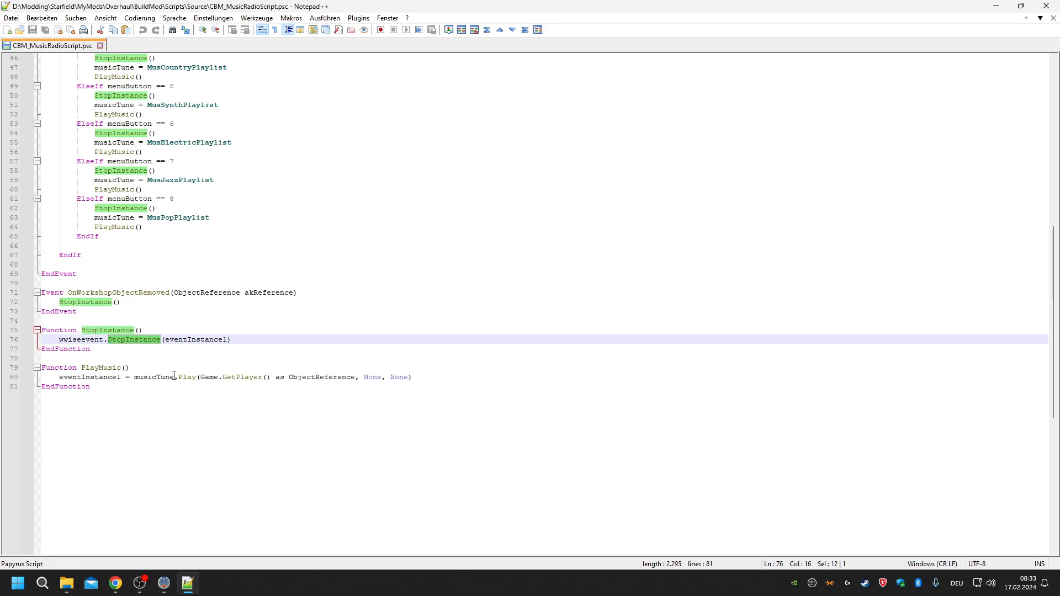
{"action": "double_click", "coordinate": [155, 377]}
{"action": "double_click", "coordinate": [188, 375]}
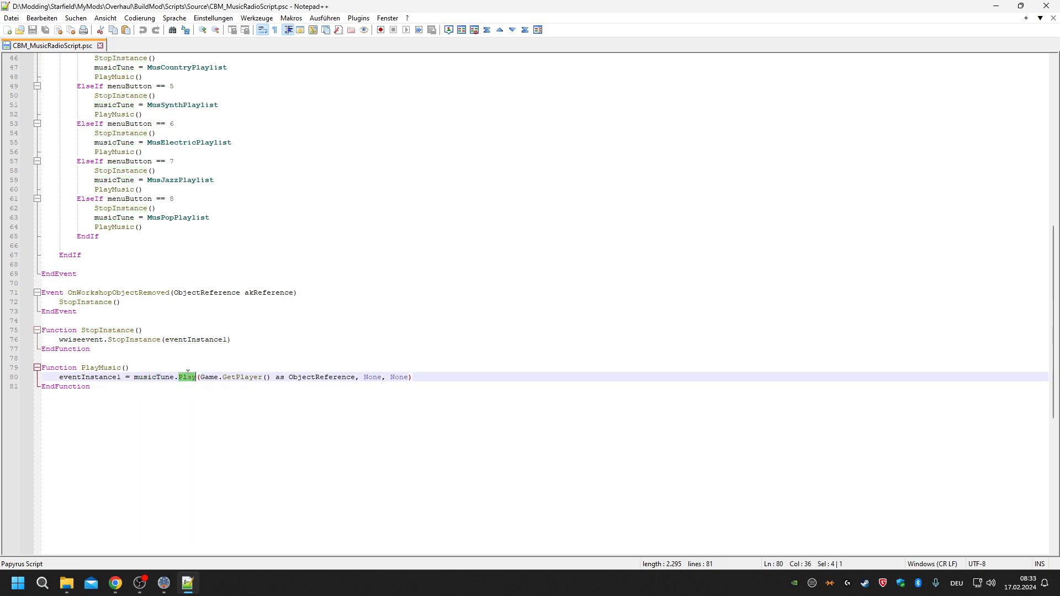
{"action": "double_click", "coordinate": [142, 340]}
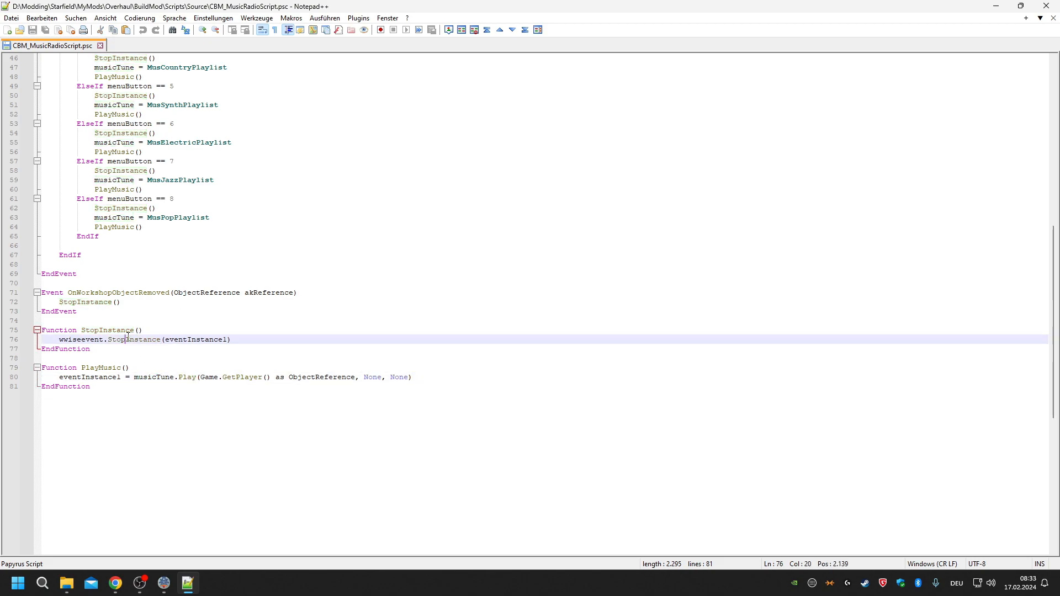
{"action": "scroll", "coordinate": [293, 377], "scroll_direction": "up", "scroll_amount": 1}
{"action": "scroll", "coordinate": [293, 377], "scroll_direction": "up", "scroll_amount": 1}
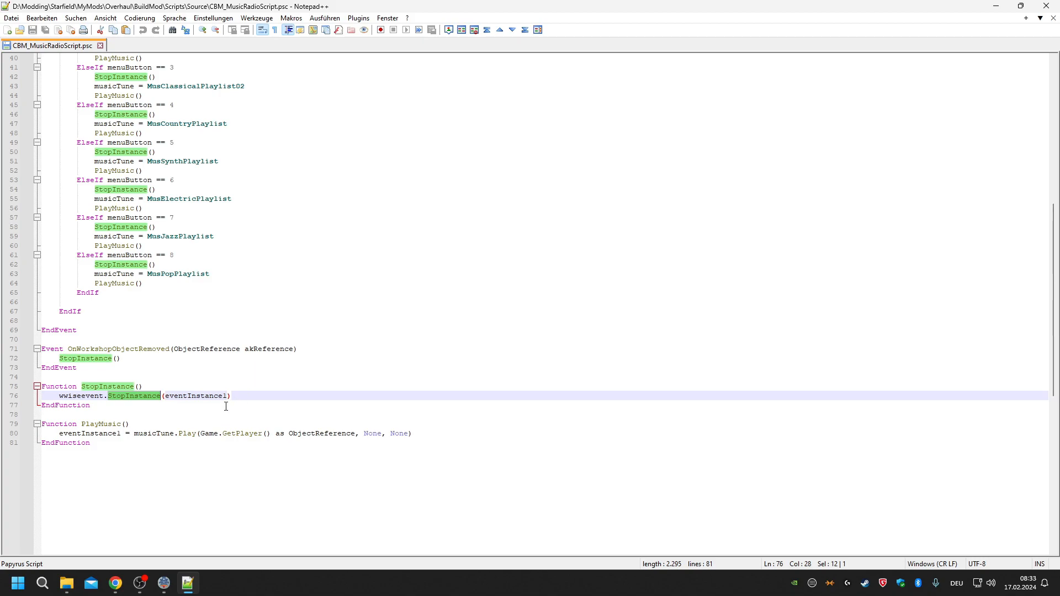
Highlight the OnWorkshopObjectRemoved event's name, its Event keyword and the StopInstance() call inside it.
{"action": "left_click", "coordinate": [157, 405]}
{"action": "scroll", "coordinate": [189, 357], "scroll_direction": "up", "scroll_amount": 1}
{"action": "double_click", "coordinate": [141, 385]}
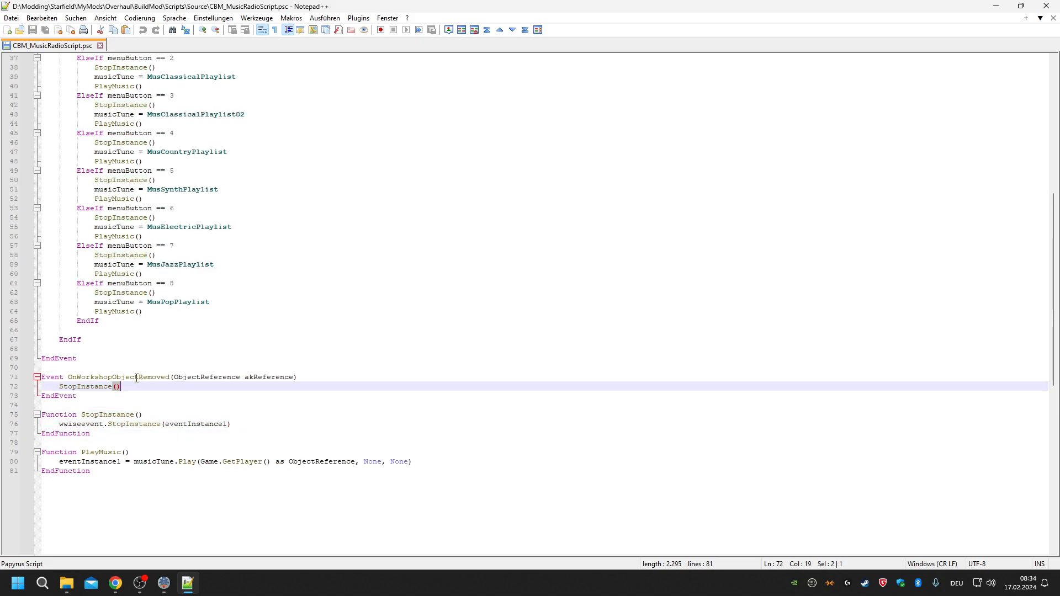
{"action": "double_click", "coordinate": [136, 378]}
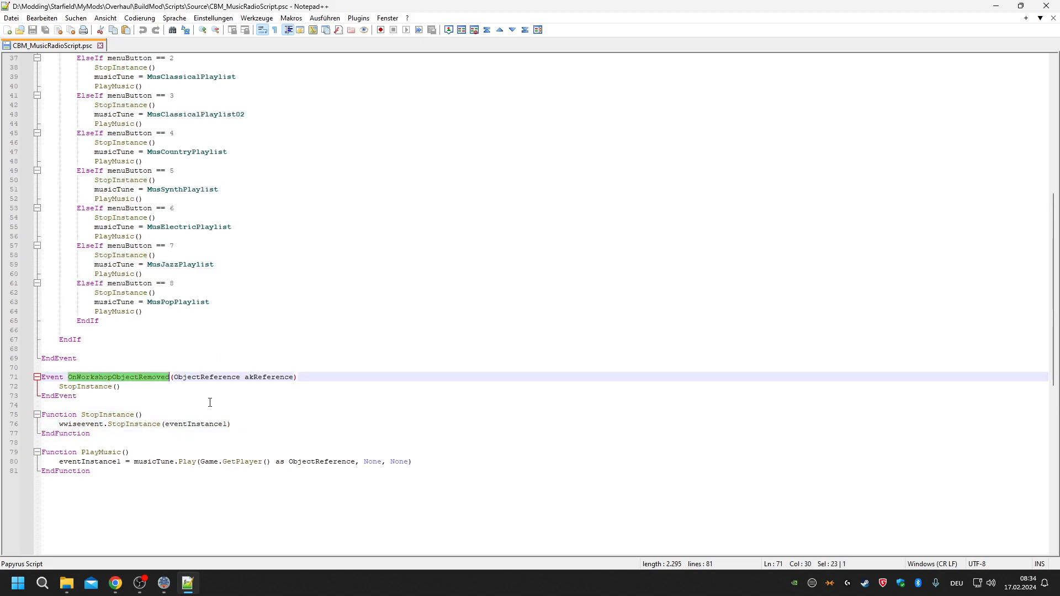
{"action": "double_click", "coordinate": [51, 377]}
{"action": "left_click_drag", "start_coordinate": [124, 387], "coordinate": [59, 386]}
Switch to Chrome and show the Outpost Overhaul gallery image of the "Eggmund" Music Radio being turned on.
{"action": "mouse_move", "coordinate": [164, 592]}
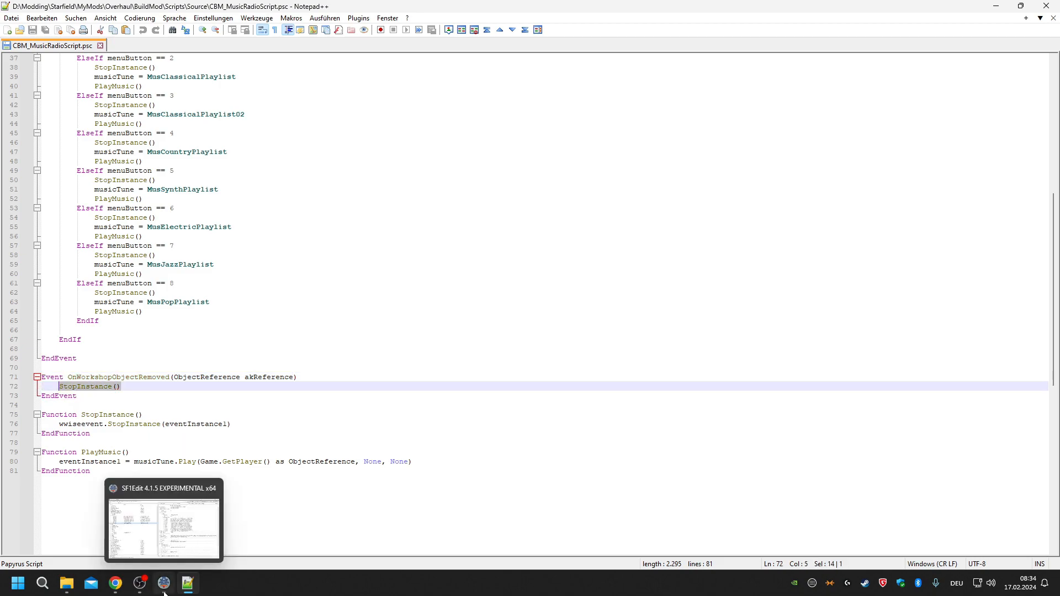
{"action": "left_click", "coordinate": [116, 583]}
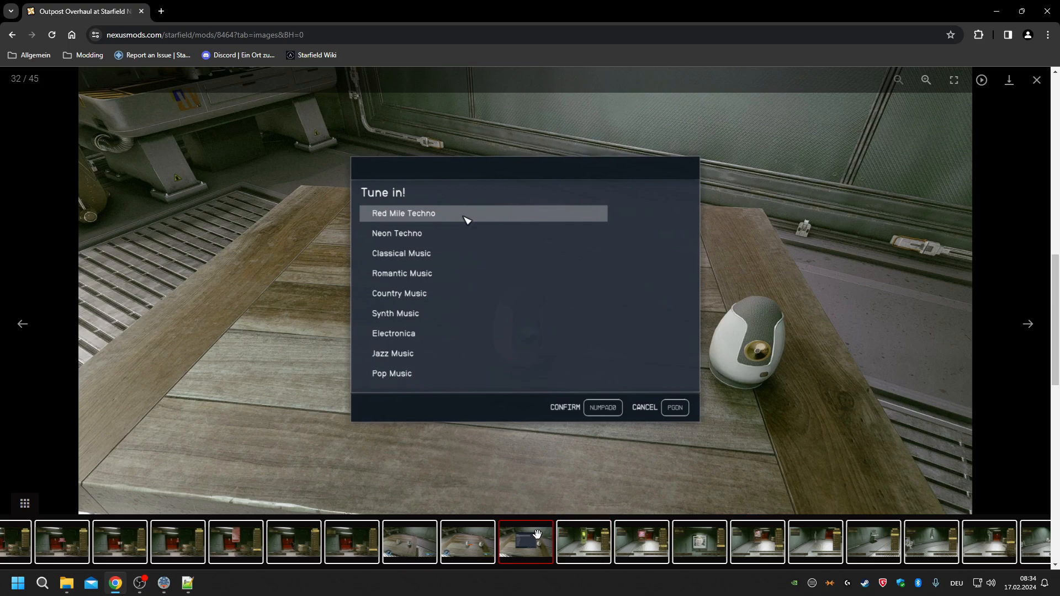
{"action": "left_click", "coordinate": [469, 542]}
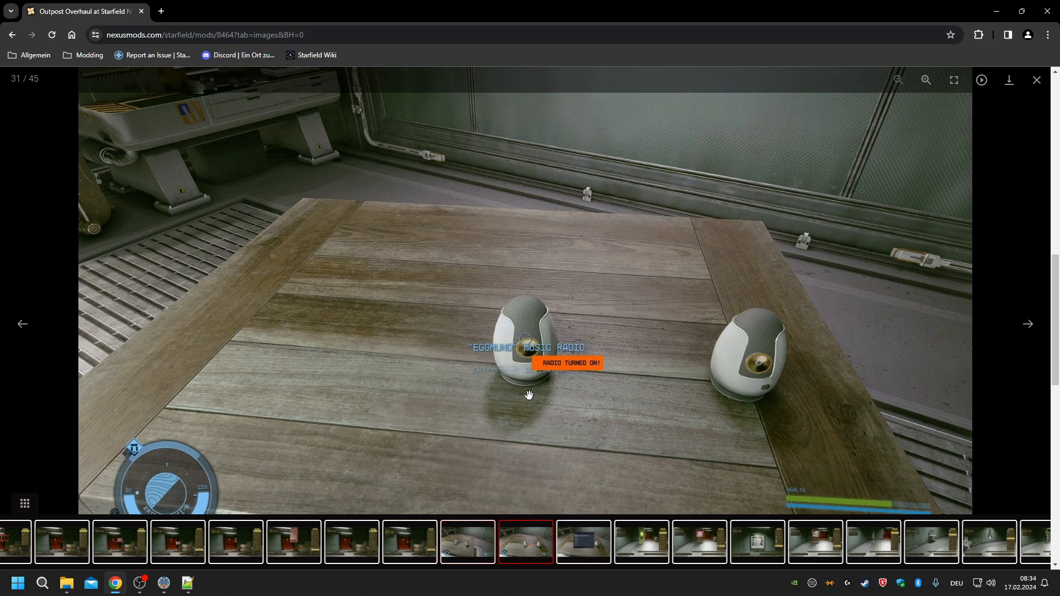
Switch back to Notepad++, close the CBM_MusicRadioScript.psc script and exit the editor.
{"action": "left_click", "coordinate": [188, 586]}
{"action": "key", "text": "ctrl+w"}
{"action": "left_click", "coordinate": [1045, 6]}
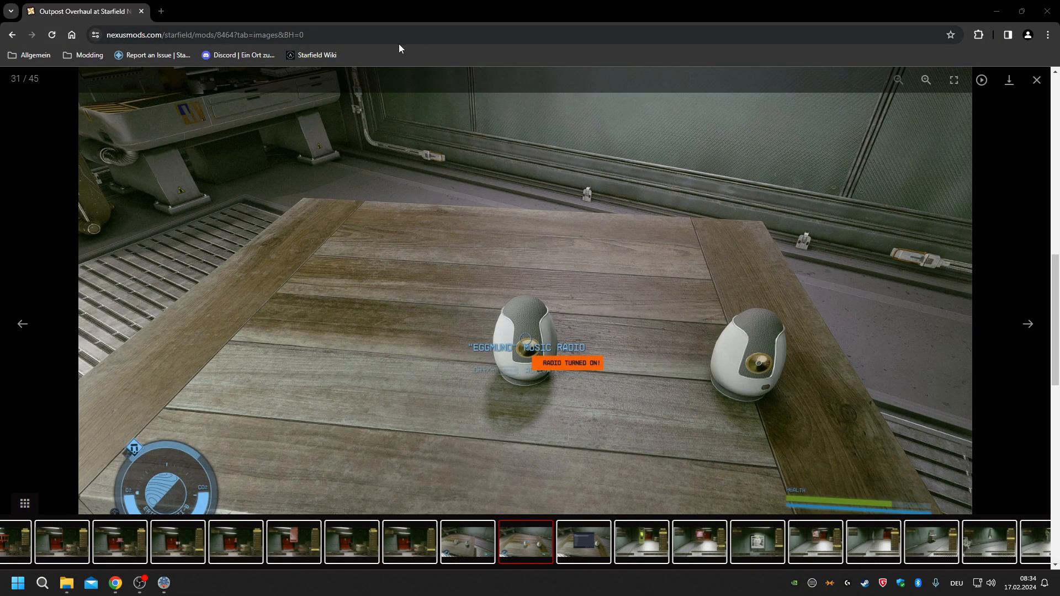
Switch to SF1Edit and bring up the OBS window over it.
{"action": "key", "text": "alt+Tab"}
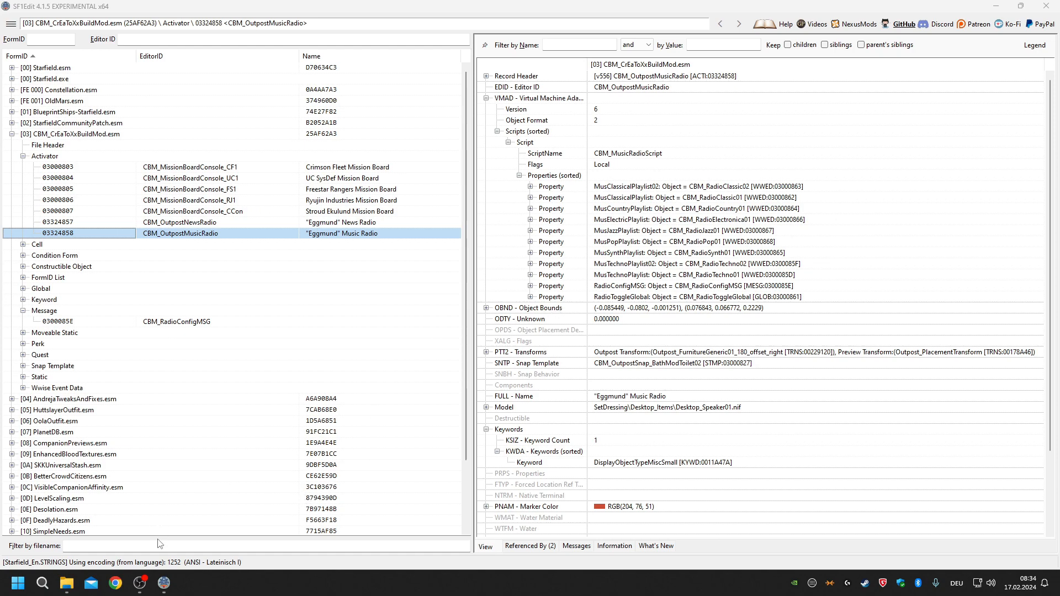
{"action": "mouse_move", "coordinate": [138, 591]}
{"action": "left_click", "coordinate": [138, 591]}
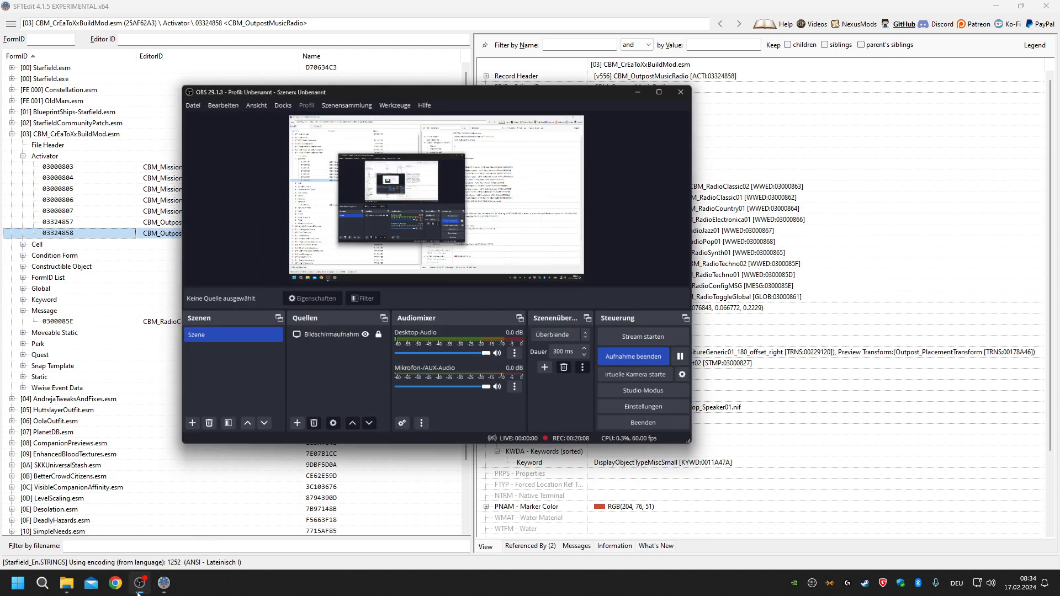